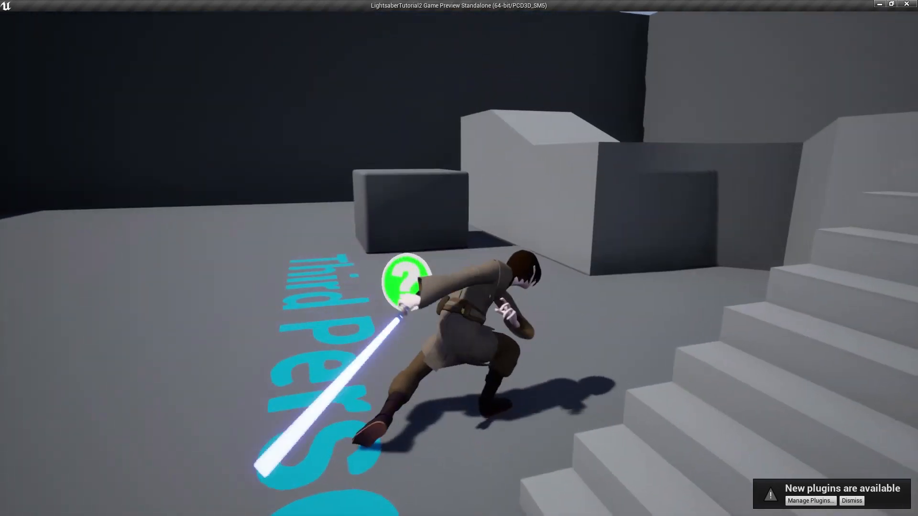
Playtest the character's running and lightsaber attack in the standalone preview, and end the session.
left_click(459, 258)
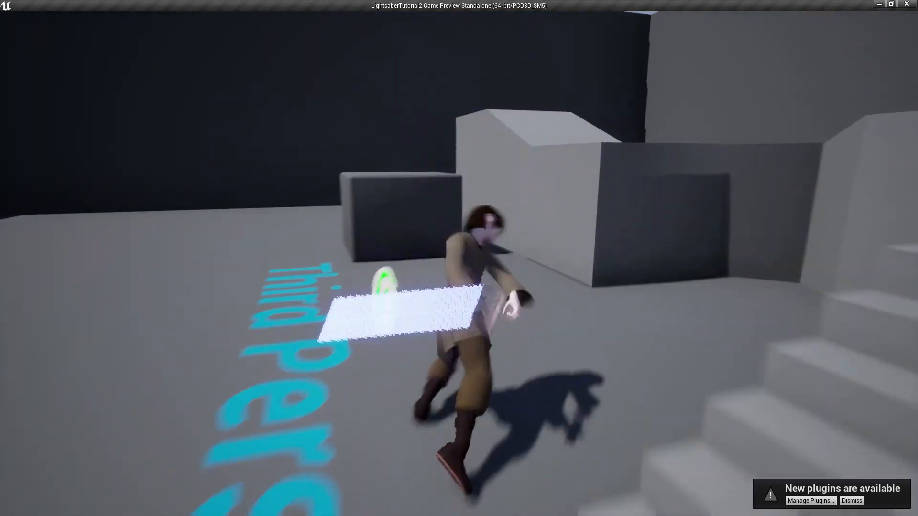
key("w")
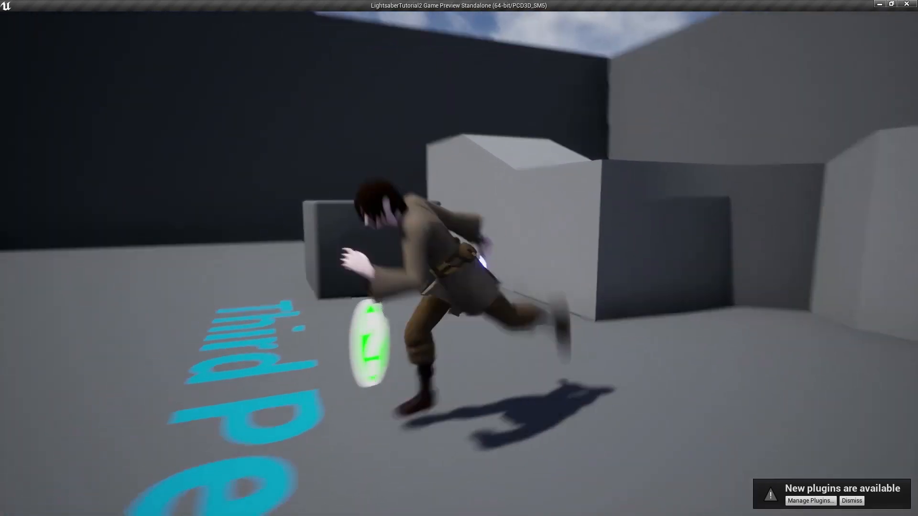
key("w")
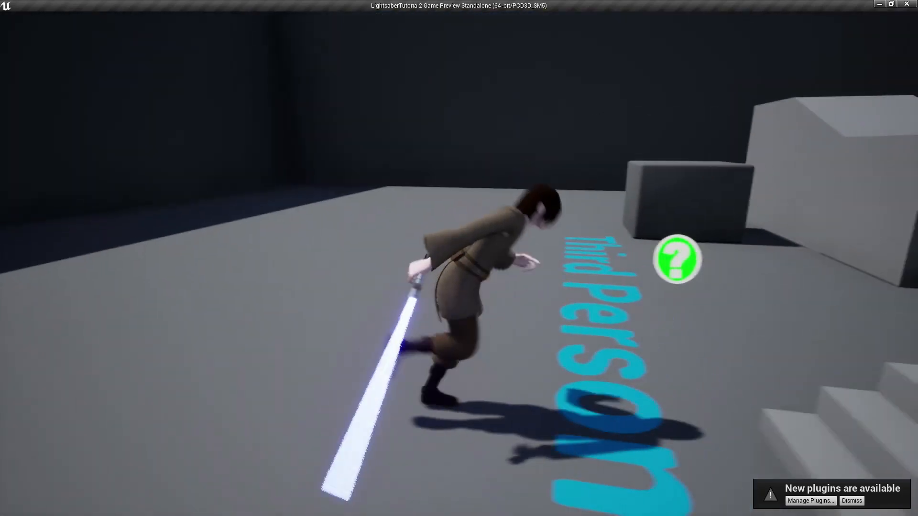
key("s")
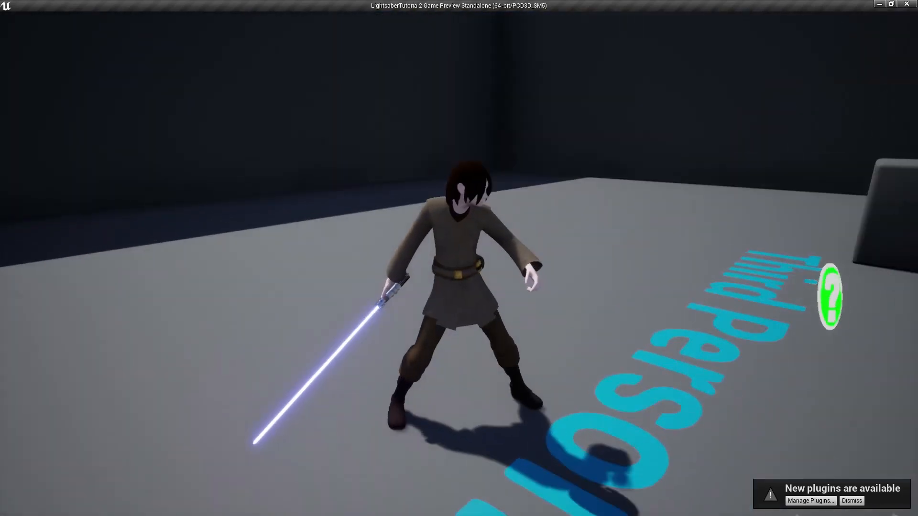
key("s")
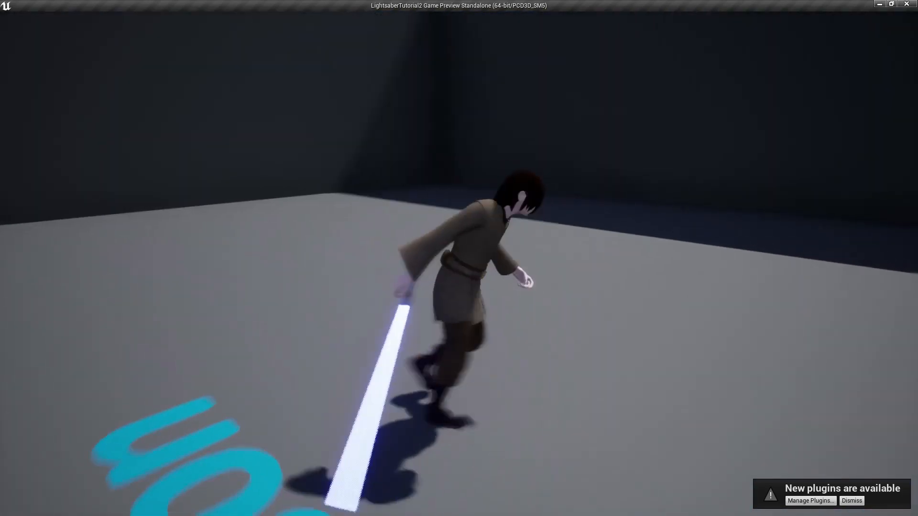
key("a")
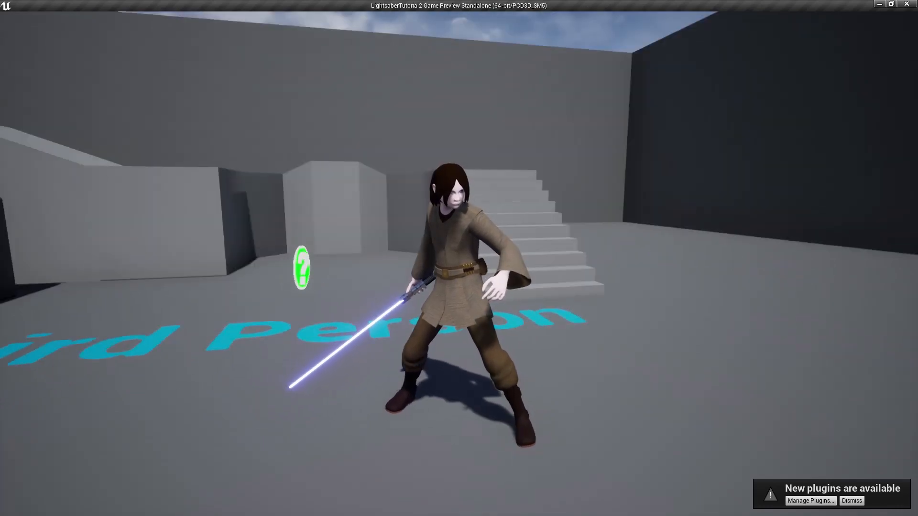
key("Escape")
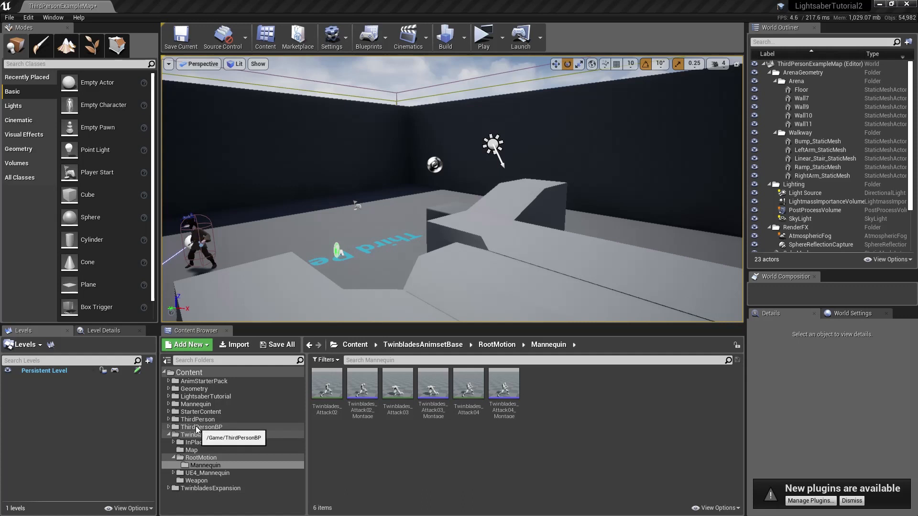
Open the ThirdPersonCharacter blueprint from the ThirdPersonBP/Blueprints folder.
left_click(168, 427)
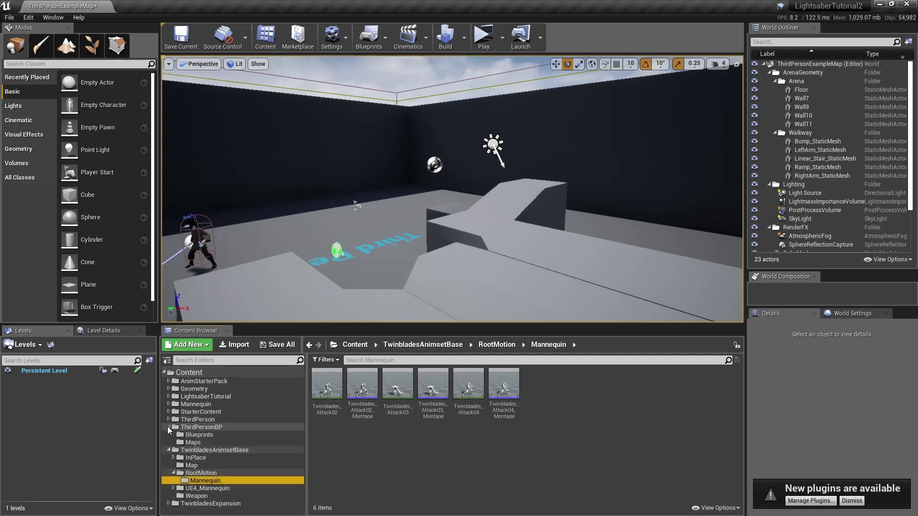
left_click(196, 434)
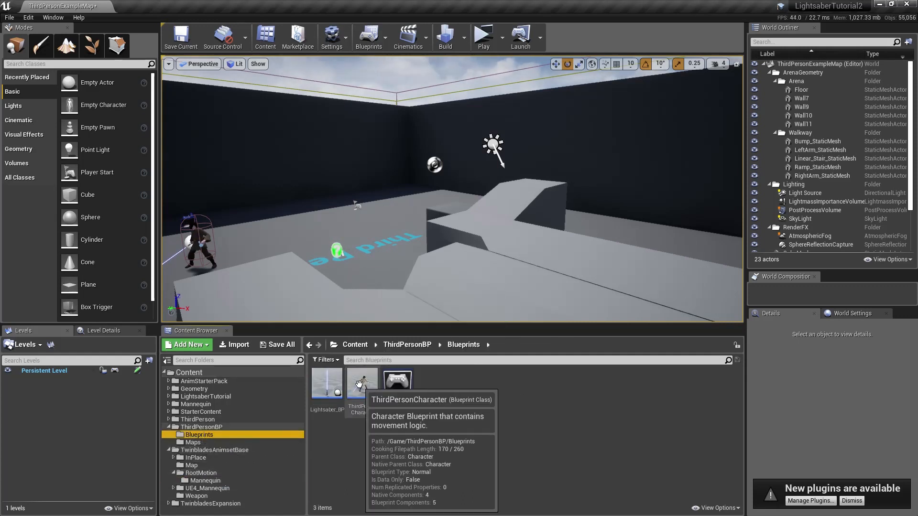
double_click(367, 378)
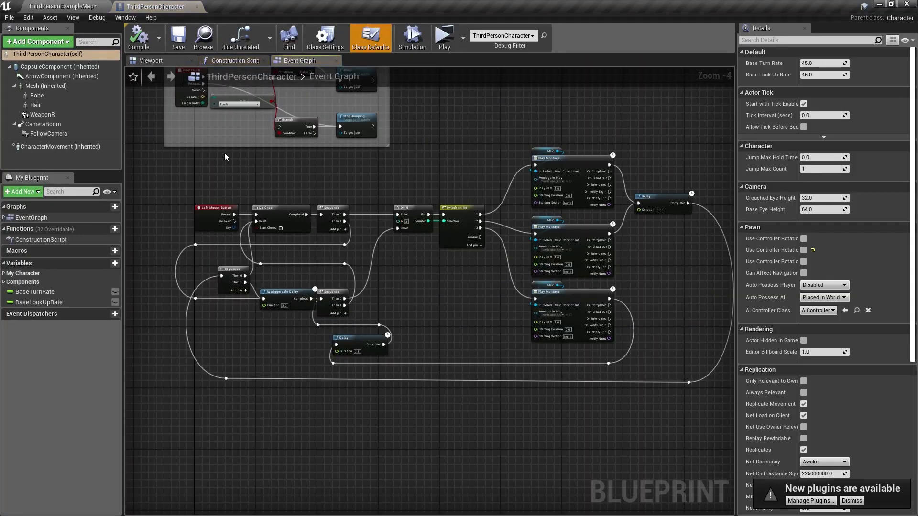
Select the whole left-mouse-button attack node network and move it a little further down, away from the Touch input group.
right_click_drag(224, 153, 236, 253)
scroll(250, 231, "down", 2)
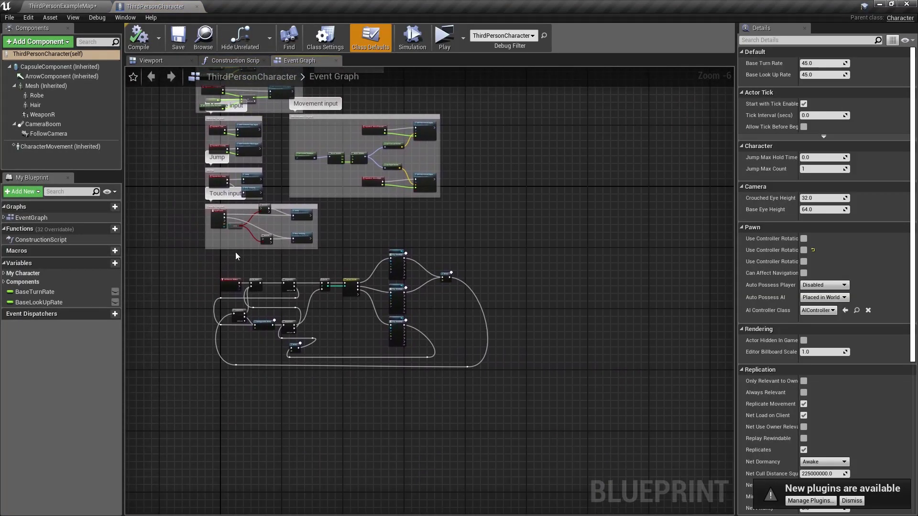
scroll(267, 242, "up", 2)
scroll(313, 261, "down", 1)
right_click_drag(313, 260, 281, 208)
scroll(260, 185, "down", 1)
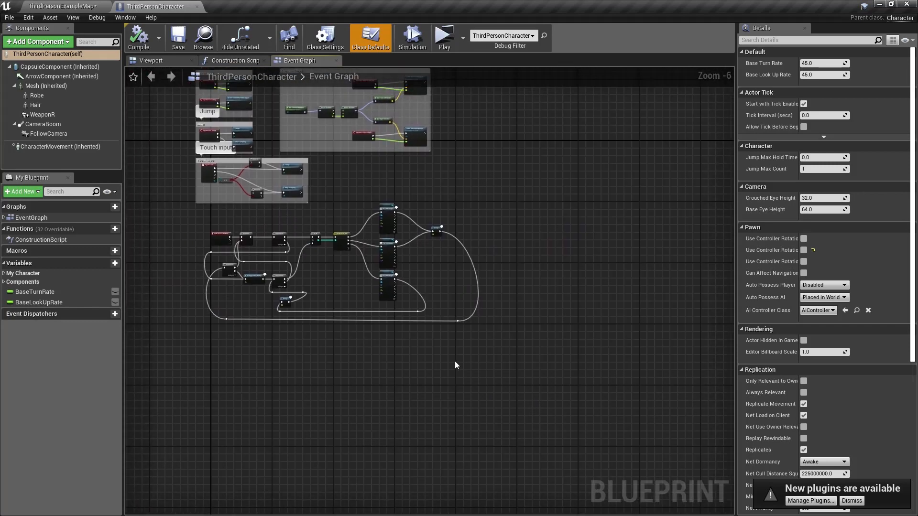
left_click_drag(428, 254, 188, 206)
left_click_drag(220, 245, 223, 292)
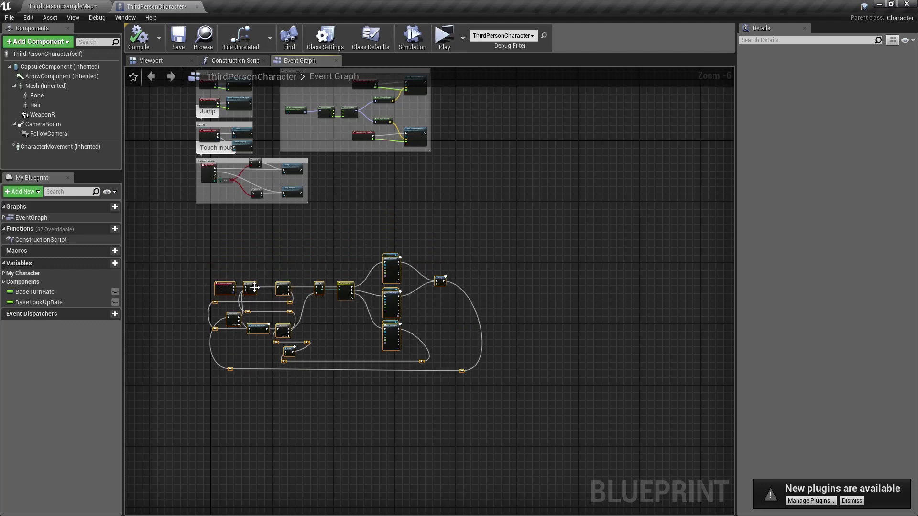
Wrap the selected attack nodes in a comment box titled "Melee Attack".
right_click_drag(264, 271, 262, 209)
scroll(266, 258, "up", 2)
scroll(262, 223, "down", 1)
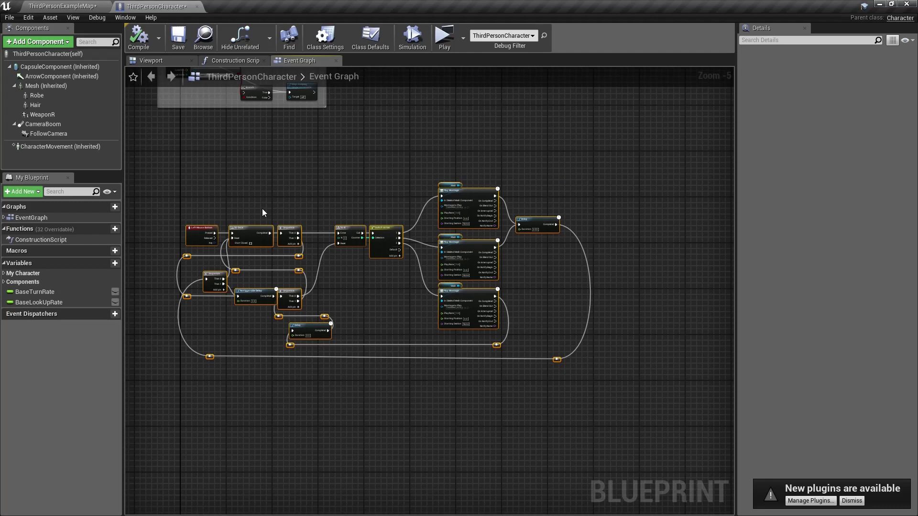
key("c")
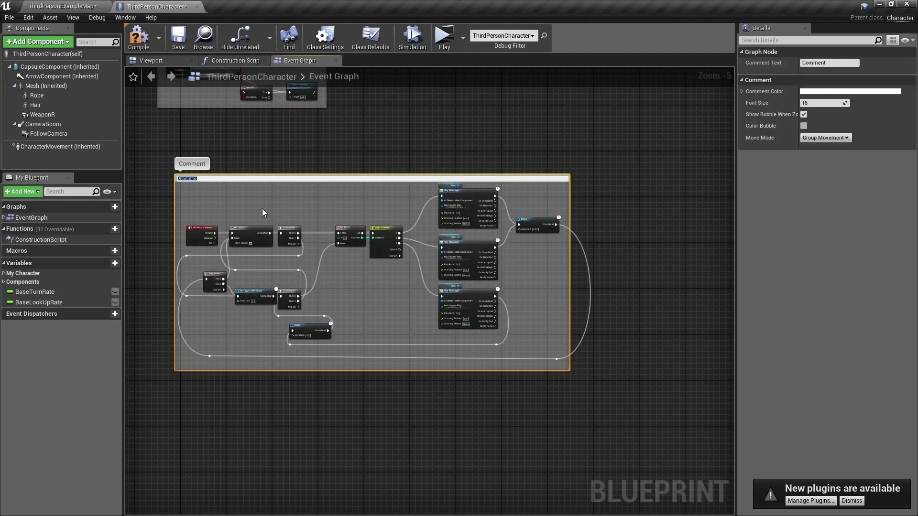
type("Melee Attack")
key("Return")
Widen the Melee Attack comment box on both sides so it encloses the looping wires.
scroll(262, 207, "up", 1)
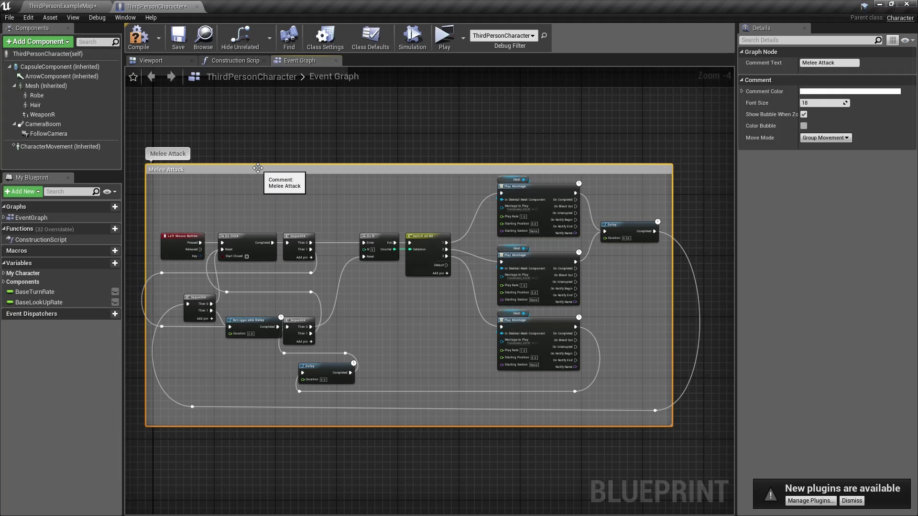
left_click_drag(147, 226, 135, 229)
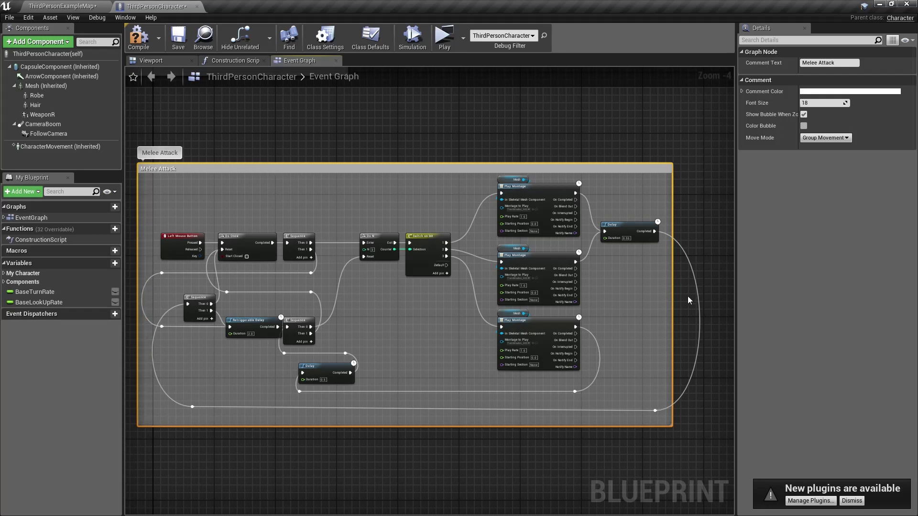
left_click_drag(673, 315, 714, 305)
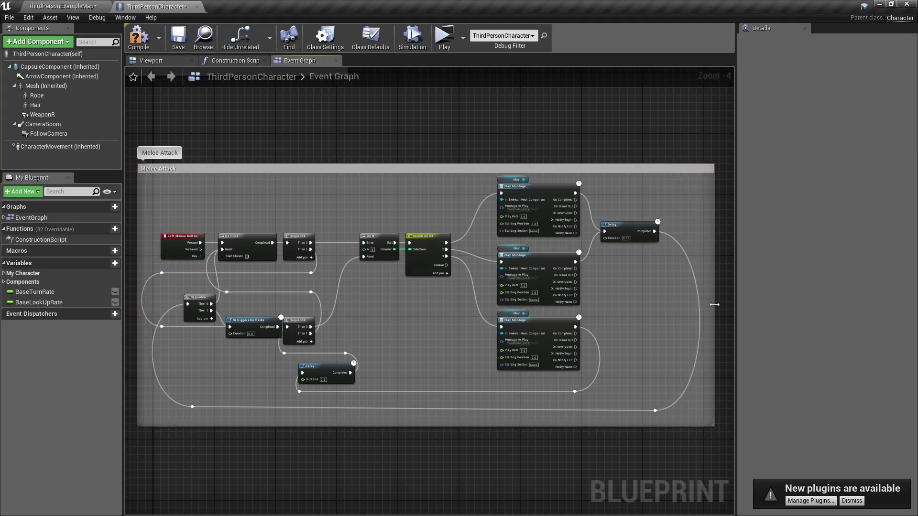
Set the Melee Attack comment color to blue, hex sRGB 2972FFFF.
left_click(639, 168)
left_click(836, 91)
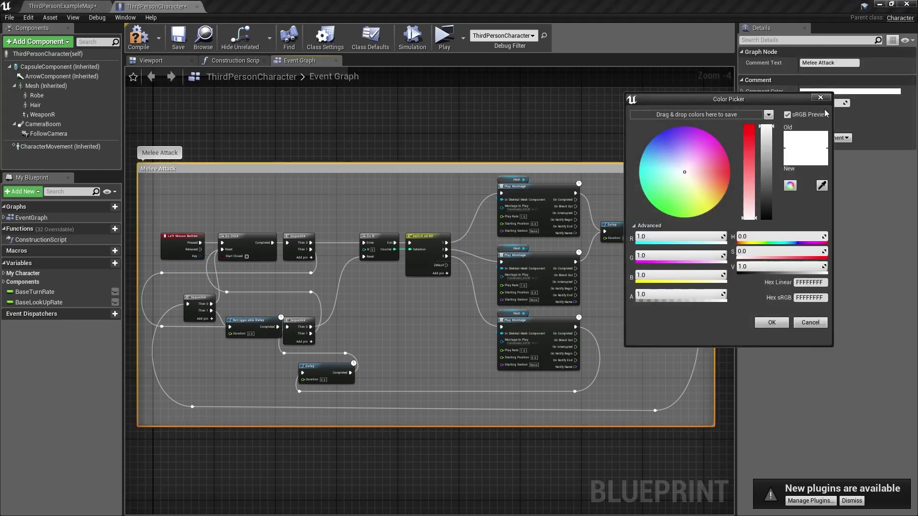
left_click_drag(701, 187, 656, 138)
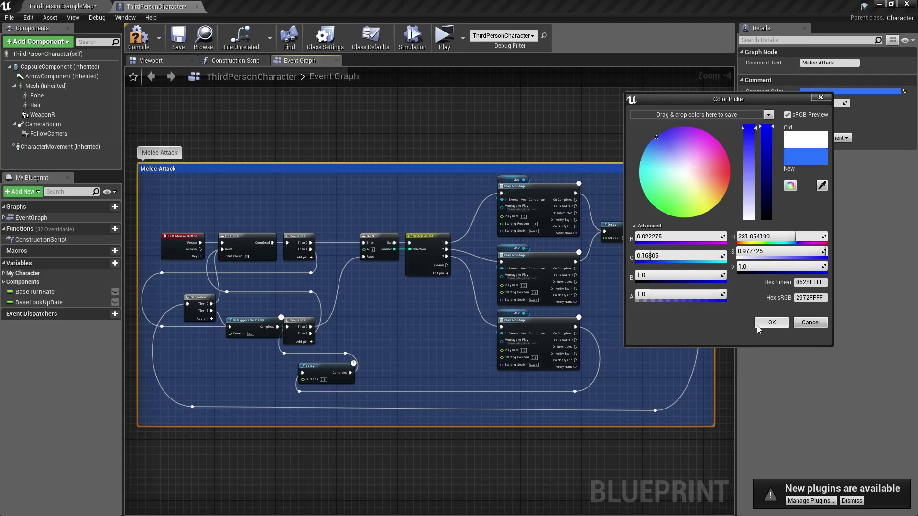
left_click(772, 325)
Move the Melee Attack comment group up, closer beneath the Touch input group.
scroll(642, 300, "down", 1)
right_click_drag(642, 300, 548, 307)
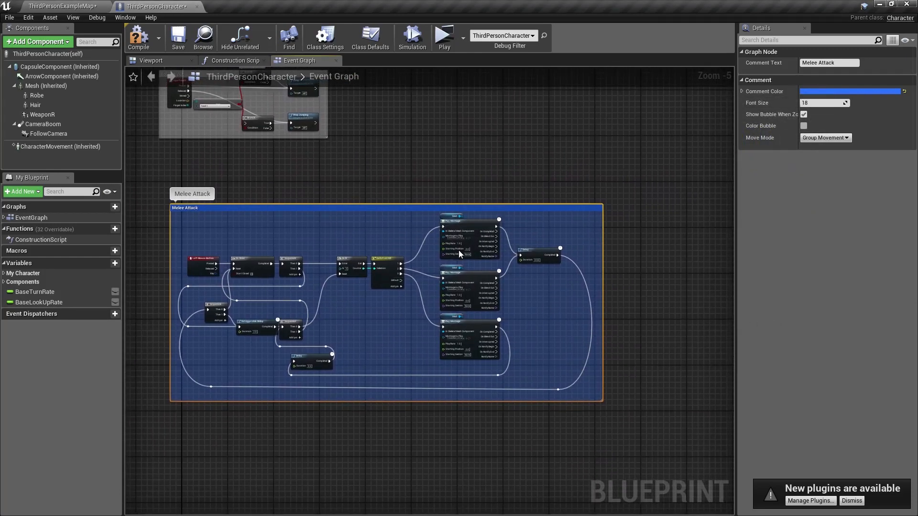
left_click_drag(458, 251, 448, 157)
right_click_drag(448, 157, 165, 362)
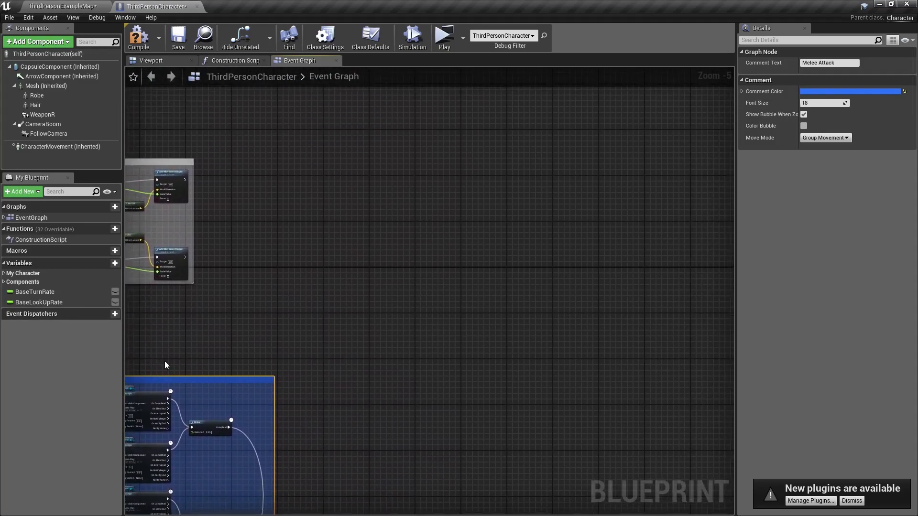
scroll(305, 185, "up", 2)
right_click_drag(305, 204, 352, 250)
scroll(380, 249, "up", 1)
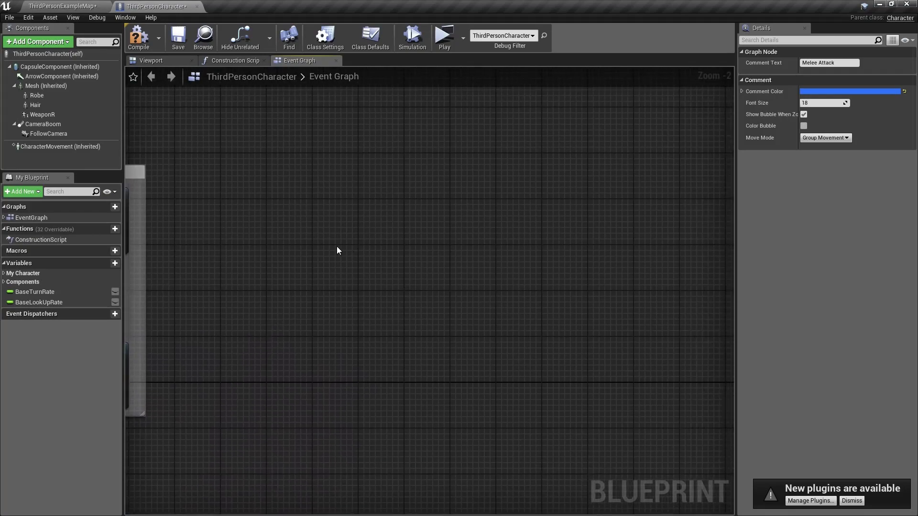
right_click(293, 216)
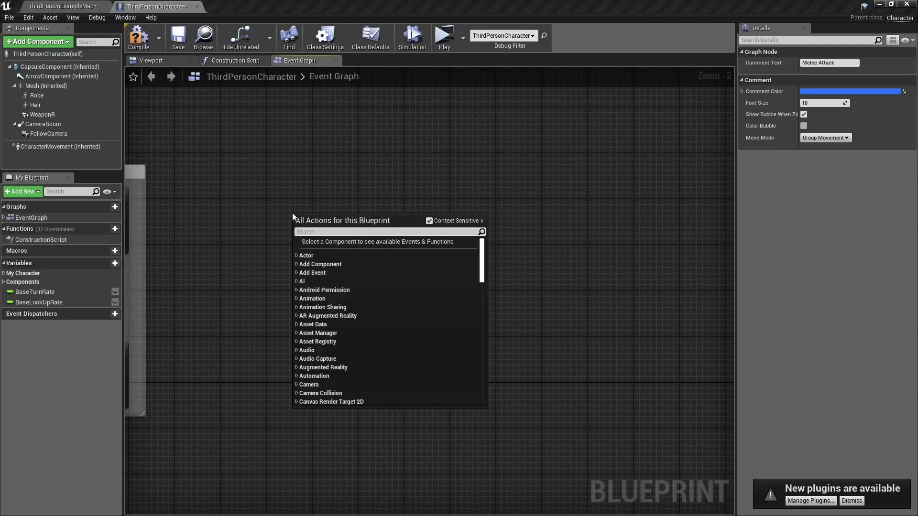
left_click(250, 249)
scroll(250, 249, "down", 4)
scroll(354, 165, "up", 7)
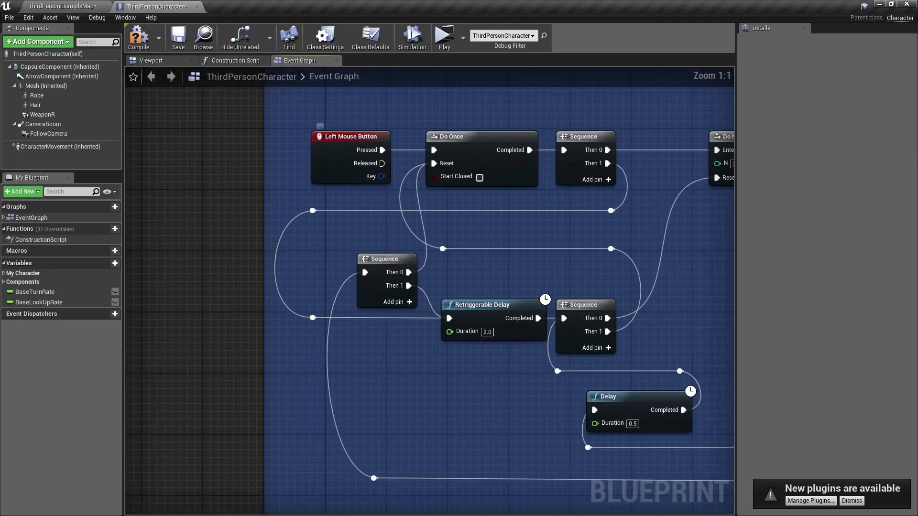
right_click_drag(354, 165, 292, 284)
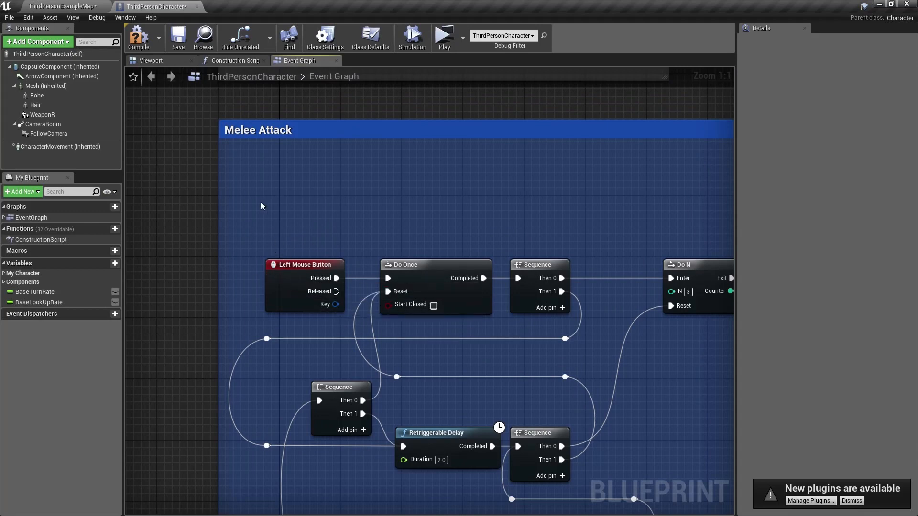
Open the Engine Input page of the Project Settings and expand the Action Mappings and Axis Mappings.
left_click(28, 18)
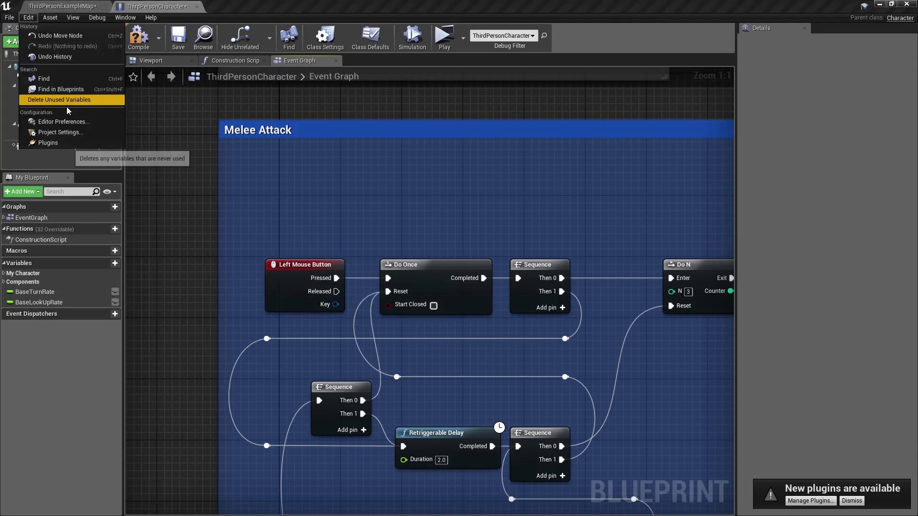
left_click(67, 133)
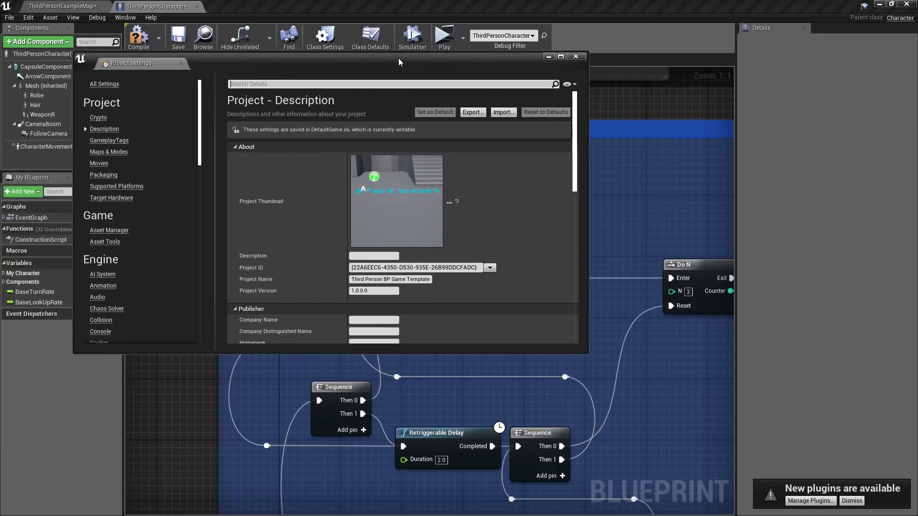
left_click_drag(447, 103, 456, 106)
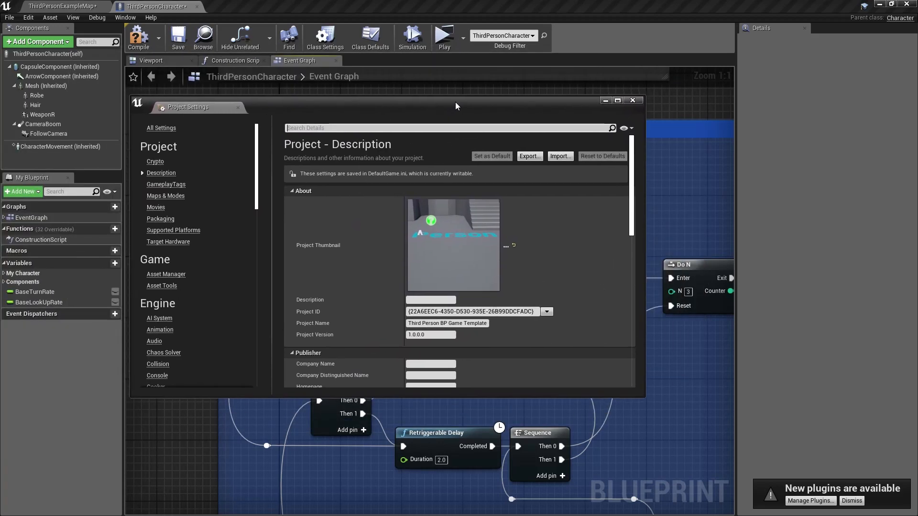
scroll(194, 202, "down", 5)
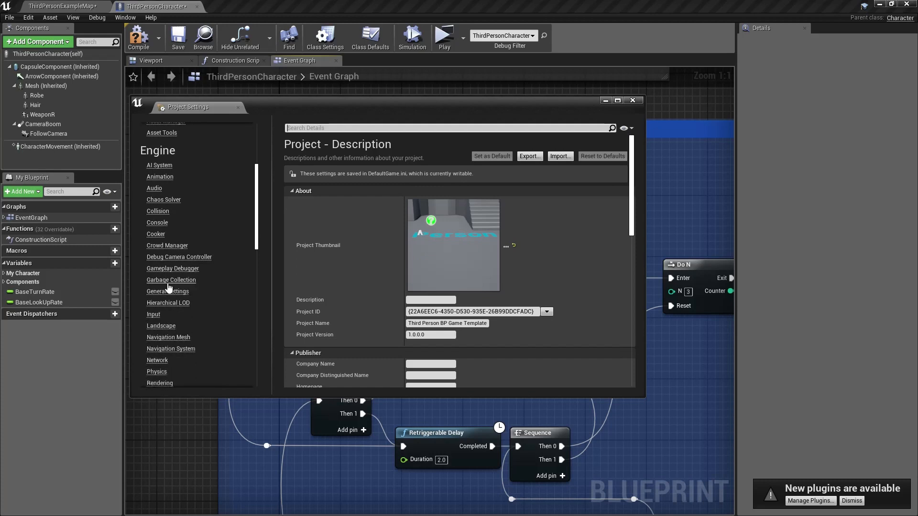
left_click(157, 315)
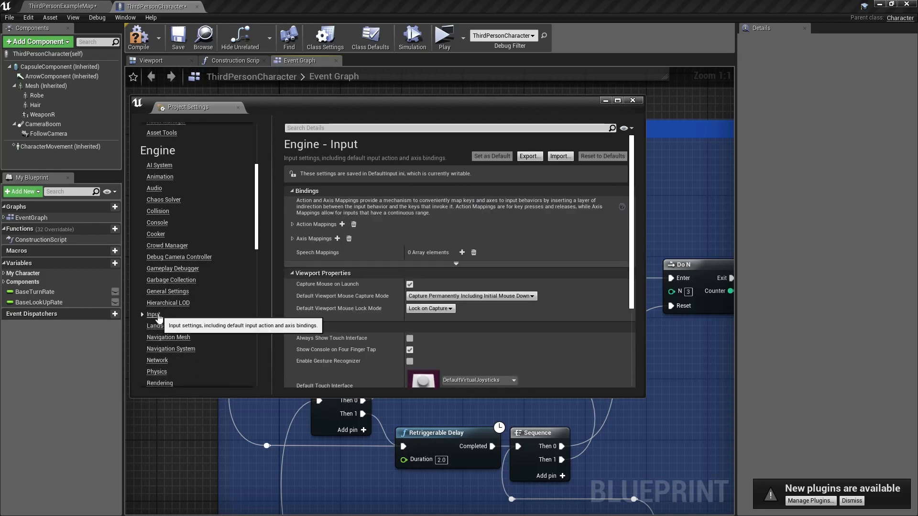
left_click(292, 239)
left_click(291, 224)
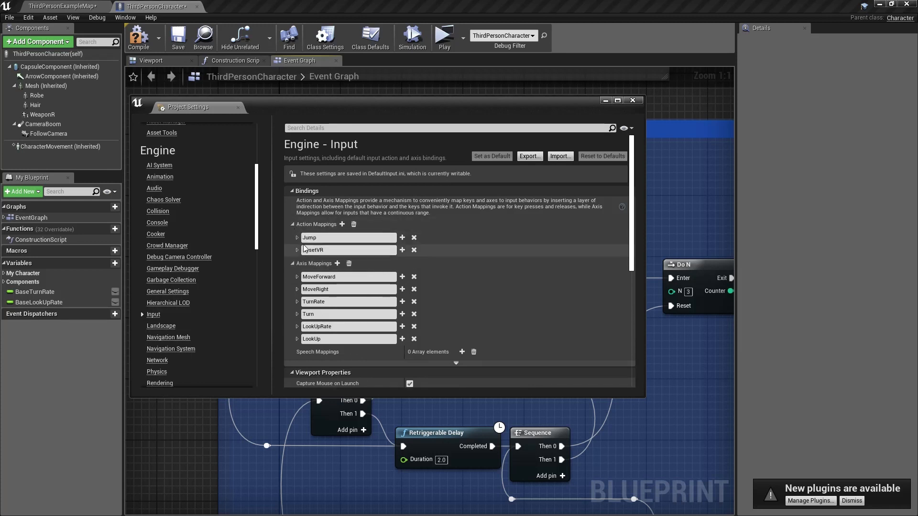
Add an action mapping named MeleeAttack and bind it to Left Mouse Button.
left_click(342, 225)
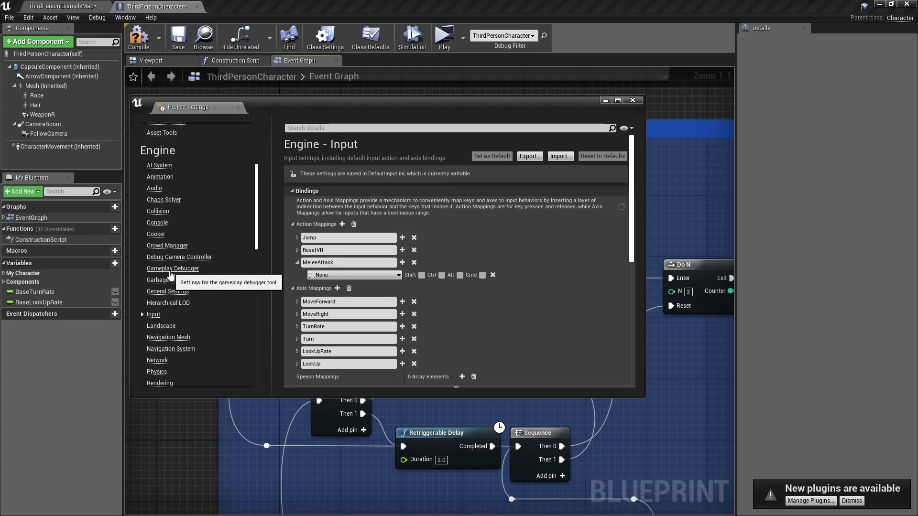
left_click(354, 274)
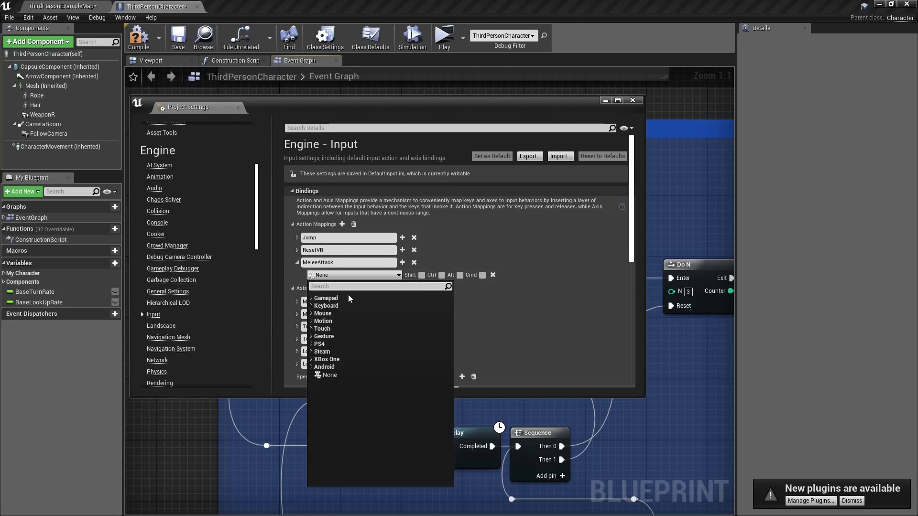
left_click(324, 313)
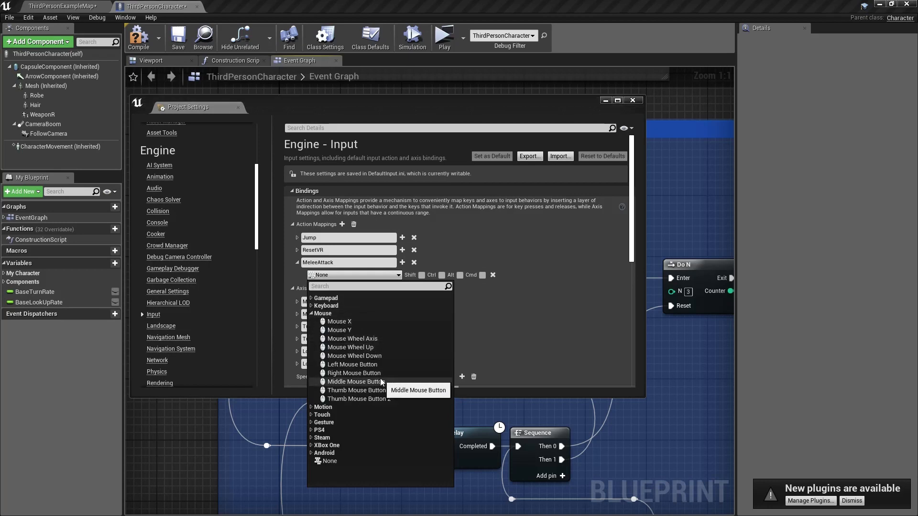
left_click(353, 364)
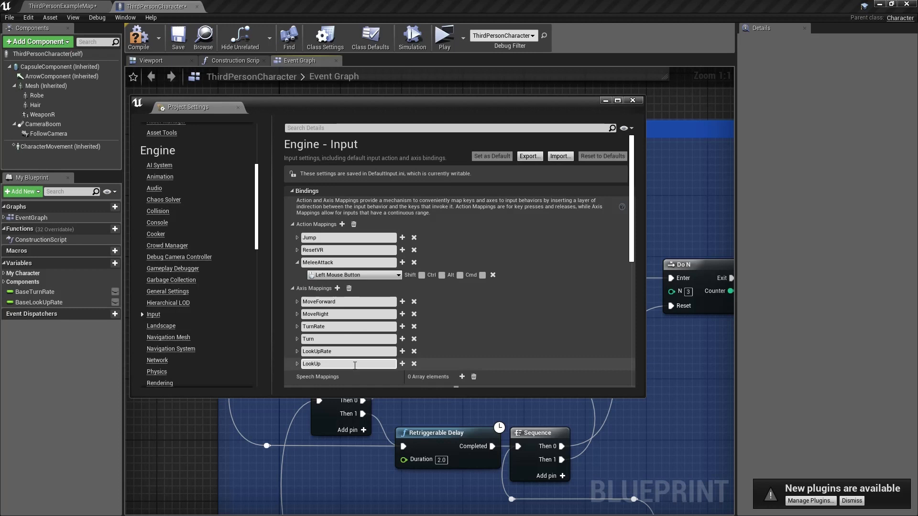
Add a second binding to the MeleeAttack action mapping and assign it Gamepad Face Button Left.
left_click(402, 262)
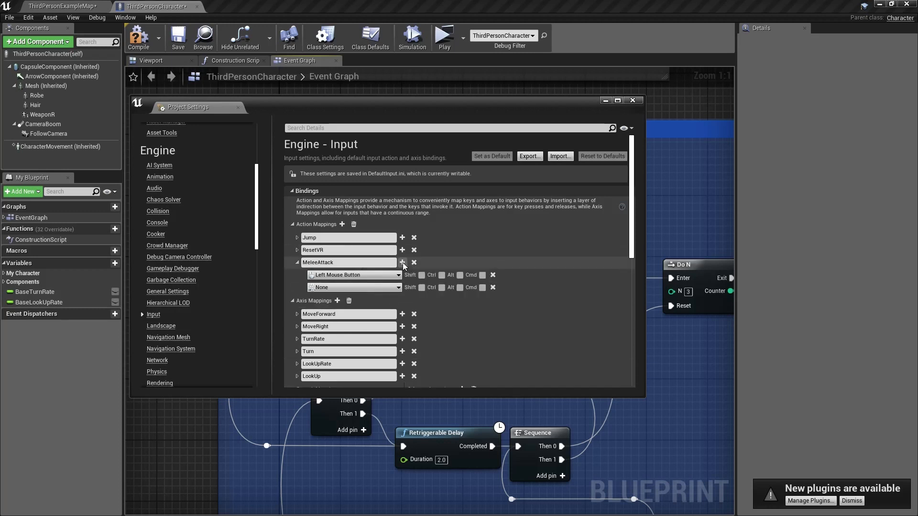
left_click(340, 288)
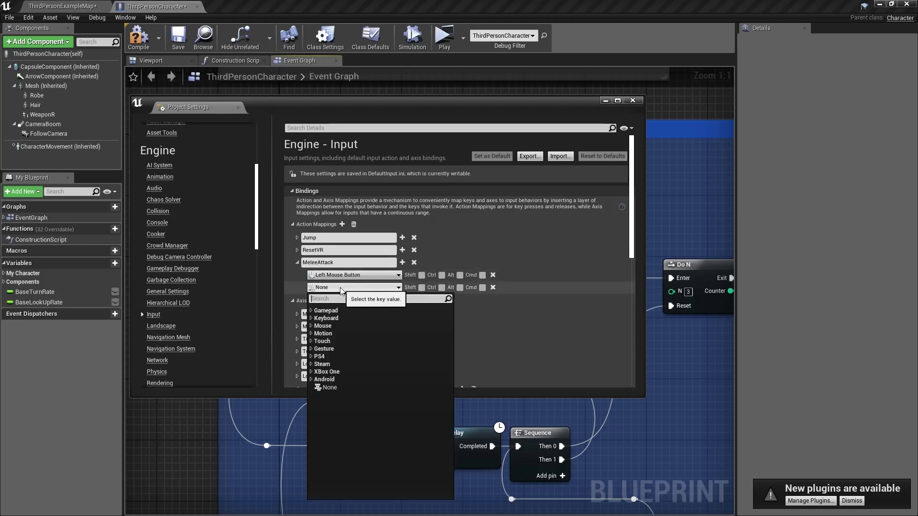
left_click(325, 318)
scroll(348, 330, "down", 5)
scroll(348, 334, "down", 2)
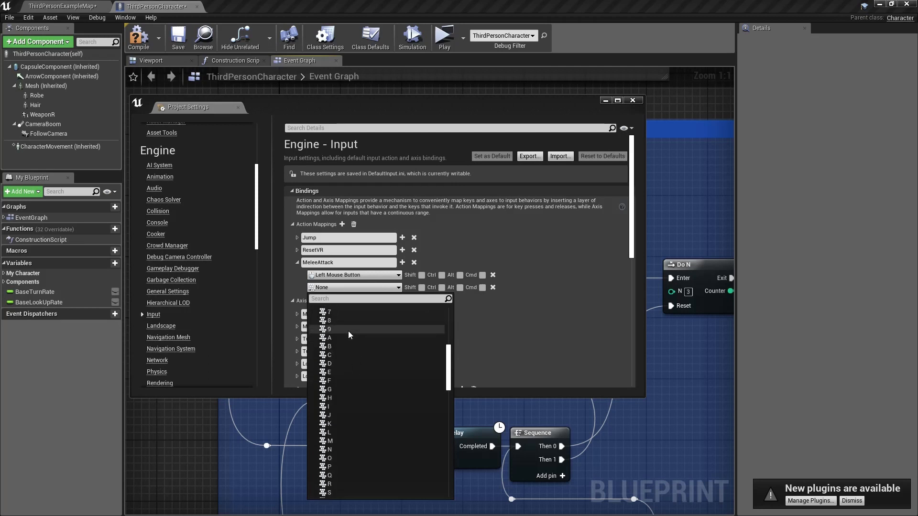
scroll(348, 331, "up", 4)
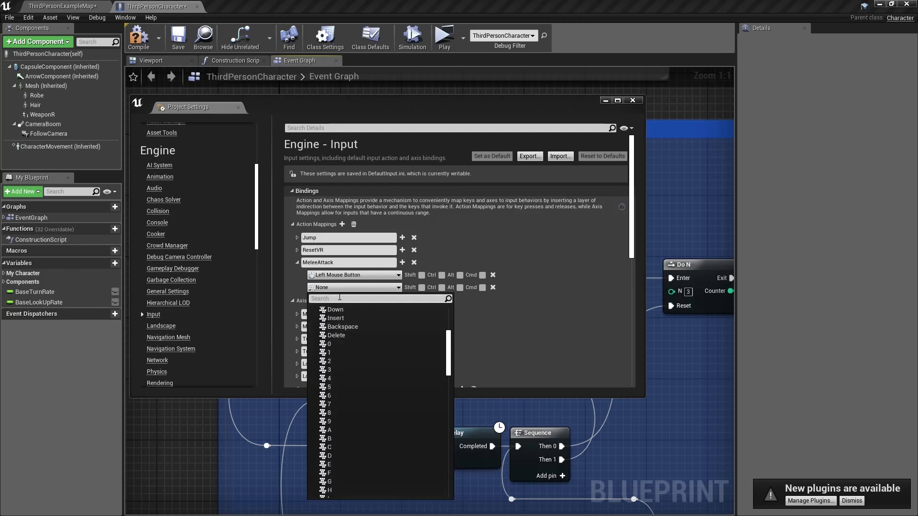
scroll(342, 310, "up", 4)
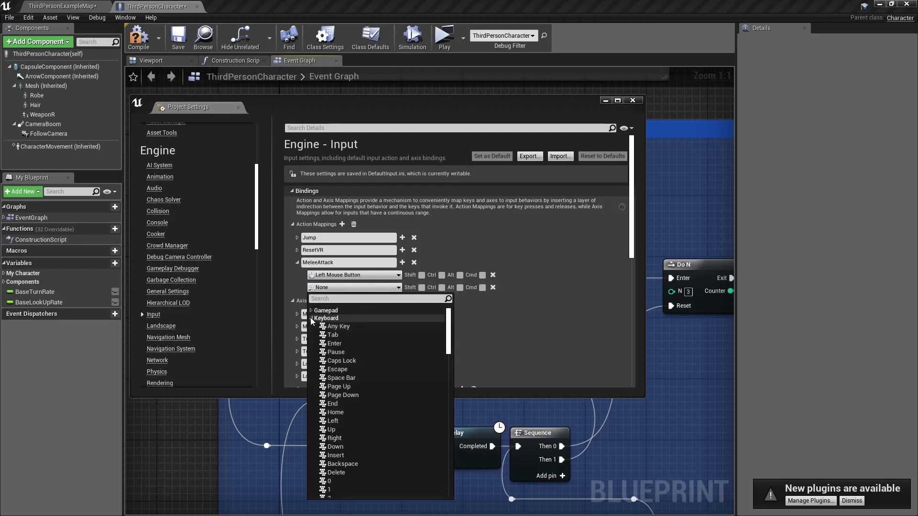
left_click(311, 318)
left_click(311, 310)
scroll(355, 331, "down", 5)
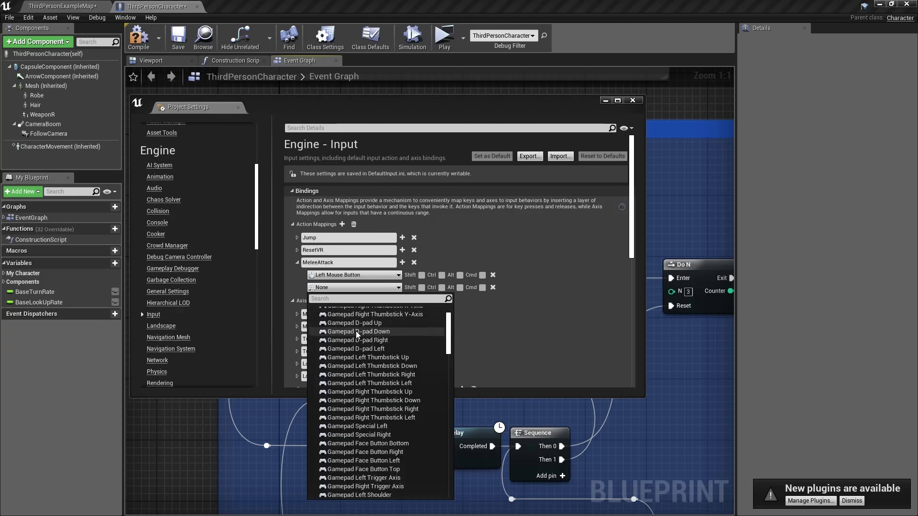
scroll(356, 327, "up", 5)
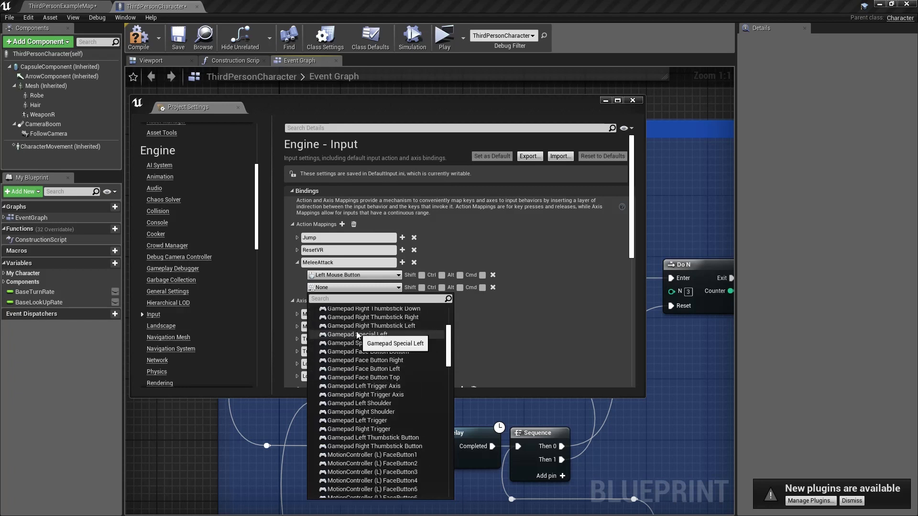
left_click(397, 370)
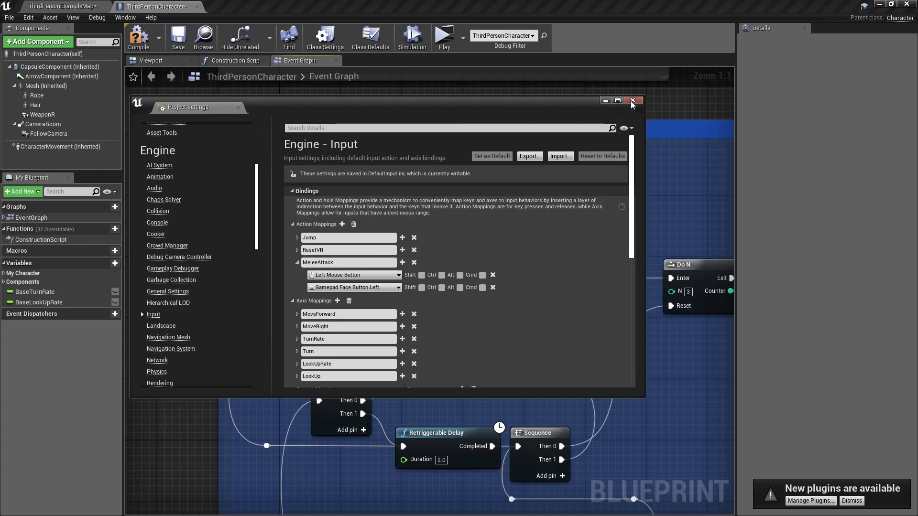
Add another action mapping named DrawWeapon and bind it to the keyboard's F key.
left_click(342, 224)
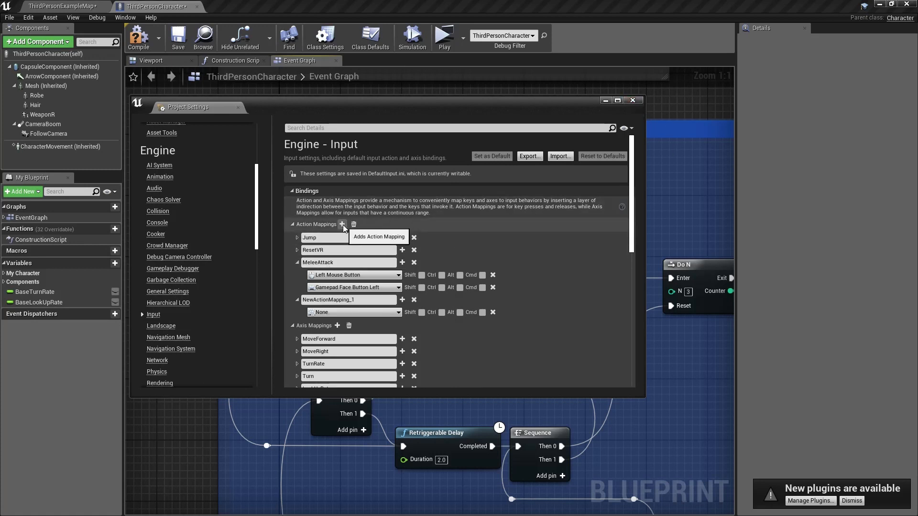
left_click(360, 300)
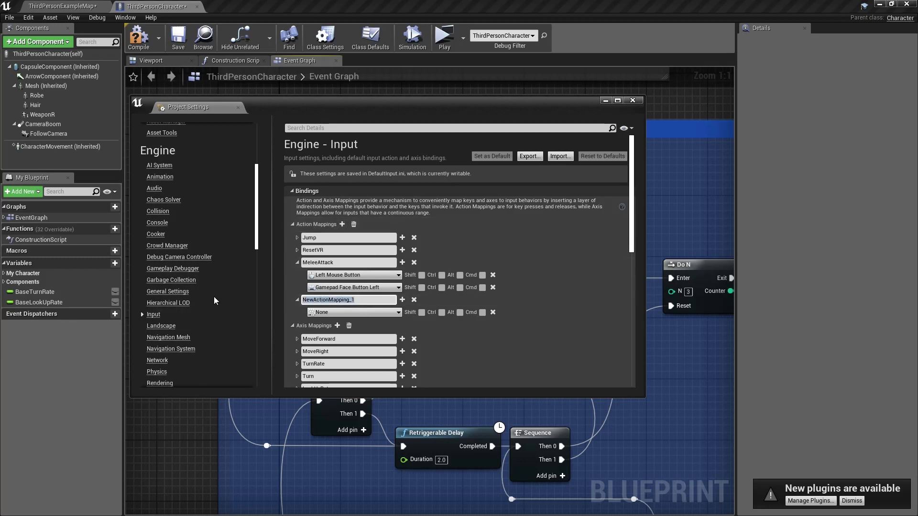
type("DrawWeapon")
left_click(345, 313)
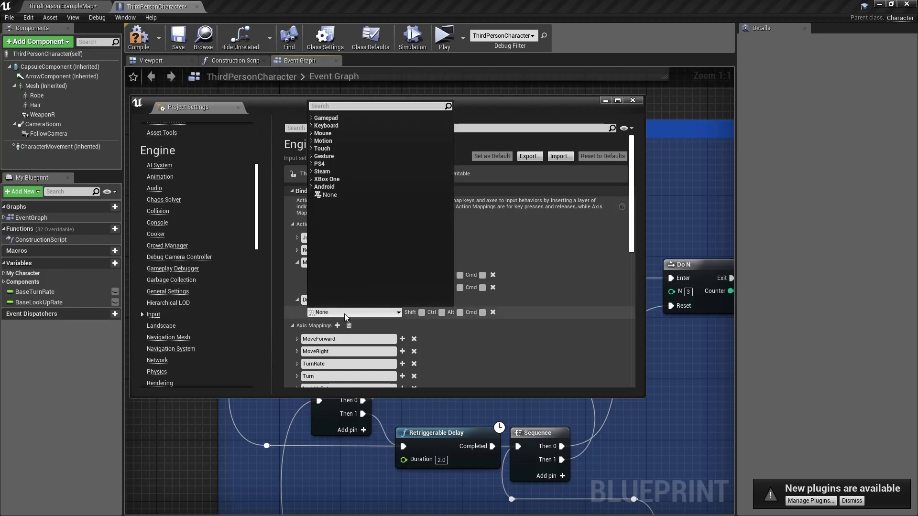
left_click(315, 127)
scroll(361, 182, "down", 10)
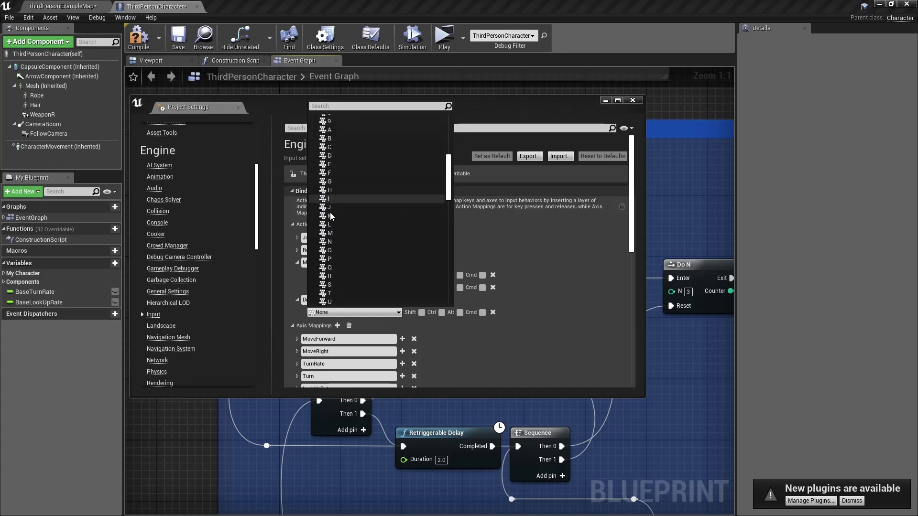
left_click(334, 172)
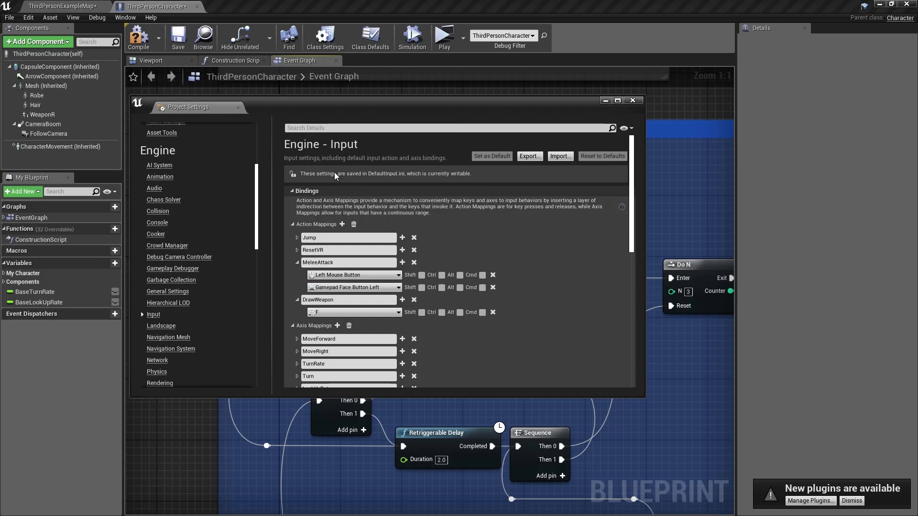
Add a second DrawWeapon binding set to Gamepad D-pad Right, and close the Project Settings.
left_click(400, 300)
left_click(343, 325)
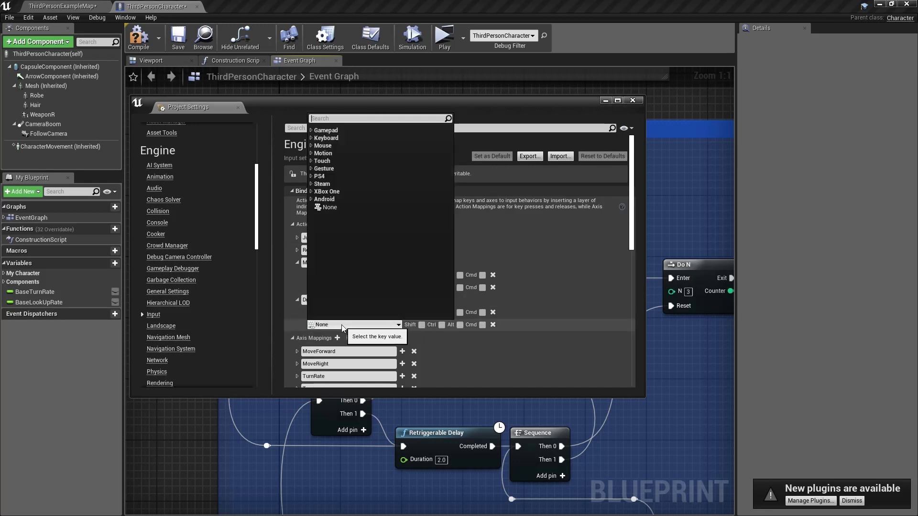
left_click(312, 131)
scroll(358, 196, "down", 6)
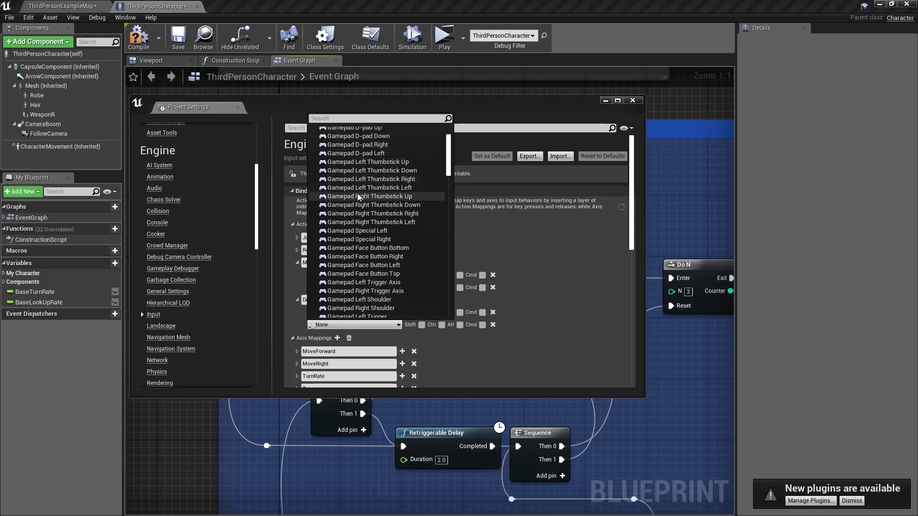
scroll(357, 197, "down", 1)
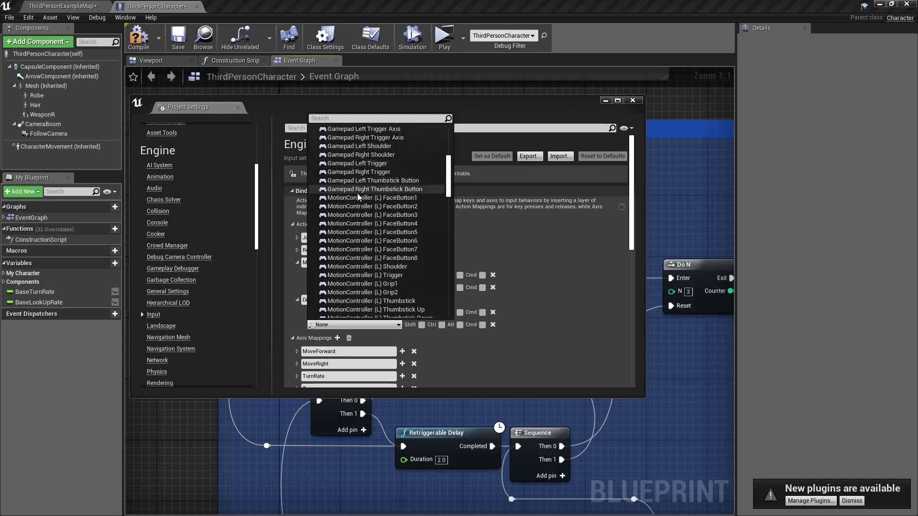
scroll(357, 195, "down", 2)
scroll(357, 193, "up", 6)
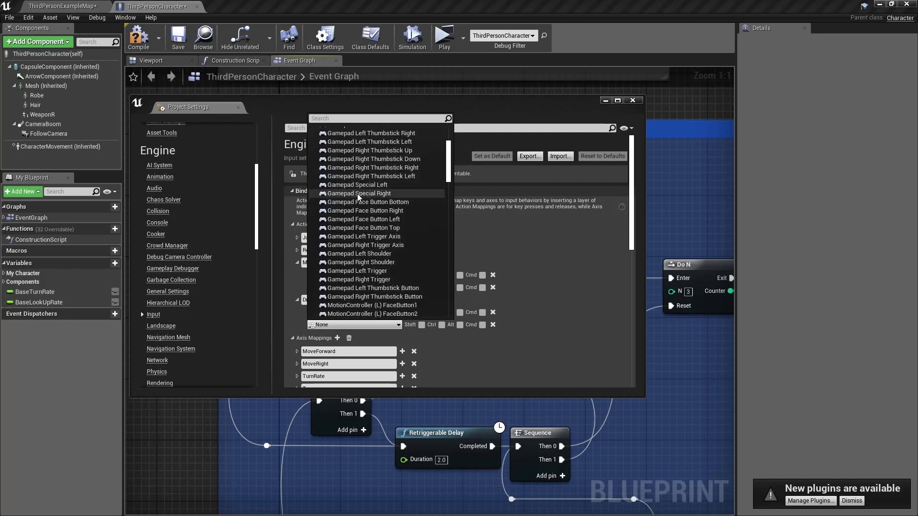
scroll(357, 193, "up", 4)
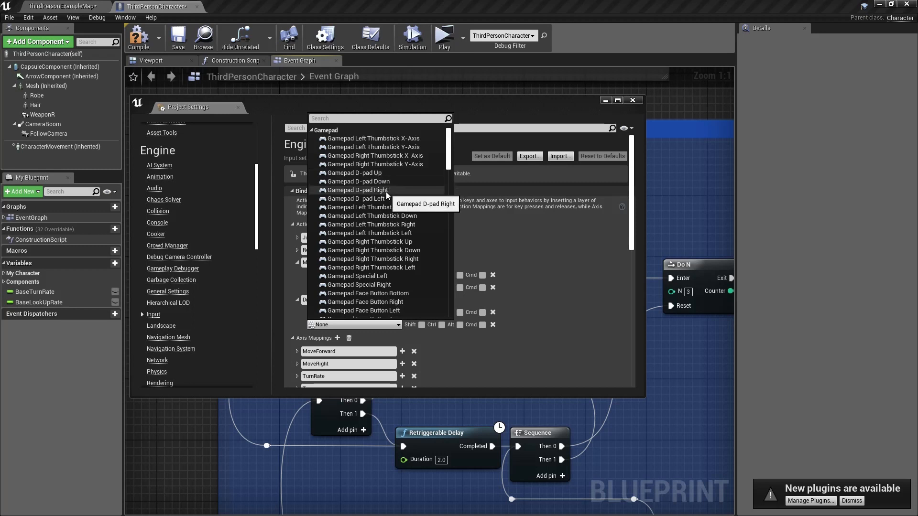
left_click(385, 190)
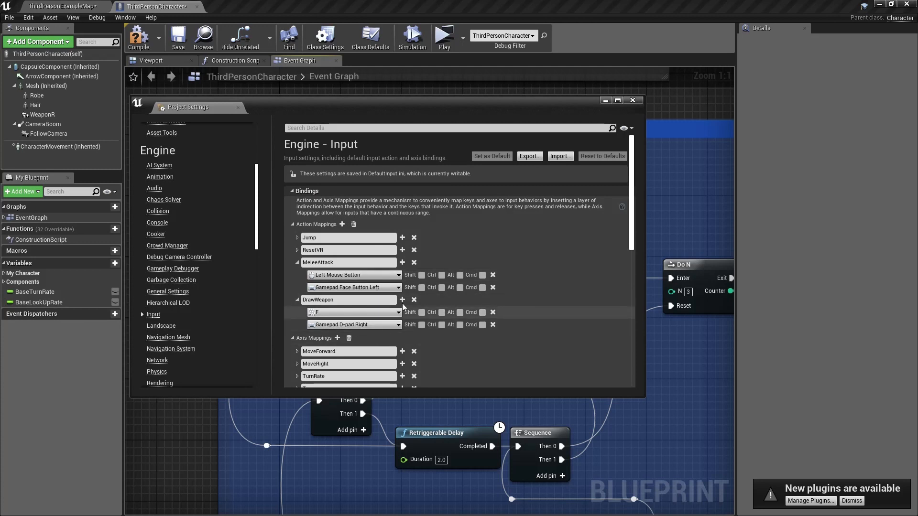
left_click(633, 99)
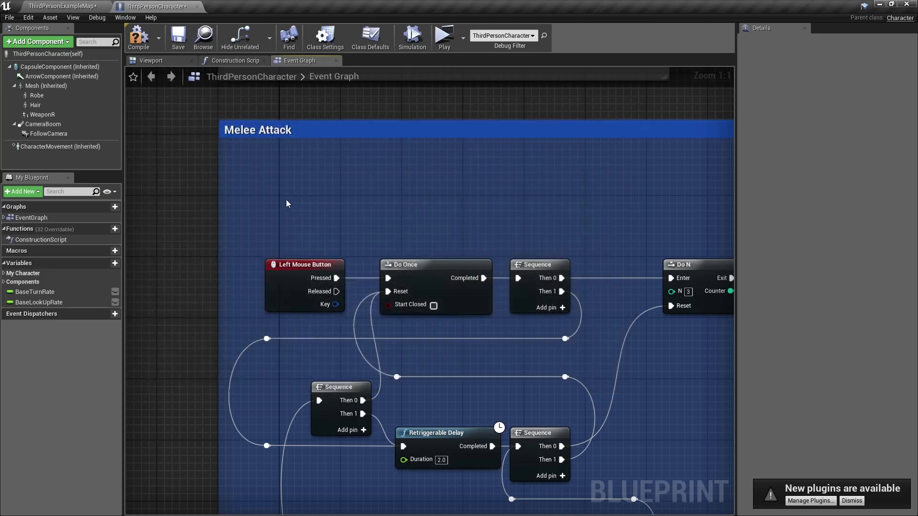
Add an InputAction MeleeAttack event inside the Melee Attack comment, just above the Left Mouse Button node.
right_click(287, 200)
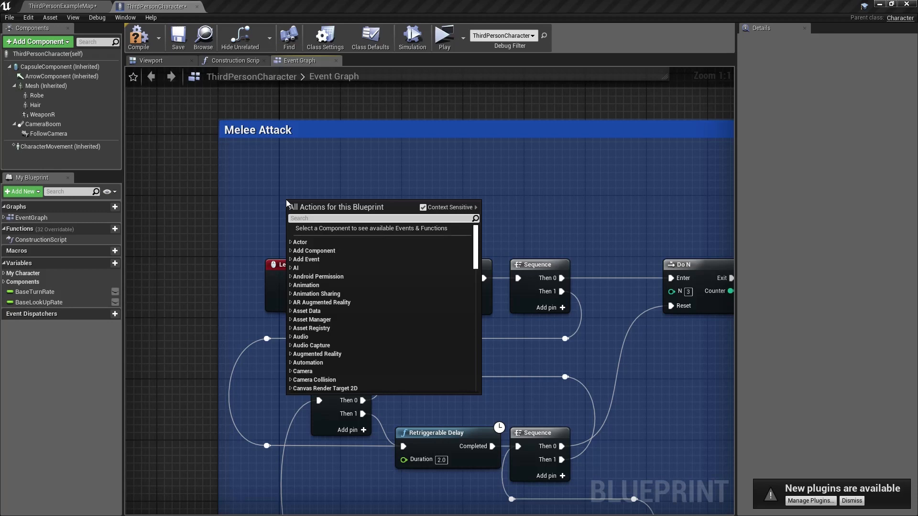
type("melee")
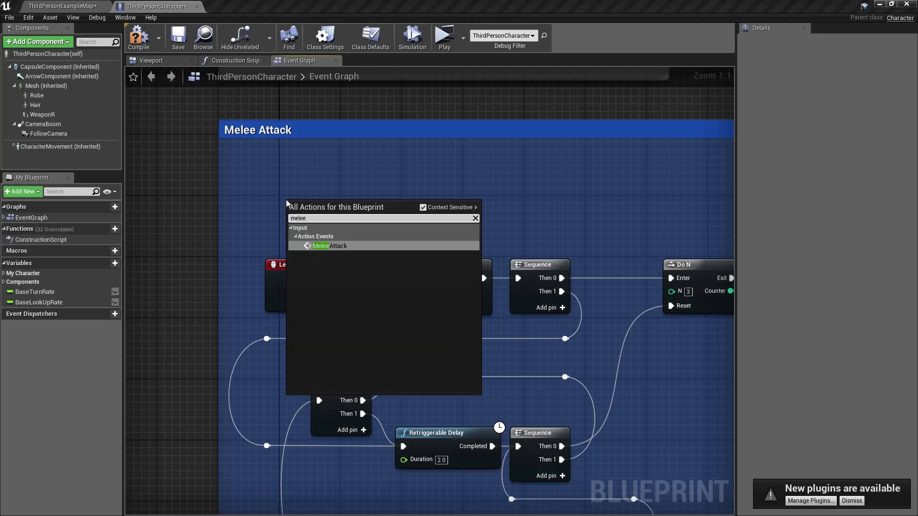
left_click(319, 247)
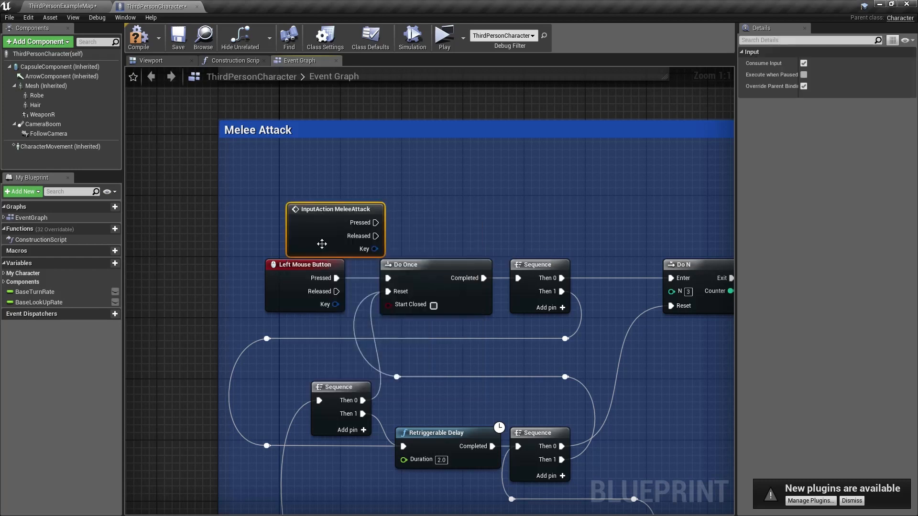
left_click_drag(323, 230, 284, 223)
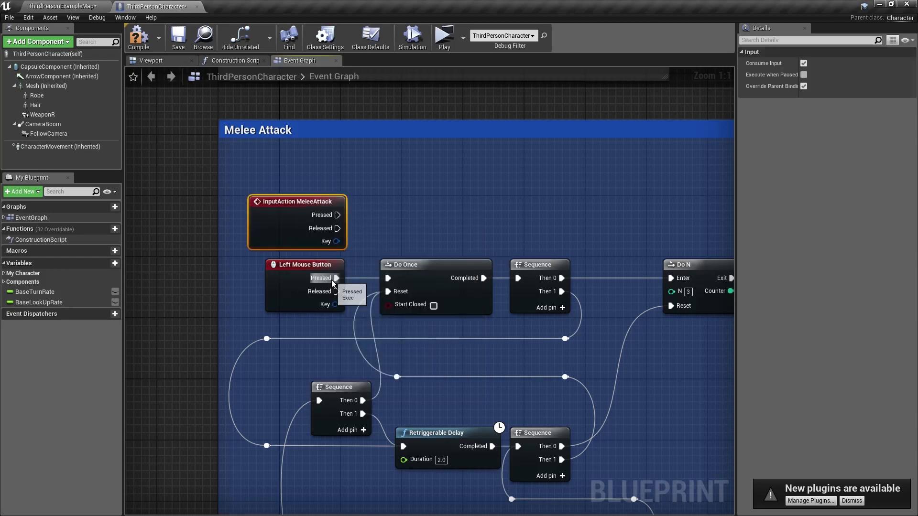
Replace the Left Mouse Button event with InputAction MeleeAttack, its Pressed output feeding Do Once, and place it beside that node.
left_click_drag(335, 278, 336, 215, "ctrl")
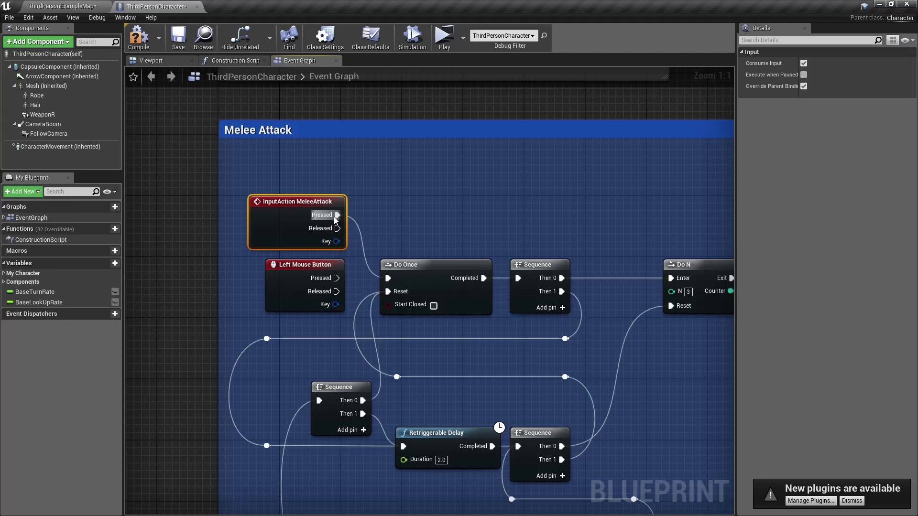
left_click(298, 278)
key("Delete")
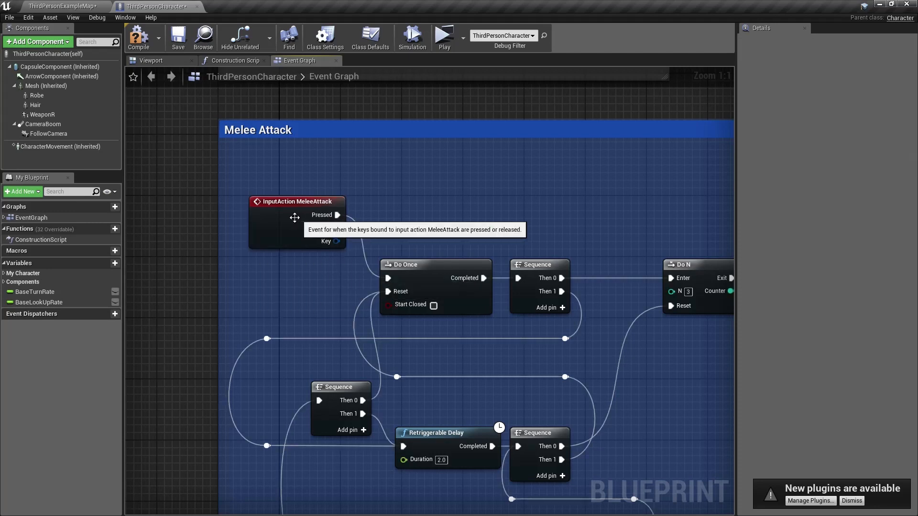
left_click_drag(290, 215, 295, 282)
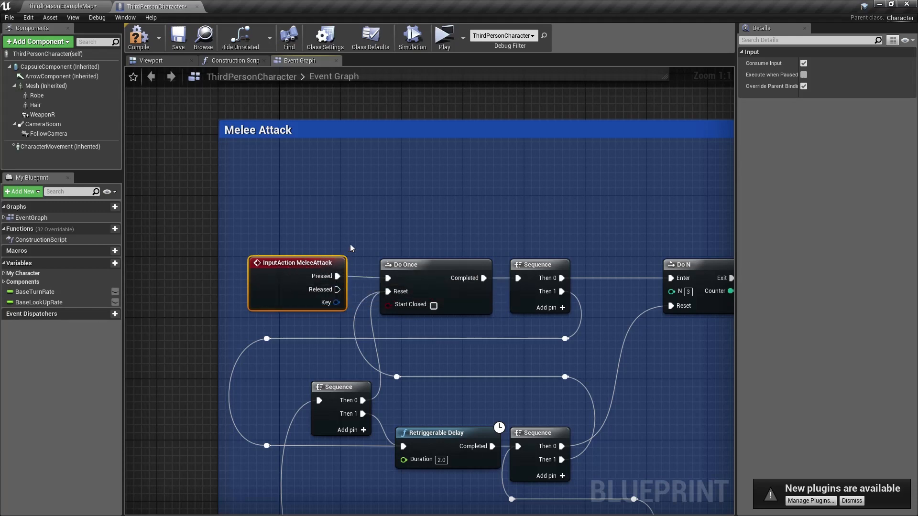
Add an InputAction DrawWeapon event node in an empty area of the Event Graph.
scroll(414, 230, "down", 4)
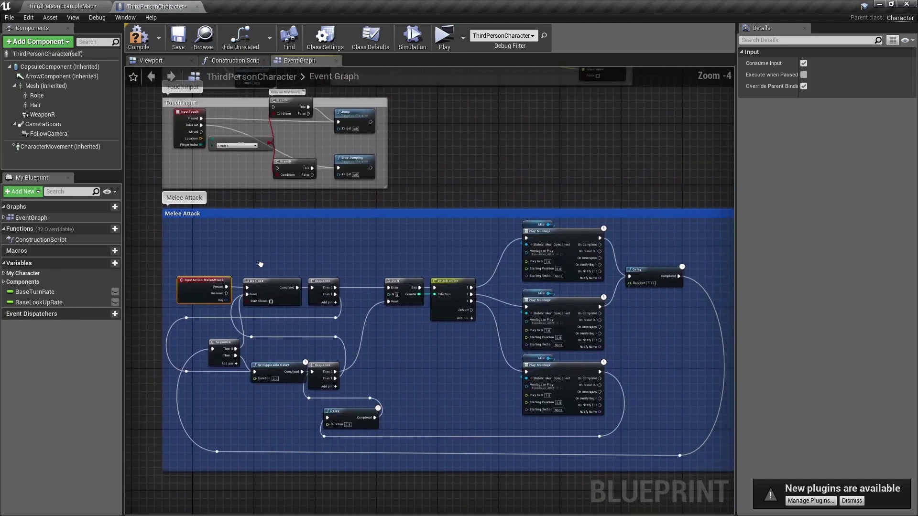
right_click_drag(414, 231, 434, 402)
right_click_drag(250, 435, 124, 467)
right_click_drag(549, 302, 361, 391)
scroll(342, 287, "up", 2)
scroll(340, 262, "up", 1)
right_click_drag(339, 265, 348, 295)
scroll(354, 291, "down", 2)
right_click(273, 252)
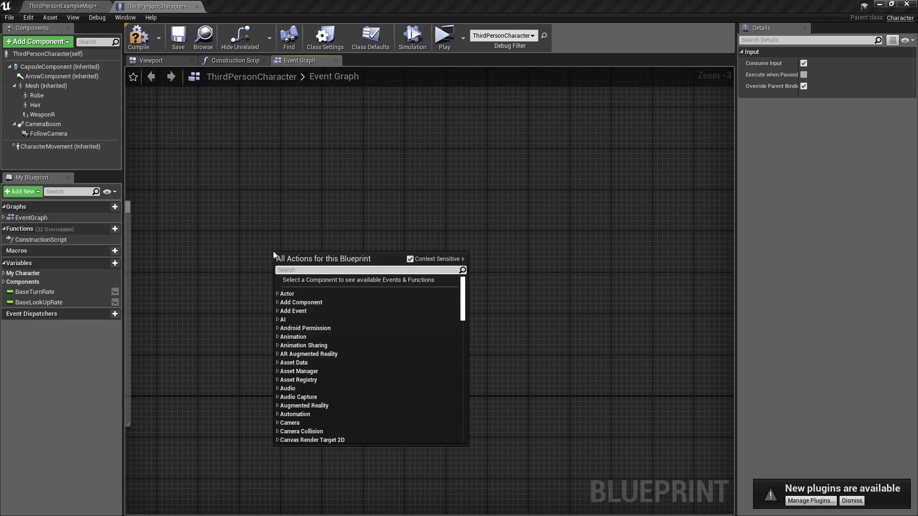
type("d")
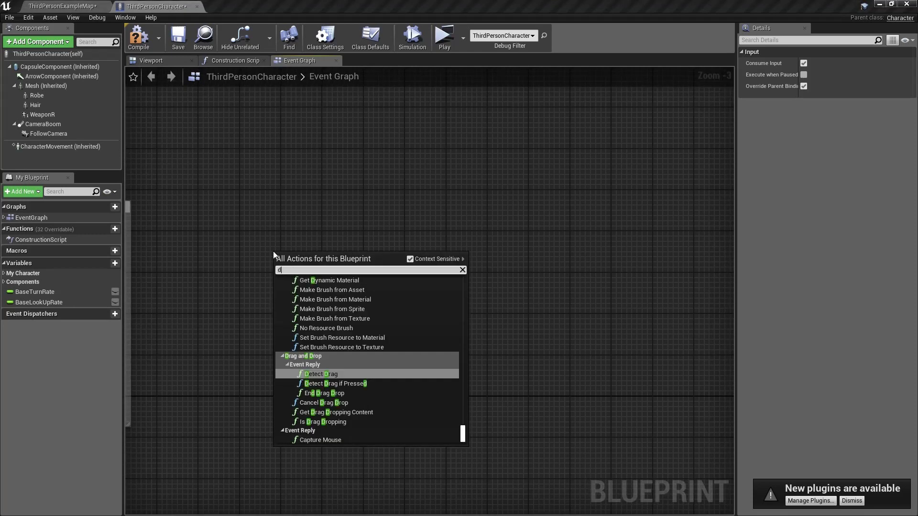
type("rawwea")
key("Return")
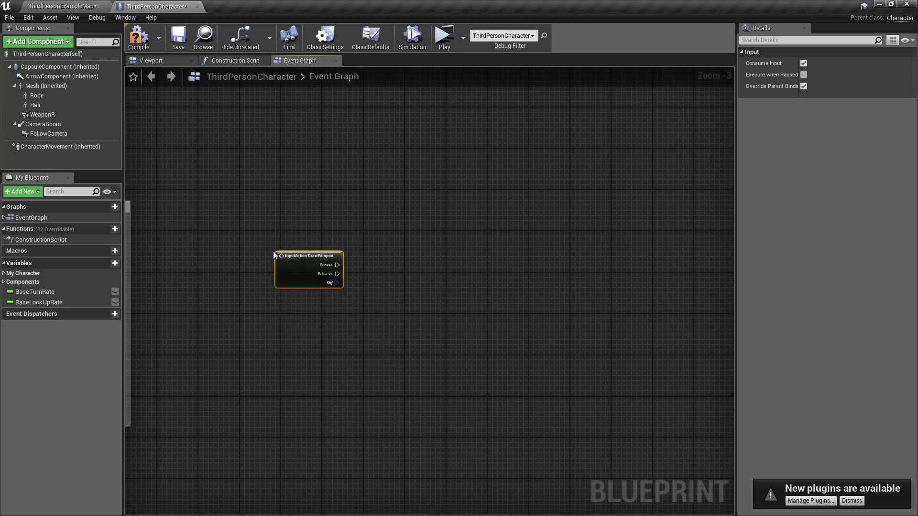
Create a new variable named Health in the character blueprint and set its type to Float.
left_click_drag(282, 275, 299, 257)
scroll(376, 263, "up", 2)
right_click_drag(376, 263, 301, 296)
scroll(283, 315, "up", 1)
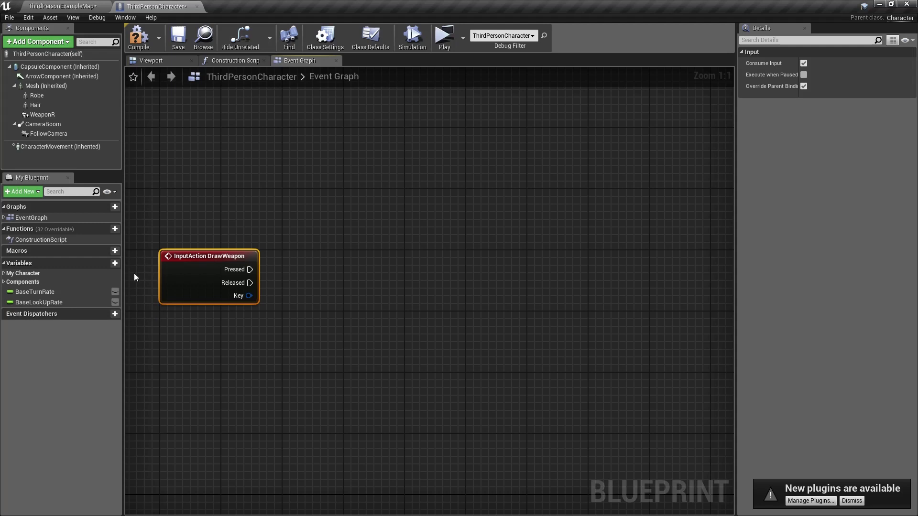
right_click_drag(135, 281, 152, 261)
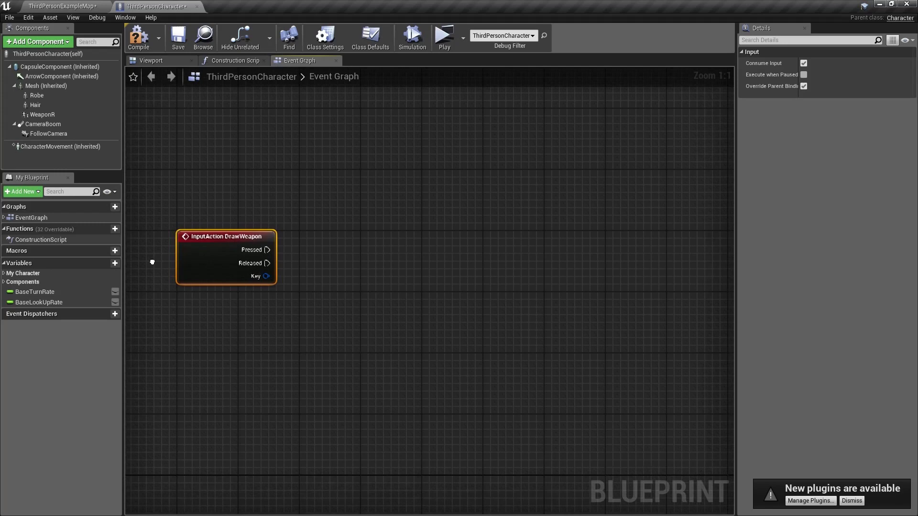
left_click(114, 263)
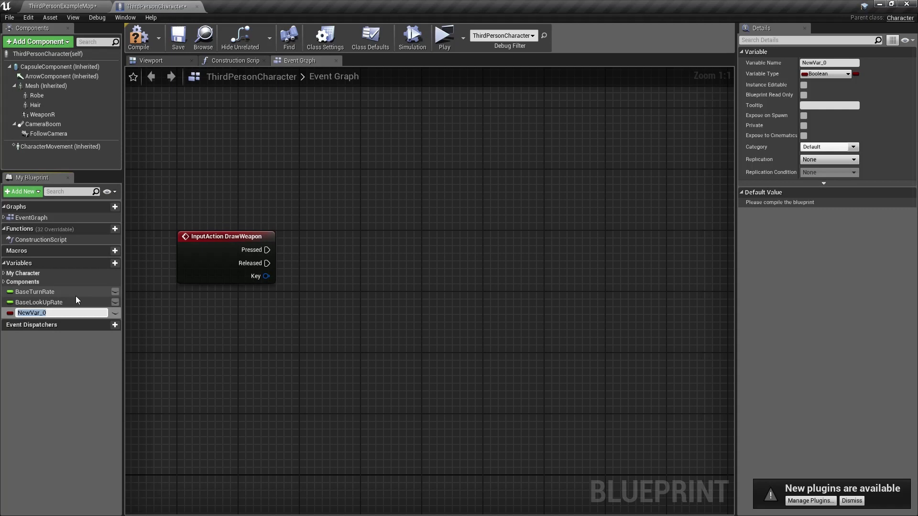
type("Health")
key("Return")
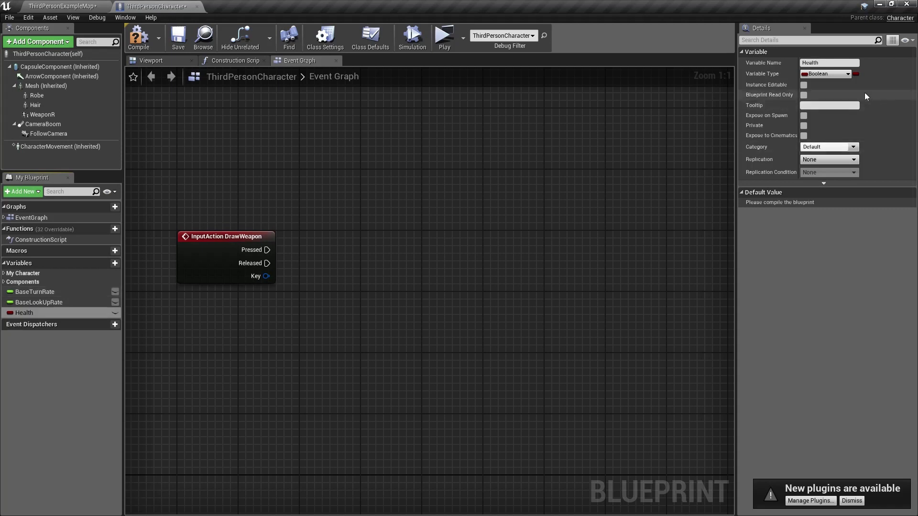
left_click(830, 73)
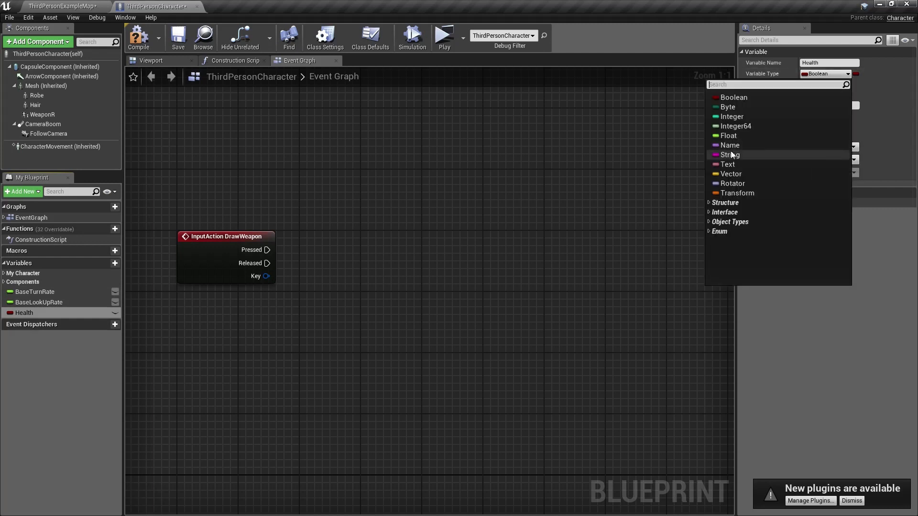
left_click(731, 136)
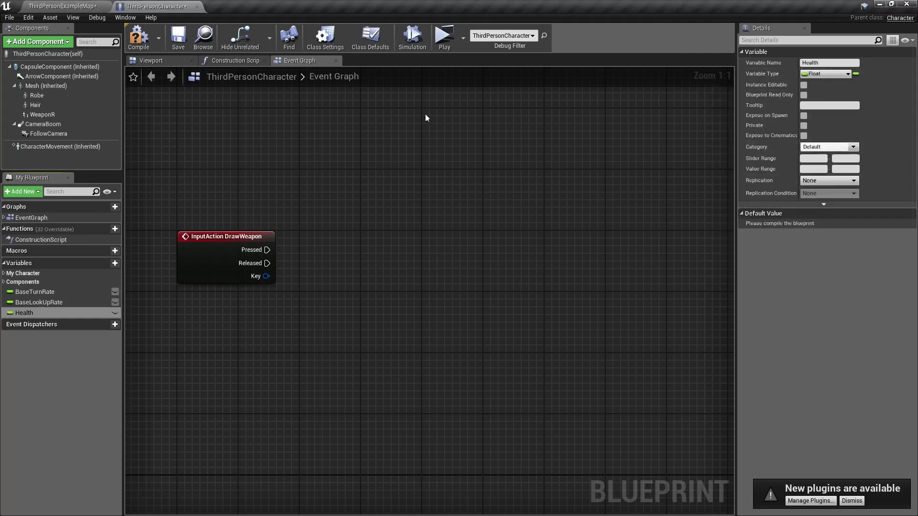
Compile the blueprint, set Health's default value to 100.0, and compile and save again.
left_click(138, 37)
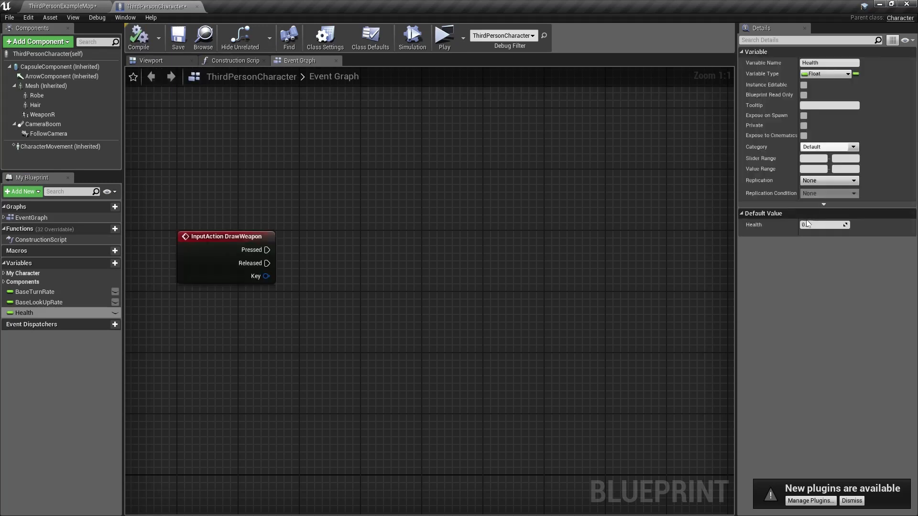
left_click(825, 226)
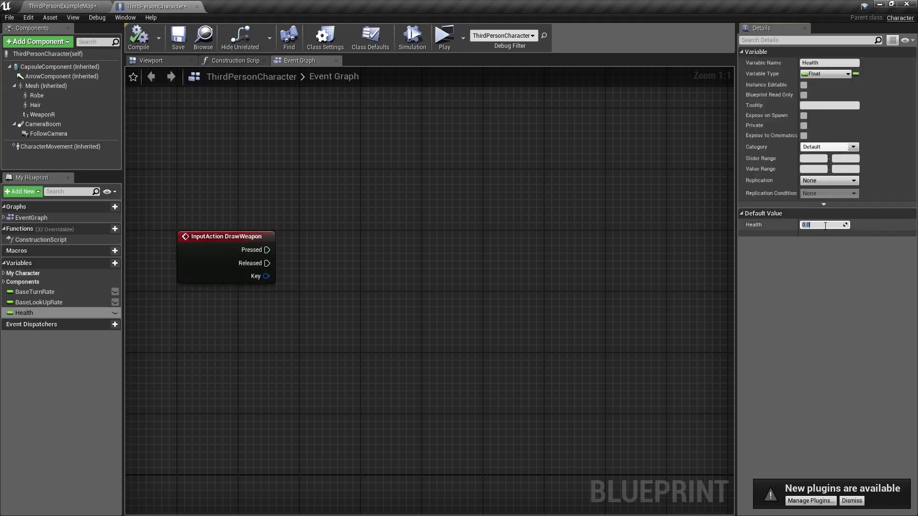
key("Return")
left_click(138, 38)
left_click(177, 38)
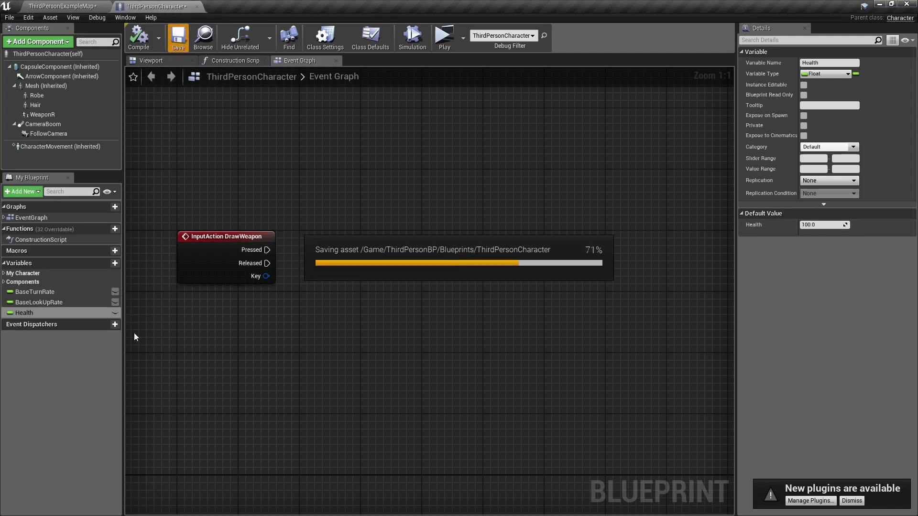
Add another Float variable named HealthMax to the character blueprint.
left_click(105, 263)
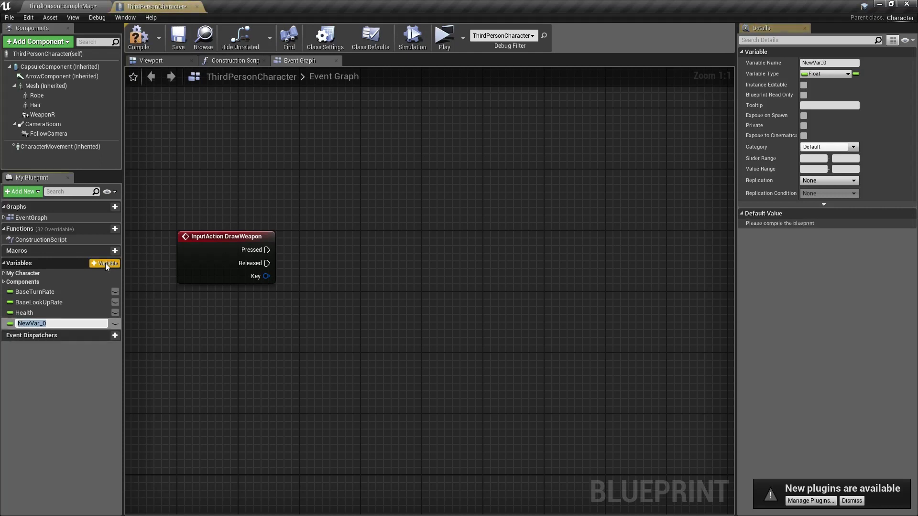
type("HealthMax")
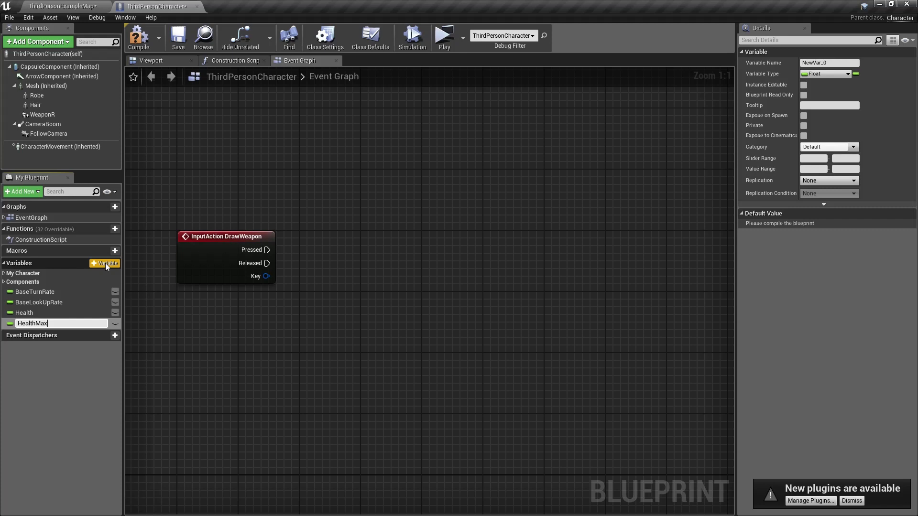
key("Return")
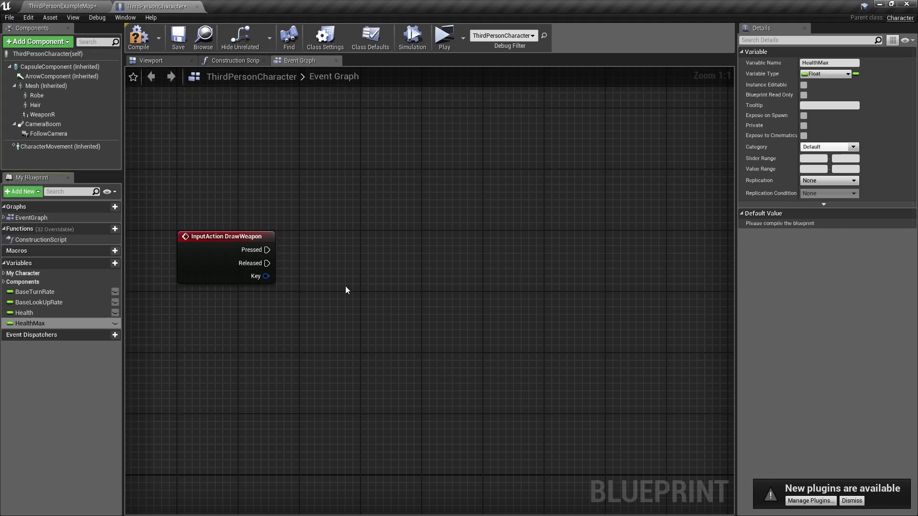
right_click_drag(339, 297, 296, 292)
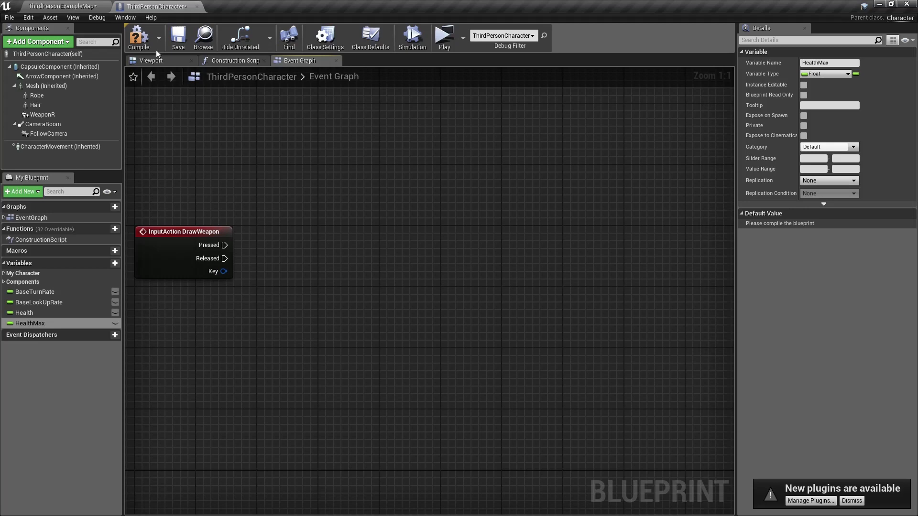
Compile the blueprint, set HealthMax's default value to 100.0, and compile and save again.
left_click(139, 38)
left_click(823, 224)
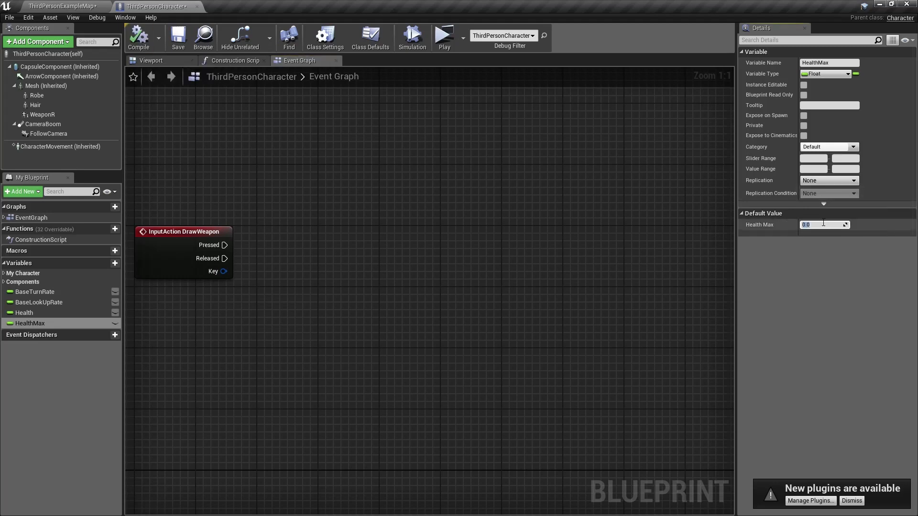
key("Return")
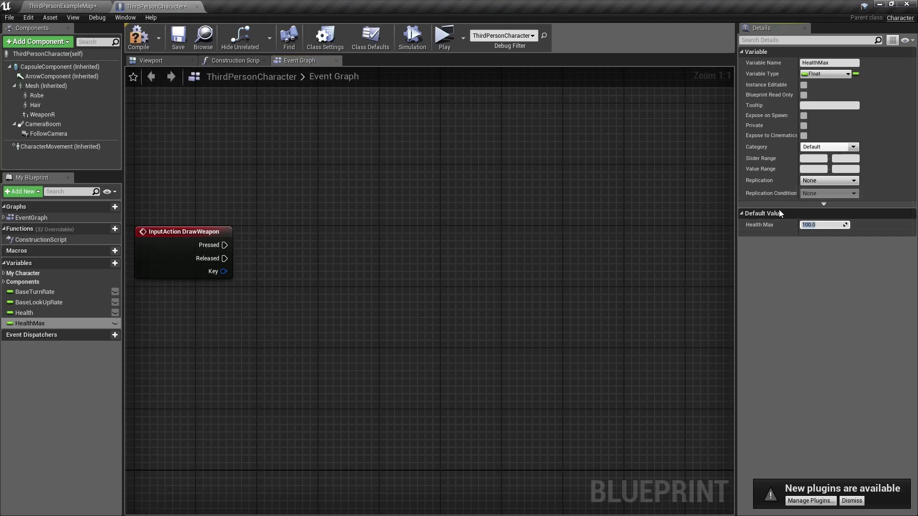
left_click(148, 35)
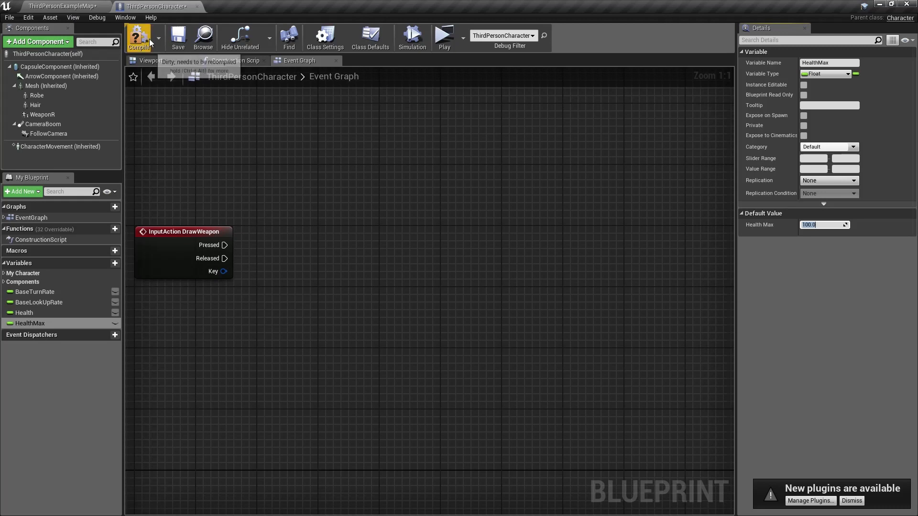
left_click(178, 42)
Place a Get Health node just below the InputAction DrawWeapon event.
mouse_move(174, 203)
right_mouse_down()
mouse_move(219, 215)
mouse_move(237, 244)
mouse_move(216, 235)
right_mouse_up()
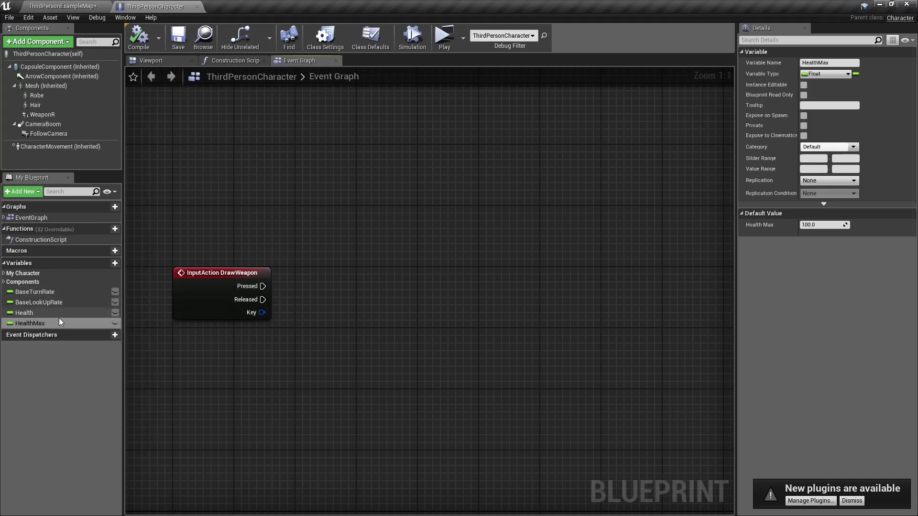
left_click(33, 312)
left_click_drag(362, 411, 230, 343)
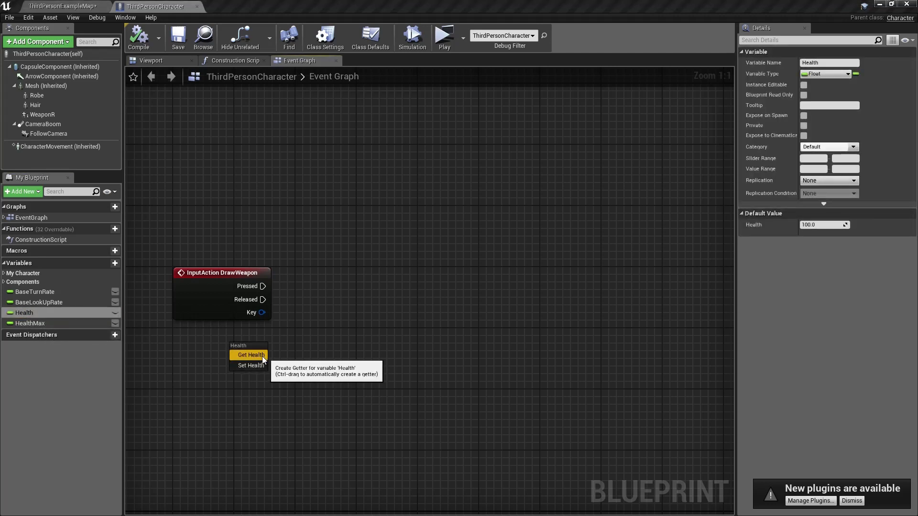
left_click(251, 355)
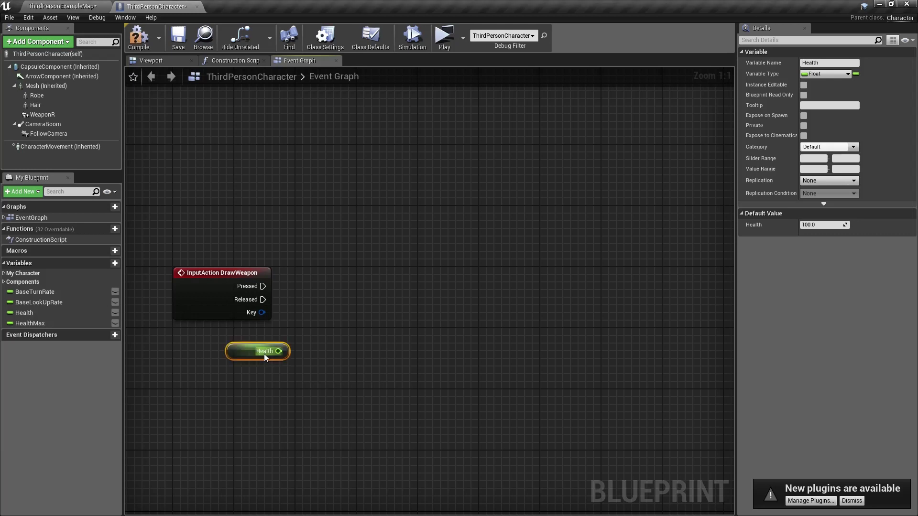
left_click_drag(256, 354, 234, 350)
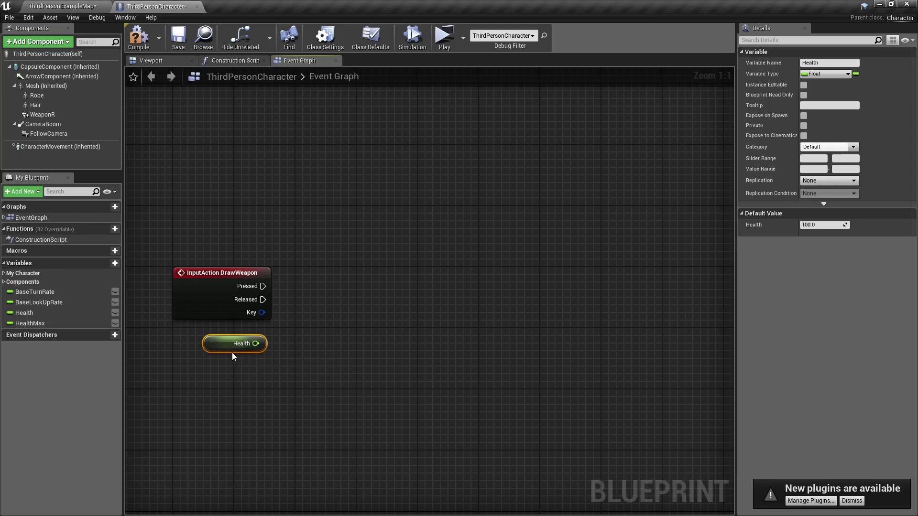
Feed Health into a float > float node that compares it with 0.0, and place it beside the Health node.
right_click_drag(291, 351, 242, 340)
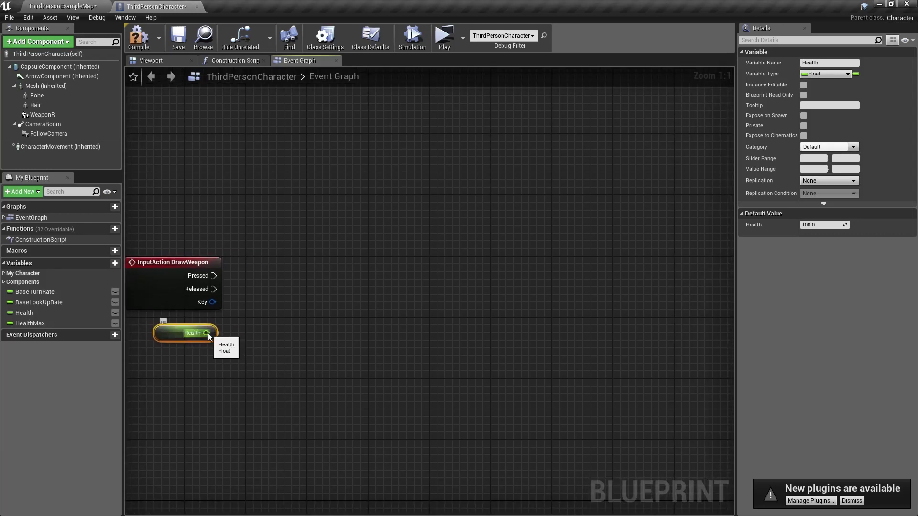
mouse_move(212, 336)
left_mouse_down()
mouse_move(279, 303)
mouse_move(285, 283)
mouse_move(270, 319)
left_mouse_up()
type(">")
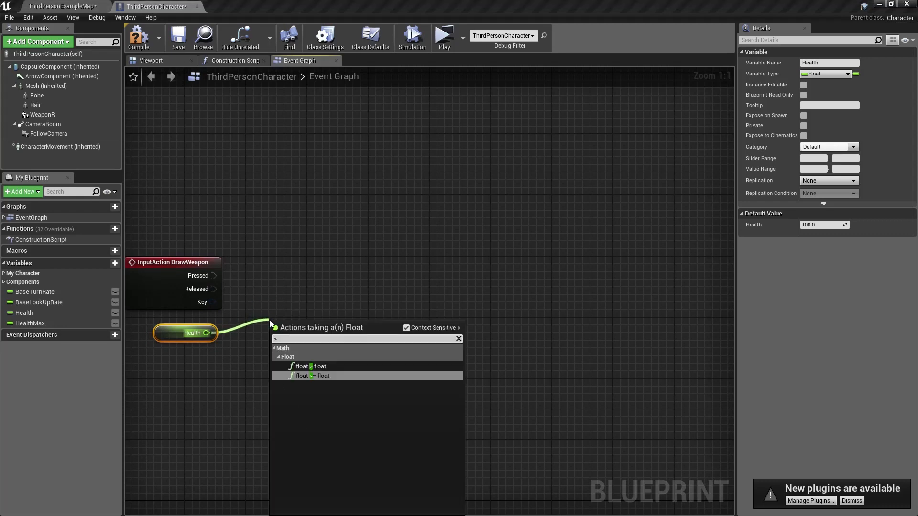
left_click(303, 368)
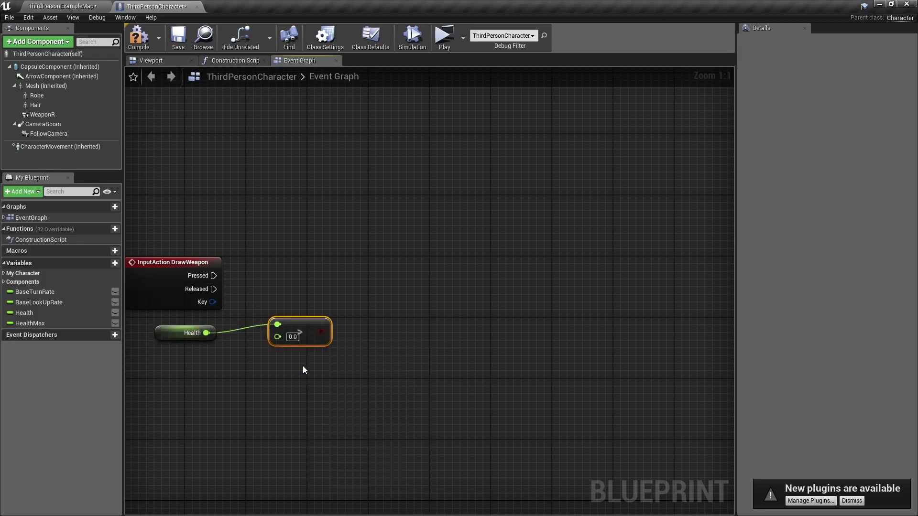
left_click_drag(300, 319, 249, 334)
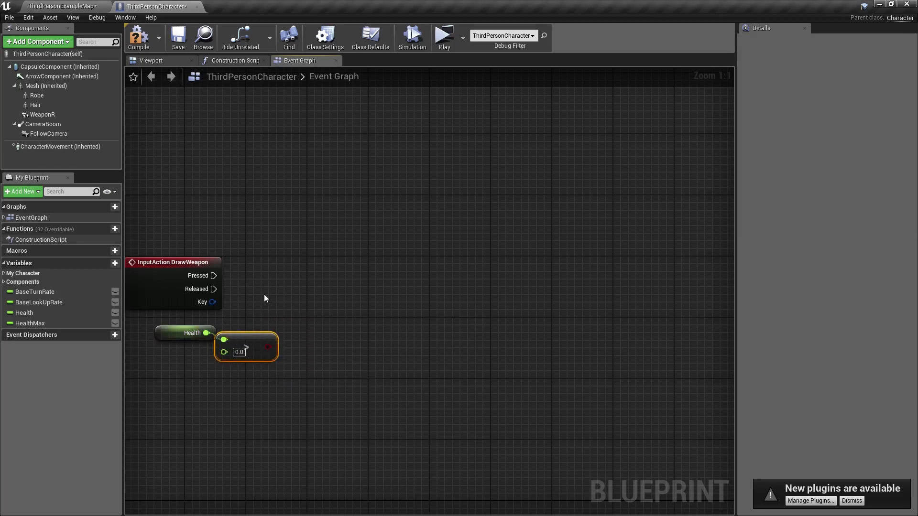
Add a Branch fed by DrawWeapon's Pressed output, with the greater-than result as its Condition, and align the nodes.
left_click(300, 274)
left_click_drag(307, 306, 267, 347)
left_click_drag(307, 293, 214, 276)
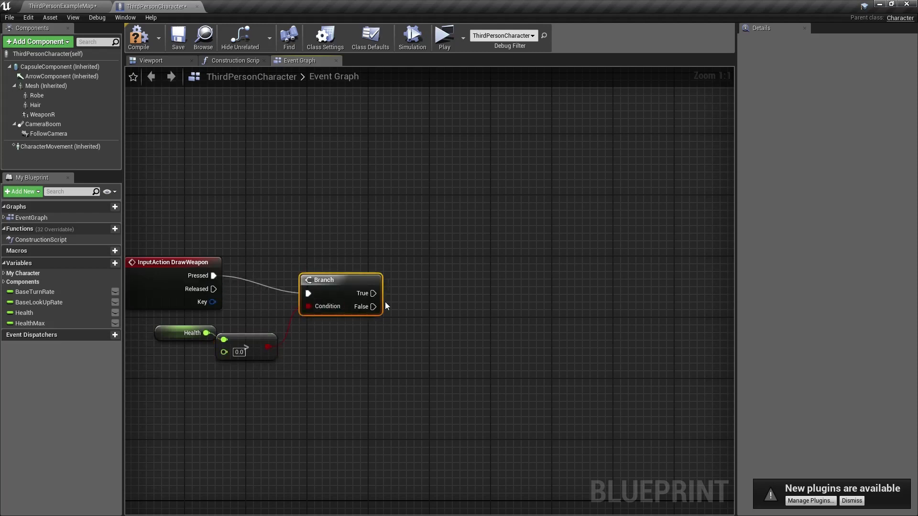
left_click_drag(338, 294, 316, 276)
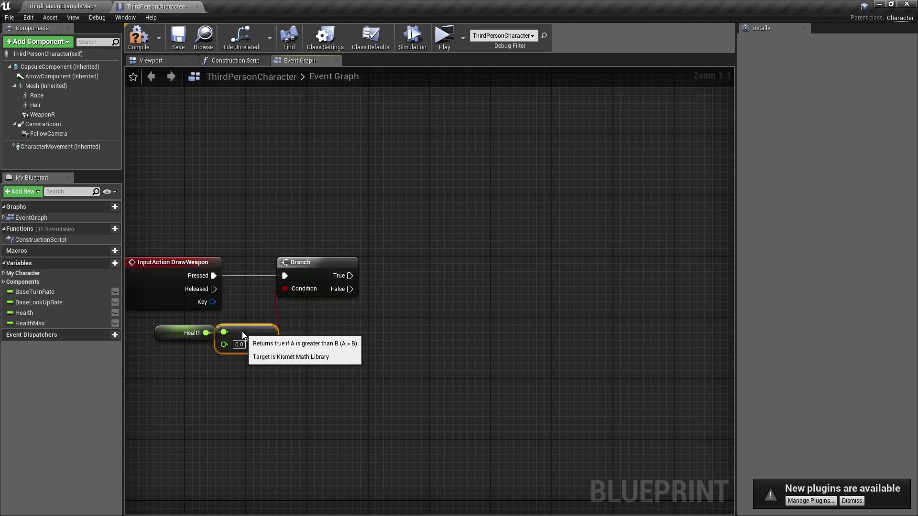
left_click_drag(241, 331, 240, 323)
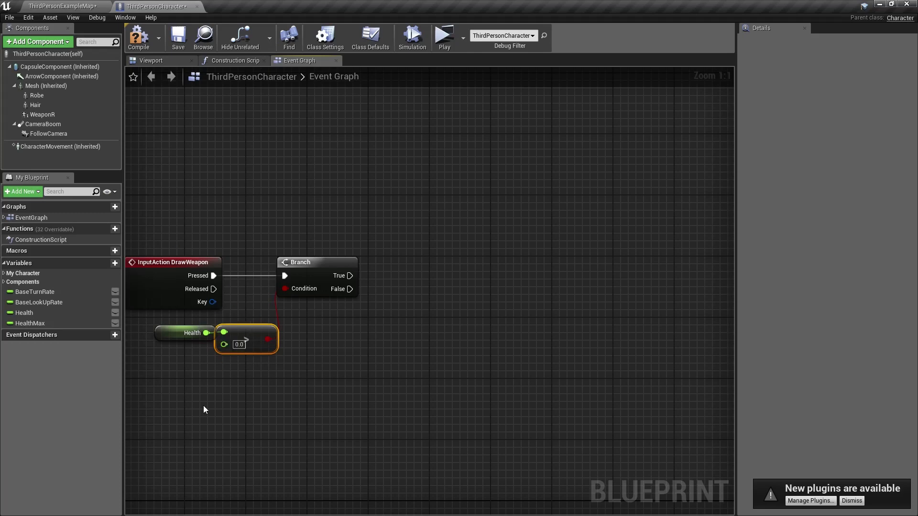
Collapse the Health, greater-than and Branch nodes into a macro named GetIsAlive?
scroll(259, 367, "down", 2)
right_click_drag(184, 397, 648, 264)
scroll(258, 352, "up", 1)
scroll(449, 285, "down", 2)
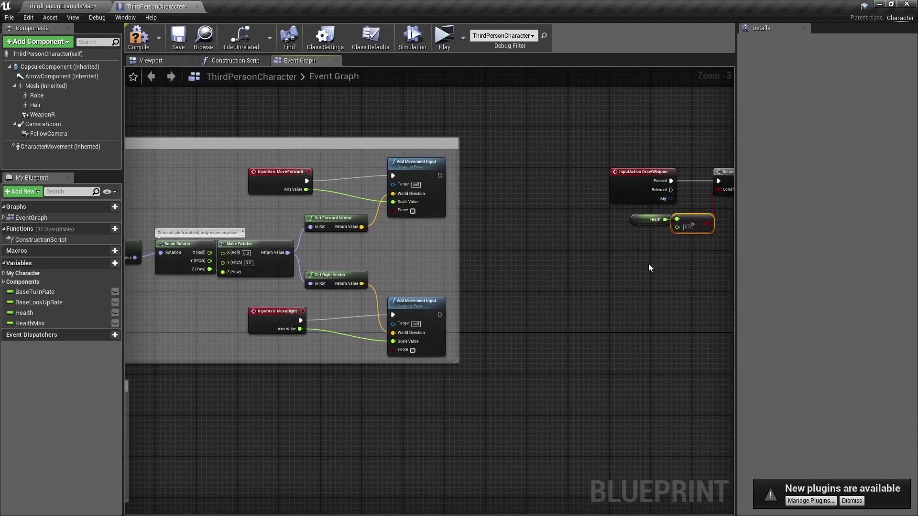
right_click(648, 263)
mouse_move(648, 223)
right_mouse_down()
mouse_move(495, 252)
mouse_move(448, 277)
right_mouse_up()
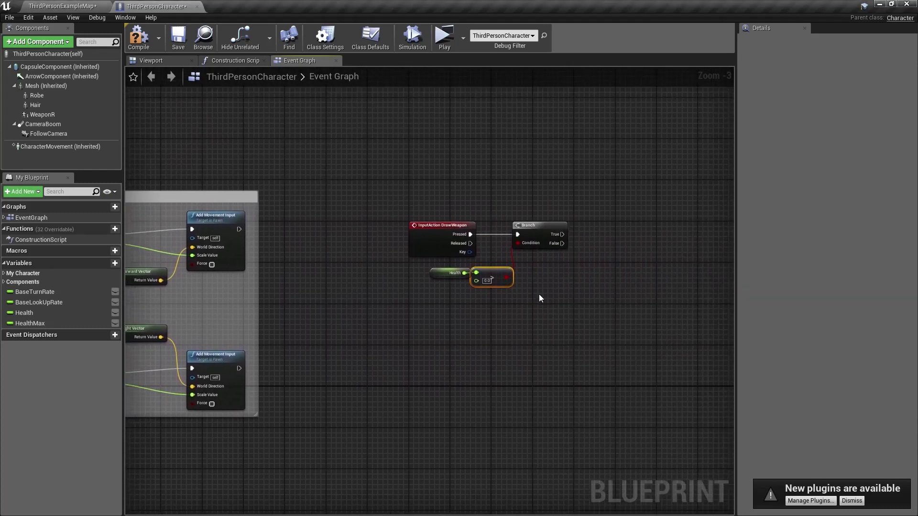
left_click_drag(539, 299, 457, 276)
left_click(532, 233, "ctrl")
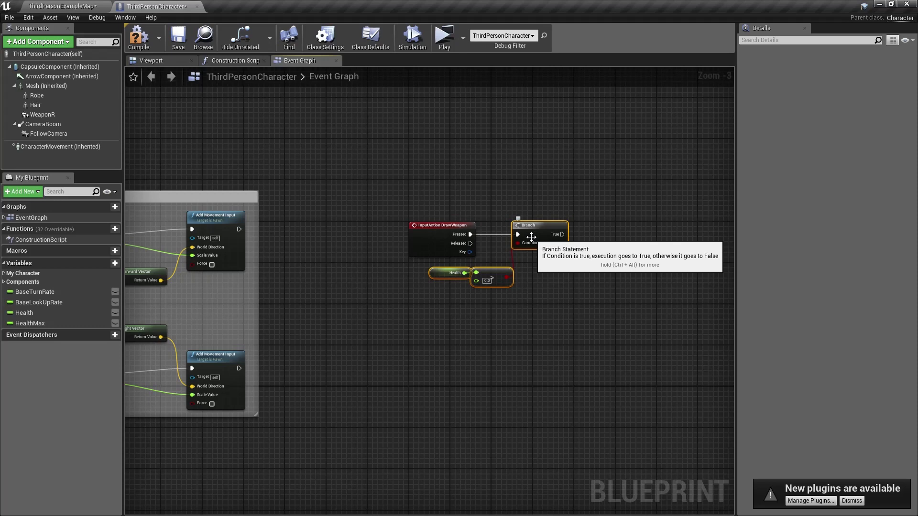
right_click(531, 239)
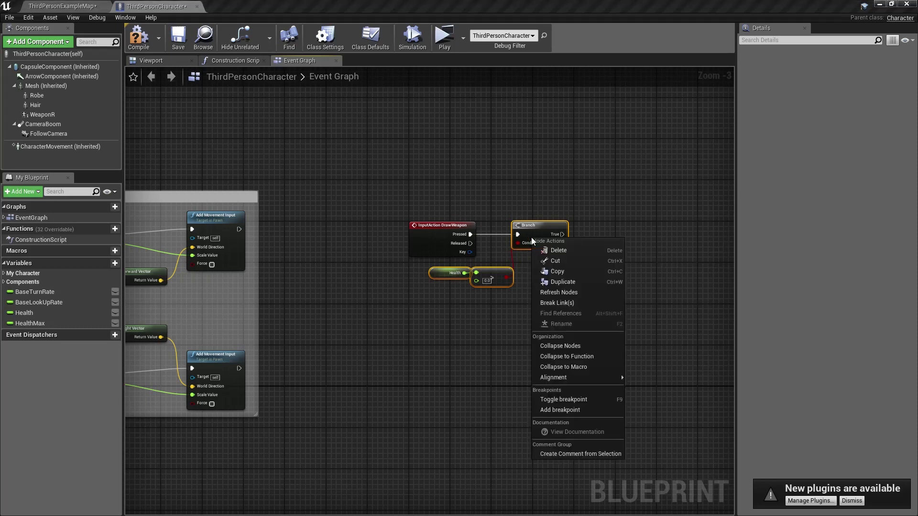
left_click(548, 365)
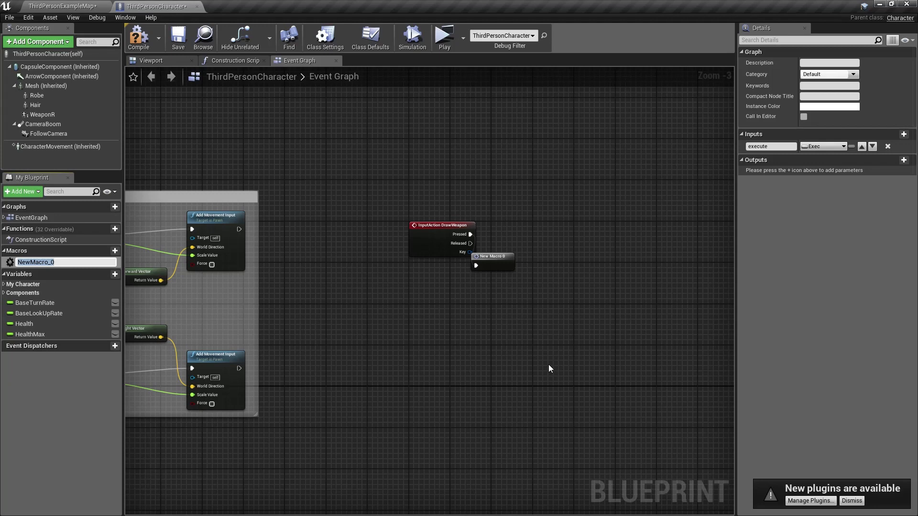
type("GetIsAlive?")
key("Return")
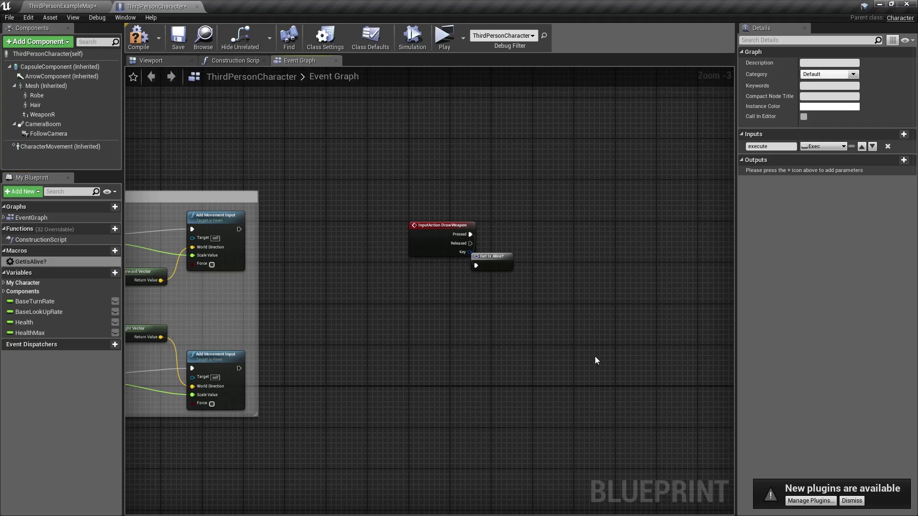
Align the Get Is Alive? macro node with the InputAction DrawWeapon event and open the macro's graph.
left_click_drag(506, 256, 518, 234)
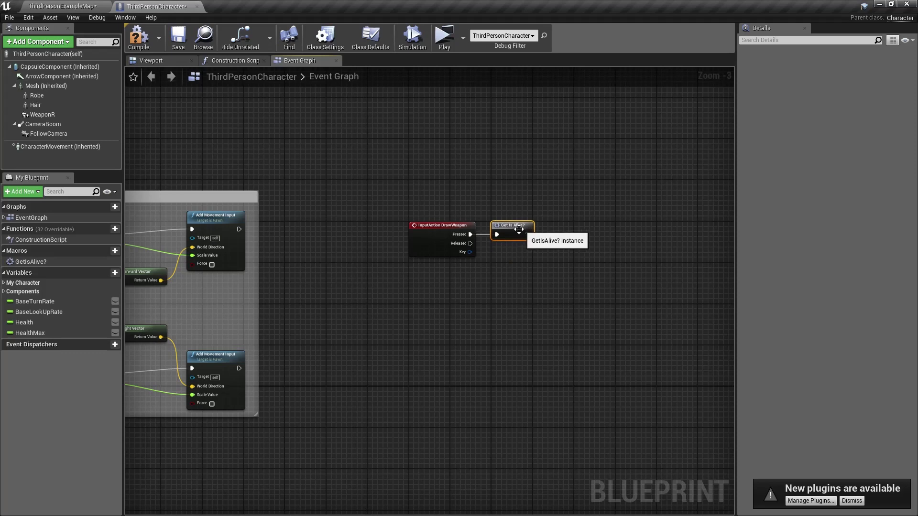
double_click(518, 233)
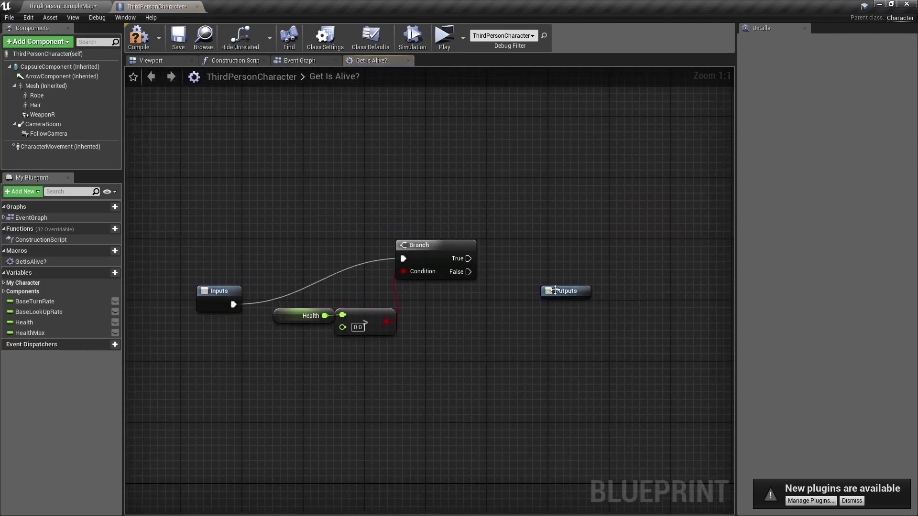
Add an output parameter of type Exec to the macro's Outputs node and name it Exec.
left_click(559, 291)
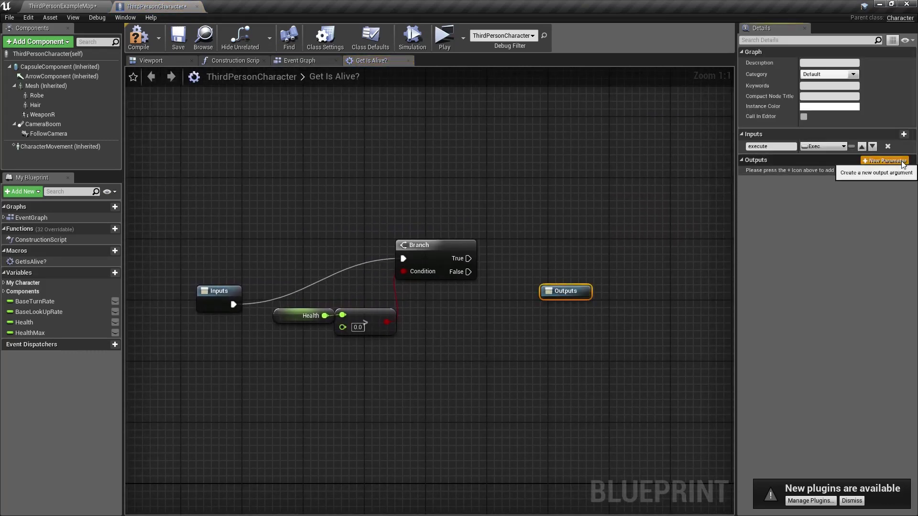
left_click(903, 159)
left_click(836, 173)
type("exec")
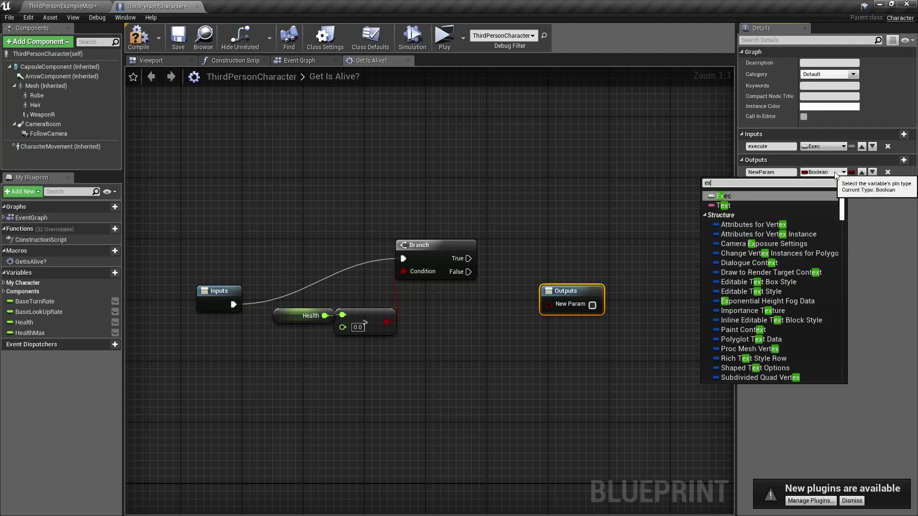
left_click(722, 196)
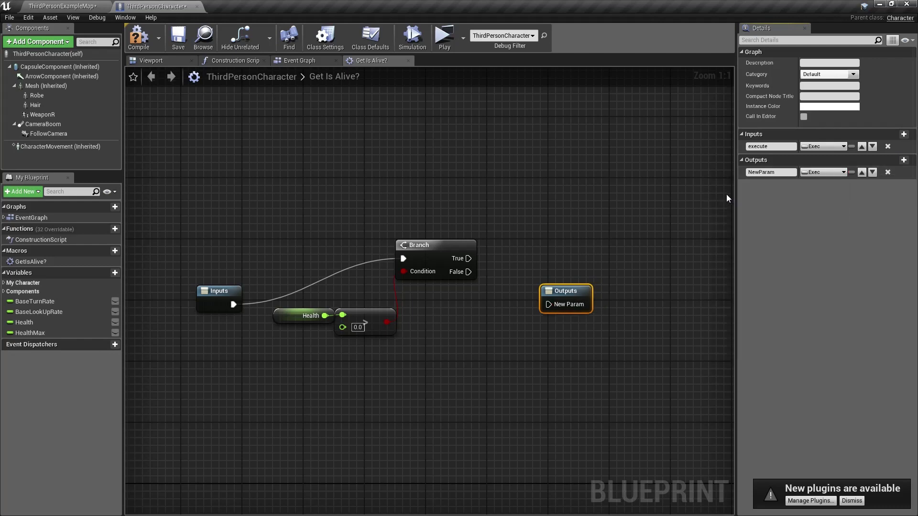
left_click(777, 173)
type("Exec")
key("Return")
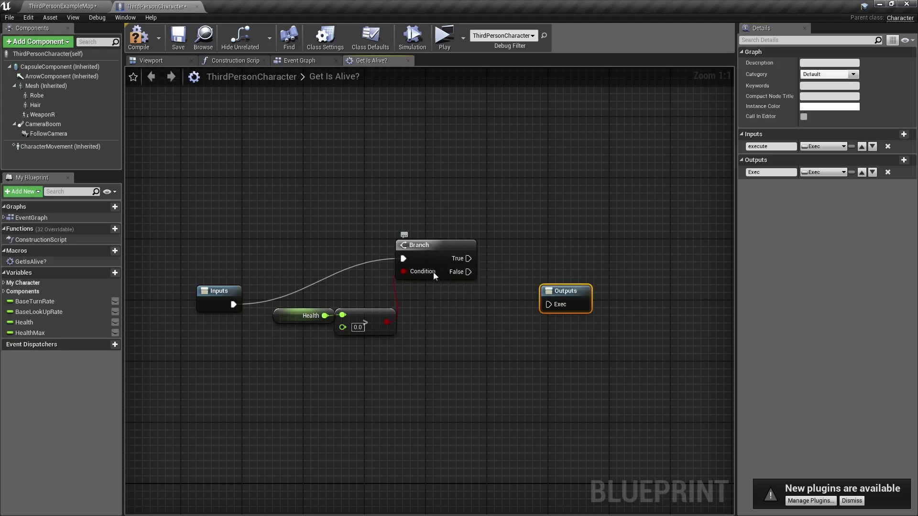
Line up the Branch and its Health comparison nodes with the Inputs node, and bring the Outputs node closer.
left_click_drag(427, 254, 425, 285)
left_click_drag(426, 340, 289, 257)
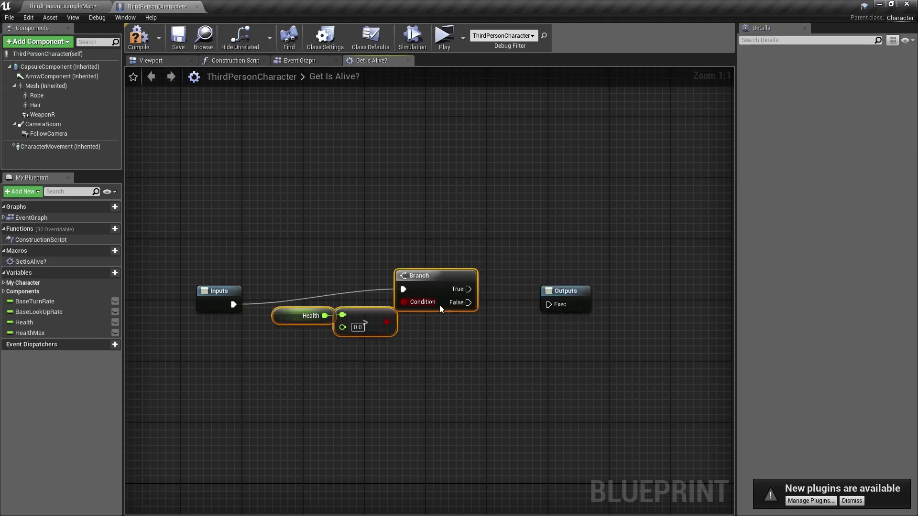
left_click_drag(427, 294, 312, 310)
left_click_drag(587, 295, 548, 296)
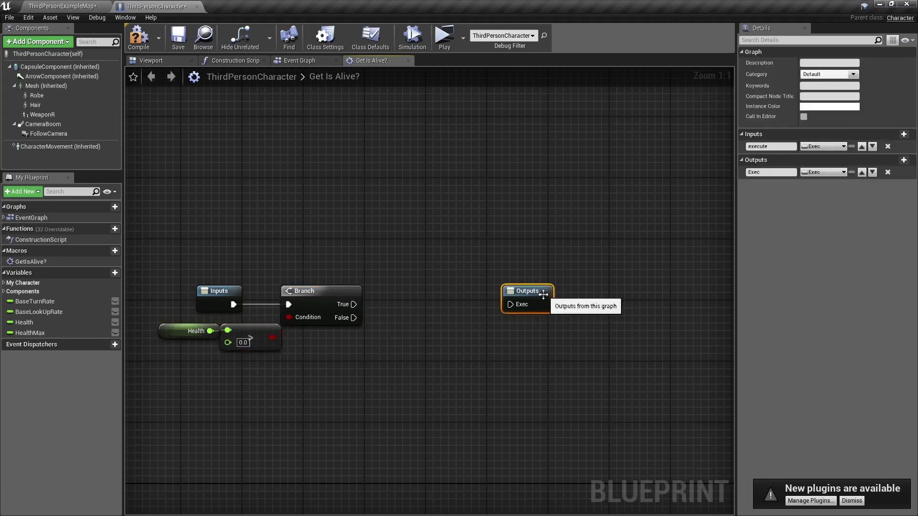
Rename the macro's Exec output to True and add a second Exec output named False.
left_click(786, 171)
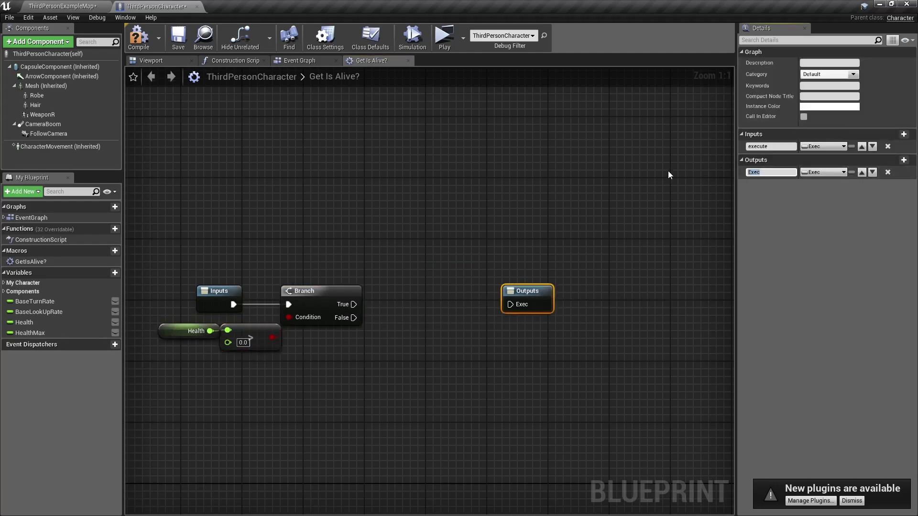
type("True")
key("Return")
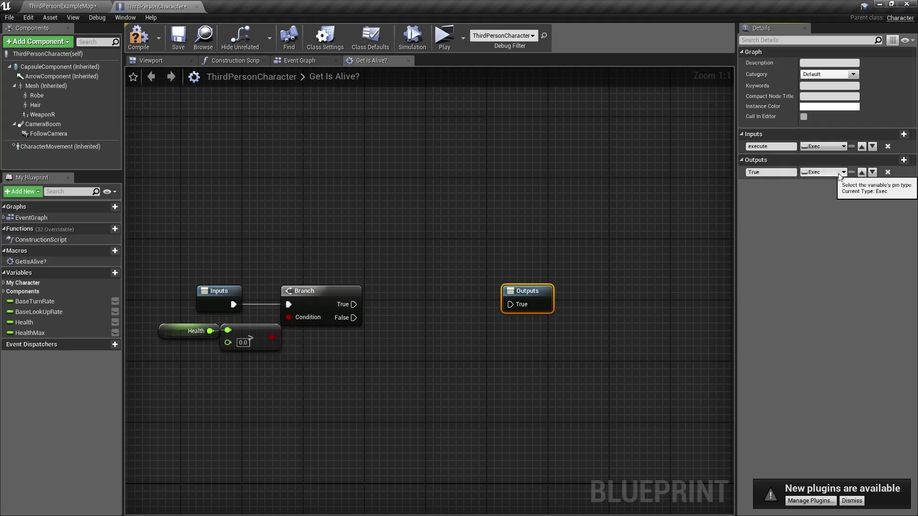
left_click(903, 159)
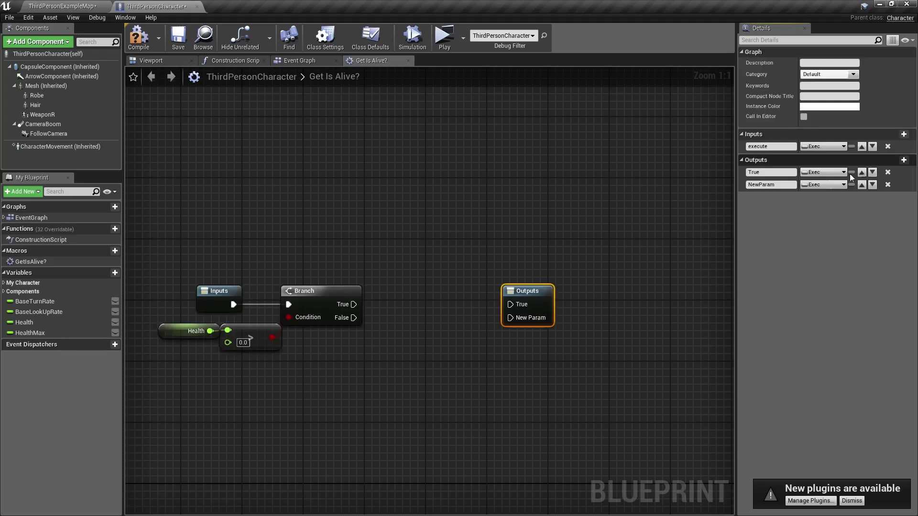
left_click(792, 185)
type("False")
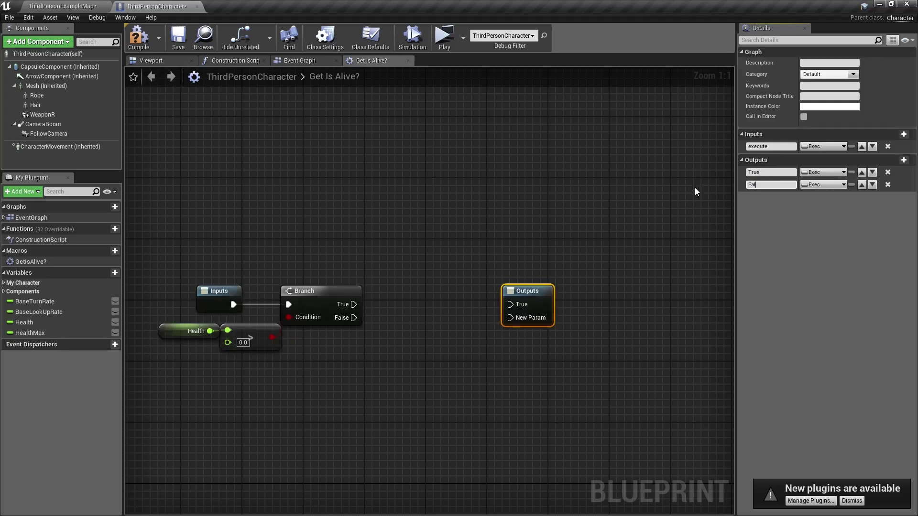
key("Return")
Connect the Branch's True and False pins to the matching pins of the adjacent Outputs node, then compile, save and close the macro graph.
left_click_drag(542, 311, 372, 317)
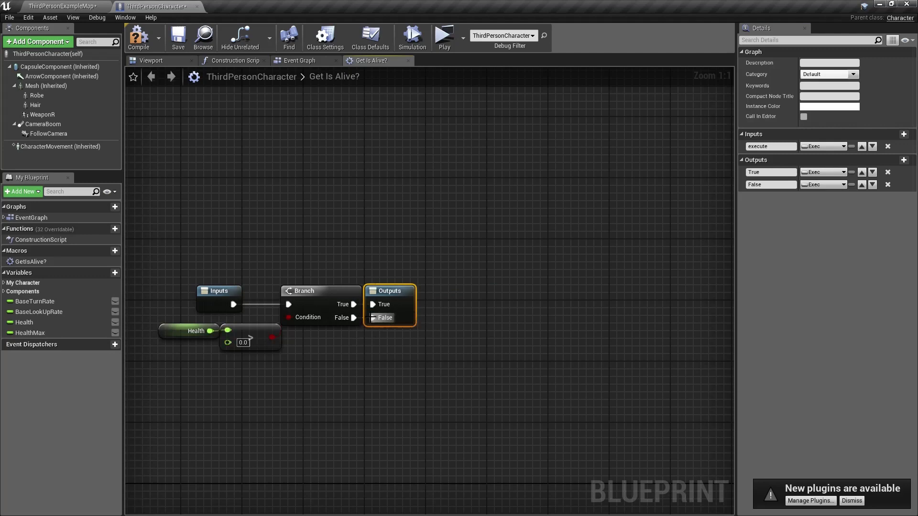
left_click(138, 37)
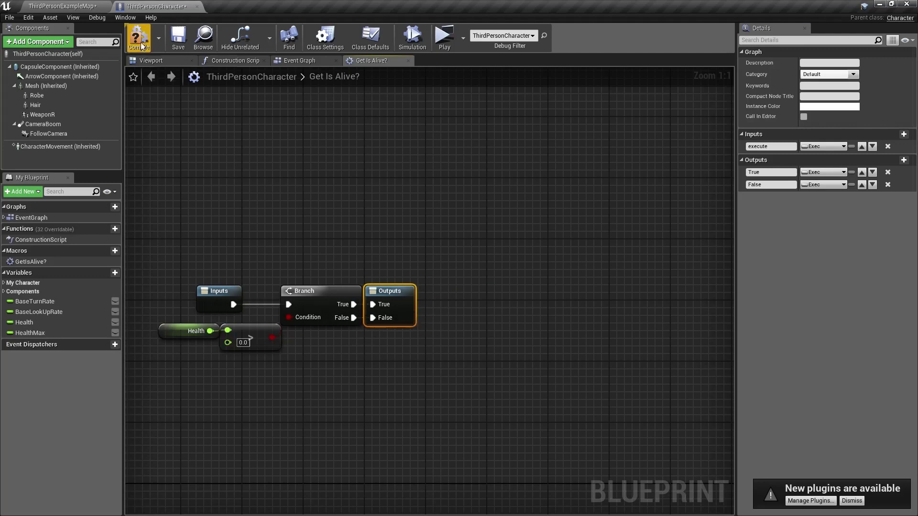
left_click(183, 43)
left_click(408, 61)
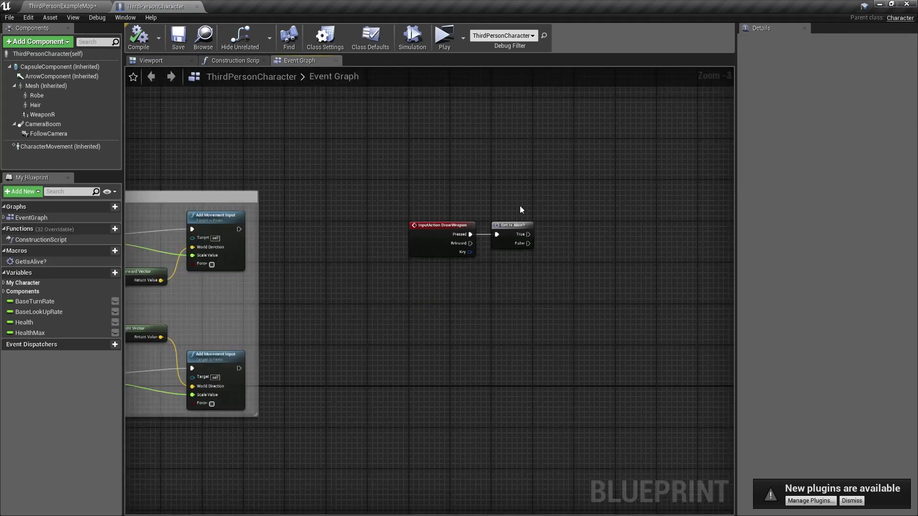
Move the Get Is Alive? node closer to the InputAction DrawWeapon event in the Event Graph.
right_click_drag(520, 209, 374, 261)
scroll(445, 218, "up", 3)
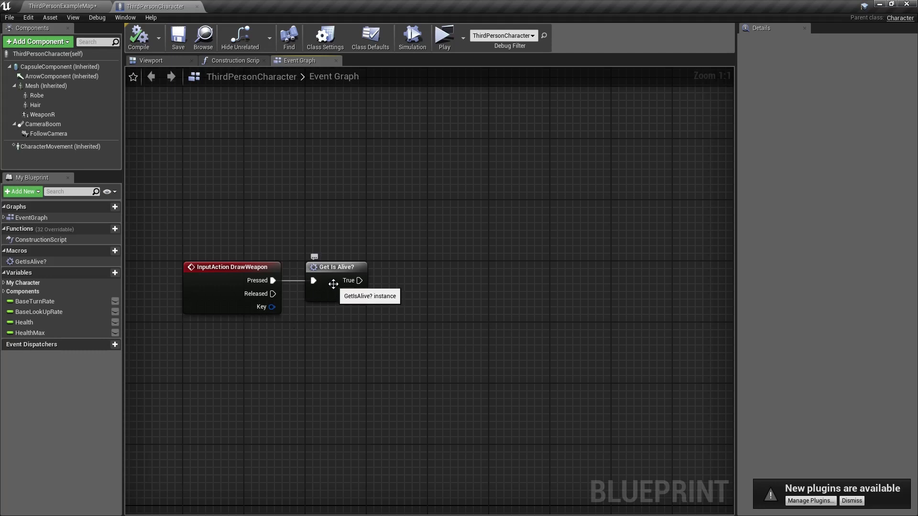
left_click_drag(332, 283, 317, 283)
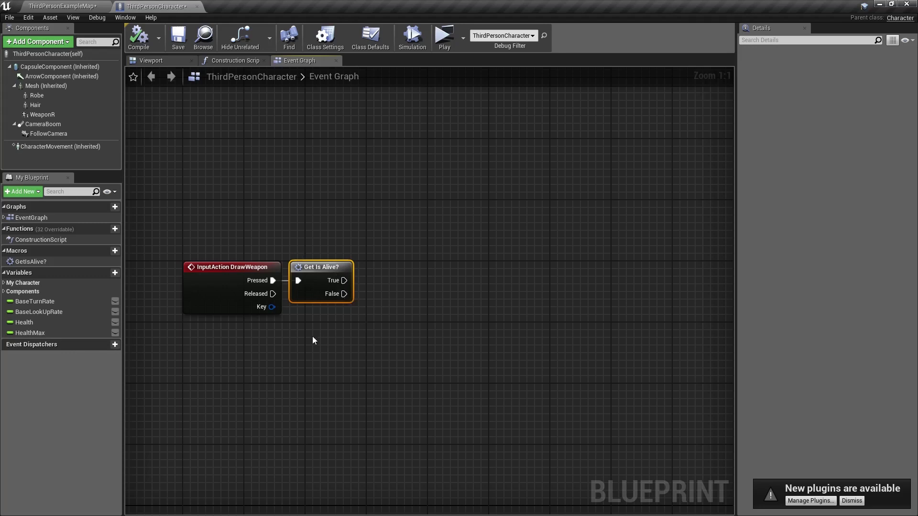
Widen the Melee Attack comment box and move the InputAction MeleeAttack event away from Do Once to make room.
mouse_move(344, 334)
right_mouse_down()
mouse_move(268, 342)
mouse_move(346, 348)
right_mouse_up()
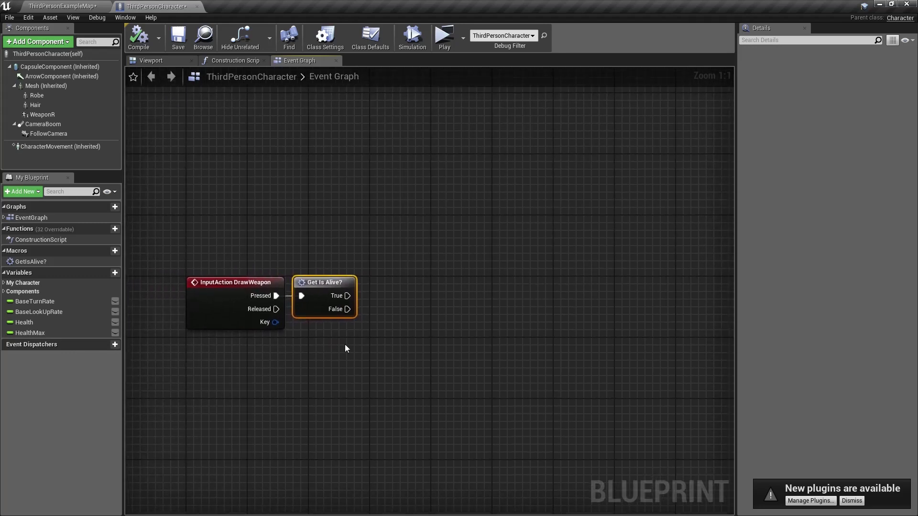
scroll(173, 372, "down", 7)
right_click_drag(173, 371, 485, 236)
scroll(274, 359, "up", 3)
scroll(266, 366, "up", 2)
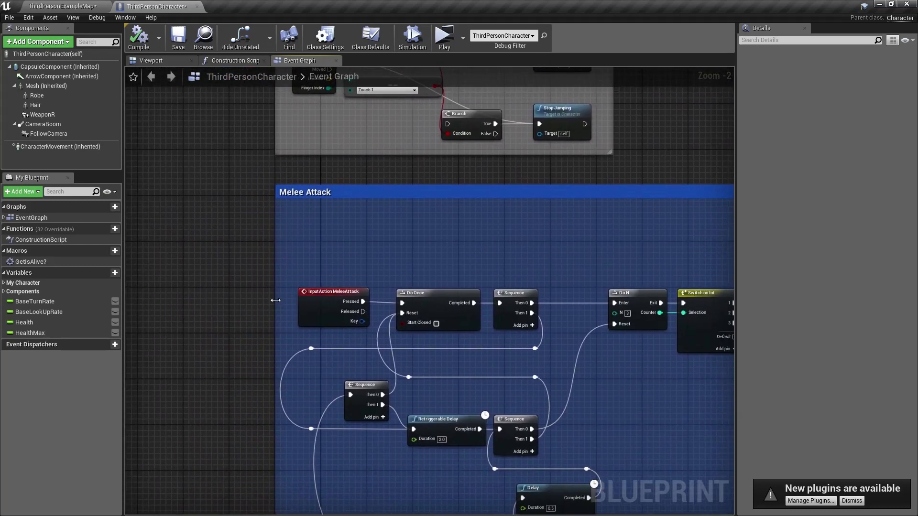
left_click_drag(274, 316, 172, 316)
left_click_drag(340, 312, 238, 314)
Insert a copy of Get Is Alive? between MeleeAttack's Pressed output and Do Once, continuing from its True output.
right_click_drag(292, 315, 236, 314)
key("ctrl+v")
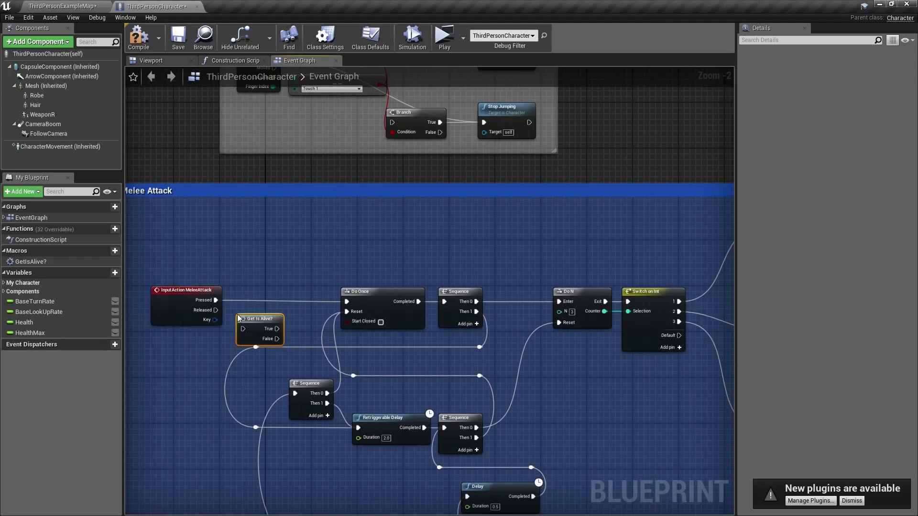
left_click_drag(257, 321, 262, 299)
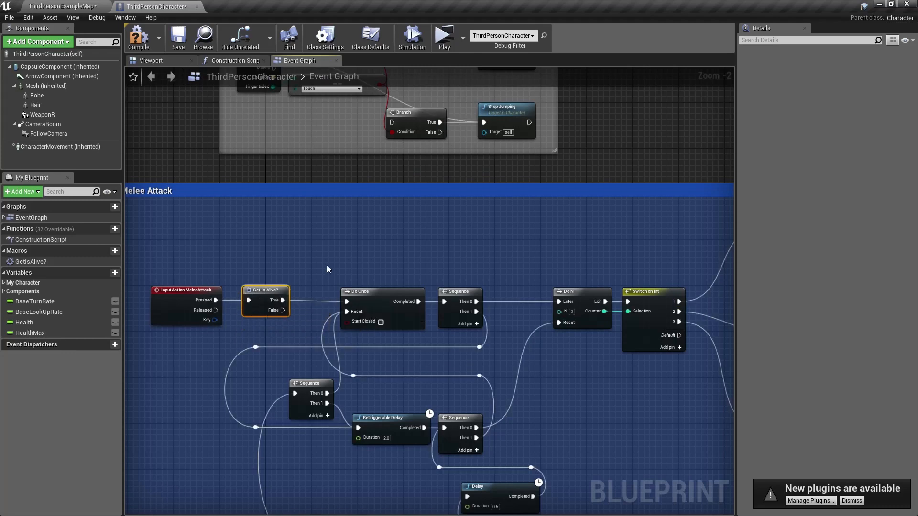
Delete the Touch input comment box together with all its nodes.
right_click_drag(326, 264, 280, 505)
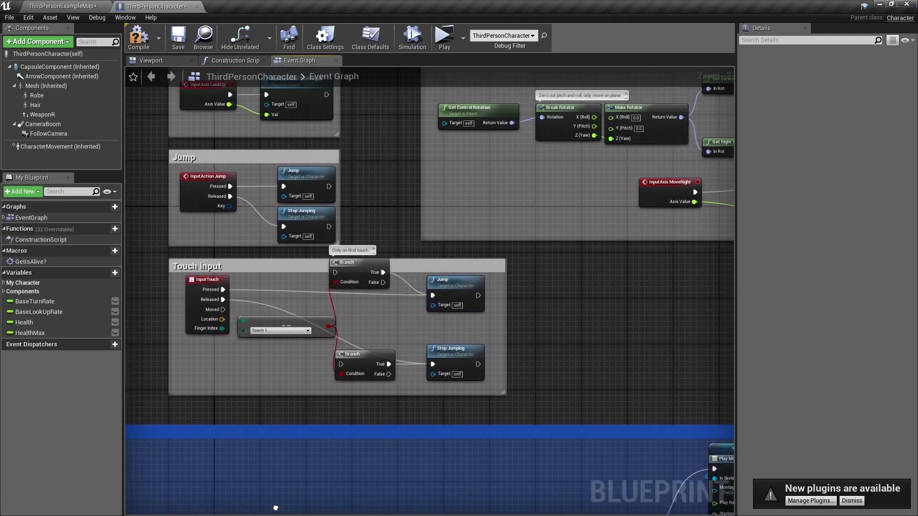
scroll(366, 307, "up", 1)
right_click_drag(366, 307, 409, 333)
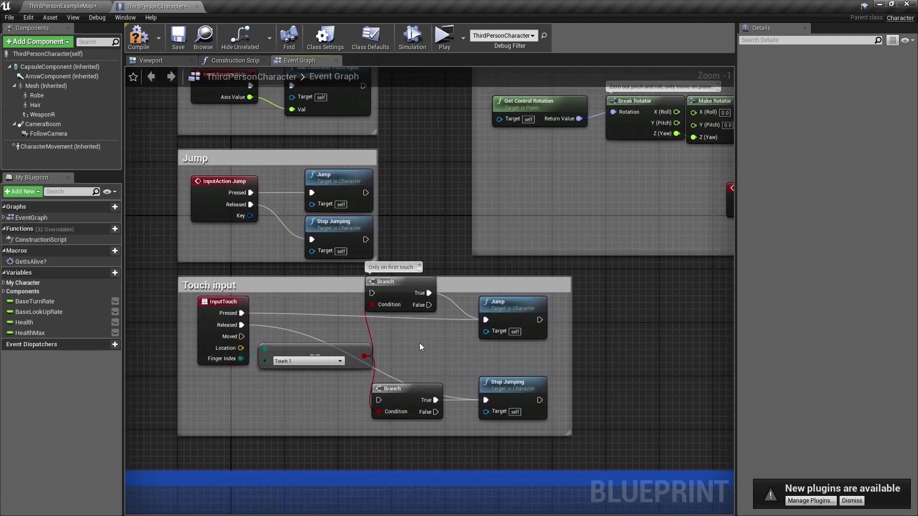
left_click_drag(593, 448, 150, 271)
key("Delete")
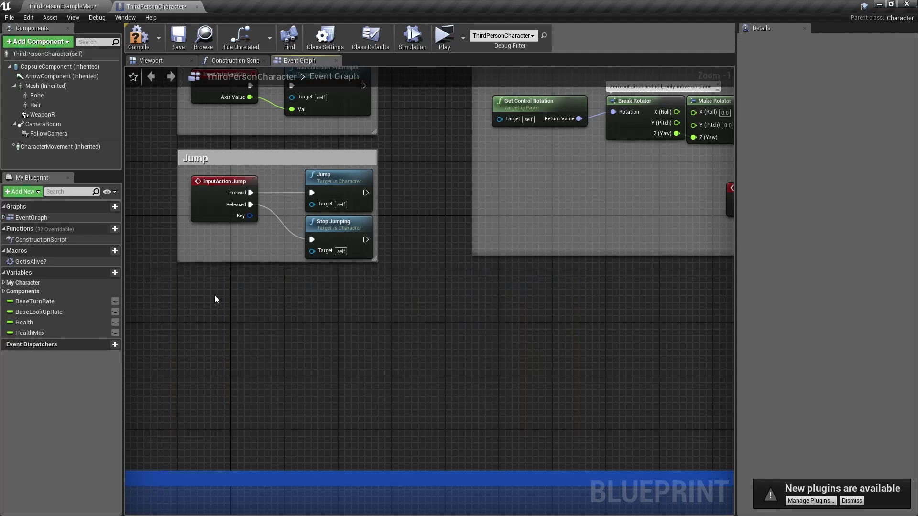
Widen the Jump comment box and move the Jump and Stop Jumping nodes away from the InputAction Jump event.
right_click_drag(305, 291, 315, 422)
scroll(305, 290, "down", 1)
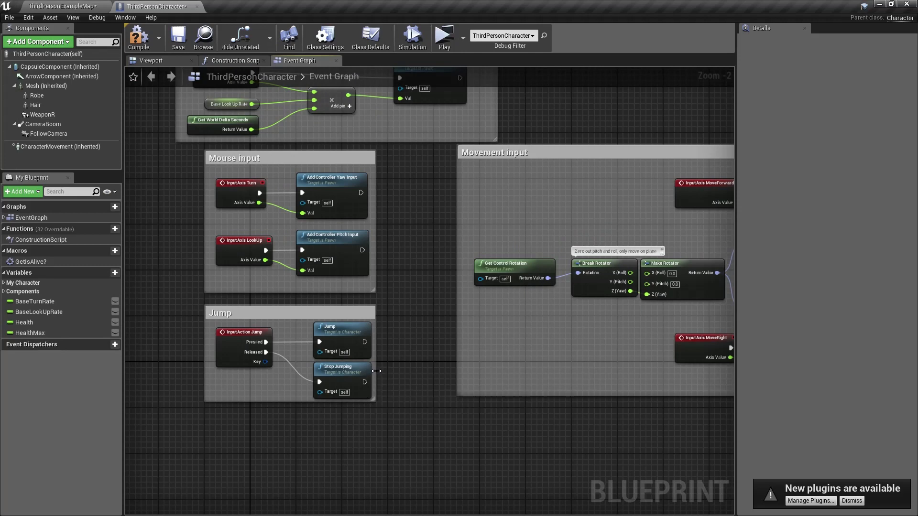
left_click_drag(379, 371, 457, 370)
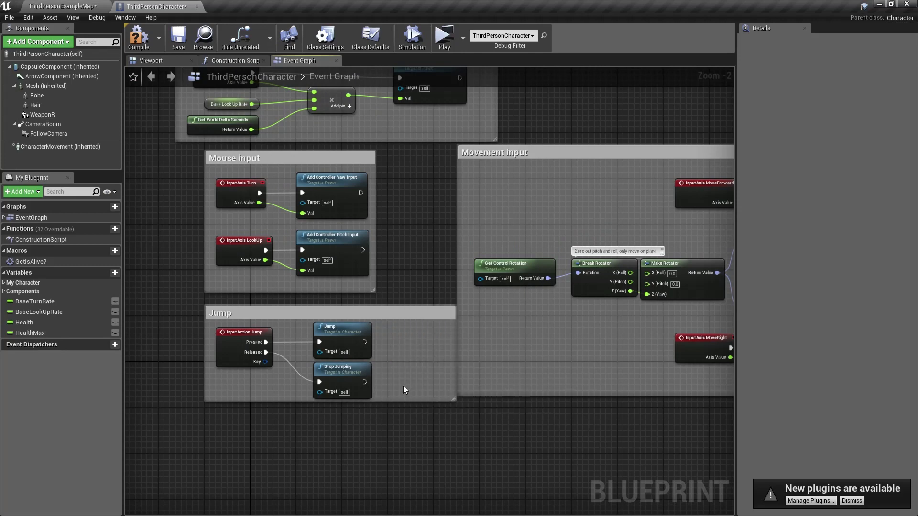
left_click_drag(406, 386, 406, 337)
Insert a copy of Get Is Alive? between InputAction Jump's Pressed output and the Jump node, using its True output.
scroll(295, 357, "up", 2)
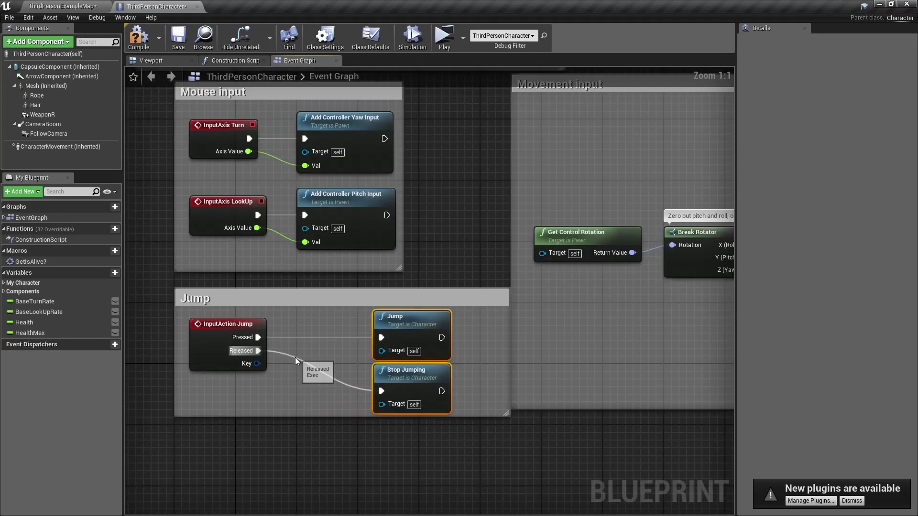
key("ctrl+v")
left_click_drag(325, 360, 387, 338)
left_click(275, 338)
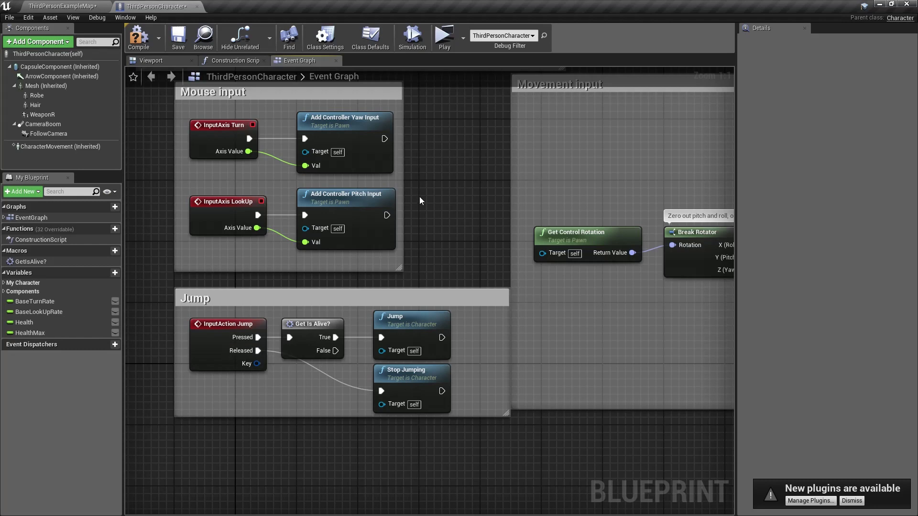
Delete the comment box for resetting VR orientation and position together with its nodes.
right_click_drag(420, 196, 379, 377)
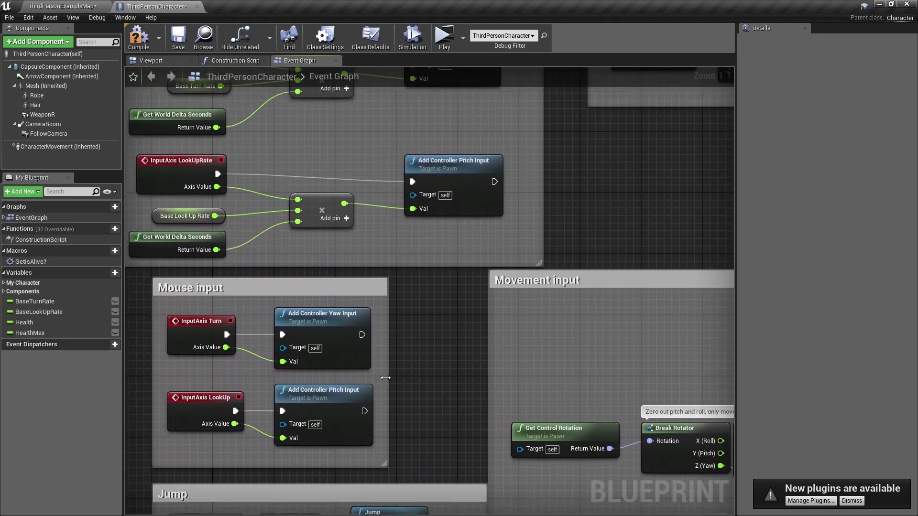
right_click_drag(379, 378, 127, 321)
scroll(446, 327, "down", 1)
right_click_drag(446, 327, 358, 387)
scroll(413, 307, "down", 2)
right_click_drag(386, 90, 409, 178)
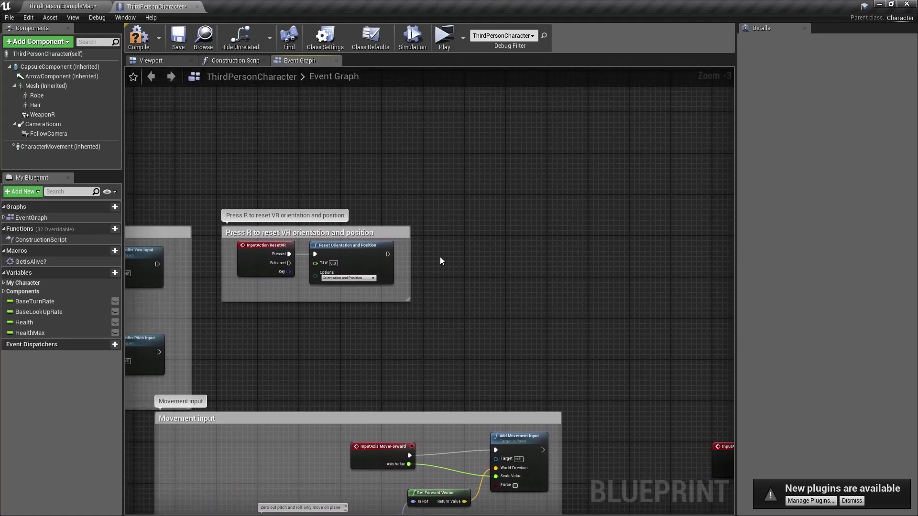
left_click_drag(446, 303, 216, 181)
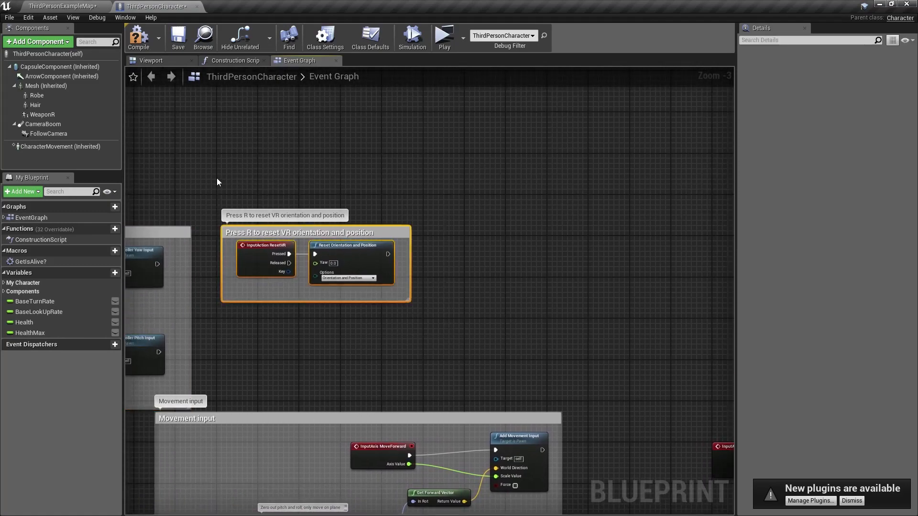
key("Delete")
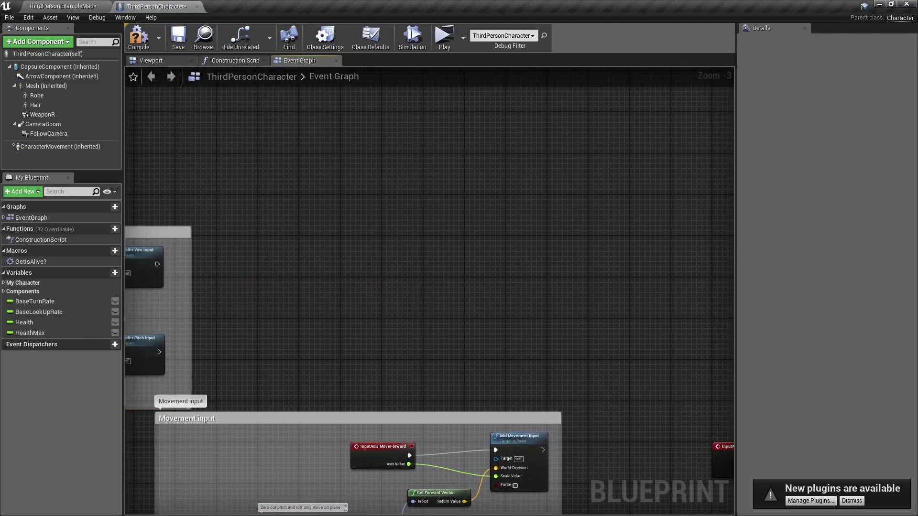
Paste Get Is Alive? beside both movement axis events and wire one between InputAxis MoveForward and its Add Movement Input through True.
scroll(432, 411, "up", 2)
right_click_drag(391, 452, 402, 409)
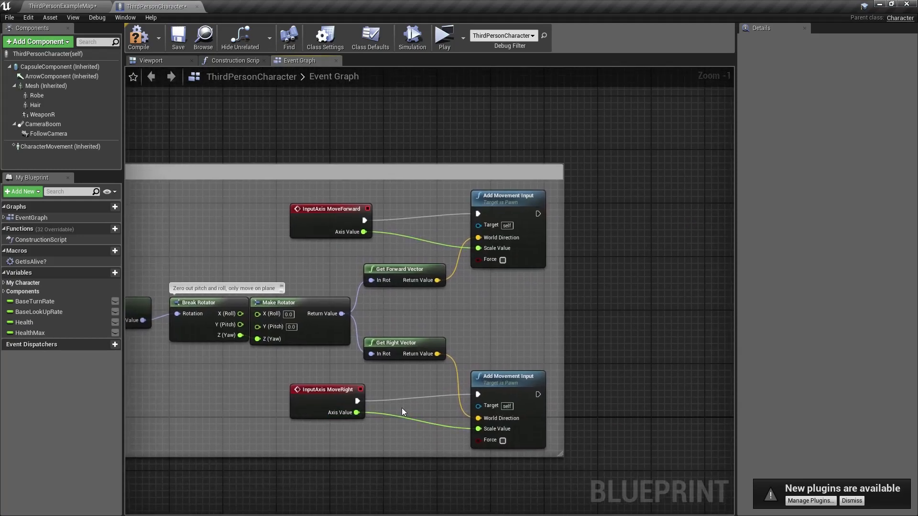
key("ctrl+v")
left_click_drag(430, 415, 415, 403)
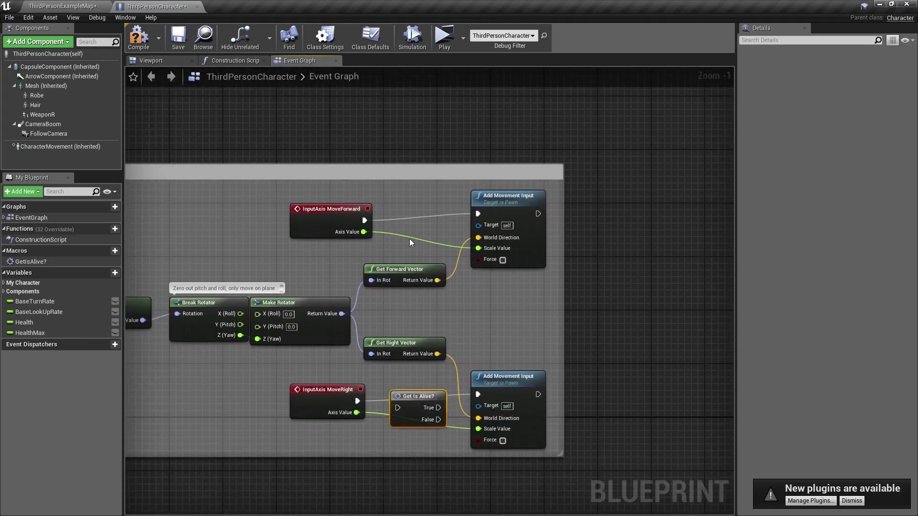
key("ctrl+v")
left_click_drag(361, 220, 477, 213)
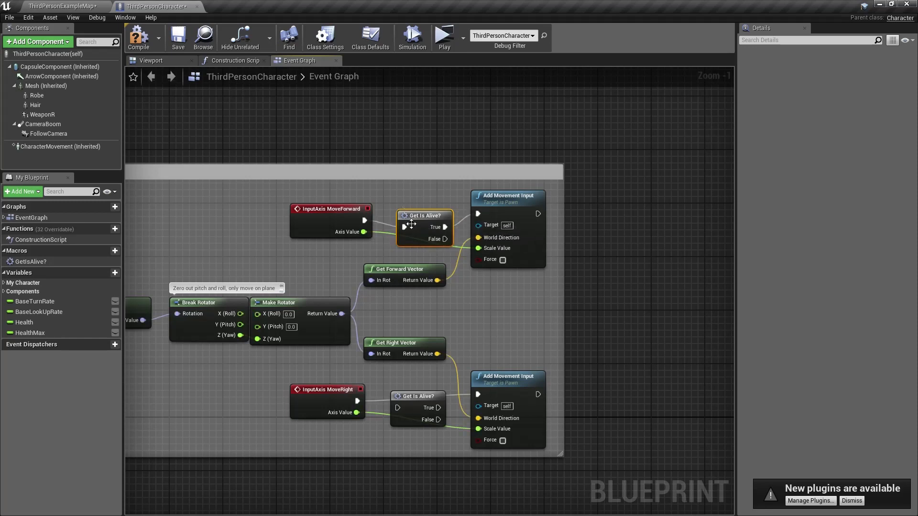
left_click_drag(422, 224, 415, 211)
Wire the other Get Is Alive? copy between InputAxis MoveRight and its Add Movement Input through True, and align it.
right_click_drag(400, 267, 376, 192)
scroll(397, 306, "up", 1)
left_click_drag(371, 336, 324, 331)
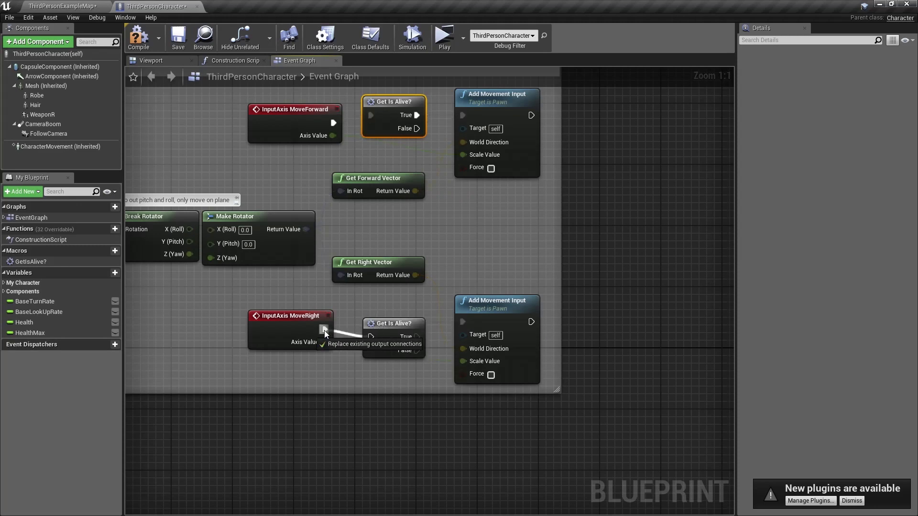
left_click_drag(417, 336, 386, 325)
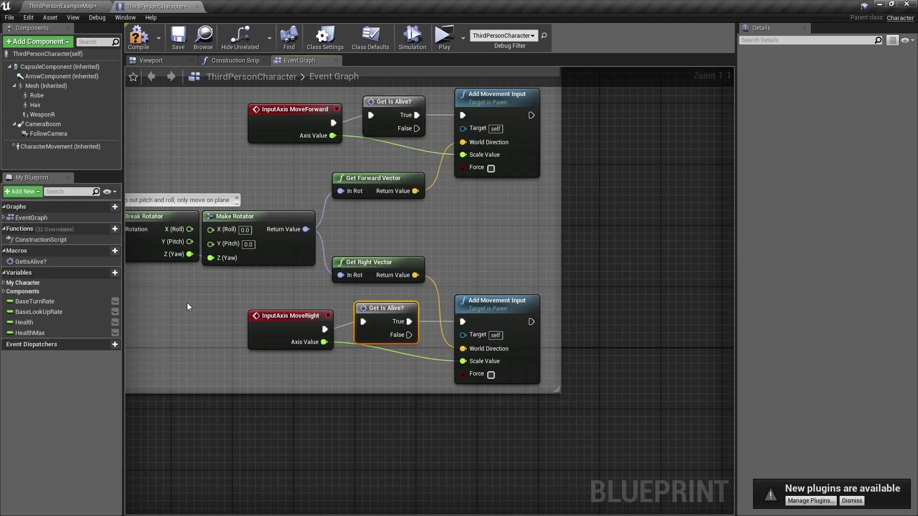
Check the default values of the Health and HealthMax variables, and compile and save the character blueprint.
right_click_drag(343, 334, 257, 271)
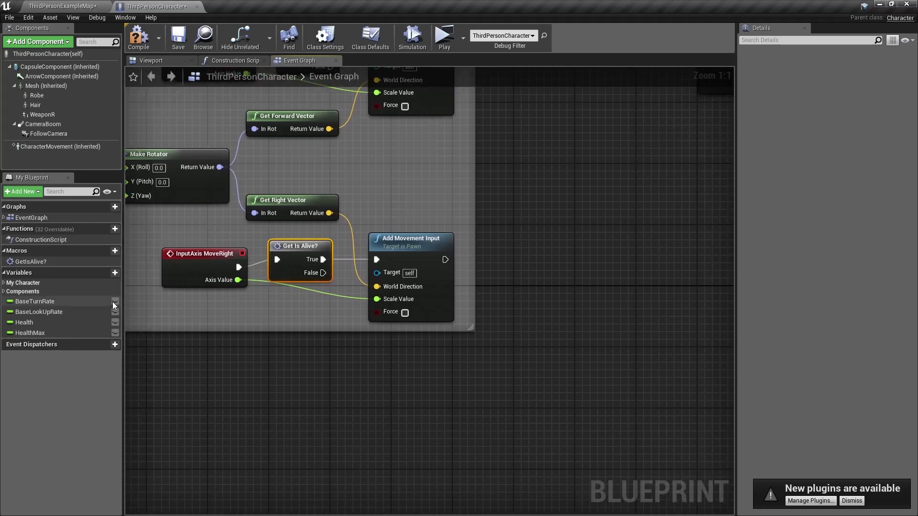
left_click(53, 321)
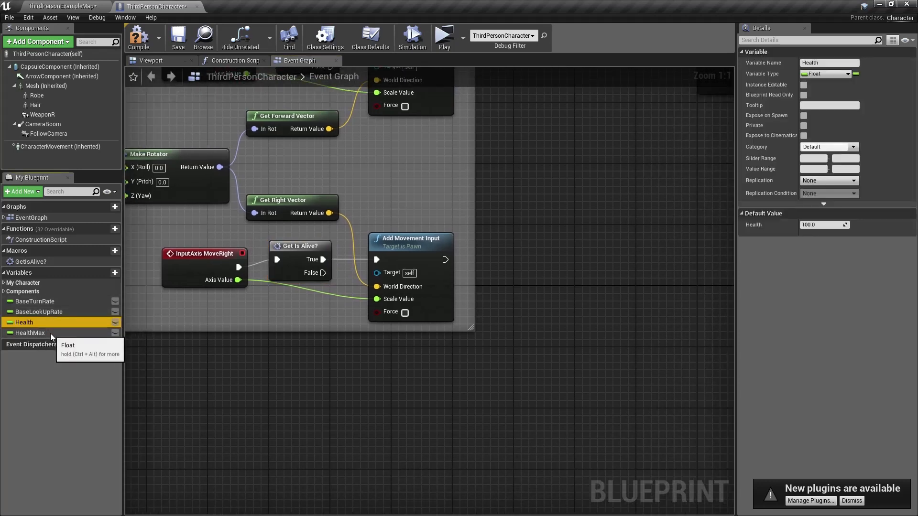
left_click(51, 334)
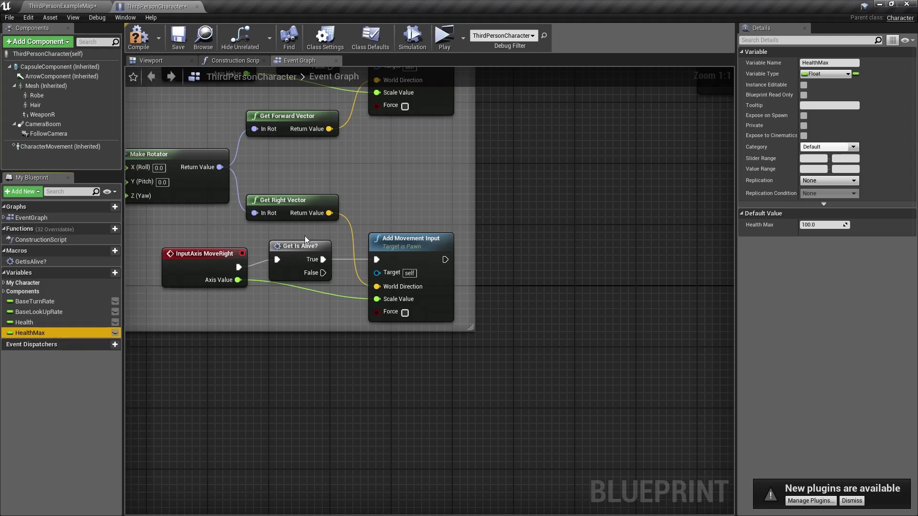
left_click(139, 37)
left_click(180, 39)
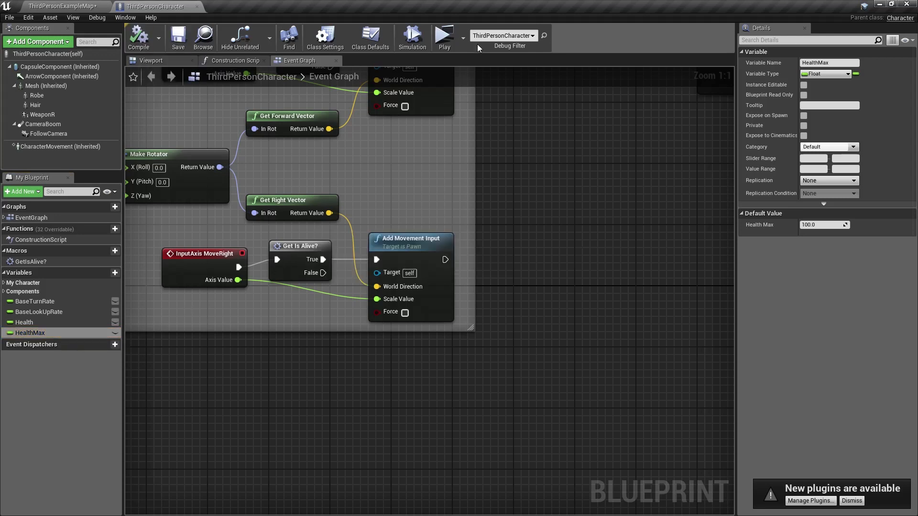
Play-test the character's running, jumping and lightsaber in the game preview, and end the session.
left_click(444, 37)
key("s")
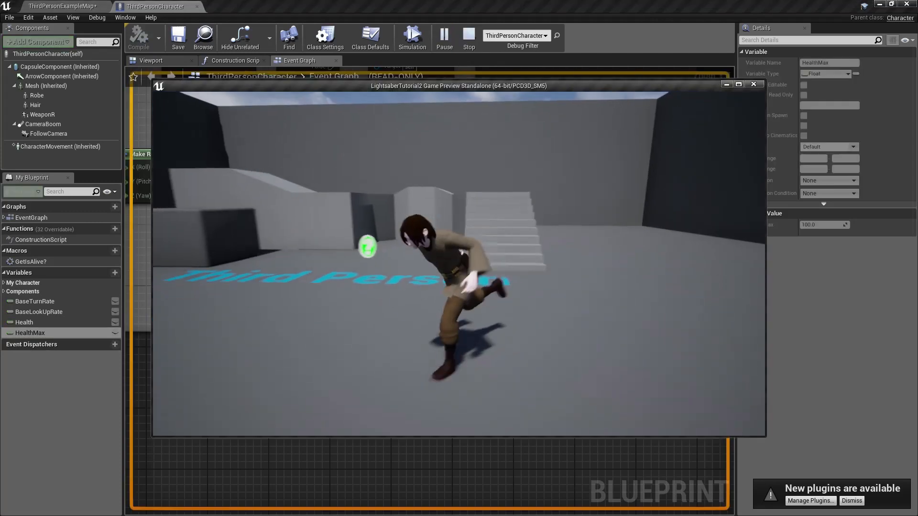
key("w")
key("s")
key("space")
key("w")
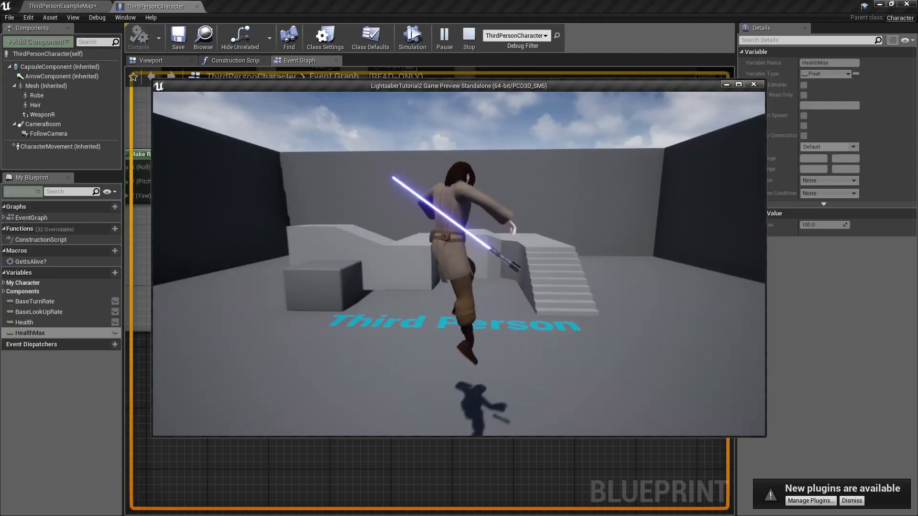
key("space")
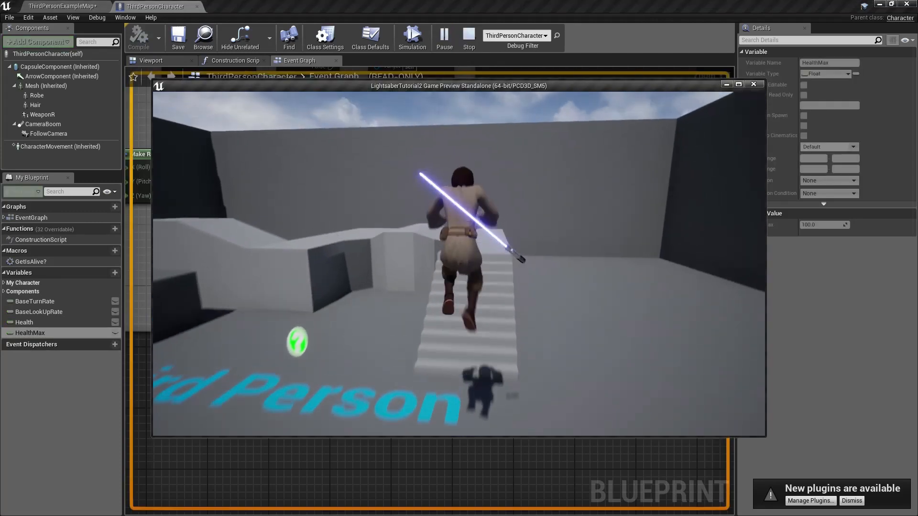
key("a")
key("space")
key("s")
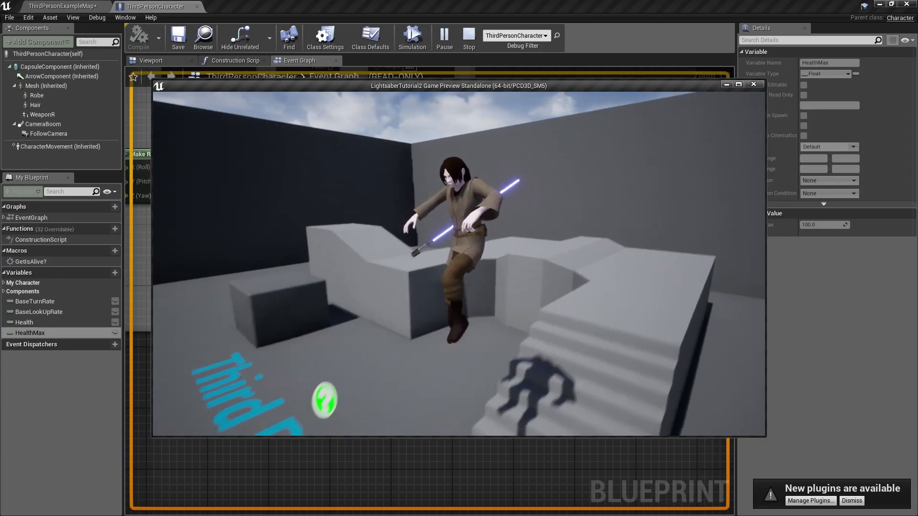
key("space")
key("w")
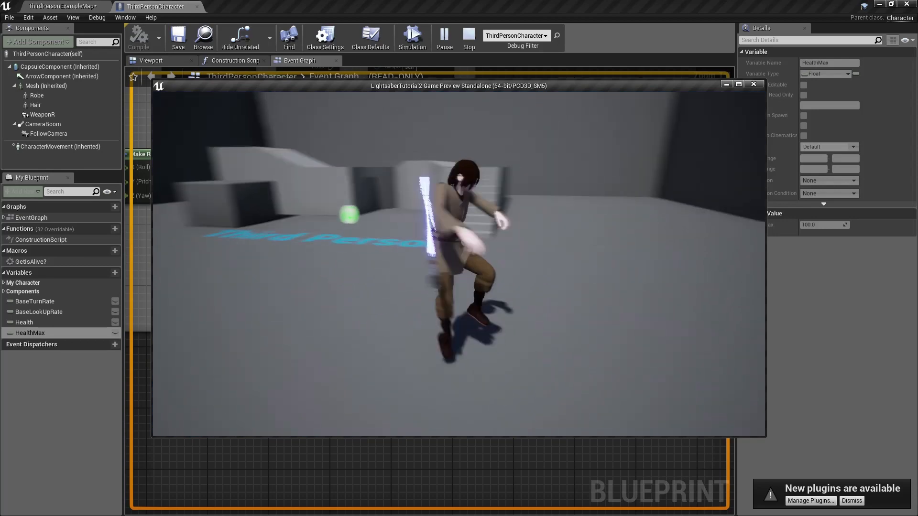
key("space")
key("s")
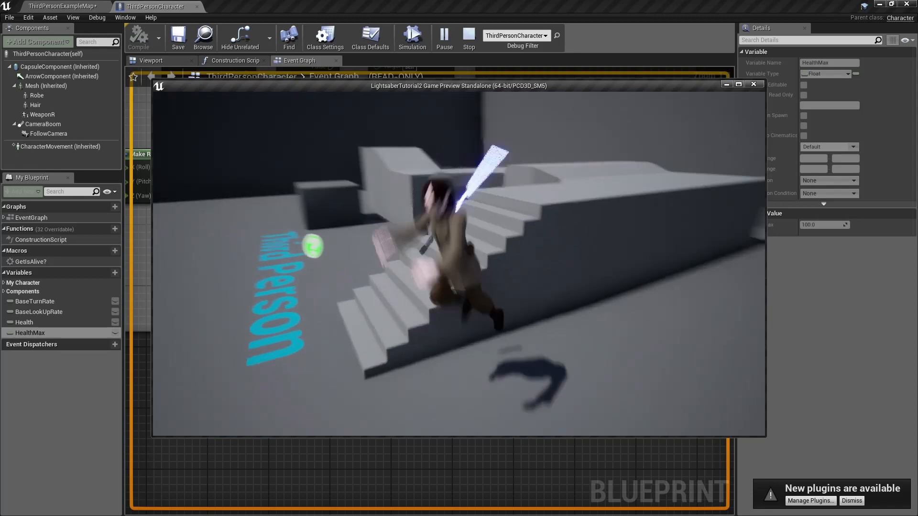
key("space")
key("Escape")
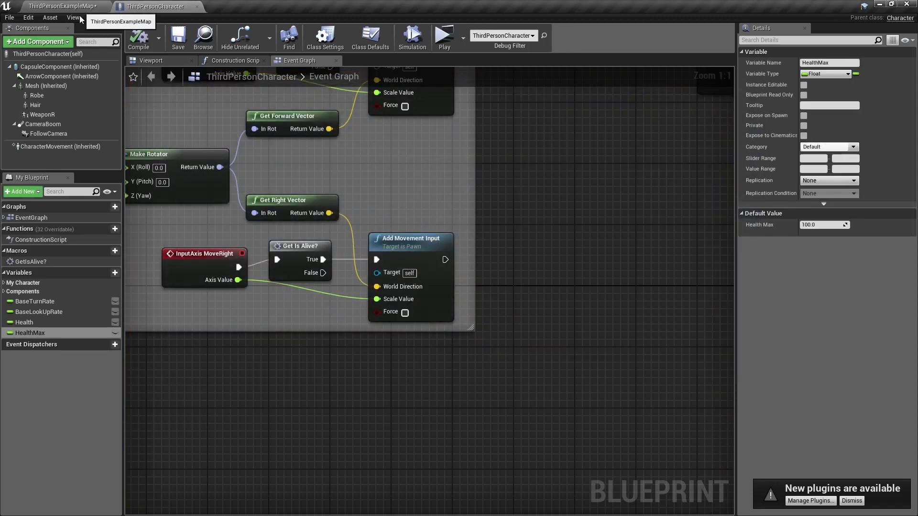
Locate the character mesh's ThirdPerson_AnimBP animation blueprint and open its Default state machine.
left_click(45, 86)
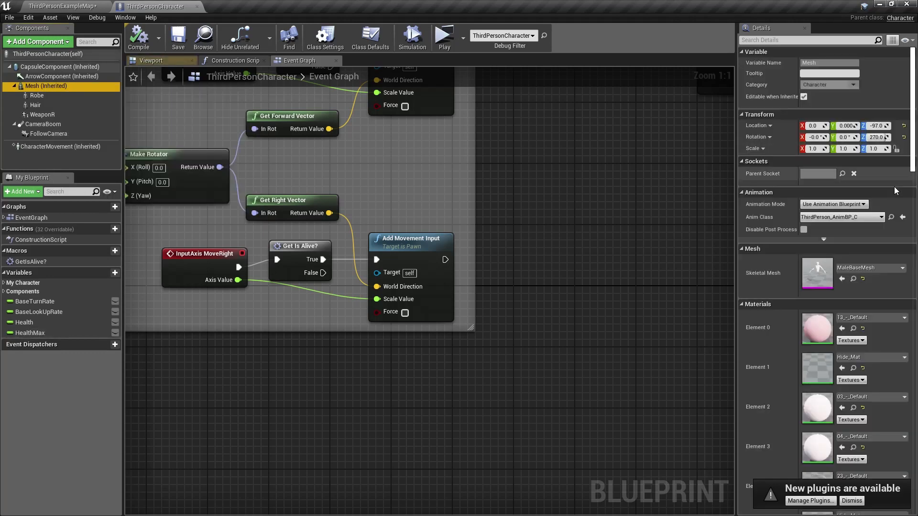
left_click(891, 219)
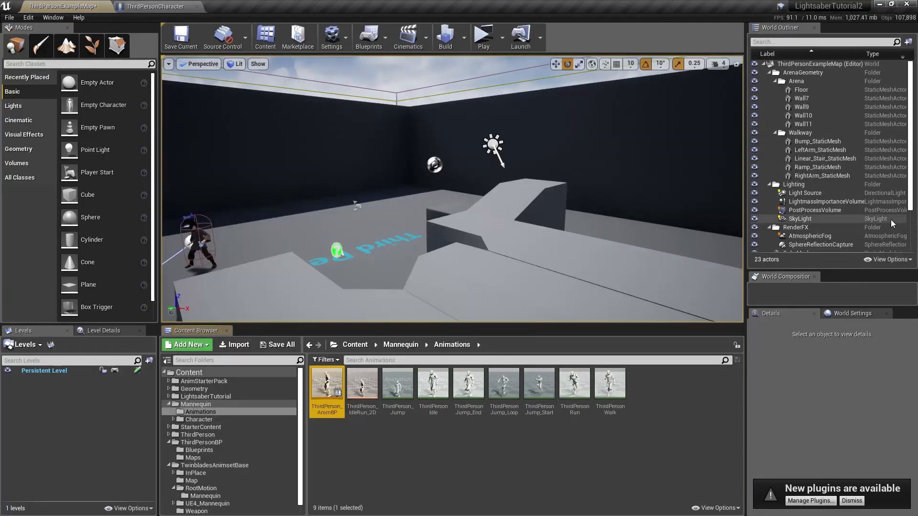
double_click(318, 395)
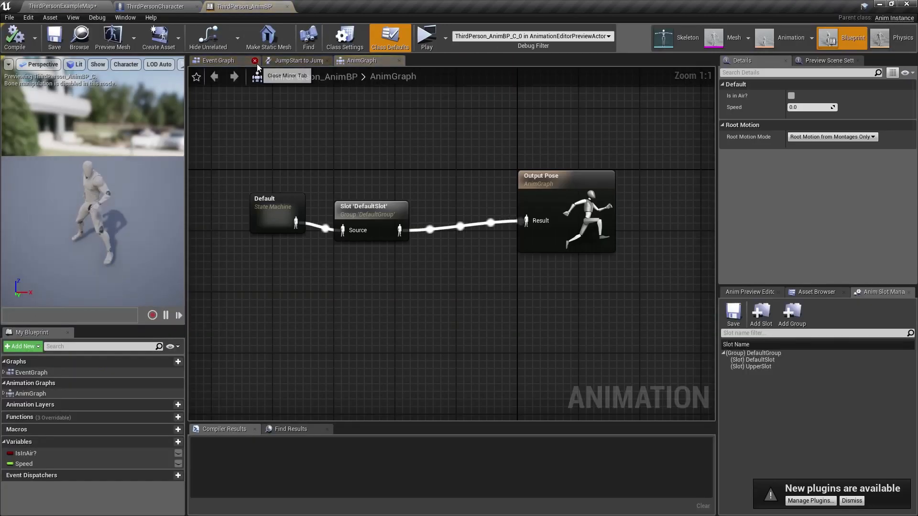
double_click(299, 200)
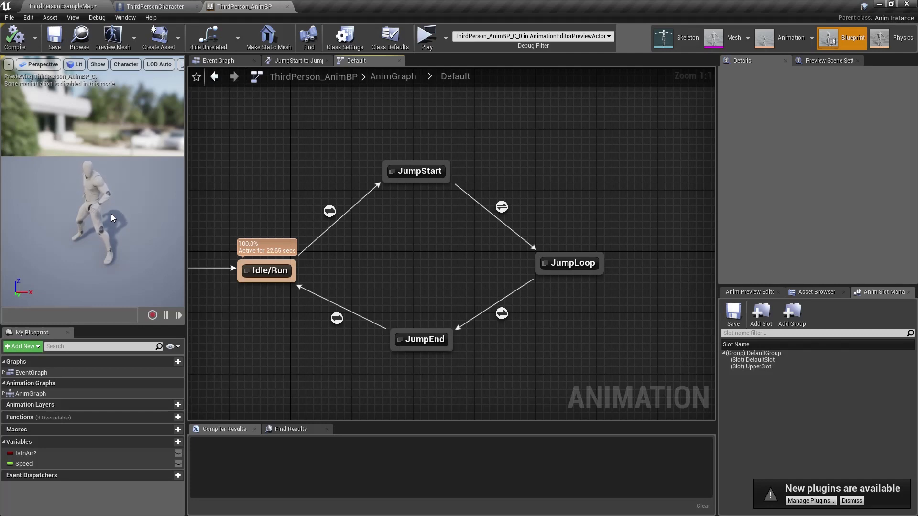
Start a duplicate-and-retarget of TwinbladesAnimsetBase/InPlace's Twinblades_Jump_fall_Loop, Twinblades_Jump_Land and Twinblades_Jump_Start, targeting the UE4_Mannequin_Skeleton under /Game/Mannequin/Character/Mesh.
left_click(93, 10)
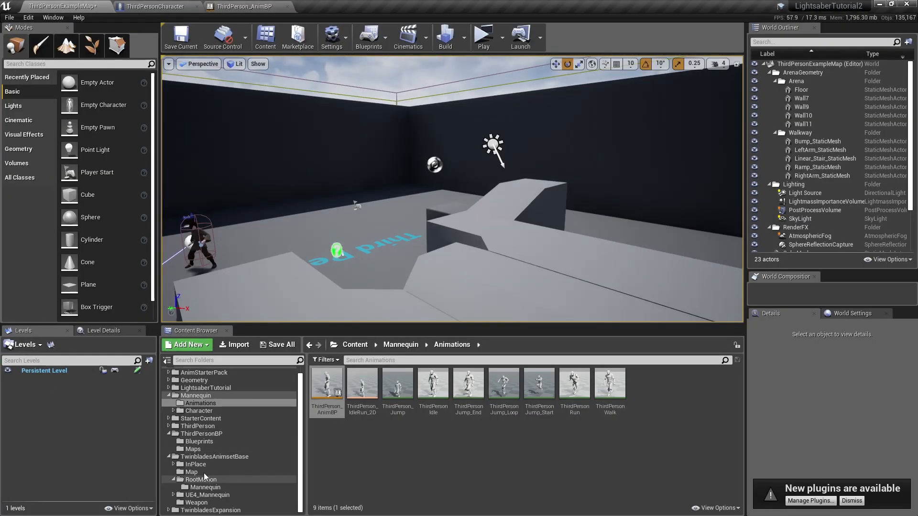
left_click(173, 464)
left_click(196, 472)
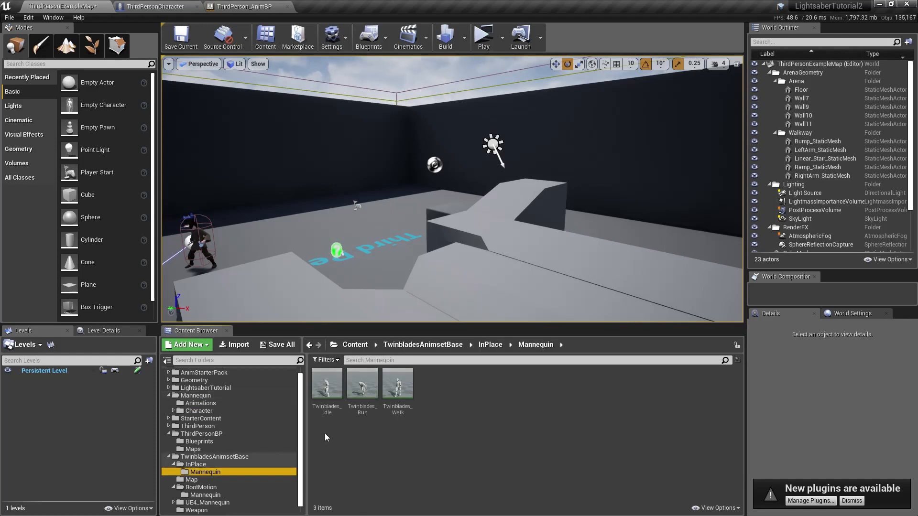
left_click(195, 464)
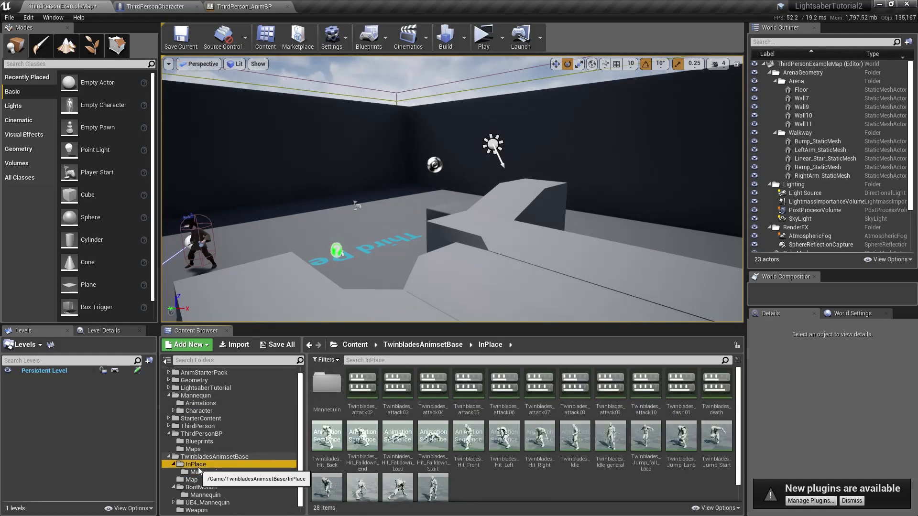
scroll(541, 463, "down", 1)
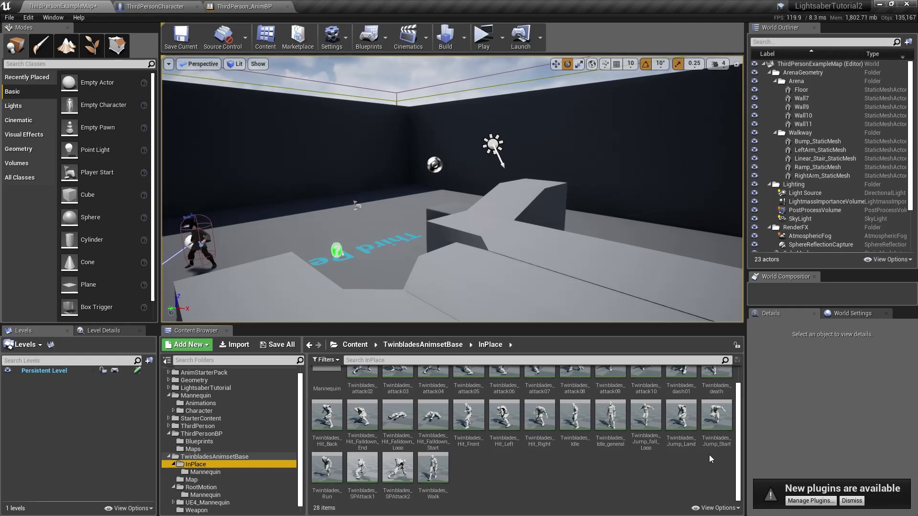
left_click(715, 420)
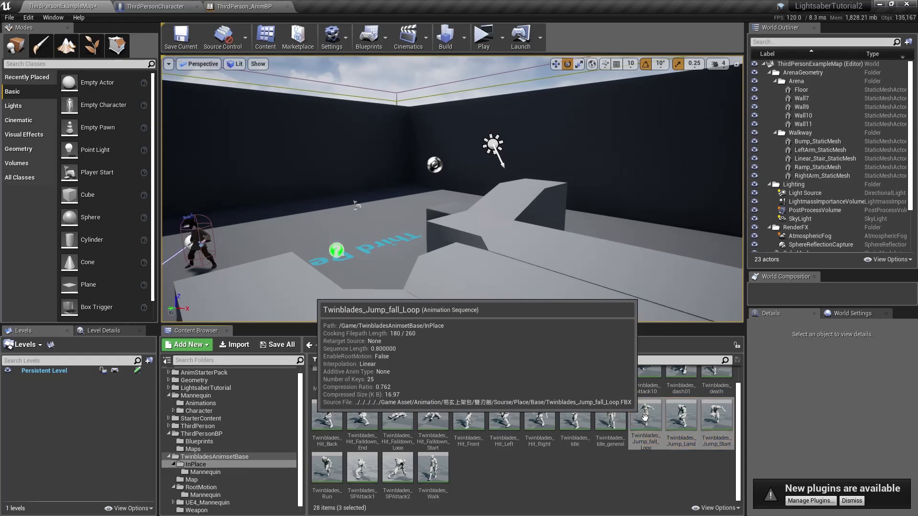
right_click(644, 418)
mouse_move(677, 174)
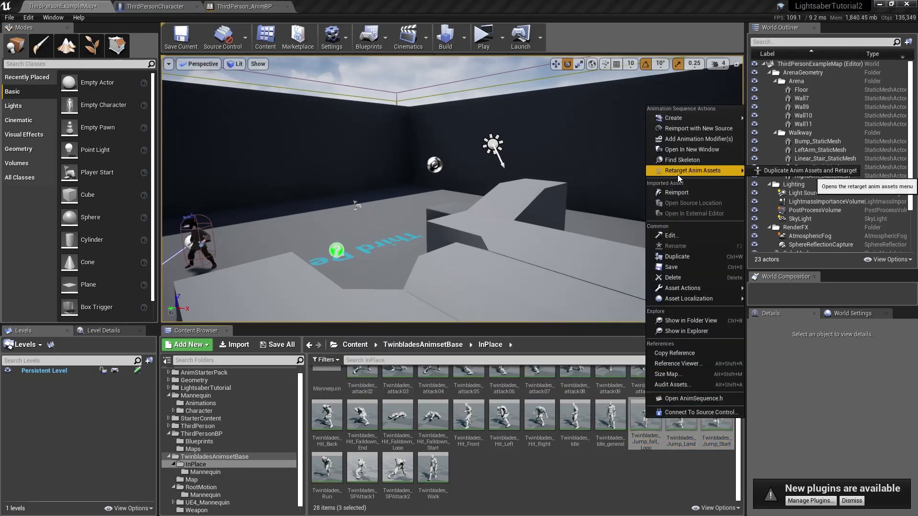
left_click(757, 172)
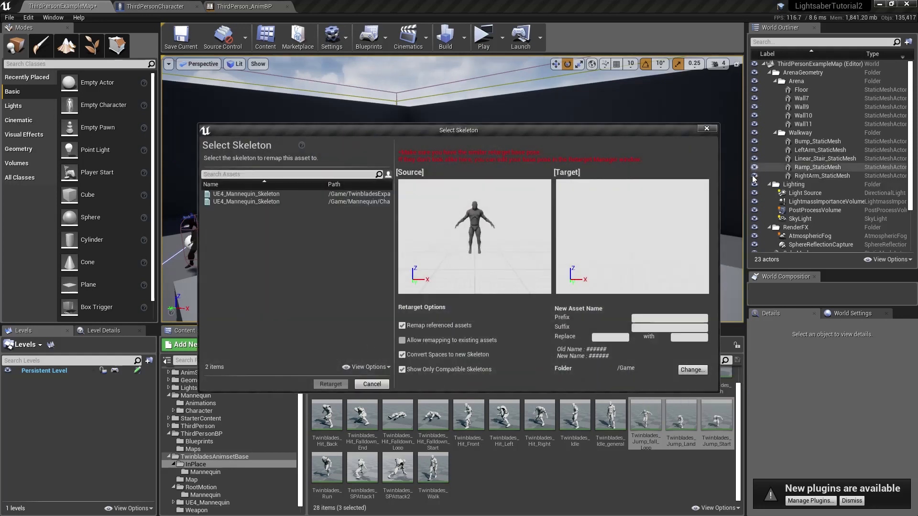
left_click(285, 201)
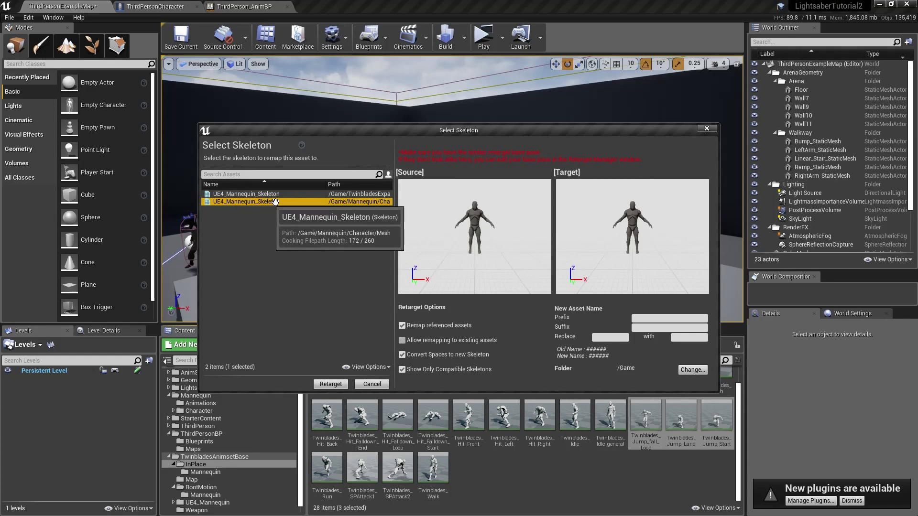
Set the output folder to TwinbladesAnimsetBase/InPlace/Mannequin and retarget the three jump animations.
left_click(692, 370)
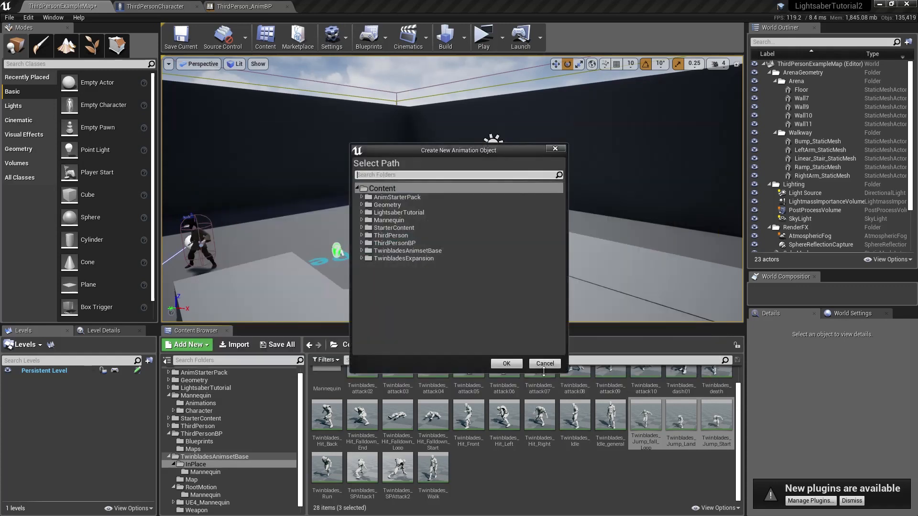
left_click(362, 250)
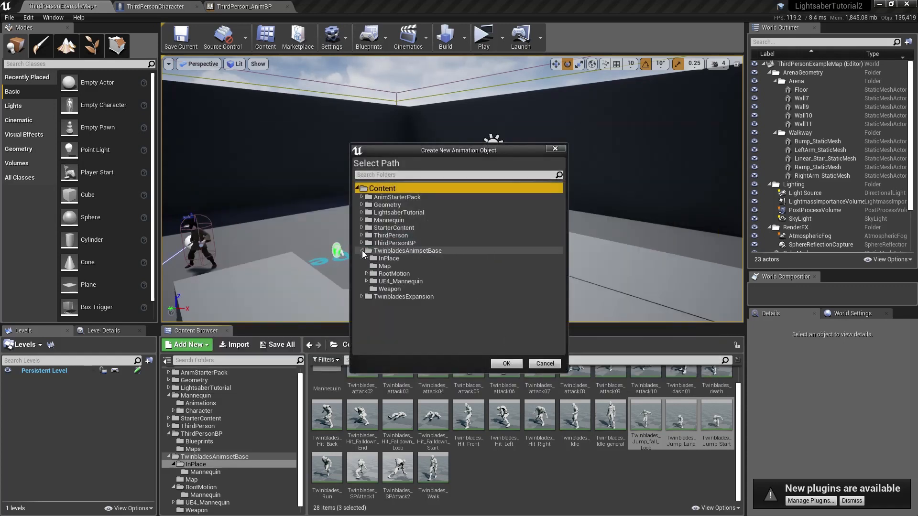
left_click(366, 258)
left_click(395, 265)
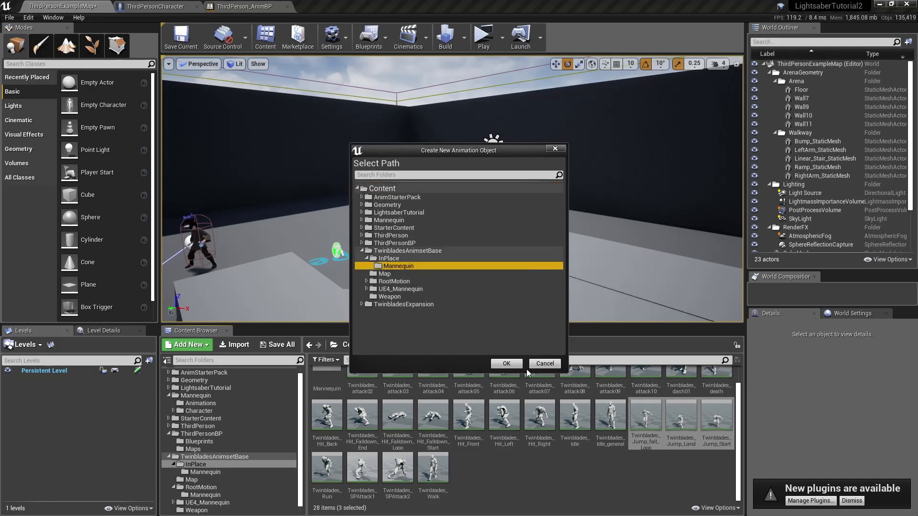
left_click(507, 365)
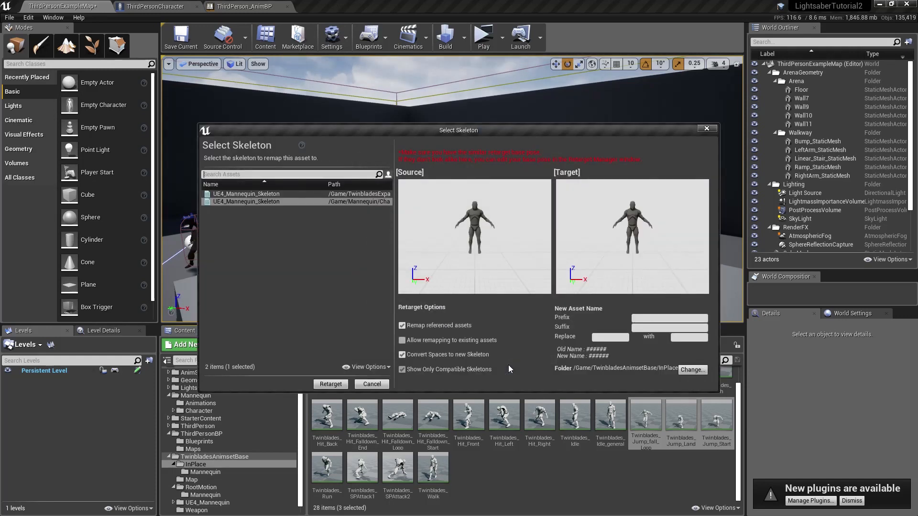
left_click(331, 385)
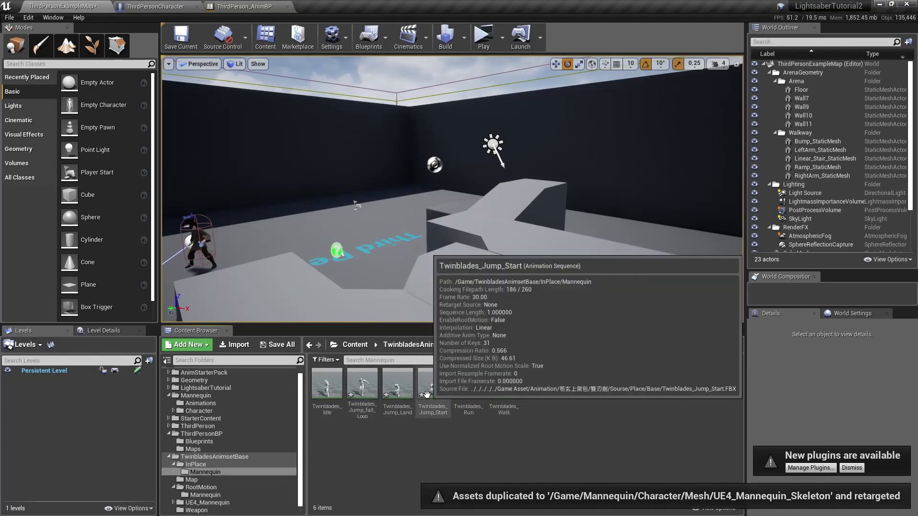
Assign the retargeted Twinblades_Jump_Start to the JumpStart state's play node, align it with Output Animation Pose, and return to the Default state machine.
left_click(426, 395)
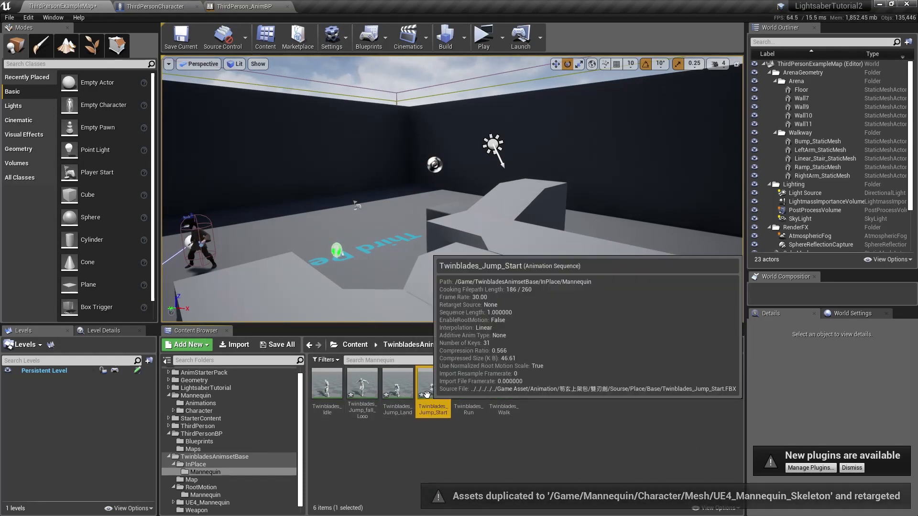
left_click(235, 6)
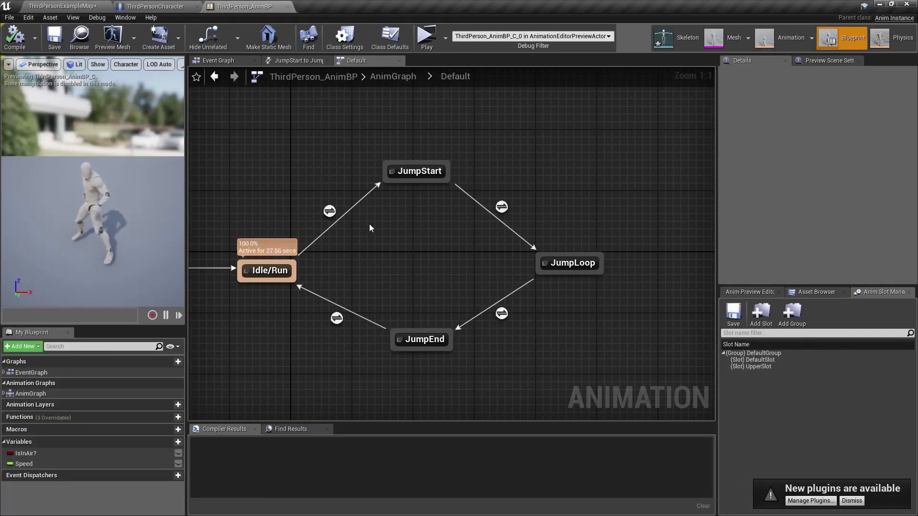
double_click(410, 171)
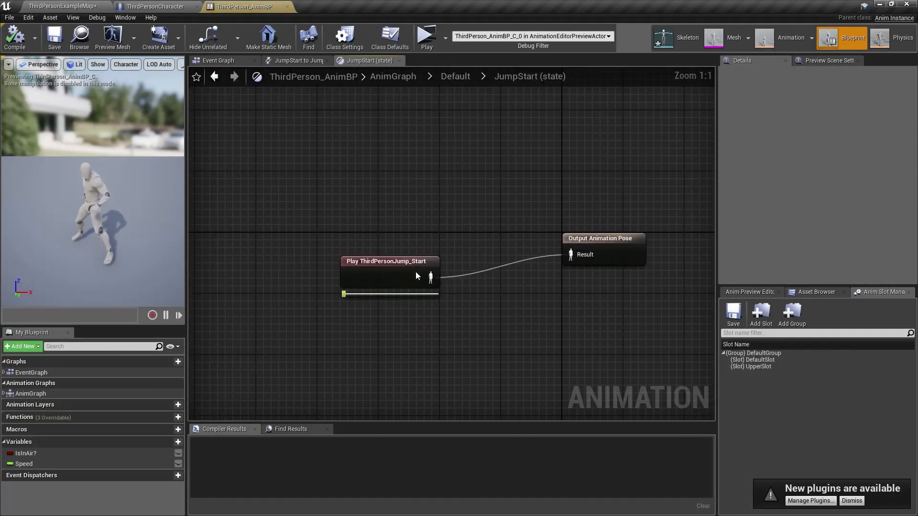
left_click(416, 276)
left_click(872, 96)
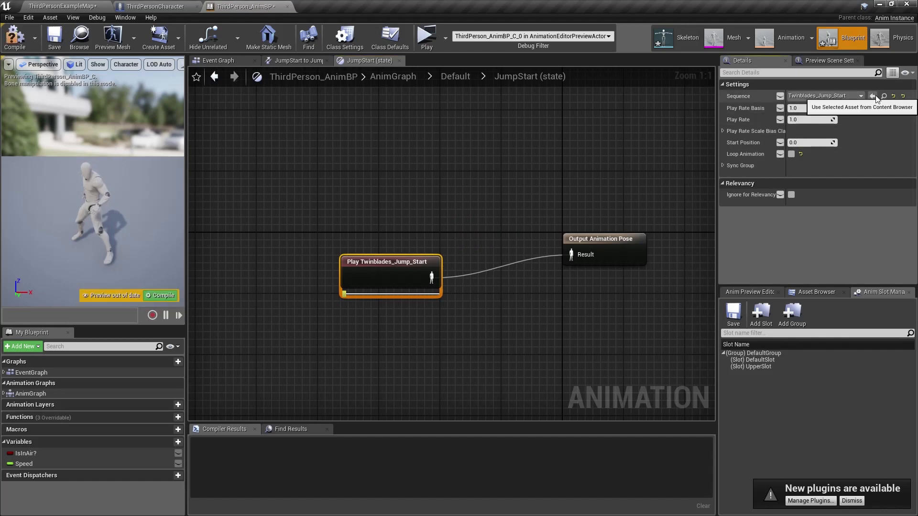
right_click_drag(499, 193, 409, 217)
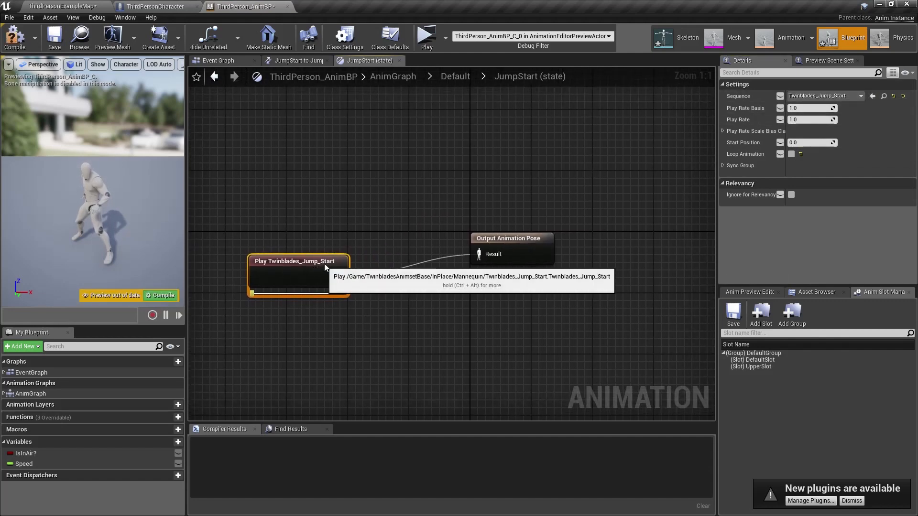
left_click_drag(324, 263, 332, 240)
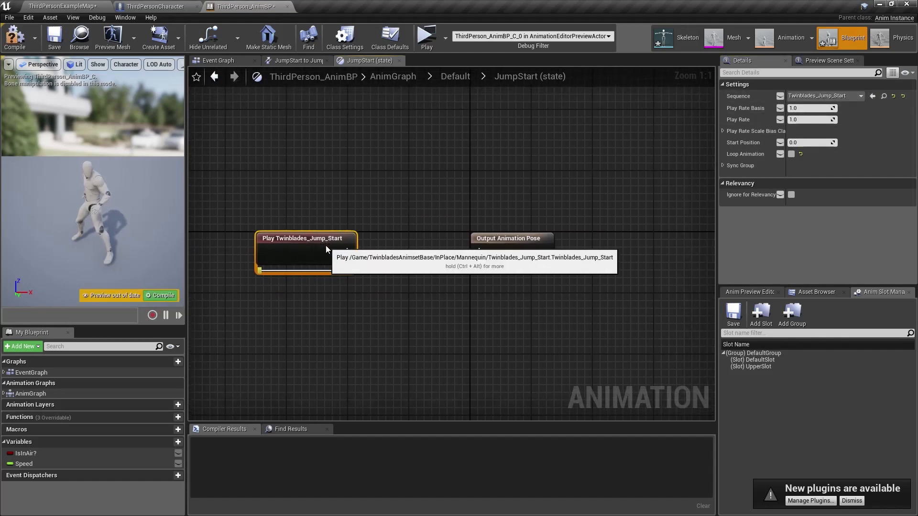
left_click(457, 76)
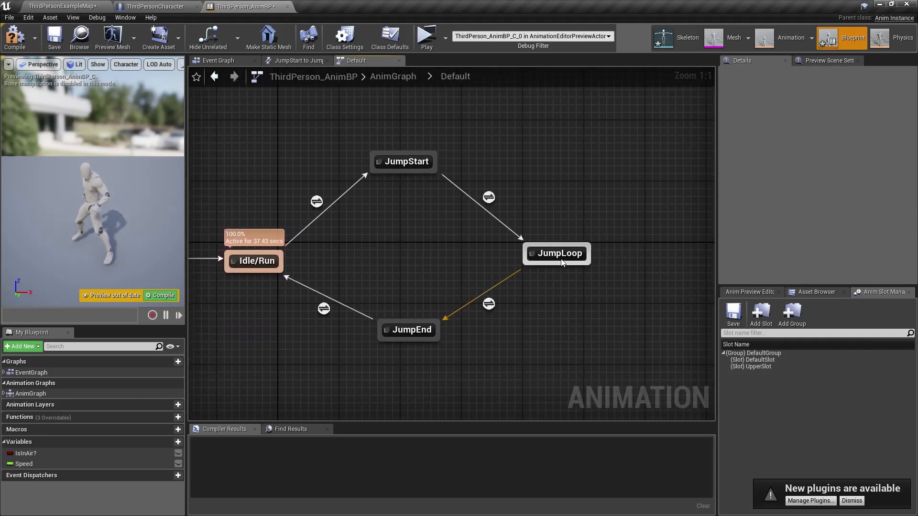
Assign the retargeted Twinblades_Jump_fall_Loop to the JumpLoop state's play node and return to the Default state machine.
mouse_move(493, 201)
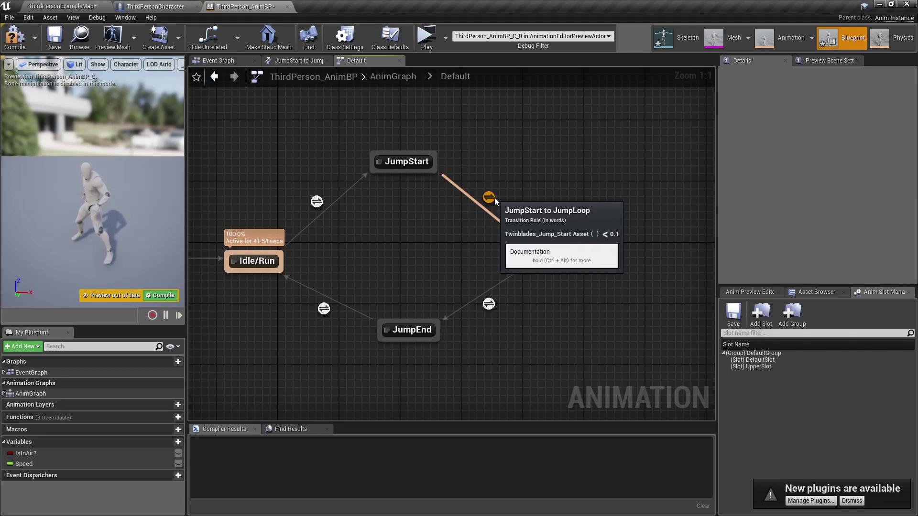
double_click(553, 259)
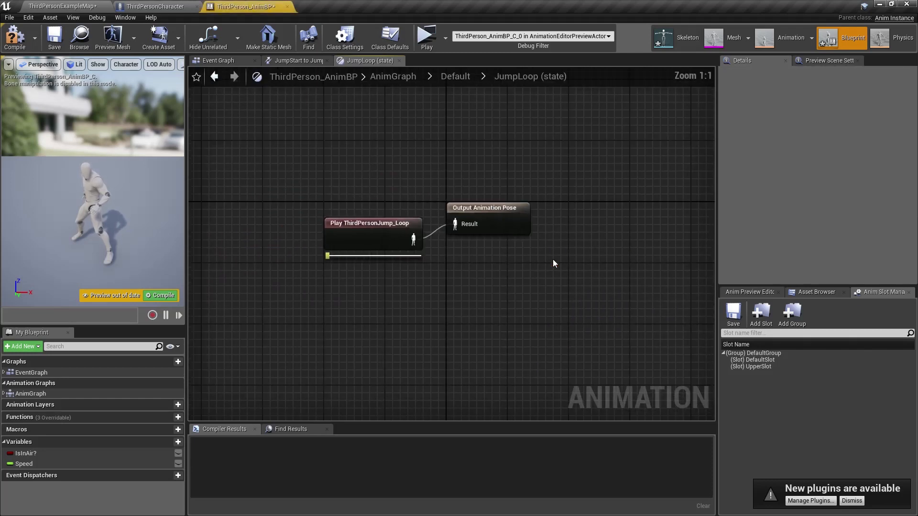
left_click(438, 265)
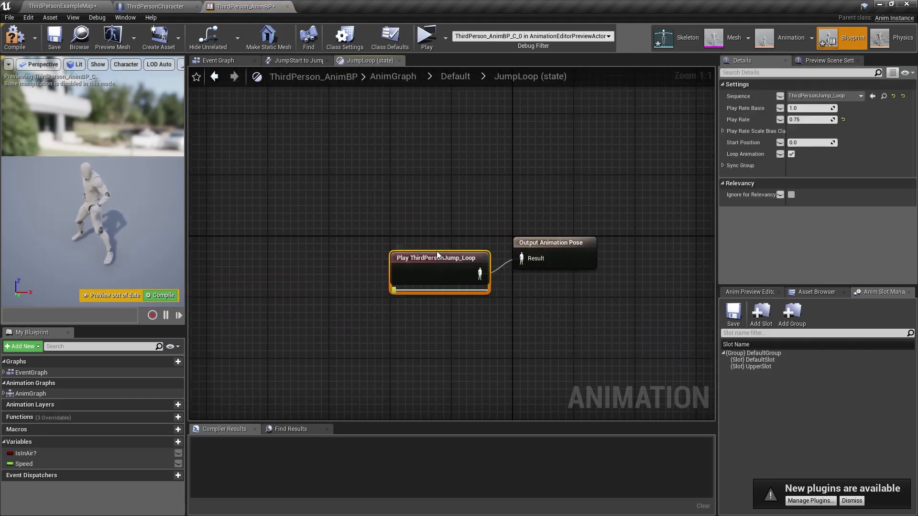
left_click(72, 6)
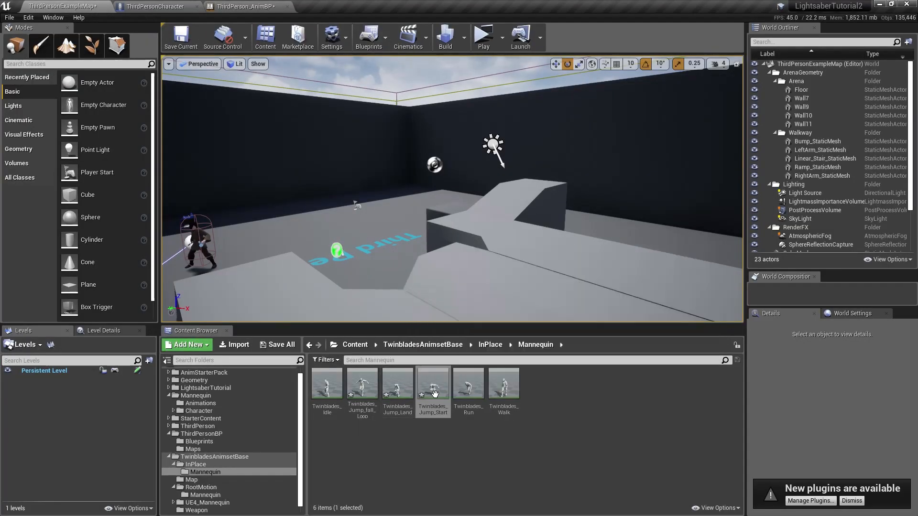
left_click(360, 402)
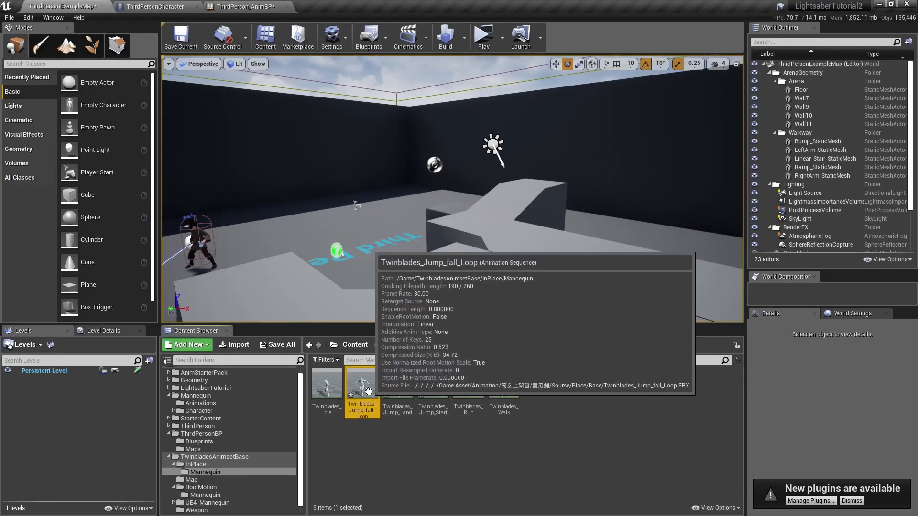
left_click(227, 8)
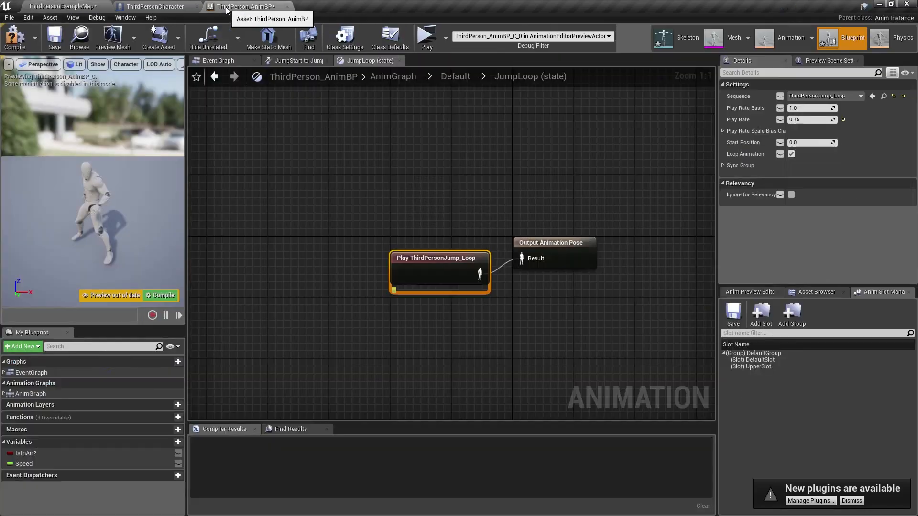
left_click(871, 96)
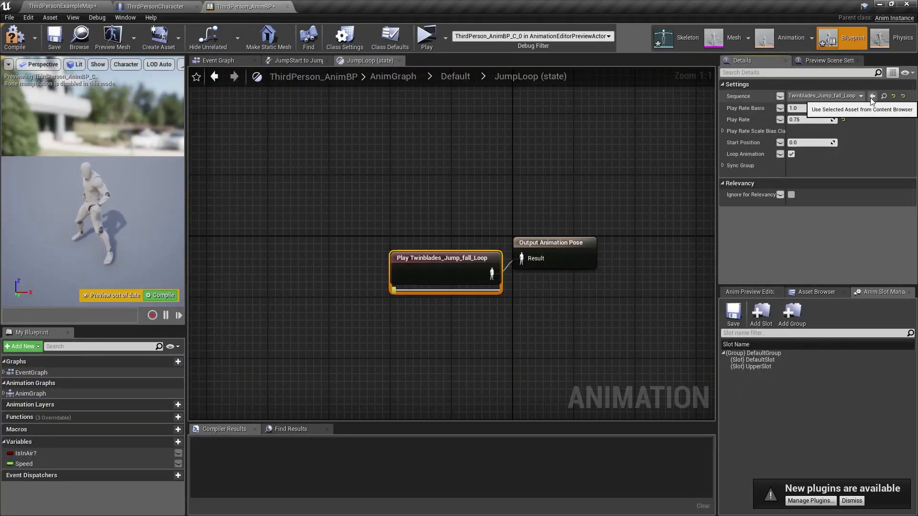
left_click(466, 77)
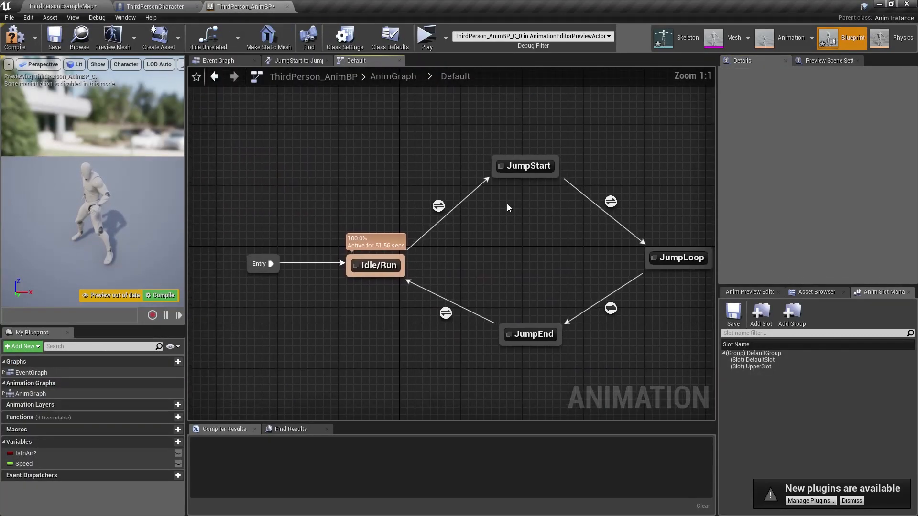
Assign the retargeted Twinblades_Jump_Land to the JumpEnd state's play node and compile the animation blueprint.
double_click(539, 335)
left_click(71, 6)
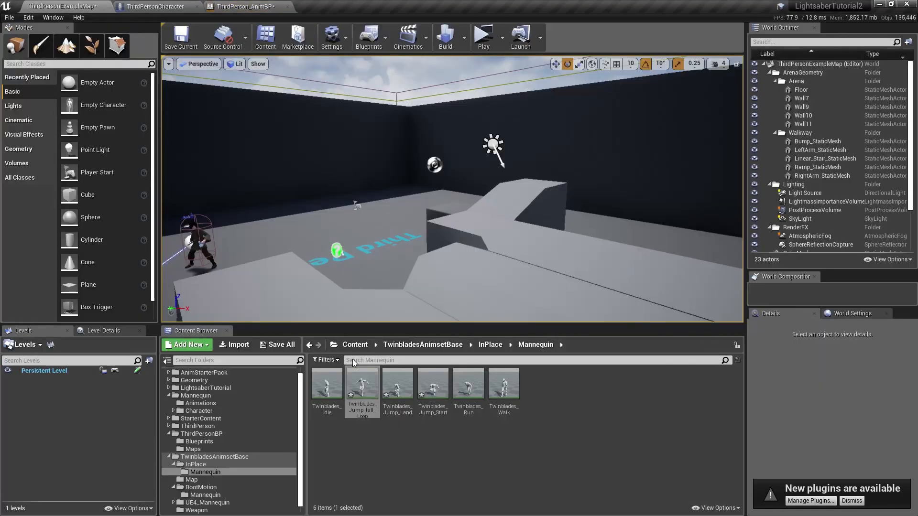
left_click(398, 384)
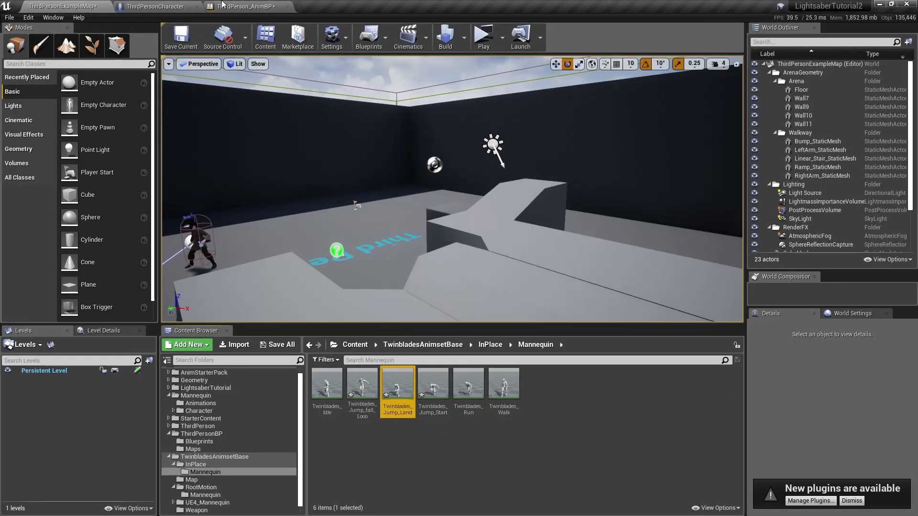
left_click(230, 6)
left_click(425, 276)
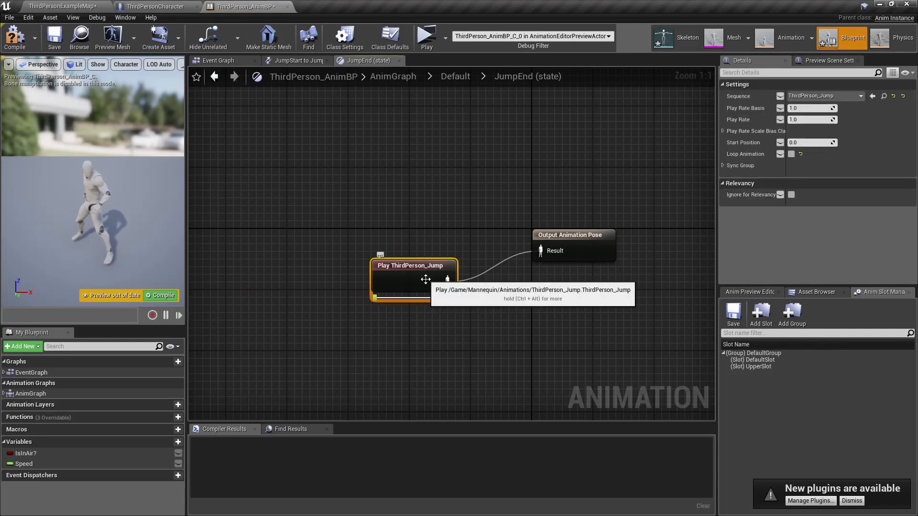
left_click(872, 96)
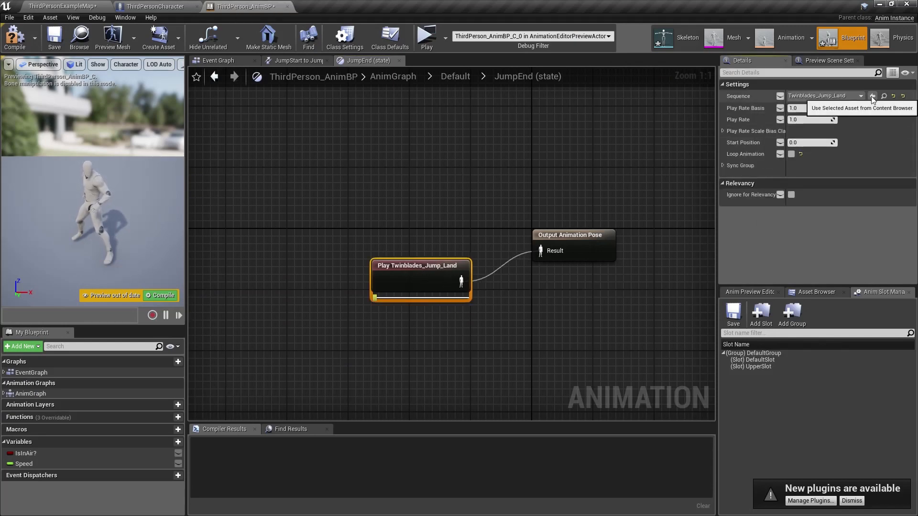
left_click(21, 38)
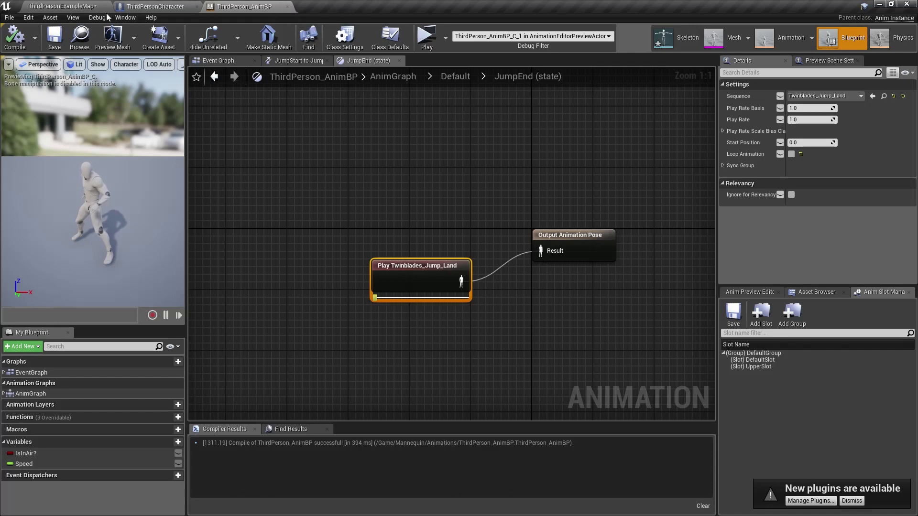
Play-test the level, running and jumping around with the character to check the jump start, loop and landing animations, and end the preview.
left_click(425, 38)
left_click_drag(435, 90, 440, 4)
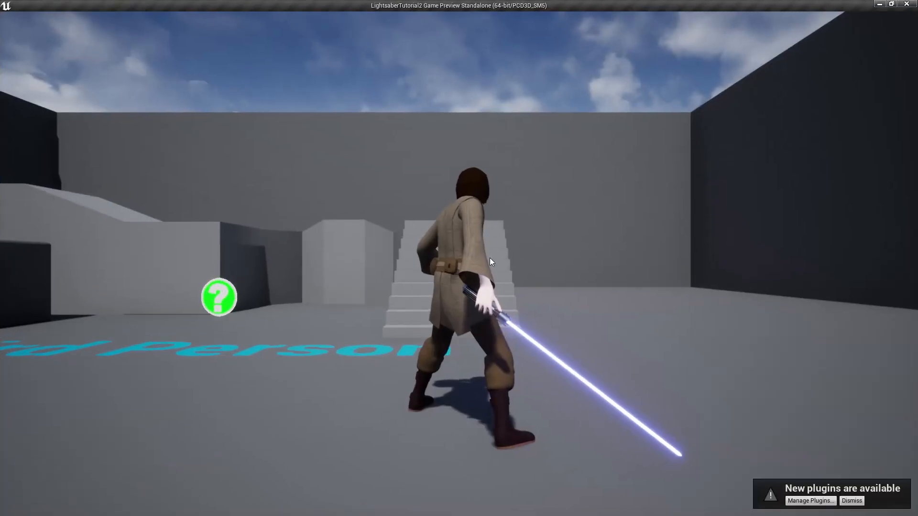
left_click(489, 257)
key("s")
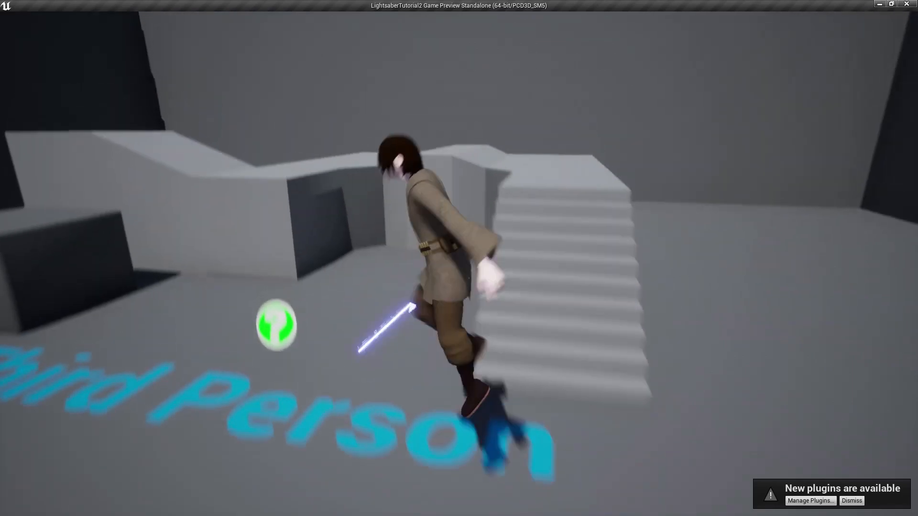
key("space")
key("space")
key("w")
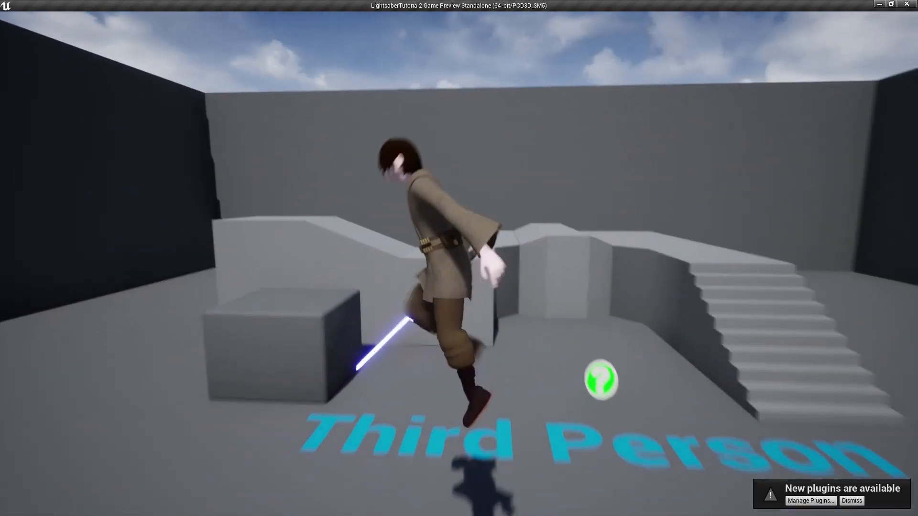
key("space")
key("w")
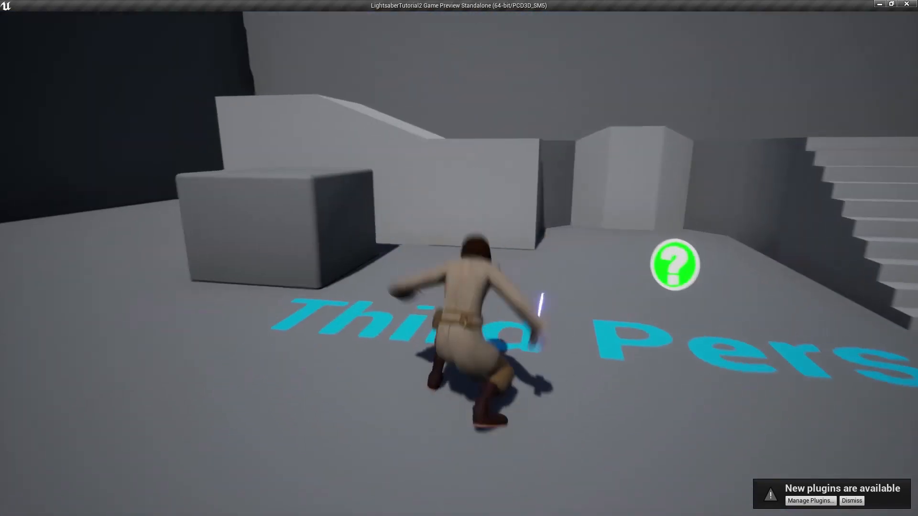
key("space")
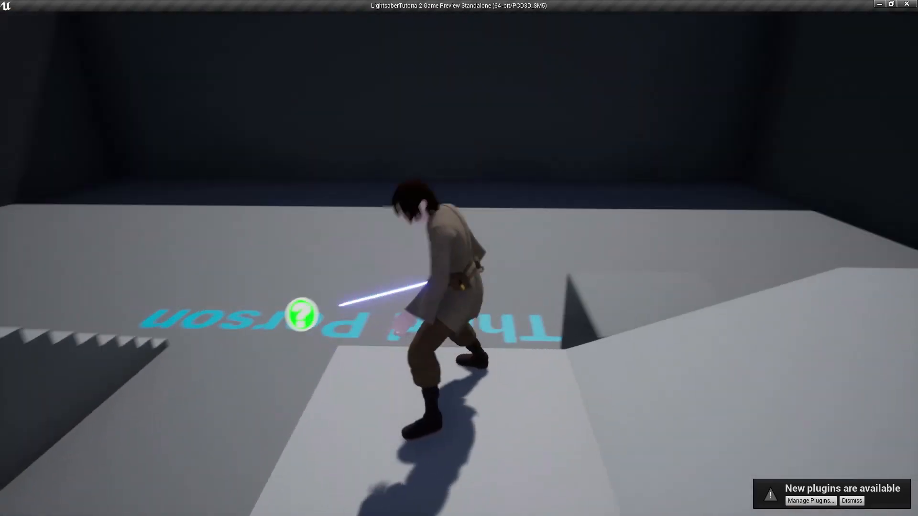
key("w")
key("space")
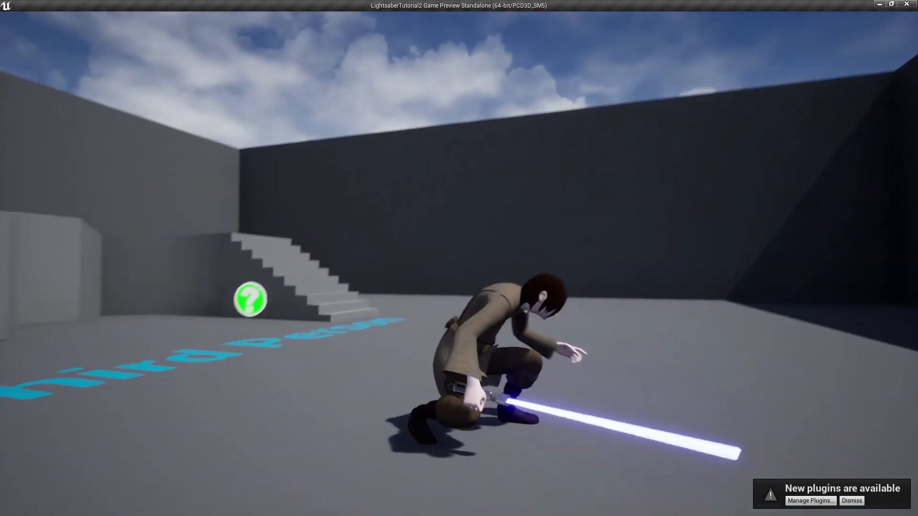
key("w")
key("space")
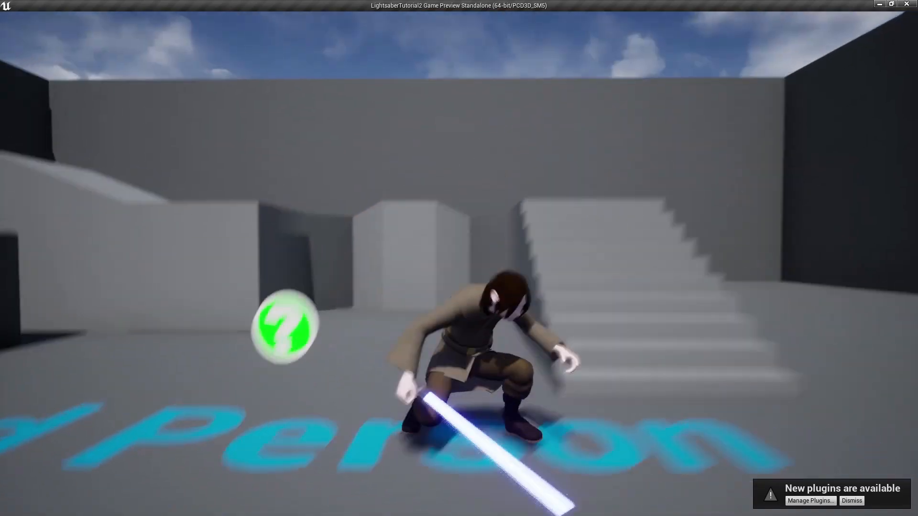
key("w")
key("space")
key("w")
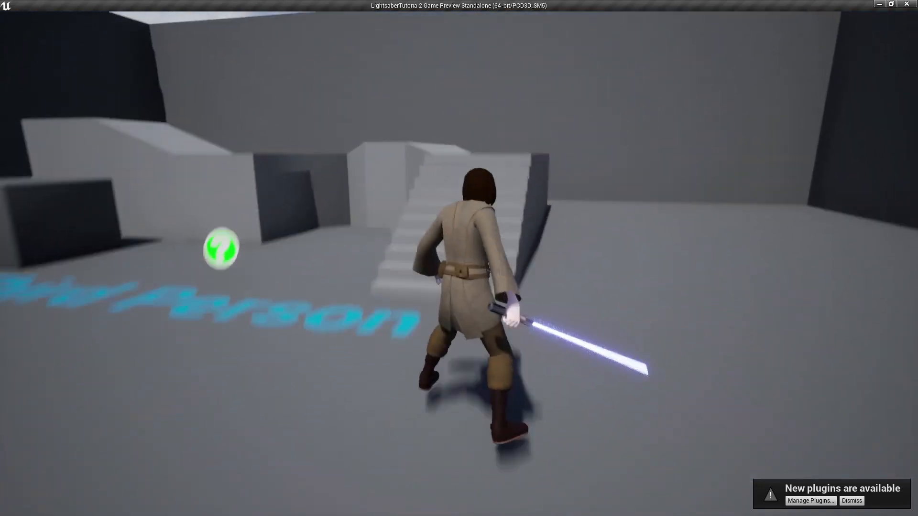
key("space")
key("d")
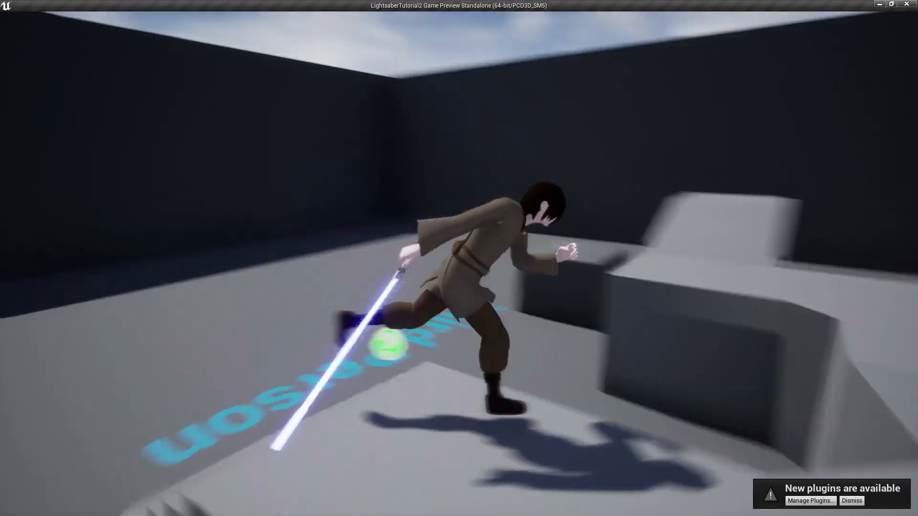
key("a")
key("w")
key("space")
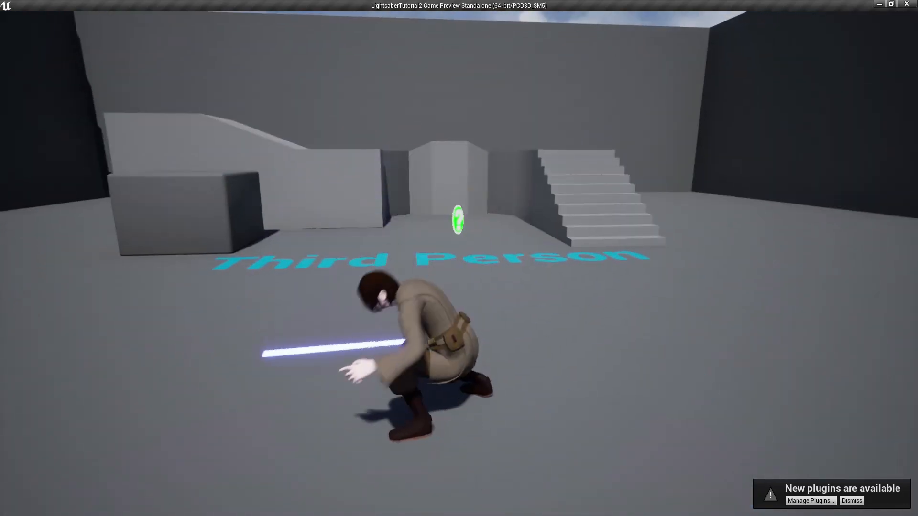
left_click(459, 258)
key("Escape")
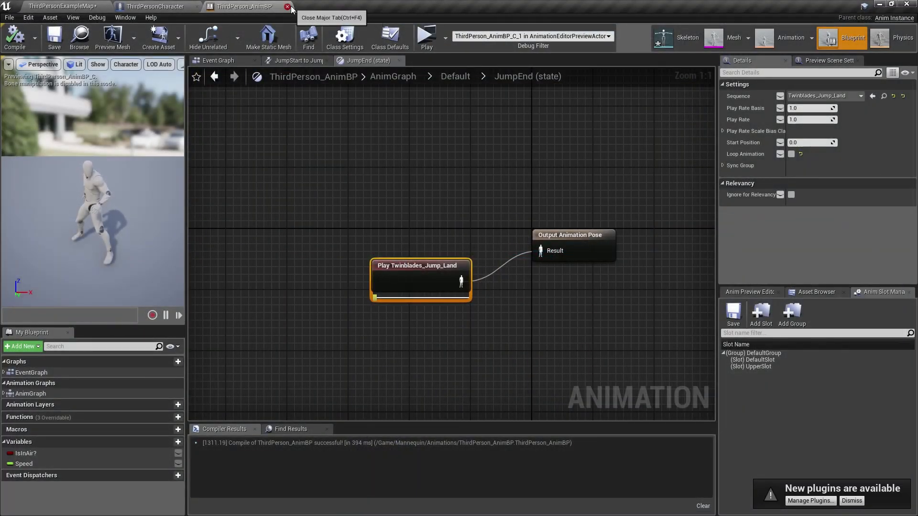
Close the ThirdPerson_AnimBP editor and locate the InputAction DrawWeapon event in ThirdPersonCharacter's event graph.
left_click(288, 6)
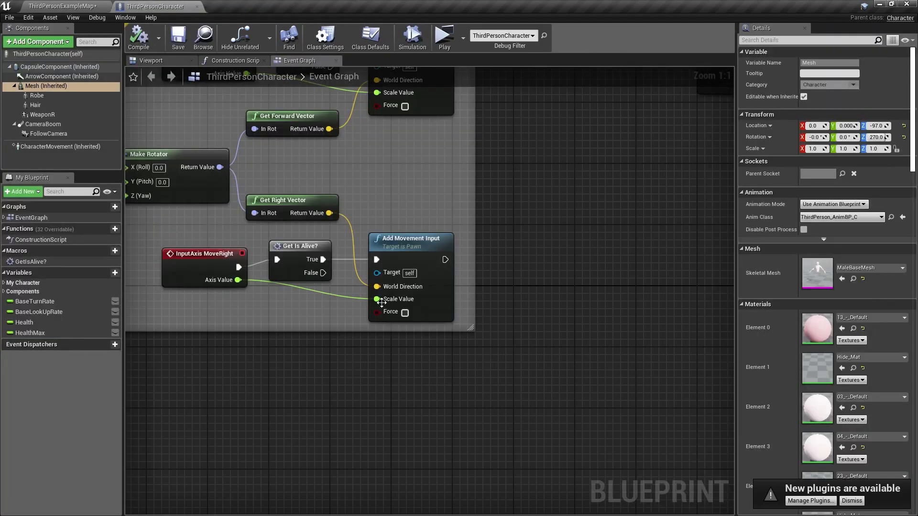
right_click_drag(362, 170, 417, 296)
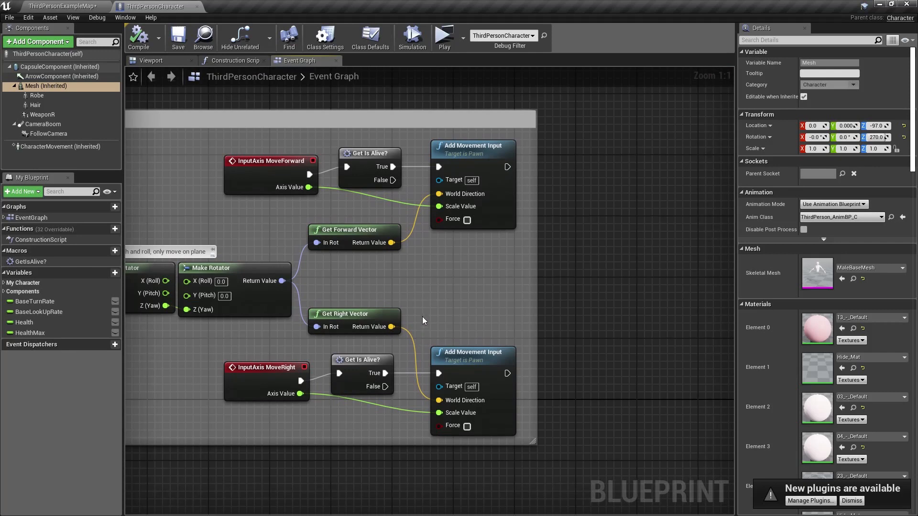
scroll(425, 312, "down", 1)
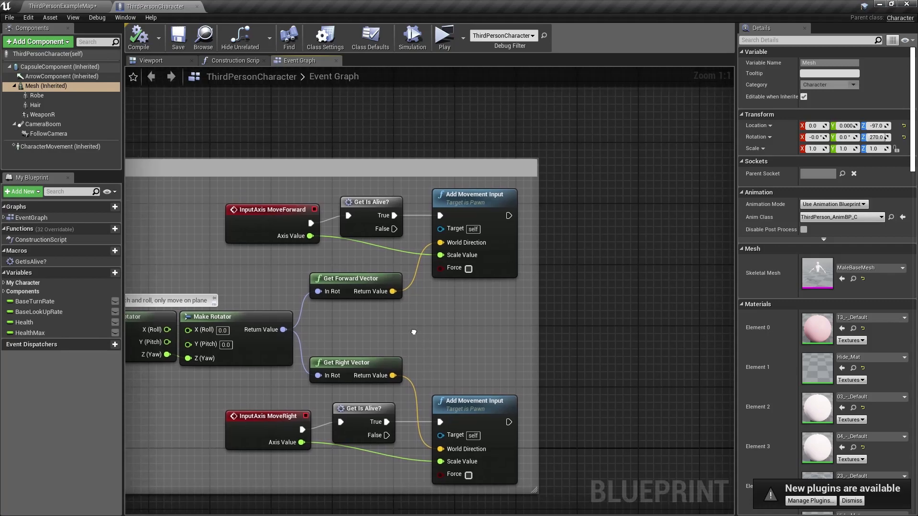
right_click_drag(425, 312, 127, 324)
scroll(382, 317, "down", 2)
scroll(429, 277, "up", 3)
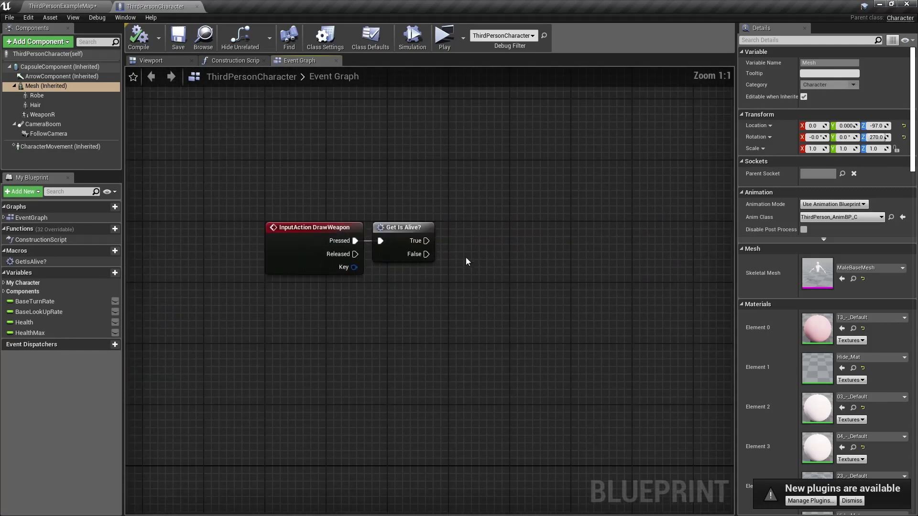
right_click_drag(467, 260, 423, 260)
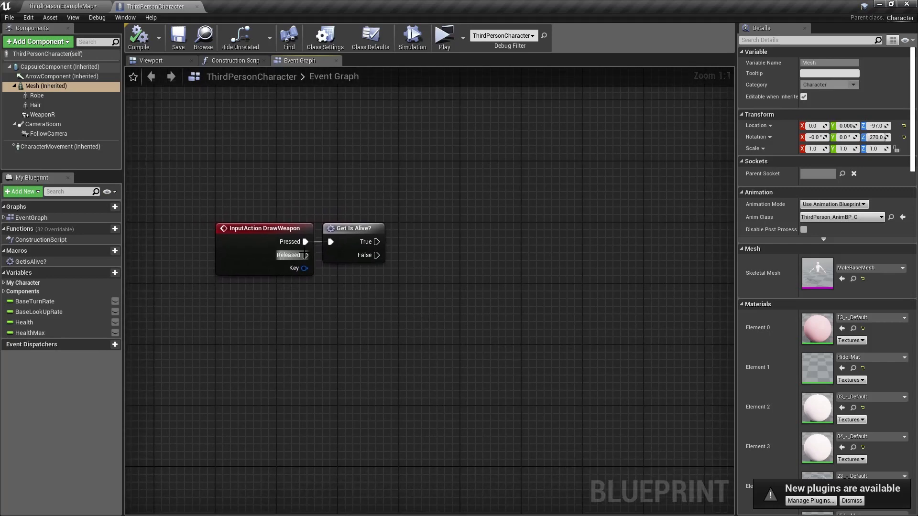
right_click_drag(291, 270, 255, 324)
Add a WeaponR component reference below the InputAction DrawWeapon event and connect it to a Get Child Actor node.
left_click(42, 115)
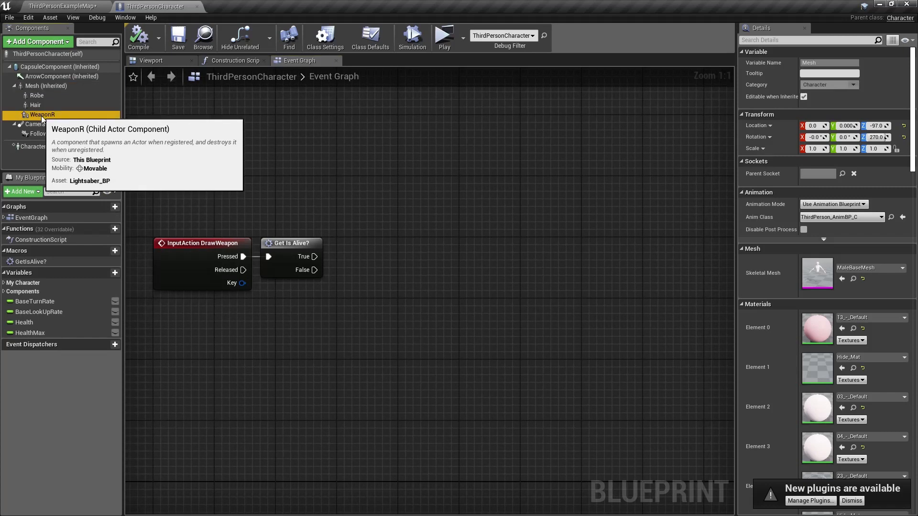
left_click_drag(42, 115, 221, 320)
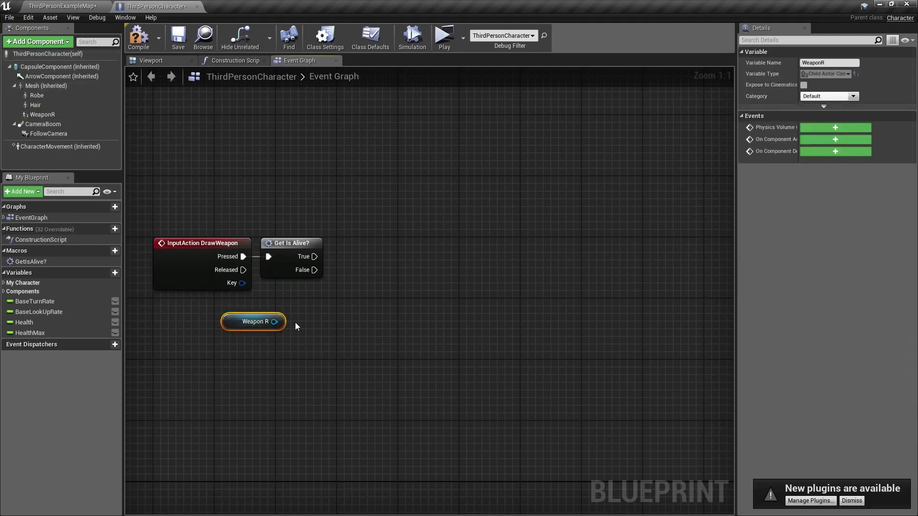
right_click_drag(295, 323, 236, 341)
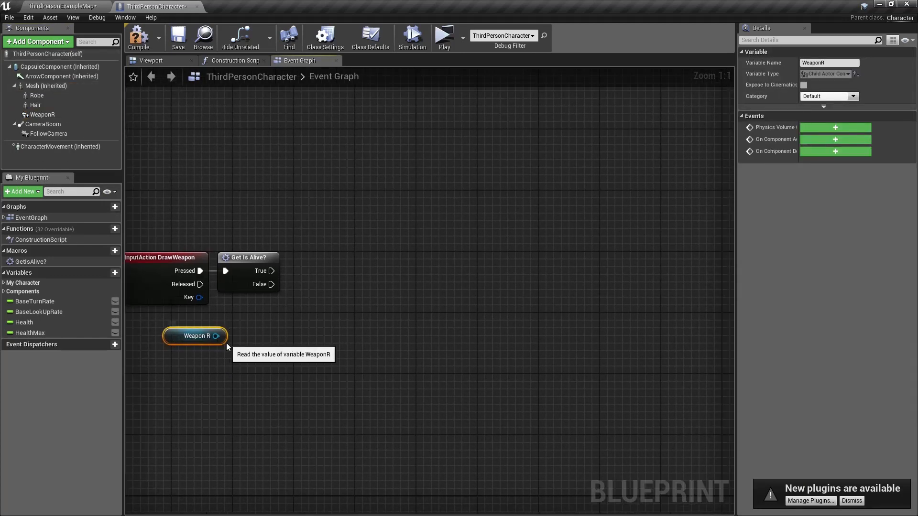
left_click_drag(215, 337, 248, 335)
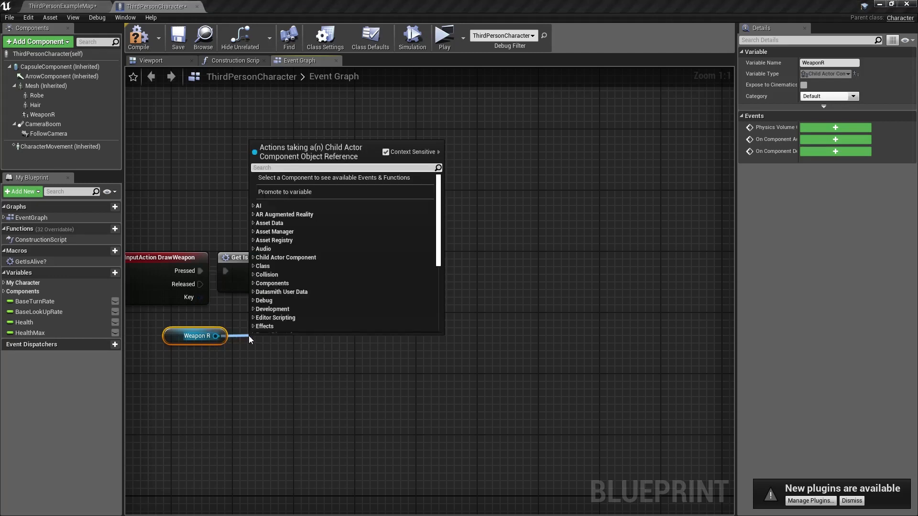
type("actor")
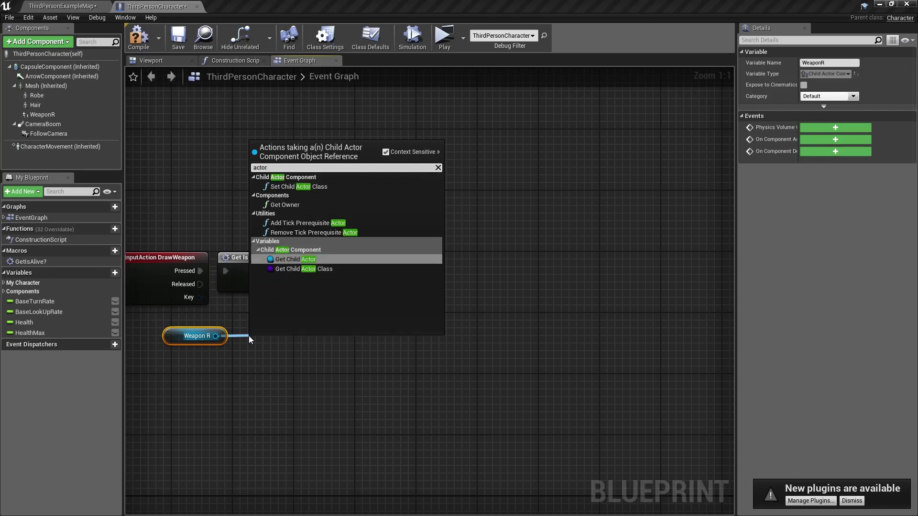
key("Return")
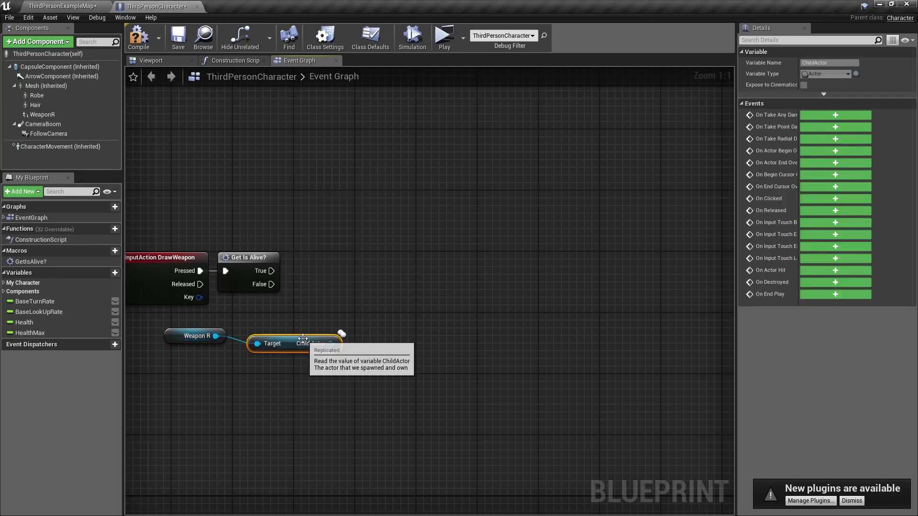
Cast Weapon R's Child Actor to Lightsaber_BP and run the cast from the True output of Get Is Alive?
left_click_drag(292, 337, 197, 343)
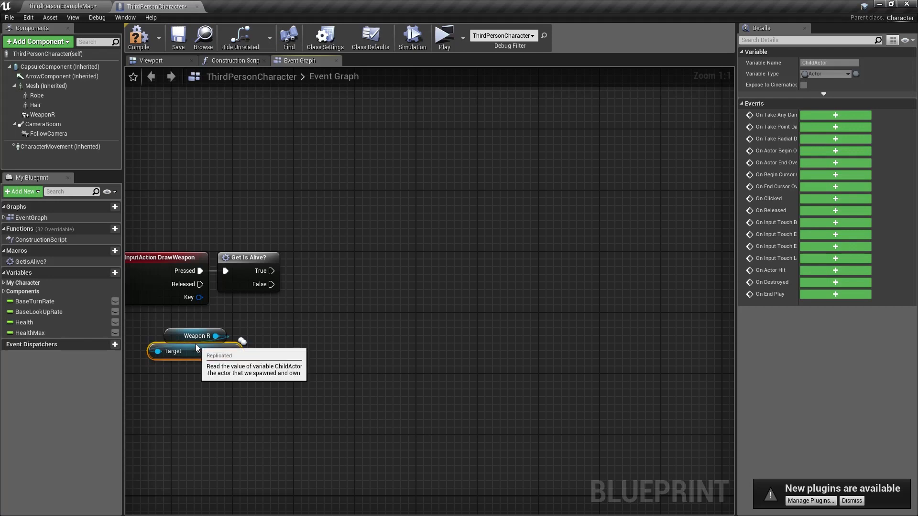
right_click_drag(273, 323, 249, 314)
left_click_drag(227, 332, 294, 302)
type("cast")
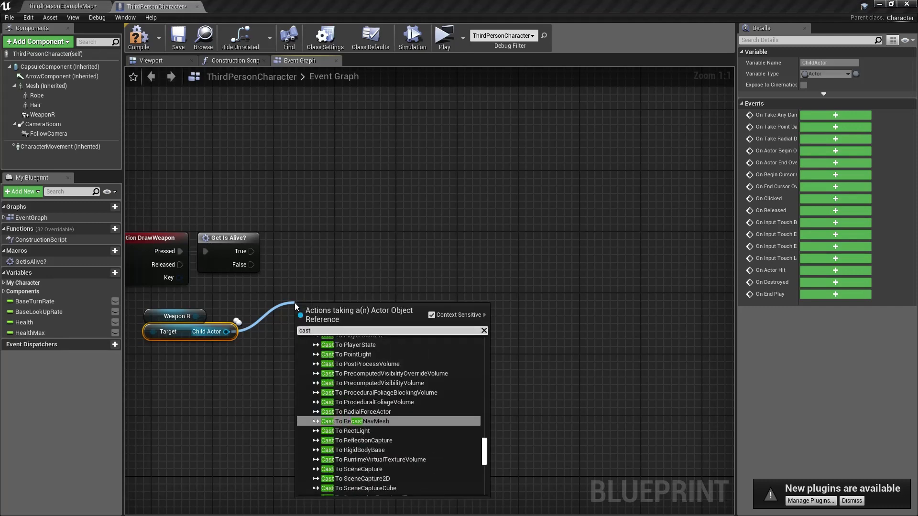
type("toligh")
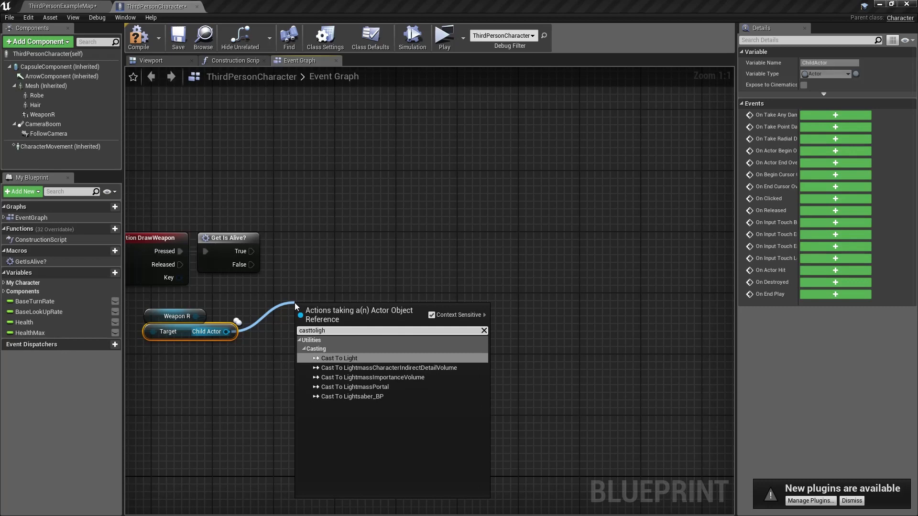
left_click(353, 396)
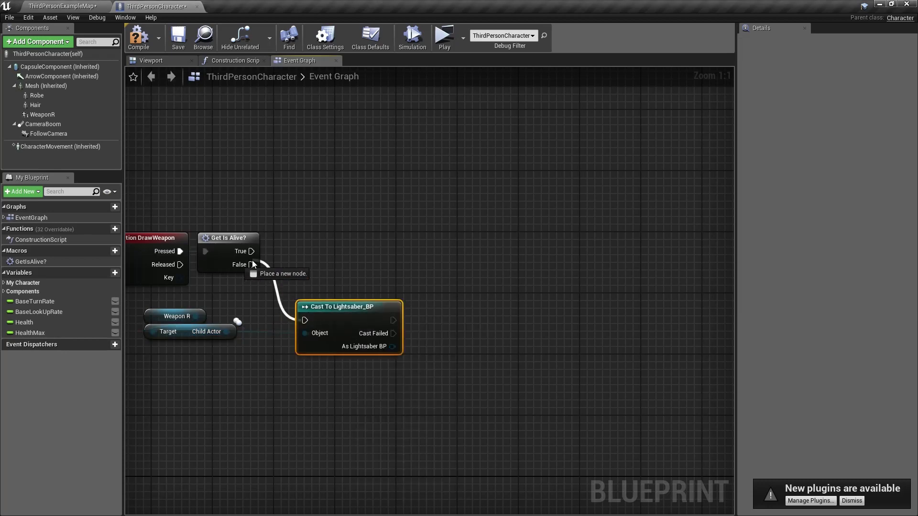
left_click_drag(343, 311, 325, 253)
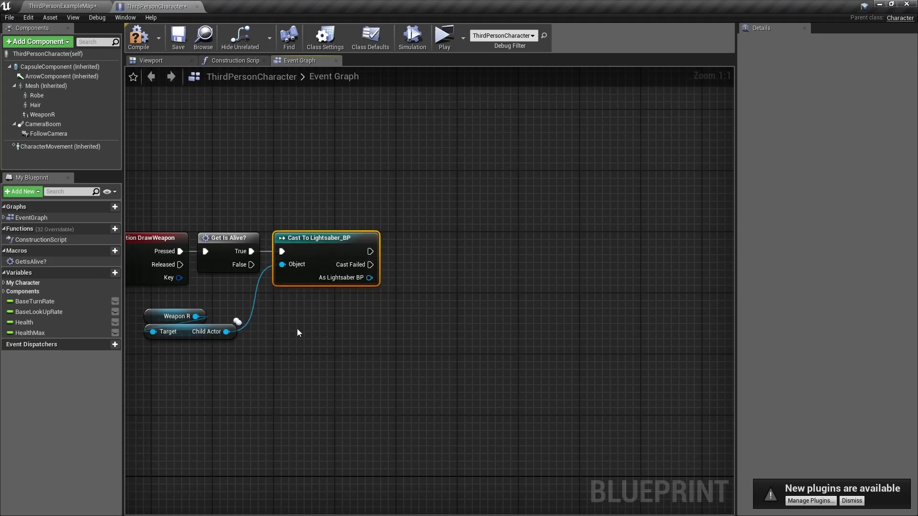
Move the Weapon R and Child Actor nodes together to just below the Get Is Alive? and Cast To Lightsaber_BP nodes.
right_click_drag(337, 326, 374, 393)
left_click_drag(251, 434, 201, 379)
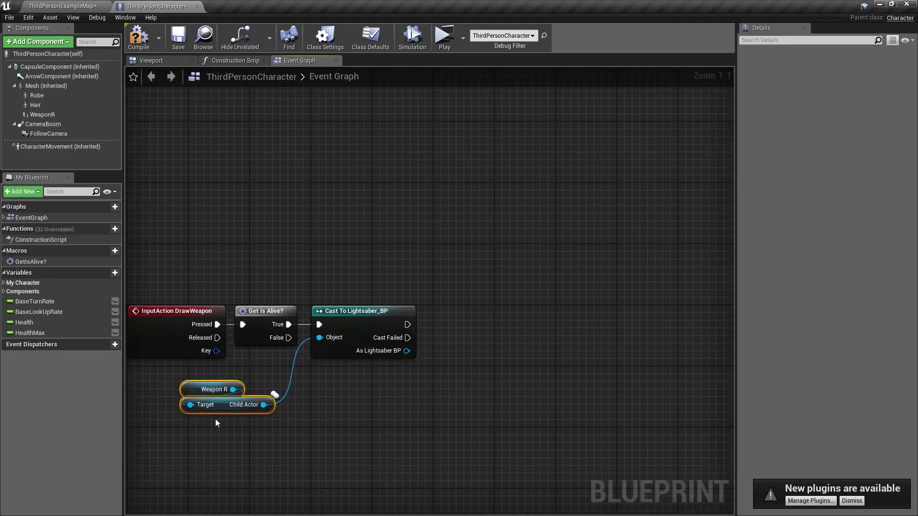
left_click_drag(221, 410, 283, 394)
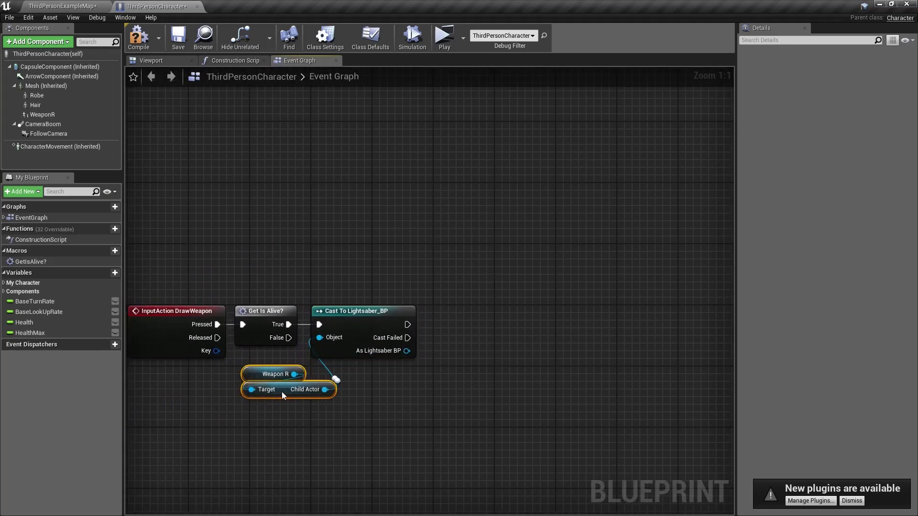
right_click_drag(283, 395, 220, 404)
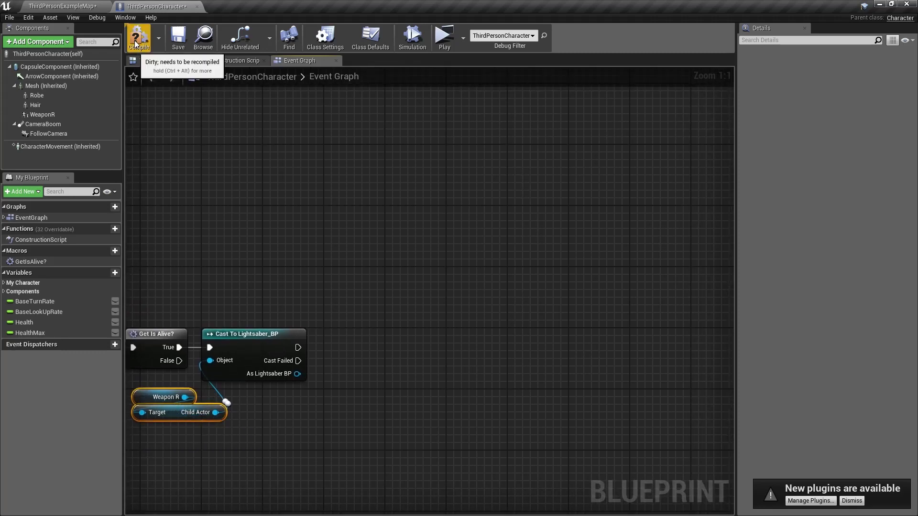
Open Lightsaber_BP from the ThirdPersonBP Blueprints folder.
left_click(79, 6)
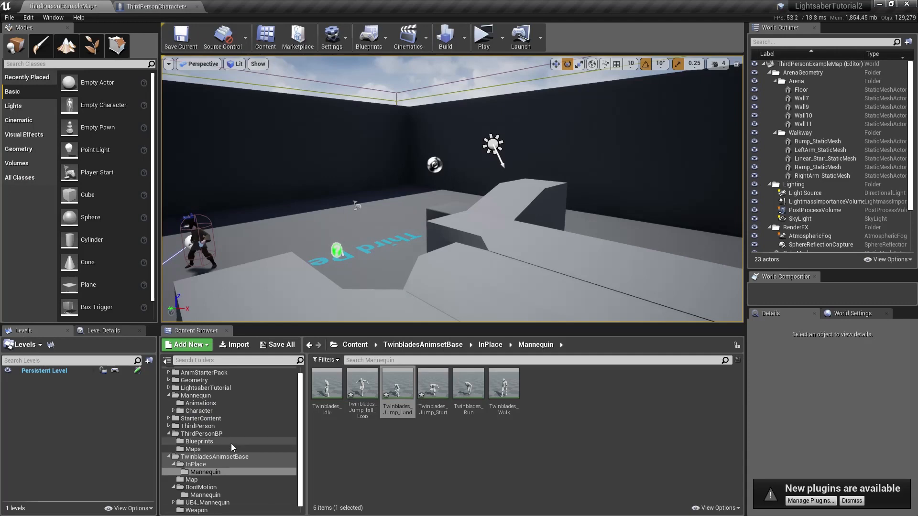
left_click(225, 442)
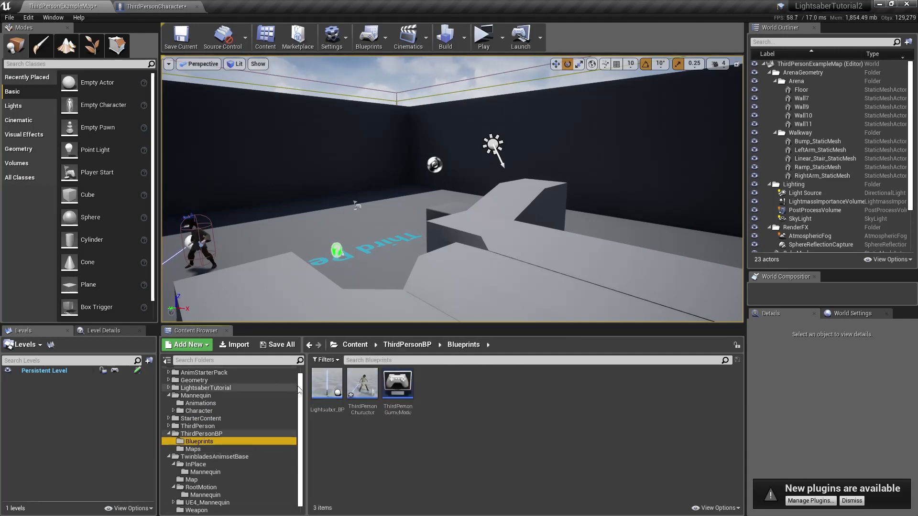
double_click(338, 395)
right_click_drag(293, 196, 398, 303)
scroll(380, 275, "down", 1)
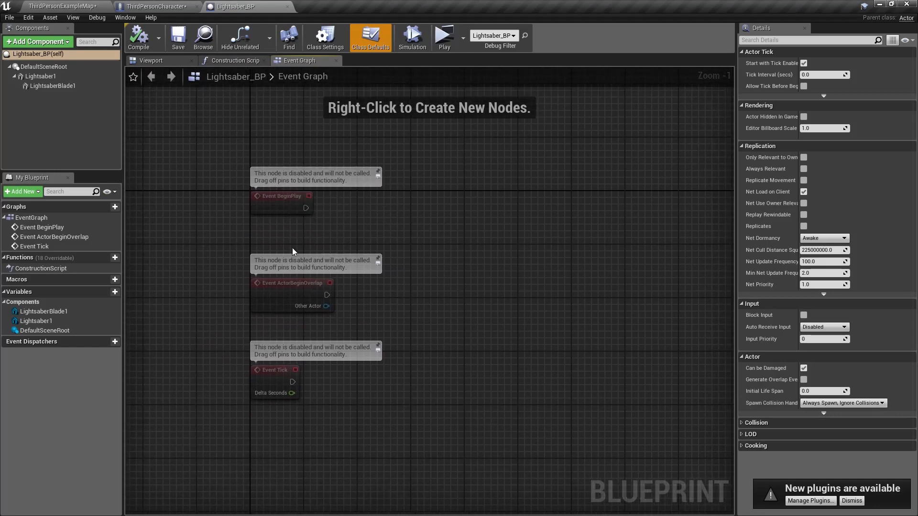
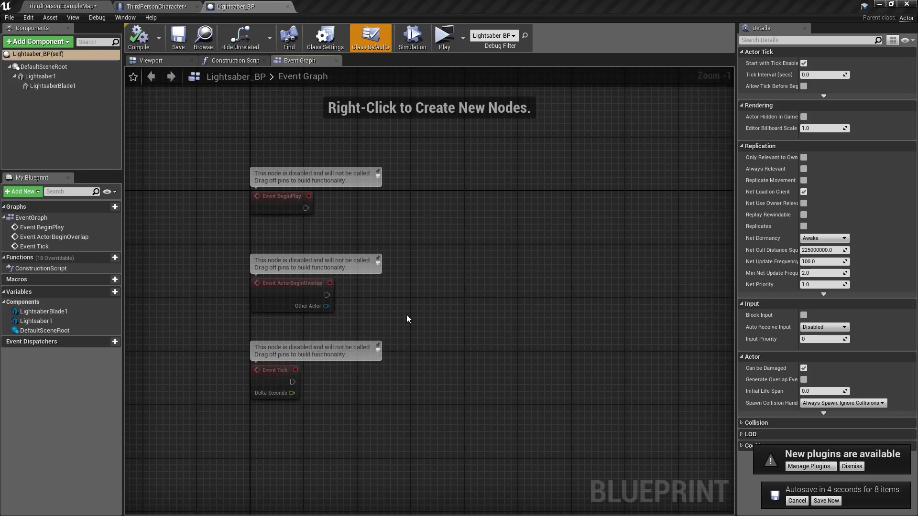
Delete the default BeginPlay, ActorBeginOverlap and Tick events from Lightsaber_BP's event graph.
right_click_drag(406, 315, 380, 322)
left_click_drag(367, 426, 201, 193)
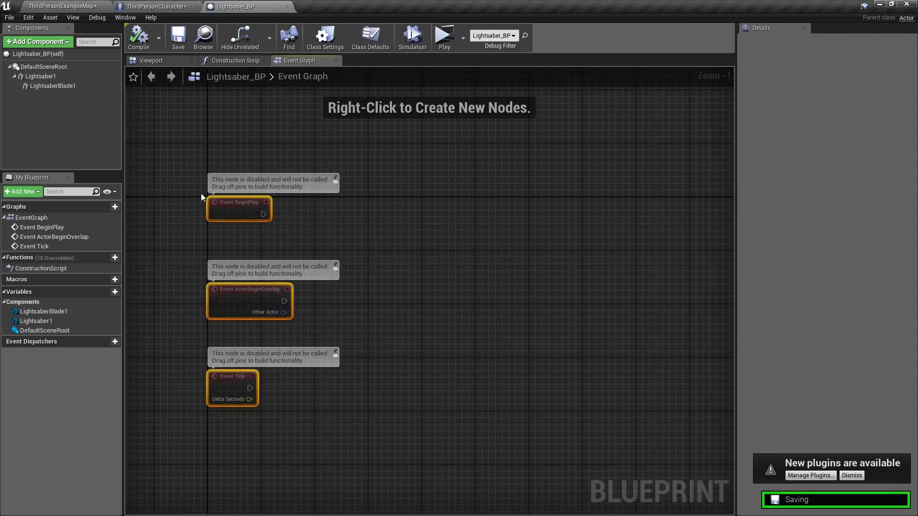
right_click_drag(297, 228, 328, 221)
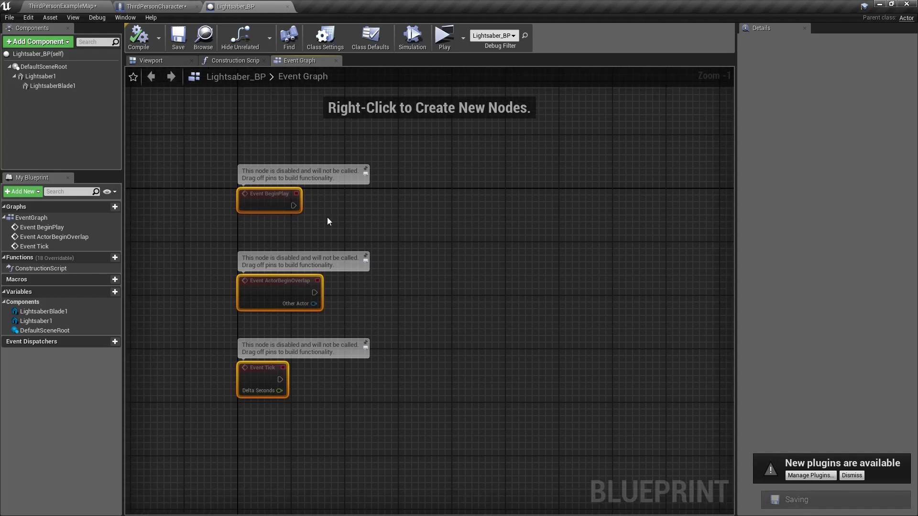
key("Delete")
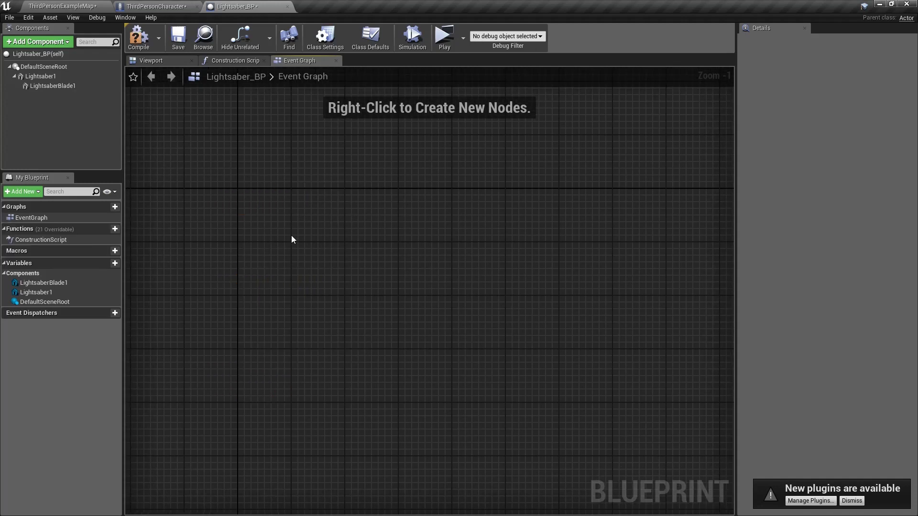
right_click(253, 233)
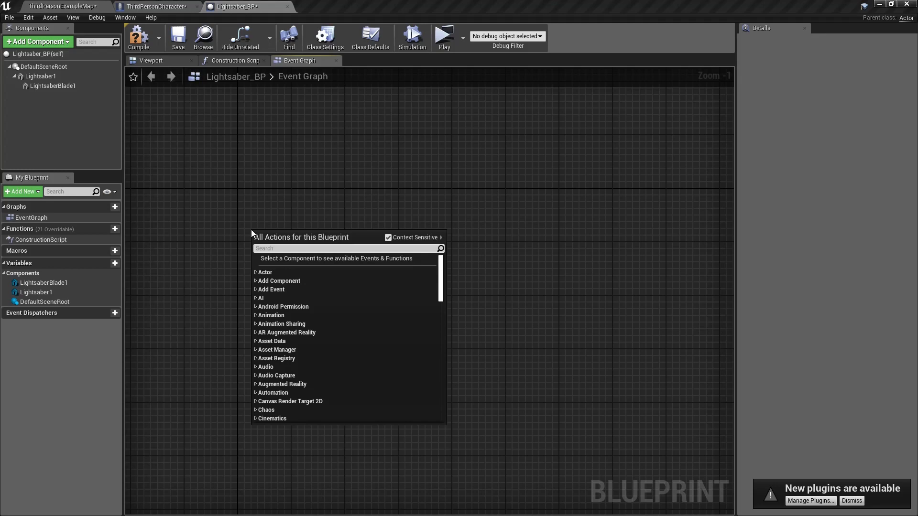
type("draw")
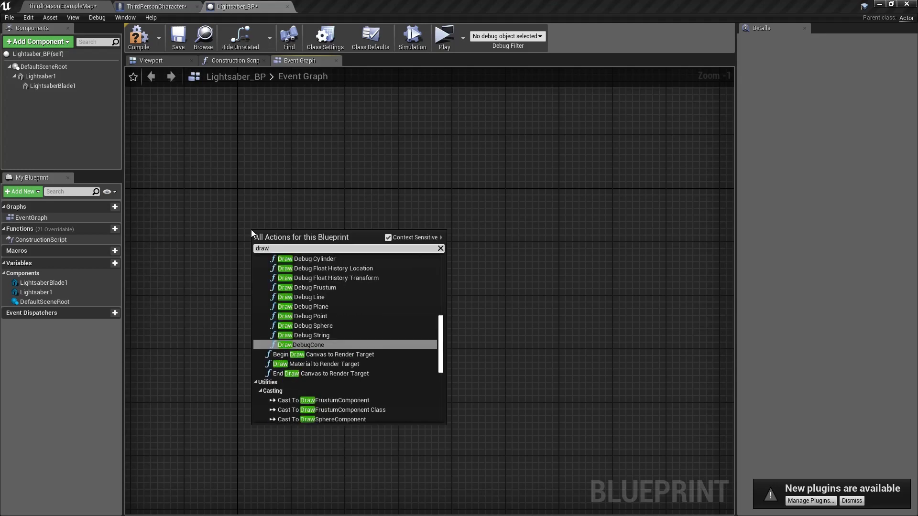
type("weapon")
key("Return")
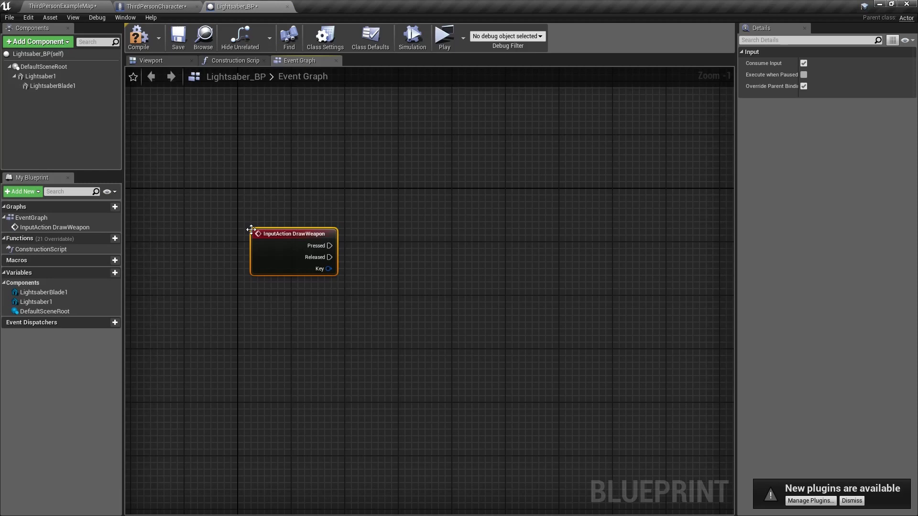
key("Delete")
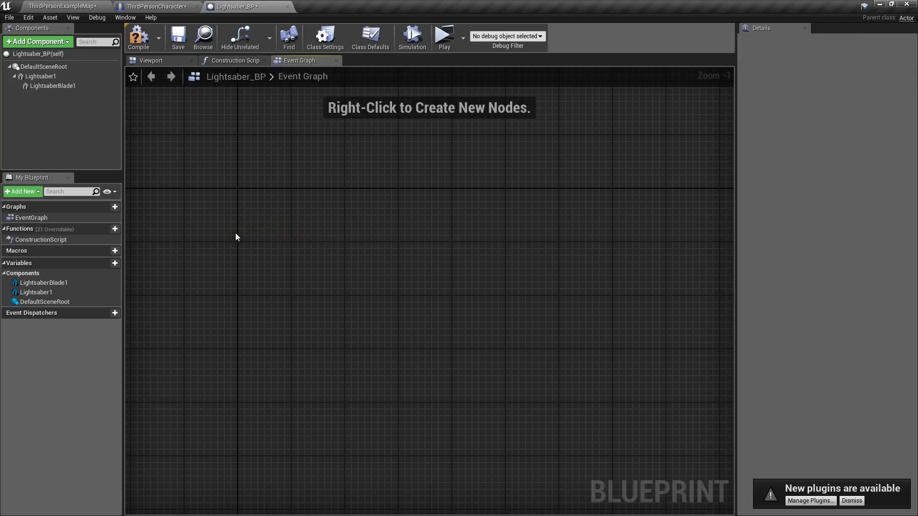
Add a custom event named ActivateWeapon and place it near the graph's origin.
right_click(235, 234)
type("cu")
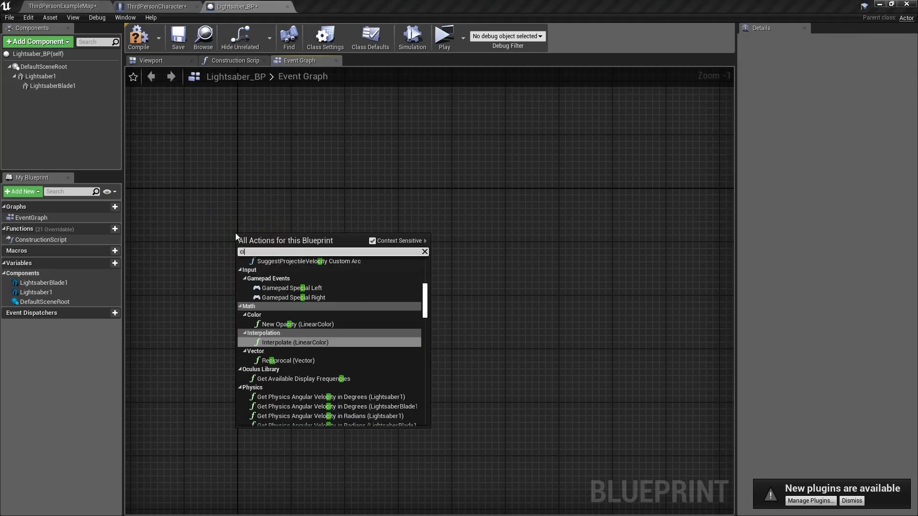
type("st")
key("Return")
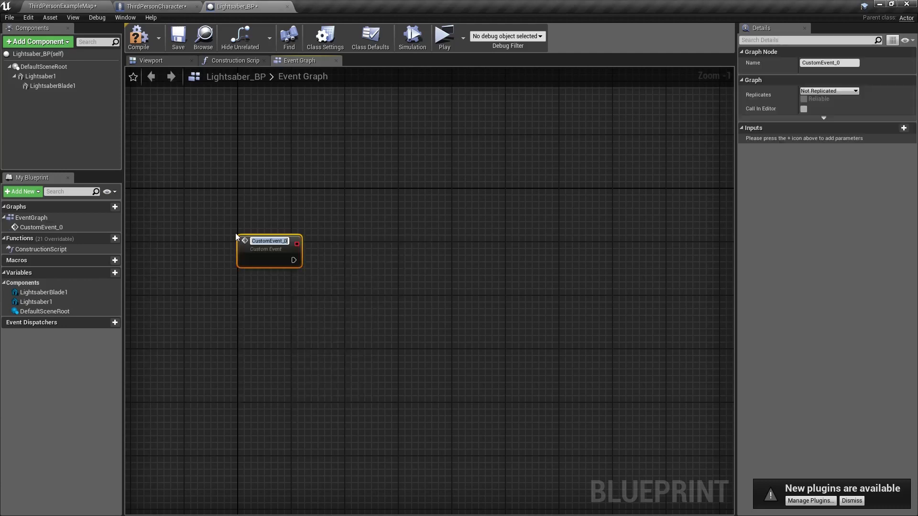
type("Draw")
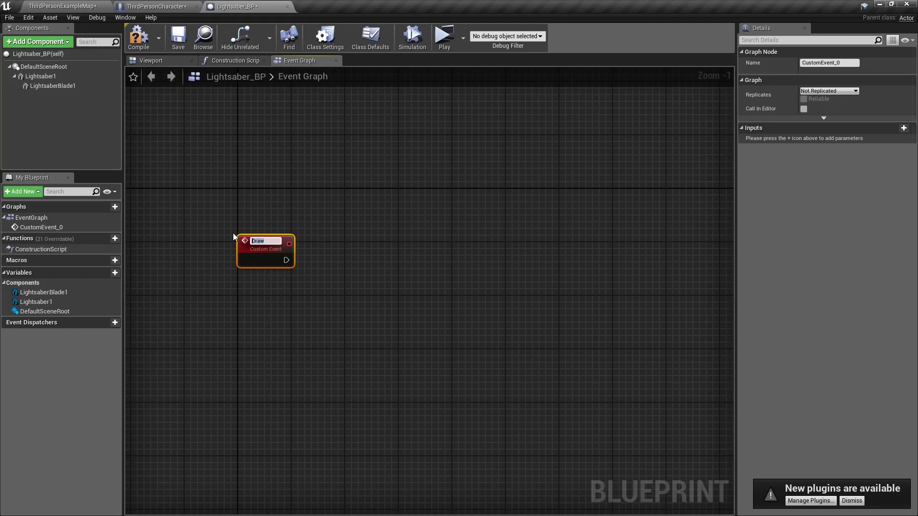
type("ActivateWeapon")
key("Return")
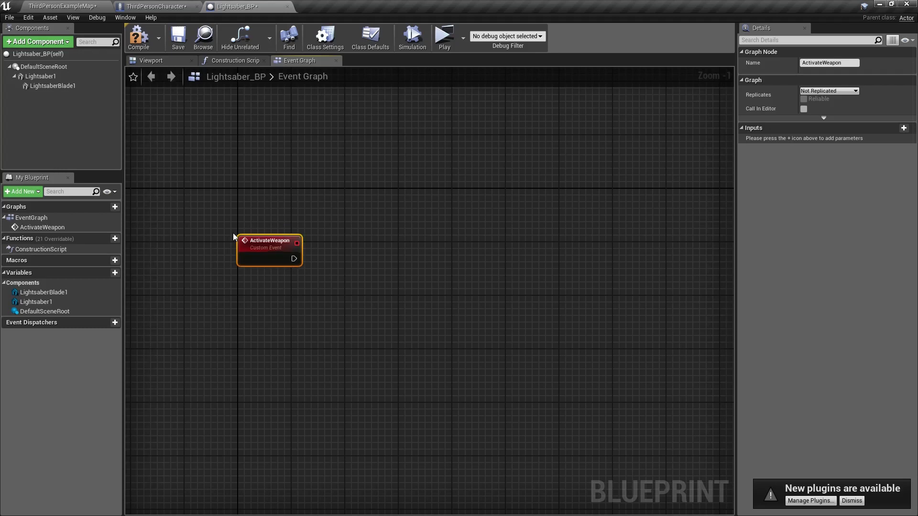
left_click_drag(252, 240, 197, 207)
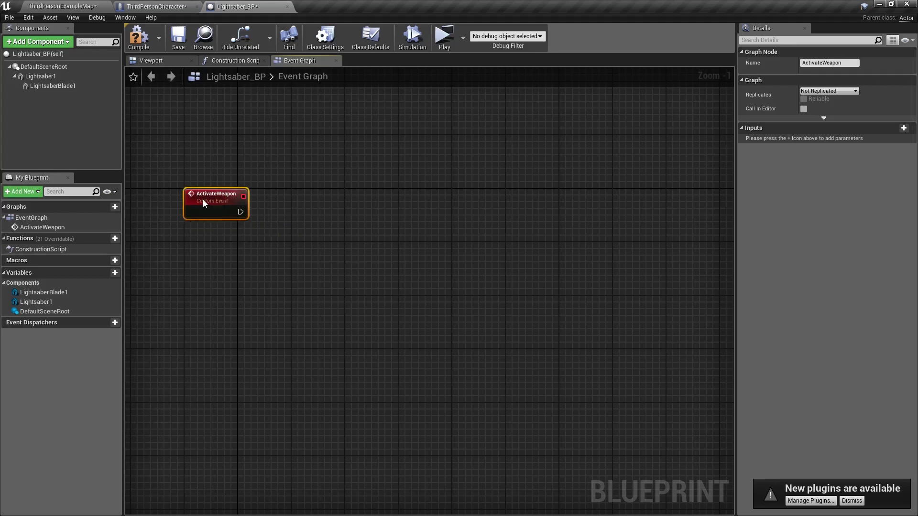
Add a second custom event named DeactivateWeapon and align it below the ActivateWeapon event.
scroll(221, 222, "up", 1)
right_click_drag(223, 226, 246, 300)
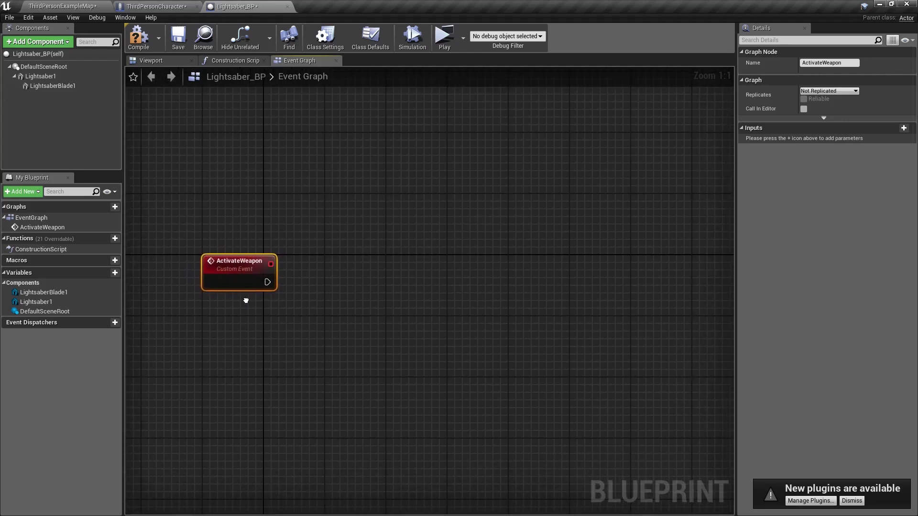
right_click(217, 354)
type("custo")
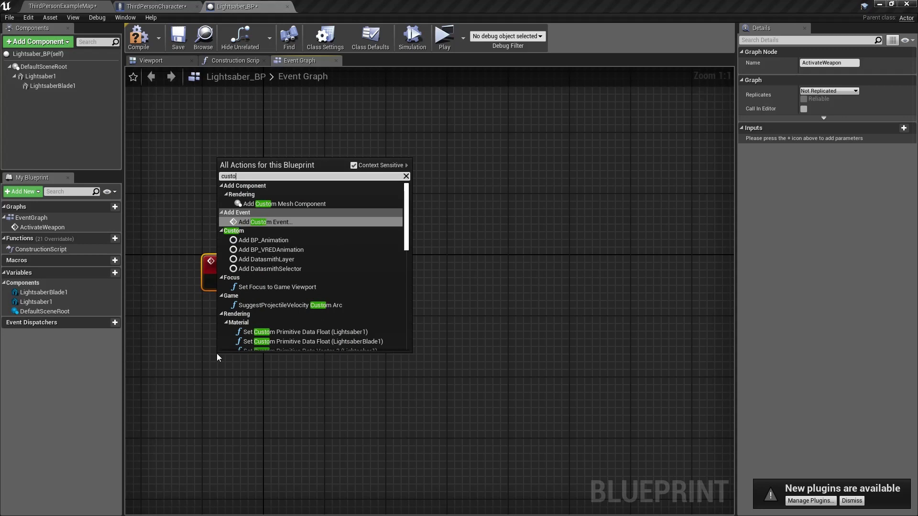
key("Return")
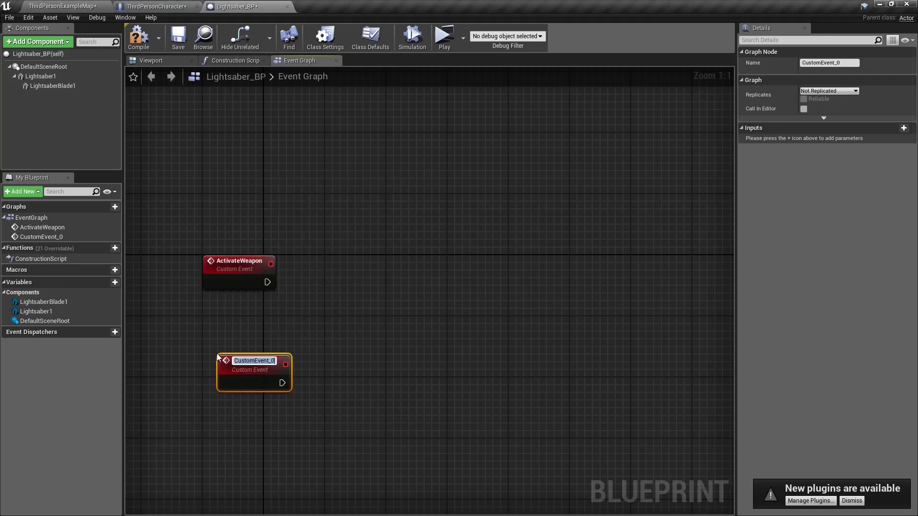
type("Deactiv")
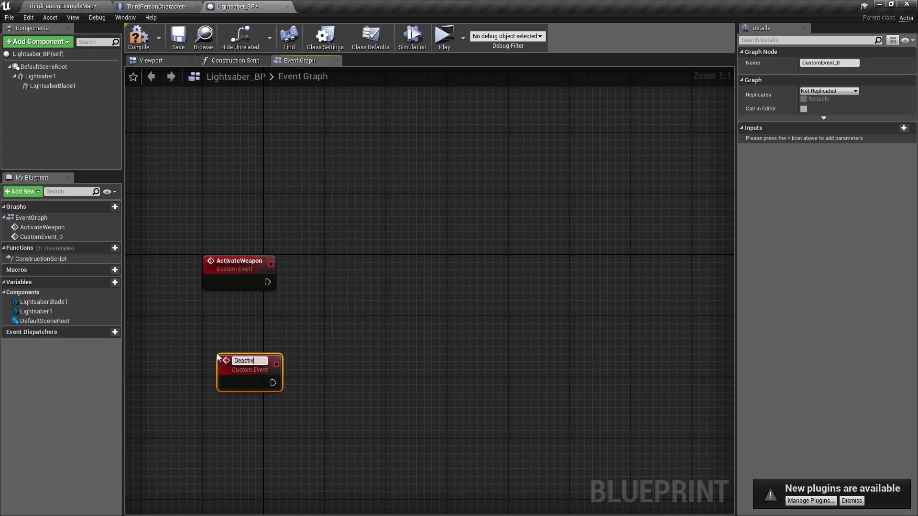
type("ateWeapon")
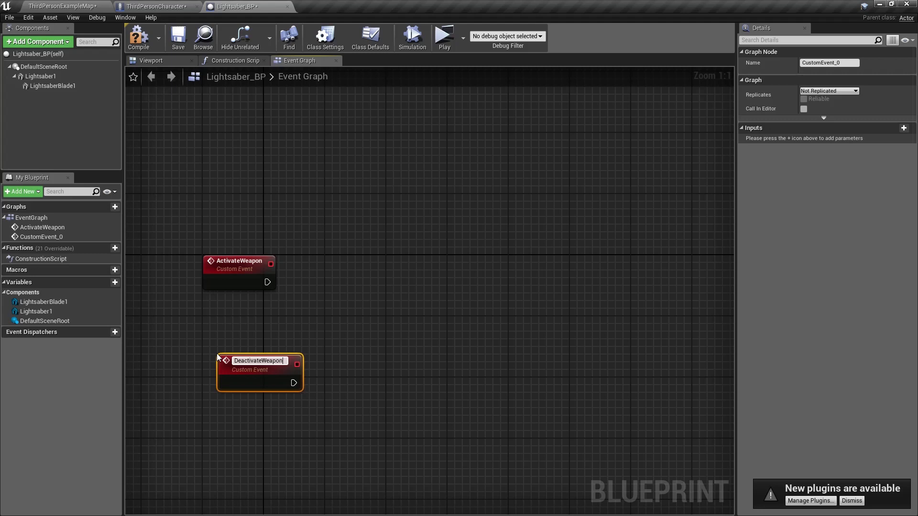
key("Return")
left_click_drag(225, 365, 231, 385)
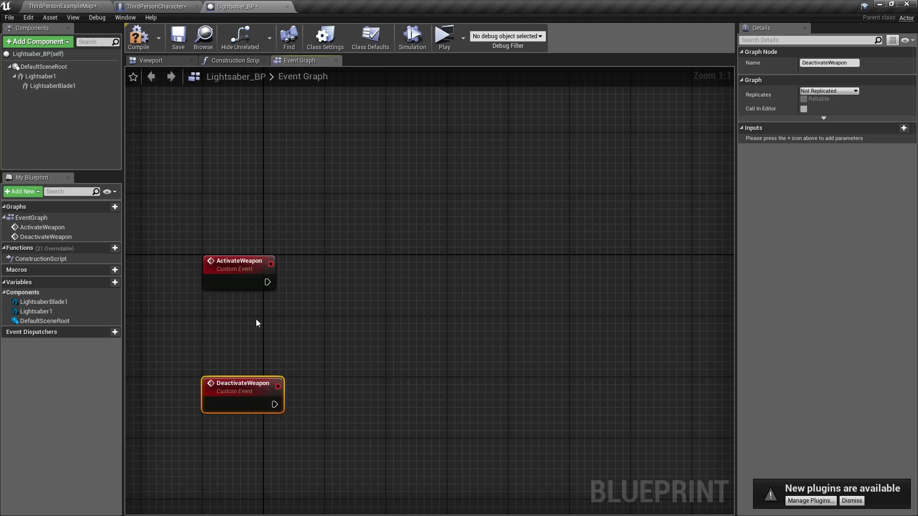
Create a Boolean variable named WeaponIsDrawn? in the lightsaber blueprint.
right_click_drag(256, 319, 200, 298)
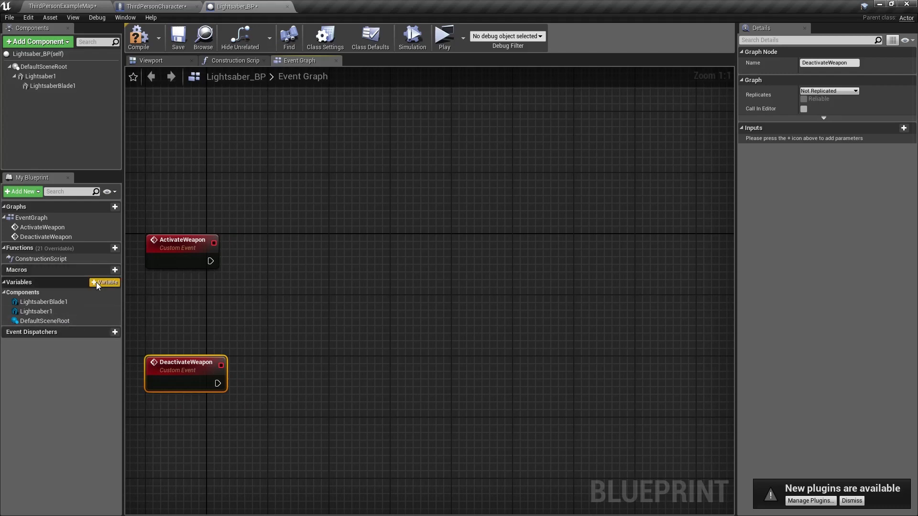
left_click(97, 282)
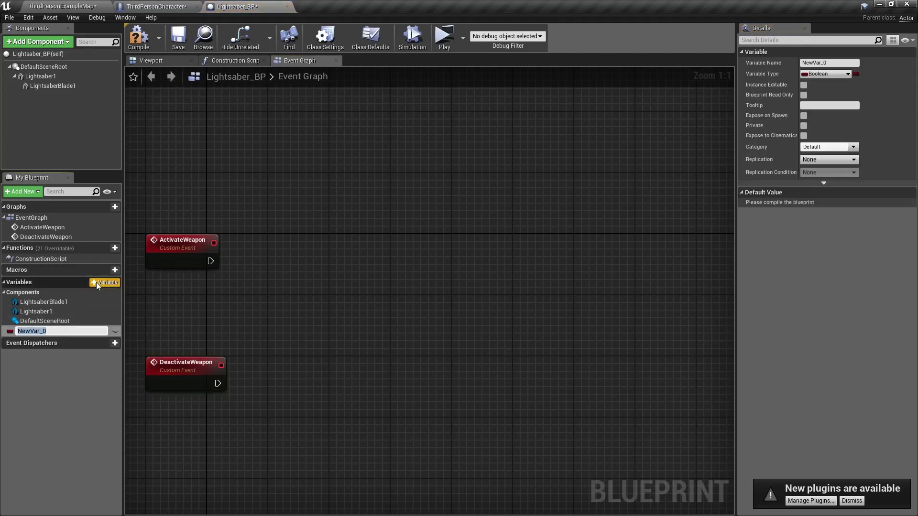
type("WeaponIsDrawn?>")
key("Return")
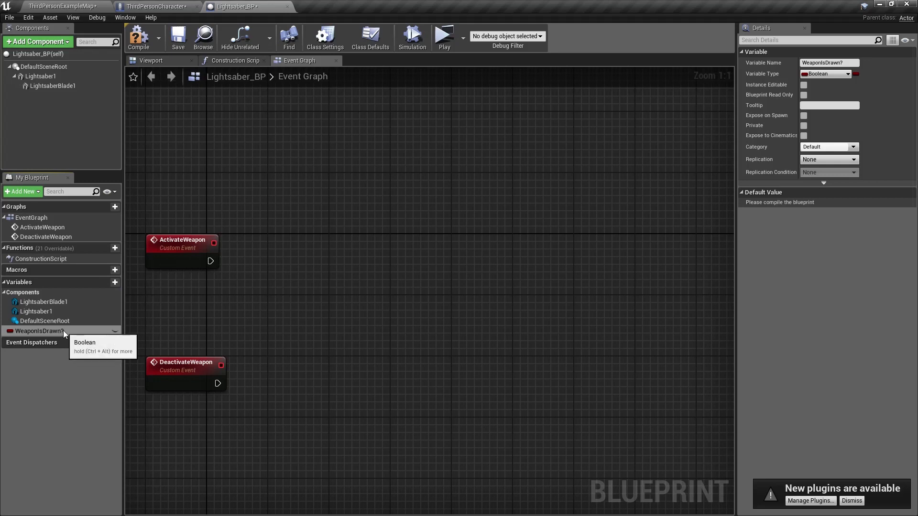
Add a Set WeaponIsDrawn? node after the ActivateWeapon event and set its value to true.
left_click_drag(63, 331, 264, 262)
left_click(271, 265)
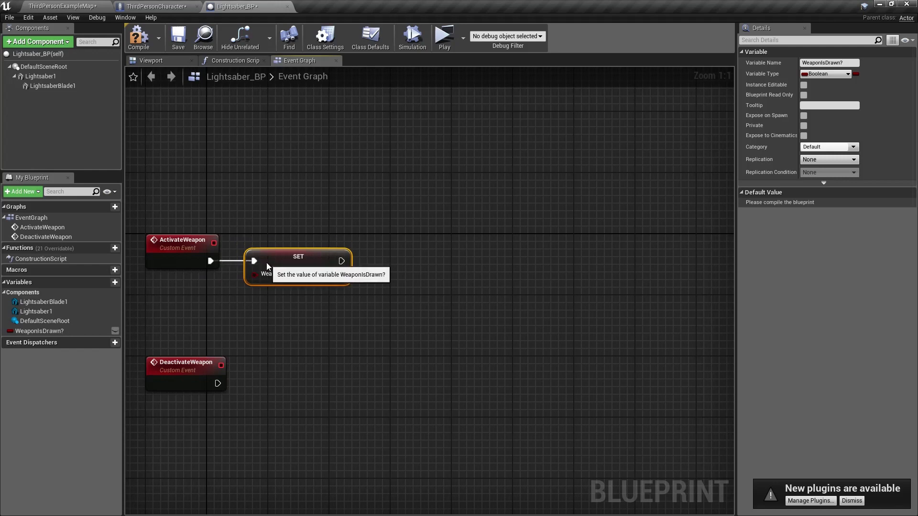
left_click(315, 276)
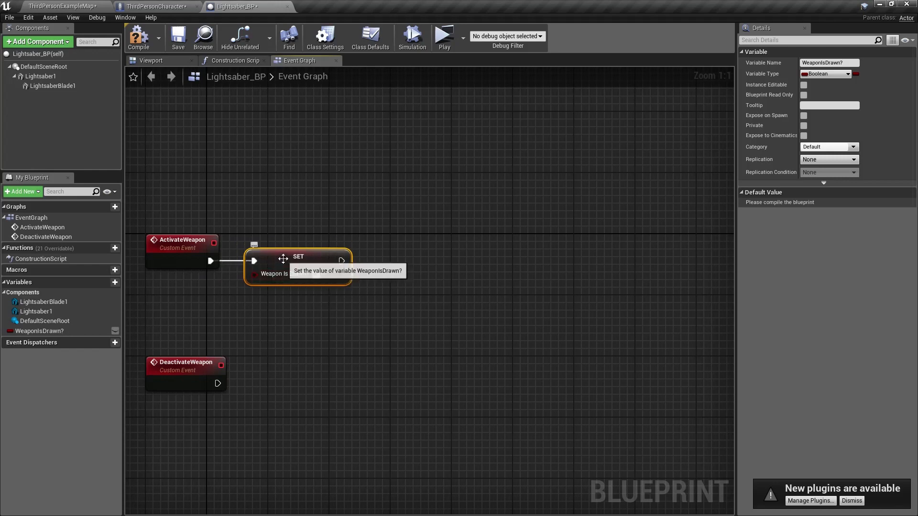
Duplicate the Set WeaponIsDrawn? node, set the copy to false, connect it to DeactivateWeapon, and align both Set nodes beside their events.
key("ctrl+c")
key("ctrl+v")
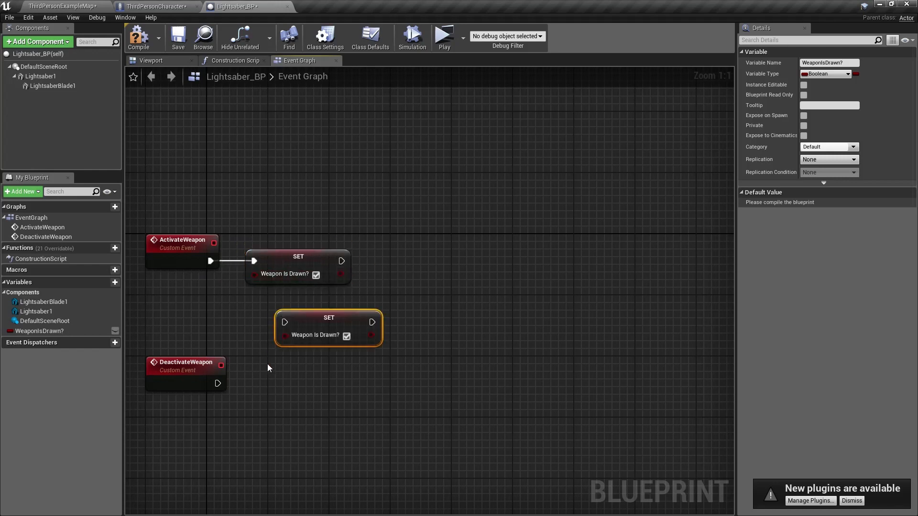
left_click(346, 336)
mouse_move(285, 322)
left_mouse_down()
mouse_move(219, 400)
mouse_move(217, 384)
left_mouse_up()
left_click_drag(313, 314, 274, 373)
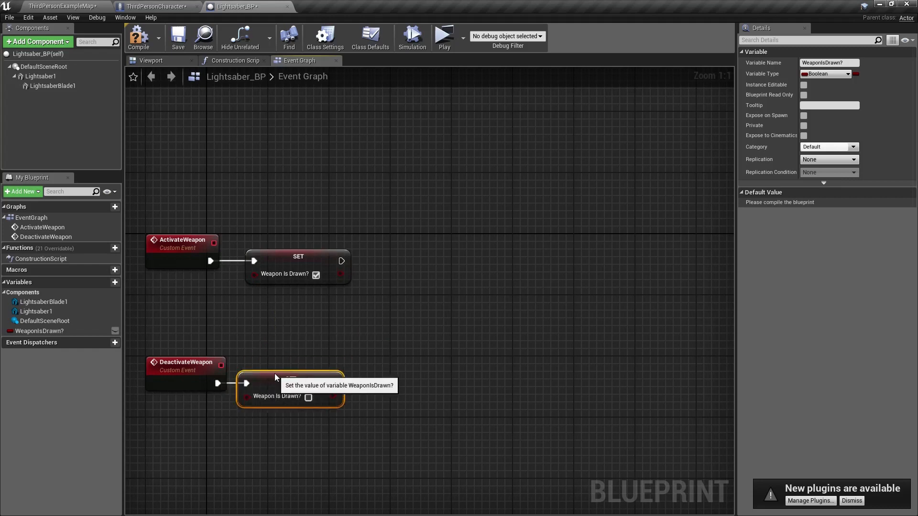
left_click(280, 252)
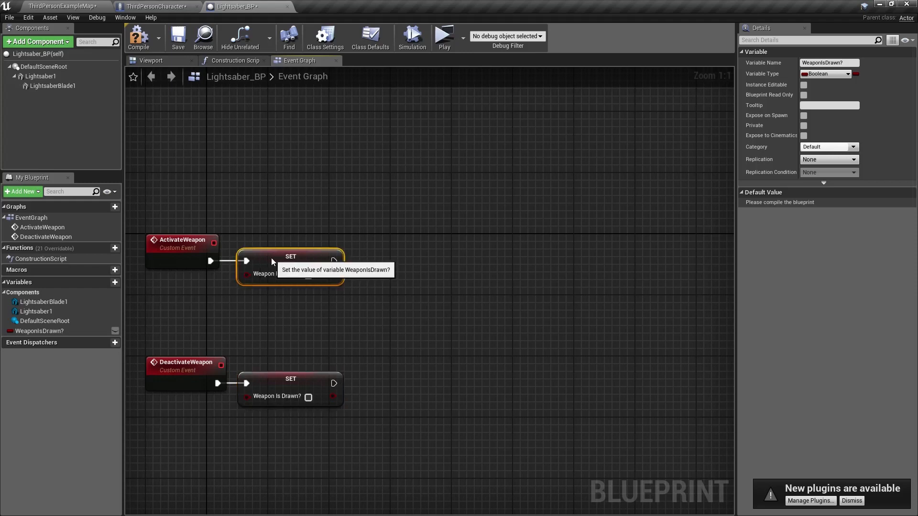
Add a Play Sound at Location node after ActivateWeapon's Set WeaponIsDrawn? node and line it up with the execution wire.
right_click_drag(297, 291, 203, 310)
scroll(239, 311, "down", 1)
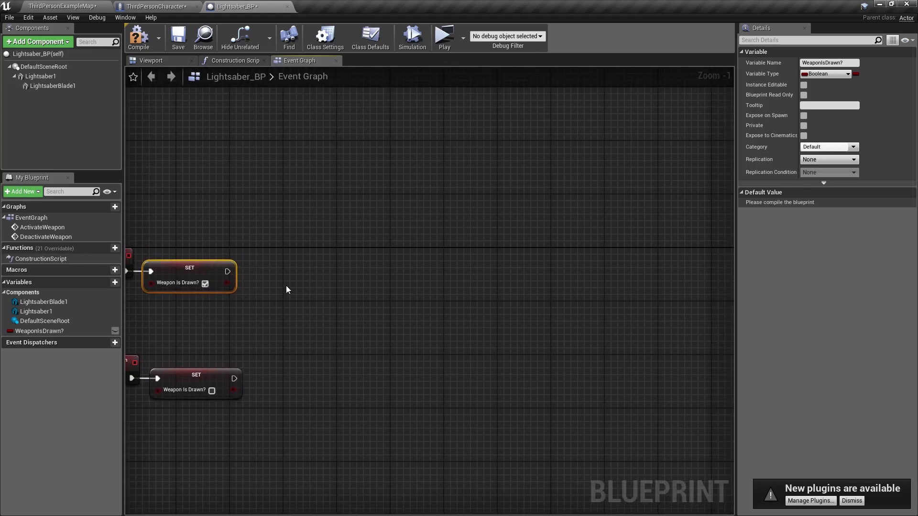
left_click_drag(226, 272, 339, 271)
type("playso")
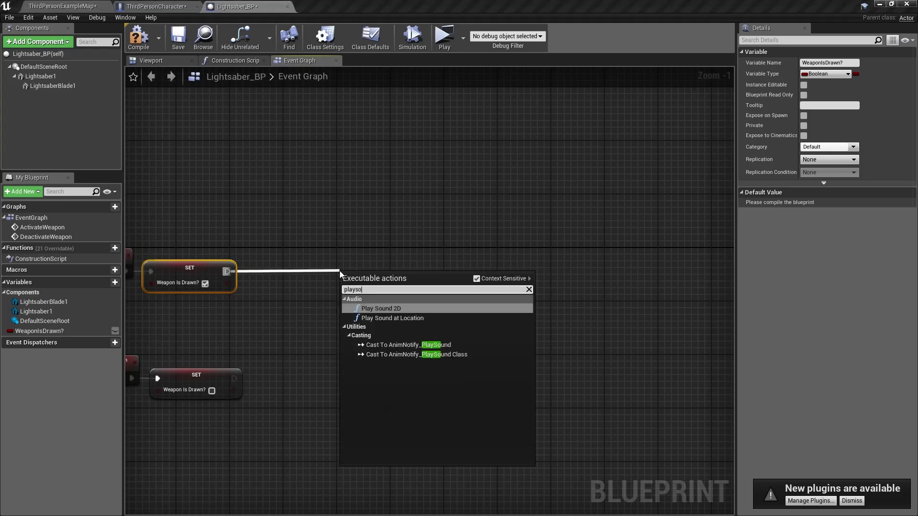
type("und")
key("Down")
key("Return")
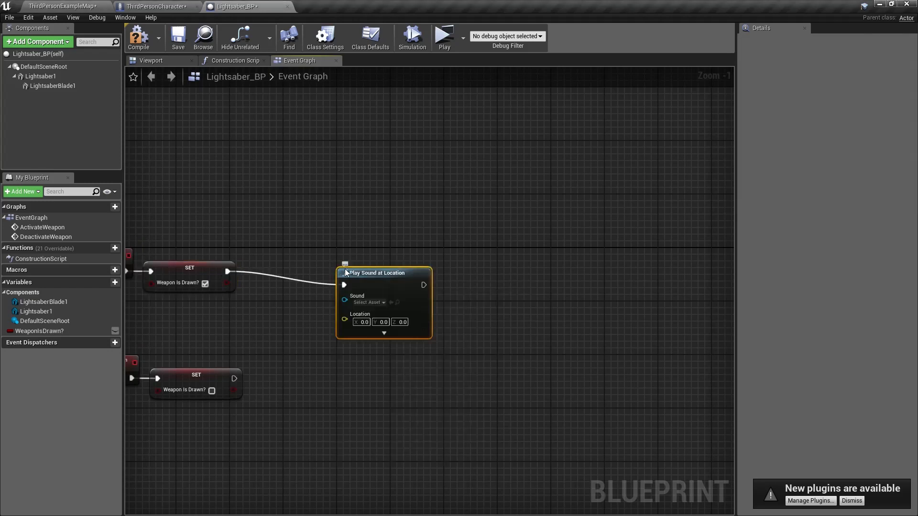
left_click_drag(377, 284, 391, 271)
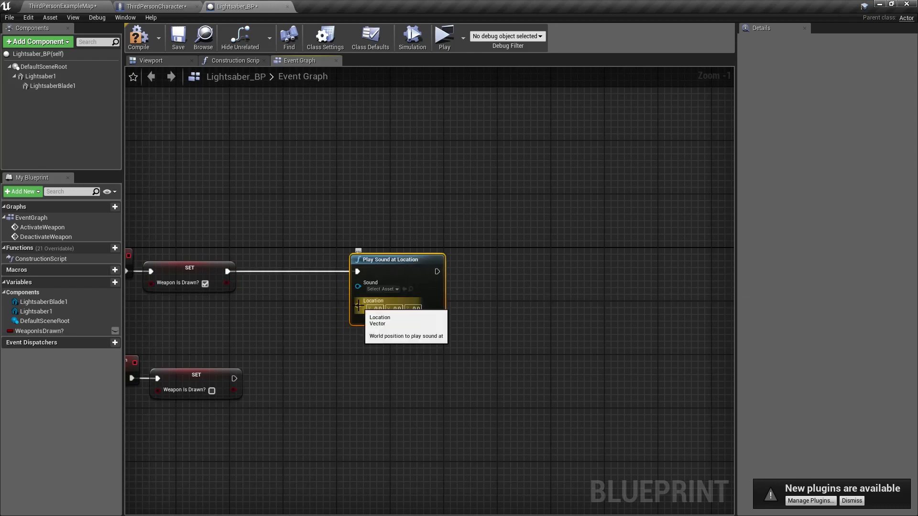
Feed the Play Sound at Location node's Location input from a new GetActorLocation node placed beside it.
left_click_drag(358, 305, 272, 310)
type("ge")
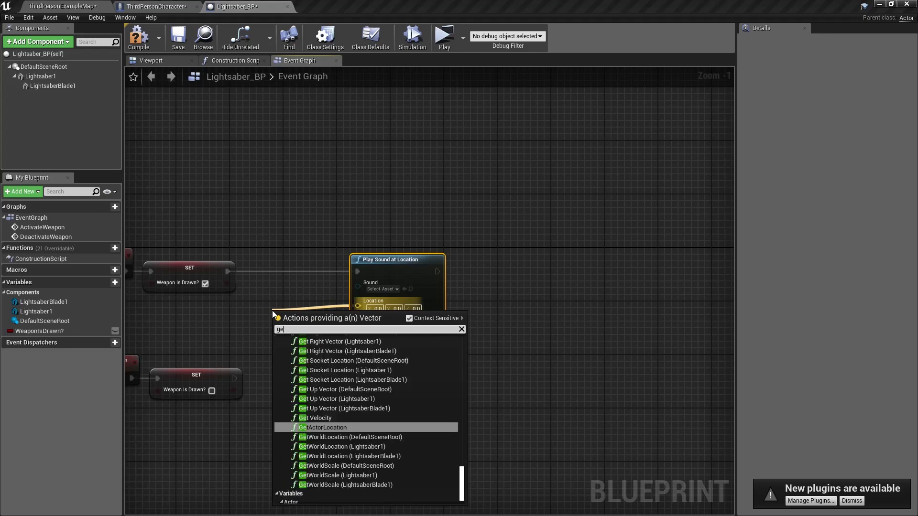
type("tactorloc")
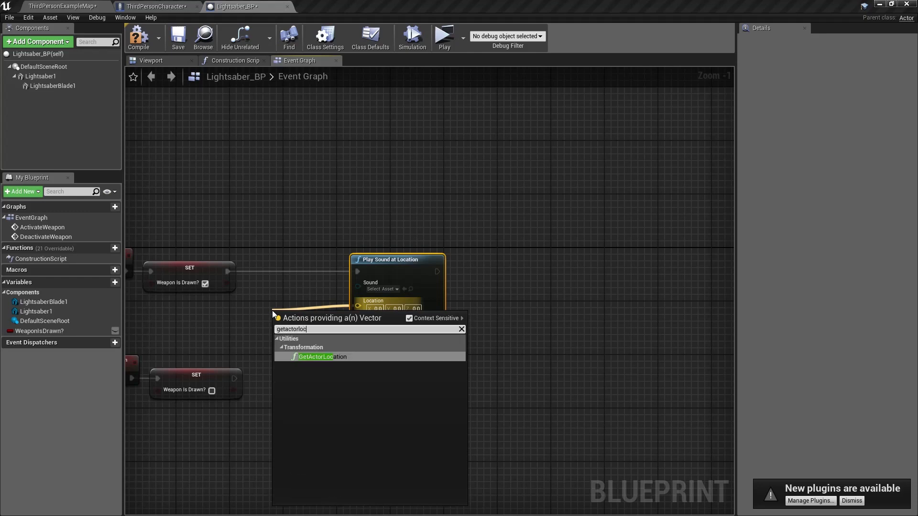
key("Return")
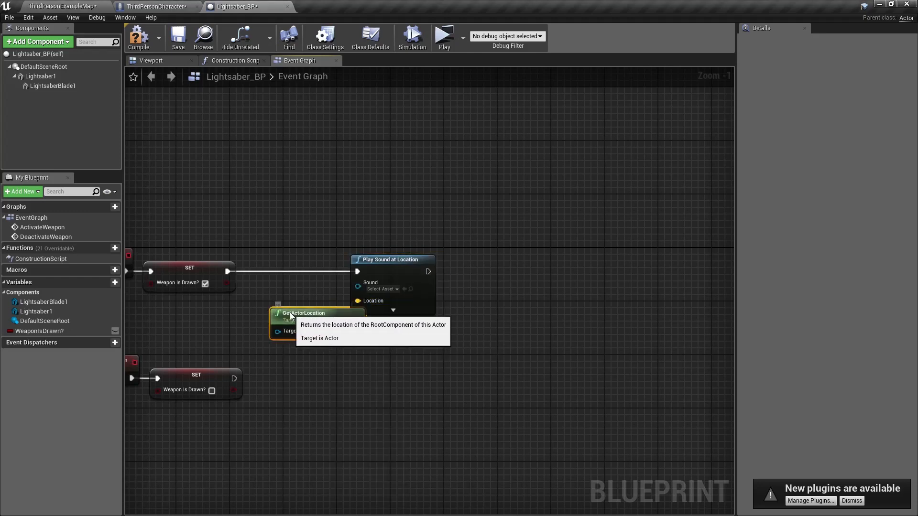
left_click_drag(328, 319, 296, 306)
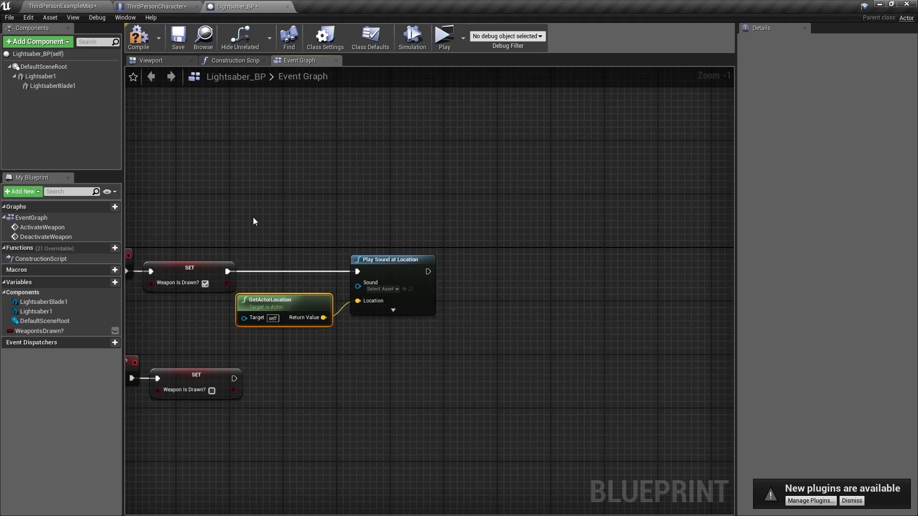
Open the LightsaberTutorial/SFX folder in the level editor and enlarge the Content Browser to browse its sounds.
scroll(370, 330, "up", 1)
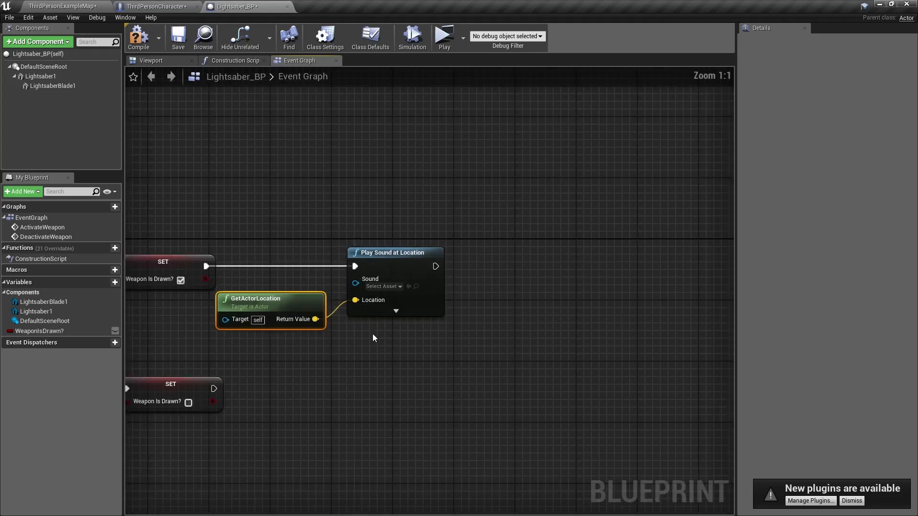
right_click_drag(372, 334, 324, 316)
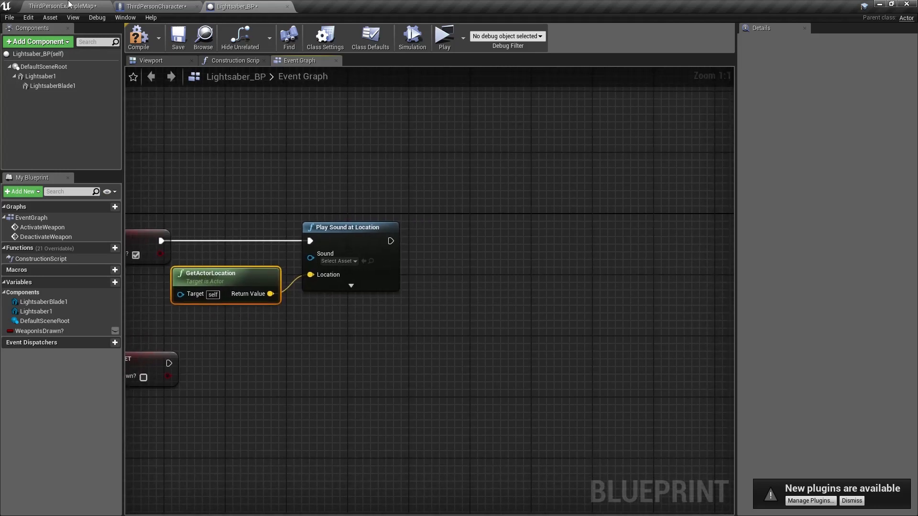
left_click(68, 3)
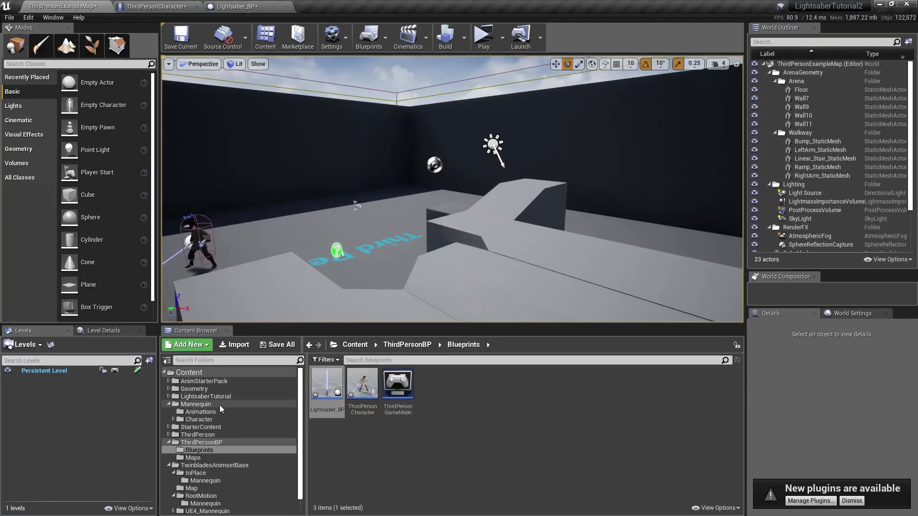
left_click(168, 396)
left_click(190, 419)
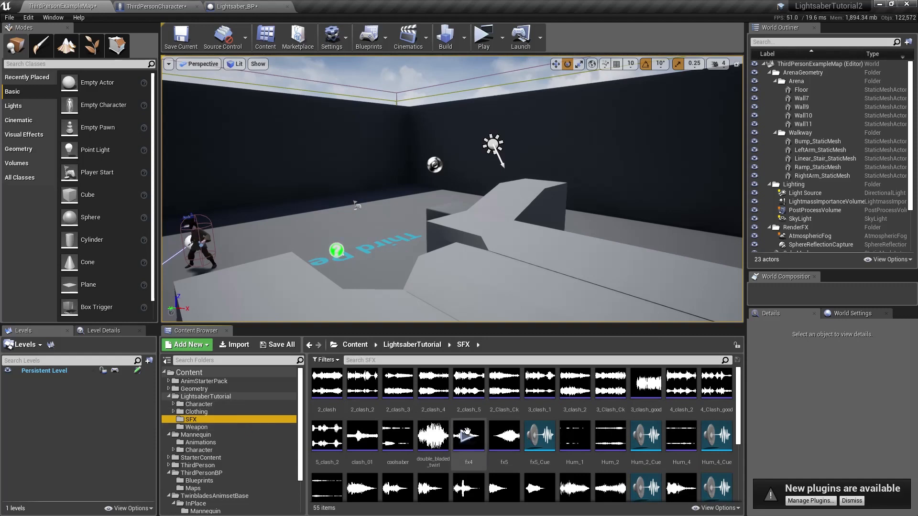
left_click_drag(446, 324, 446, 267)
scroll(569, 459, "down", 3)
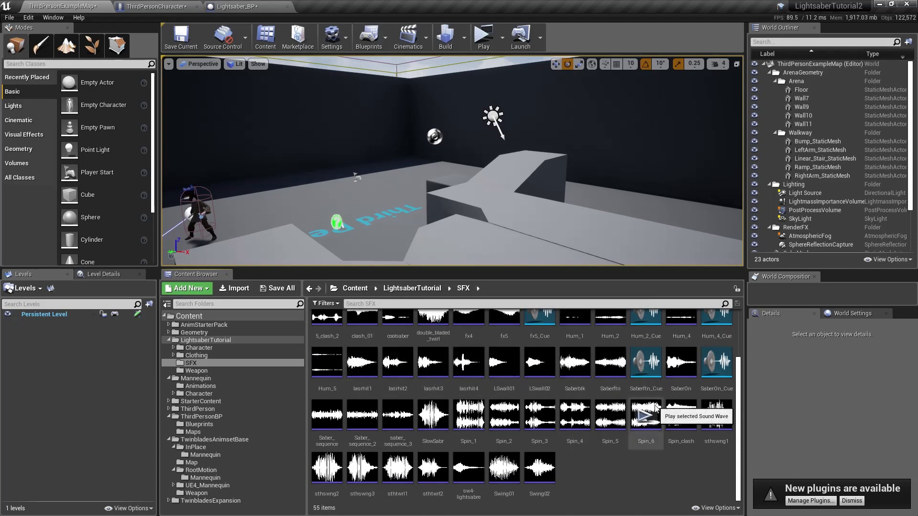
Select the SaberOn_Cue asset and assign it as the sound of Lightsaber_BP's Play Sound at Location node.
left_click(714, 367)
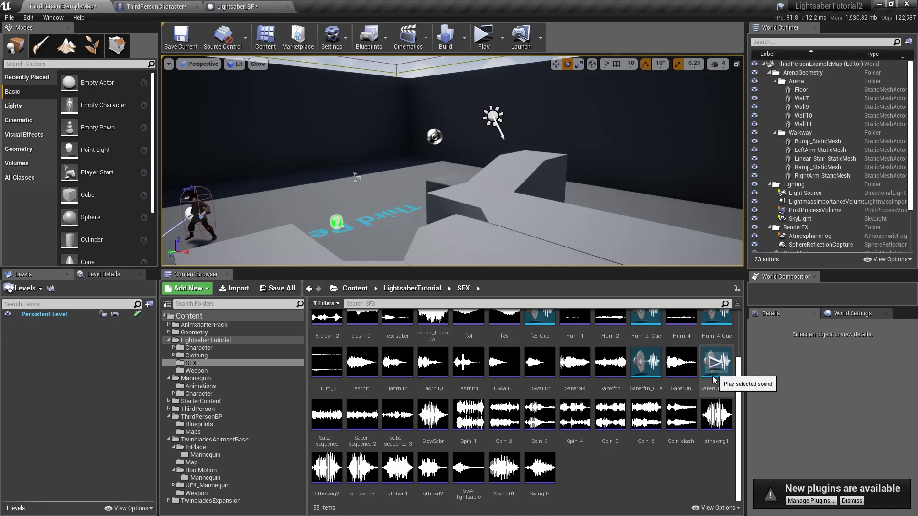
left_click(714, 380)
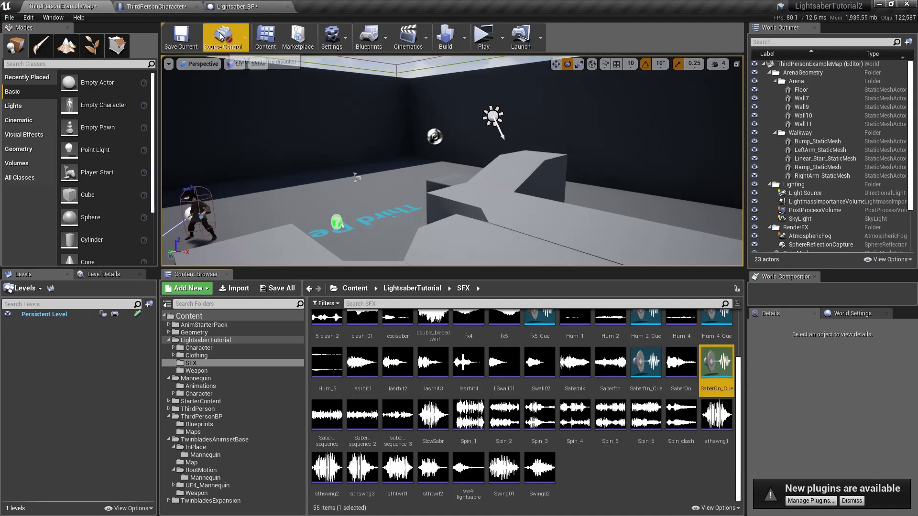
left_click(233, 7)
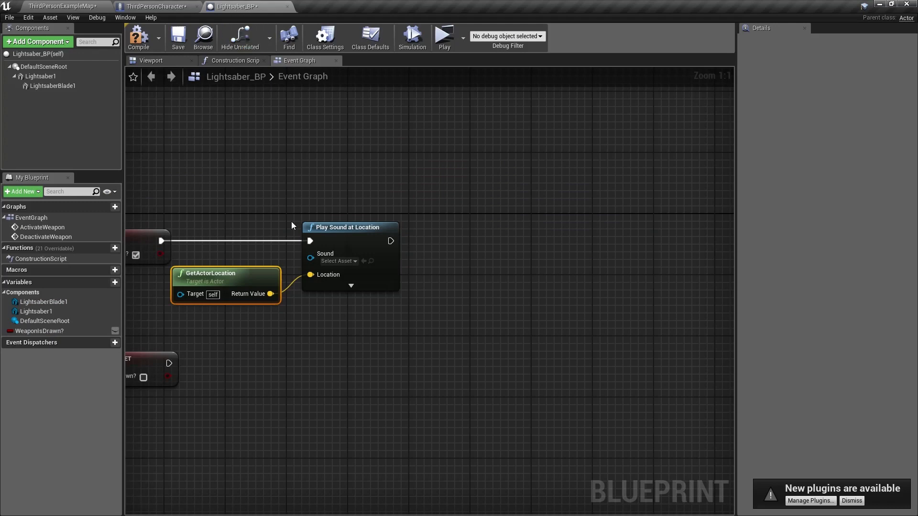
left_click(364, 262)
Expand the Play Sound at Location node's advanced inputs and check which assets are available for Attenuation Settings.
left_click(351, 285)
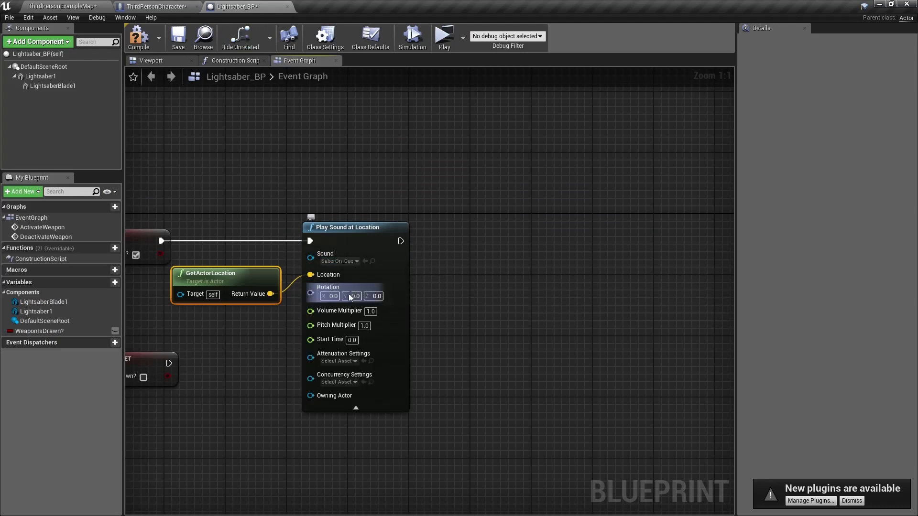
left_click(344, 361)
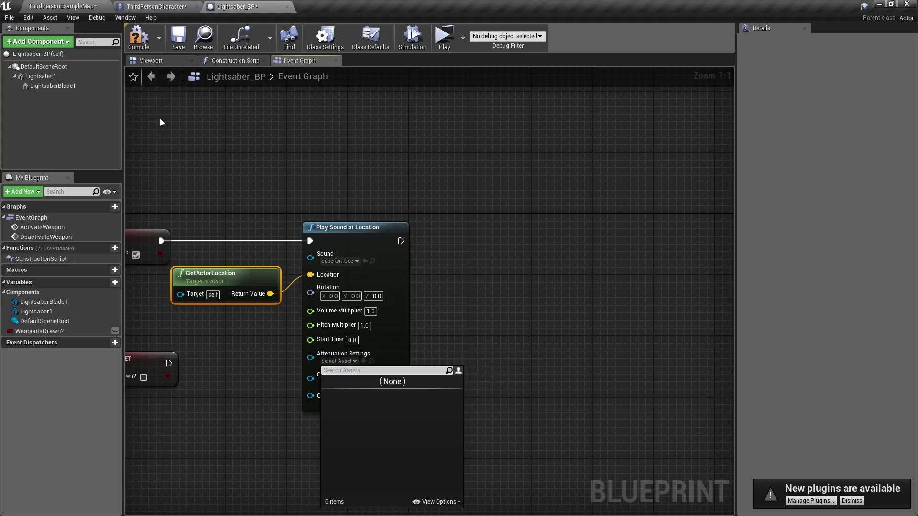
left_click(249, 365)
Switch back to the ThirdPersonExampleMap editor and try to dismiss the new plugins notification.
left_click(62, 6)
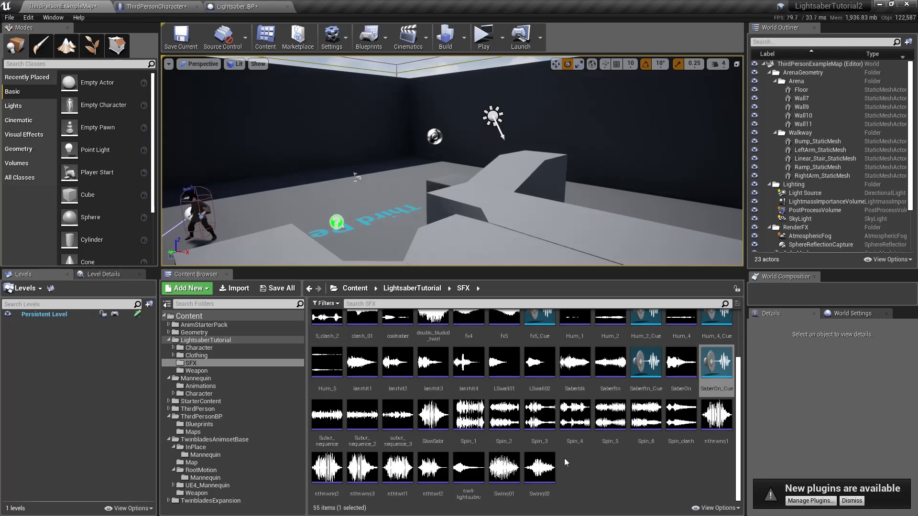
right_click(588, 477)
mouse_move(616, 458)
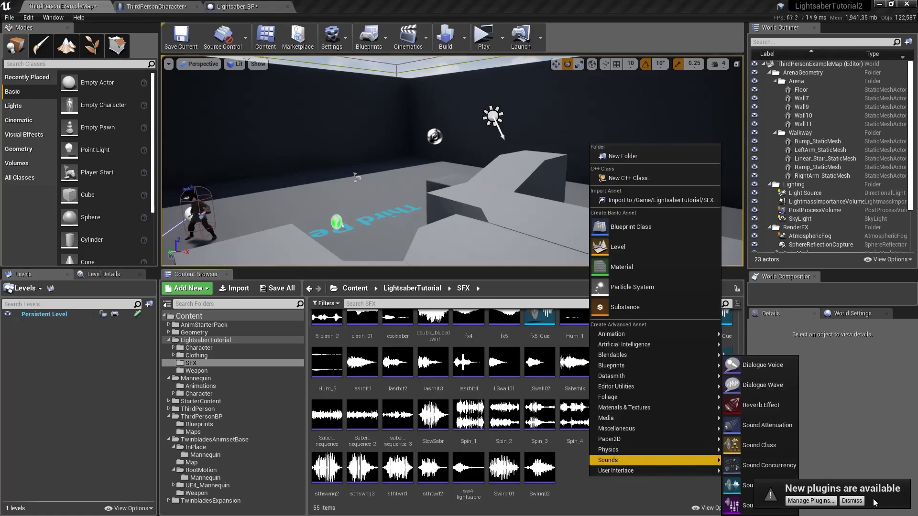
left_click(853, 501)
left_click(853, 502)
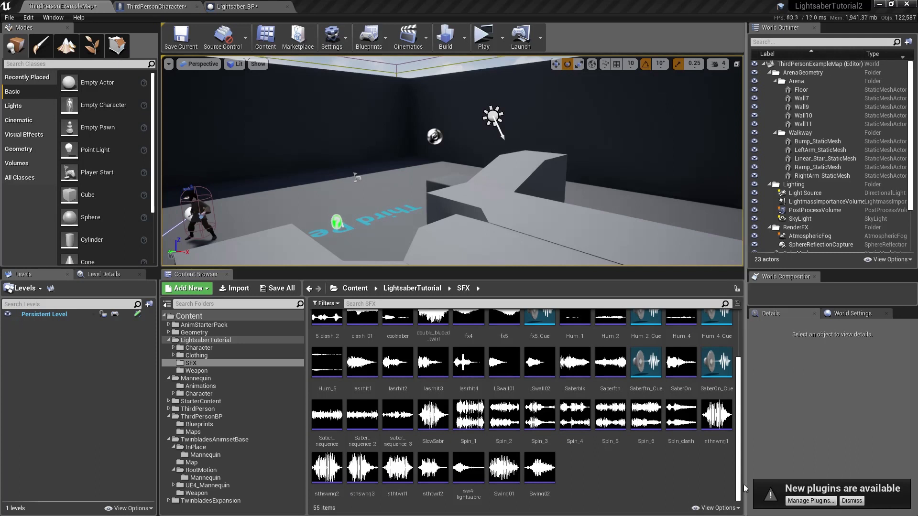
Create a Sound Attenuation asset named EffectAttenuation in the SFX folder.
right_click(590, 481)
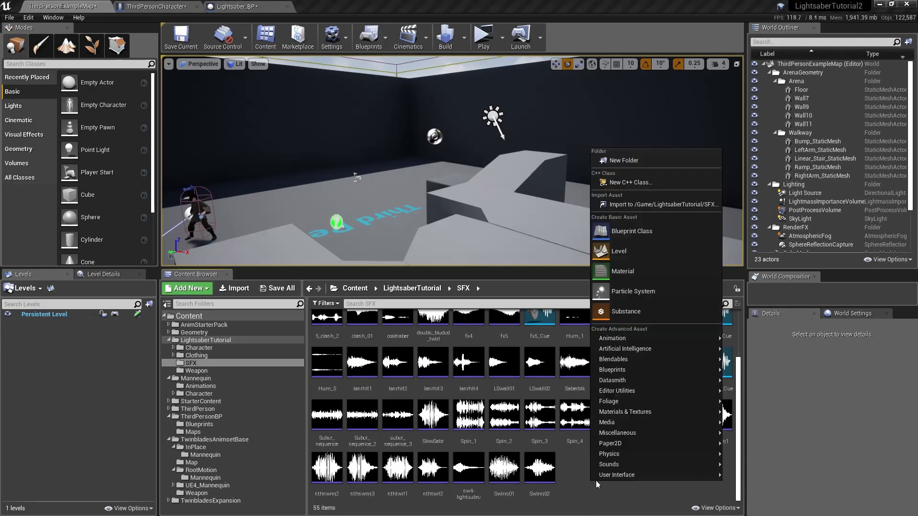
mouse_move(642, 468)
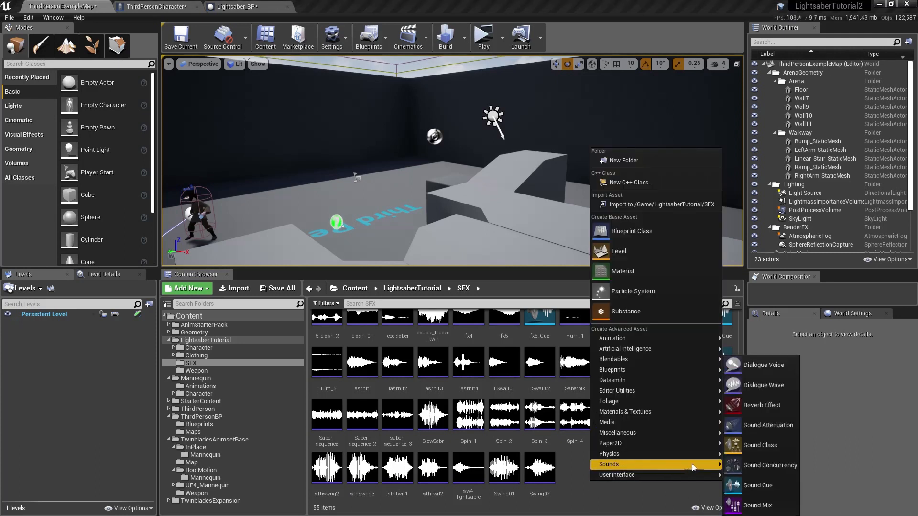
left_click(770, 425)
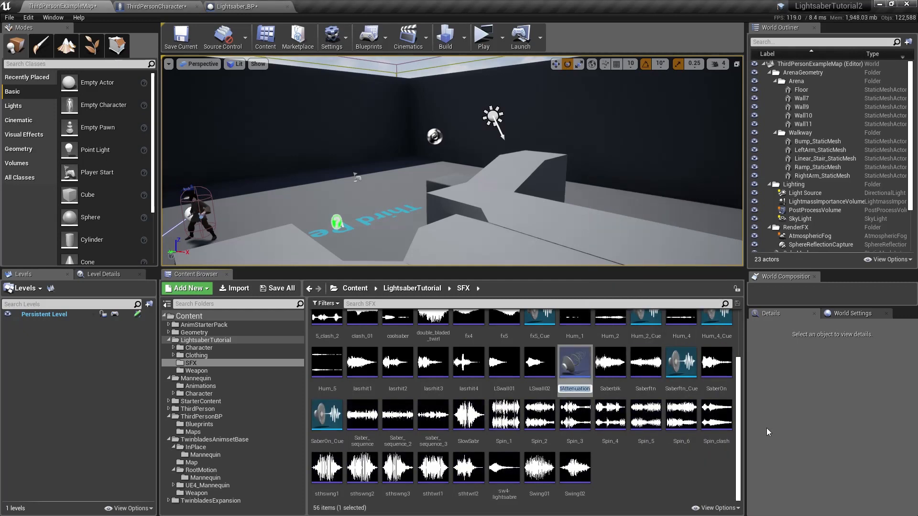
type("EffectA")
type("ttenua")
type("tion")
key("Return")
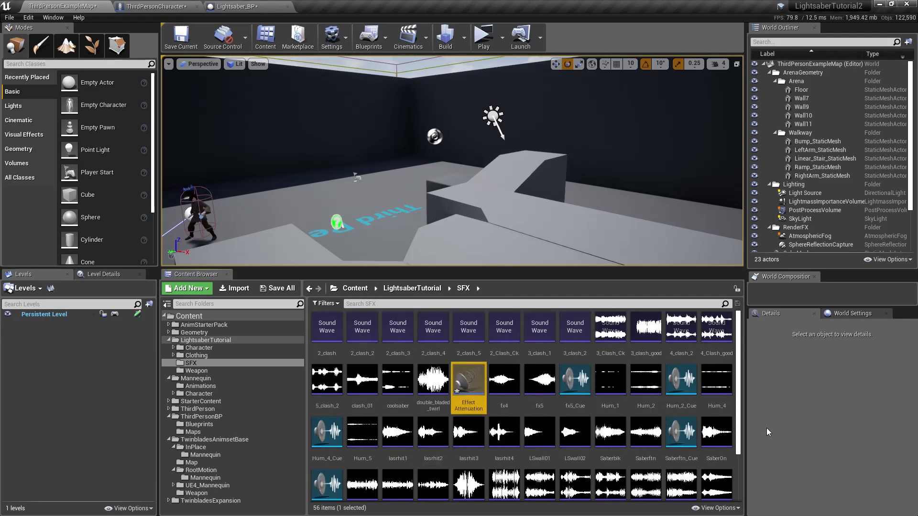
Open EffectAttenuation as a docked editor, then save it with its default settings and close it.
double_click(467, 385)
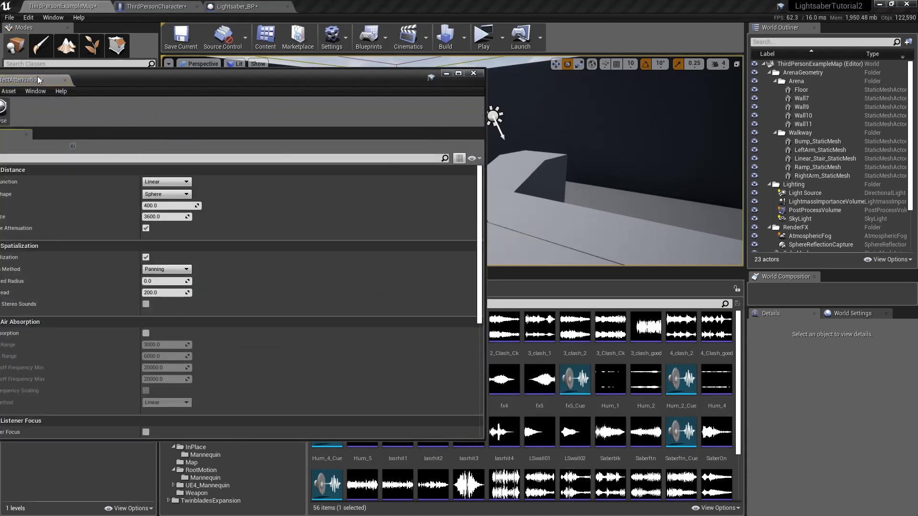
left_click_drag(38, 80, 345, 5)
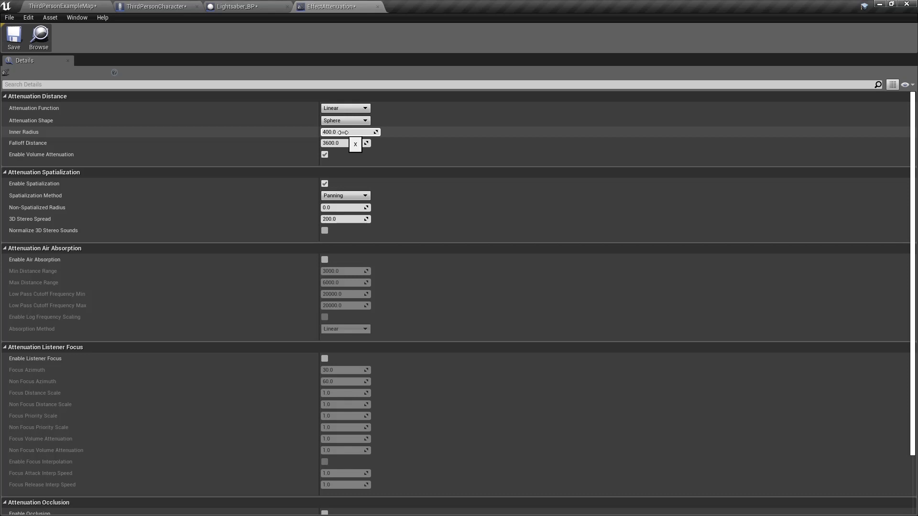
left_click(14, 38)
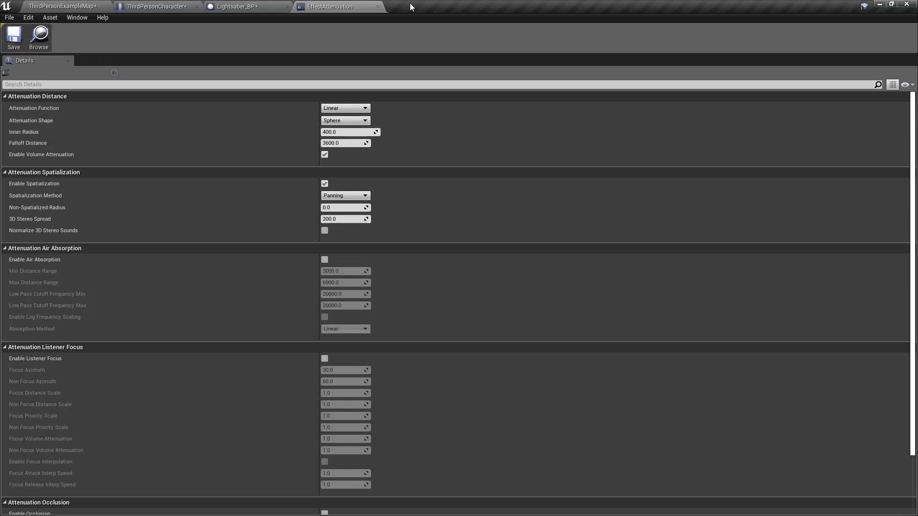
left_click(377, 6)
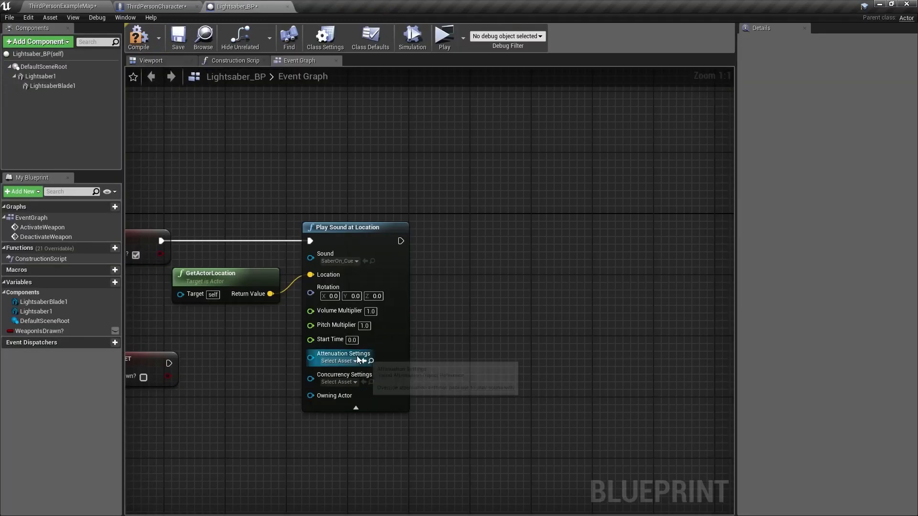
Set the Play Sound at Location node's Attenuation Settings to EffectAttenuation.
left_click(339, 361)
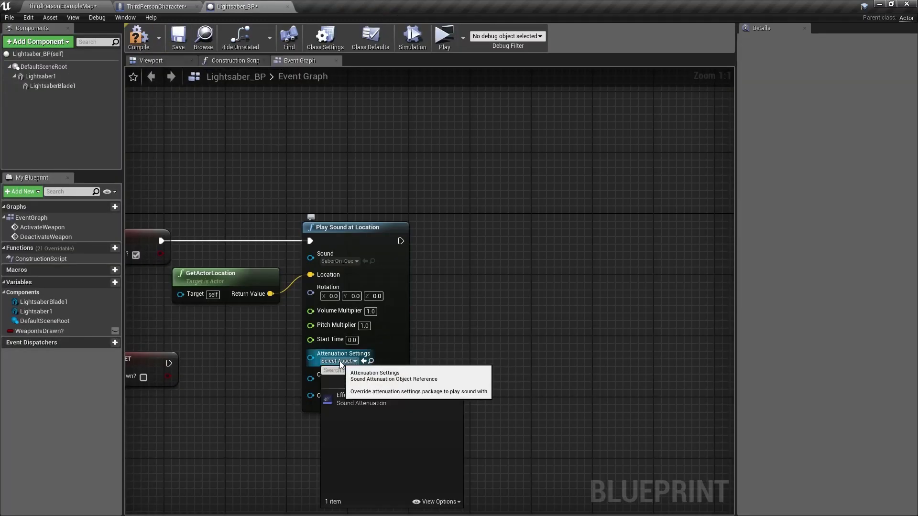
left_click(346, 400)
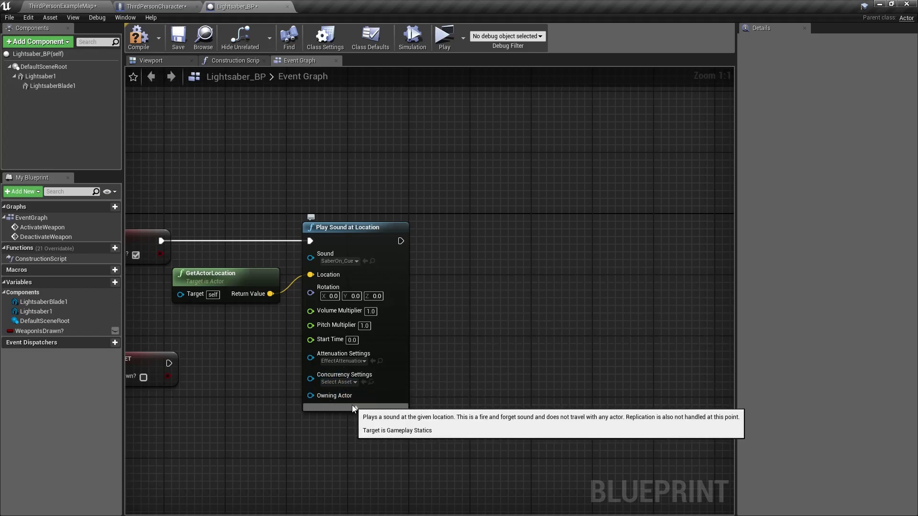
left_click(254, 275)
right_click_drag(256, 280, 274, 248)
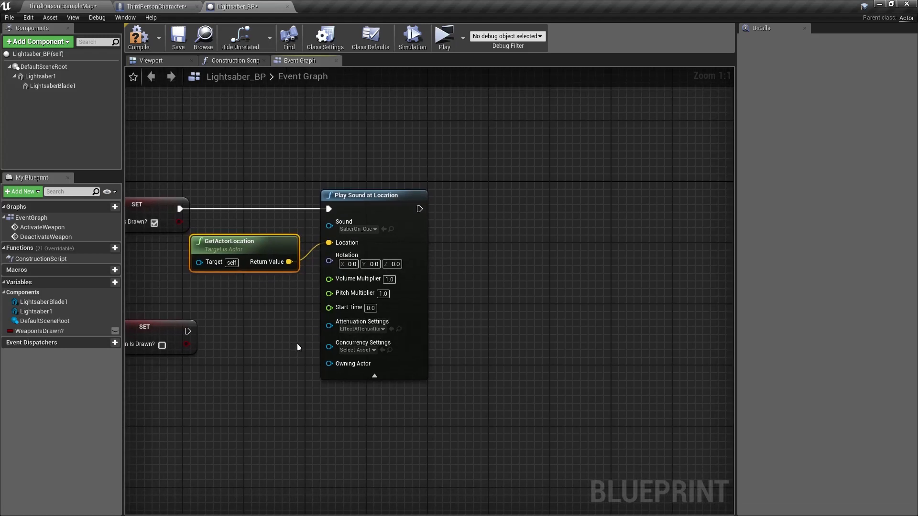
Save the Lightsaber_BP blueprint with its updated Play Sound at Location setup.
right_click_drag(259, 302, 359, 301)
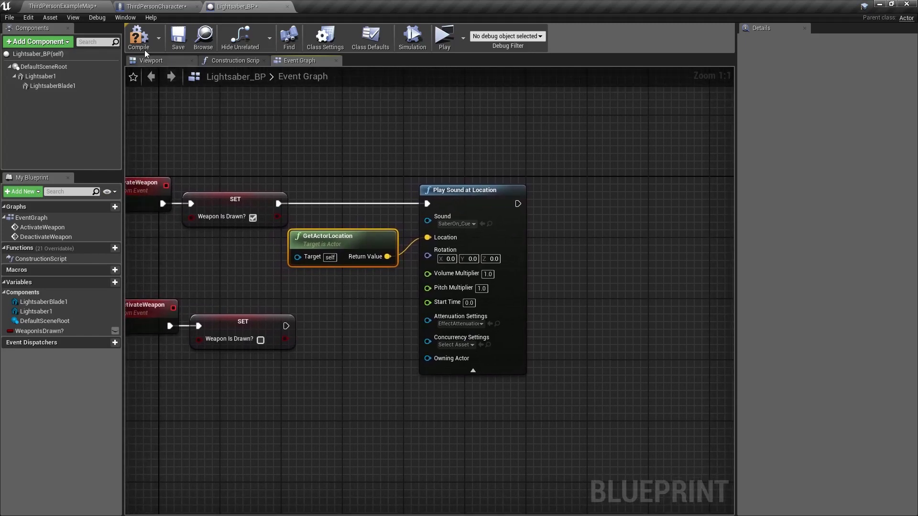
left_click(182, 43)
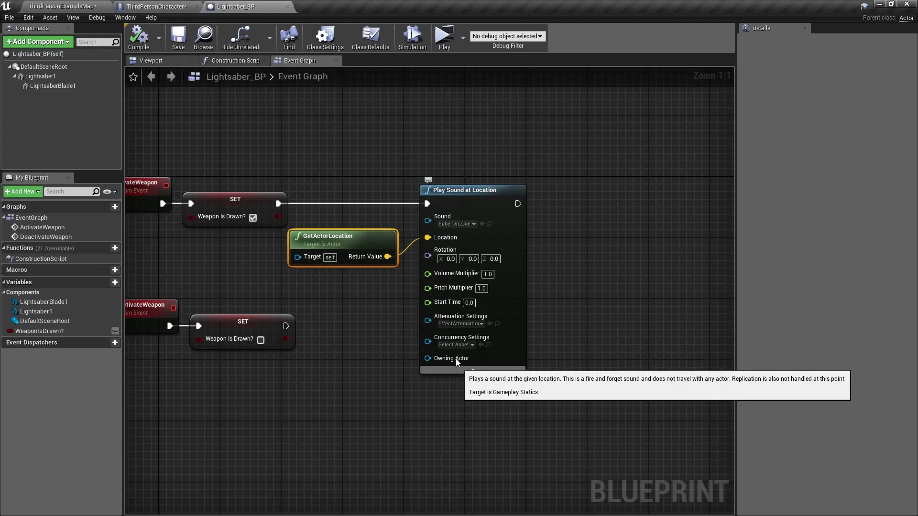
mouse_move(389, 307)
right_mouse_down()
mouse_move(308, 293)
mouse_move(390, 308)
right_mouse_up()
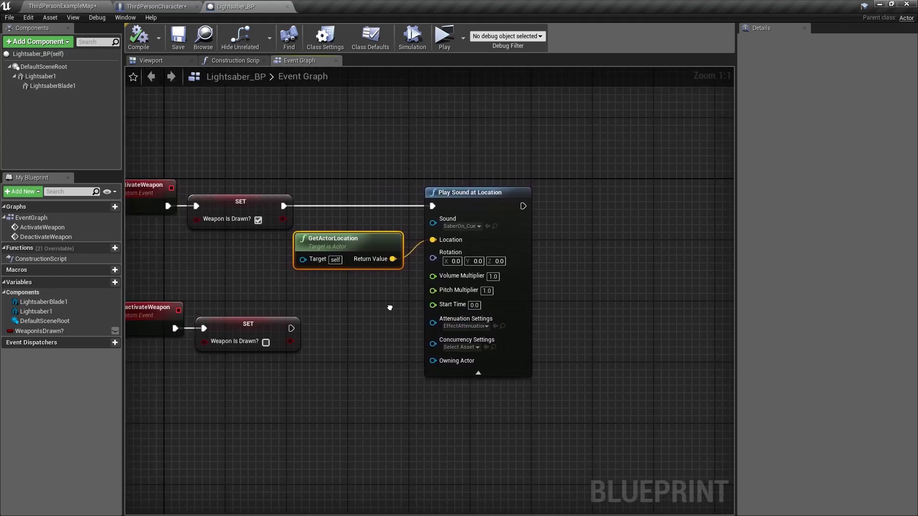
Create a Blueprint Class with GameInstance as its parent in the ThirdPersonBP Blueprints folder.
left_click(62, 6)
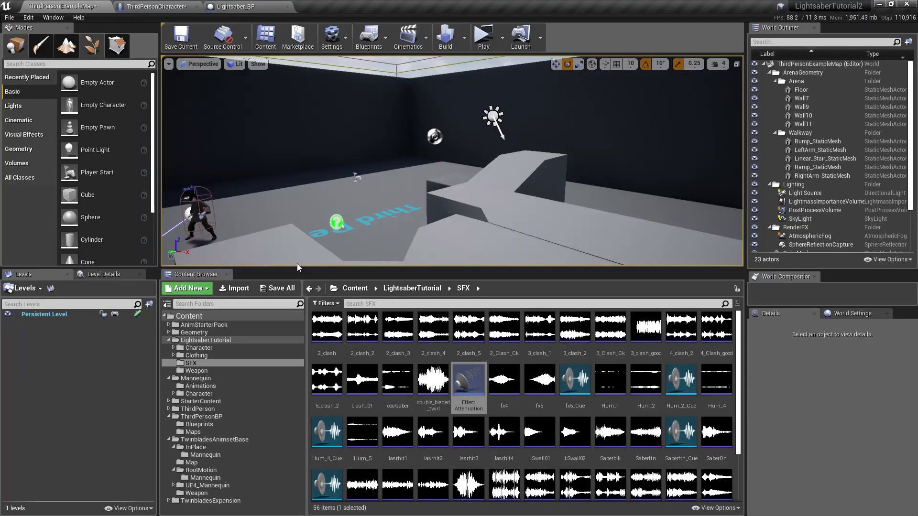
left_click(205, 424)
right_click(391, 383)
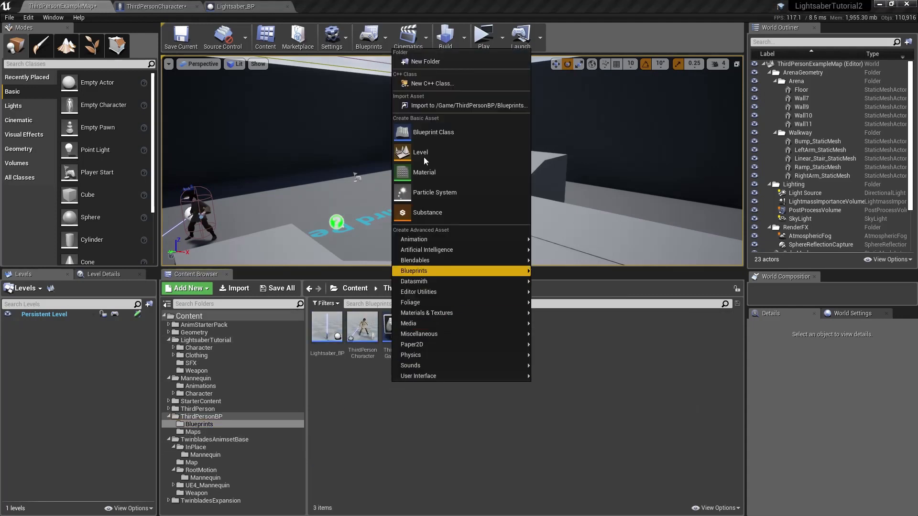
left_click(429, 132)
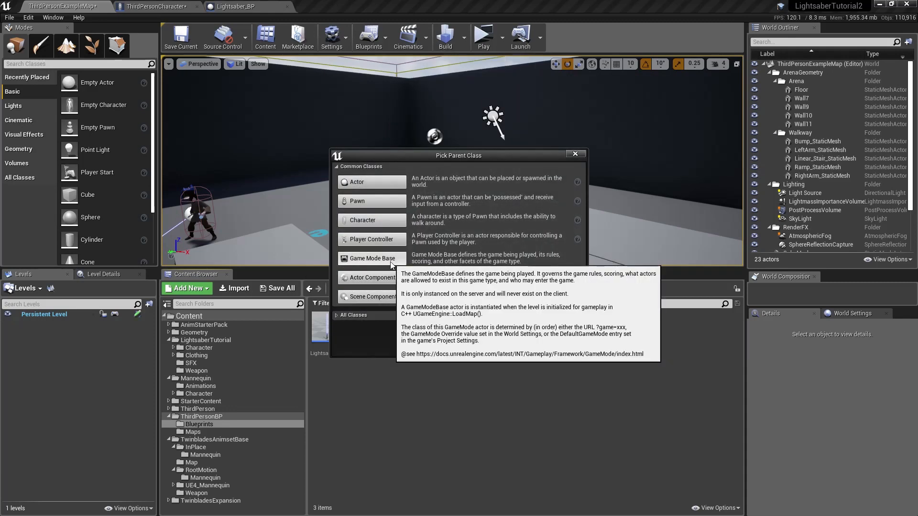
left_click(339, 315)
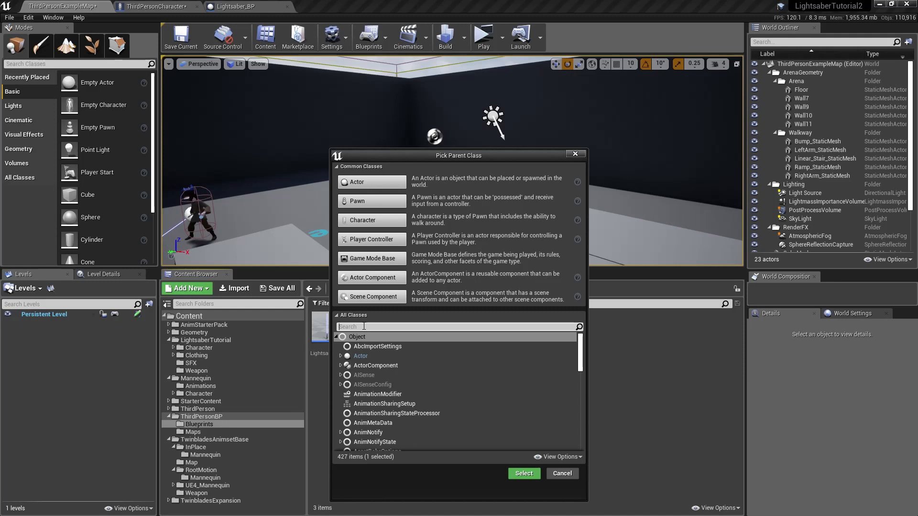
type("gameinst")
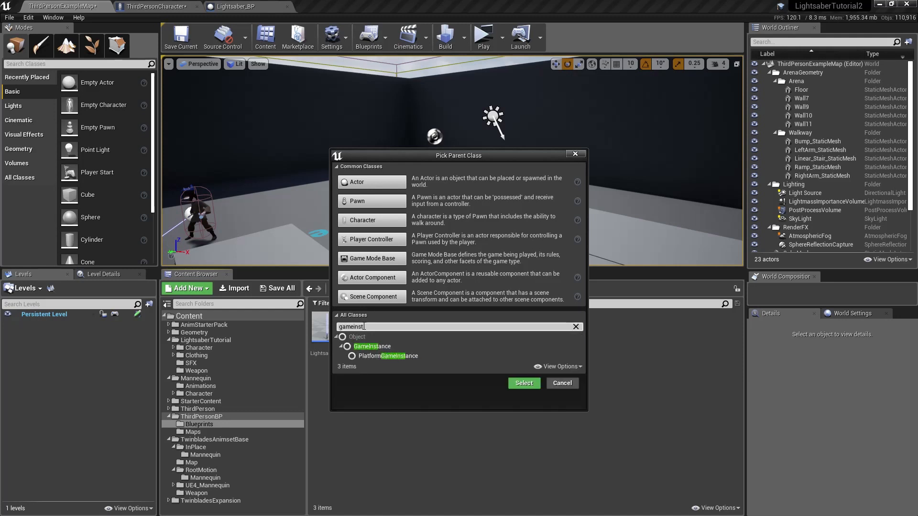
left_click(376, 346)
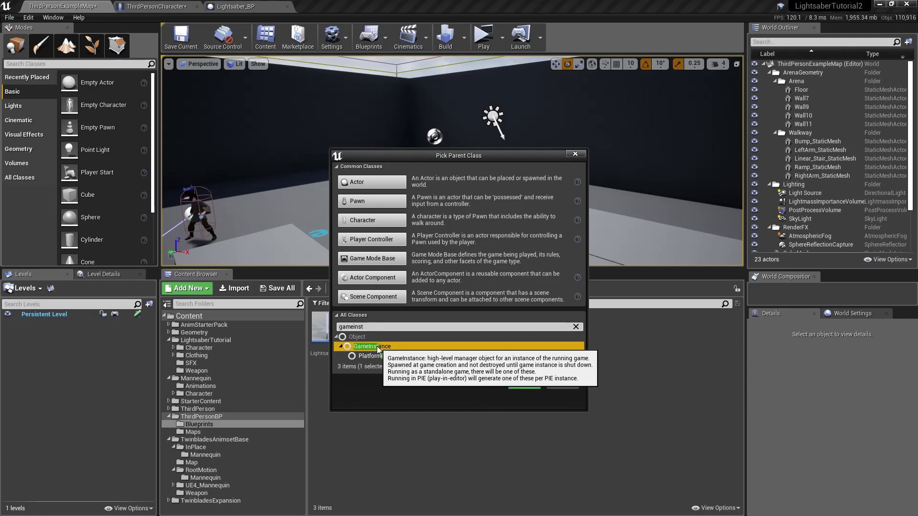
left_click(518, 385)
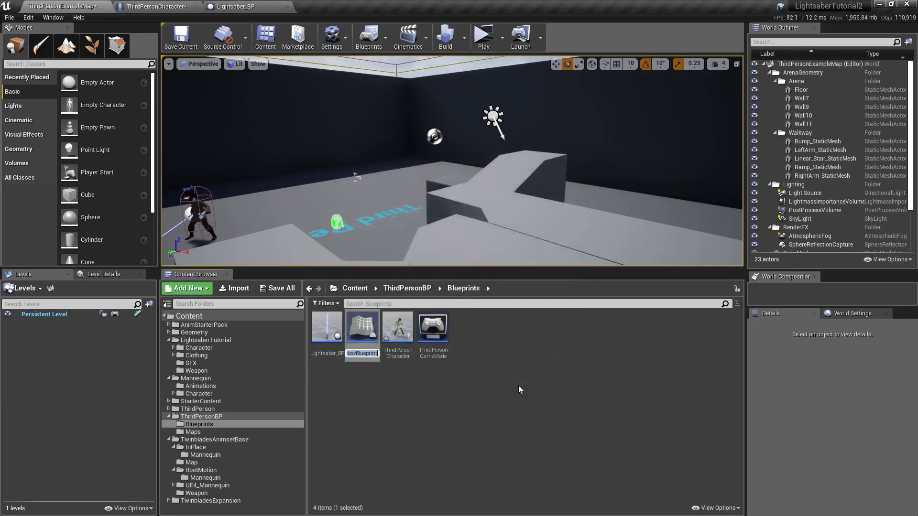
Name the new blueprint LightsaberTutorialGameInst_BP and open it as a docked editor.
type("Lightsaber")
type("Tutorial")
type("GameInst")
type("_")
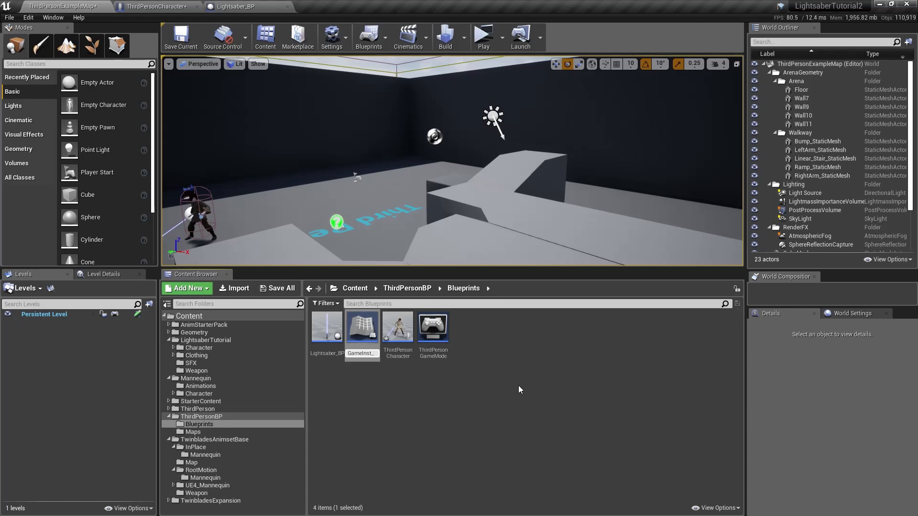
type("BP")
key("Return")
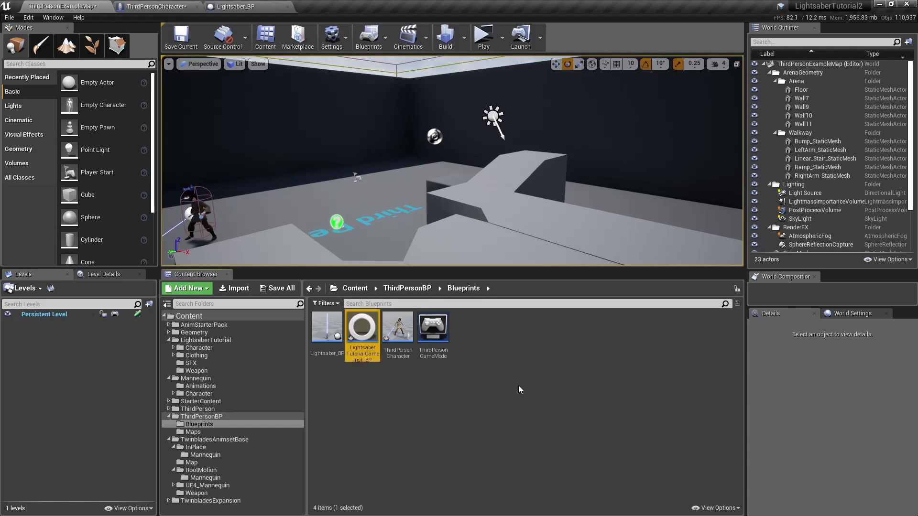
key("Return")
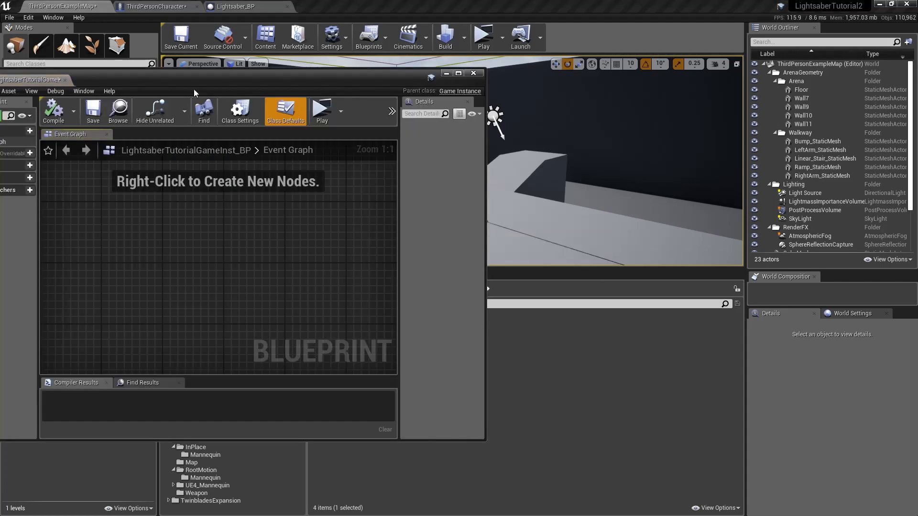
left_click_drag(44, 80, 335, 7)
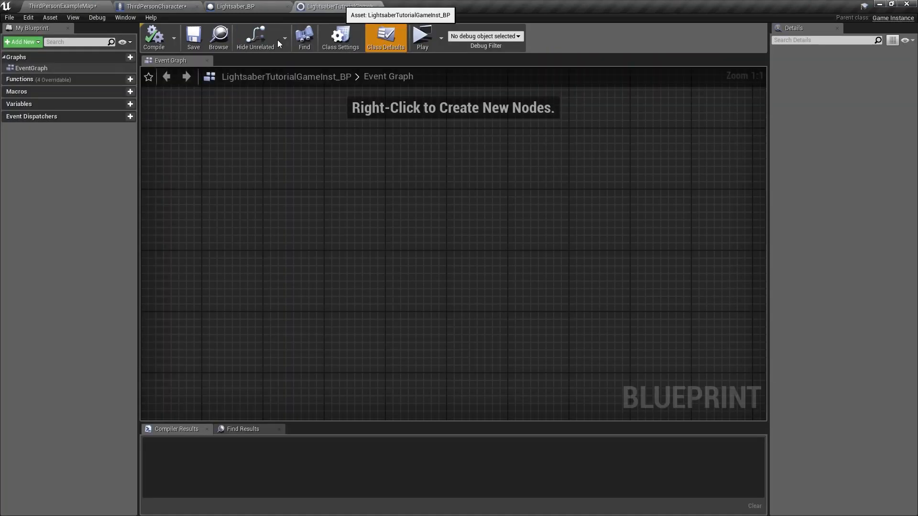
Add a Float variable named EffectsVolume to the game instance blueprint.
left_click(120, 104)
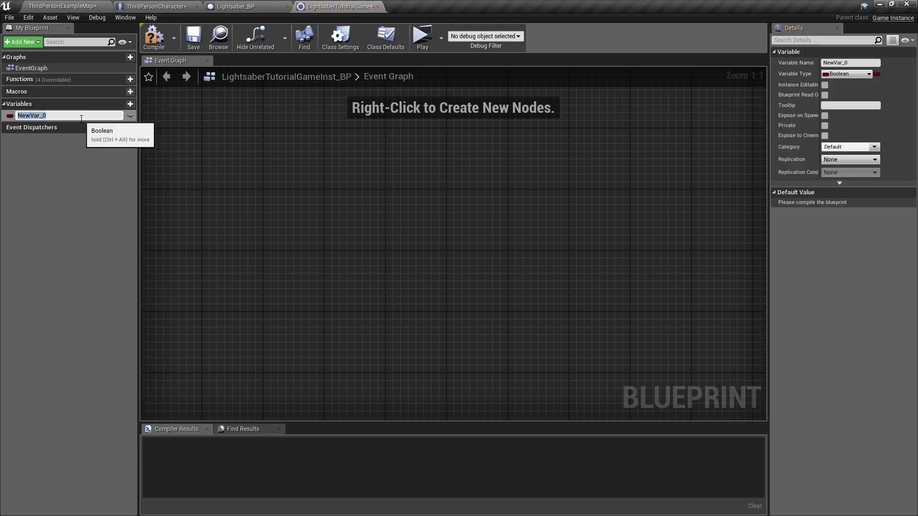
type("EffectsVolume")
key("Return")
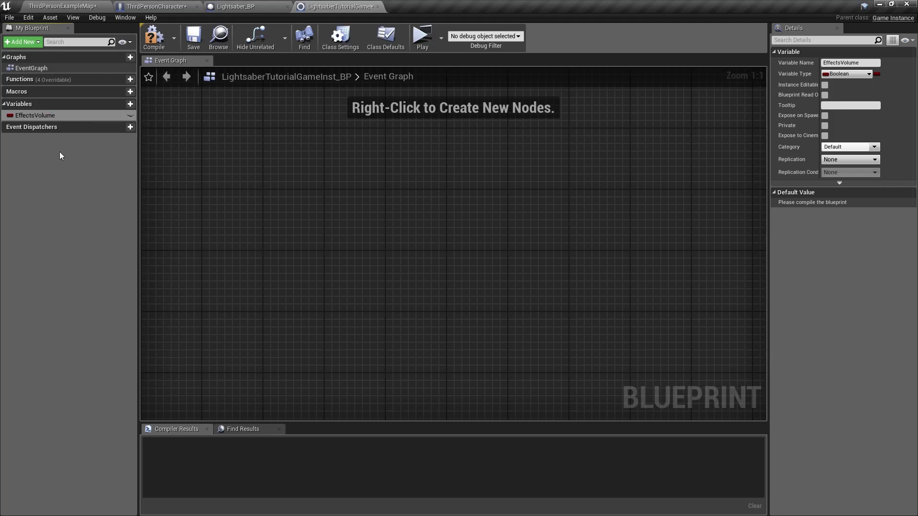
left_click(854, 75)
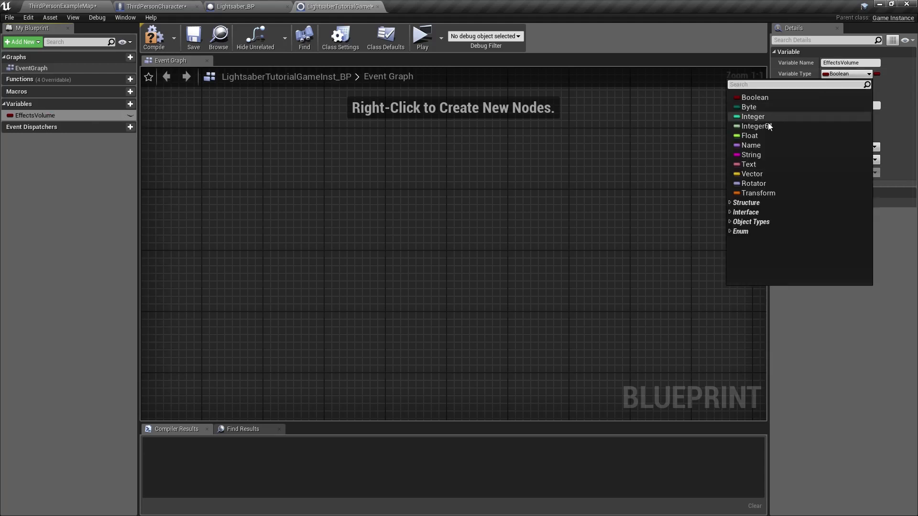
left_click(750, 136)
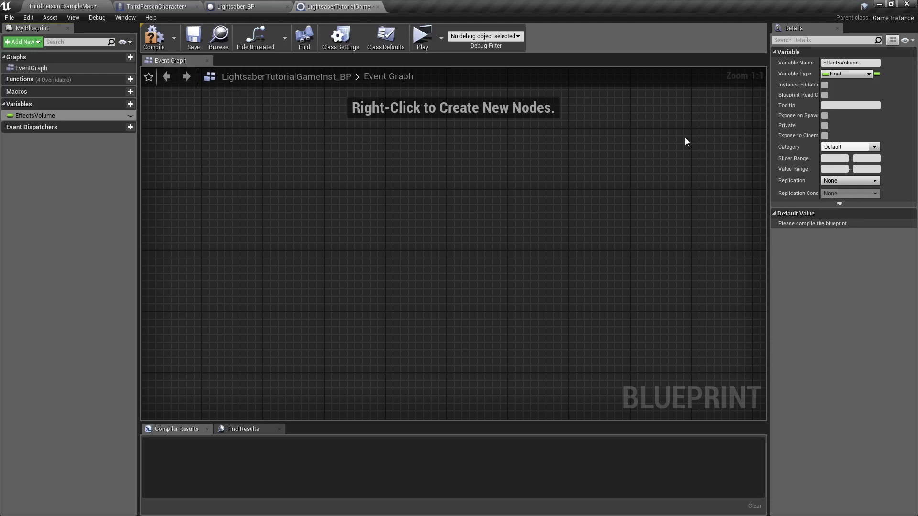
Compile the blueprint, set the default value of EffectsVolume to 0.7, and compile again.
left_click(154, 37)
left_click(841, 227)
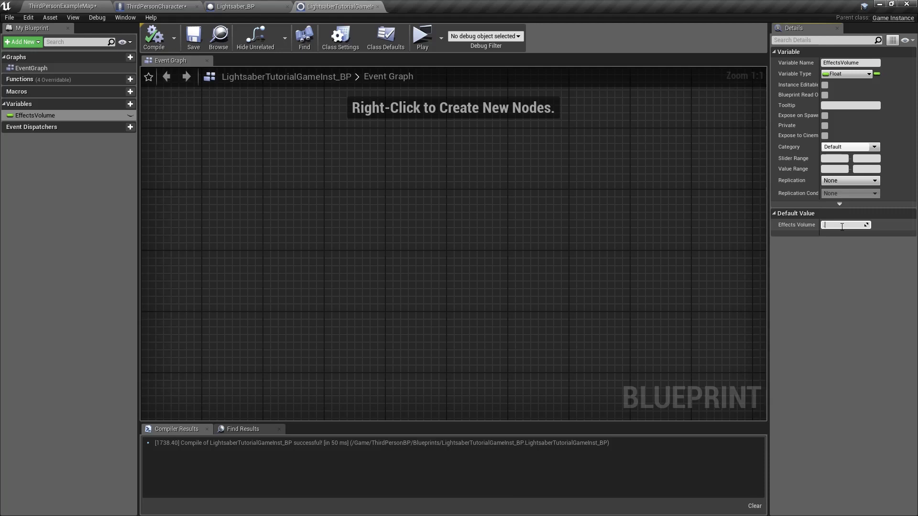
type("0.7")
key("Return")
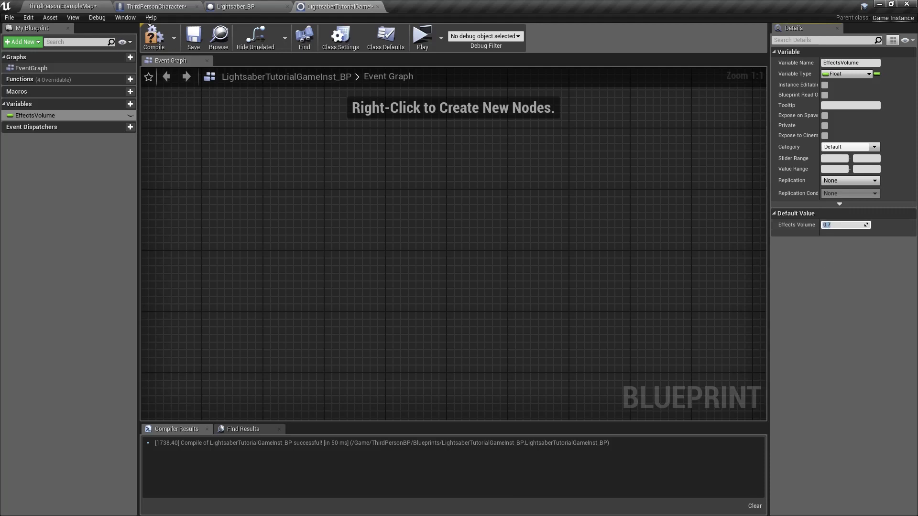
left_click(154, 38)
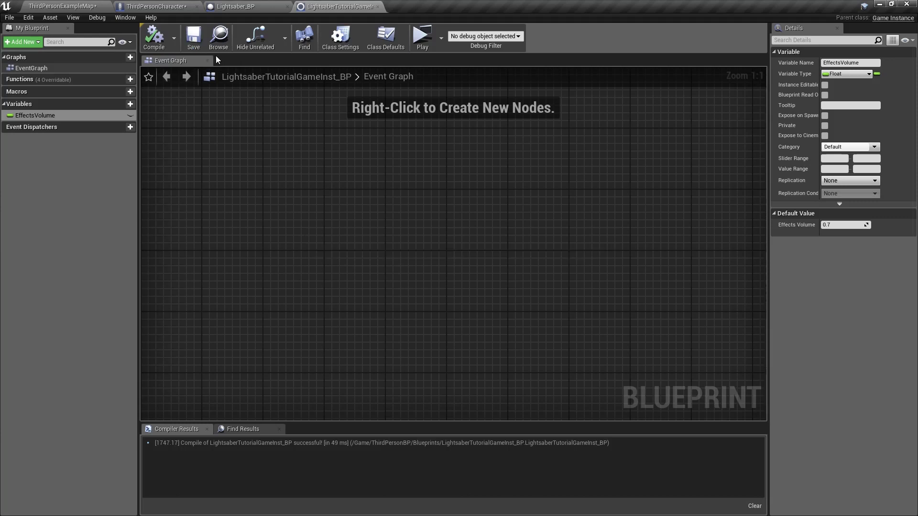
In the project's Maps & Modes settings, set the Game Instance Class to LightsaberTutorialGameInst_BP.
left_click(62, 6)
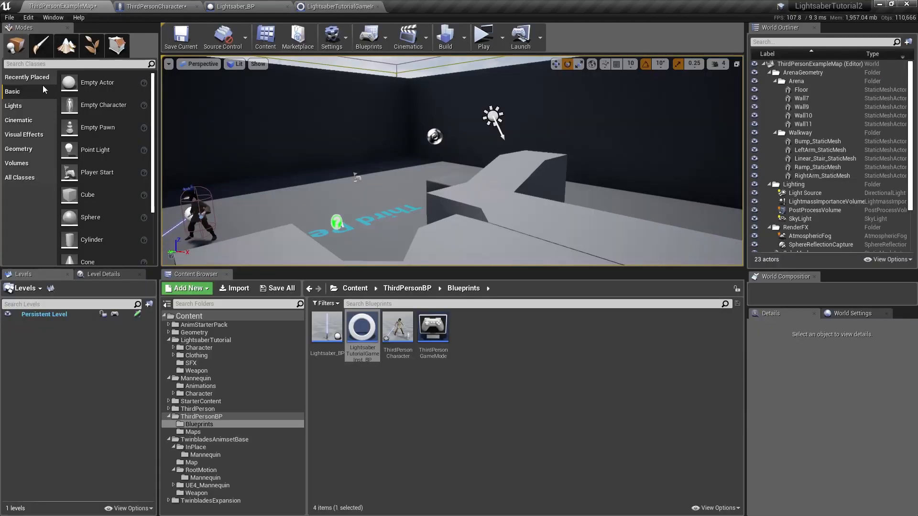
left_click(28, 18)
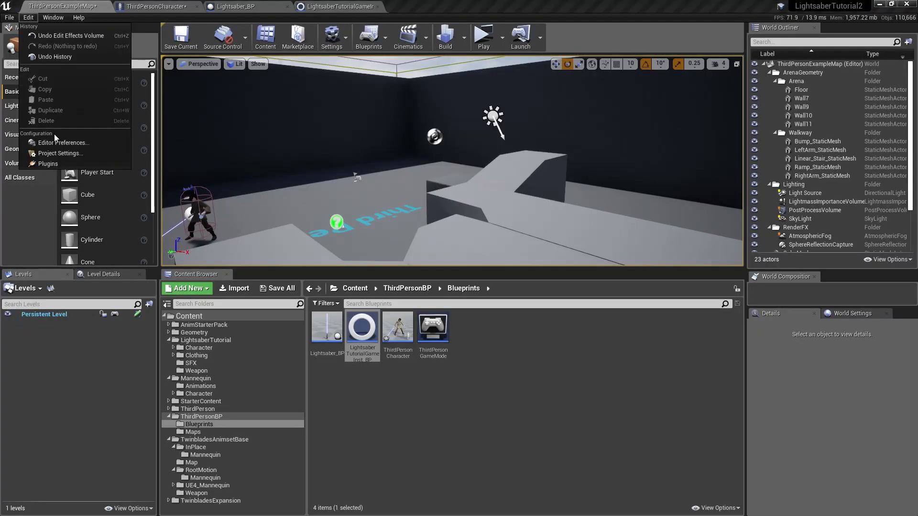
left_click(53, 154)
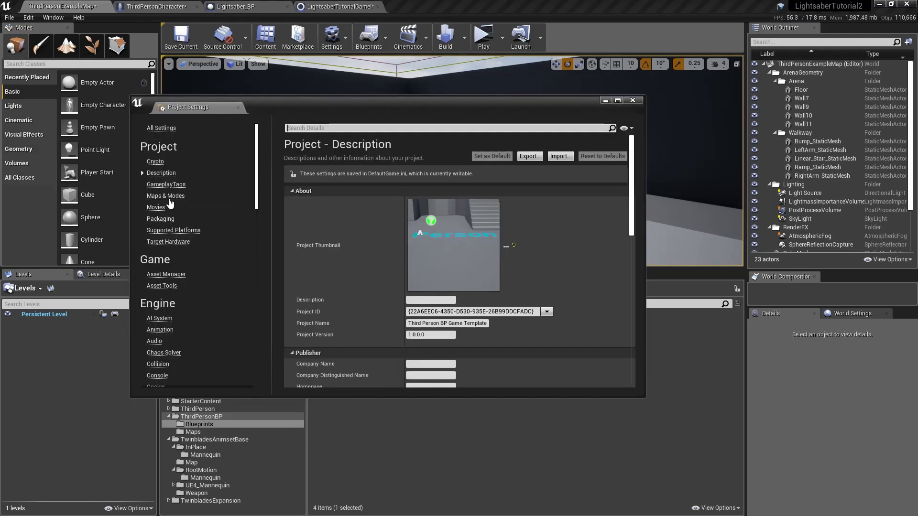
left_click(171, 199)
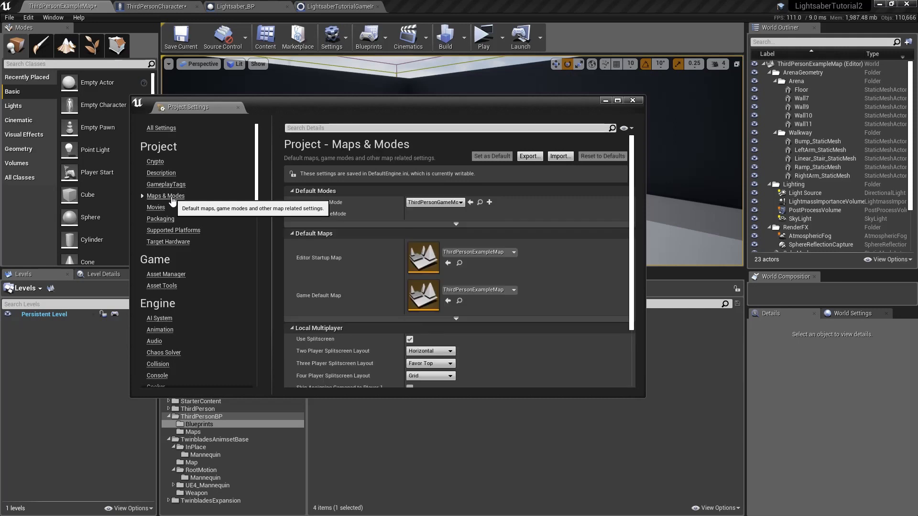
scroll(356, 185, "down", 2)
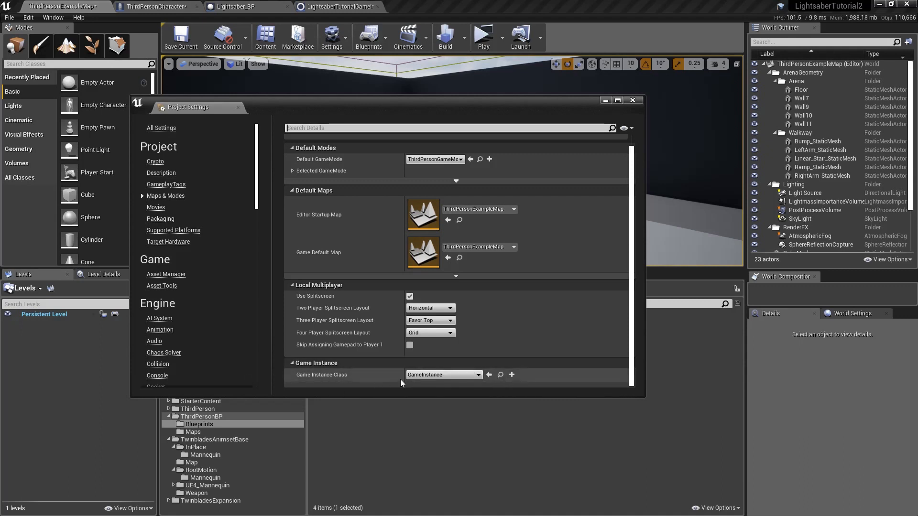
left_click(448, 378)
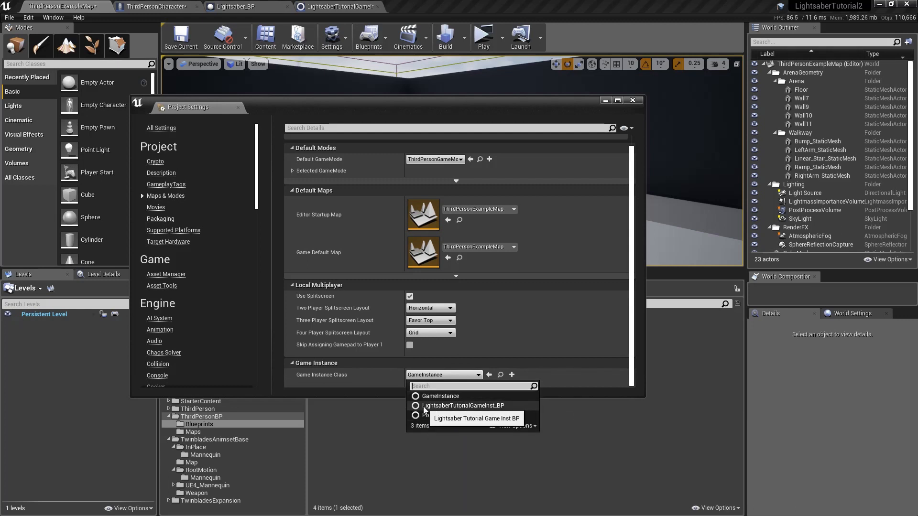
left_click(454, 407)
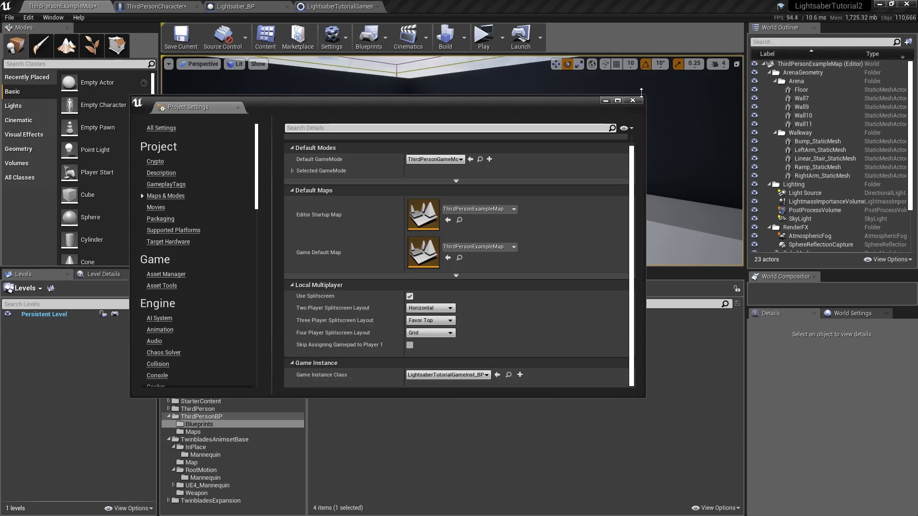
Close Project Settings and the LightsaberTutorialGameInst_BP editor to return to Lightsaber_BP.
left_click(633, 100)
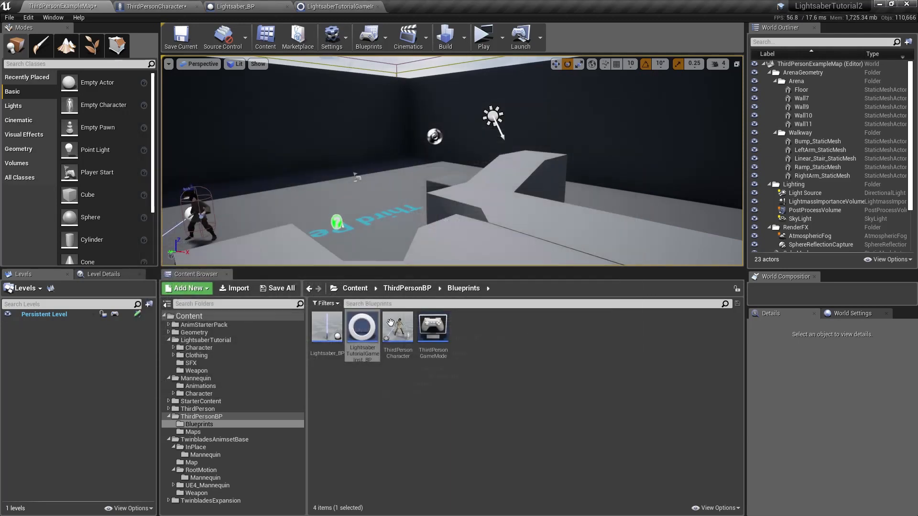
left_click(361, 8)
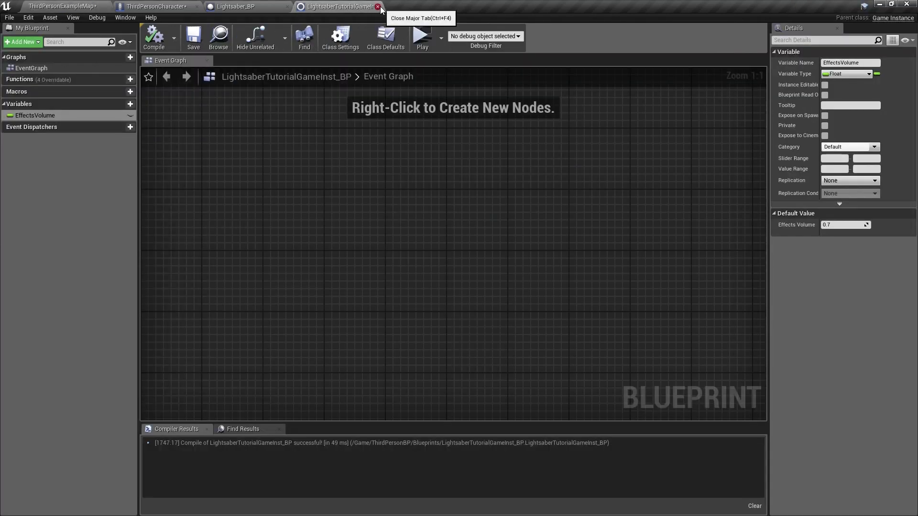
left_click(377, 7)
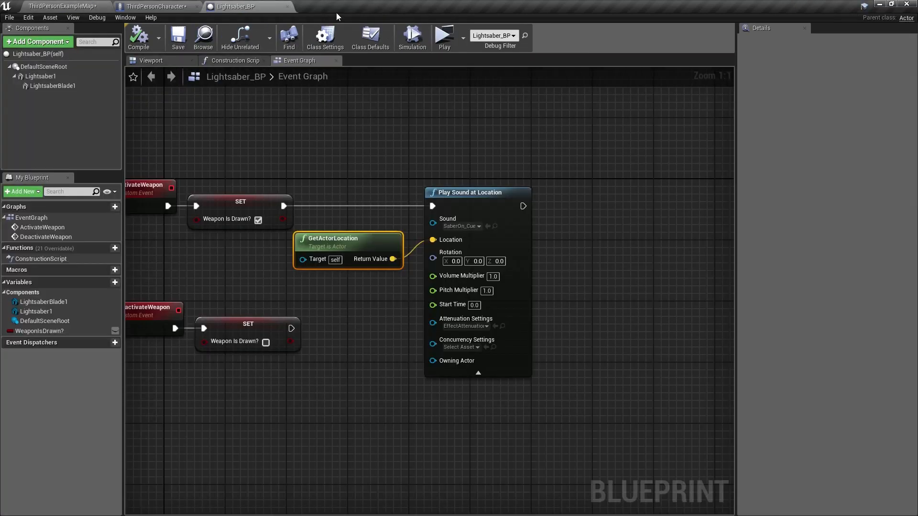
Add an Event BeginPlay node to the event graph, above the ActivateWeapon event.
right_click_drag(321, 303, 340, 280)
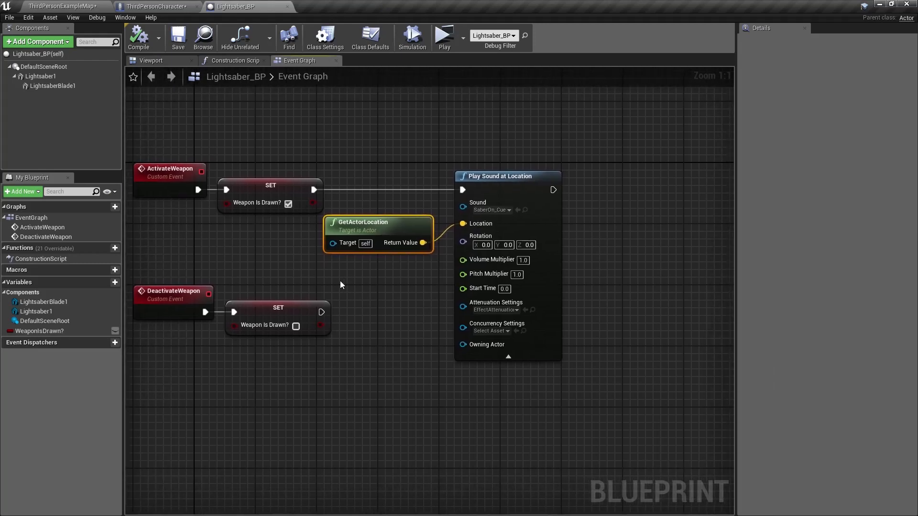
scroll(337, 213, "down", 2)
right_click_drag(336, 213, 361, 389)
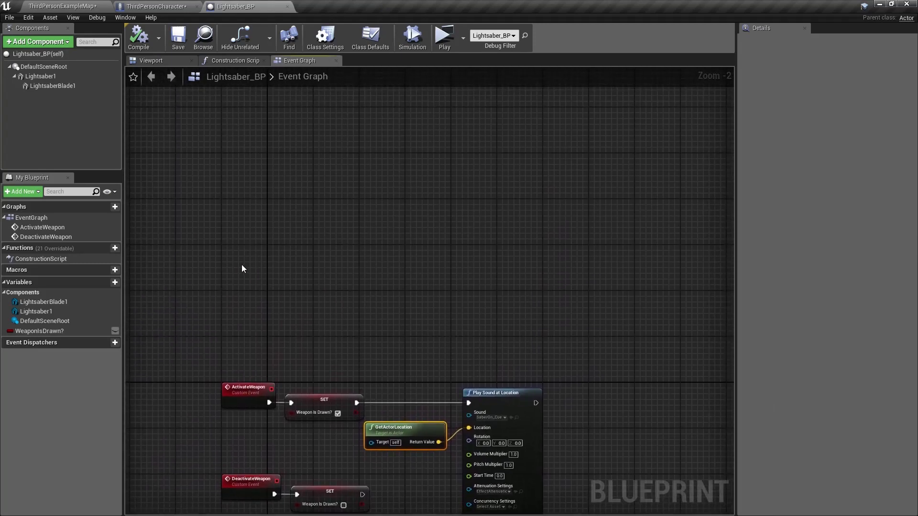
right_click(272, 239)
type("beg")
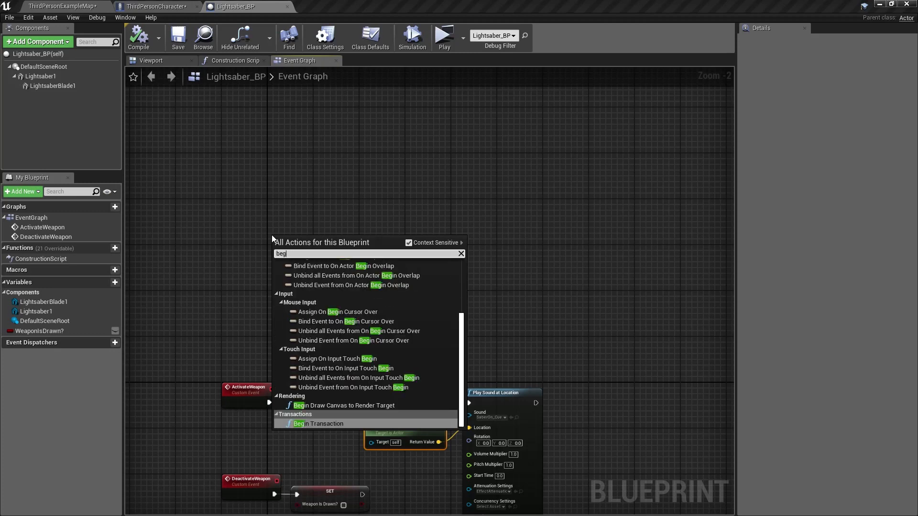
type("inpl")
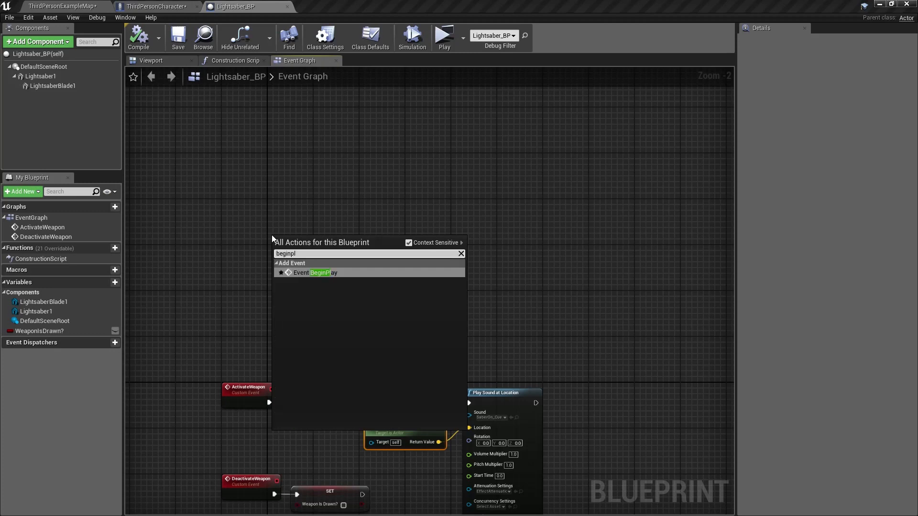
key("Return")
scroll(274, 230, "up", 2)
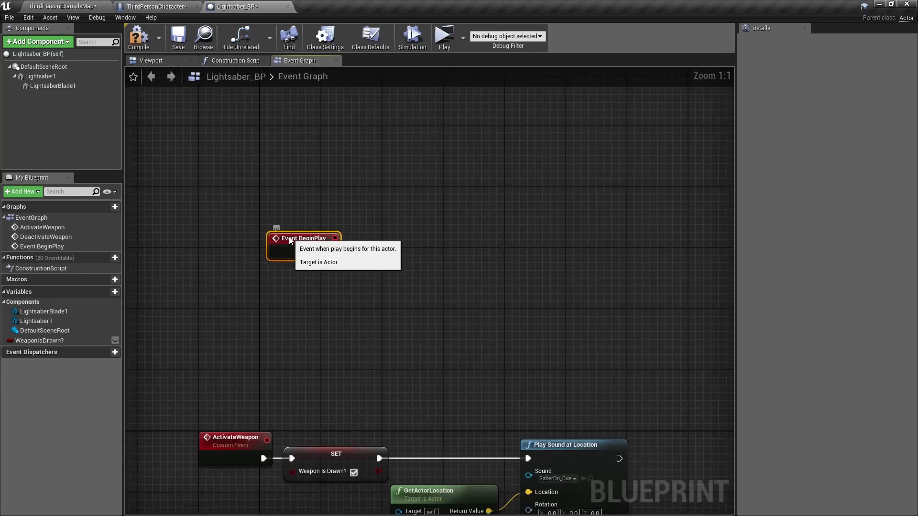
left_click_drag(289, 236, 282, 193)
Add a Get Game Instance node beneath Event BeginPlay.
right_click_drag(303, 258, 252, 280)
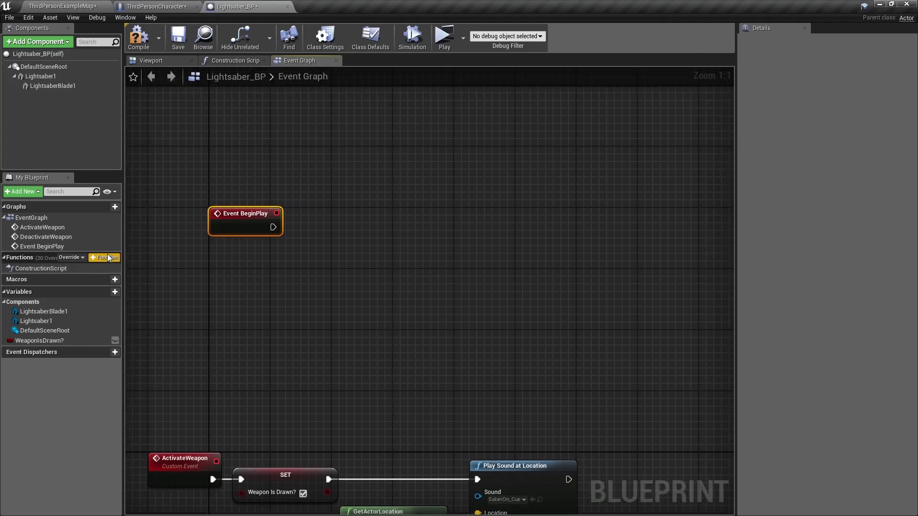
right_click(241, 258)
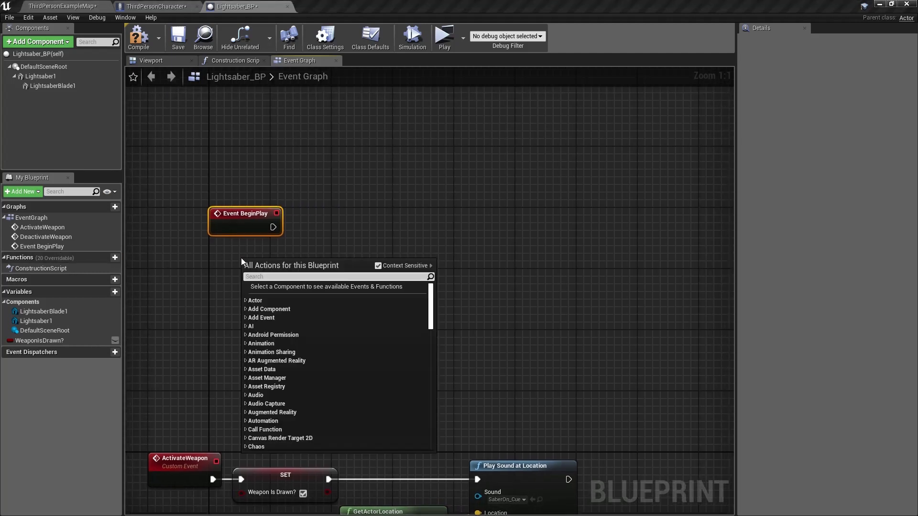
type("gameinst")
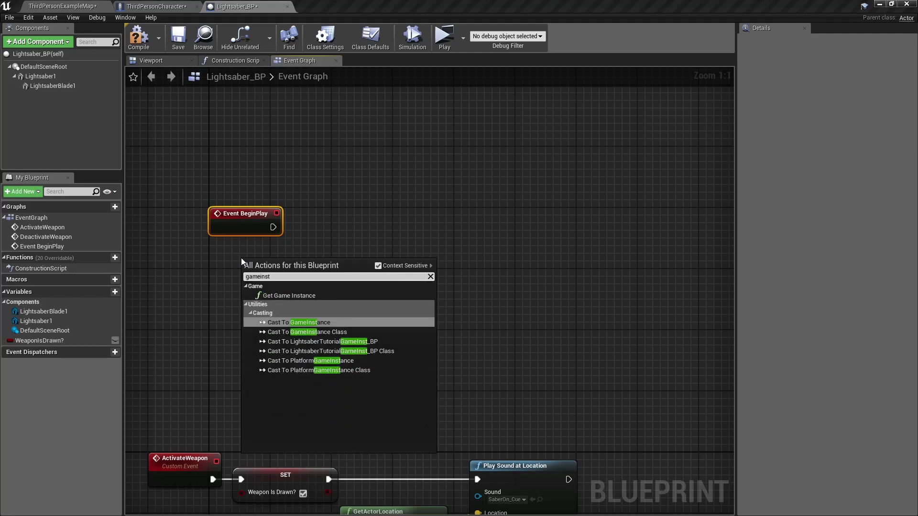
key("Up")
key("Return")
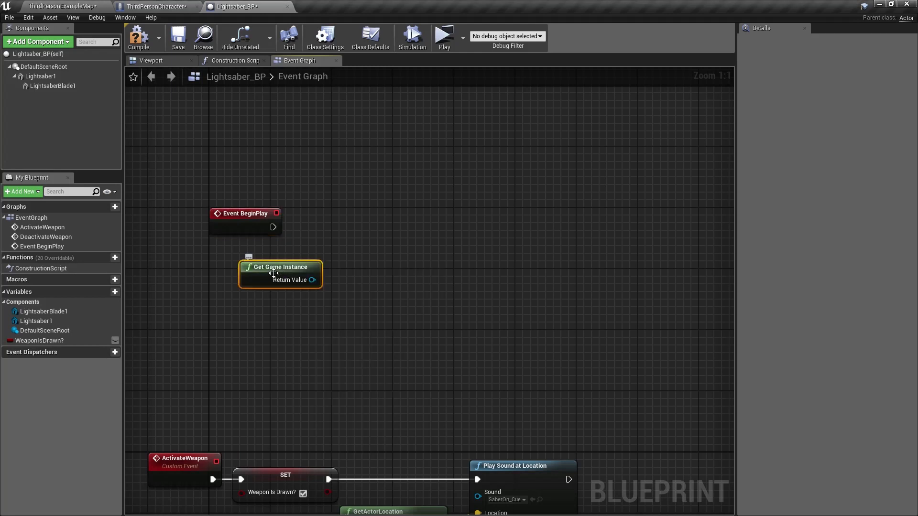
Cast the Get Game Instance output to LightsaberTutorialGameInst_BP and connect Event BeginPlay to the cast's execution input.
left_click_drag(269, 274, 348, 259)
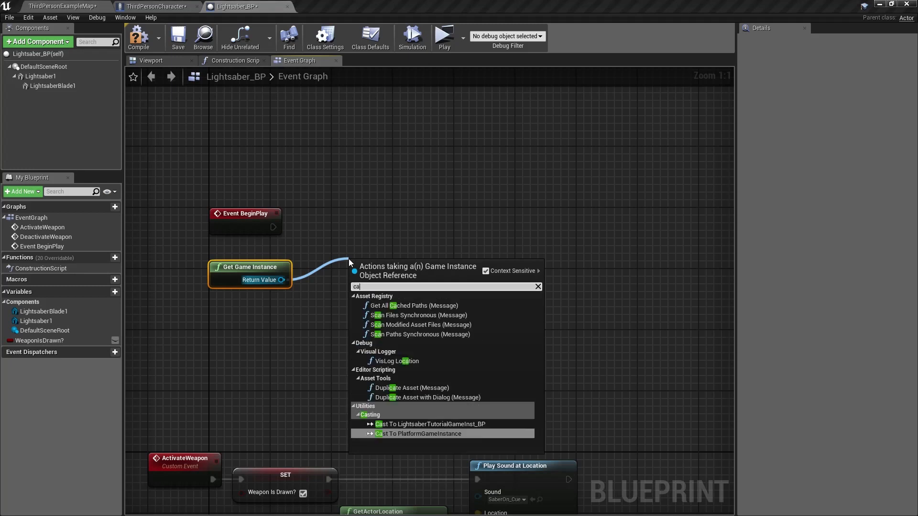
type("cast")
key("Up")
key("Return")
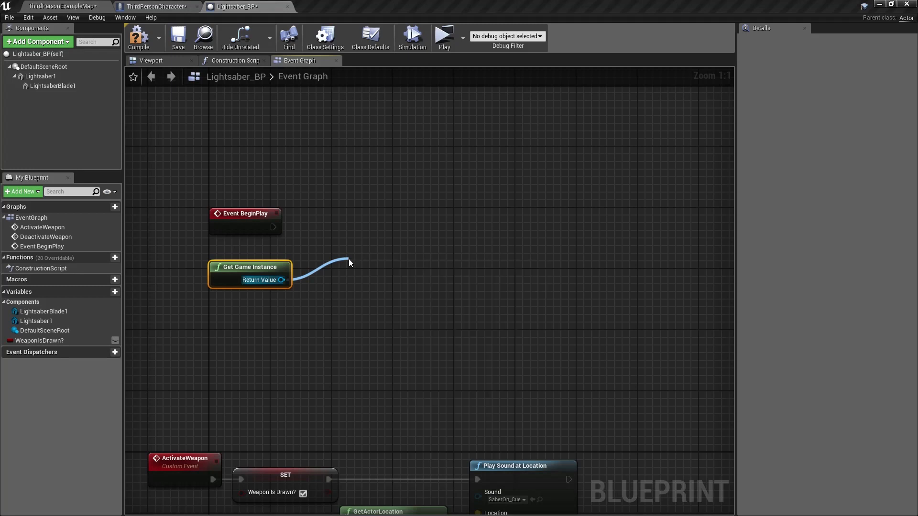
left_click_drag(354, 281, 273, 227)
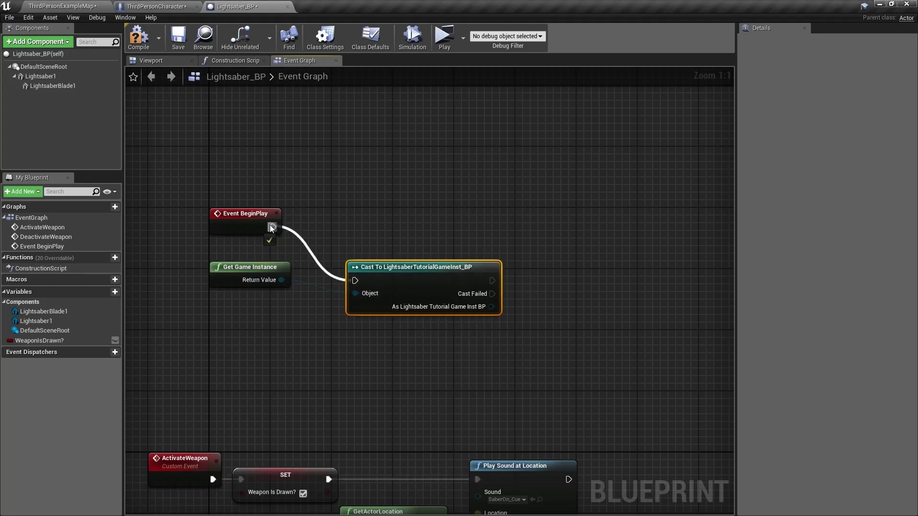
left_click_drag(386, 278, 333, 225)
Promote the cast's output to a variable named GameInstRef and line up the BeginPlay nodes.
right_click(436, 255)
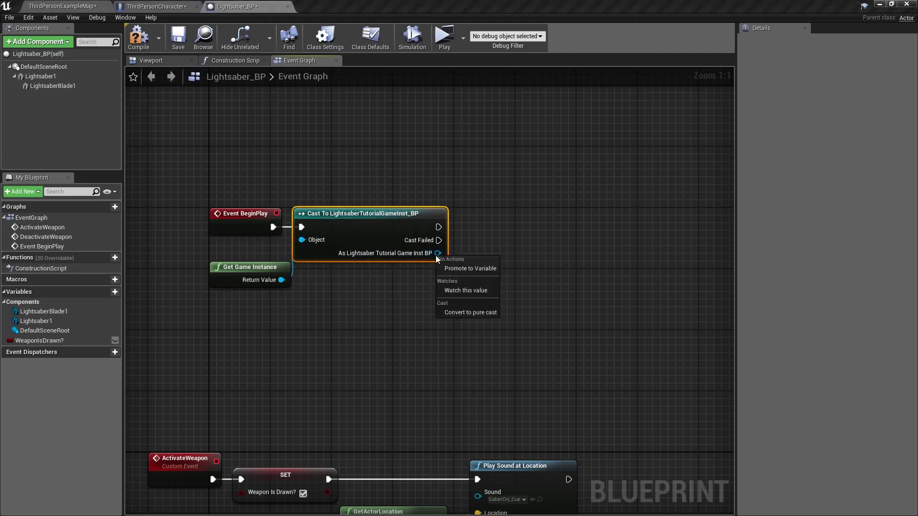
left_click(458, 269)
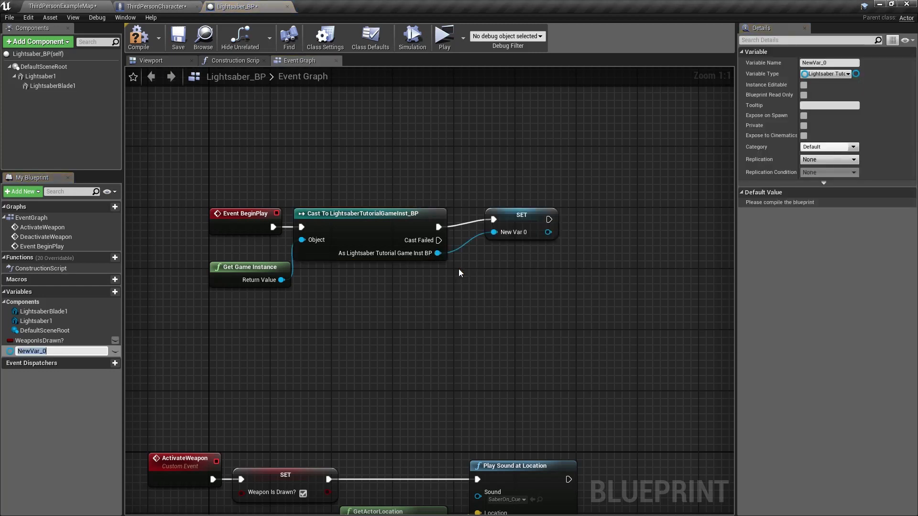
type("GameInstRef")
key("Return")
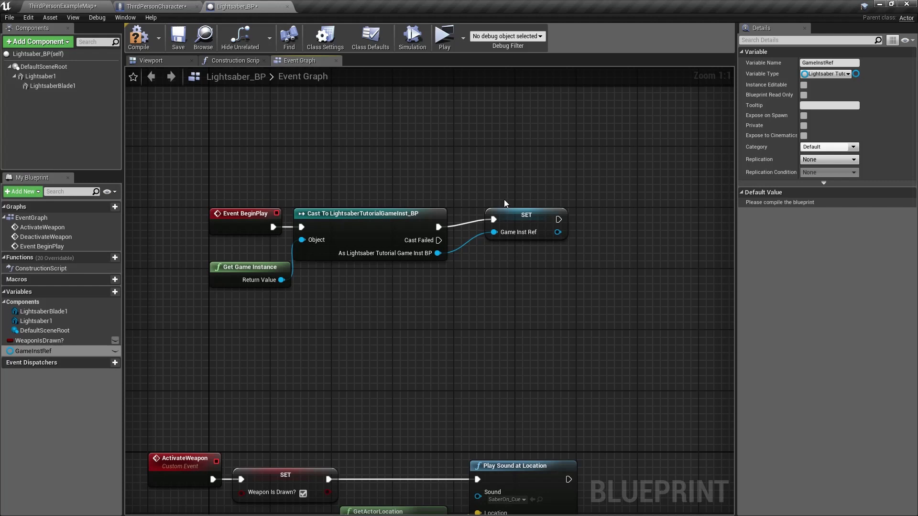
left_click_drag(511, 215, 475, 223)
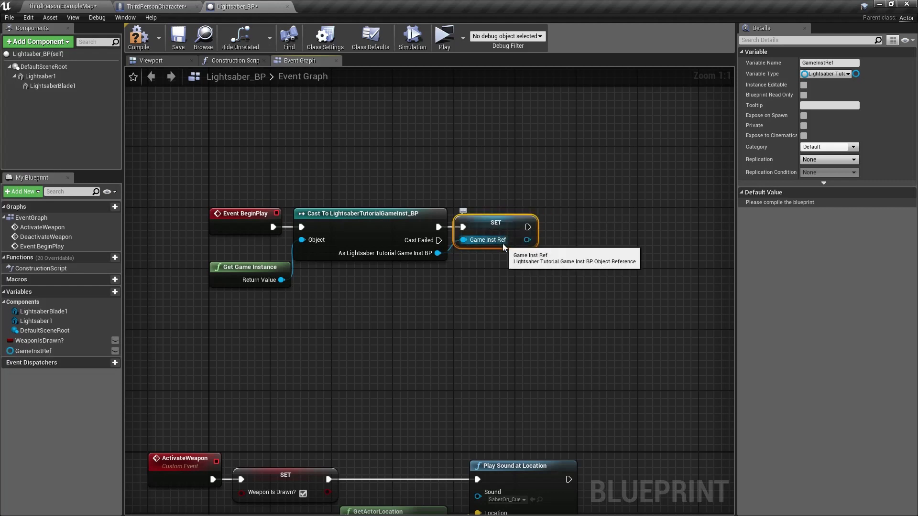
right_click_drag(522, 290, 455, 281)
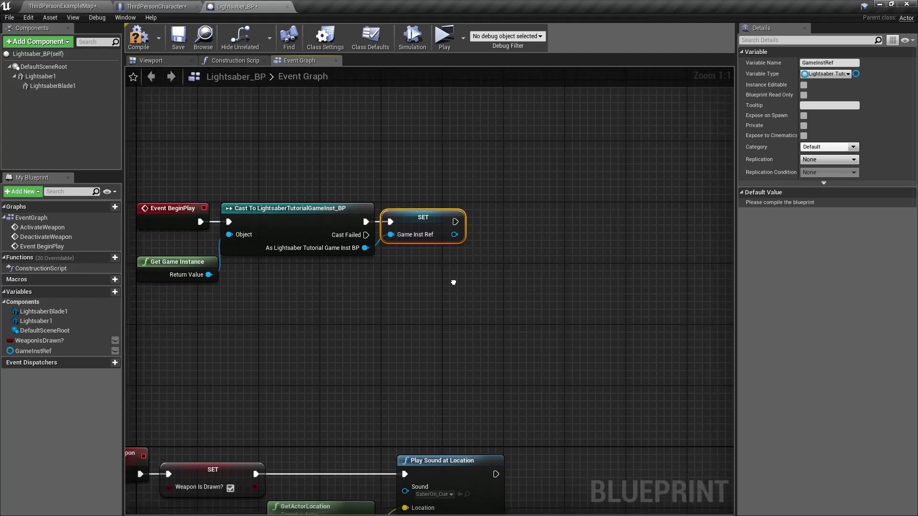
scroll(379, 235, "down", 1)
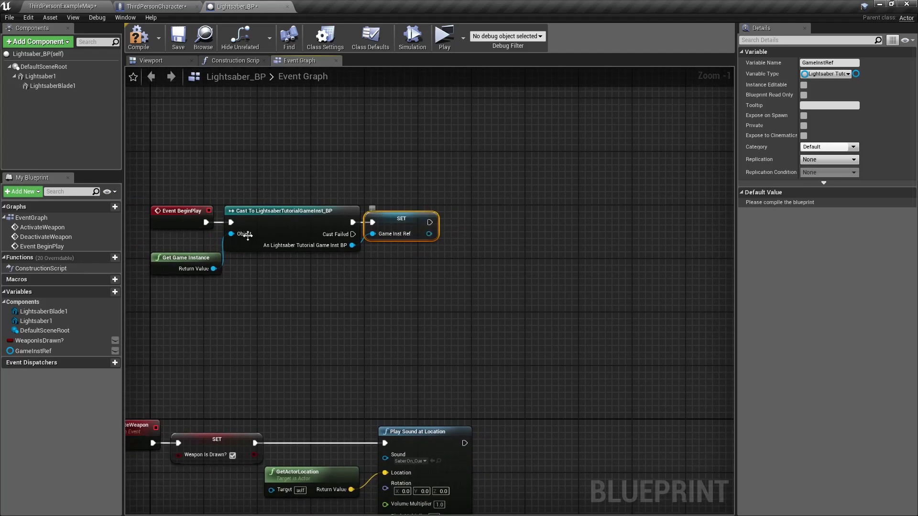
left_click_drag(181, 259, 180, 245)
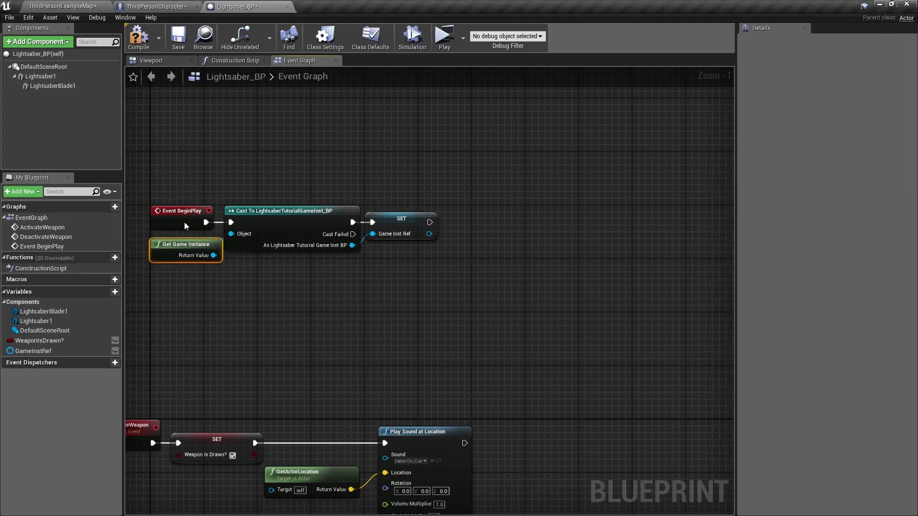
Get Effects Volume from a Game Inst Ref getter and connect it to Play Sound at Location's Volume Multiplier.
right_click_drag(338, 378, 354, 209)
scroll(307, 359, "up", 1)
right_click(260, 345)
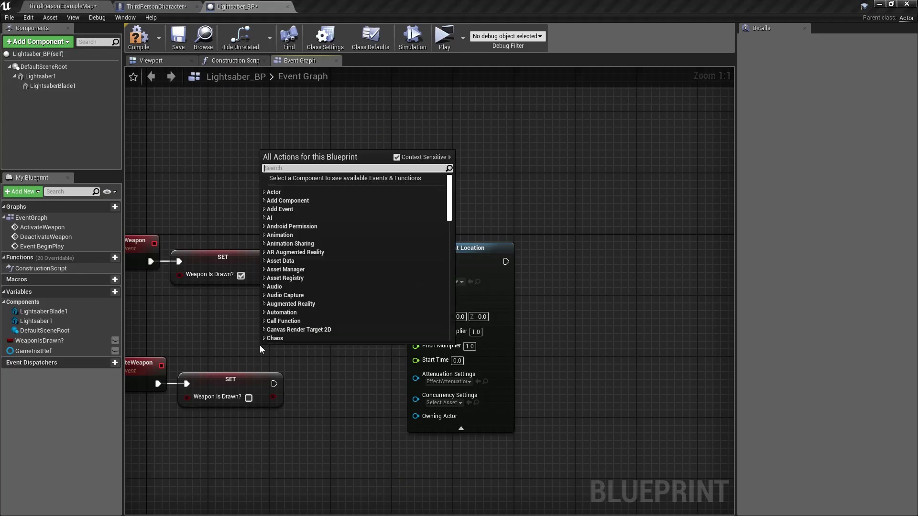
type("gameinst")
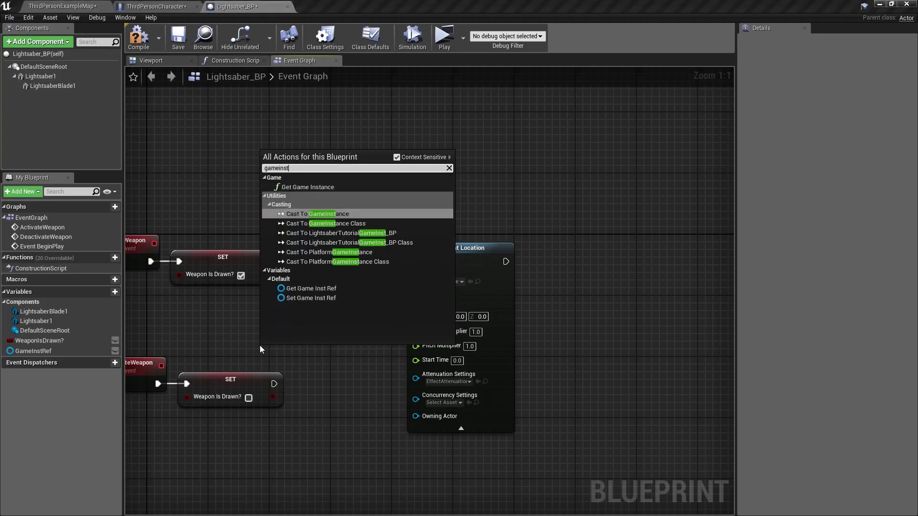
left_click(306, 289)
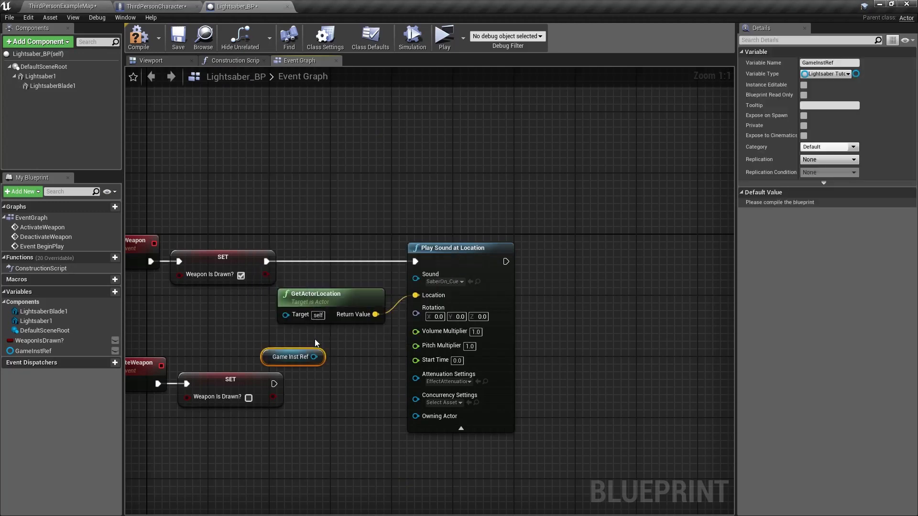
mouse_move(294, 358)
left_mouse_down()
mouse_move(241, 342)
mouse_move(282, 348)
left_mouse_up()
type("effects")
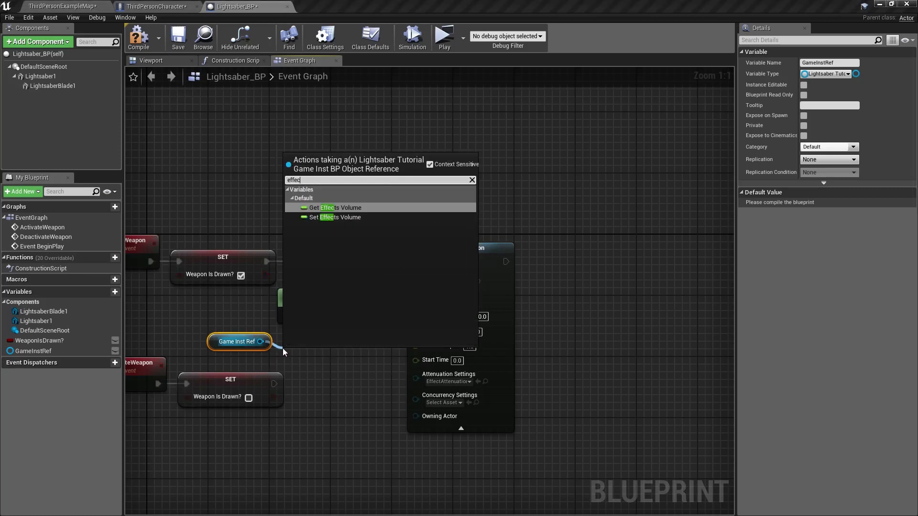
key("Return")
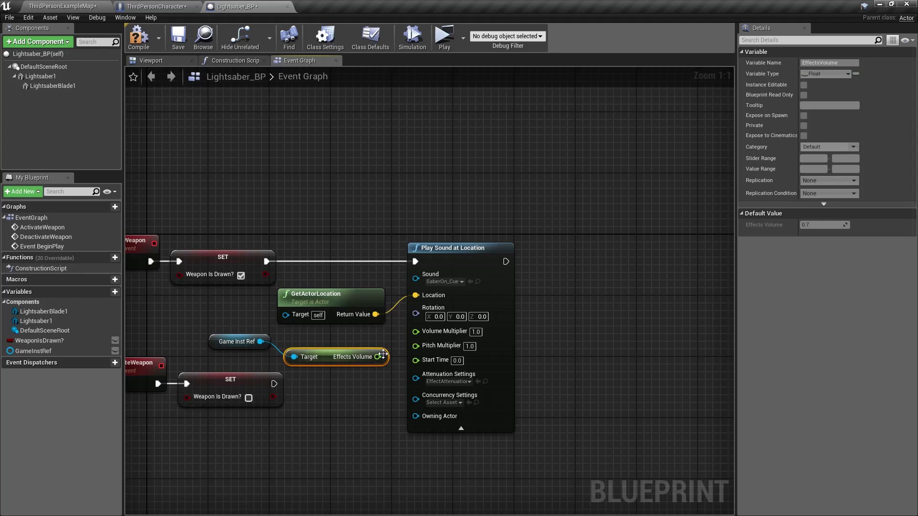
left_click_drag(381, 356, 415, 331)
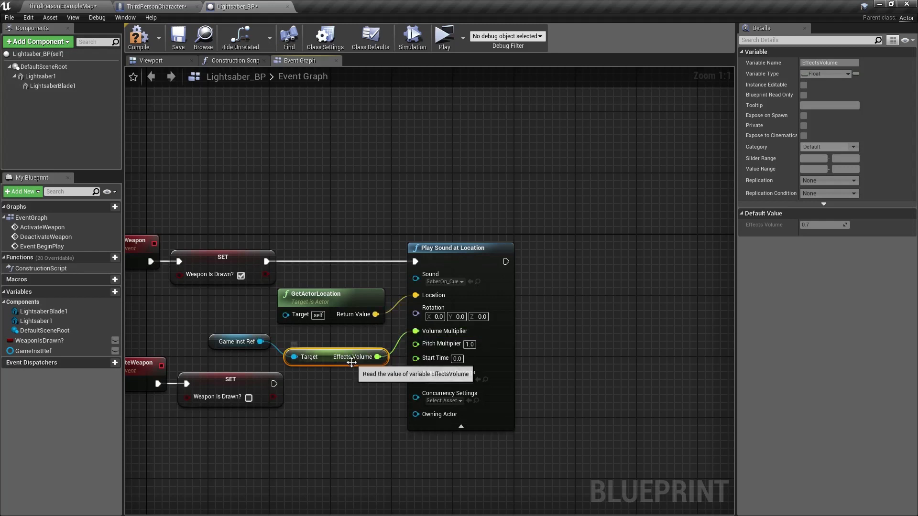
Line up the Game Inst Ref and Effects Volume nodes, and collapse the advanced pins of Play Sound at Location.
left_click_drag(352, 363, 347, 347)
left_click_drag(258, 349, 271, 349)
left_click(360, 348, "shift")
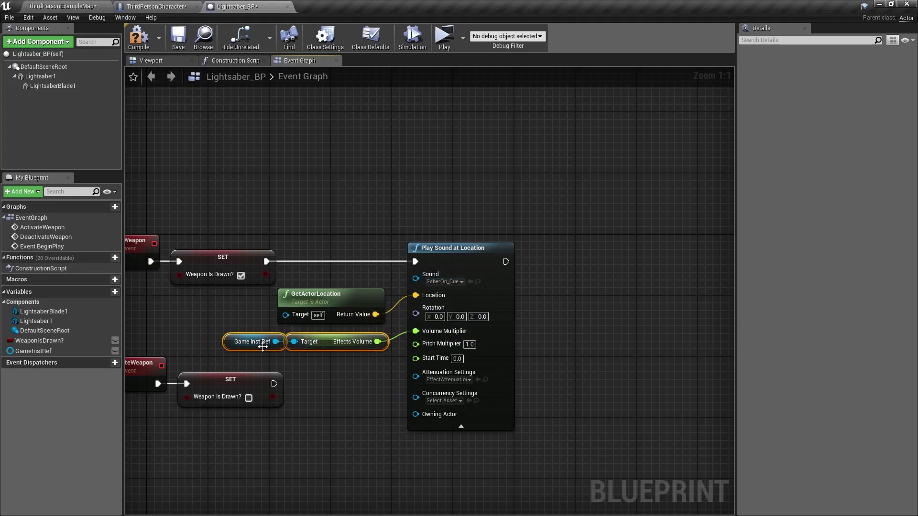
right_click_drag(279, 212, 337, 284)
left_click_drag(452, 239, 238, 185)
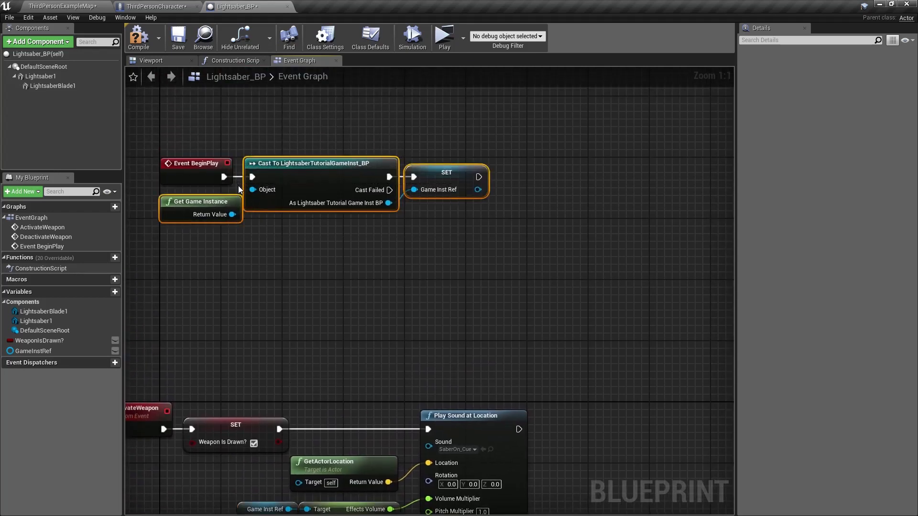
right_click_drag(314, 300, 268, 131)
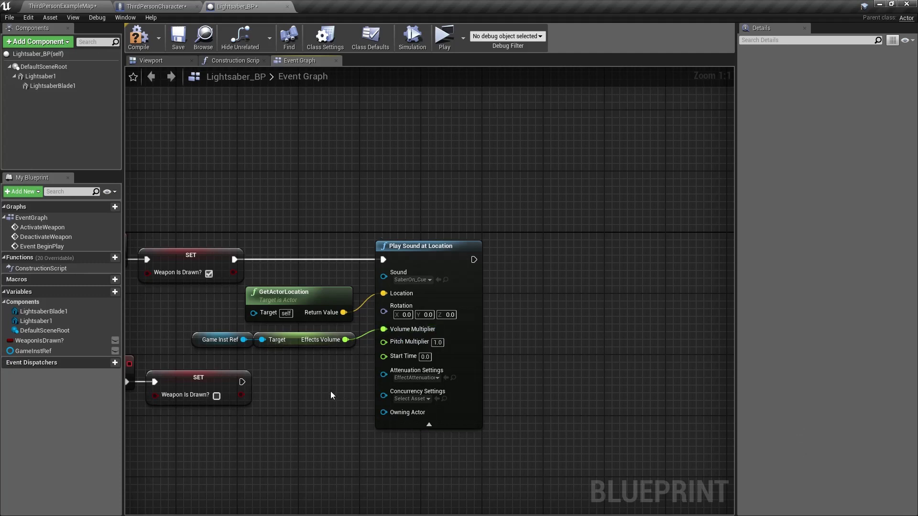
left_click(413, 422)
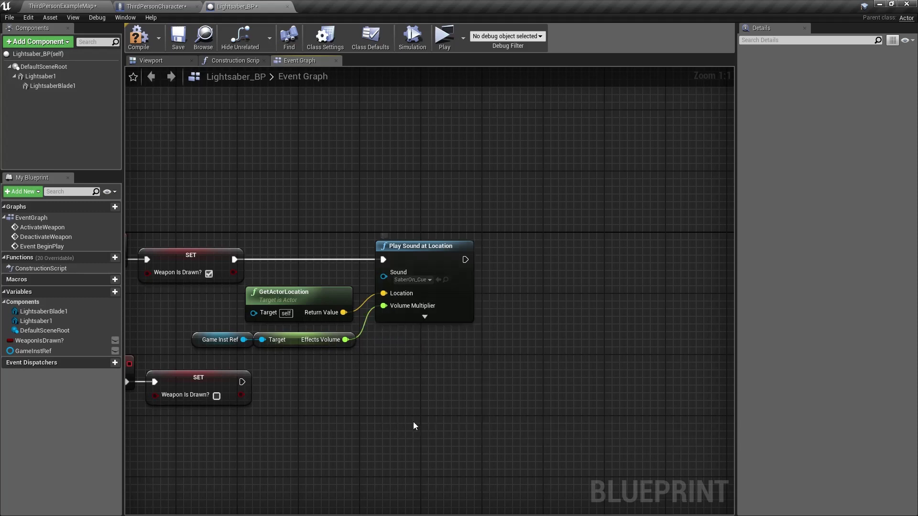
Add a timeline named ActivateBlade that plays after Play Sound at Location.
right_click_drag(414, 378, 162, 387)
left_click_drag(215, 269, 323, 337)
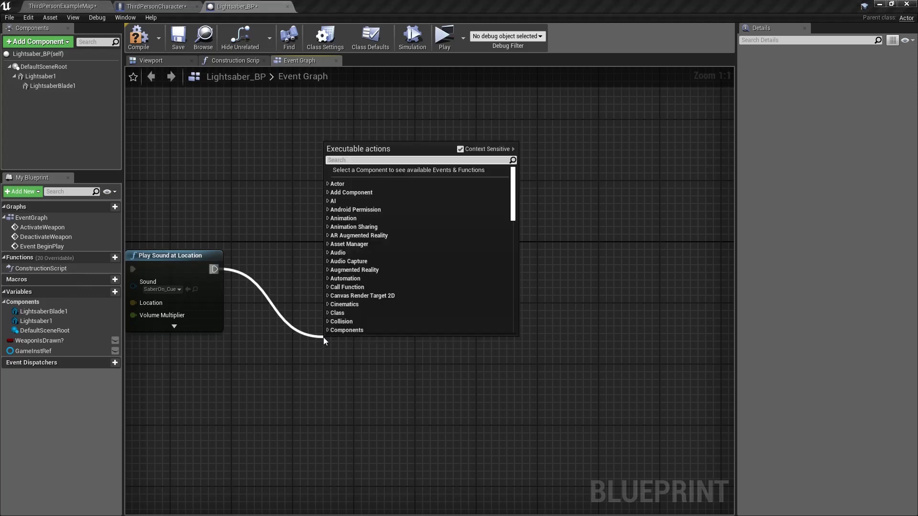
type("timelin")
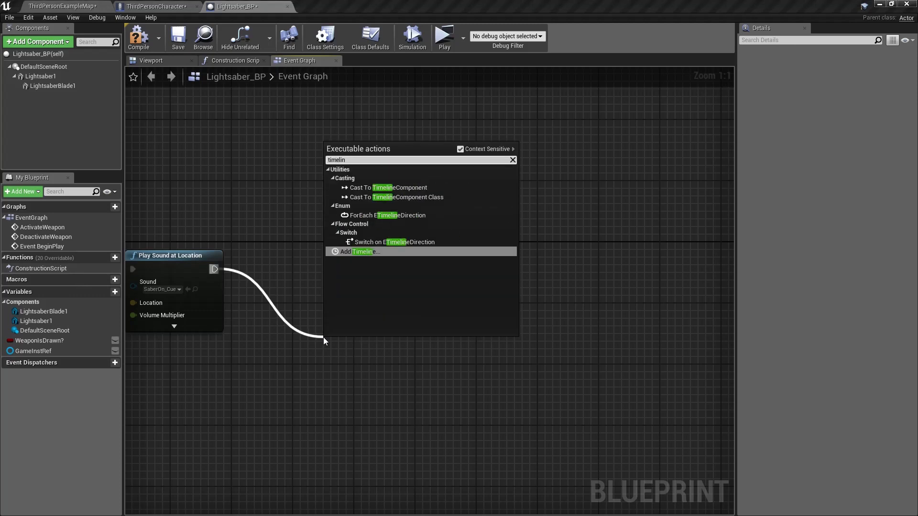
key("Return")
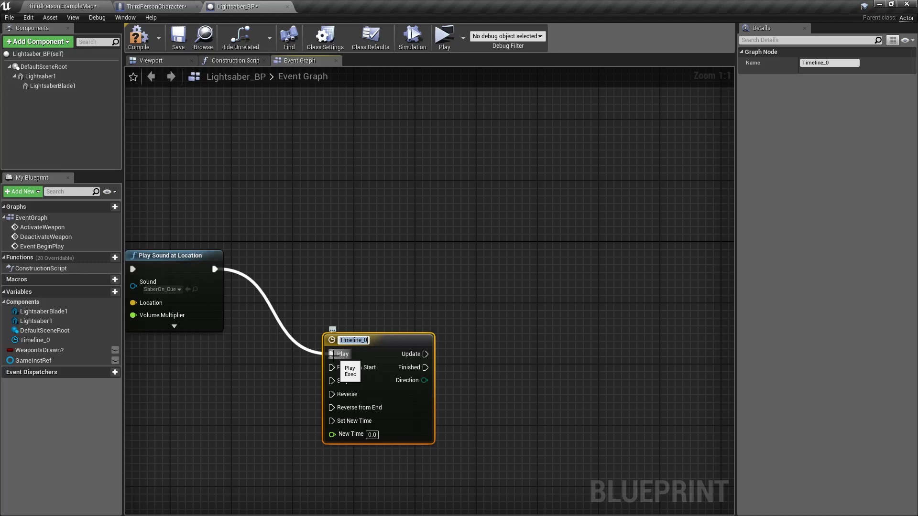
type("Atact")
key("BackSpace")
key("BackSpace")
key("BackSpace")
key("BackSpace")
type("ctivateBlade")
key("Return")
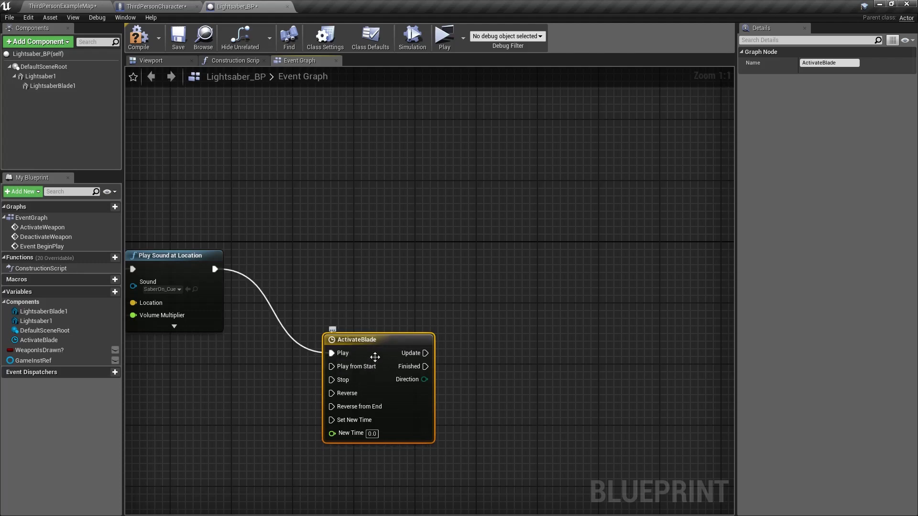
Move the ActivateBlade node closer to the sound node and set the timeline's length to 0.2.
left_click_drag(342, 353, 359, 329, "ctrl")
double_click(373, 327)
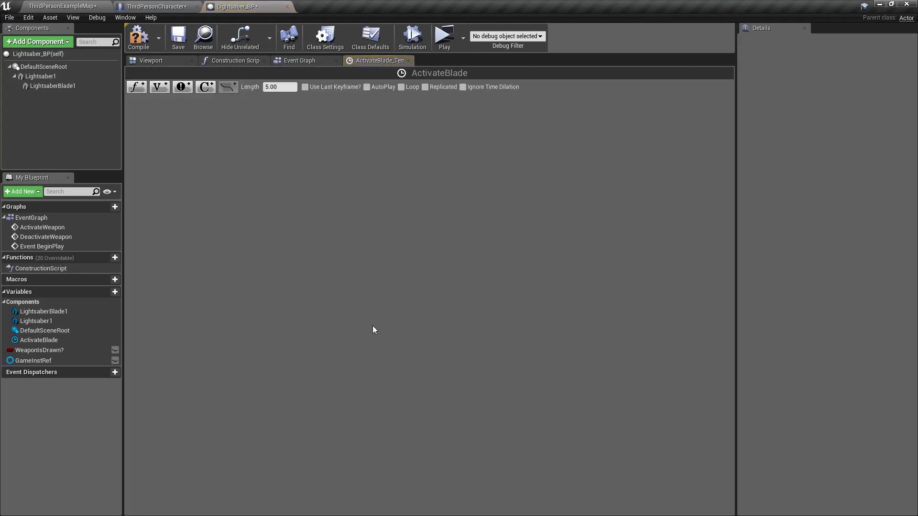
left_click(284, 87)
type("0.2")
key("Return")
Add a float track named Scale to the ActivateBlade timeline.
left_click(135, 88)
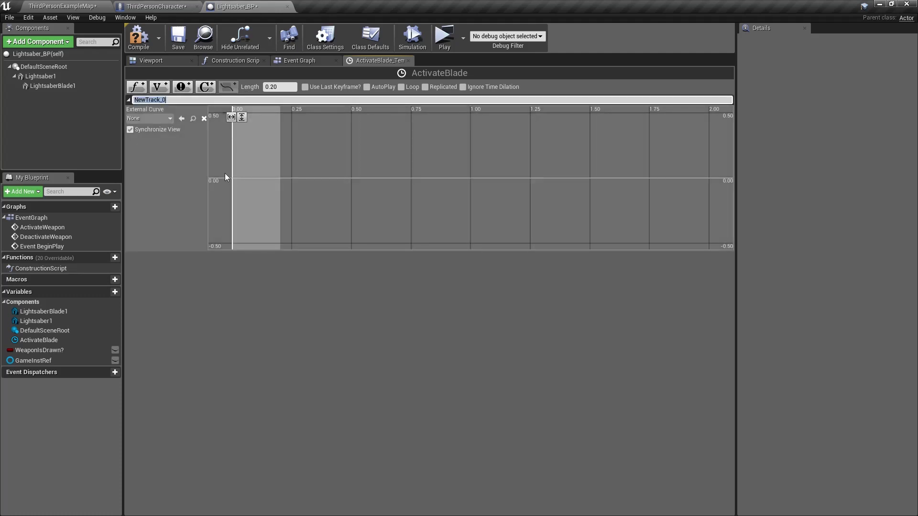
type("Scale")
key("Return")
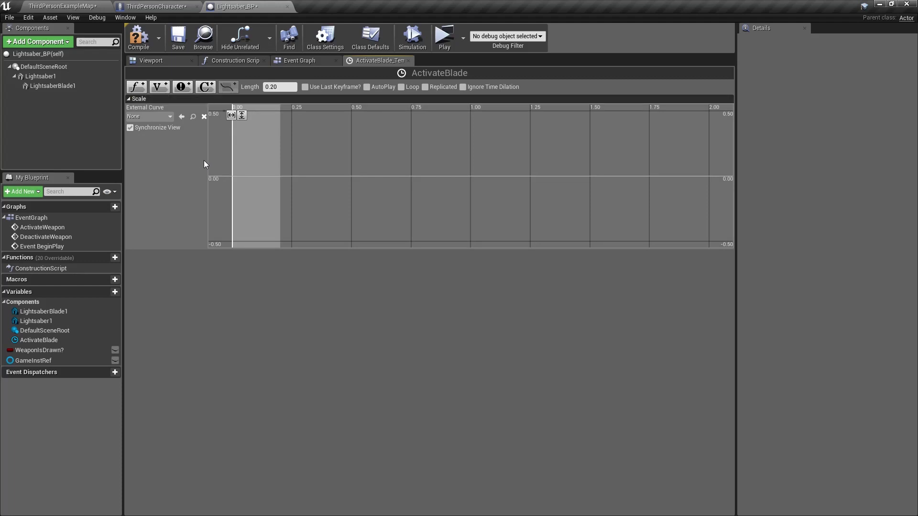
Add a first key to the Scale track at time 0 with value 0.
right_click(233, 177)
left_click(249, 190)
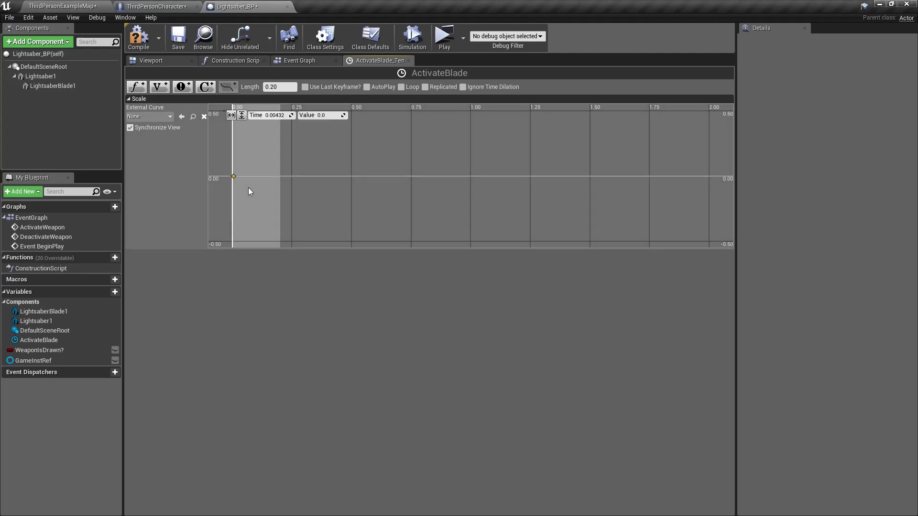
left_click(275, 115)
type("0")
left_click(329, 115)
Add a second key to the Scale track at time 0.2 with value 0.7, checking the LightsaberBlade1 component's Z scale.
right_click(269, 175)
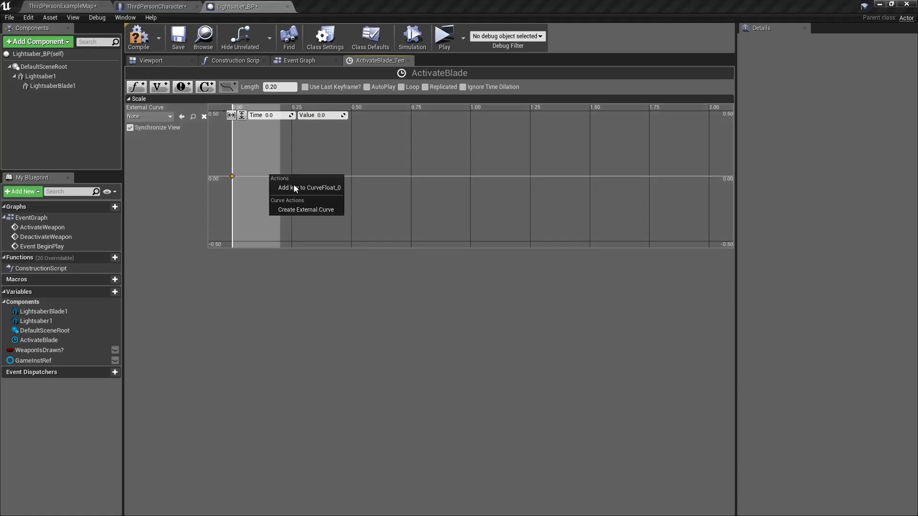
left_click(295, 186)
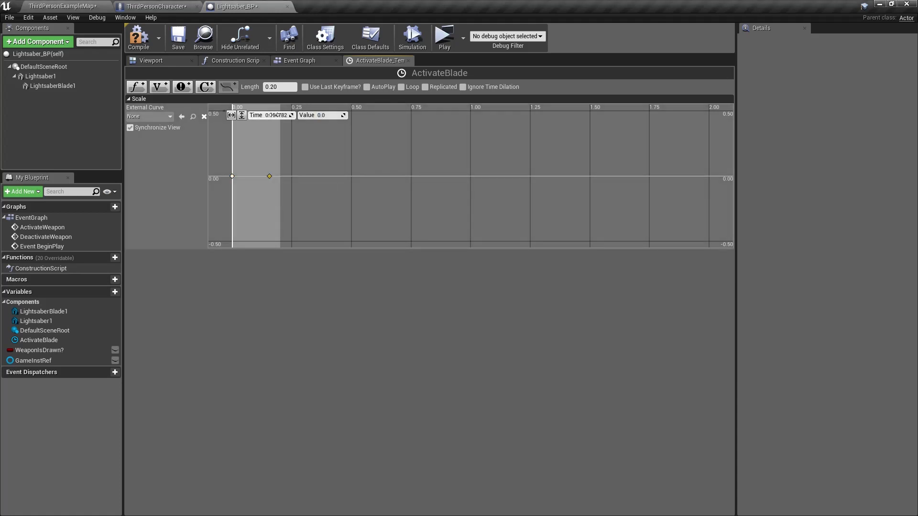
type("0.2")
key("Return")
left_click(333, 115)
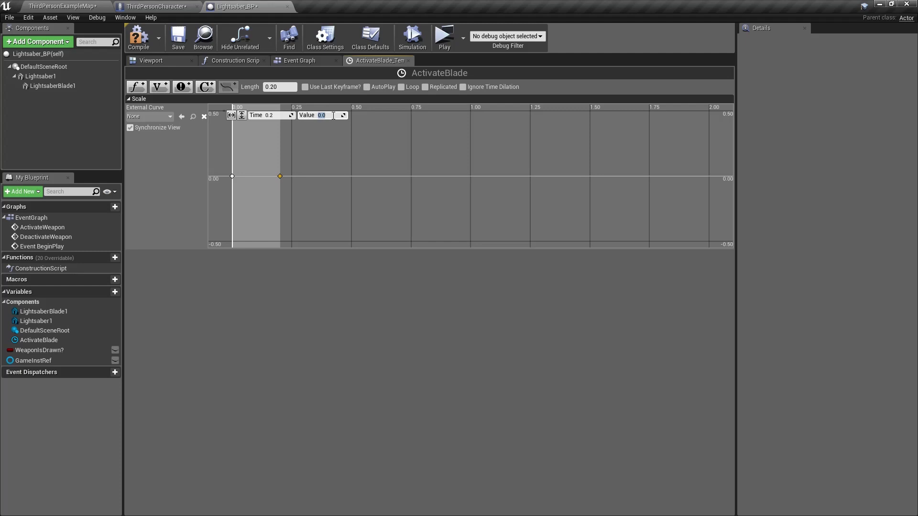
left_click(53, 86)
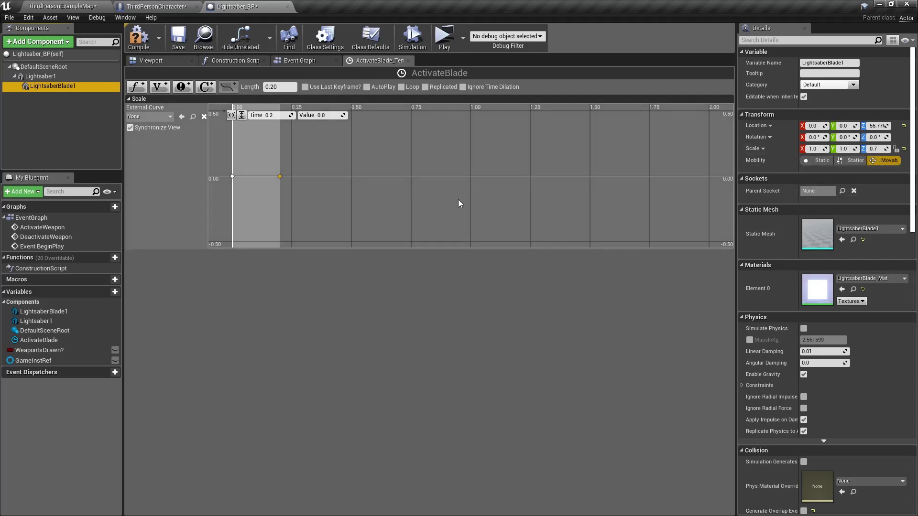
left_click(325, 116)
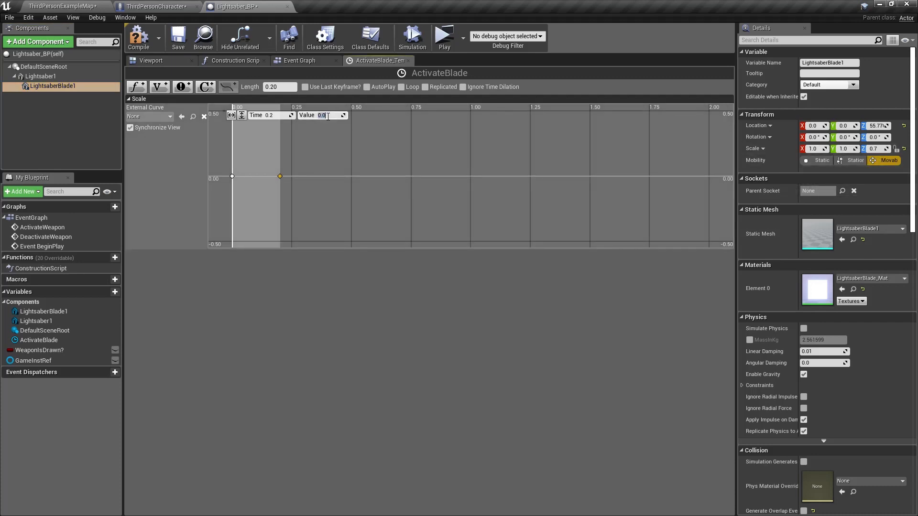
type("0.7")
key("Return")
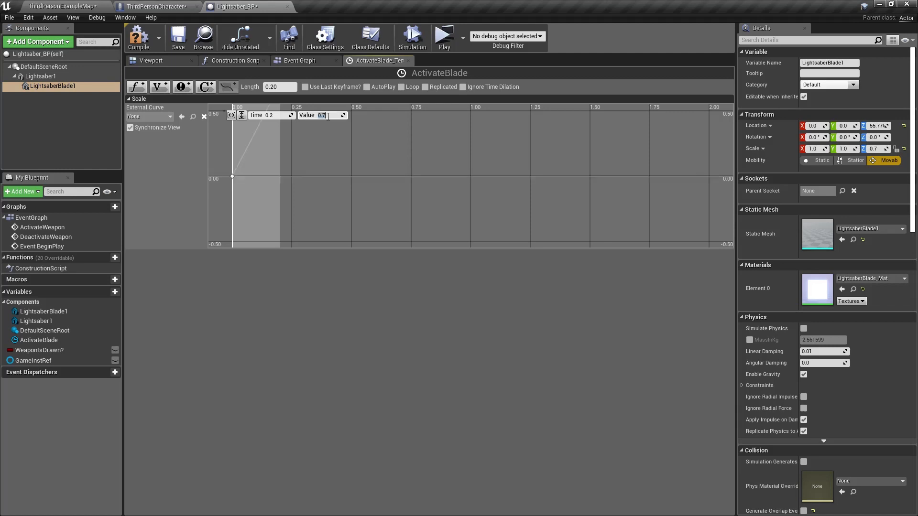
right_click_drag(317, 168, 320, 188)
scroll(334, 200, "down", 1)
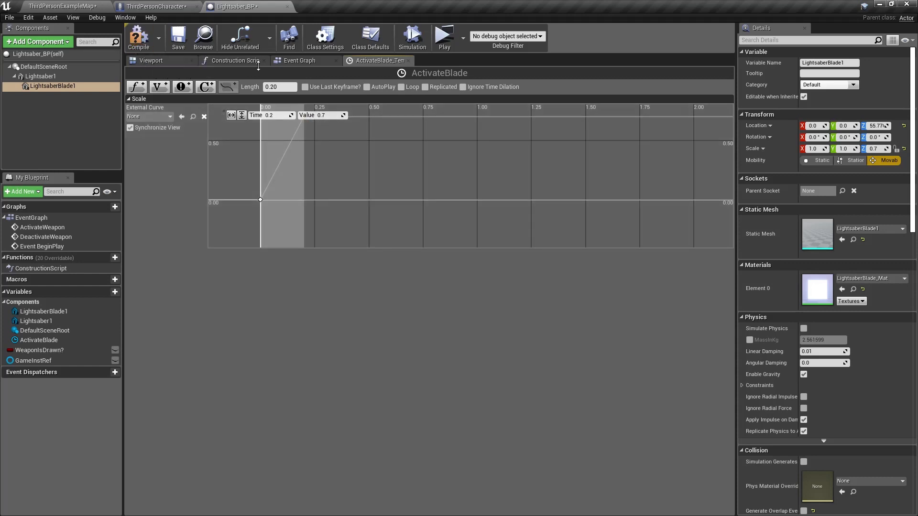
Close the timeline editor, and compile and save the Lightsaber_BP blueprint.
left_click(409, 60)
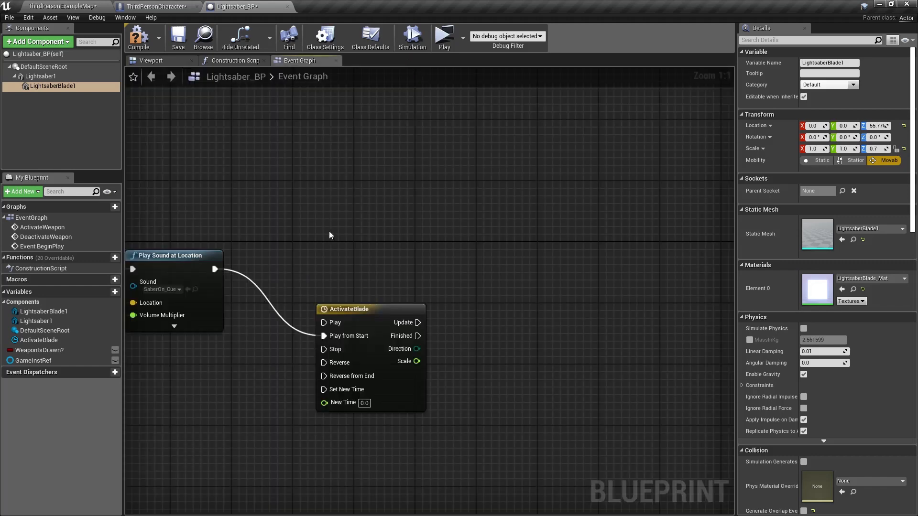
left_click(139, 37)
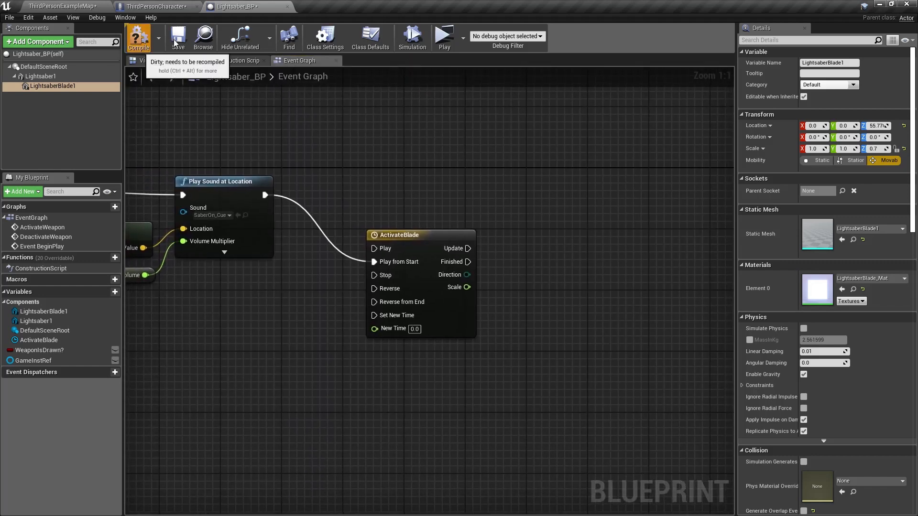
left_click(179, 36)
Move the ActivateBlade node slightly closer to the sound node and save all modified assets.
right_click_drag(339, 152, 252, 148)
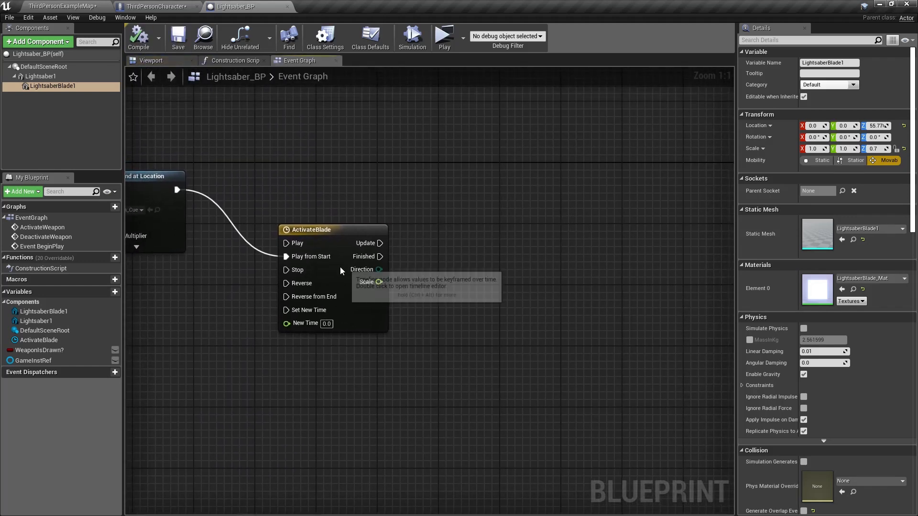
left_click_drag(339, 267, 325, 274)
right_click_drag(411, 268, 439, 238)
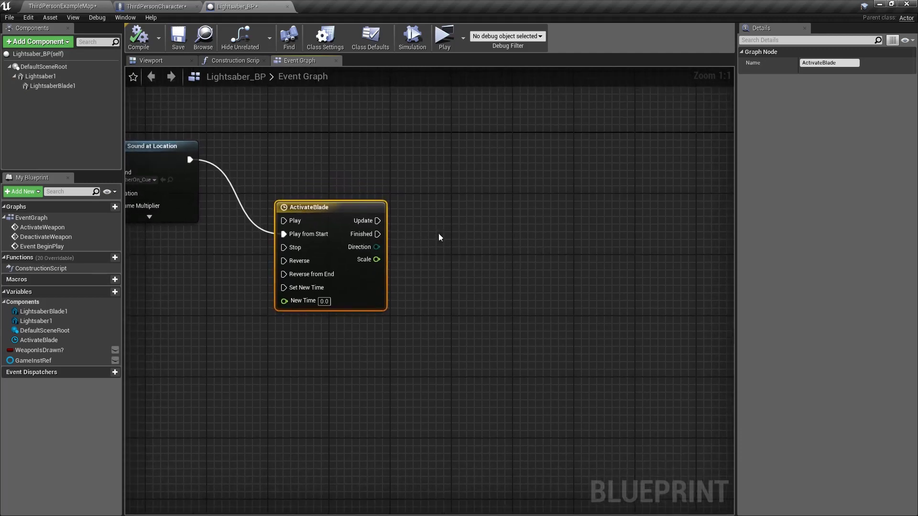
left_click(10, 18)
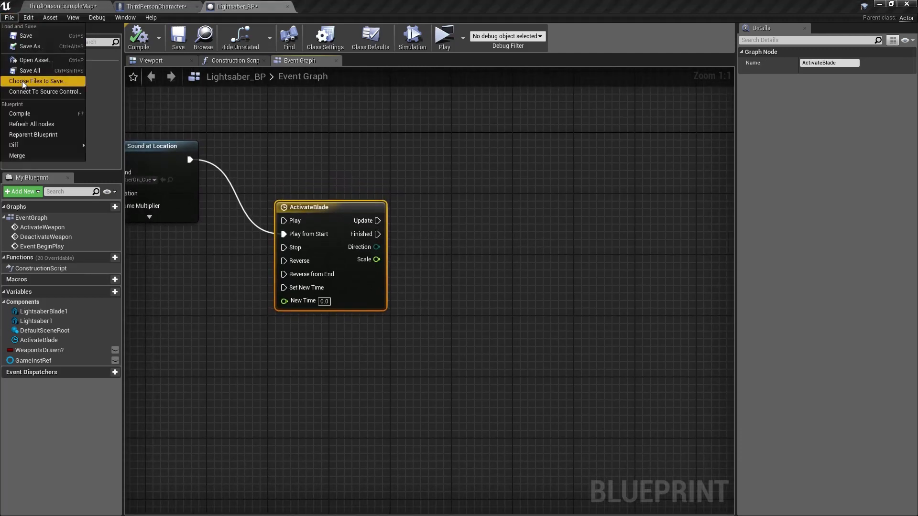
left_click(30, 72)
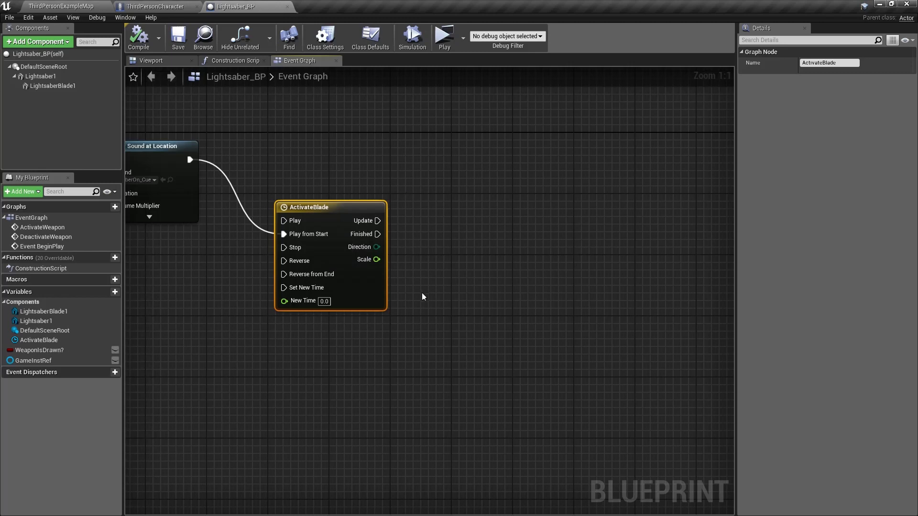
Add a Set Relative Scale 3D node for LightsaberBlade1 driven by the ActivateBlade timeline's Update output.
right_click_drag(422, 296, 276, 304)
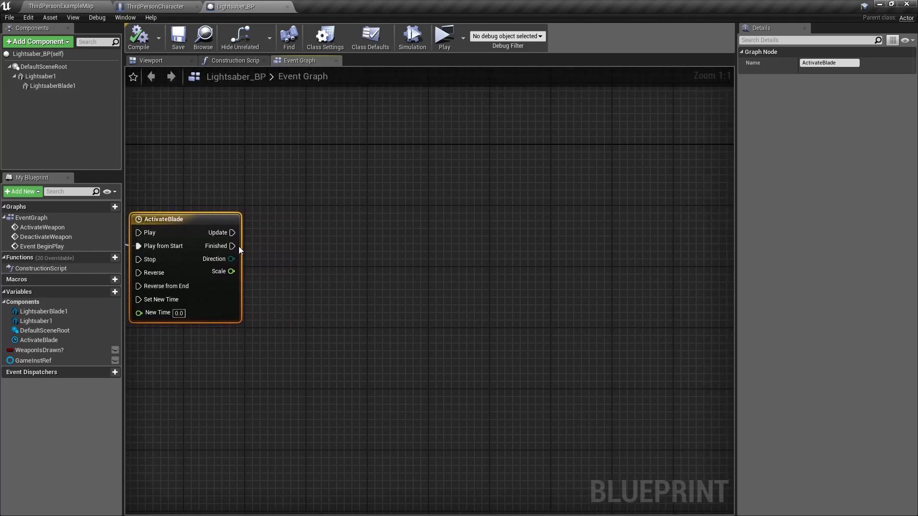
left_click_drag(231, 233, 411, 233)
type("setrel")
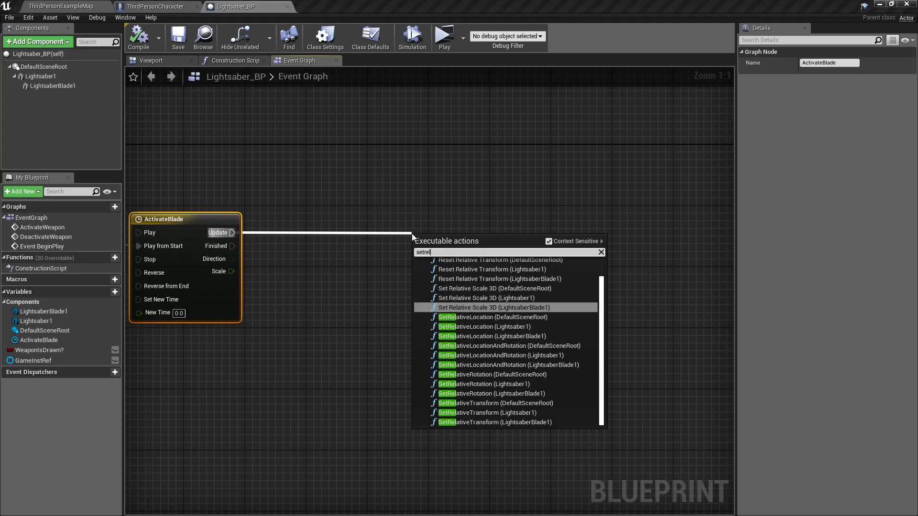
type("ativescal")
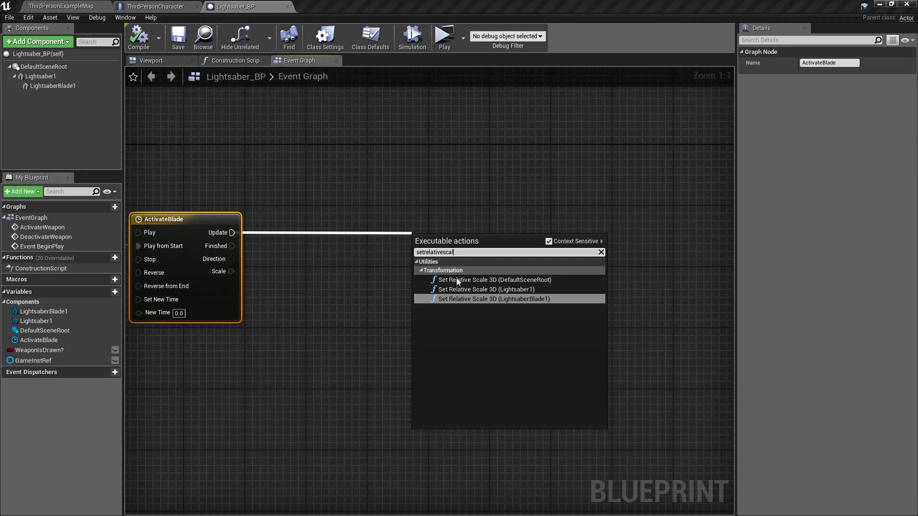
left_click(488, 297)
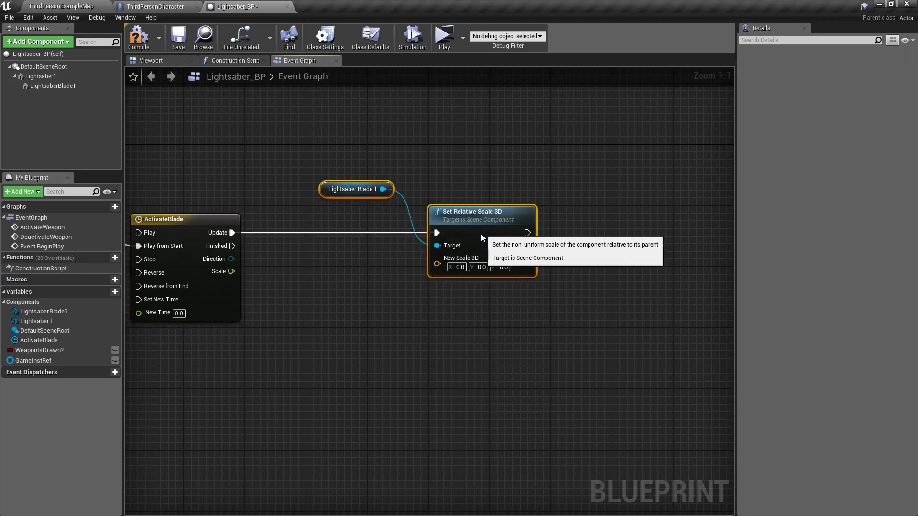
Place the Lightsaber Blade 1 node beside the Target input and feed New Scale 3D from a Make Vector node below it.
left_click_drag(481, 234, 481, 211)
left_click(357, 198)
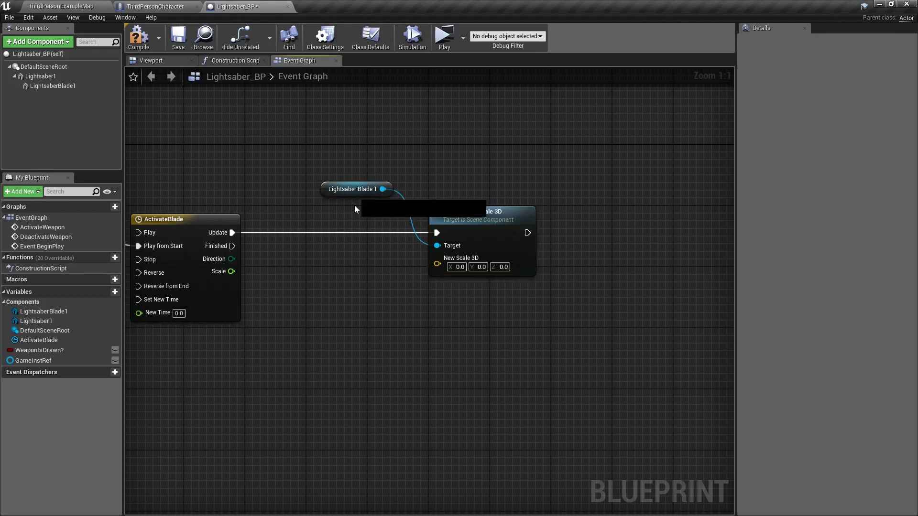
left_click_drag(355, 193, 394, 306)
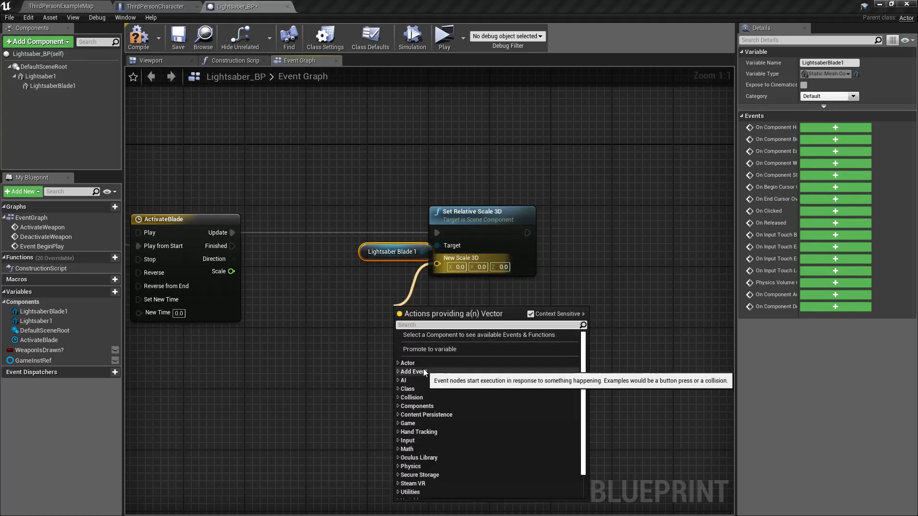
type("make")
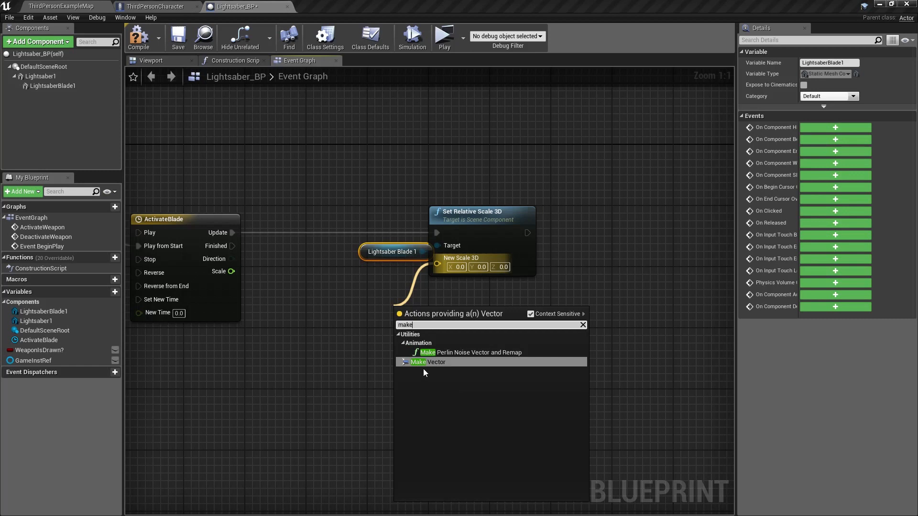
left_click(423, 366)
left_click_drag(444, 348, 419, 344)
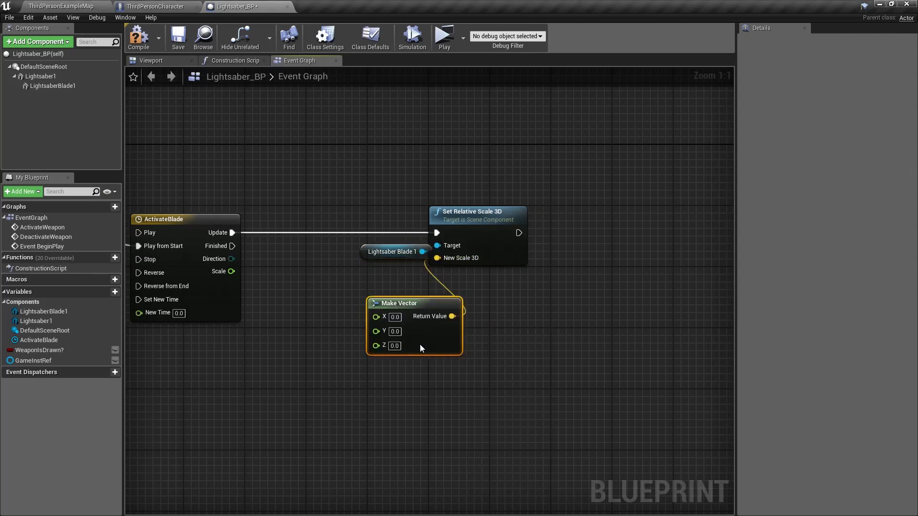
Set the Make Vector node's X and Y to 1.
left_click(399, 320)
type("1")
key("Tab")
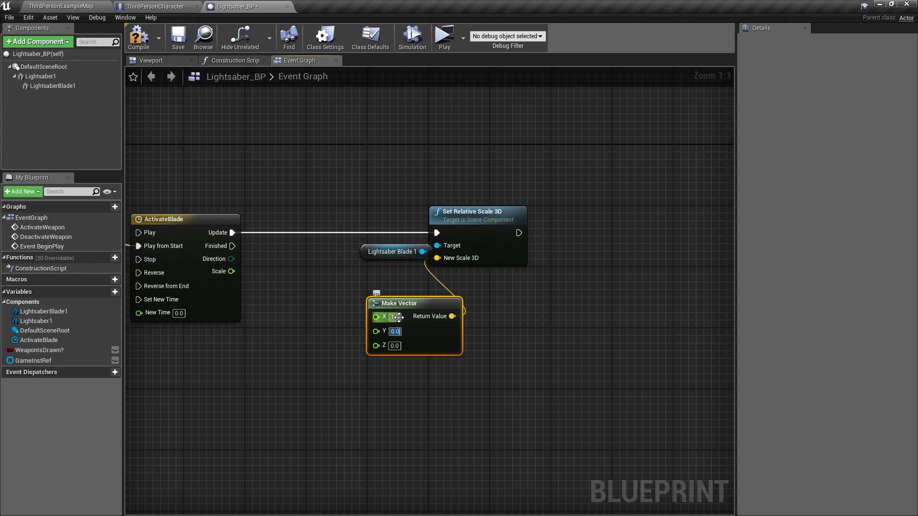
type("1")
left_click(388, 331)
Feed Make Vector's Z from a Lerp node with B set to 0.7 and Alpha connected to the timeline's Scale output.
left_click_drag(376, 345, 334, 354)
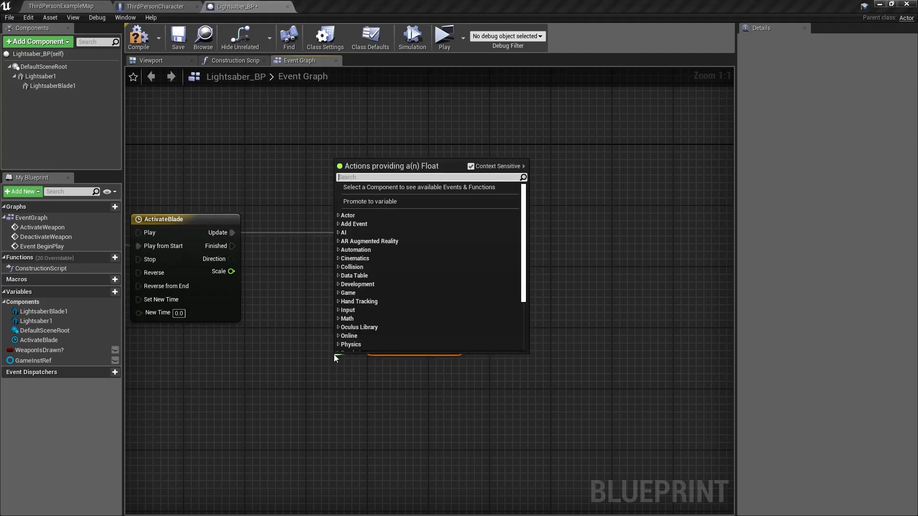
type("lerp")
key("Return")
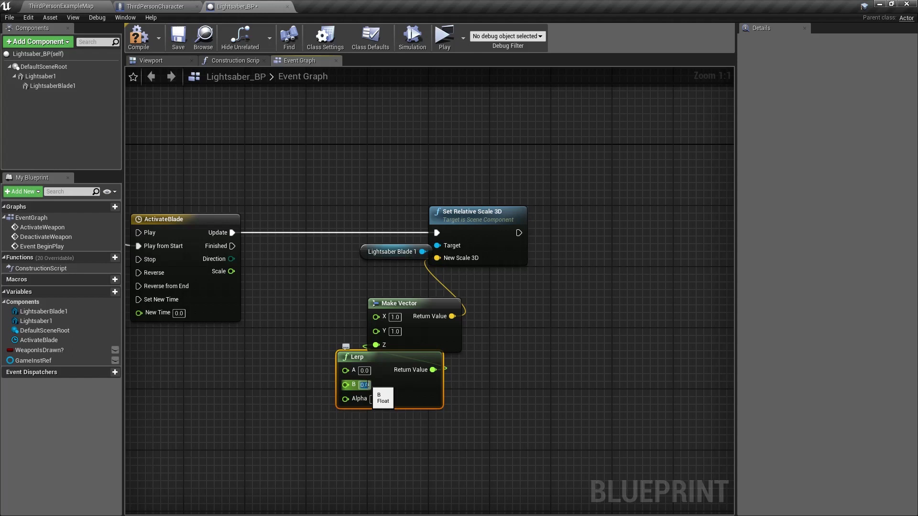
key("BackSpace")
type("0.7")
left_click_drag(345, 399, 230, 271)
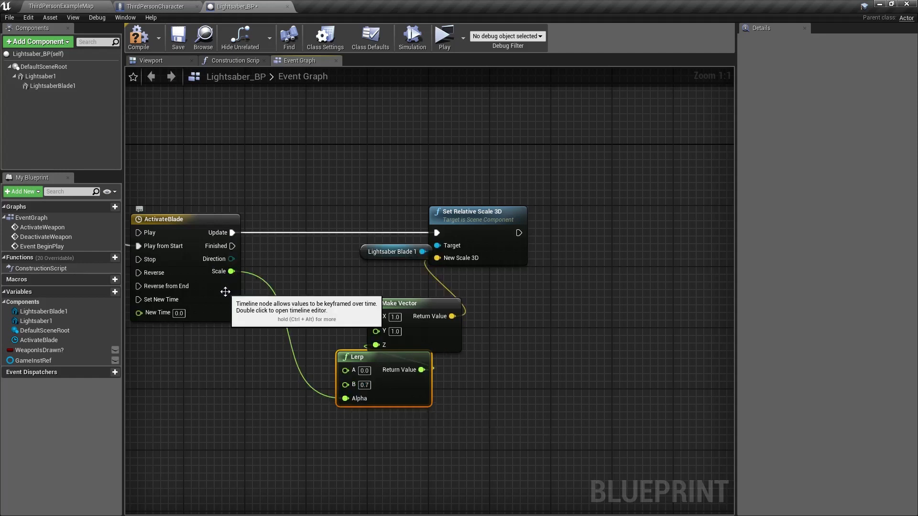
Set the value of the Scale track's last key to 1 in the ActivateBlade timeline and return to the event graph.
double_click(225, 292)
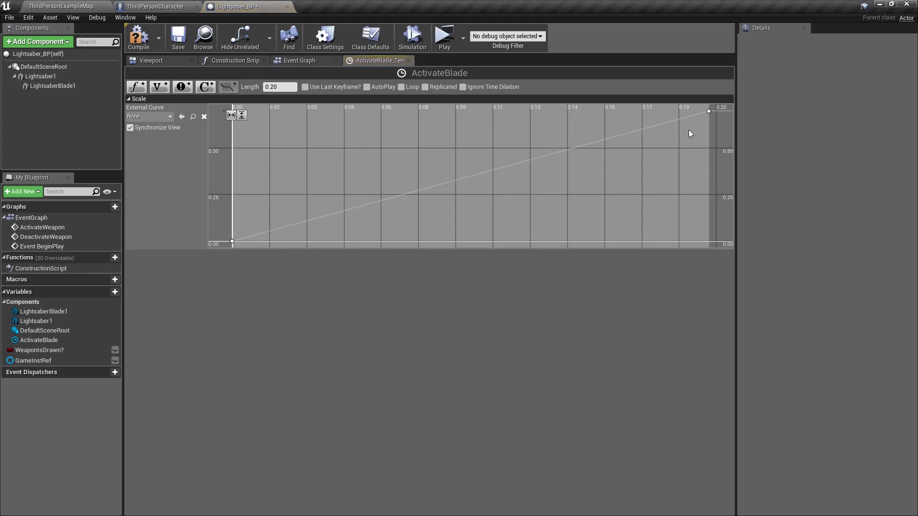
left_click(709, 111)
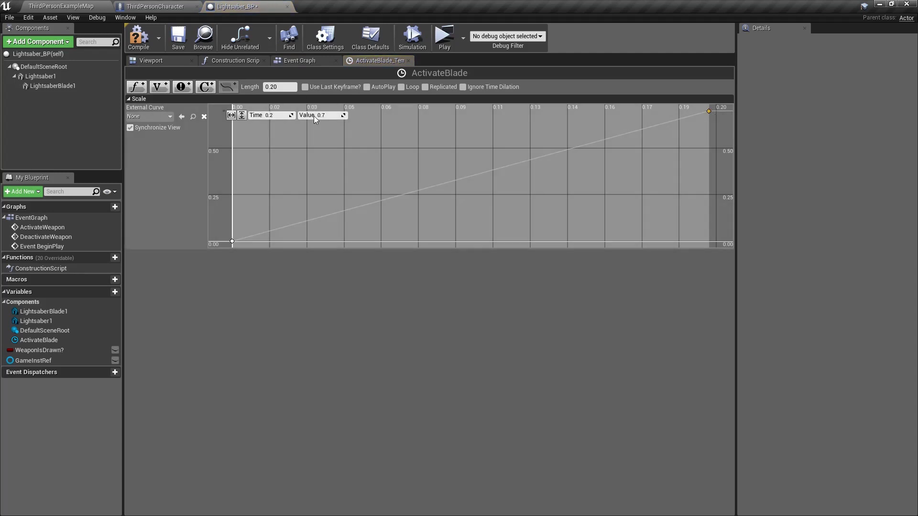
left_click(333, 116)
type("1")
key("Return")
left_click(408, 60)
right_click_drag(336, 351, 379, 327)
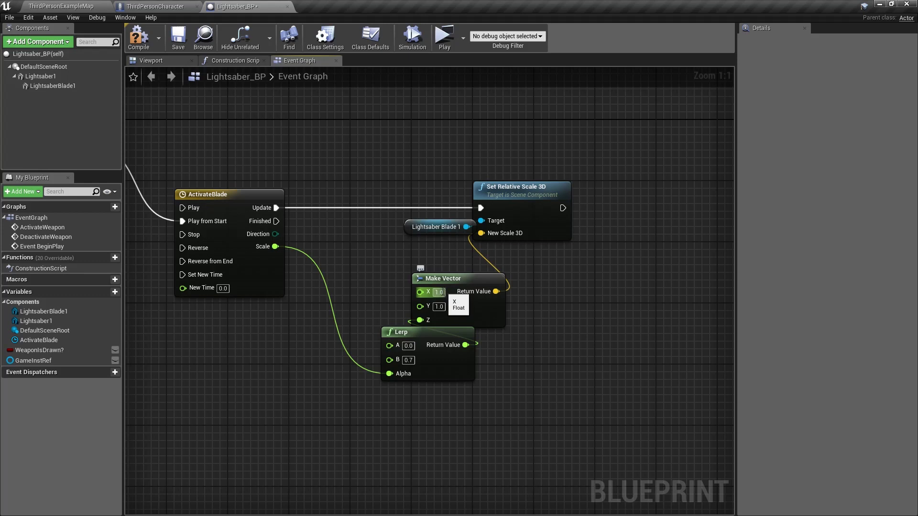
Reopen the ActivateBlade timeline from the event graph.
double_click(262, 263)
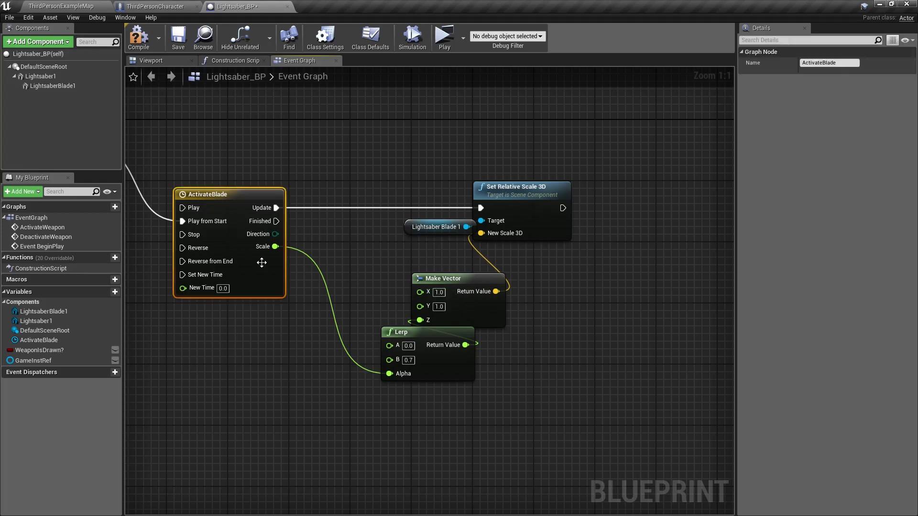
Add two extra float tracks to the ActivateBlade timeline and delete both.
left_click(138, 90)
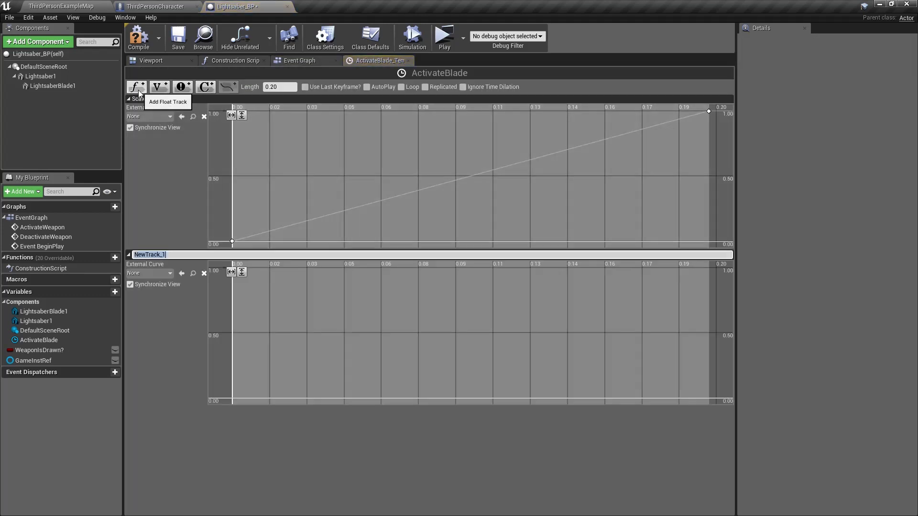
left_click(139, 91)
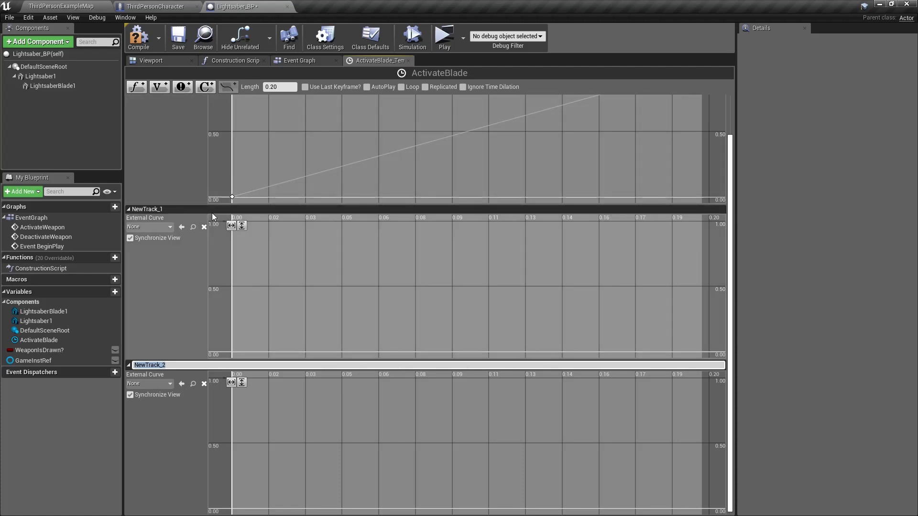
left_click(210, 208)
right_click(211, 208)
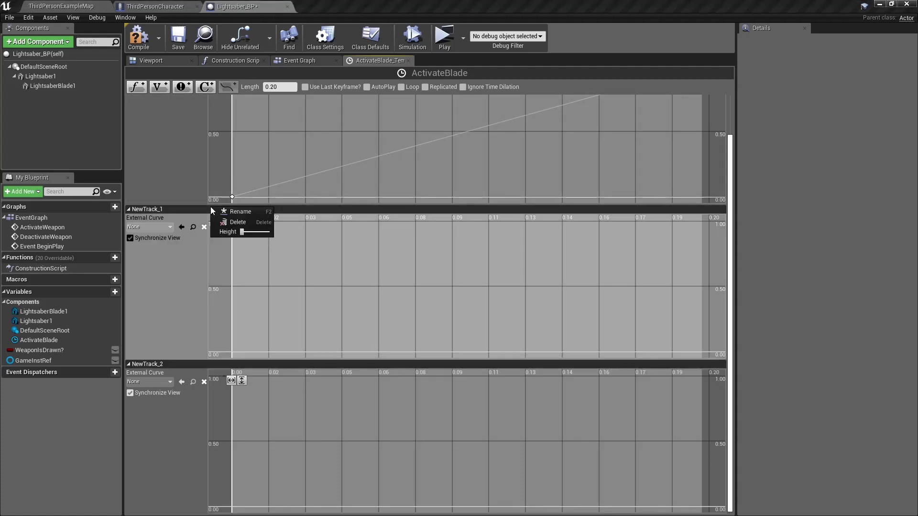
left_click(226, 223)
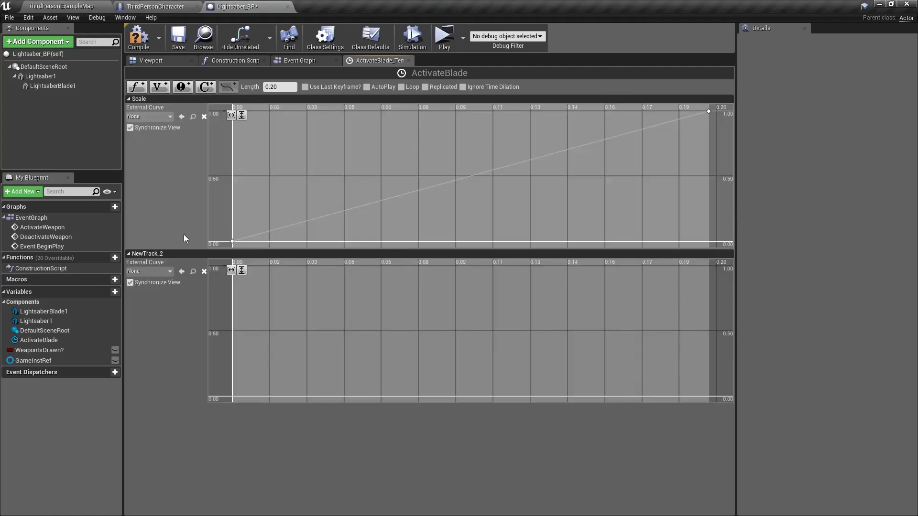
right_click(209, 254)
left_click(234, 267)
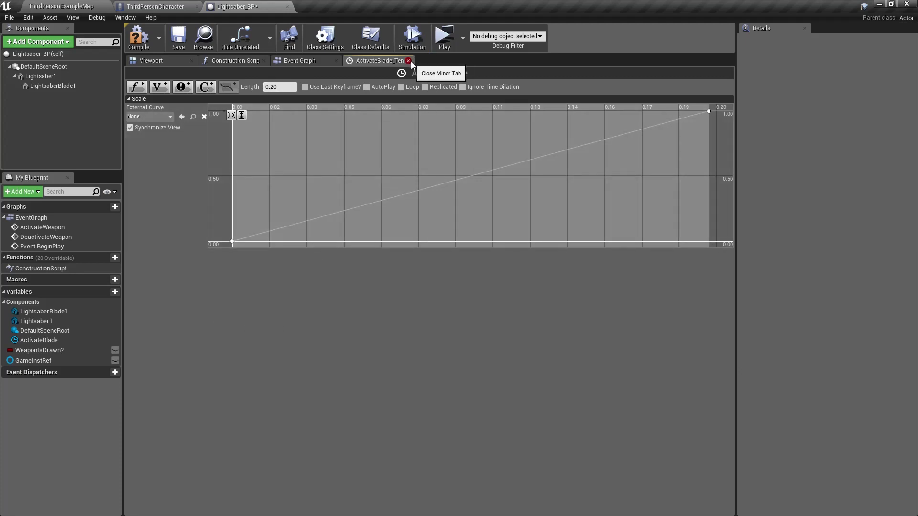
Add a vector track to the ActivateBlade timeline, delete it, and close the timeline editor.
left_click(161, 87)
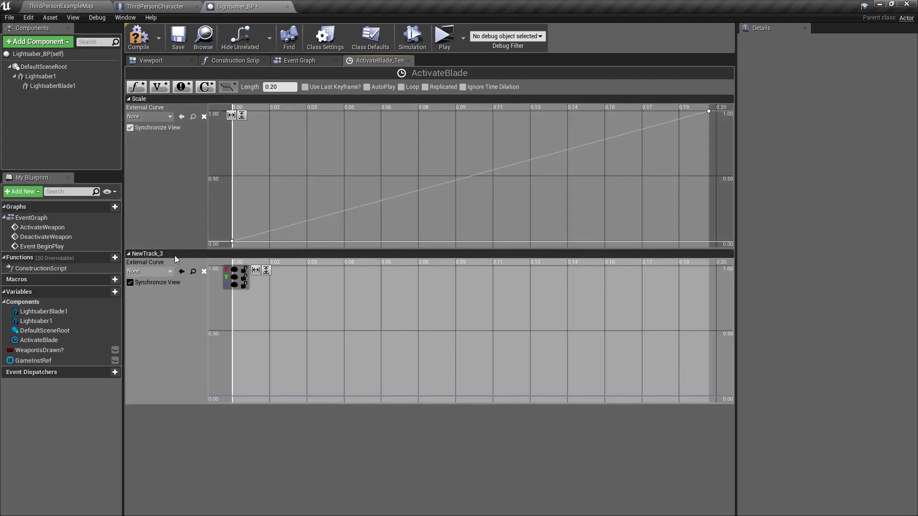
right_click(174, 255)
left_click(201, 271)
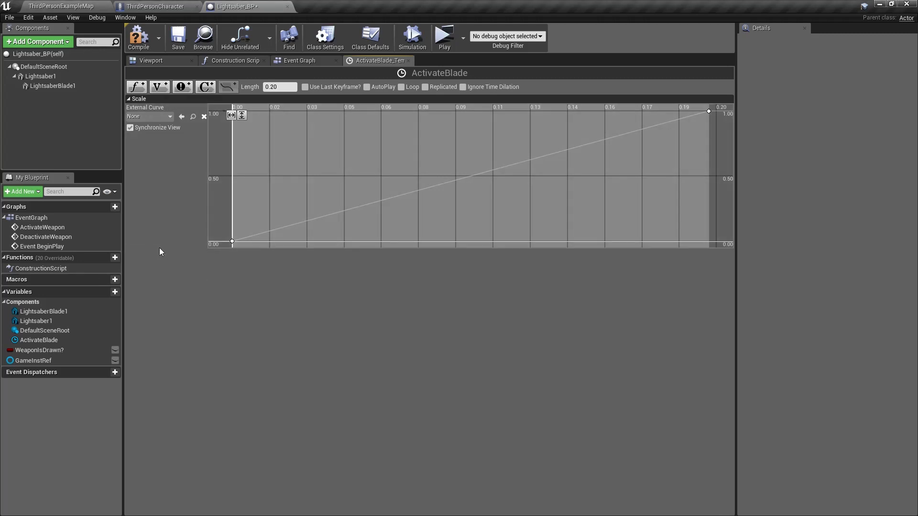
left_click(409, 61)
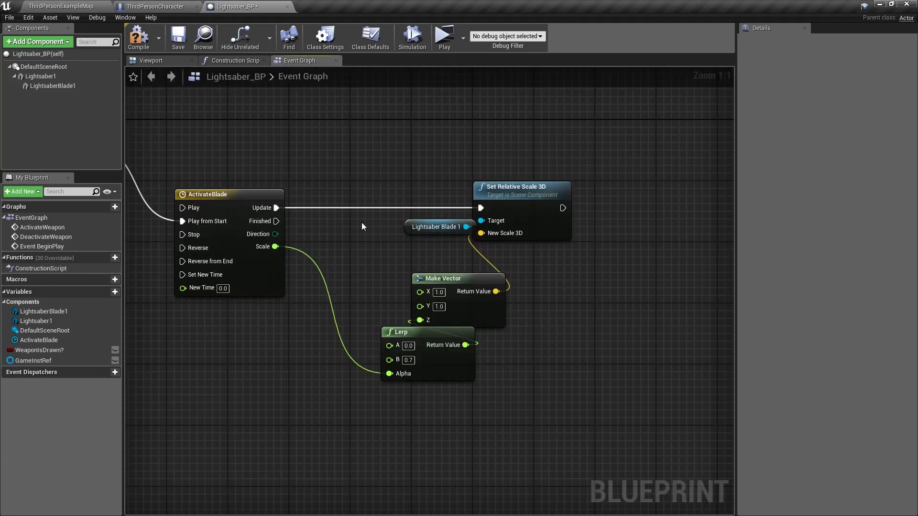
Move the Make Vector and Lerp nodes up, closer beneath the Set Relative Scale 3D node.
right_click_drag(347, 258, 289, 288)
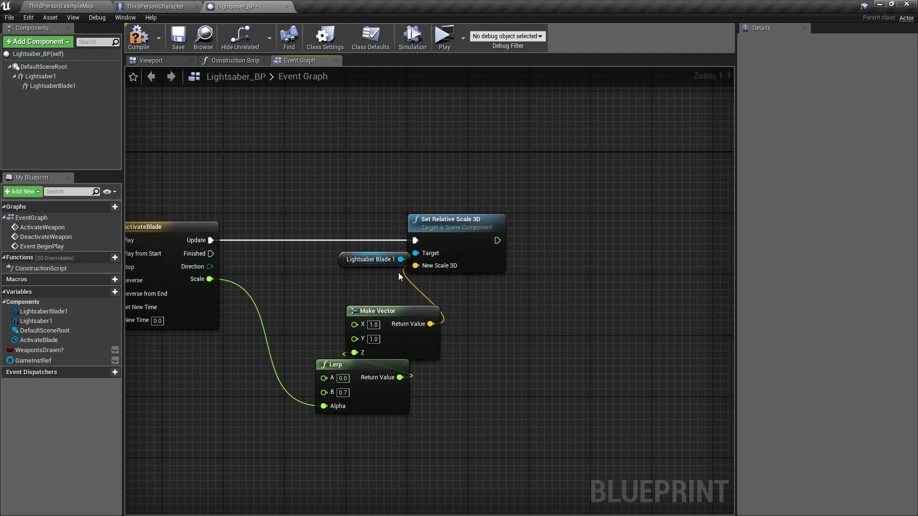
left_click_drag(423, 381, 421, 298)
right_click_drag(188, 258, 291, 276)
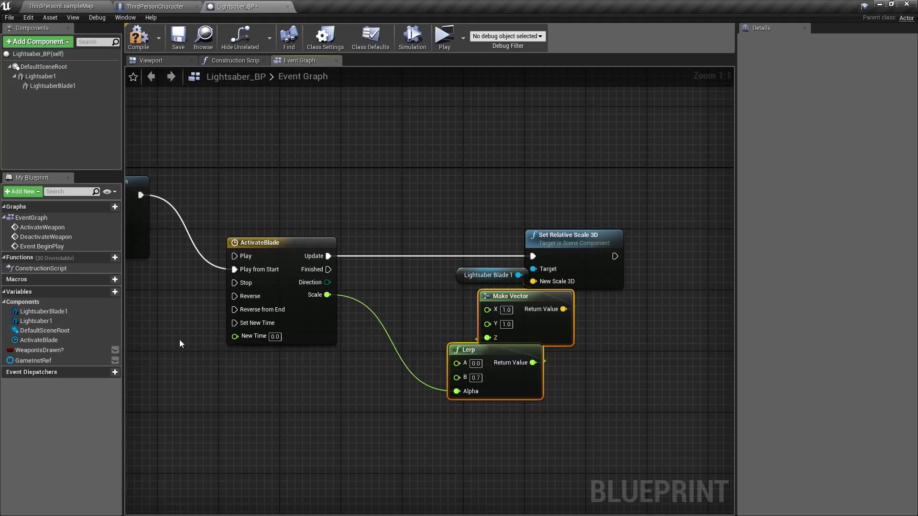
Create a custom event named EndAttack in empty graph space below the DeactivateWeapon event.
right_click_drag(179, 340, 555, 324)
right_click_drag(351, 336, 306, 340)
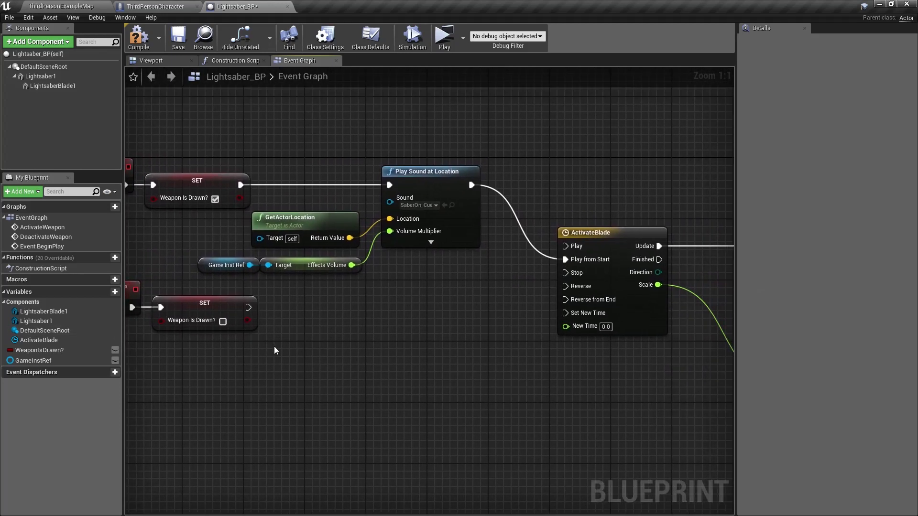
right_click_drag(333, 270, 334, 178)
scroll(331, 297, "down", 3)
scroll(345, 320, "down", 1)
scroll(202, 313, "up", 3)
right_click(257, 342)
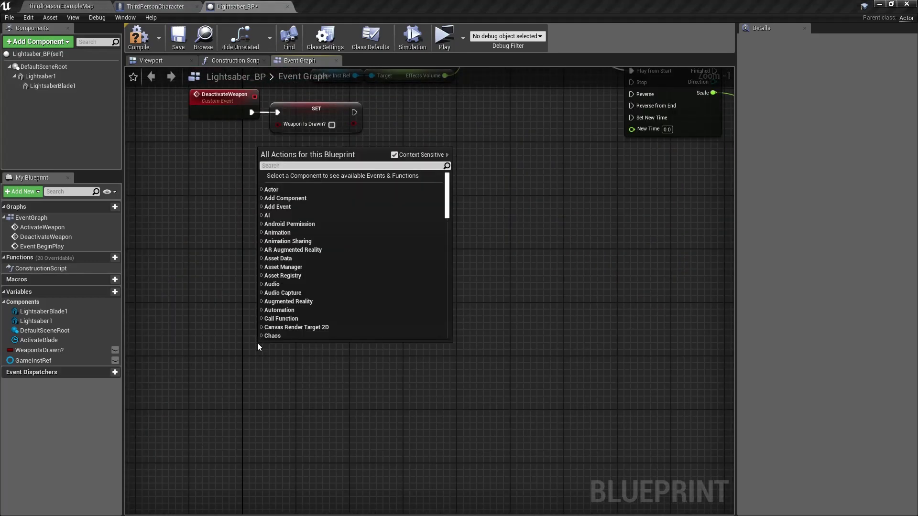
type("custome")
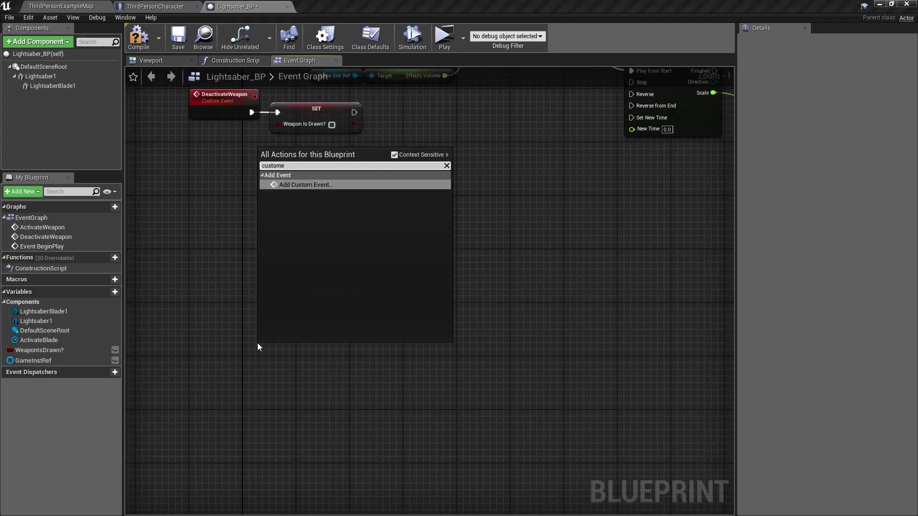
key("Return")
type("EndAttack")
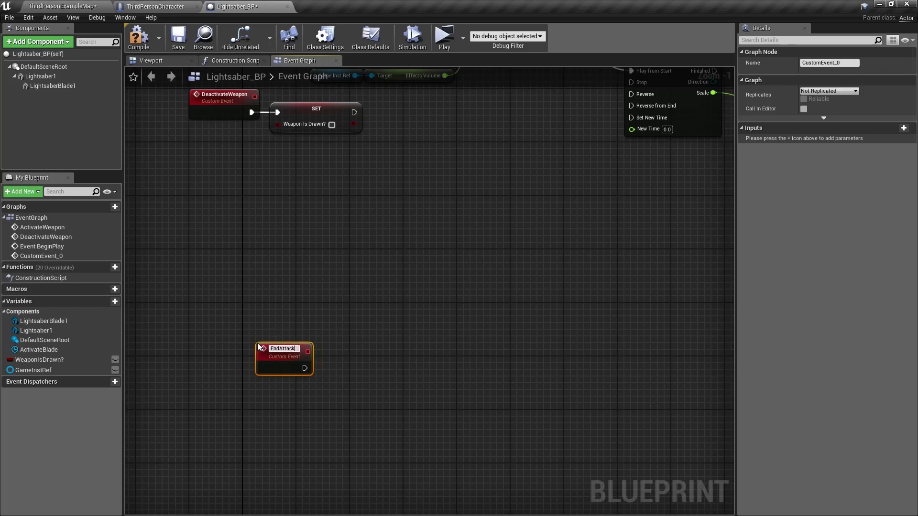
key("Return")
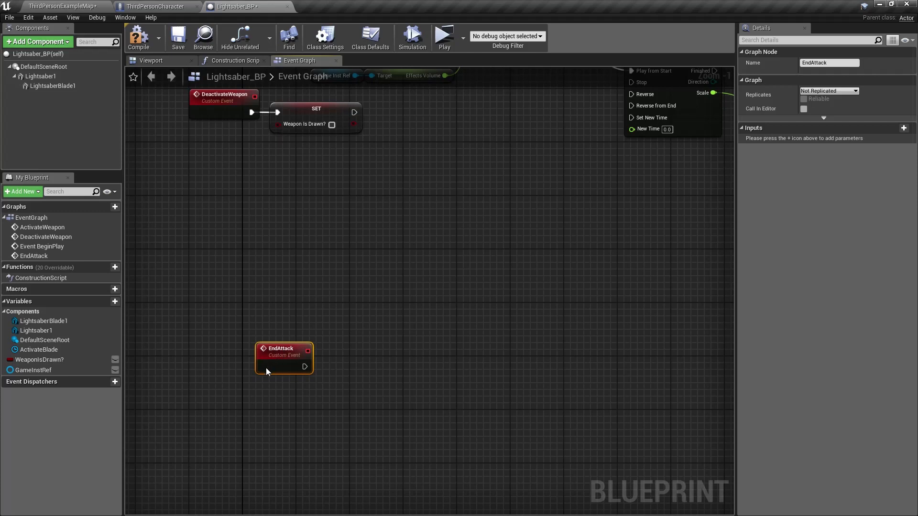
Call End Attack from the execution output of DeactivateWeapon's SET Weapon Is Drawn? node.
right_click_drag(262, 369, 220, 404)
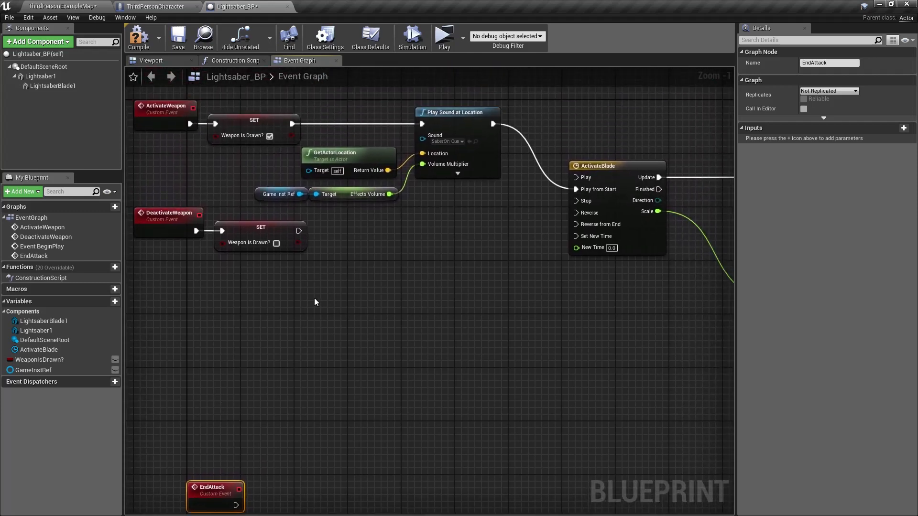
scroll(316, 279, "up", 1)
right_click_drag(316, 273, 273, 353)
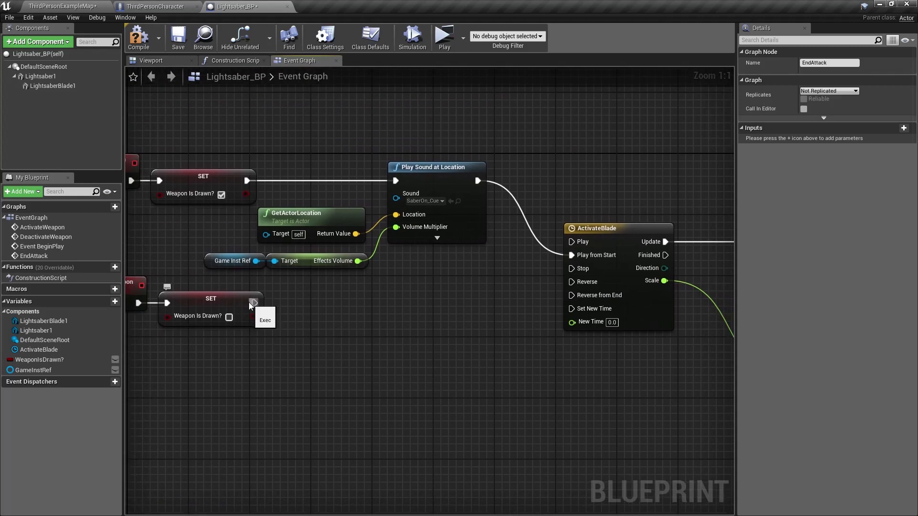
left_click_drag(249, 303, 326, 311)
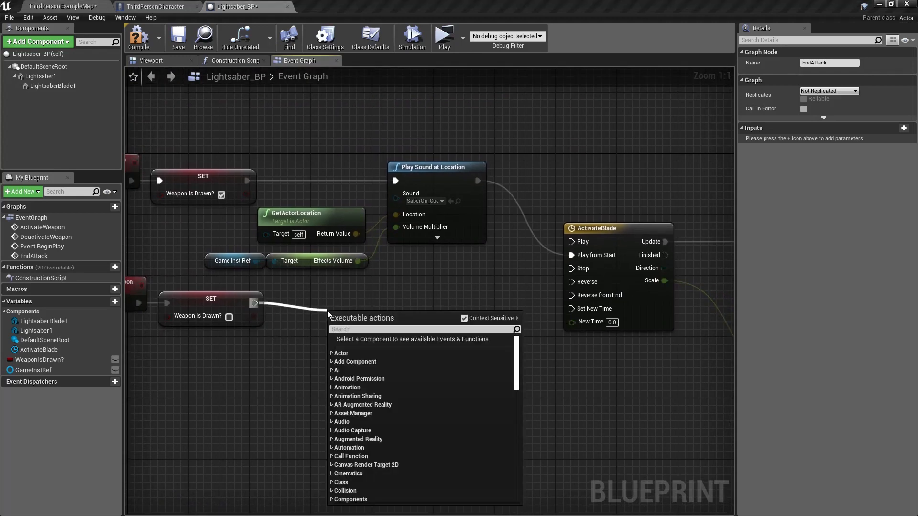
type("end")
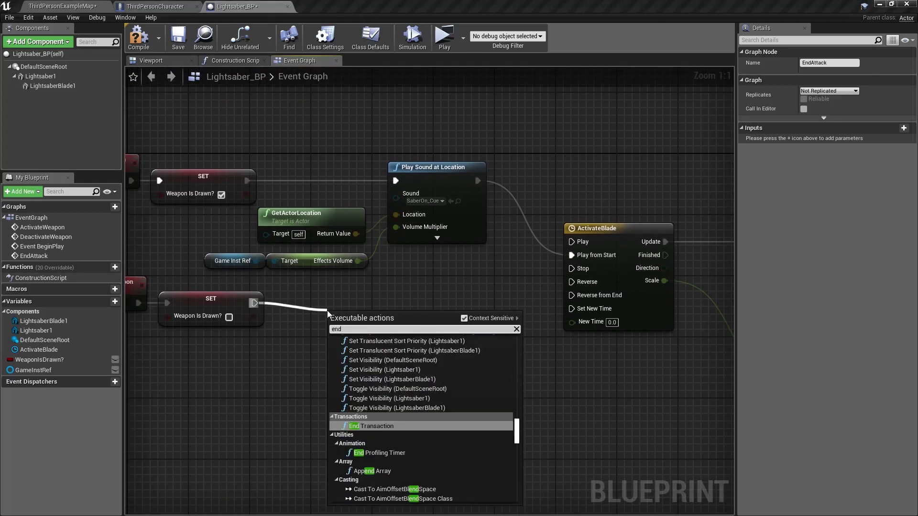
type("att")
key("Return")
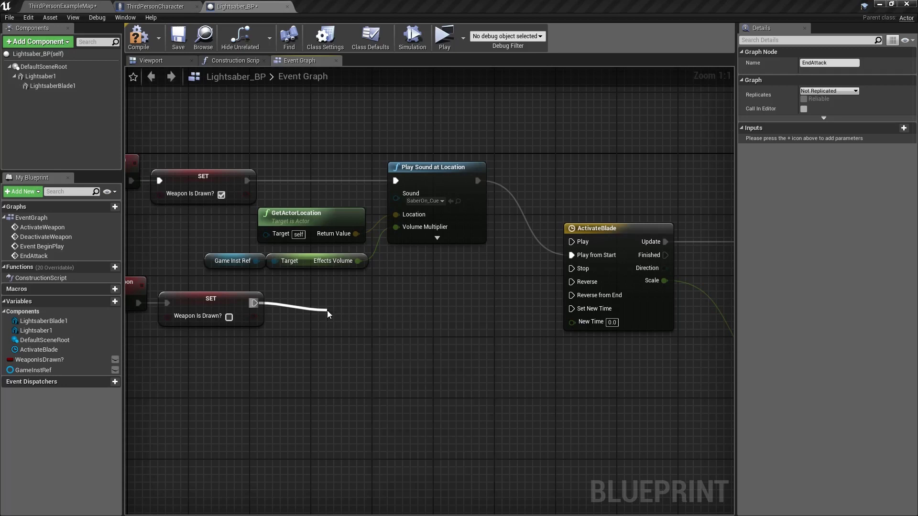
left_click_drag(369, 325, 397, 318)
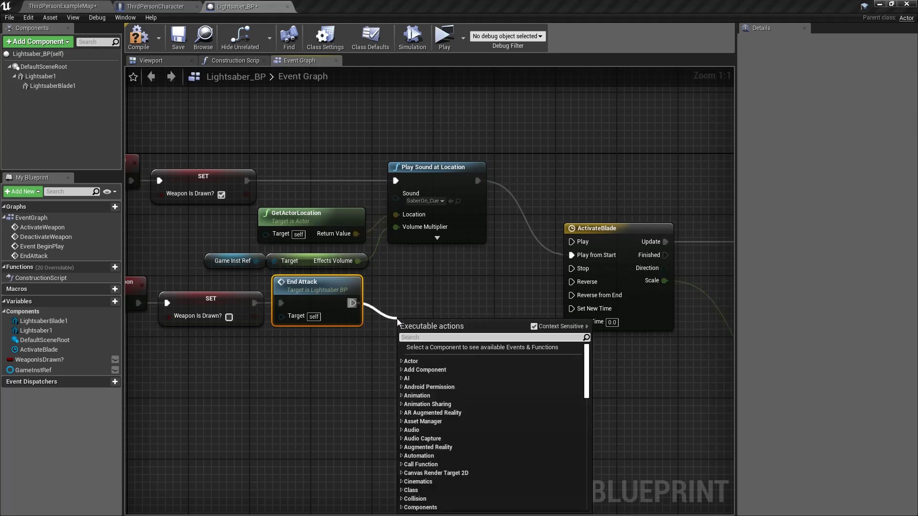
type("fadeou")
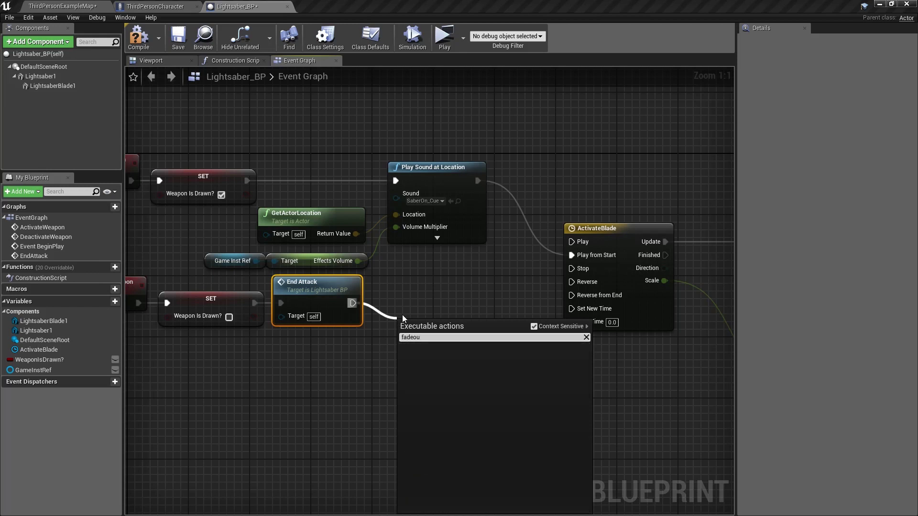
left_click(328, 339)
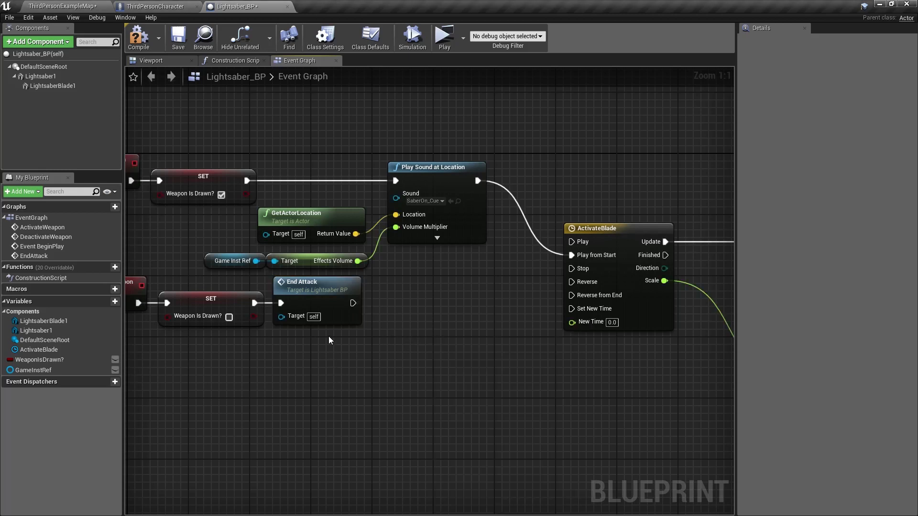
Search for fade with context sensitivity off and place an audio component Fade Out node below the End Attack call.
right_click(380, 342)
type("fade")
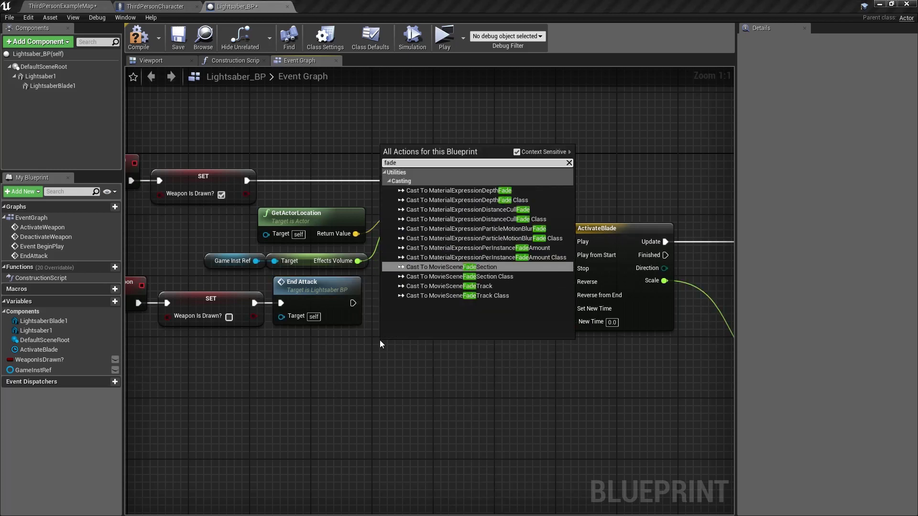
left_click(516, 152)
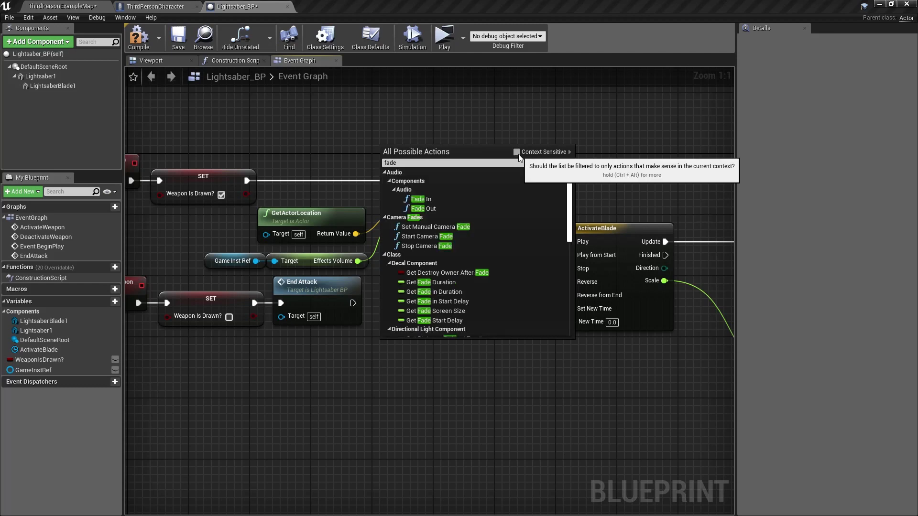
left_click(427, 207)
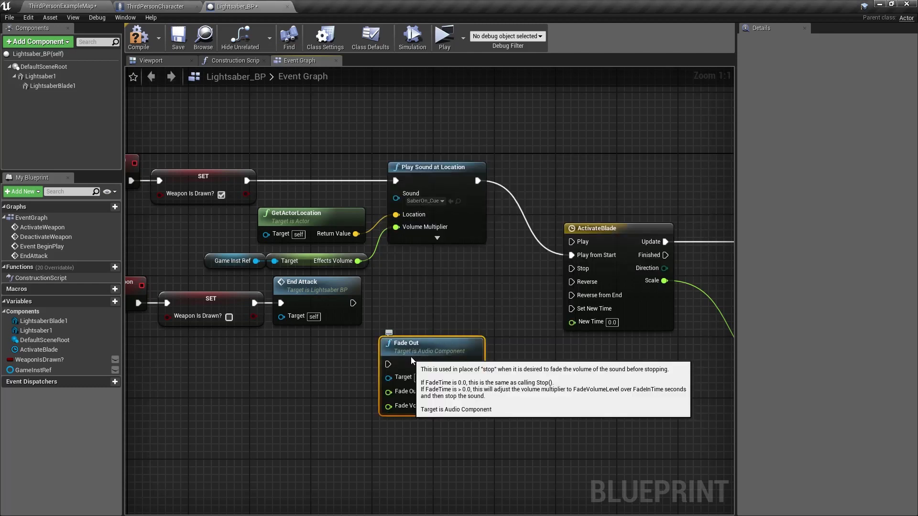
left_click_drag(410, 358, 425, 351)
right_click_drag(371, 399, 356, 344)
Open the Hum_4_Cue sound cue from the LightsaberTutorial SFX folder and dock its editor beside the other open assets.
left_click(56, 4)
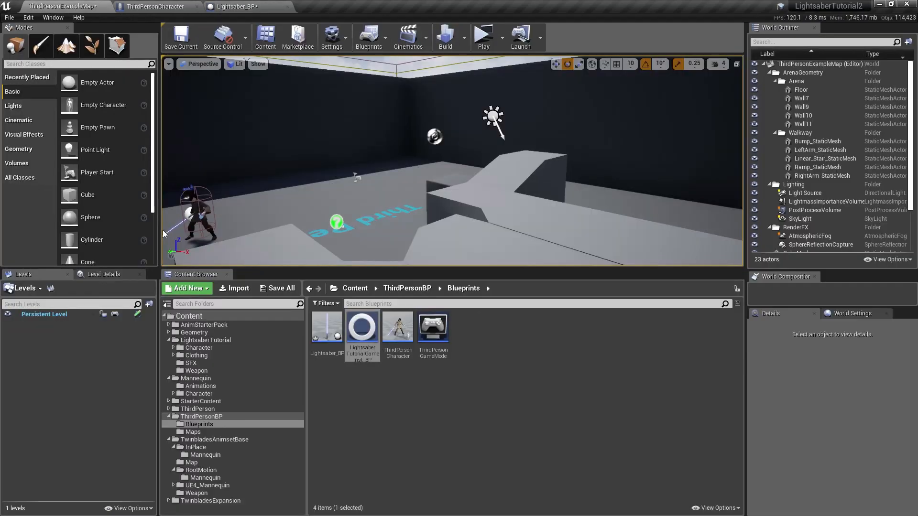
left_click(219, 363)
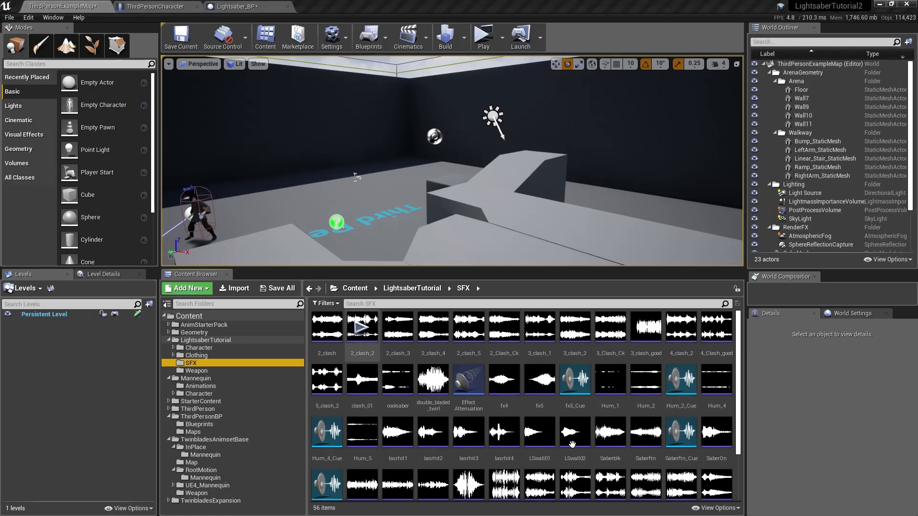
left_click(322, 433)
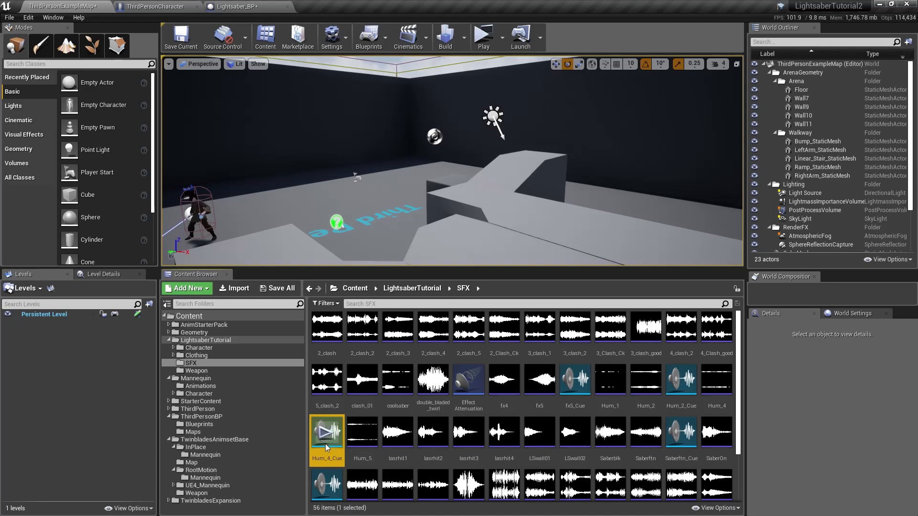
double_click(325, 432)
right_click_drag(120, 246, 186, 255)
left_click_drag(38, 77, 330, 6)
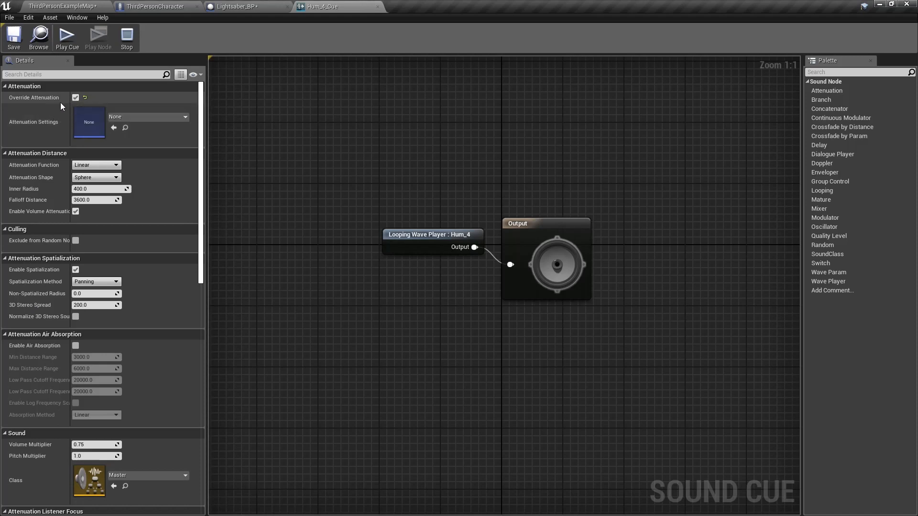
Disable Override Attenuation and align the looping wave player with the output, saving and closing Hum_4_Cue.
left_click(75, 98)
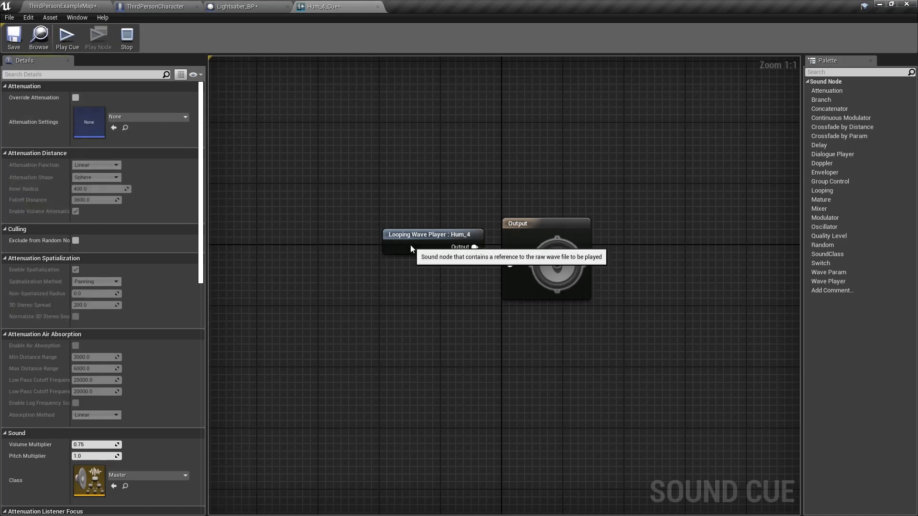
left_click_drag(412, 243, 369, 257)
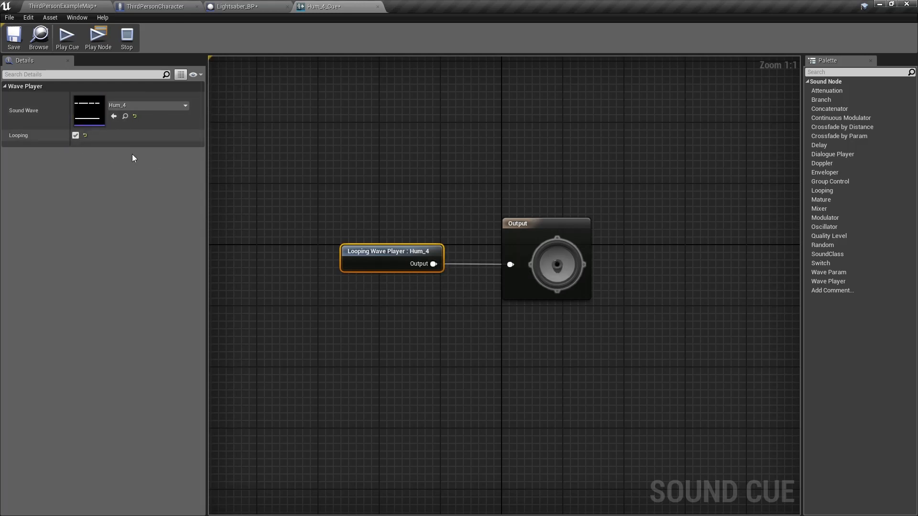
left_click(18, 44)
left_click(377, 7)
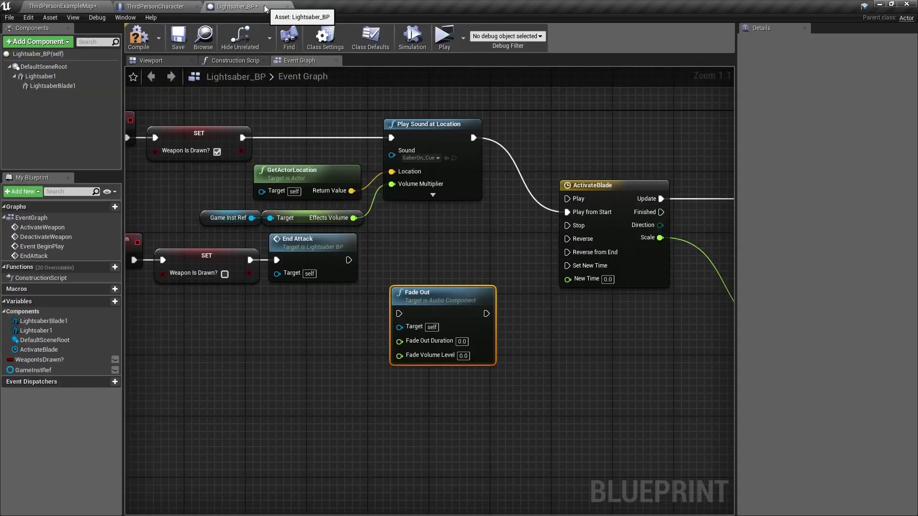
Add an Audio component using Hum_4_Cue to the blueprint and name it SaberHumEffect.
left_click(30, 44)
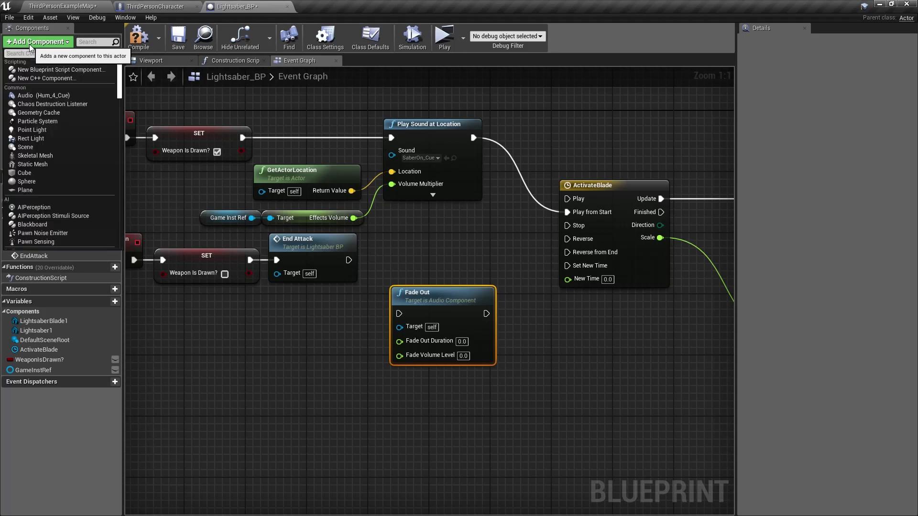
left_click(29, 94)
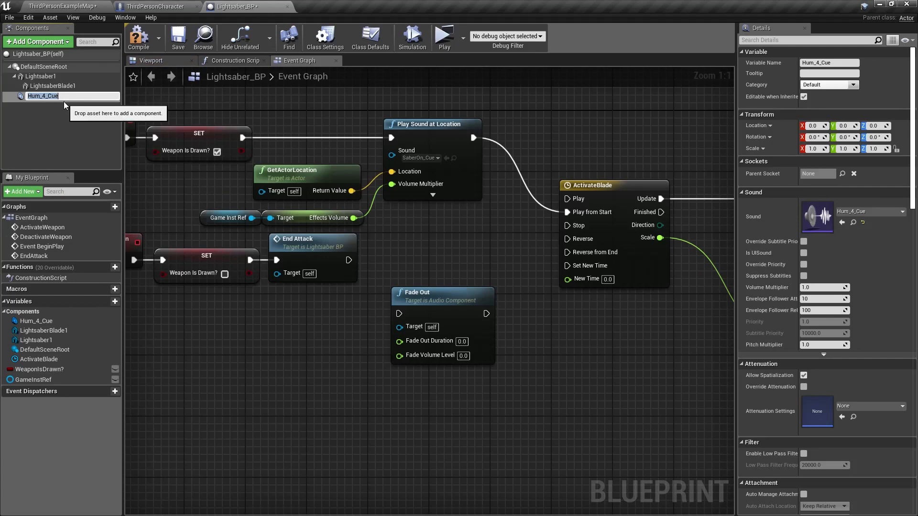
type("Sab")
type("erHumEffect")
key("Return")
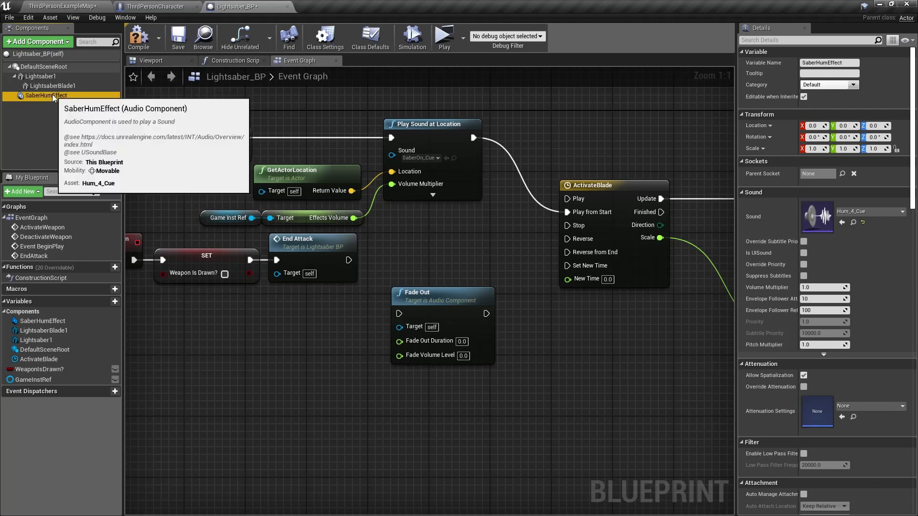
Use a SaberHumEffect reference as Fade Out's target, connect End Attack's execution output to Fade Out, and align the nodes.
left_click_drag(53, 94, 273, 346)
left_click_drag(335, 355, 347, 262)
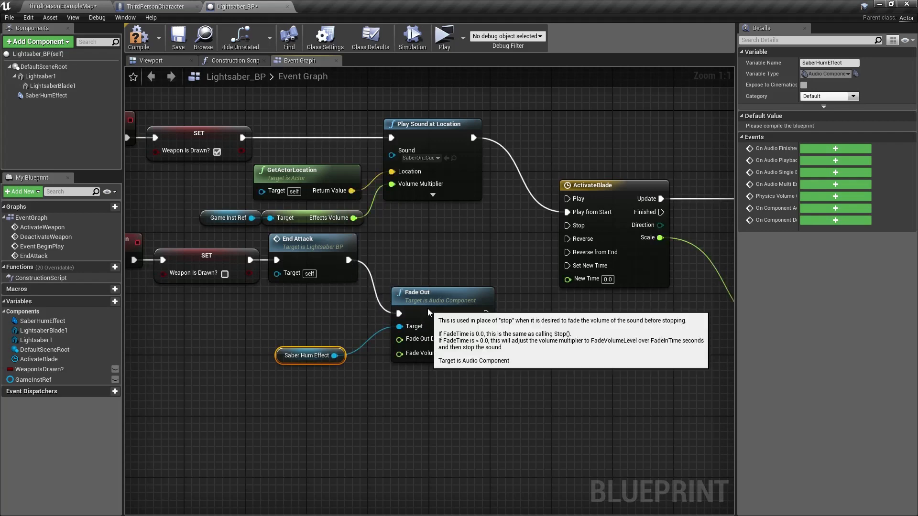
left_click_drag(427, 309, 405, 257)
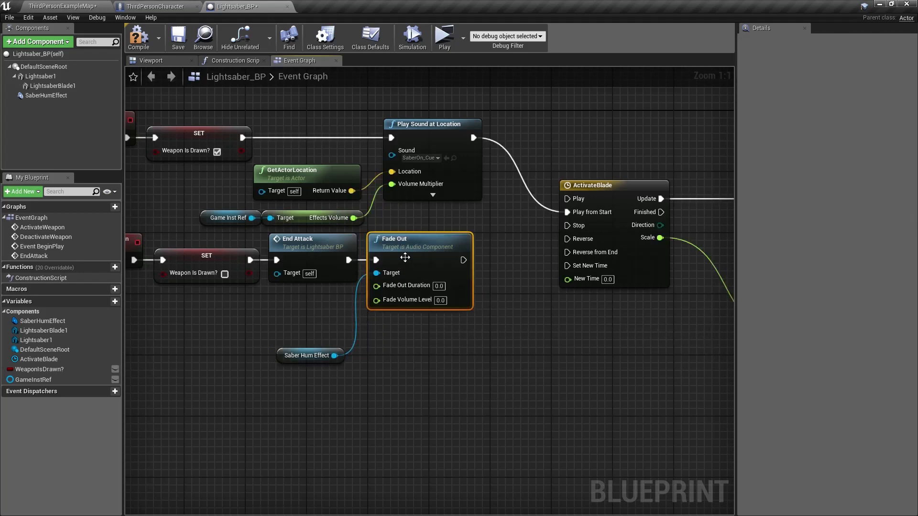
left_click_drag(335, 355, 327, 300)
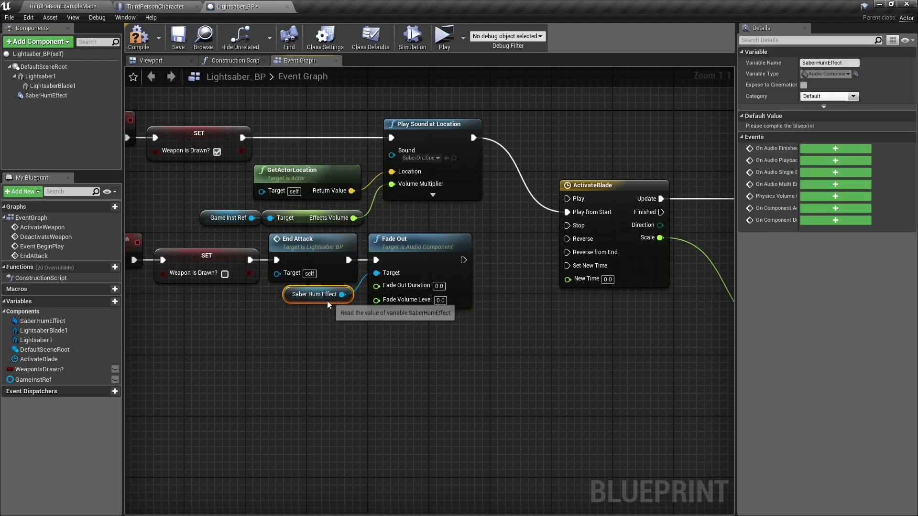
Set the Fade Out node's Fade Out Duration to 0.1.
right_click_drag(328, 304, 257, 330)
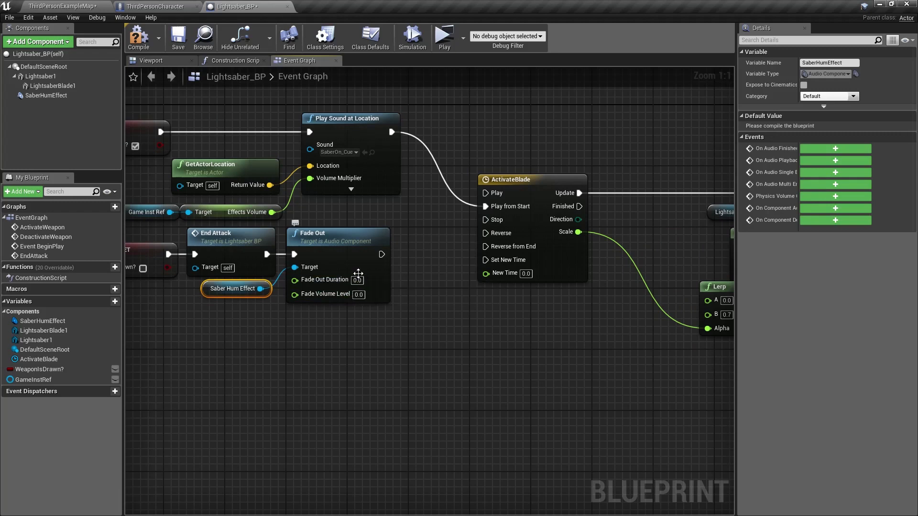
left_click(357, 281)
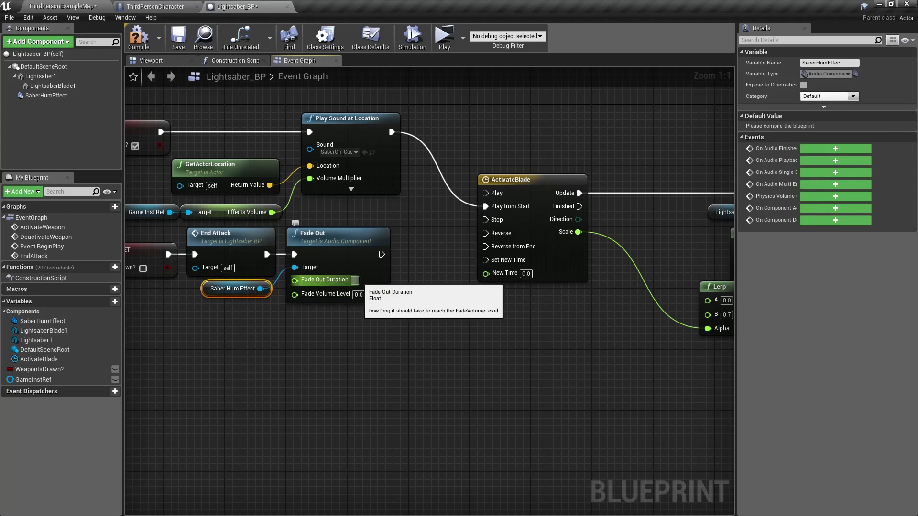
type("0.1")
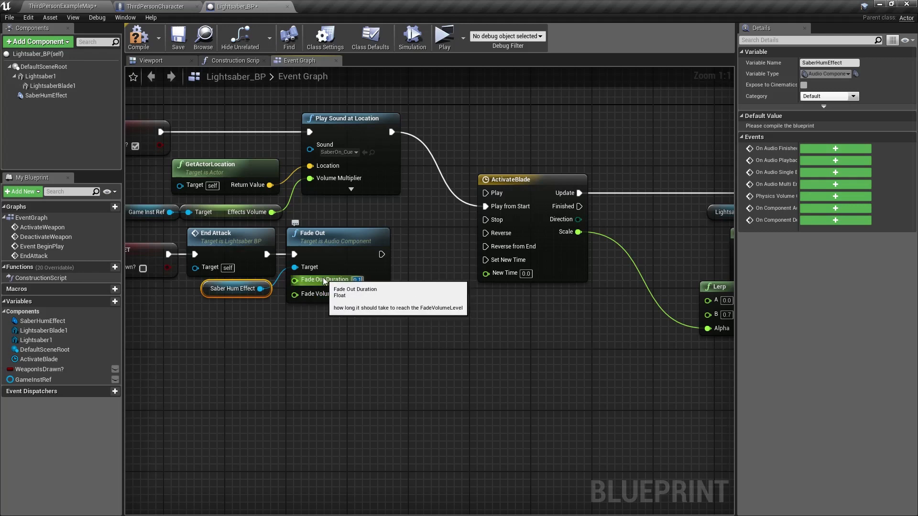
Copy the activation Play Sound at Location node together with its GetActorLocation, Game Inst Ref and Effects Volume nodes.
right_click_drag(434, 314, 335, 305)
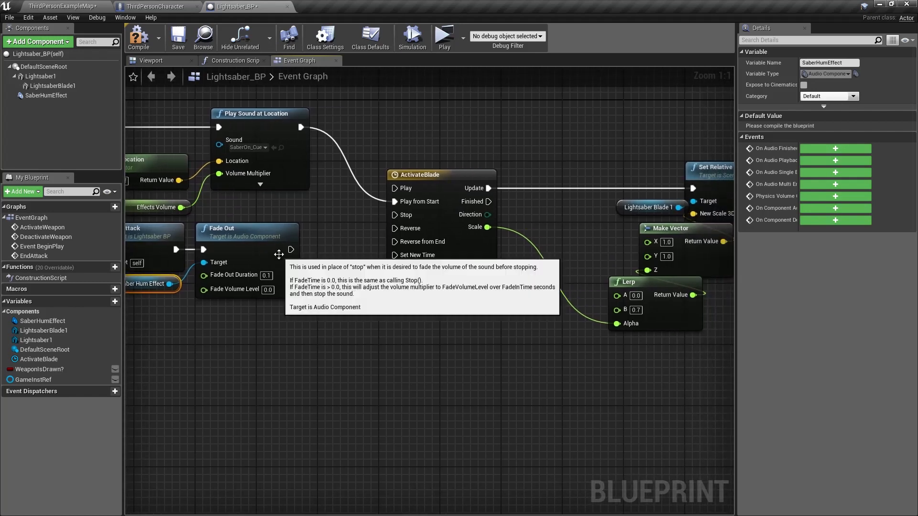
left_click_drag(281, 196, 254, 100)
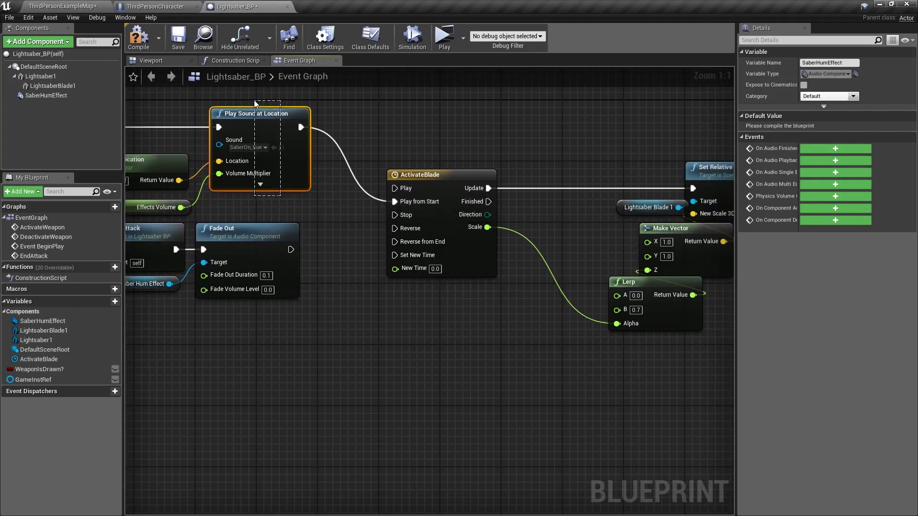
right_click_drag(258, 221, 364, 277)
left_click_drag(364, 277, 169, 230)
Shift the ActivateBlade timeline with its Set Relative Scale 3D, Make Vector and Lerp nodes further right to free space.
right_click_drag(383, 392, 377, 358)
scroll(521, 317, "down", 2)
right_click_drag(522, 317, 272, 321)
left_click_drag(726, 352, 311, 188)
left_click_drag(291, 243, 358, 237)
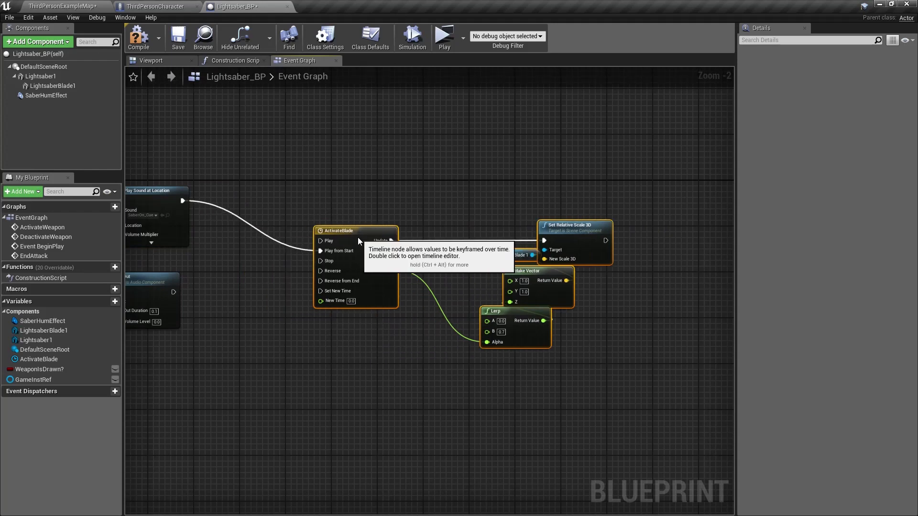
Paste the copied sound nodes beside Fade Out and connect Fade Out's execution output to the new Play Sound at Location.
scroll(239, 270, "up", 2)
right_click_drag(240, 269, 308, 274)
key("ctrl+v")
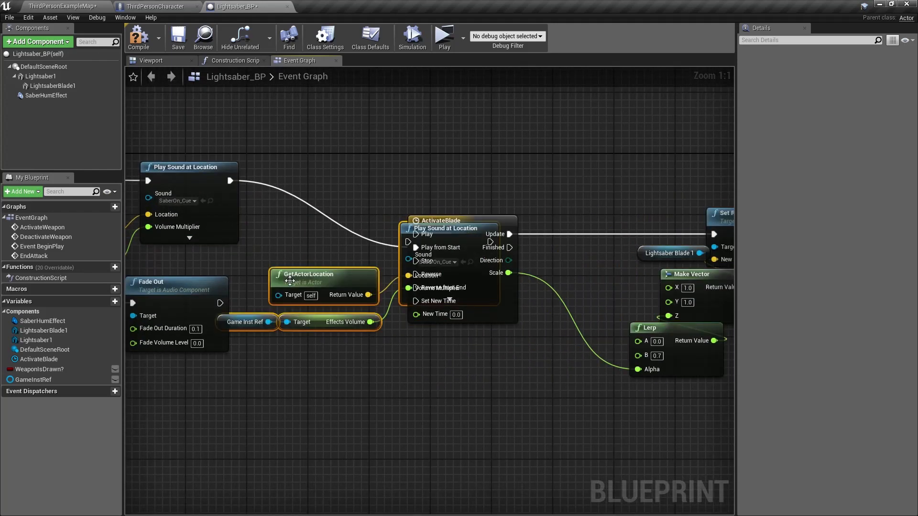
left_click_drag(330, 286, 133, 383)
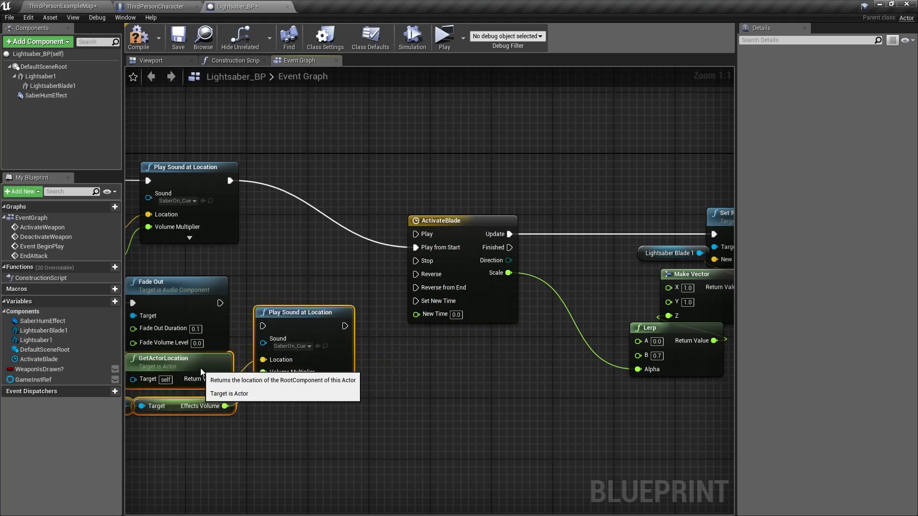
left_click(291, 328)
left_click_drag(290, 328, 219, 303)
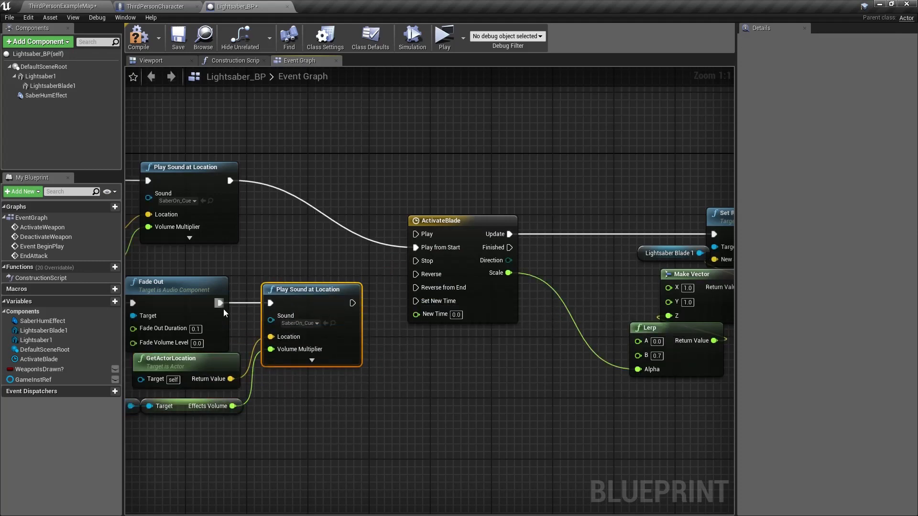
Assign fx5_Cue from the LightsaberTutorial SFX folder as the sound of the pasted Play Sound at Location node.
right_click_drag(223, 309, 314, 282)
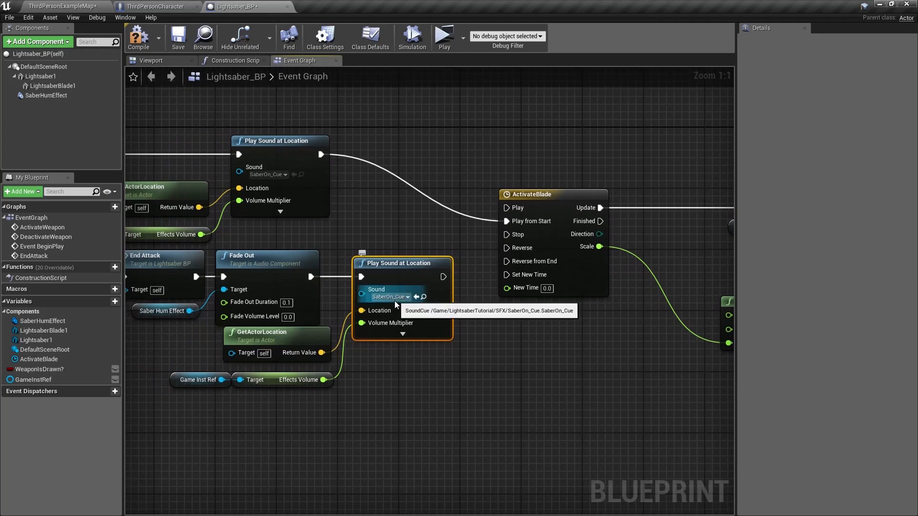
left_click(424, 297)
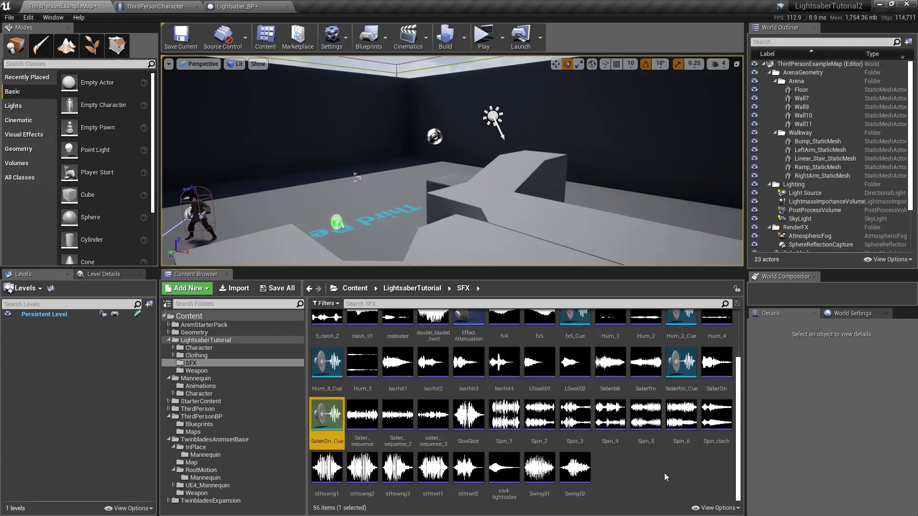
scroll(663, 477, "up", 4)
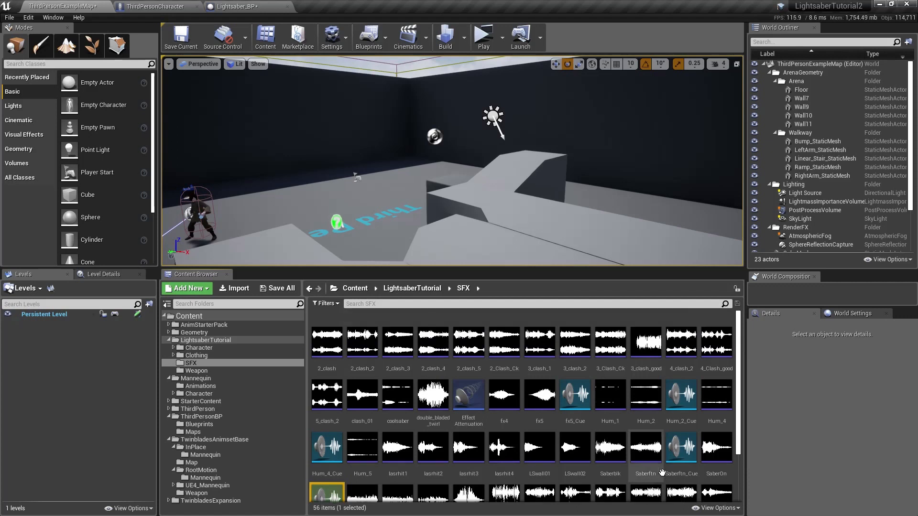
mouse_move(522, 390)
left_click(572, 391)
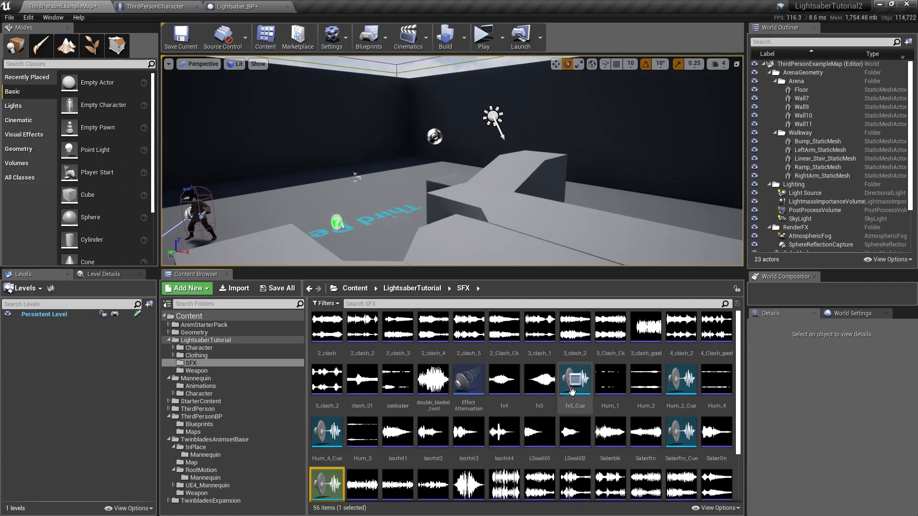
left_click(574, 385)
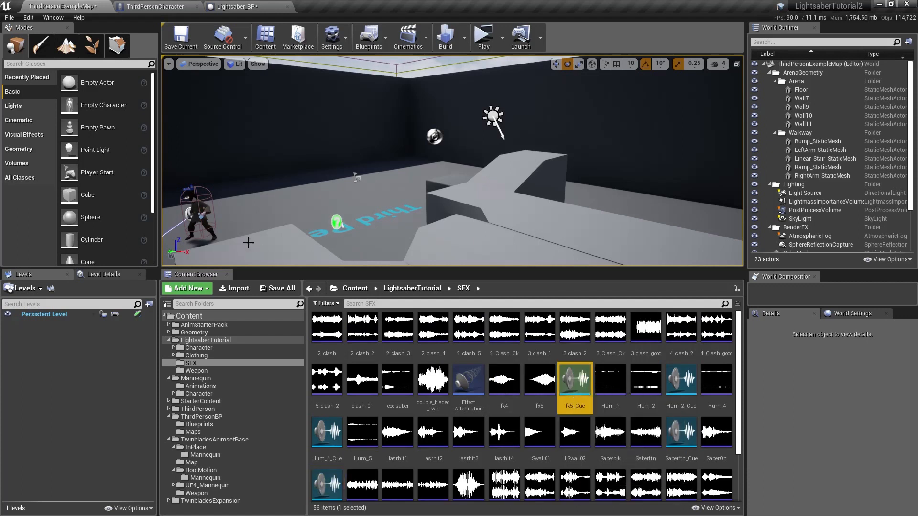
left_click(234, 6)
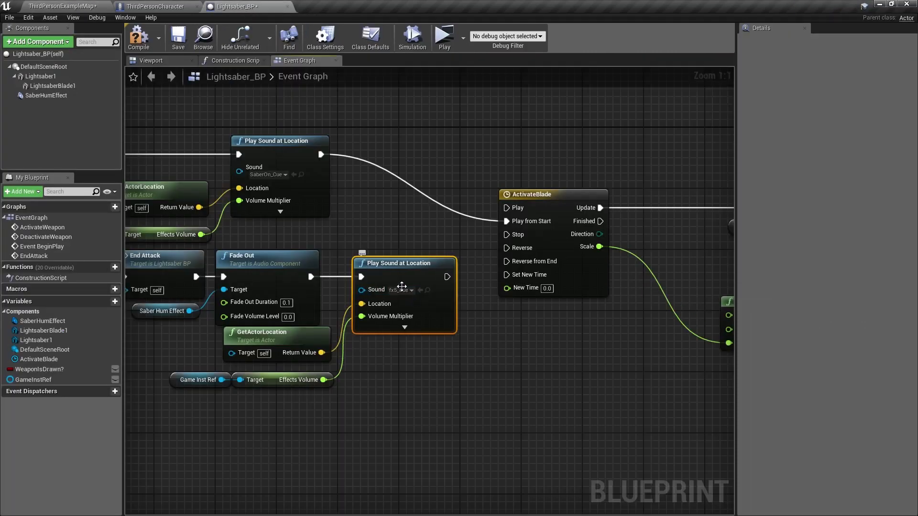
Connect the fx5_Cue Play Sound at Location node to ActivateBlade's Reverse from End input.
left_click_drag(447, 277, 525, 264)
right_click_drag(559, 320, 673, 366)
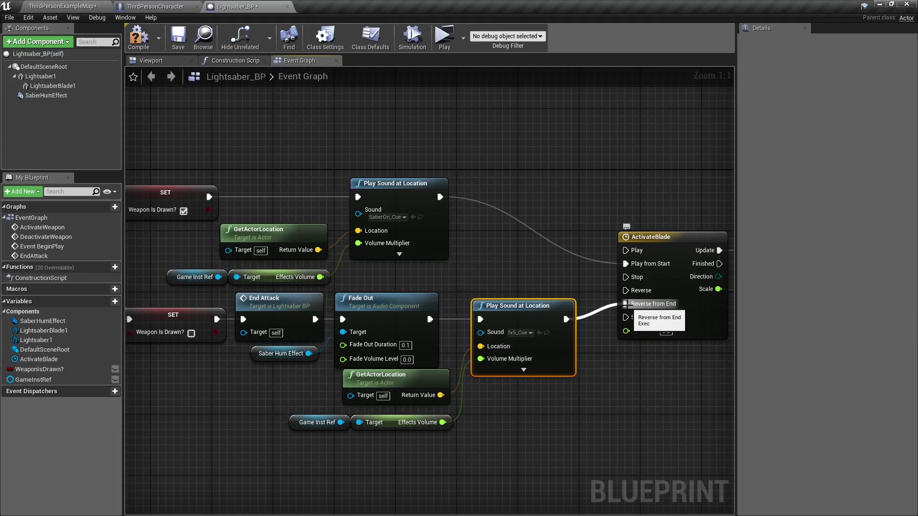
right_click_drag(624, 371, 335, 352)
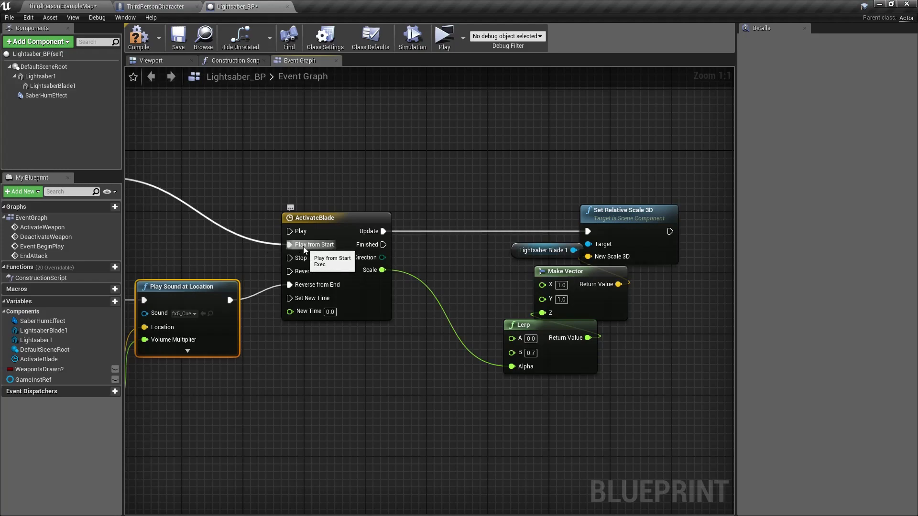
right_click_drag(205, 253, 192, 277)
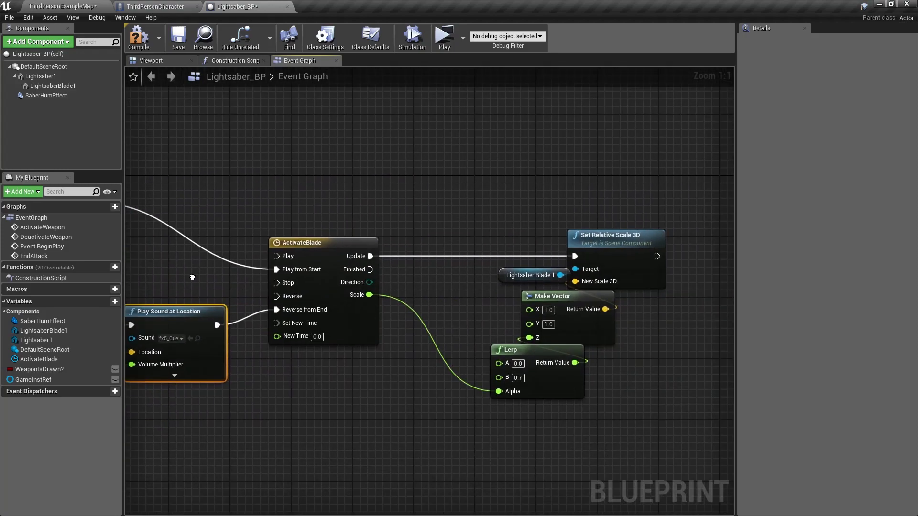
Add a Branch node to ActivateBlade's Finished output and use the WeaponIsDrawn? variable as its condition.
right_click_drag(373, 401, 340, 332)
left_click_drag(338, 200, 398, 371)
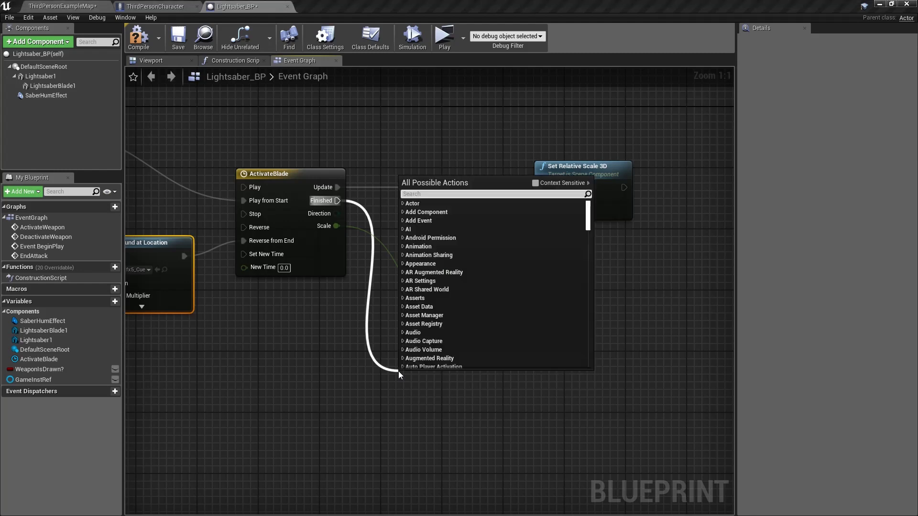
type("branch")
key("Return")
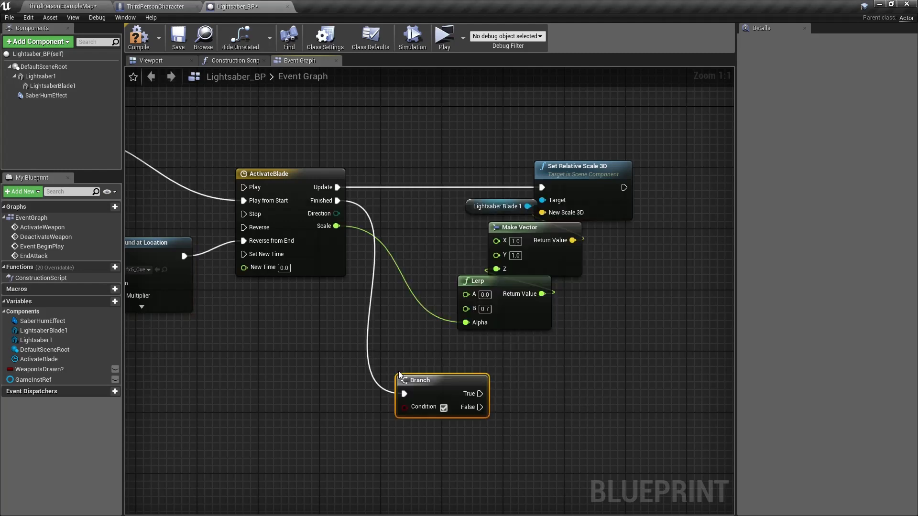
right_click_drag(355, 421, 318, 356)
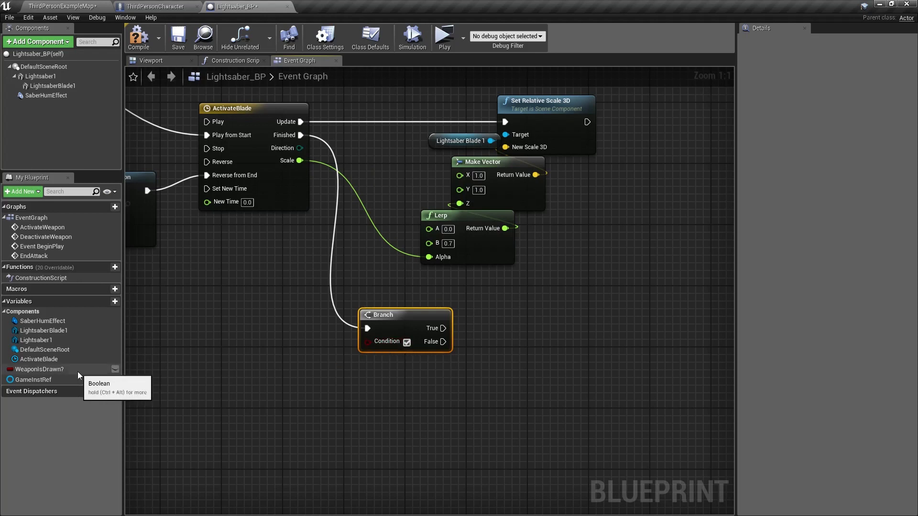
mouse_move(50, 369)
left_mouse_down()
mouse_move(320, 355)
mouse_move(369, 341)
mouse_move(348, 355)
left_mouse_up()
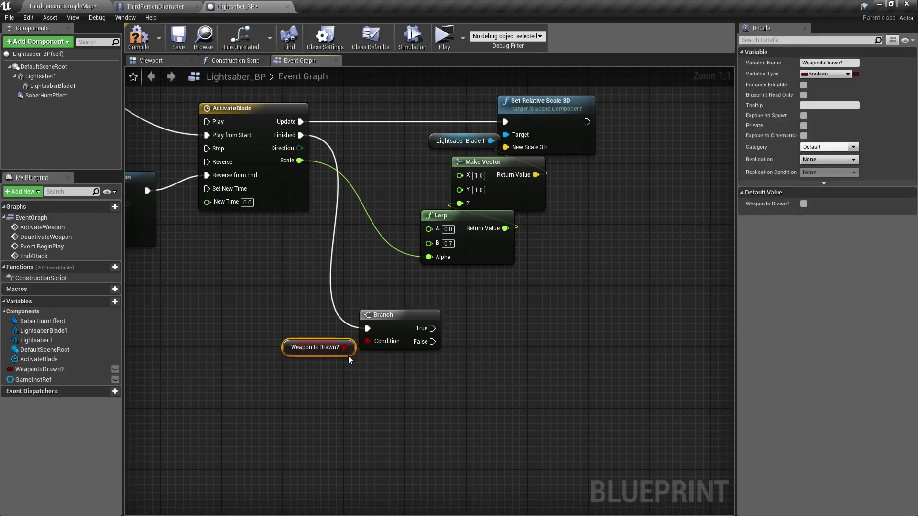
Add a Fade In node targeting a SaberHumEffect reference, connect it to the Branch's True output, and align it.
right_click_drag(371, 380, 299, 353)
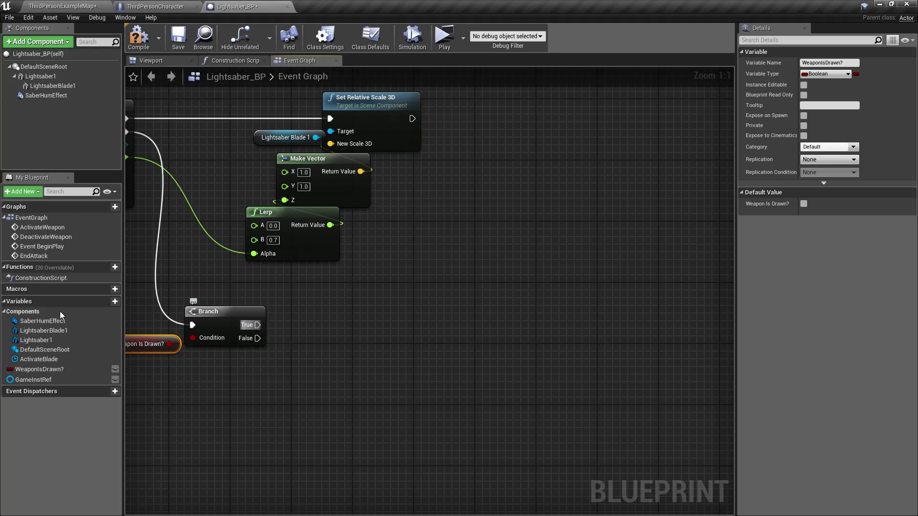
left_click_drag(59, 95, 214, 372)
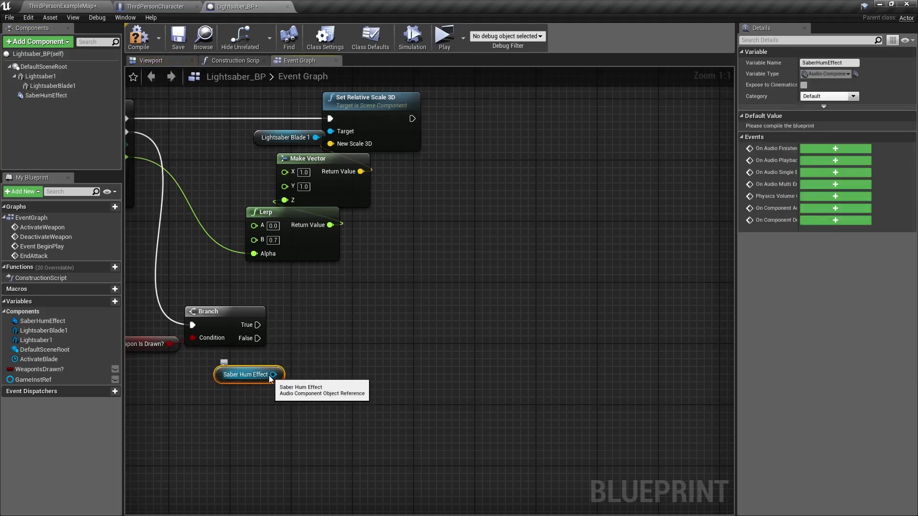
left_click_drag(273, 375, 355, 343)
type("fade")
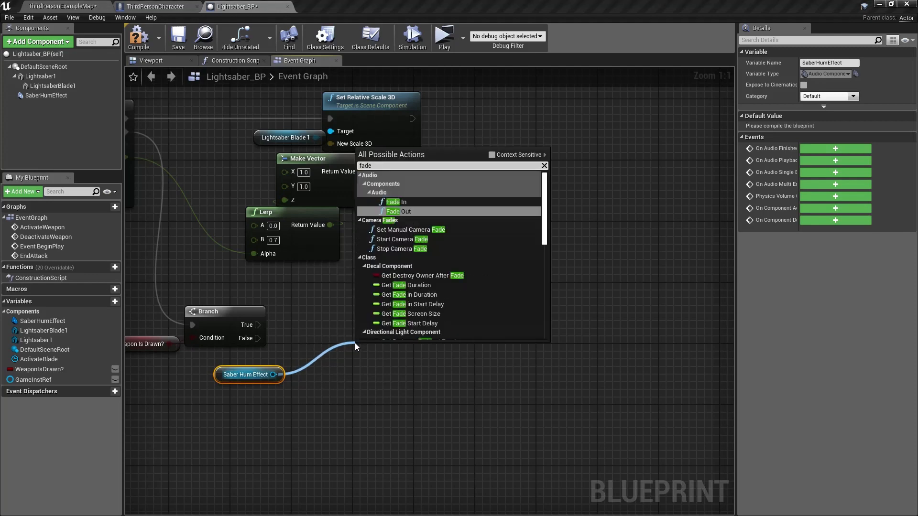
type(" in")
key("Return")
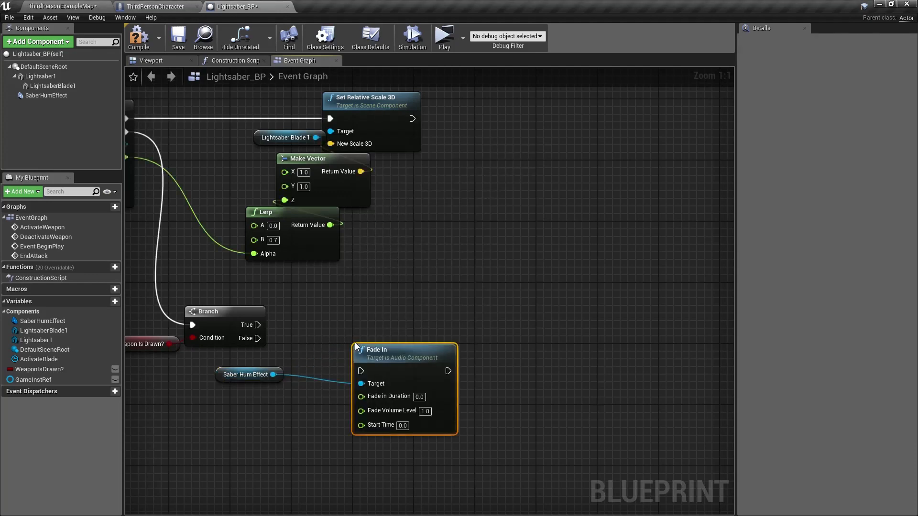
left_click_drag(361, 371, 258, 325)
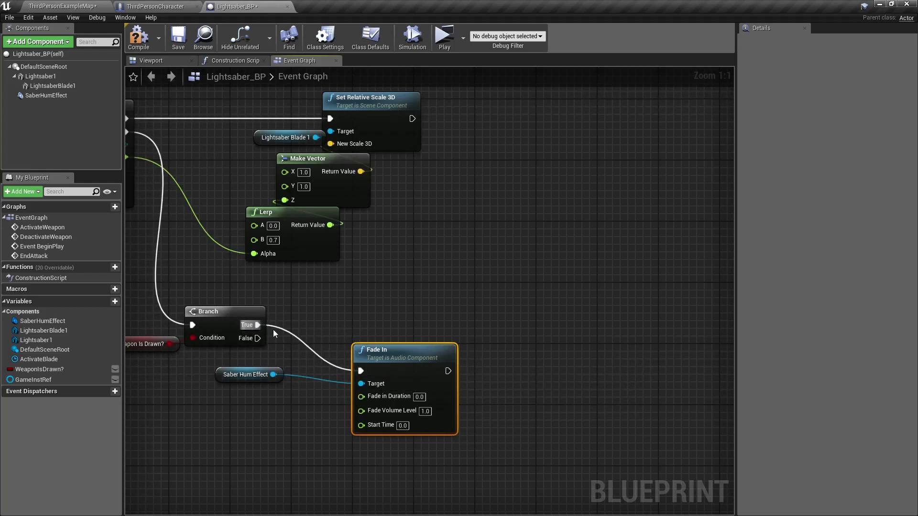
left_click_drag(391, 367, 377, 323)
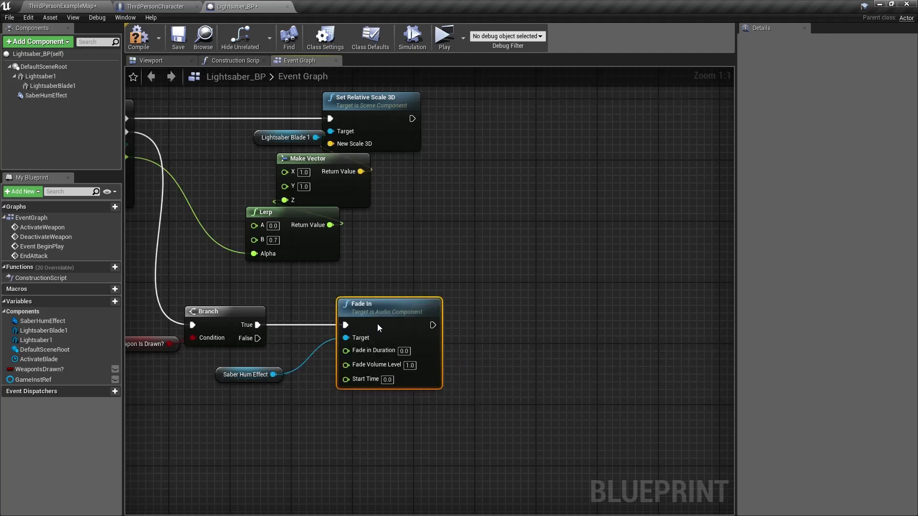
Set the Fade In node's Fade in Duration to 0.1.
left_click(405, 351)
type("0.1")
left_click(169, 259)
right_click_drag(116, 205, 215, 251)
right_click_drag(253, 307, 160, 244)
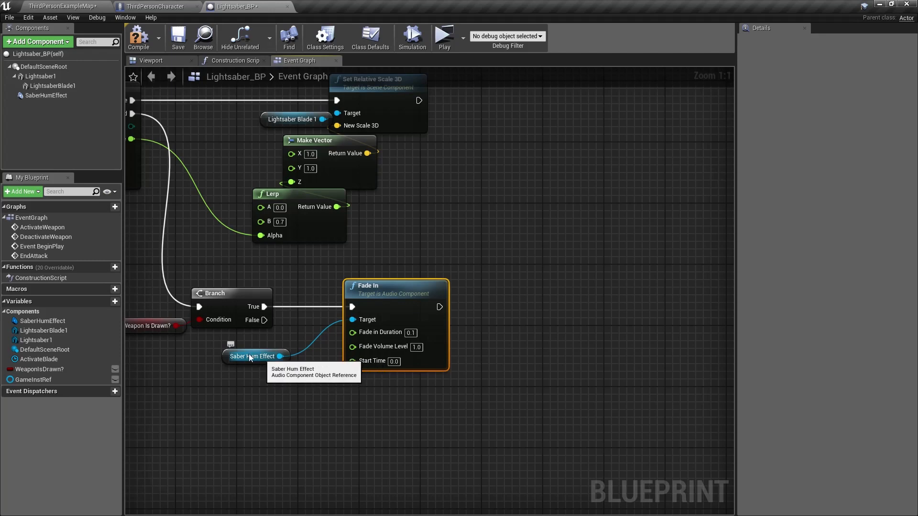
Compile and save the Lightsaber_BP blueprint with its finished activation and deactivation logic.
right_click_drag(129, 148, 216, 217)
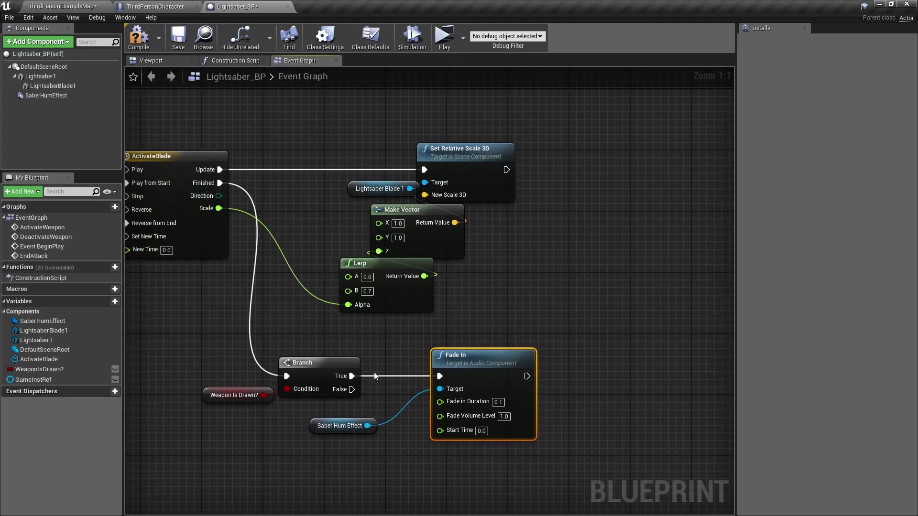
right_click_drag(198, 303, 676, 361)
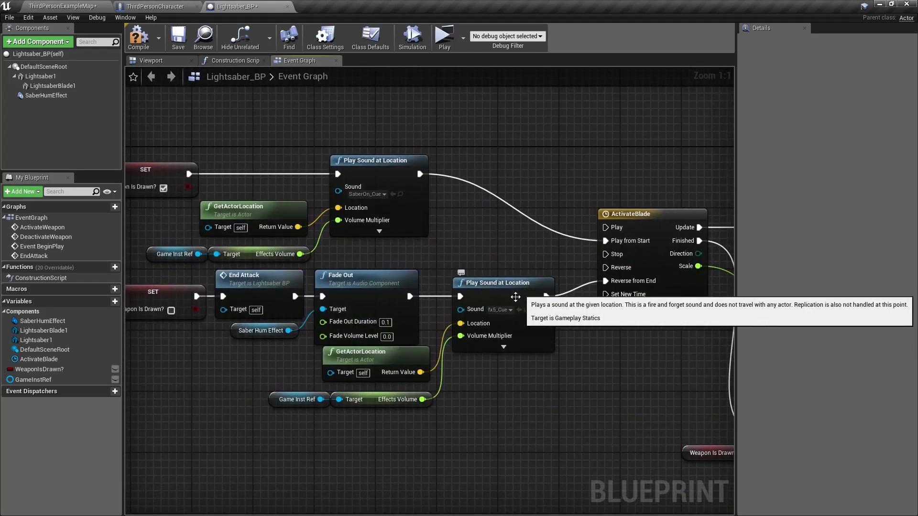
right_click_drag(559, 366, 261, 264)
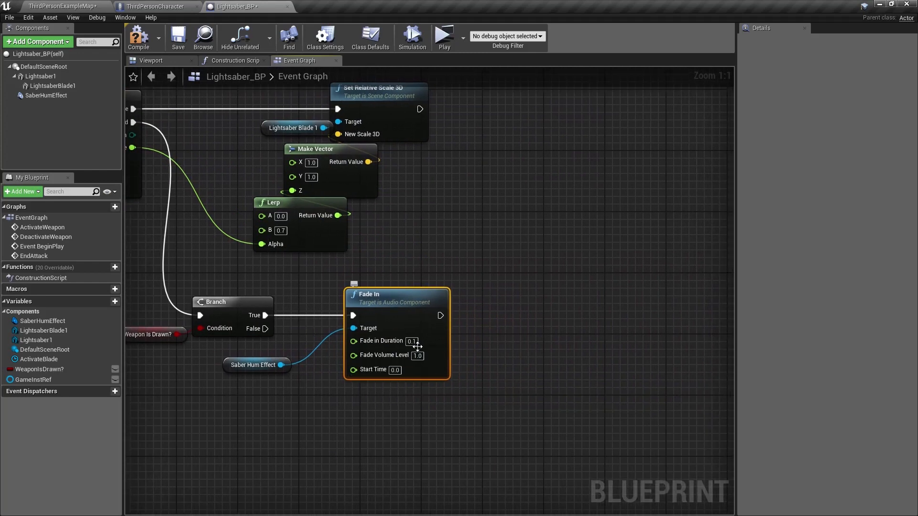
right_click_drag(303, 292, 362, 324)
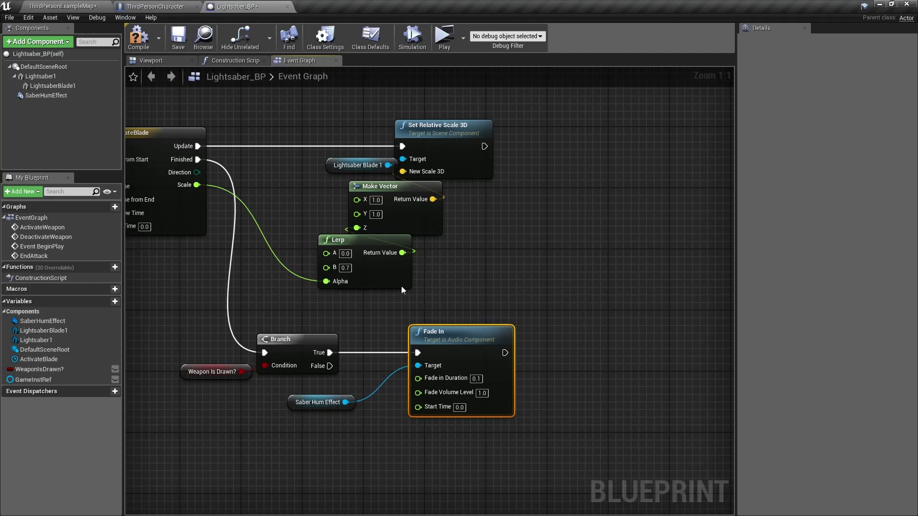
scroll(401, 285, "down", 2)
right_click_drag(400, 286, 450, 311)
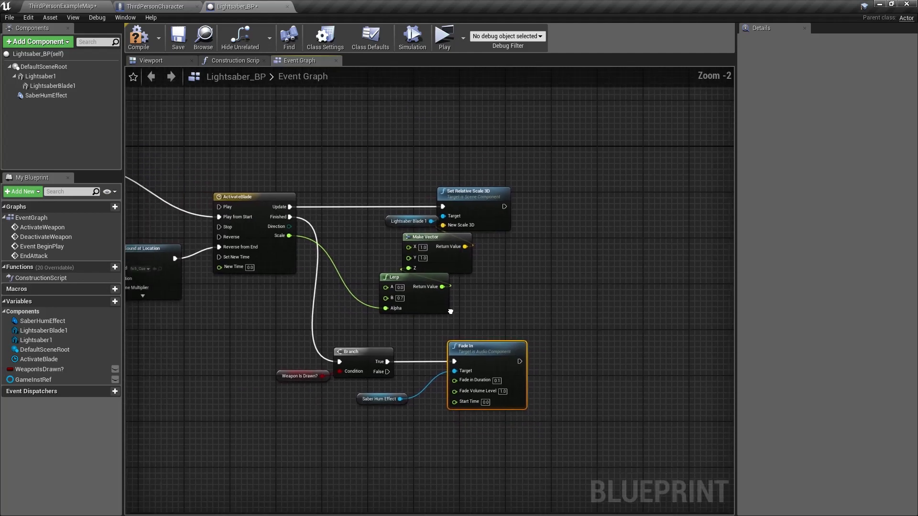
left_click(139, 38)
left_click(177, 42)
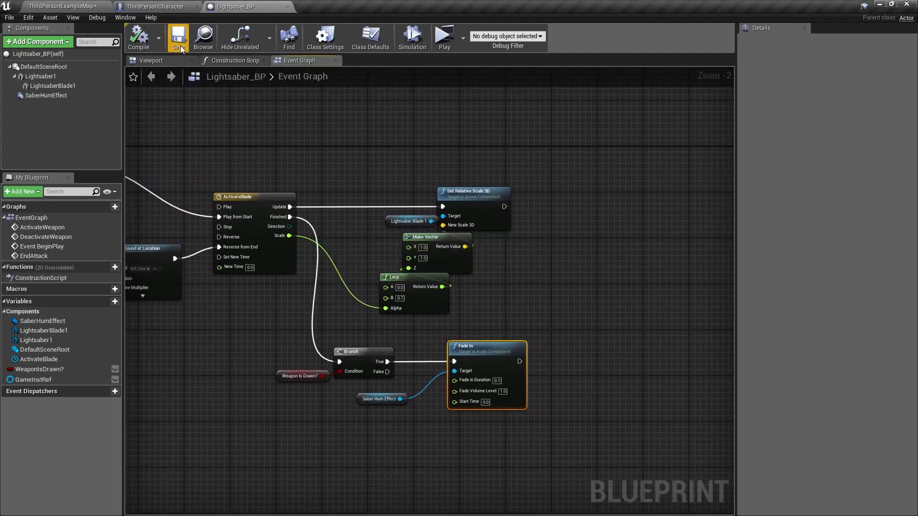
scroll(185, 165, "down", 3)
right_click_drag(185, 165, 358, 266)
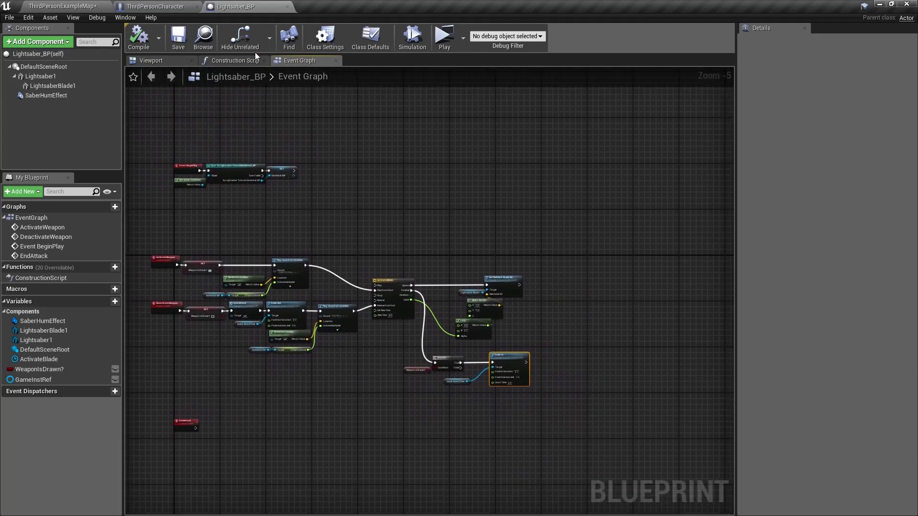
In the ThirdPersonCharacter event graph, get Weapon Is Drawn? from the cast's As Lightsaber BP output and place it beneath the cast node.
left_click(155, 7)
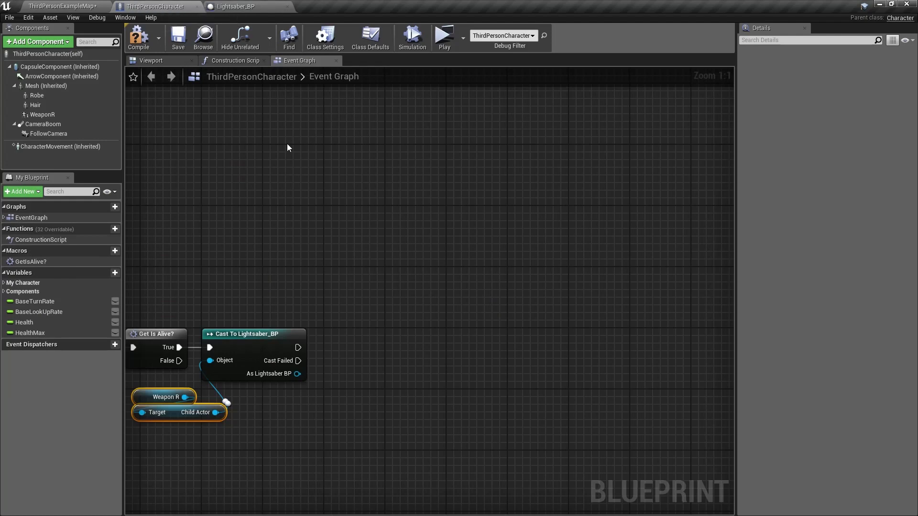
right_click_drag(286, 148, 366, 221)
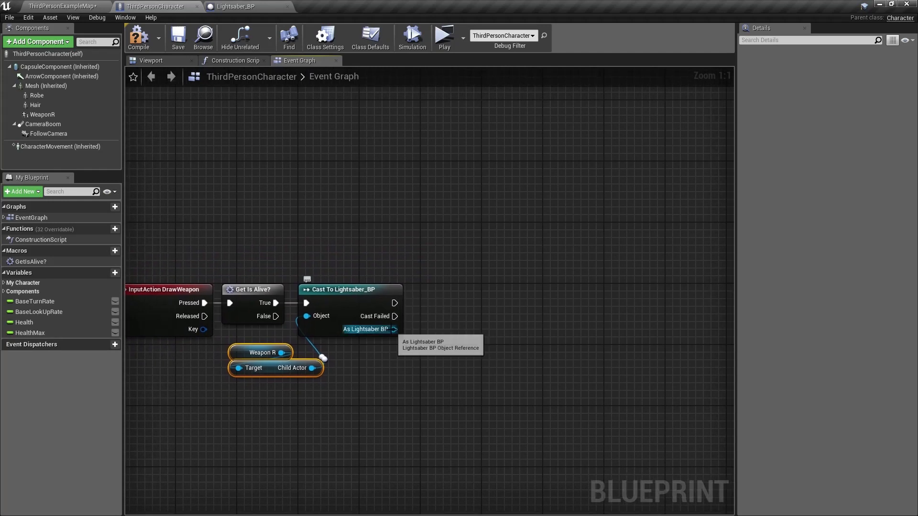
left_click_drag(394, 329, 437, 340)
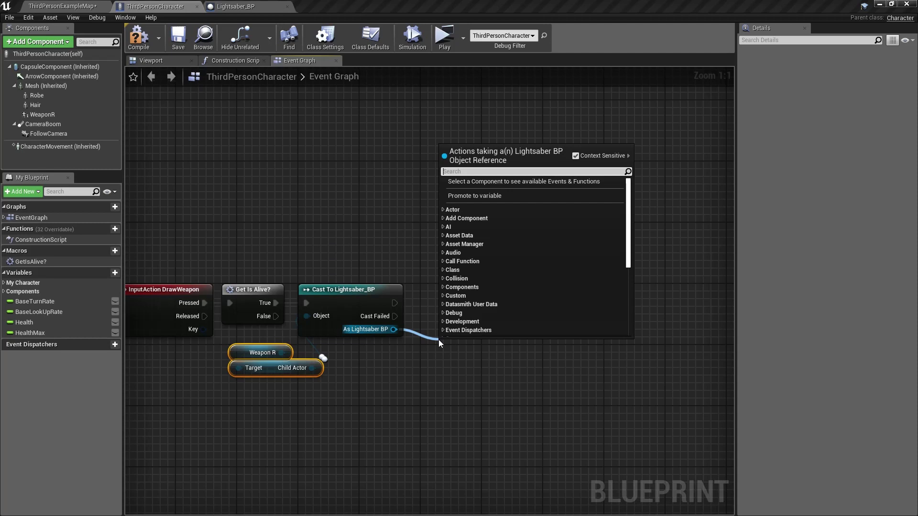
type("weapon")
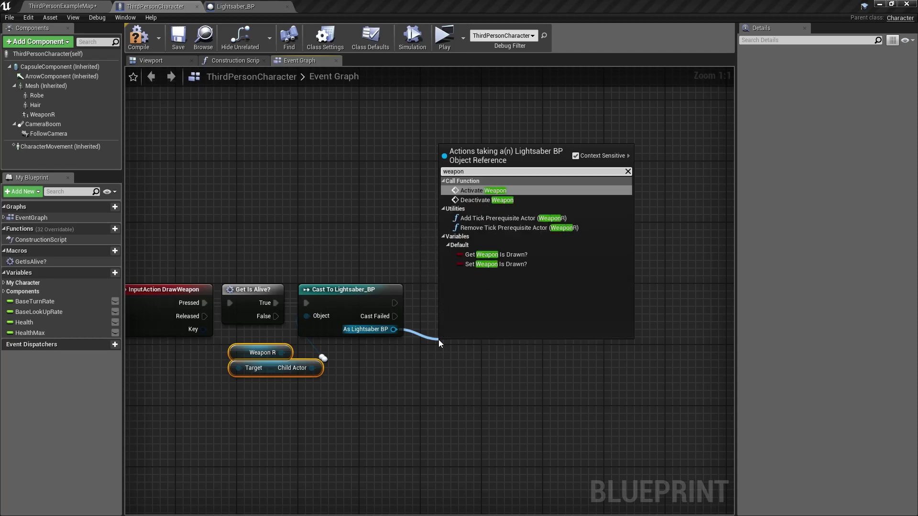
left_click(494, 254)
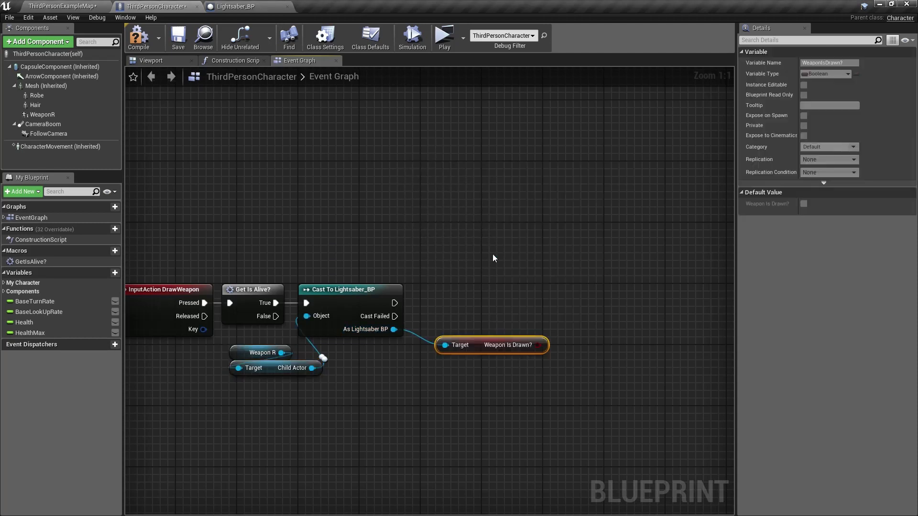
left_click_drag(485, 343, 394, 351)
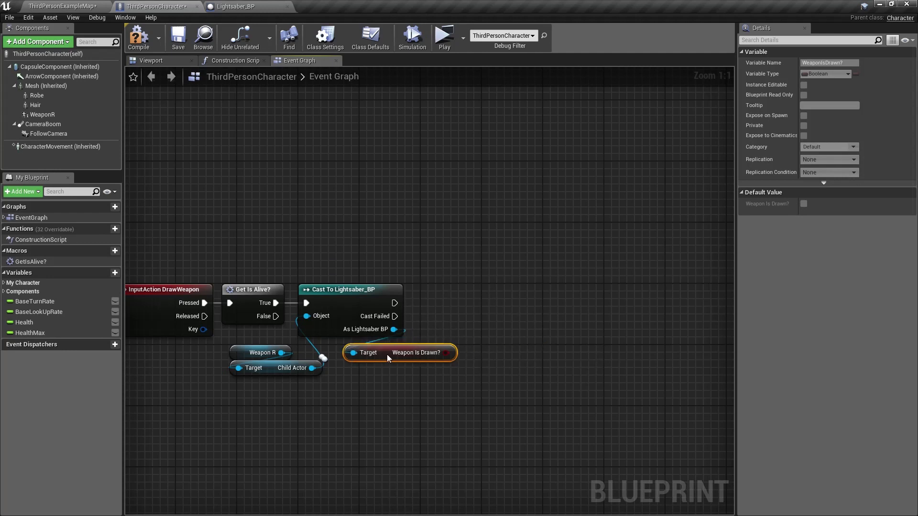
Add a Branch node after Cast To Lightsaber_BP with Weapon Is Drawn? as its condition.
right_click_drag(471, 337, 348, 340)
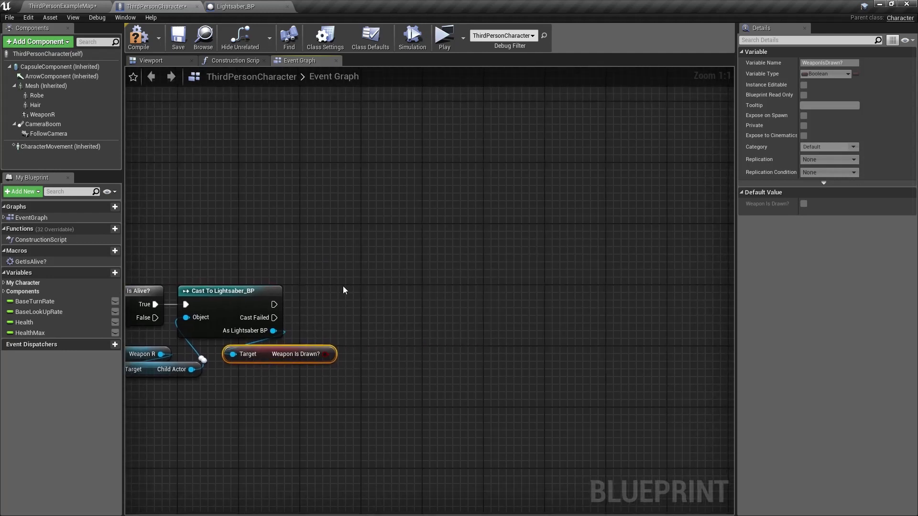
left_click(363, 294)
mouse_move(371, 326)
left_mouse_down()
mouse_move(325, 354)
mouse_move(275, 306)
left_mouse_up()
left_click_drag(400, 317, 369, 313)
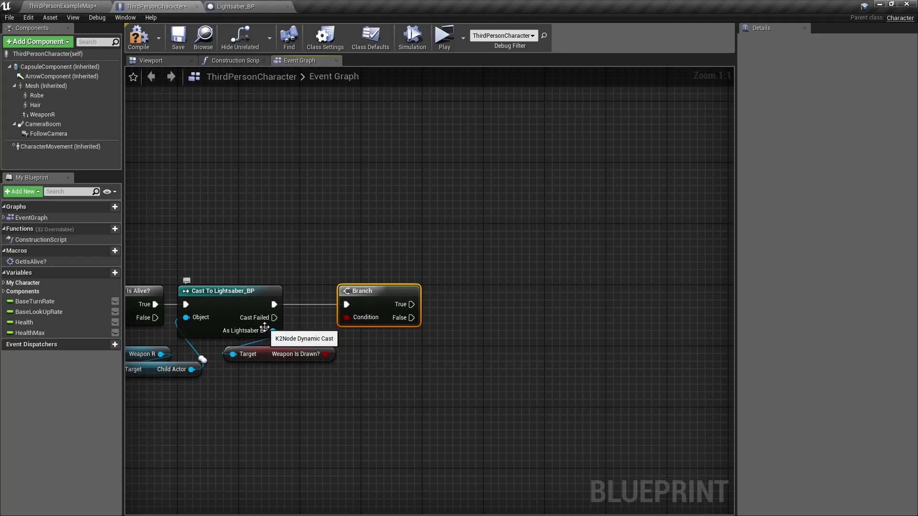
Add Activate Weapon and Deactivate Weapon calls that target the cast's As Lightsaber BP output.
left_click_drag(273, 331, 531, 274)
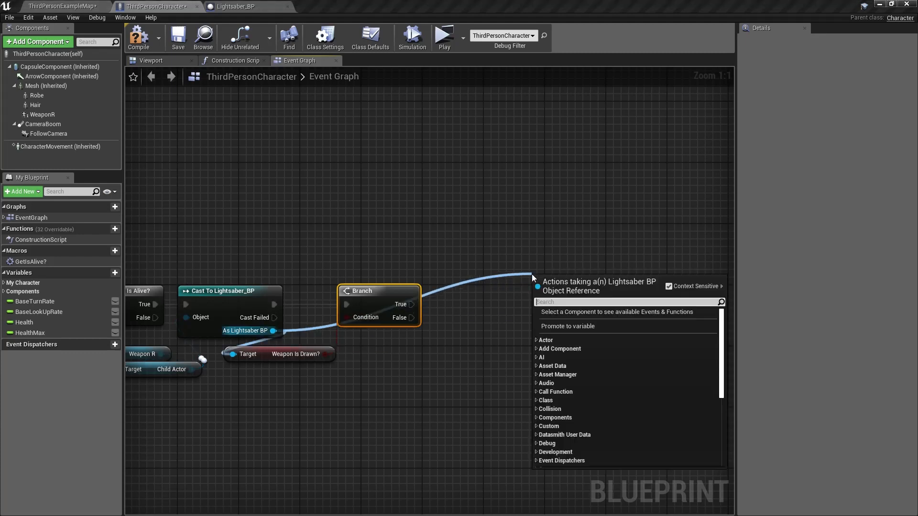
type("activate")
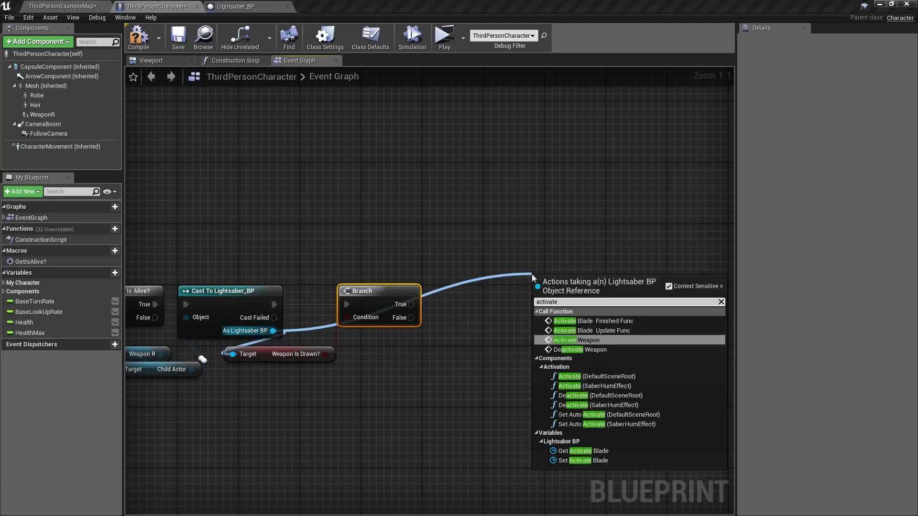
left_click(595, 340)
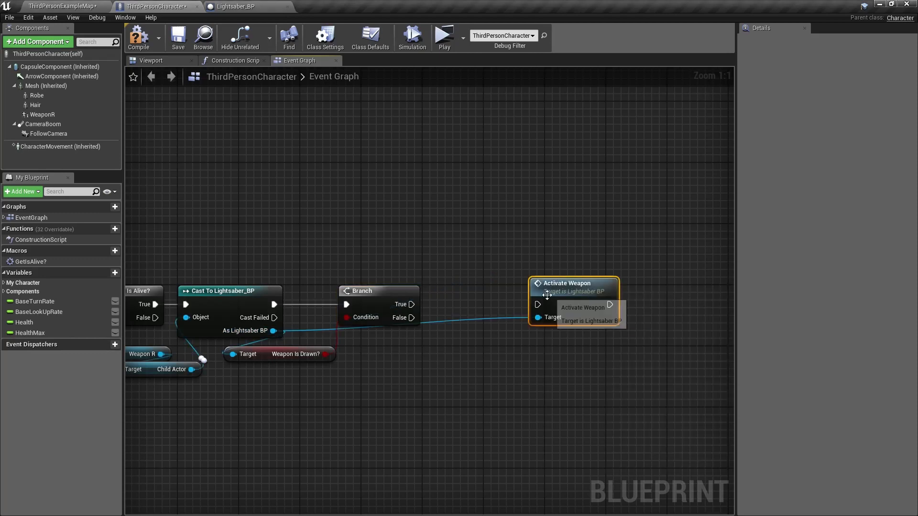
left_click_drag(273, 331, 465, 399)
type("deact")
key("Return")
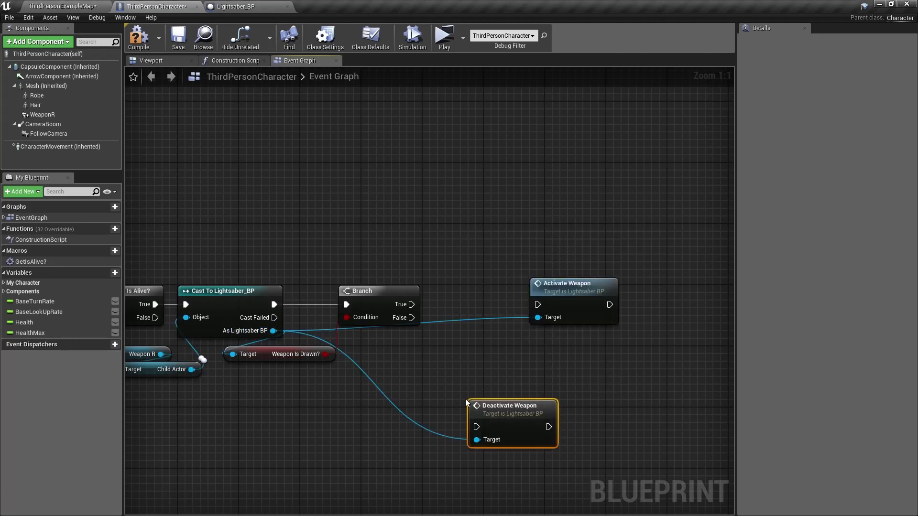
Connect the Branch's True output to Deactivate Weapon and False to Activate Weapon, placing Deactivate Weapon above.
left_click_drag(499, 410, 412, 318)
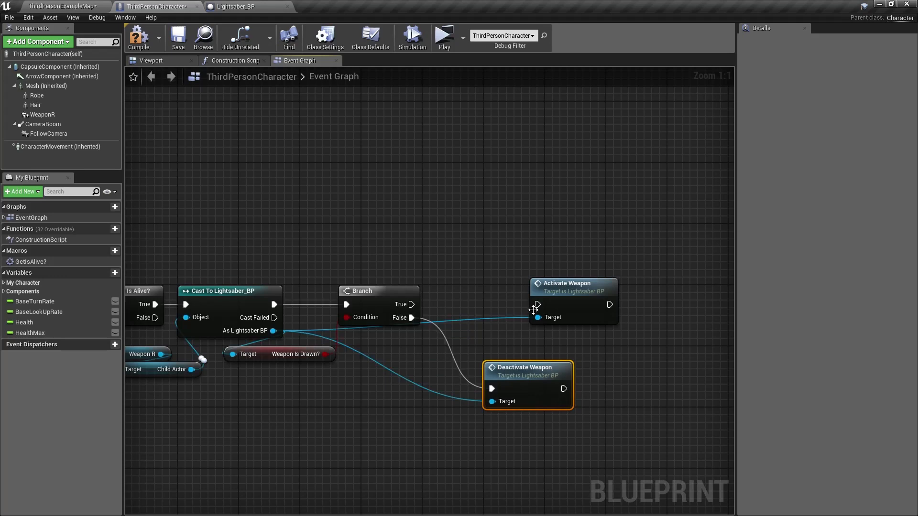
left_click_drag(538, 305, 412, 313)
left_click_drag(492, 389, 410, 305)
left_click_drag(531, 383, 565, 275)
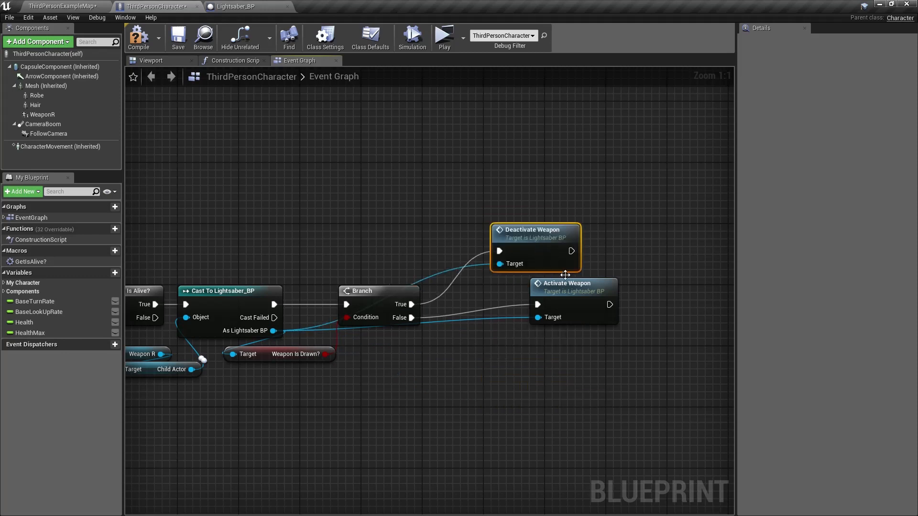
Add a reroute node on the As Lightsaber BP wire past the Branch and try routing Deactivate Weapon's Target through it.
double_click(449, 324)
left_click_drag(453, 331, 509, 266)
left_click(509, 266, "alt")
double_click(521, 239)
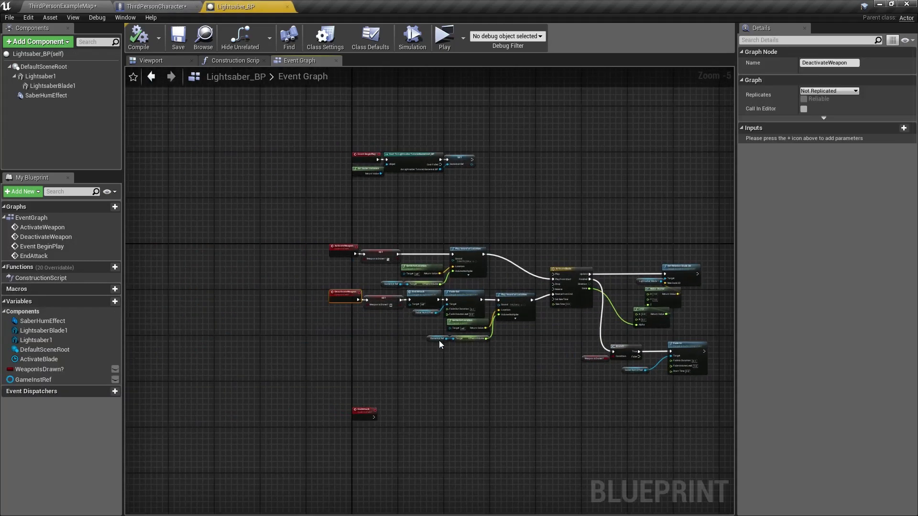
scroll(460, 332, "down", 6)
scroll(332, 320, "up", 4)
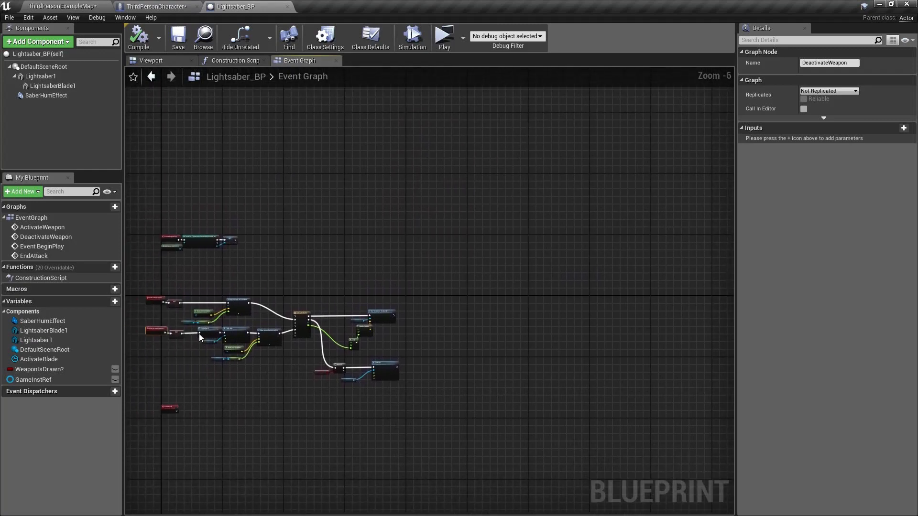
left_click(179, 6)
Connect Deactivate Weapon's Target to the reroute node and add a second reroute node on the wire just before the Branch.
left_click_drag(500, 265, 439, 335)
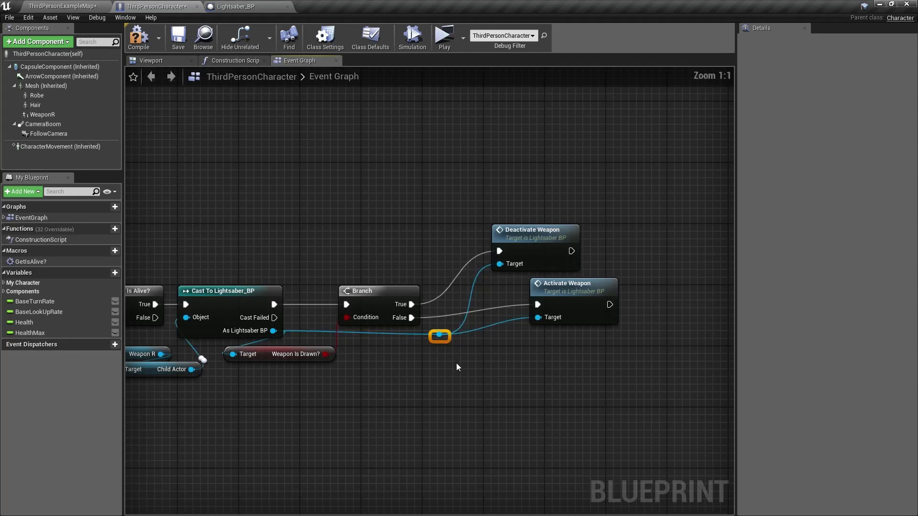
right_click_drag(494, 352, 487, 344)
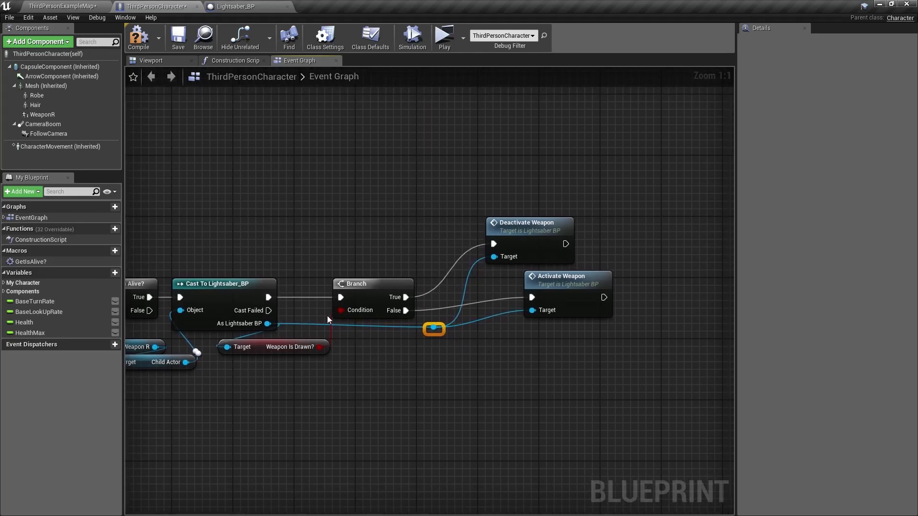
double_click(350, 325)
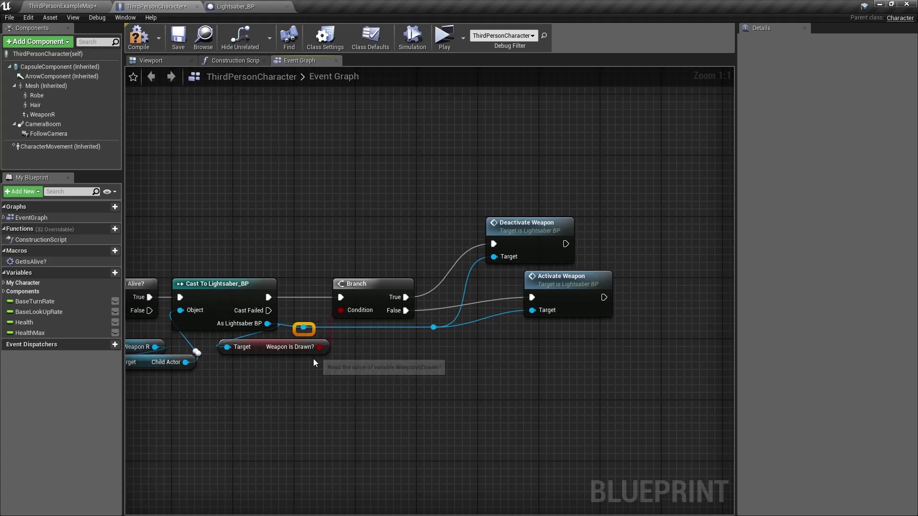
Tidy the graph by moving the Weapon Is Drawn? getter toward the Branch and stacking Deactivate Weapon directly above Activate Weapon.
left_click_drag(317, 357, 367, 353)
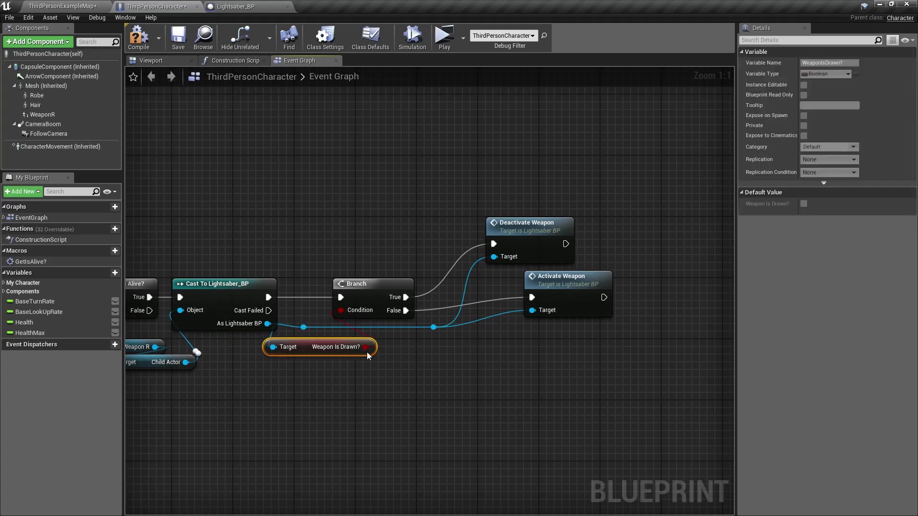
right_click_drag(531, 307, 468, 298)
left_click_drag(511, 289, 465, 312)
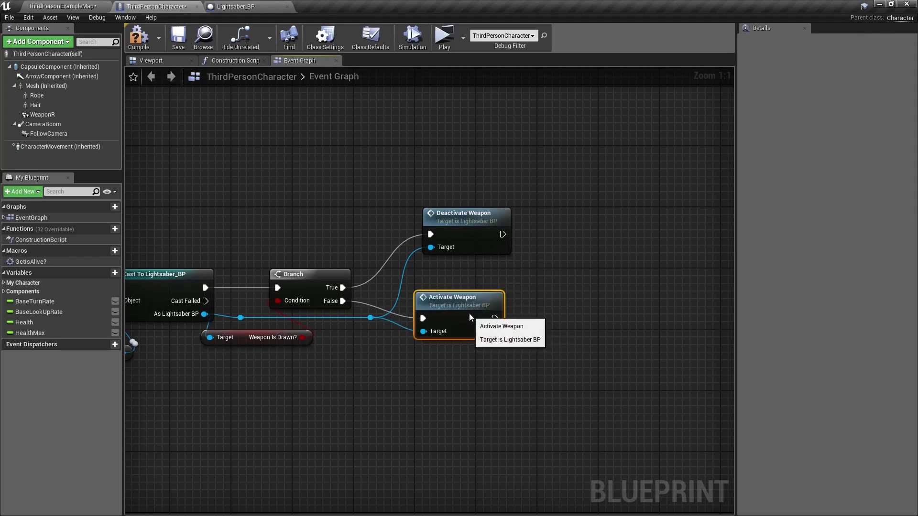
left_click_drag(467, 239, 454, 262)
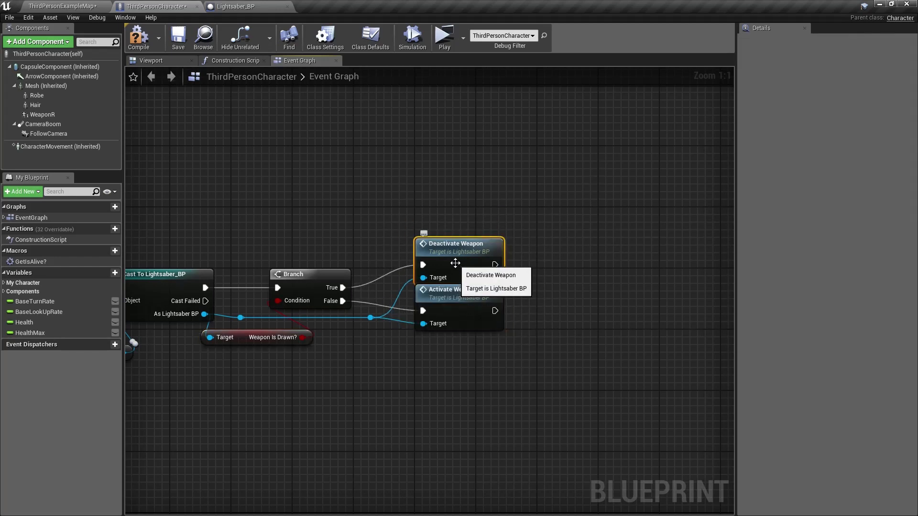
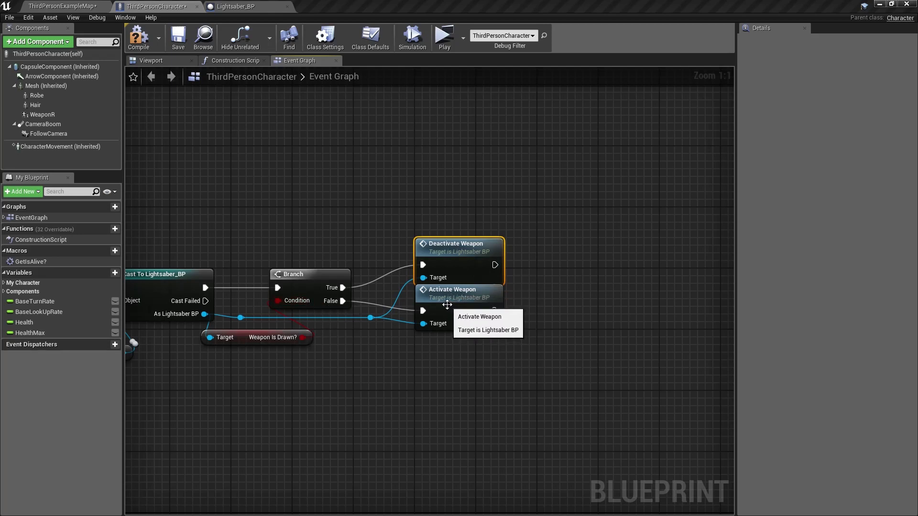
Compile and save the ThirdPersonCharacter blueprint, and save all remaining unsaved project changes.
left_click(138, 42)
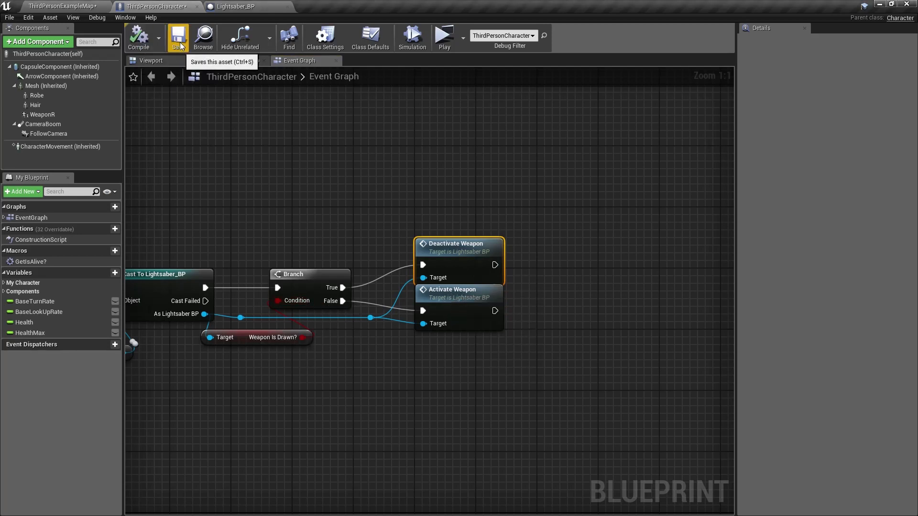
left_click(179, 38)
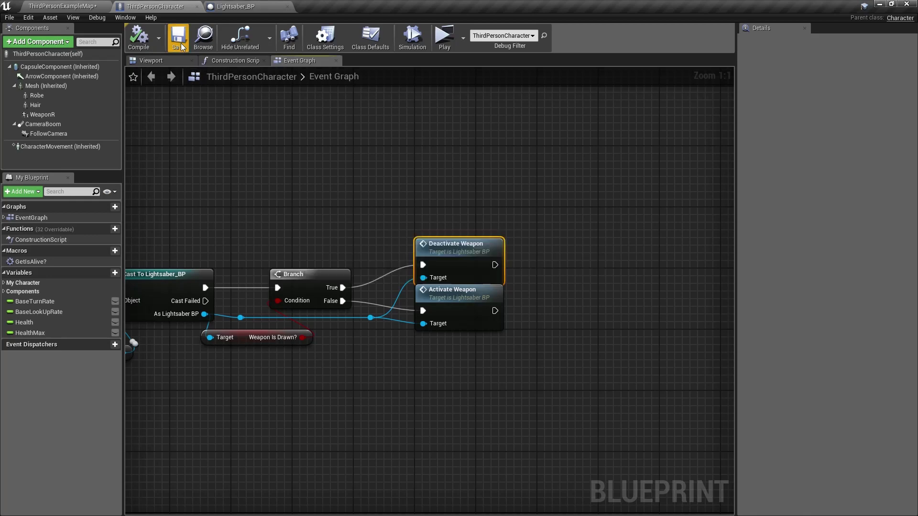
left_click(9, 17)
left_click(42, 72)
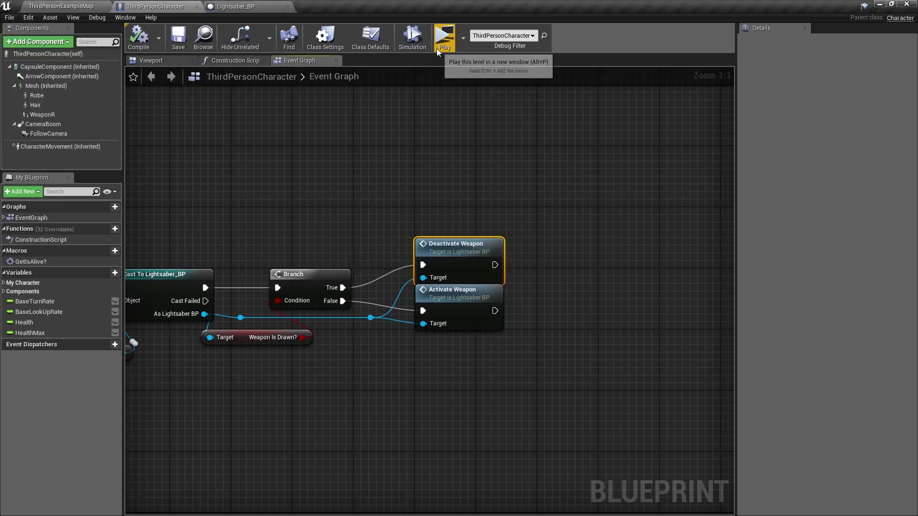
Play-test the level, toggling the lightsaber off and on repeatedly with the DrawWeapon input, and end the session.
left_click(443, 38)
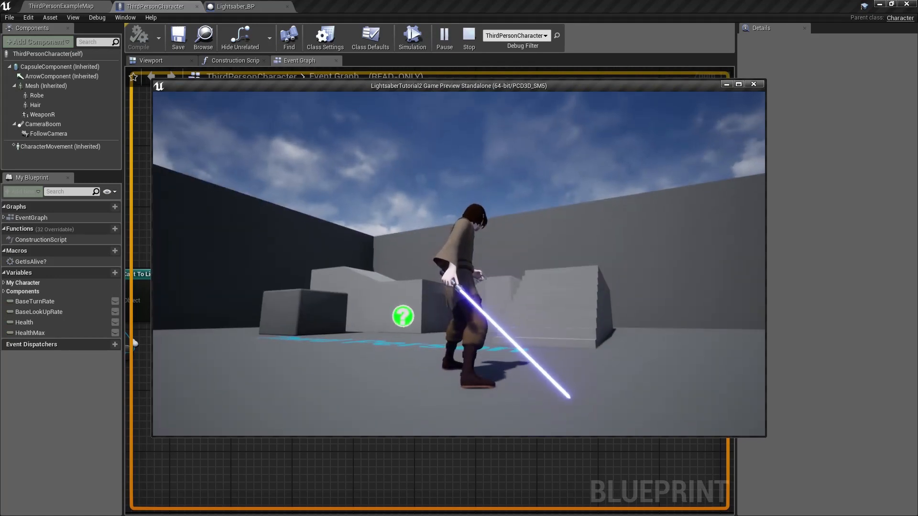
key("e")
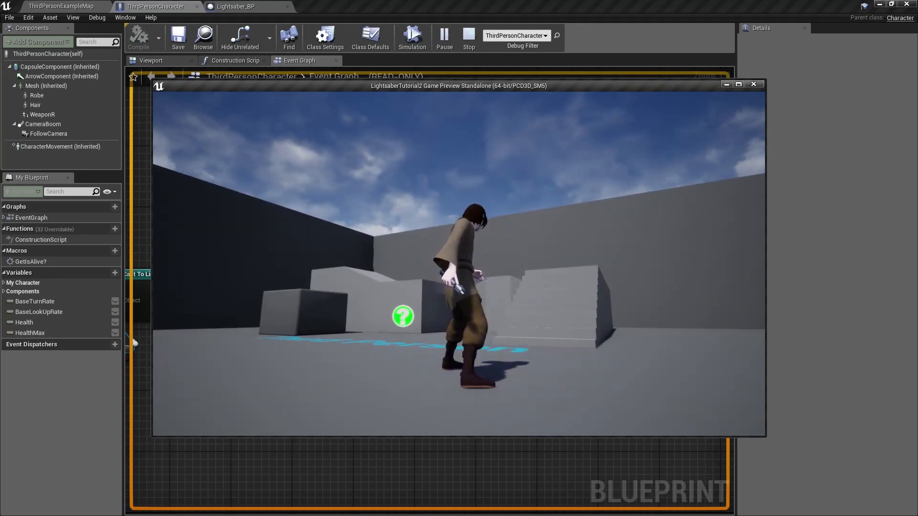
key("e")
key("e")
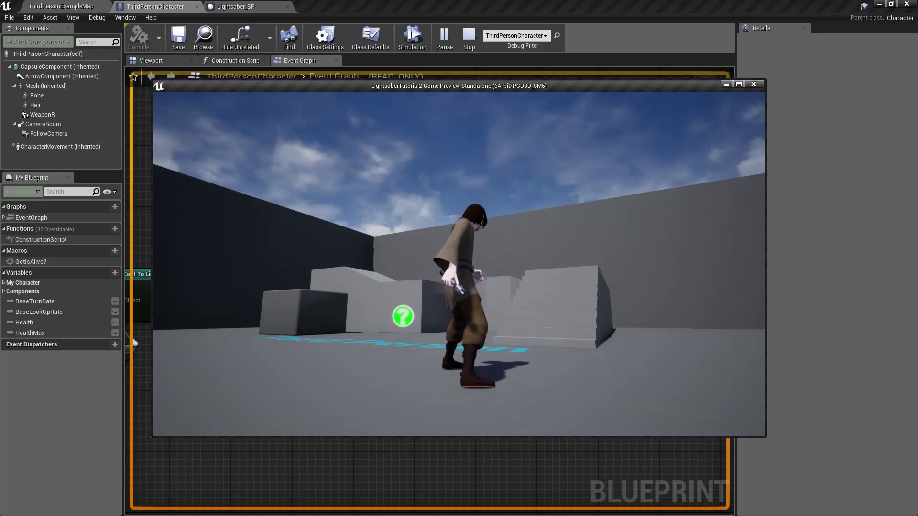
key("e")
key("e")
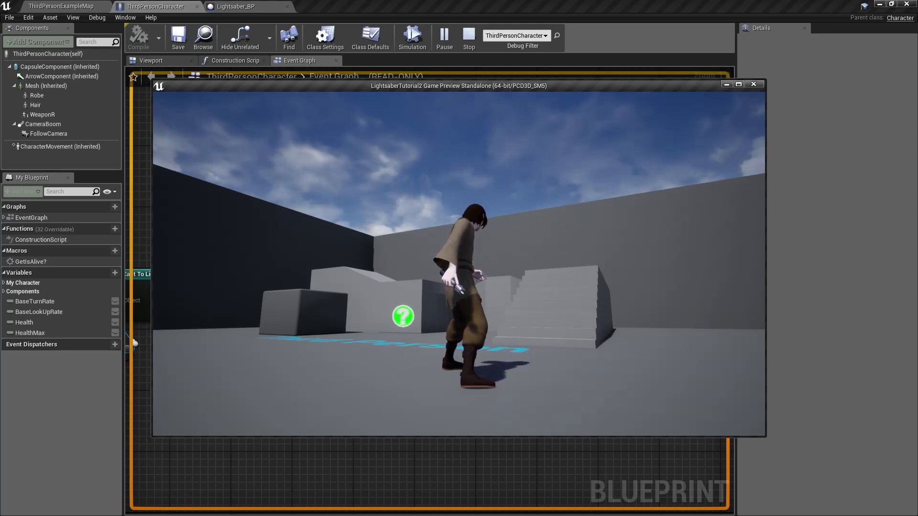
key("e")
key("Escape")
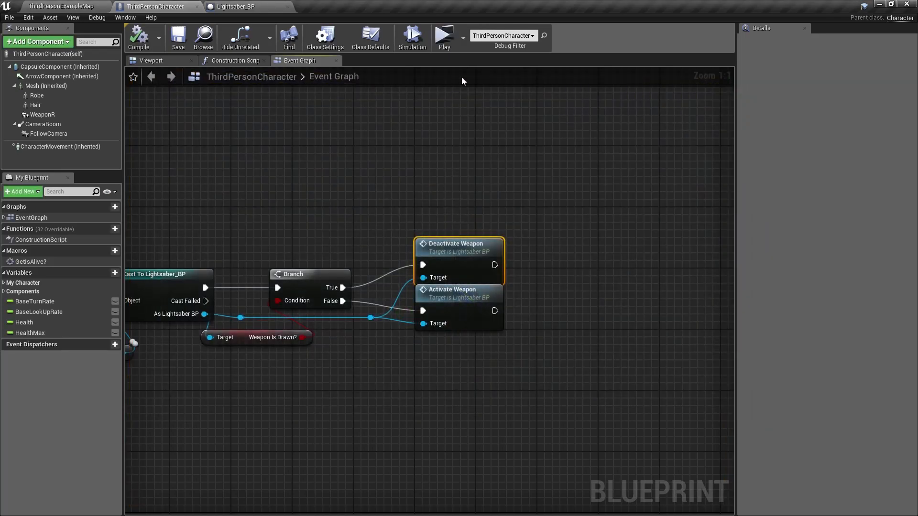
Run a second play test of the lightsaber toggle from the initially ignited blade, then stop it.
left_click(444, 36)
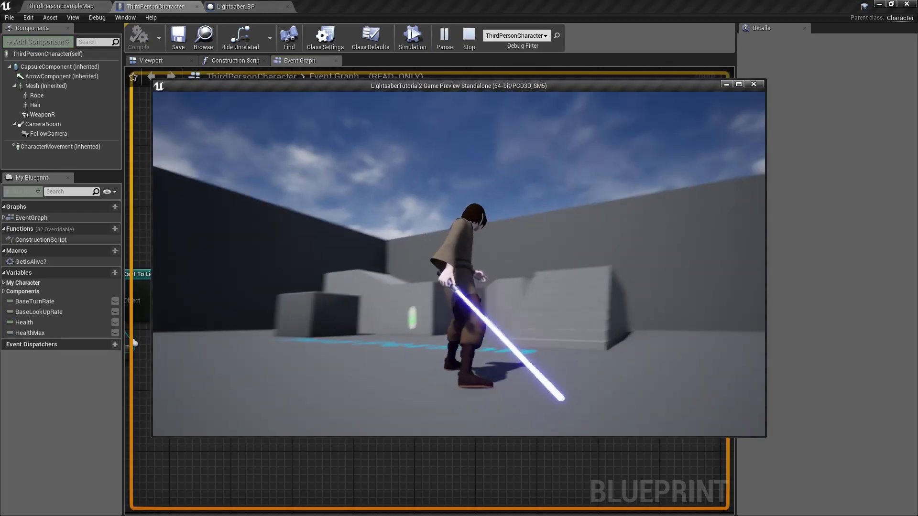
key("e")
key("e")
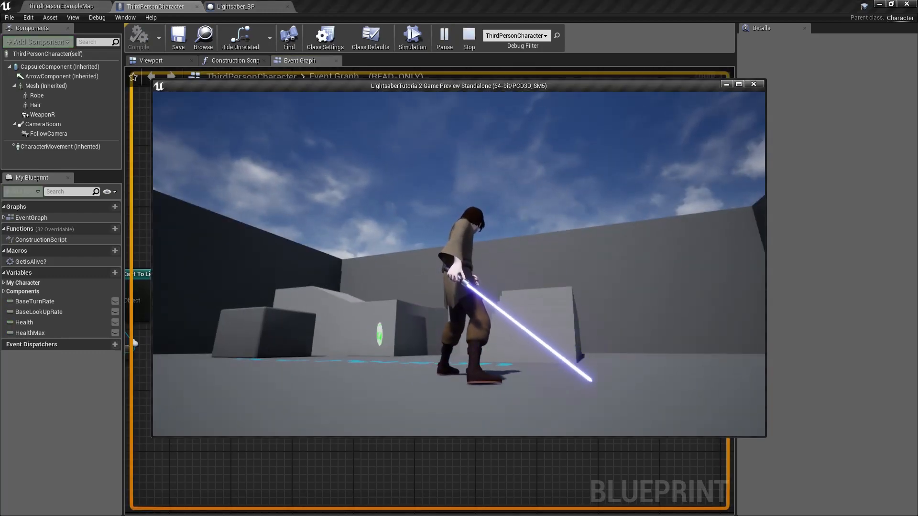
key("e")
key("e")
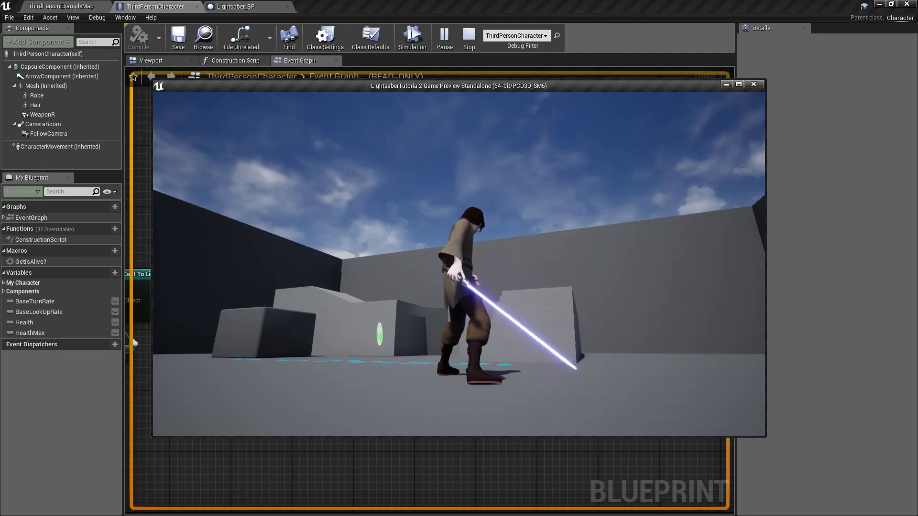
key("Escape")
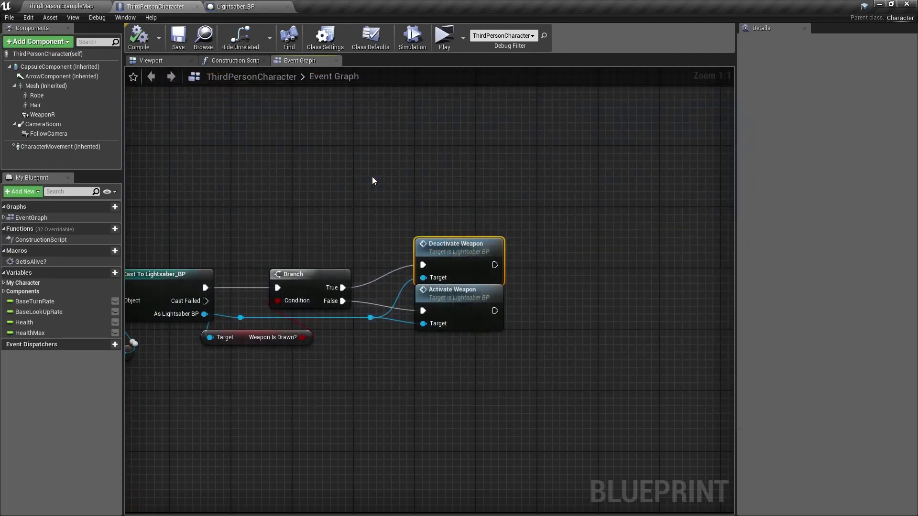
In Lightsaber_BP, enable the default value of the WeaponIsDrawn? variable, then compile and save the blueprint.
left_click(258, 7)
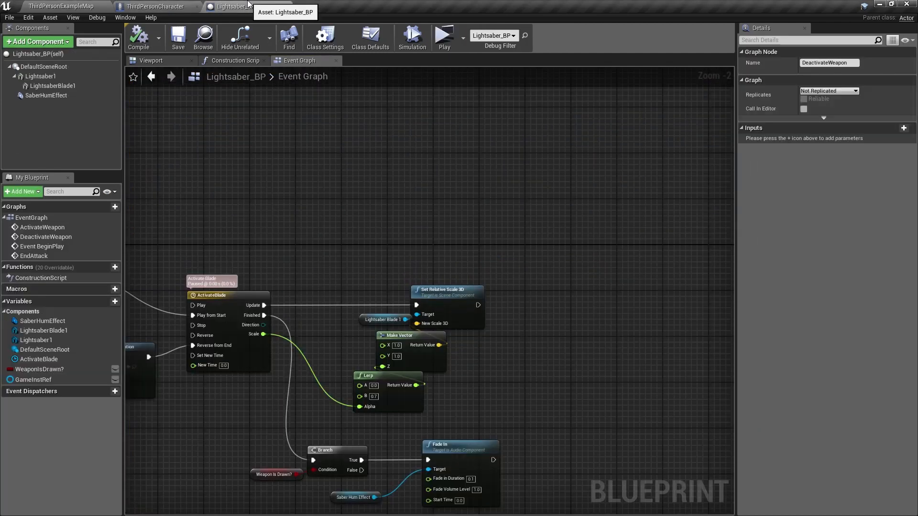
left_click(78, 371)
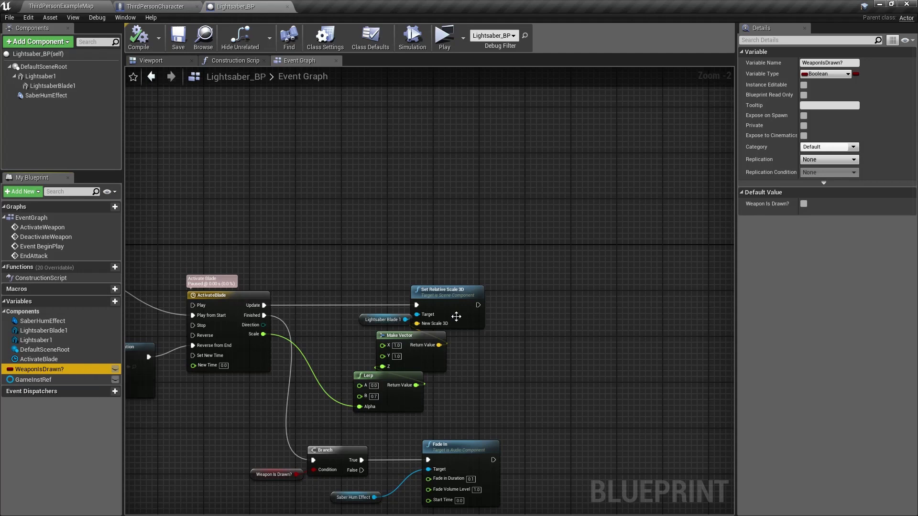
left_click(806, 203)
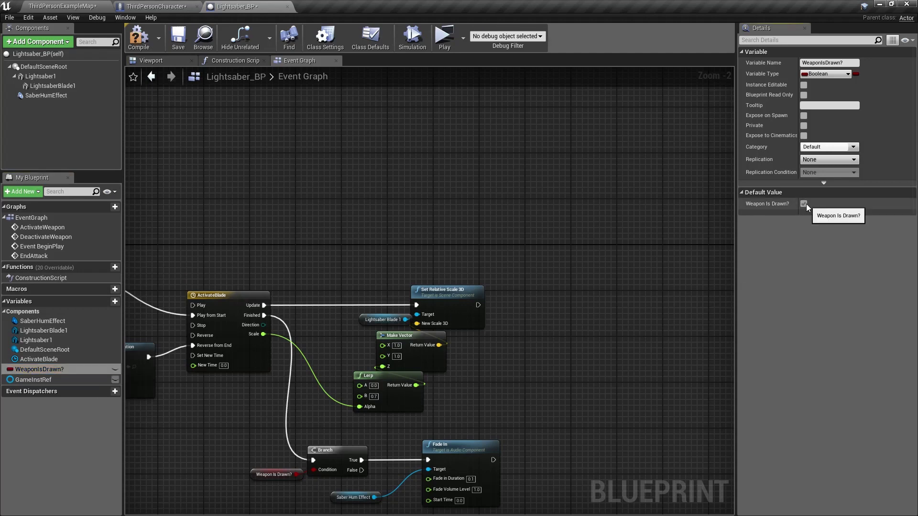
left_click(178, 38)
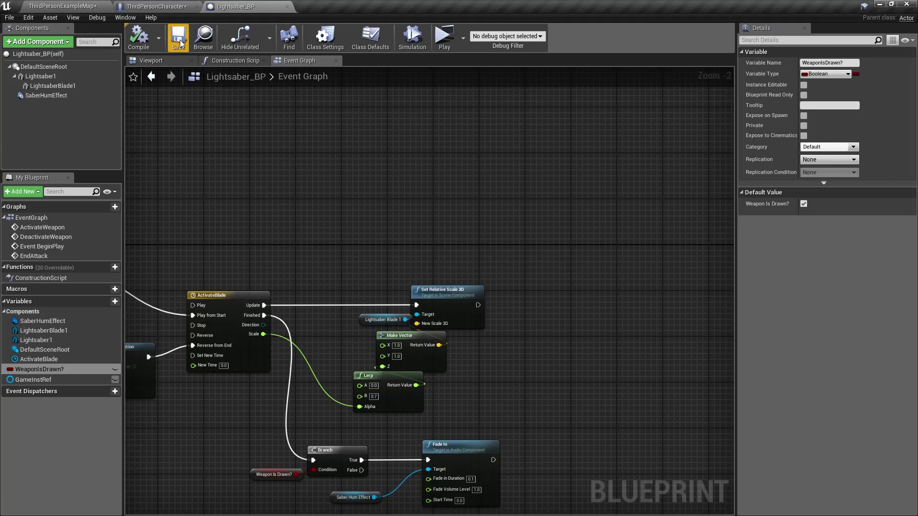
Play-test the DrawWeapon toggle with the new WeaponIsDrawn? default, then stop the session.
left_click(444, 38)
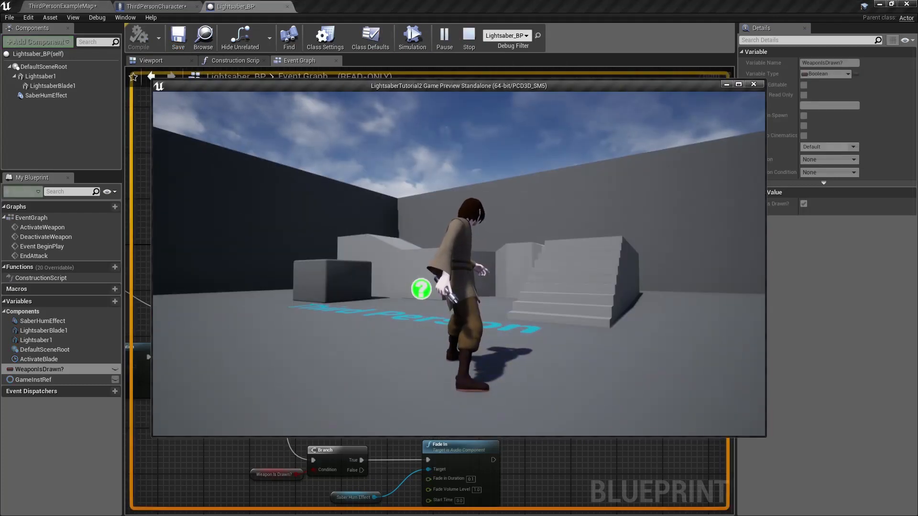
key("e")
key("e")
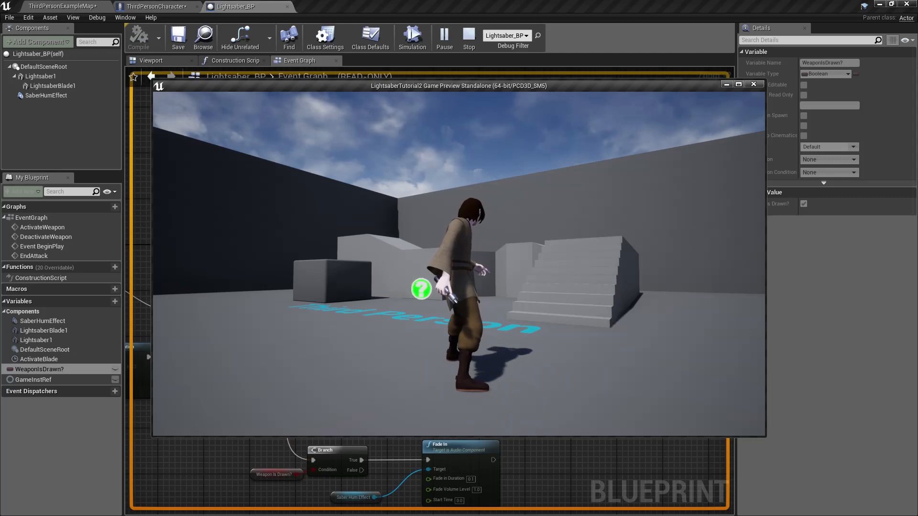
key("e")
key("Escape")
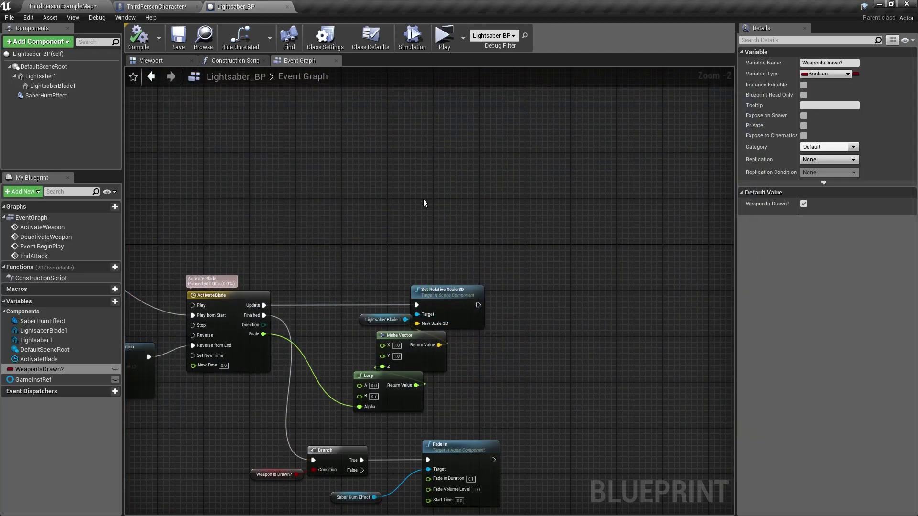
In ThirdPersonCharacter, move Deactivate Weapon, Activate Weapon and their reroute node farther from the Branch to make room for more nodes.
scroll(396, 214, "down", 1)
right_click_drag(395, 214, 355, 133)
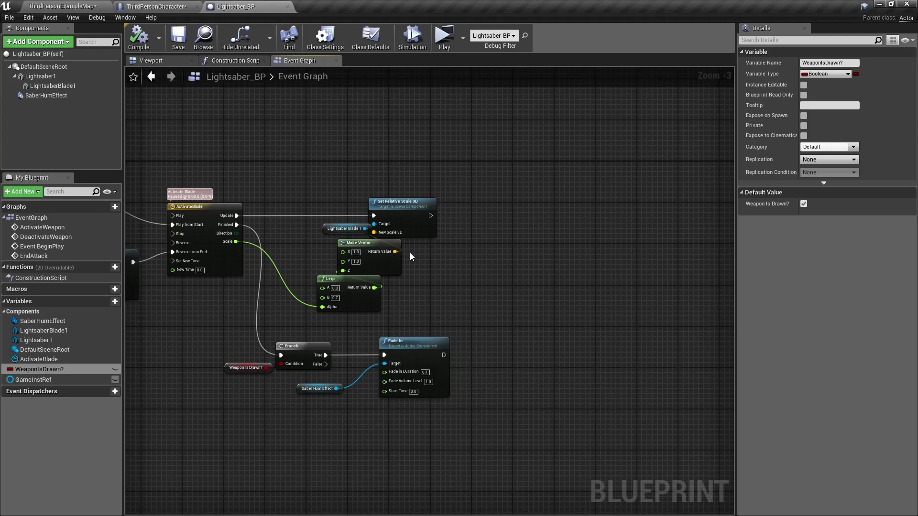
left_click(158, 6)
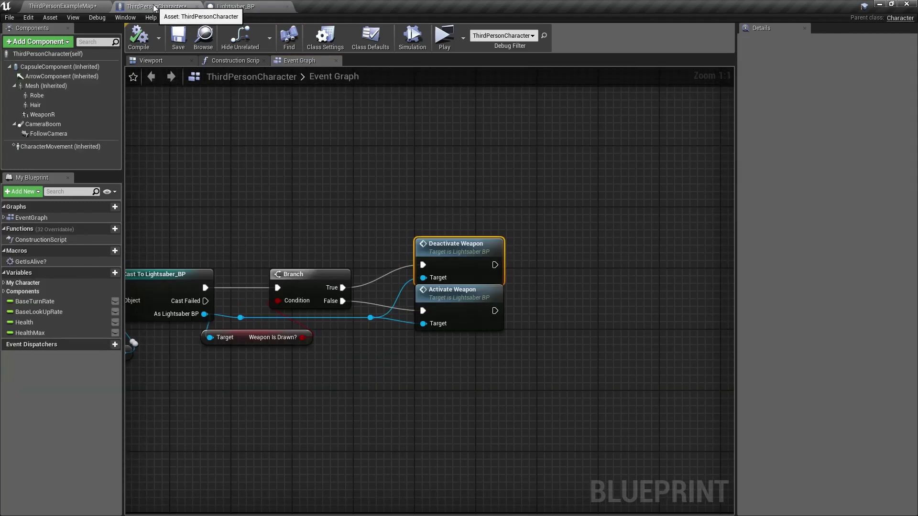
scroll(394, 196, "down", 1)
right_click_drag(353, 196, 303, 180)
right_click_drag(338, 328, 400, 352)
left_click(489, 354)
left_click_drag(488, 354, 376, 231)
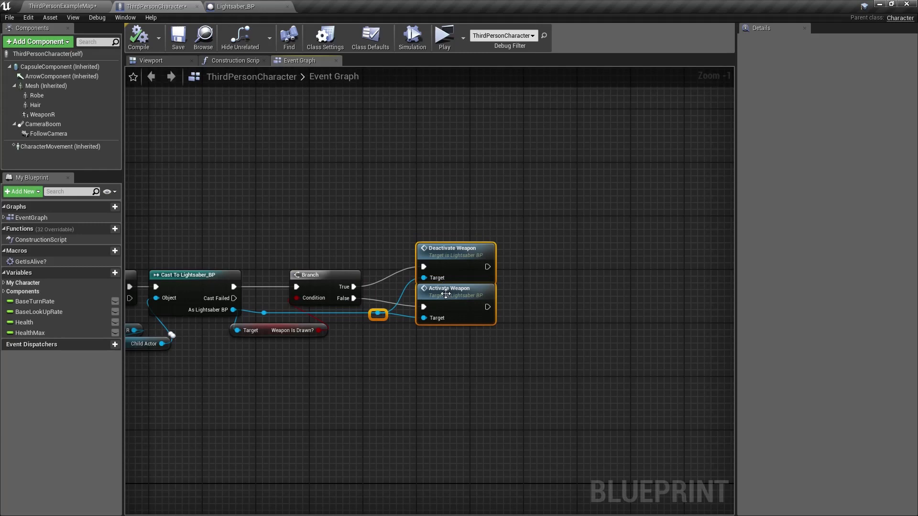
left_click_drag(490, 299, 672, 300)
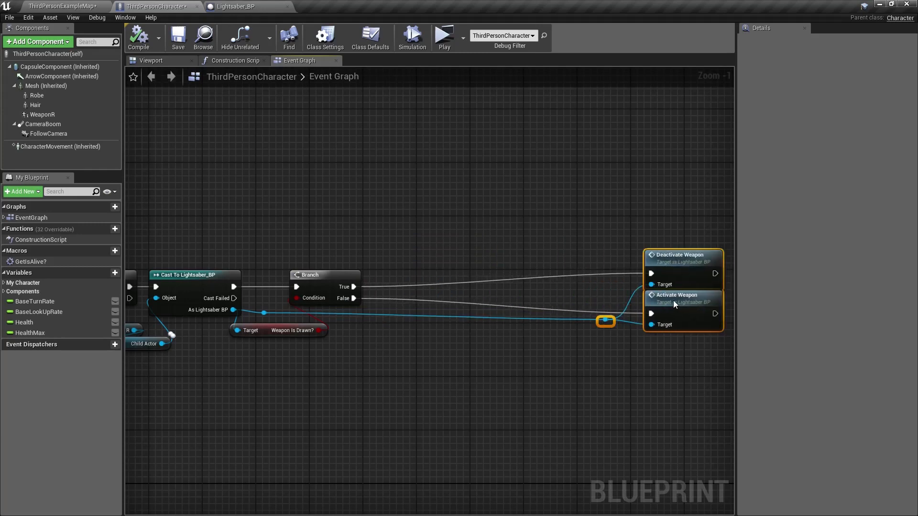
right_click_drag(528, 300, 488, 289)
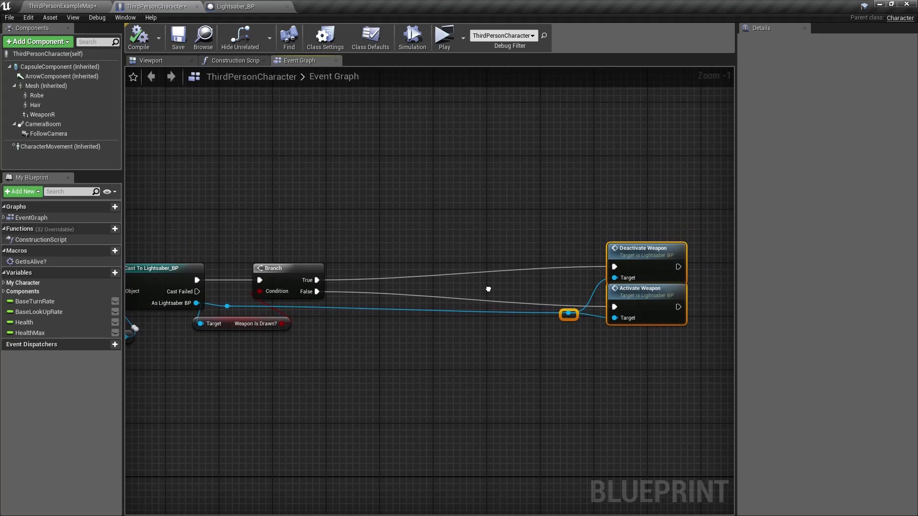
Add a custom event named ForceDrawWeapon and place it just below the Weapon R and Child Actor nodes.
right_click_drag(488, 289, 695, 260)
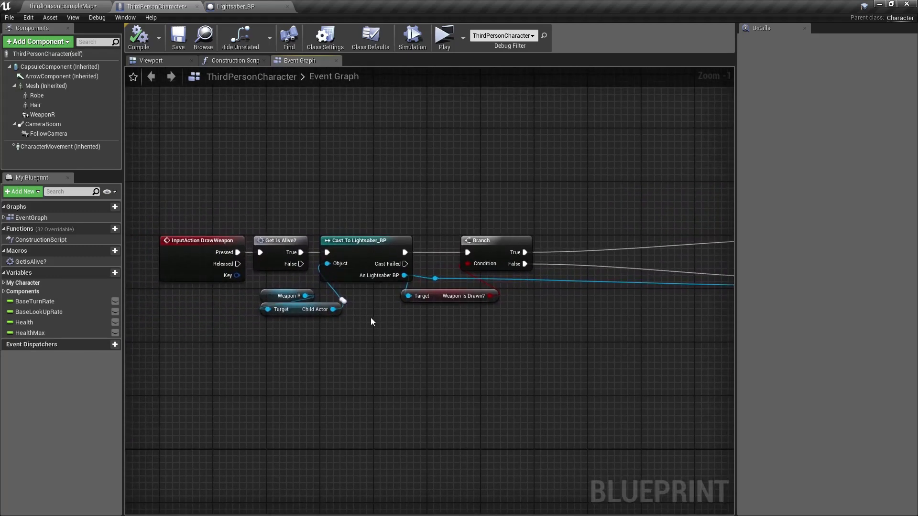
scroll(288, 331, "up", 1)
right_click(214, 369)
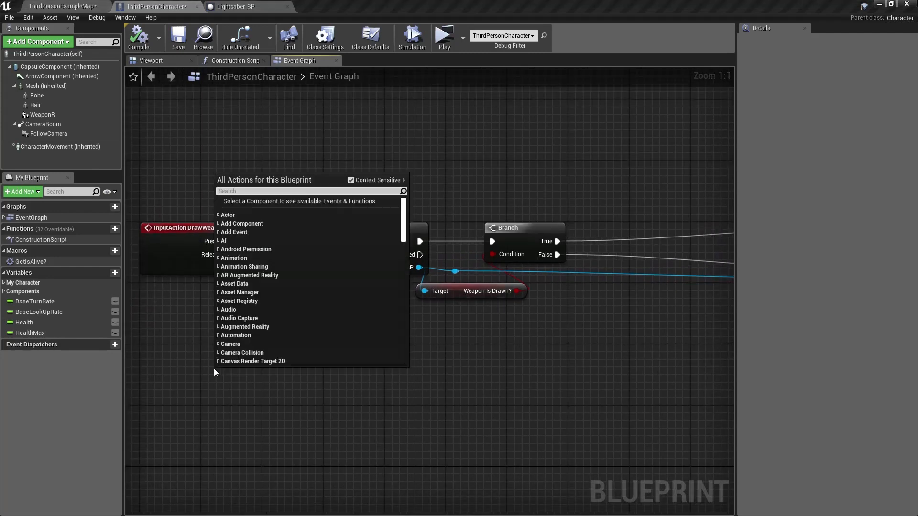
type("custom")
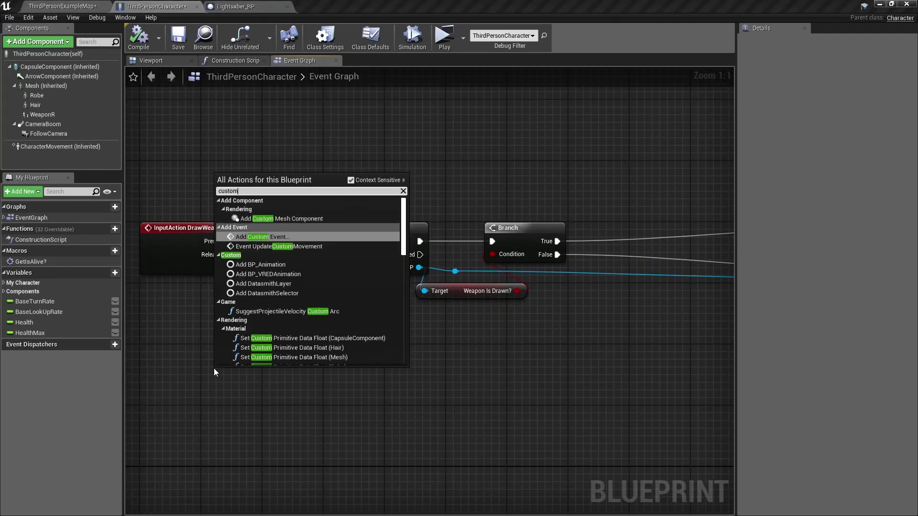
key("Return")
type("F")
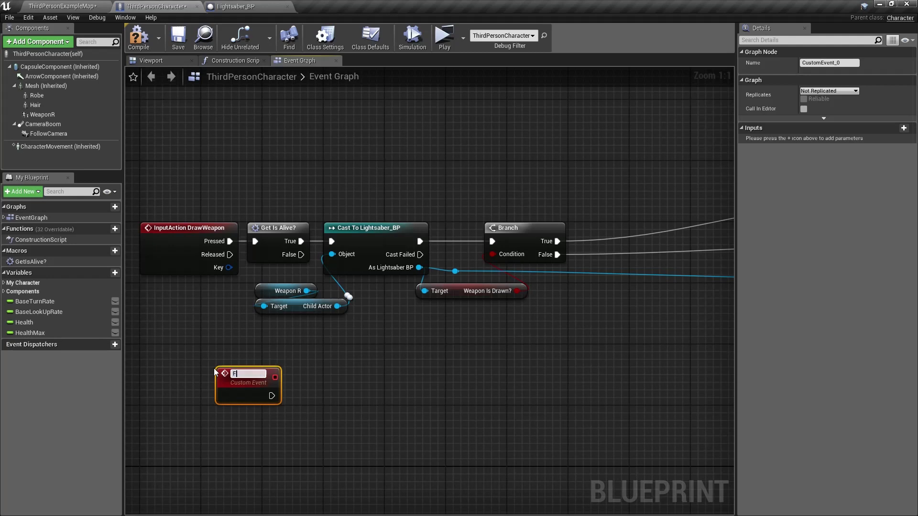
type("orceDrawWeapon")
key("Return")
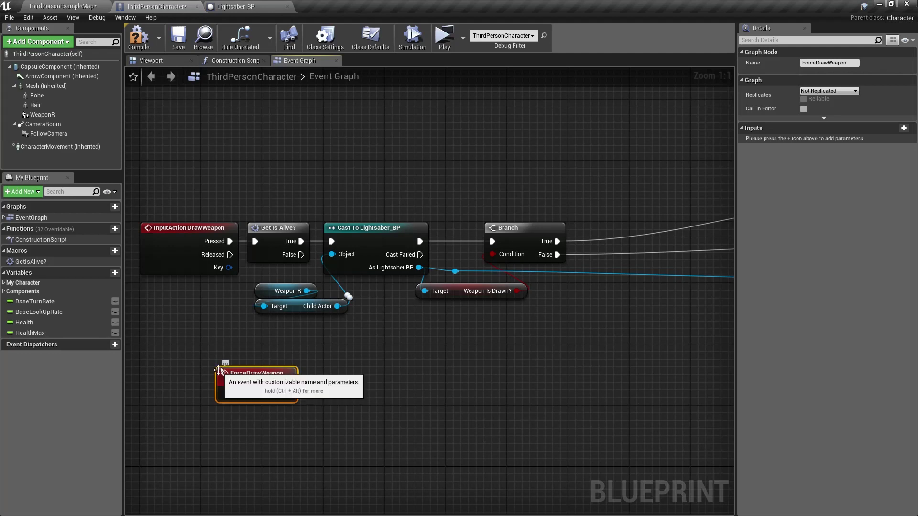
right_click_drag(309, 373, 275, 346)
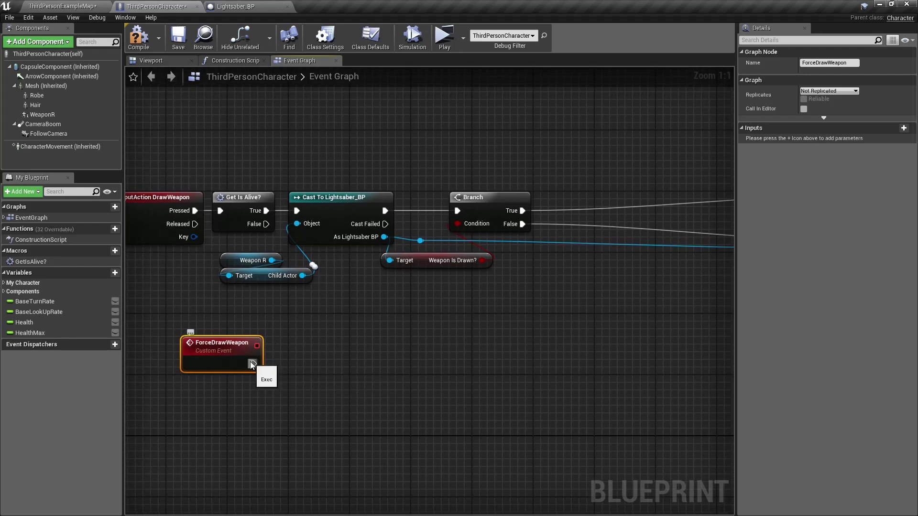
left_click_drag(252, 364, 281, 330)
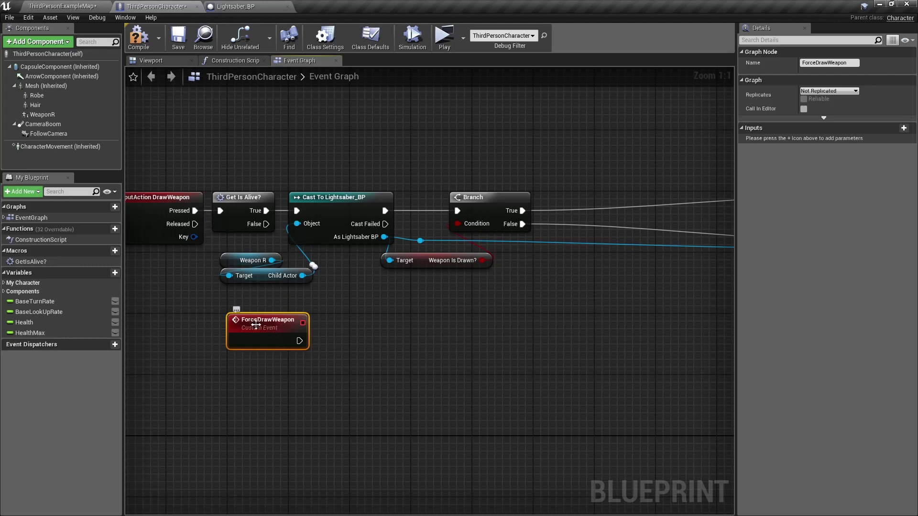
Insert a Play Montage node between the Branch's False output and Activate Weapon, and place it below the Branch.
scroll(193, 320, "down", 6)
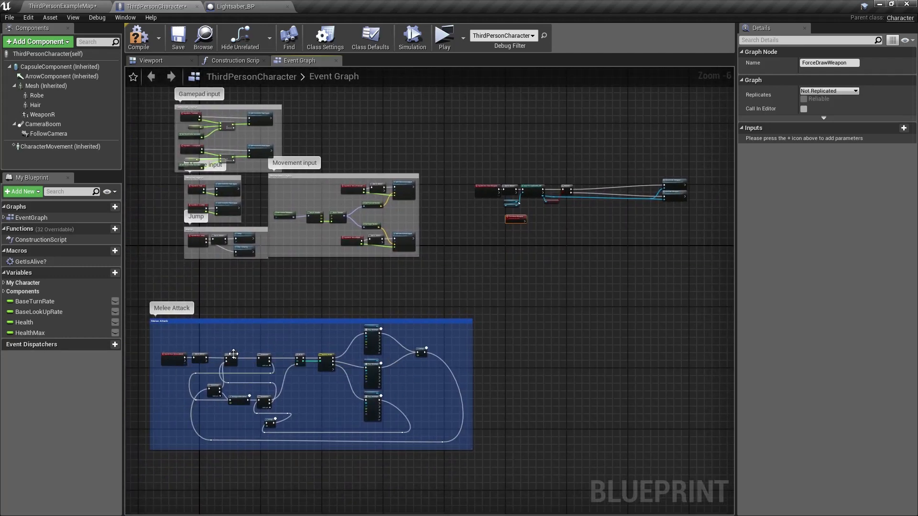
scroll(587, 245, "up", 5)
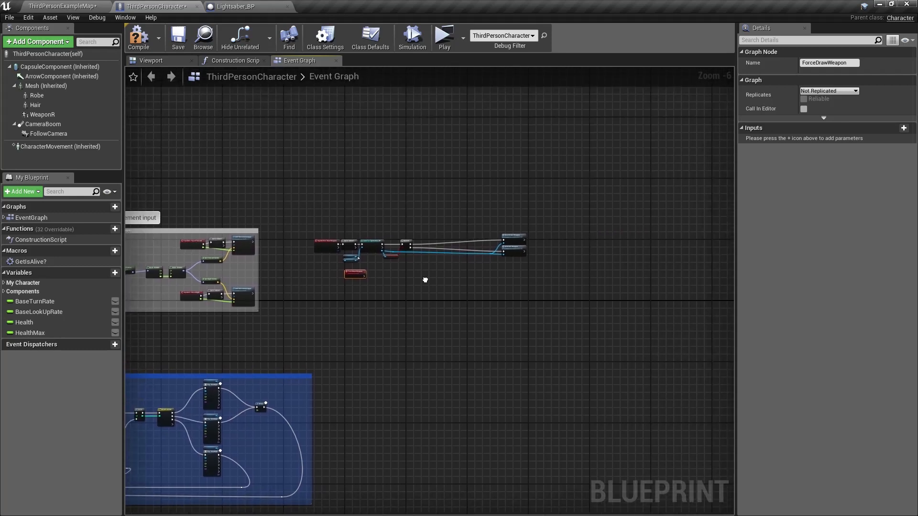
right_click_drag(370, 263, 209, 314)
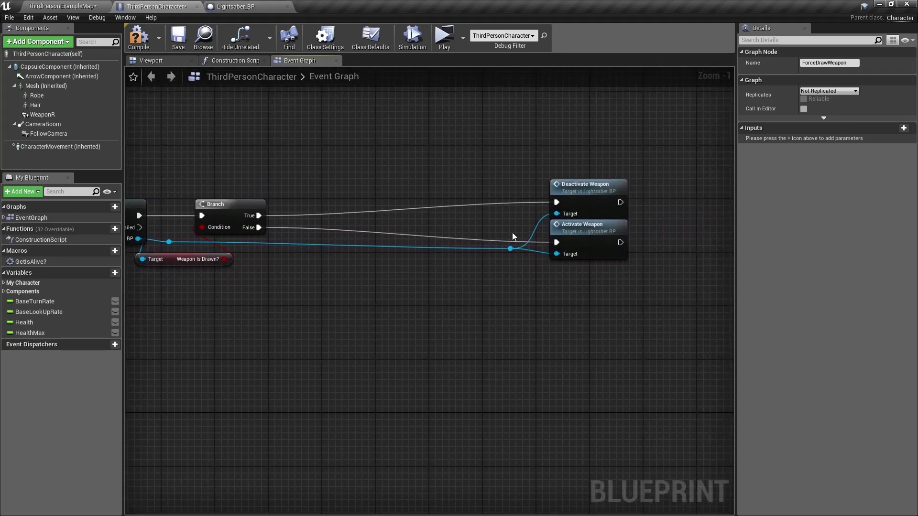
right_click_drag(199, 281, 214, 355)
left_click_drag(256, 288, 317, 345)
type("pla")
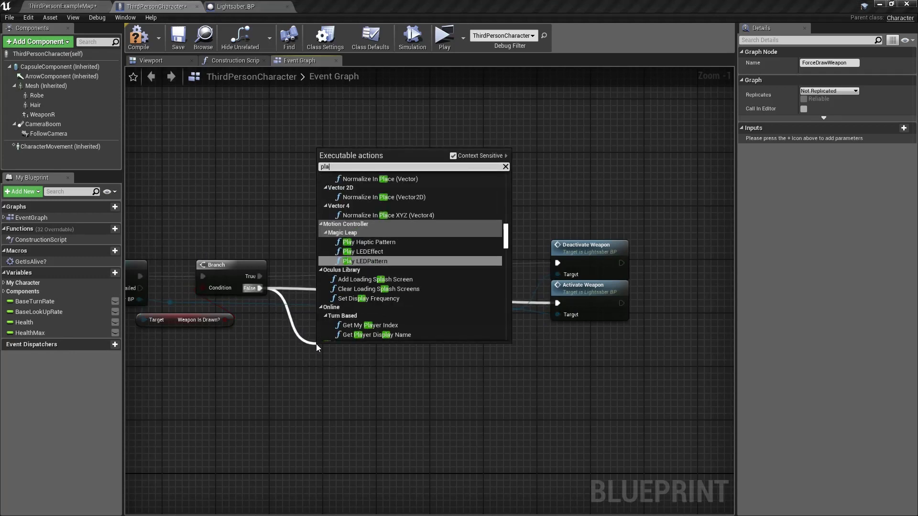
type("ymon")
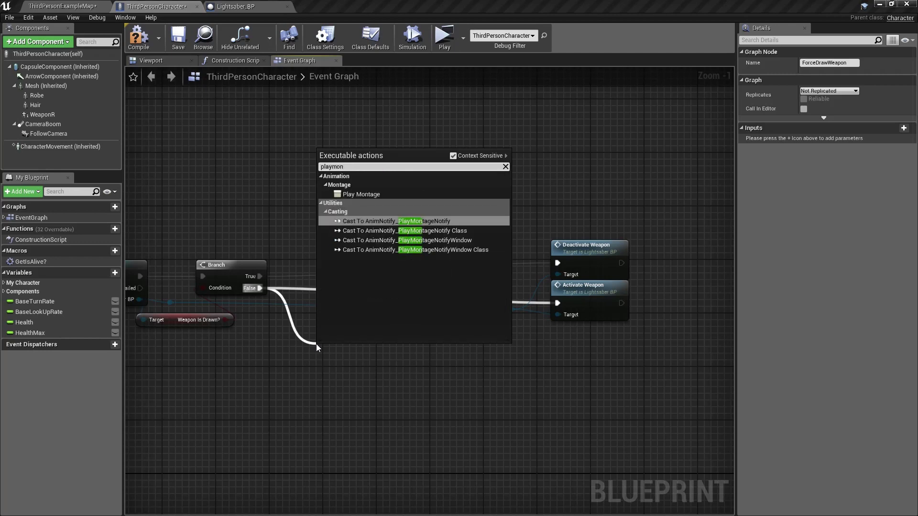
left_click(363, 195)
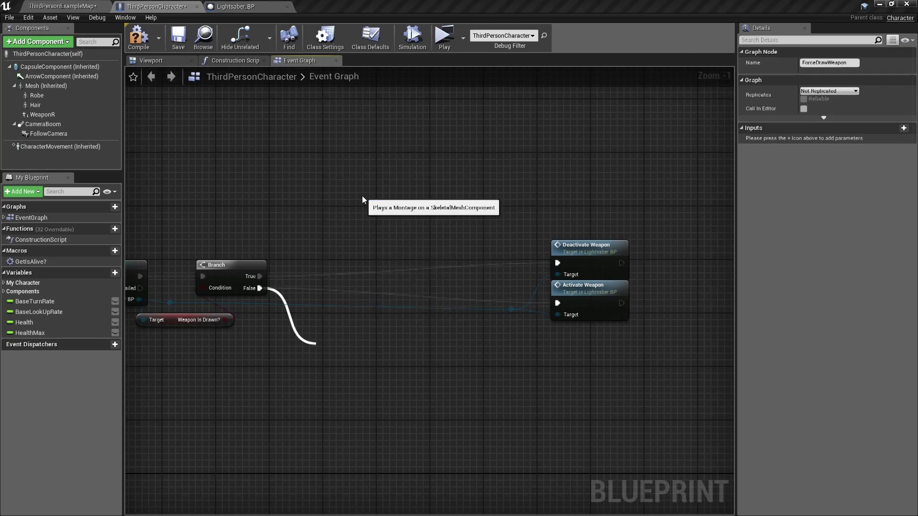
left_click_drag(369, 354, 366, 349)
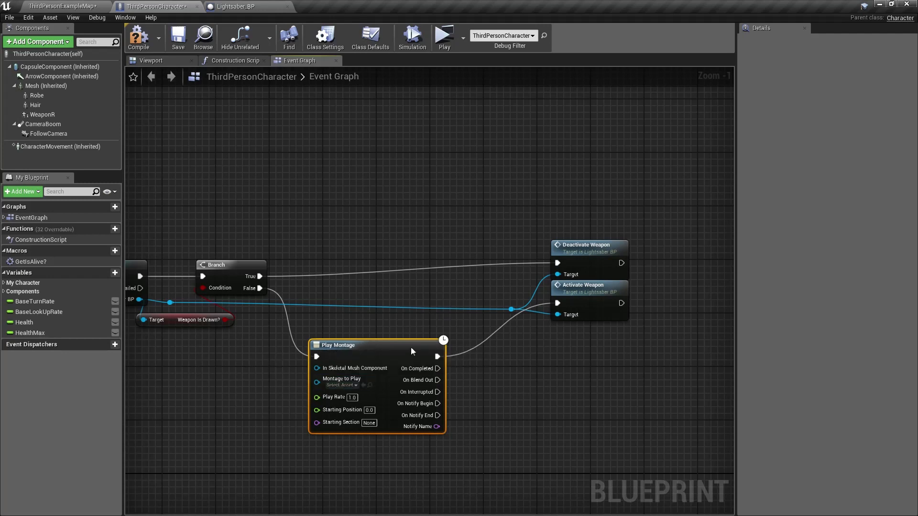
Switch to the level editor and browse the Twinblades animation folders for equip and unarm animations, ending in TwinbladesExpansion's Common/Inplace folder.
right_click_drag(317, 356, 336, 274)
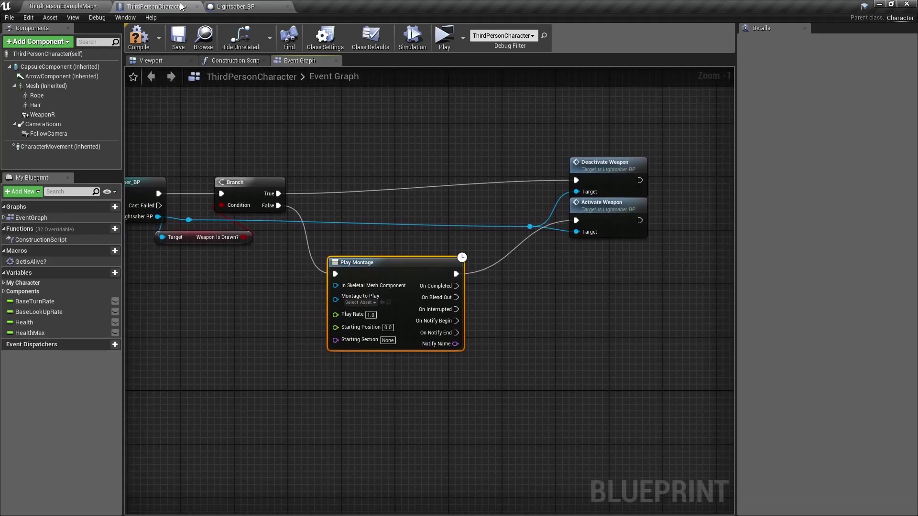
left_click(81, 6)
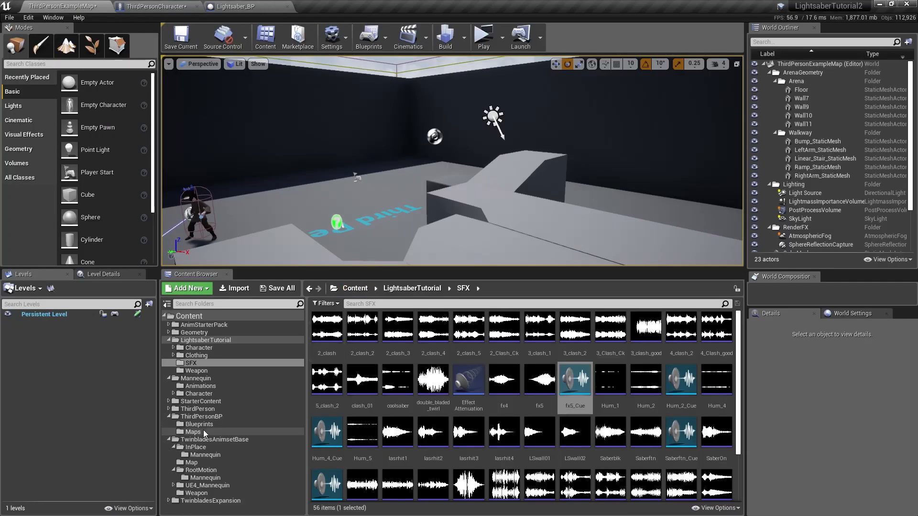
left_click(193, 457)
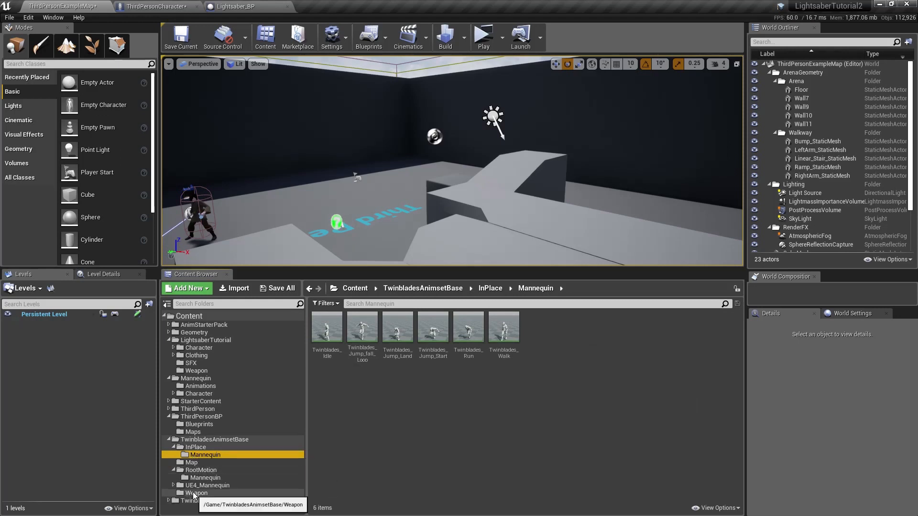
left_click(190, 478)
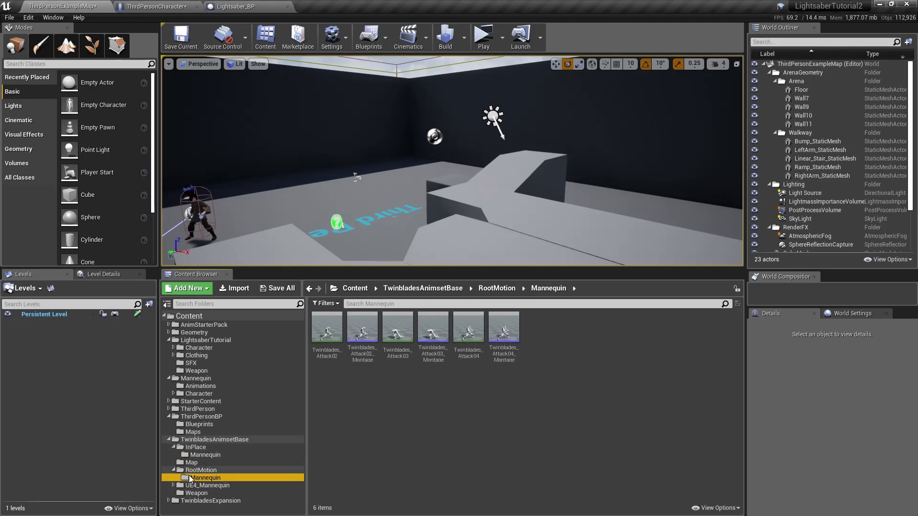
left_click(195, 447)
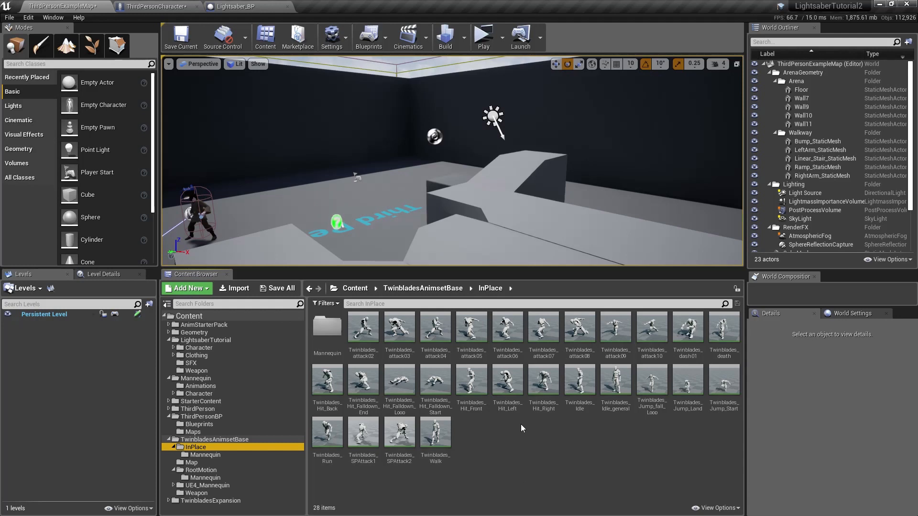
left_click(169, 501)
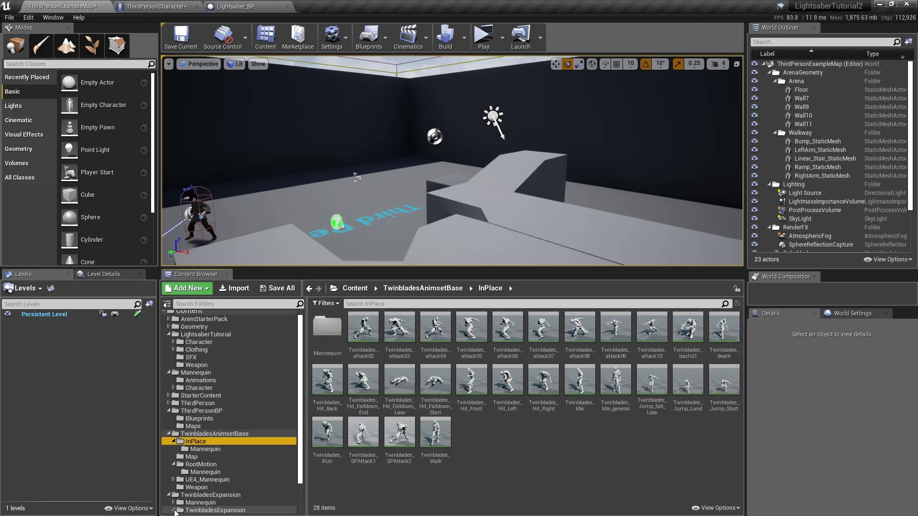
left_click(174, 511)
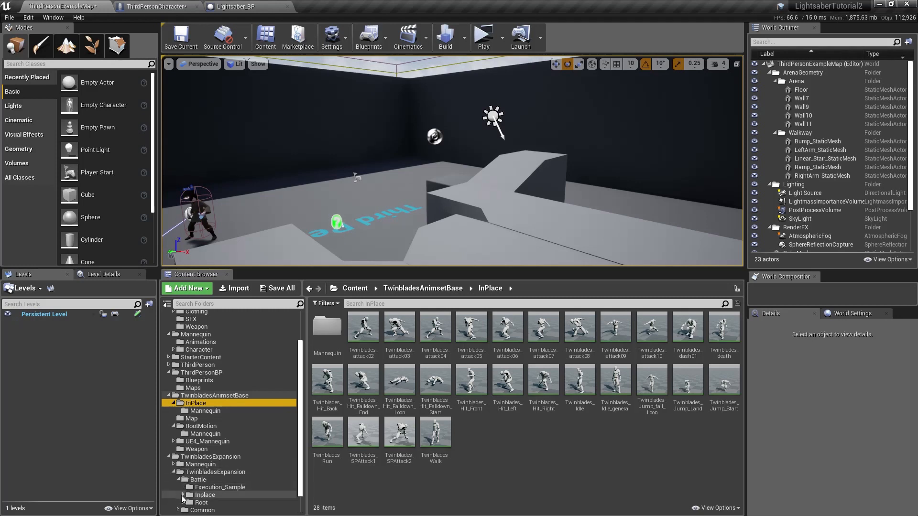
scroll(231, 487, "down", 2)
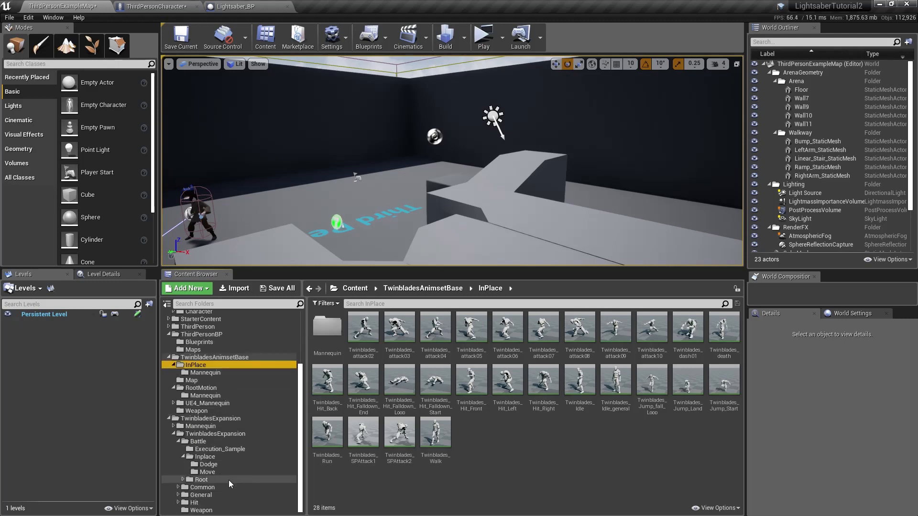
left_click(205, 456)
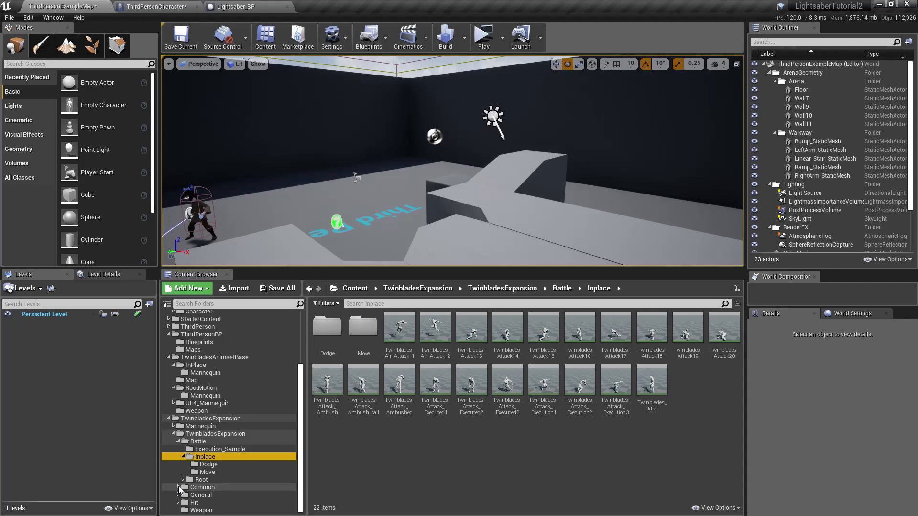
left_click(202, 495)
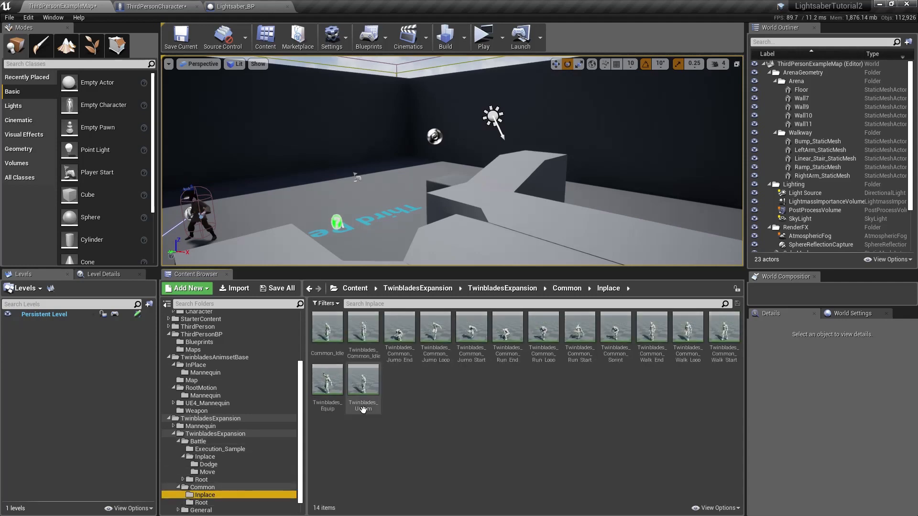
Preview the Twinblades_Equip animation in its editor, then close that editor.
left_click(327, 380)
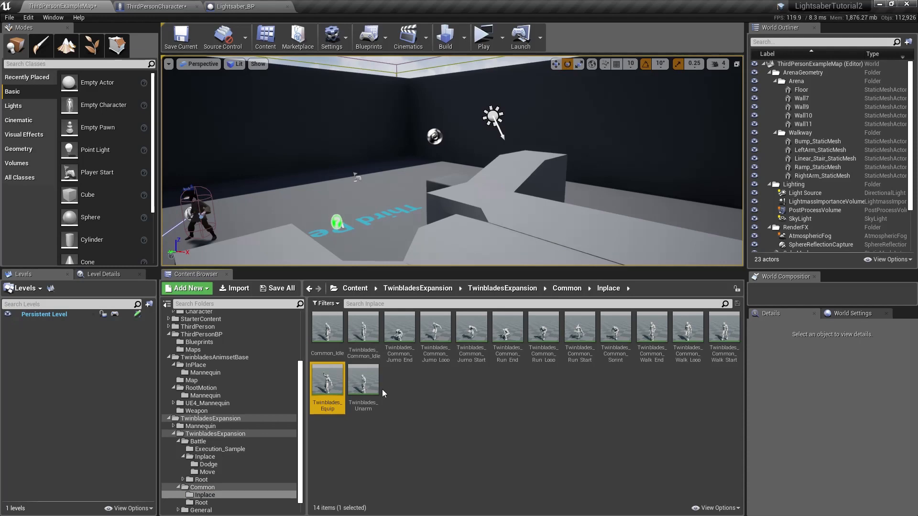
double_click(330, 384)
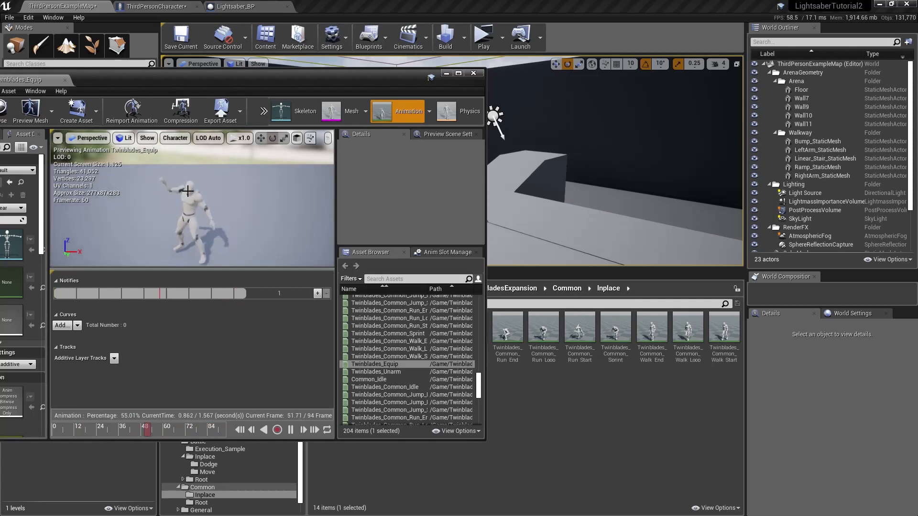
left_click(473, 72)
Create a folder named Mannequin inside Common/Inplace for the retargeted animations.
left_click(364, 406, "ctrl")
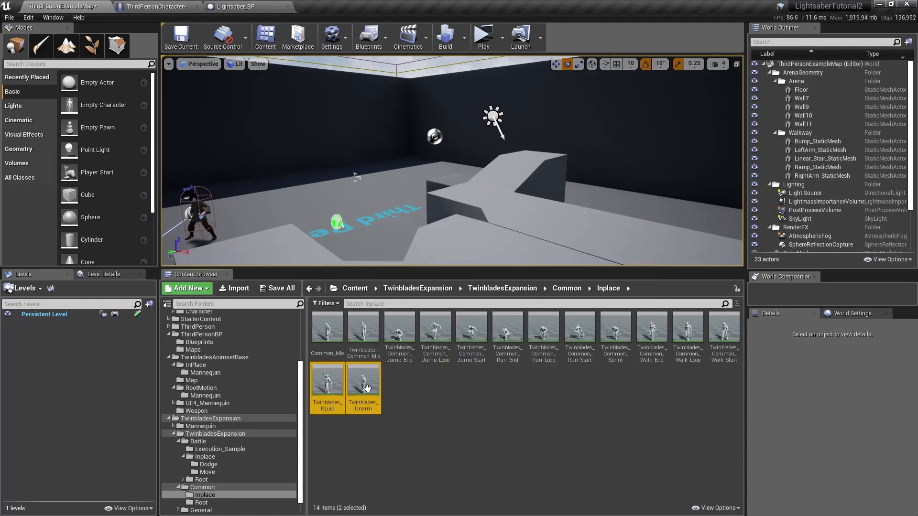
mouse_move(363, 385)
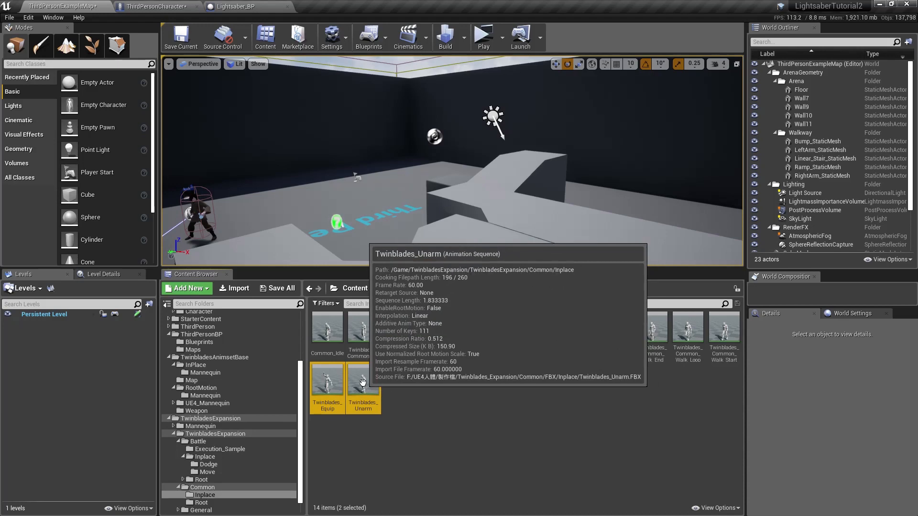
right_click(363, 382)
right_click(427, 433)
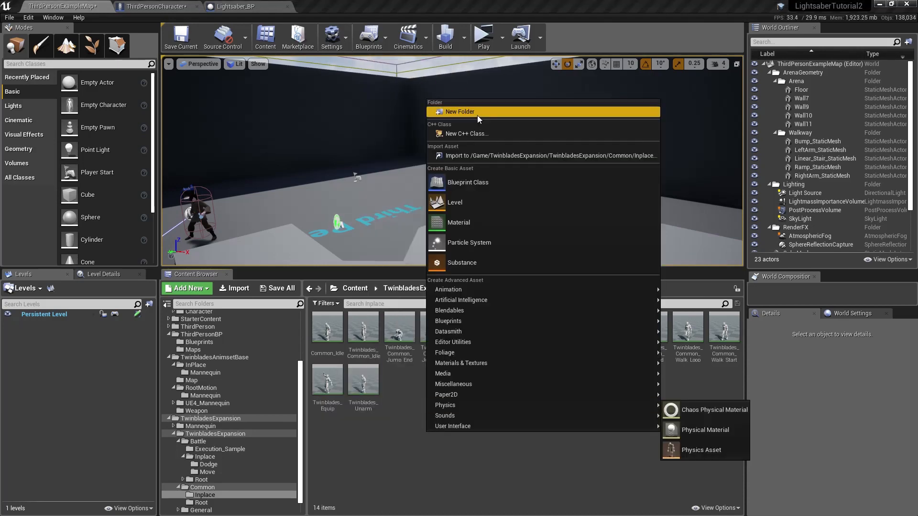
left_click(478, 114)
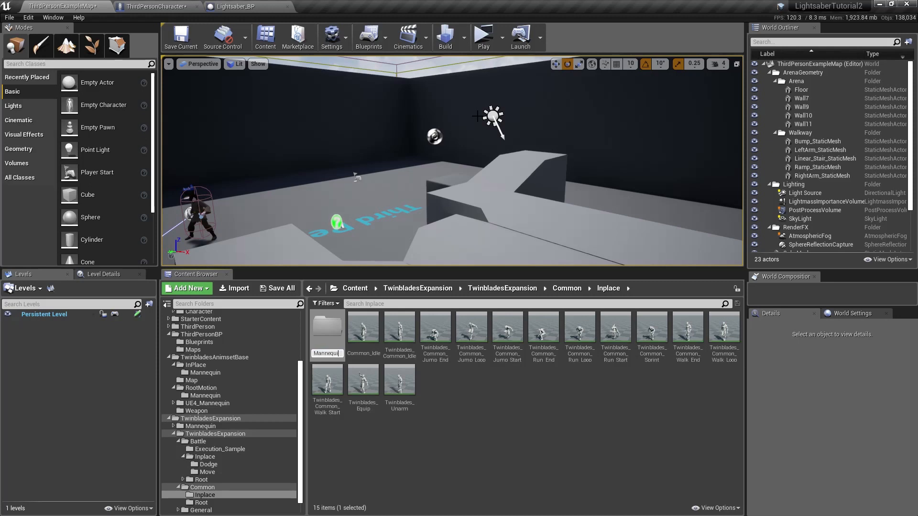
key("Return")
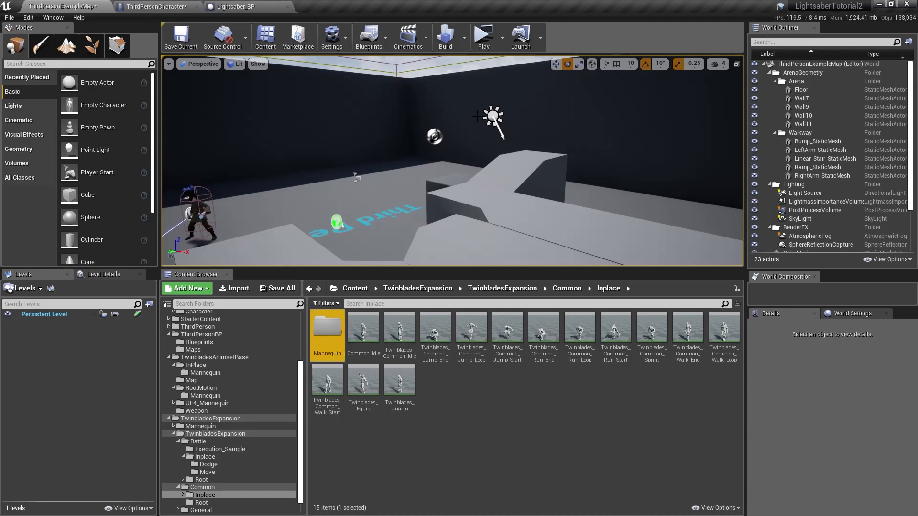
Start duplicating and retargeting Twinblades_Equip and Twinblades_Unarm, with the UE4_Mannequin_Skeleton from /Game/Mannequin as the target skeleton.
left_click(363, 382)
left_click(408, 383, "ctrl")
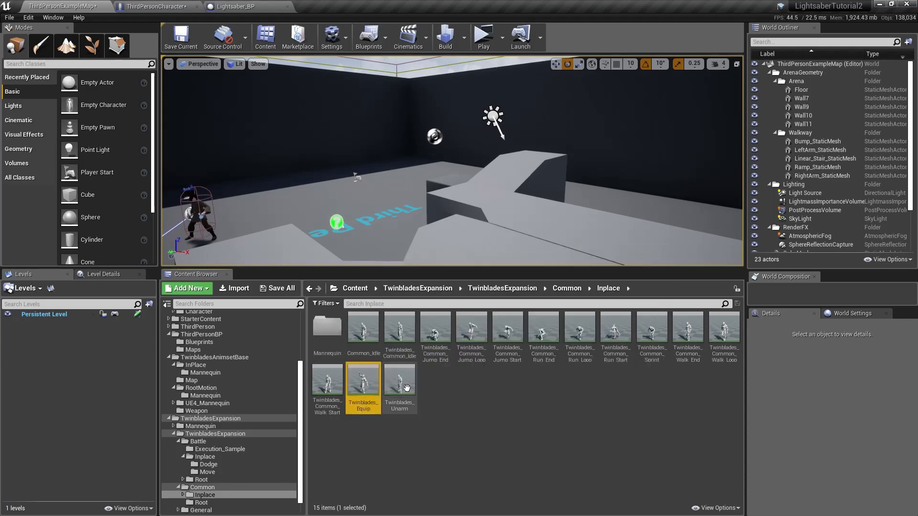
right_click(407, 382)
mouse_move(460, 130)
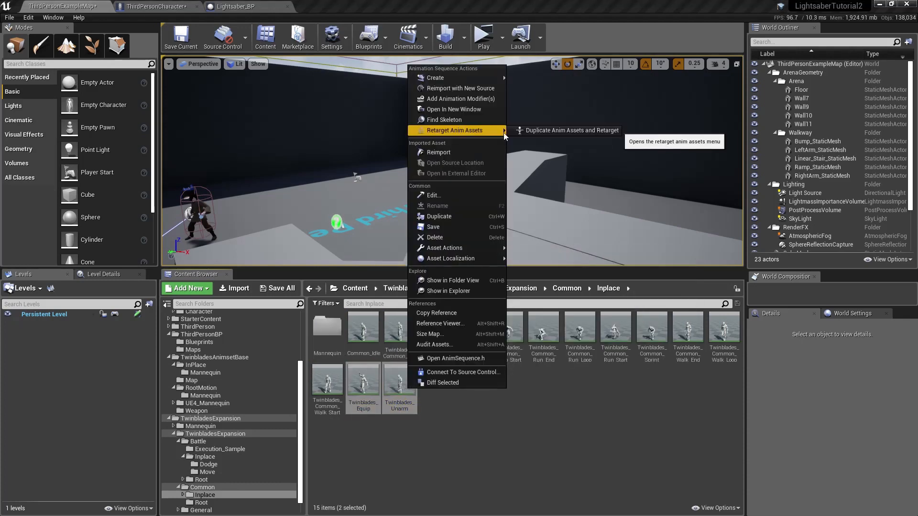
left_click(555, 130)
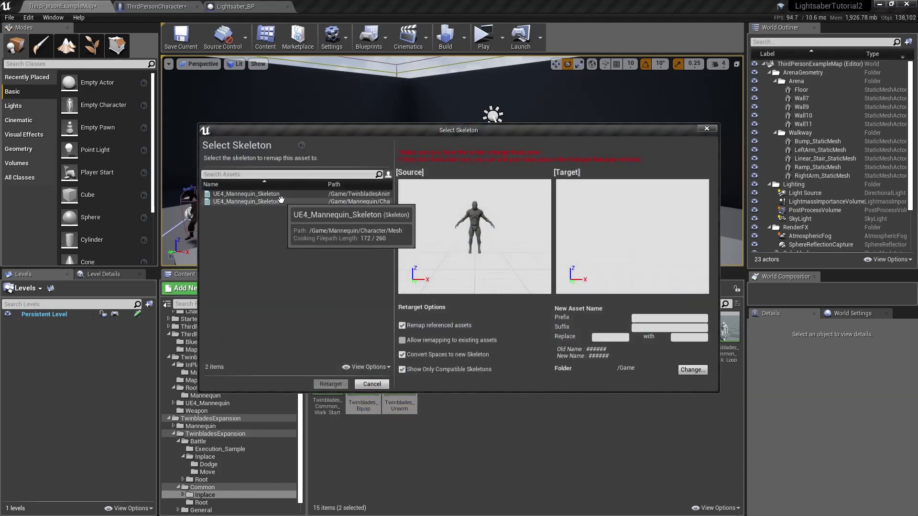
left_click(280, 200)
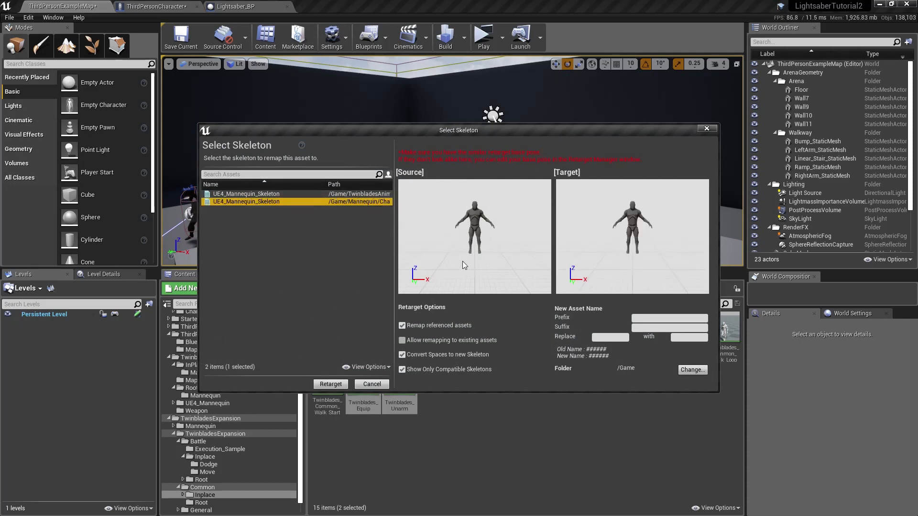
Set the retarget output folder to TwinbladesExpansion's Common/Inplace/Mannequin and run the retarget.
left_click(692, 369)
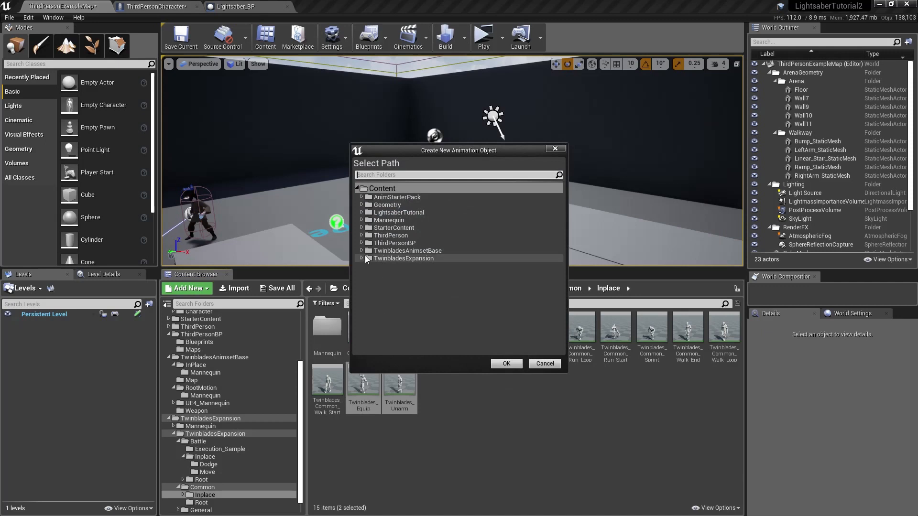
left_click(362, 259)
left_click(367, 274)
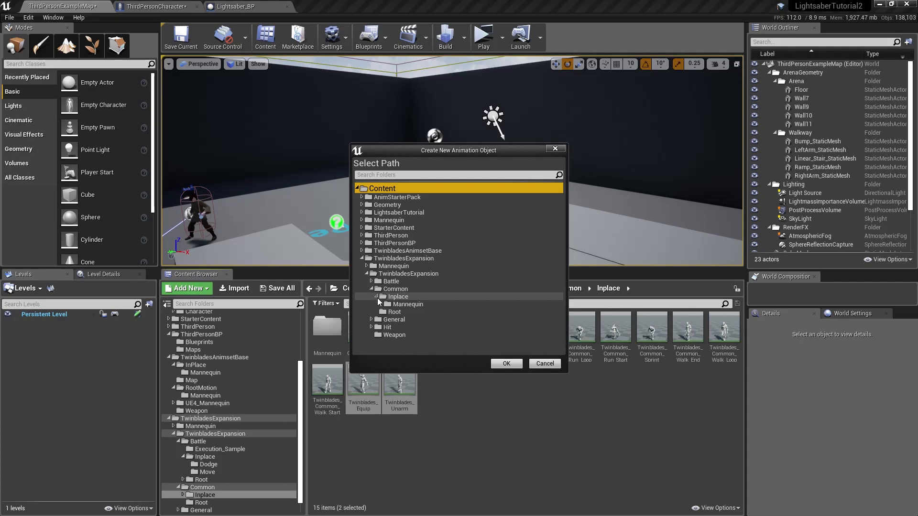
left_click(408, 304)
left_click(513, 366)
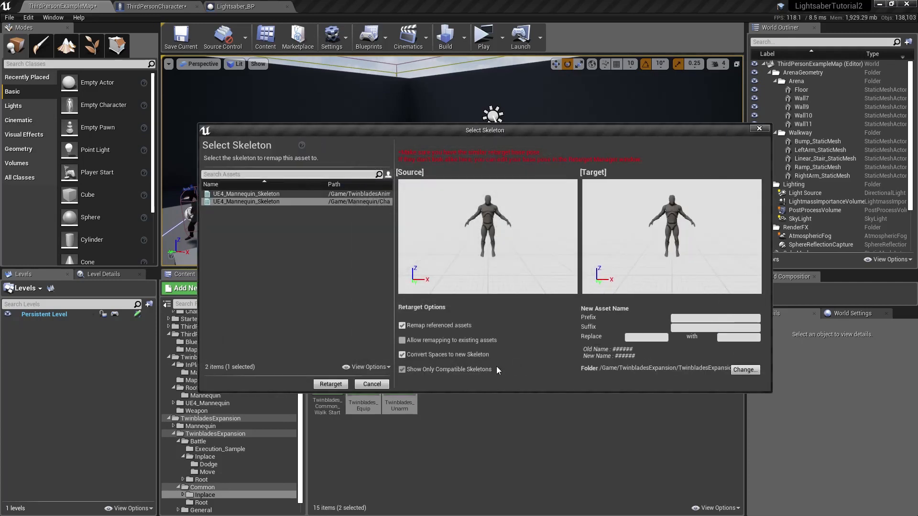
left_click(330, 385)
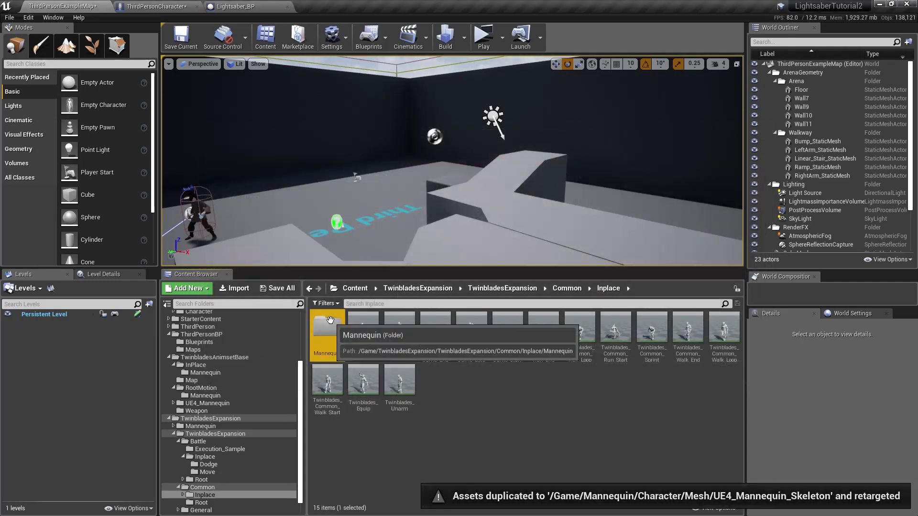
Create animation montages from the retargeted Twinblades_Equip and Twinblades_Unarm sequences in the new Mannequin folder.
left_click(365, 337, "ctrl")
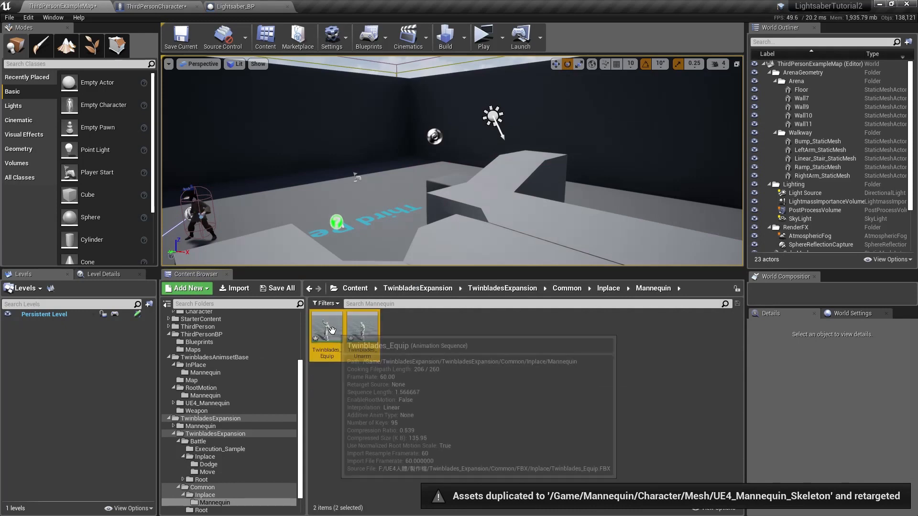
right_click(327, 329)
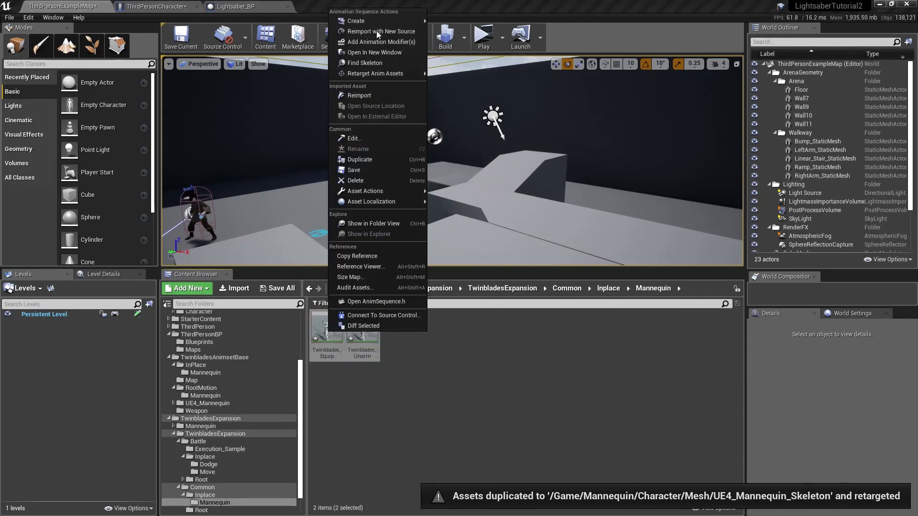
mouse_move(378, 22)
left_click(473, 31)
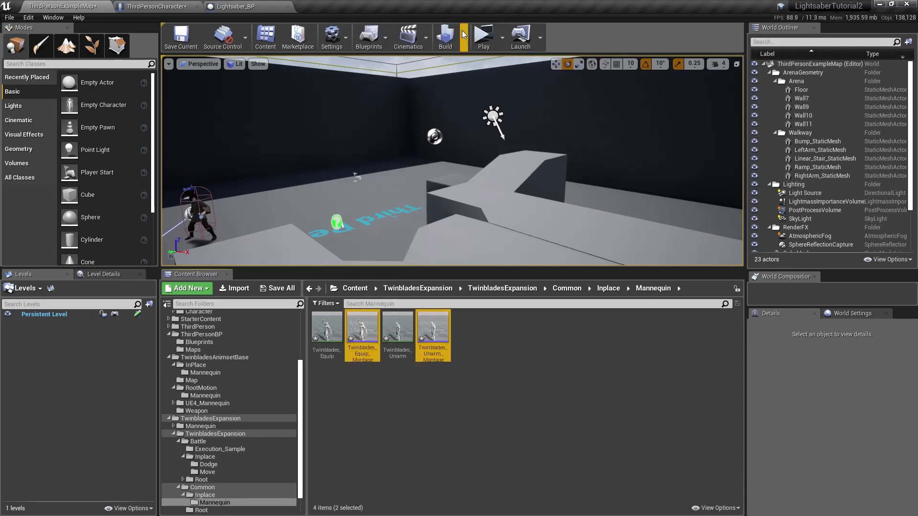
Open Twinblades_Equip_Montage and dock its editor alongside the other open editors in the main window.
left_click(360, 396)
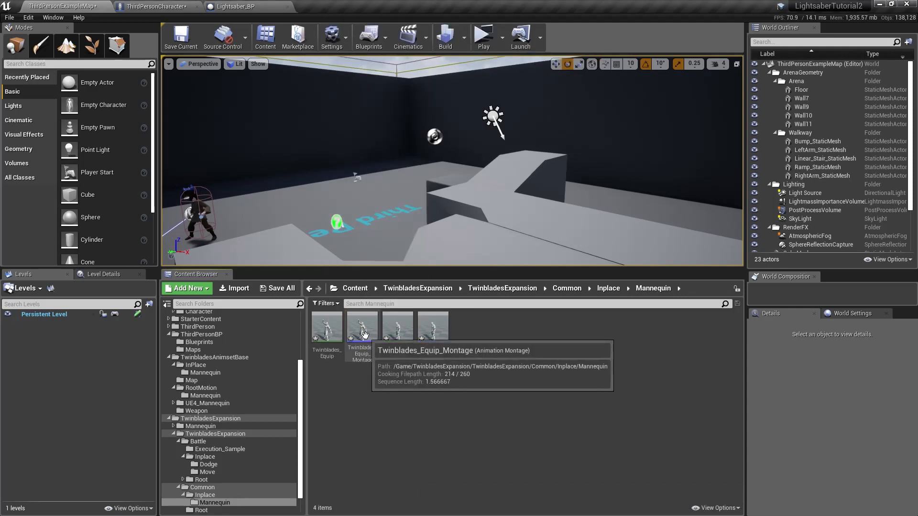
left_click(364, 333)
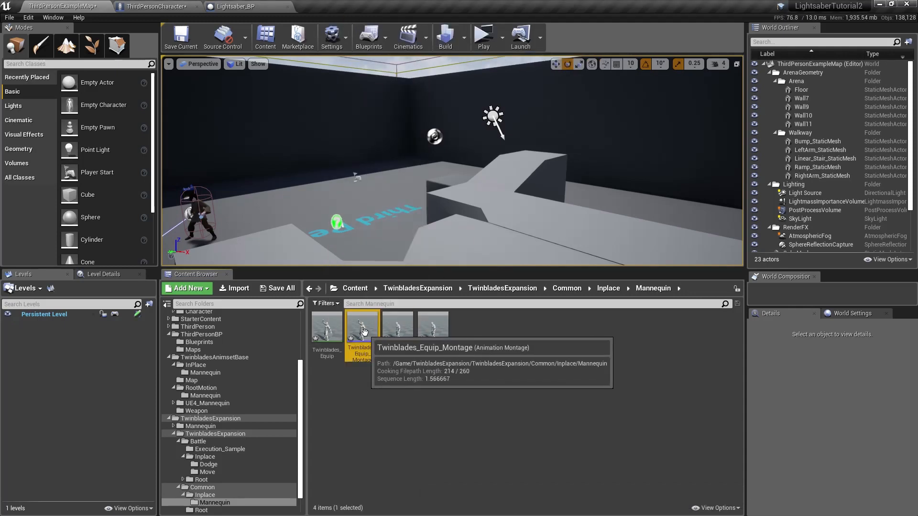
double_click(364, 331)
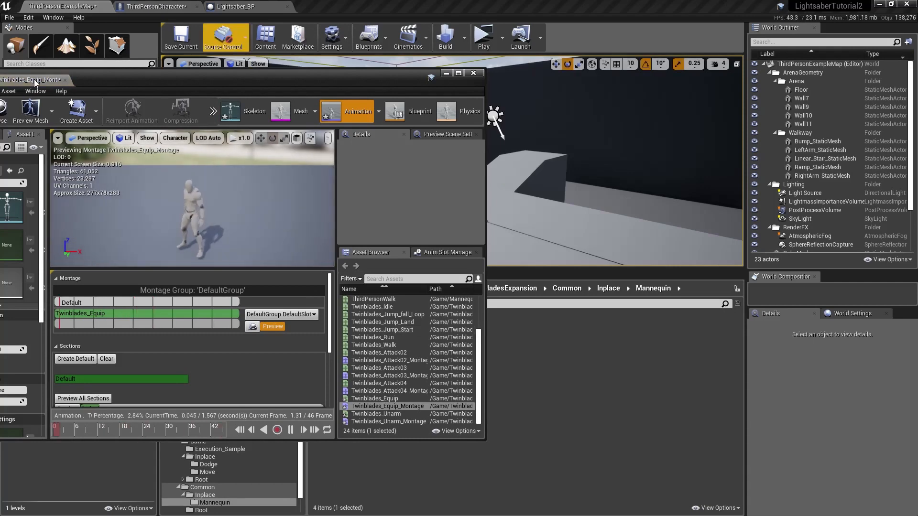
left_click_drag(34, 80, 334, 7)
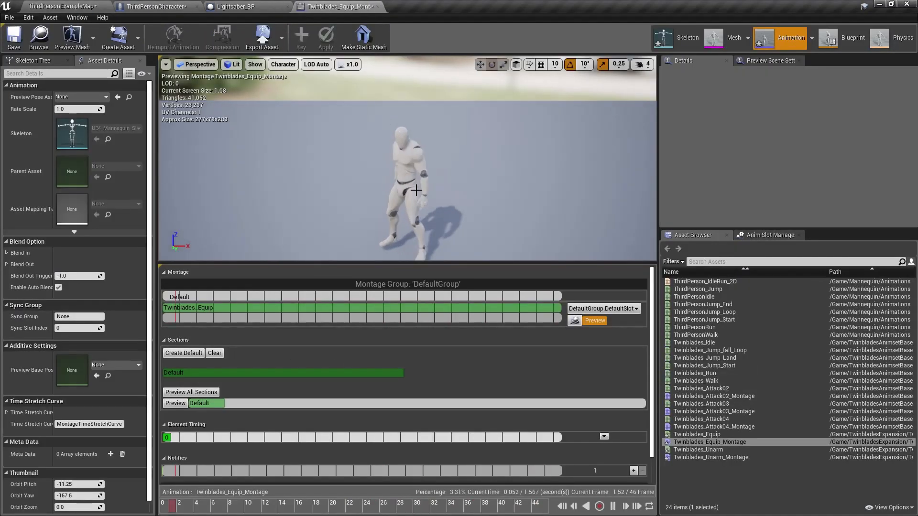
Assign the Twinblades_Equip_Montage track to the DefaultGroup.UpperSlot slot.
left_click(601, 308)
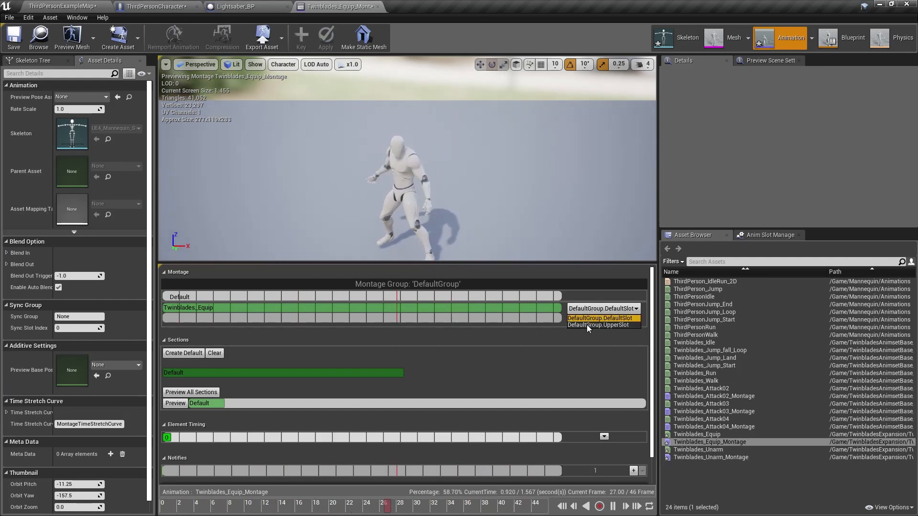
left_click(586, 325)
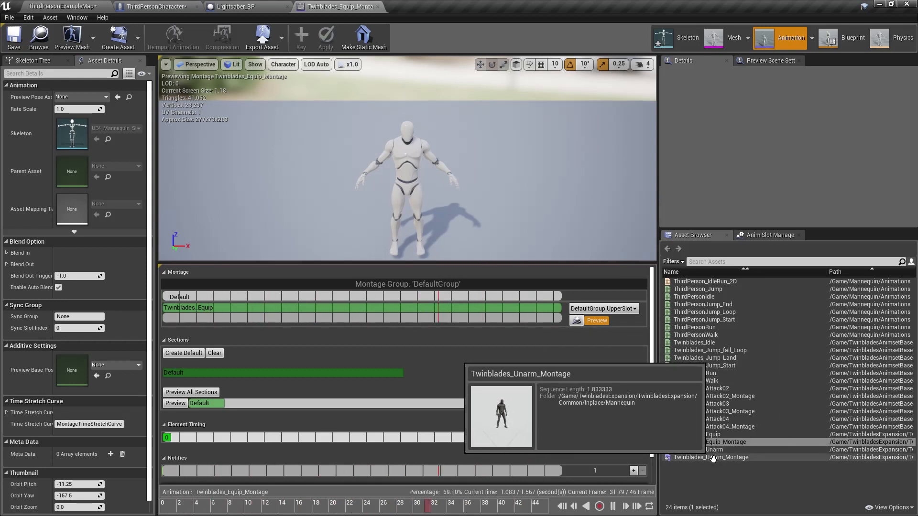
left_click(616, 311)
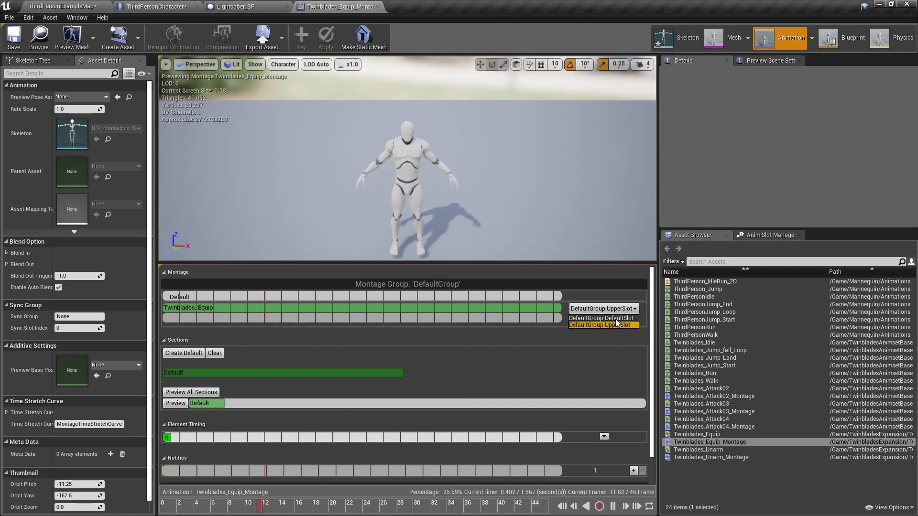
left_click(615, 319)
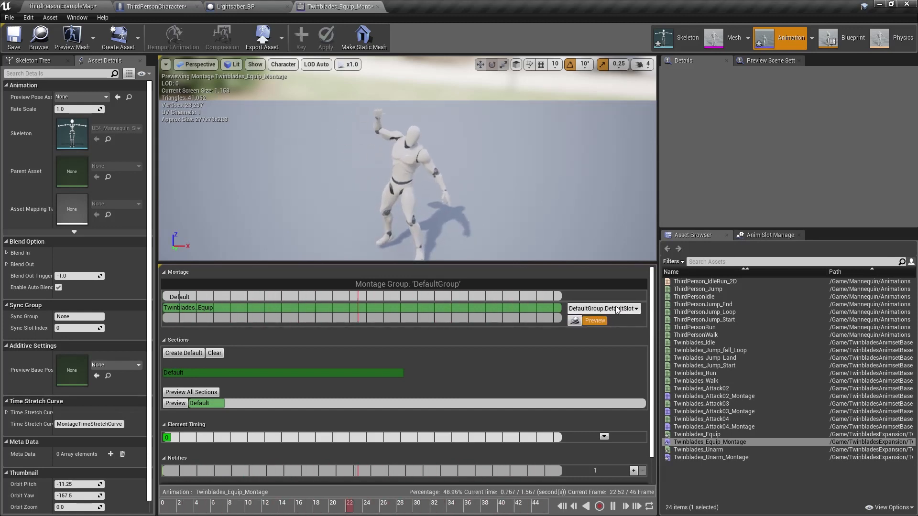
left_click(623, 310)
left_click(614, 325)
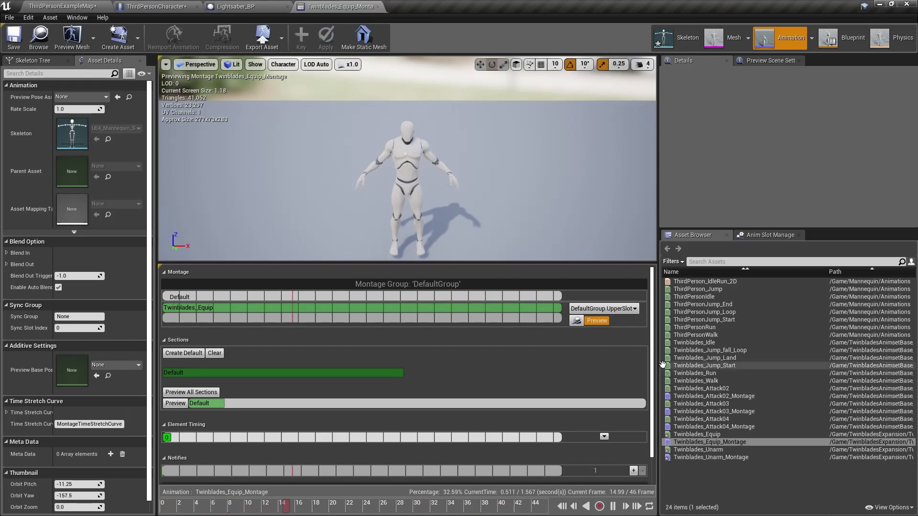
Open Twinblades_Unarm_Montage, assign its track to DefaultGroup.UpperSlot, and save the montage.
left_click(730, 458)
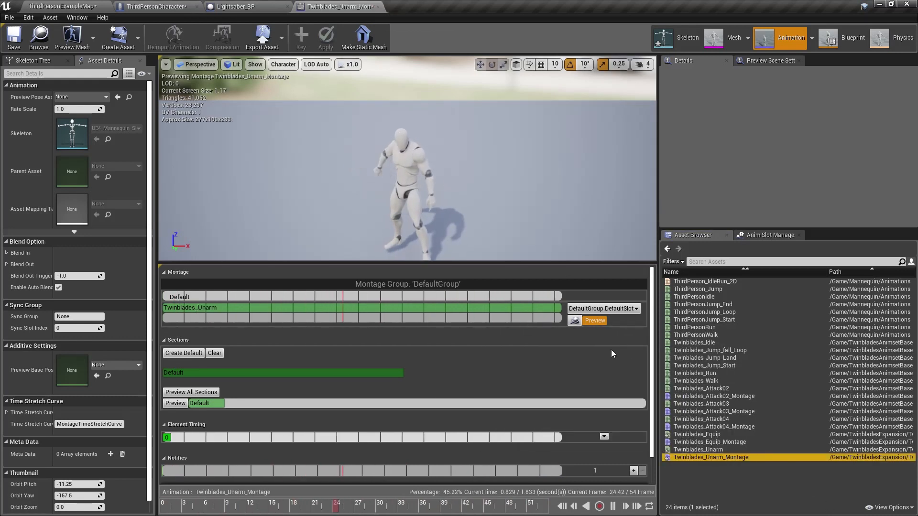
left_click(603, 308)
left_click(607, 325)
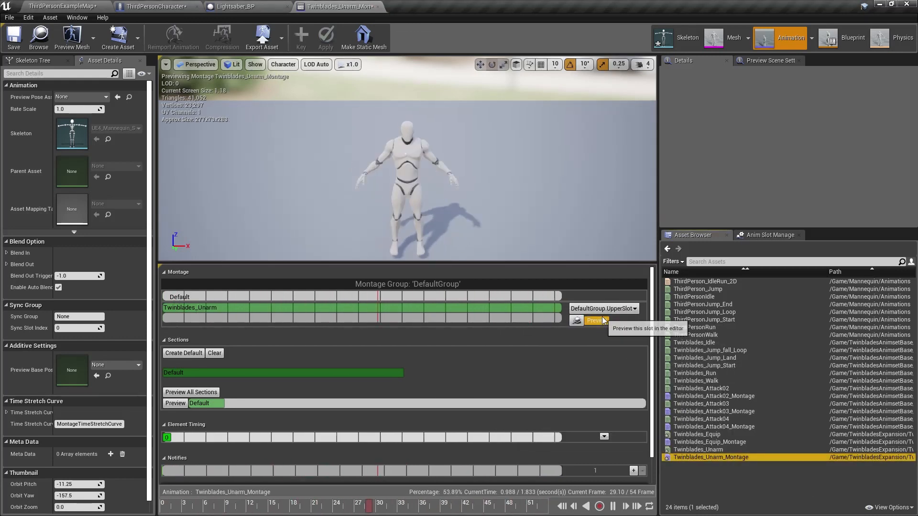
left_click(23, 45)
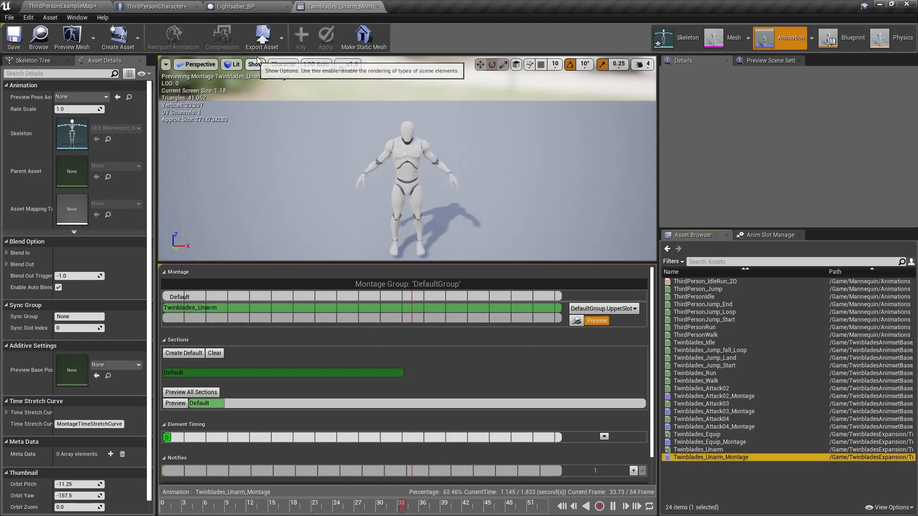
Open the AnimGraph of ThirdPerson_AnimBP and move the Default state machine up and away from the DefaultSlot node.
left_click(843, 38)
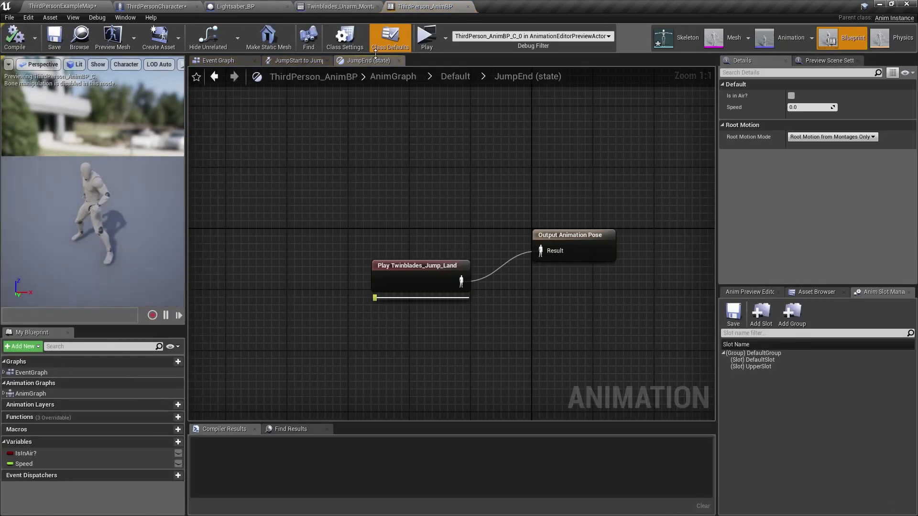
left_click(407, 82)
right_click_drag(356, 209, 491, 227)
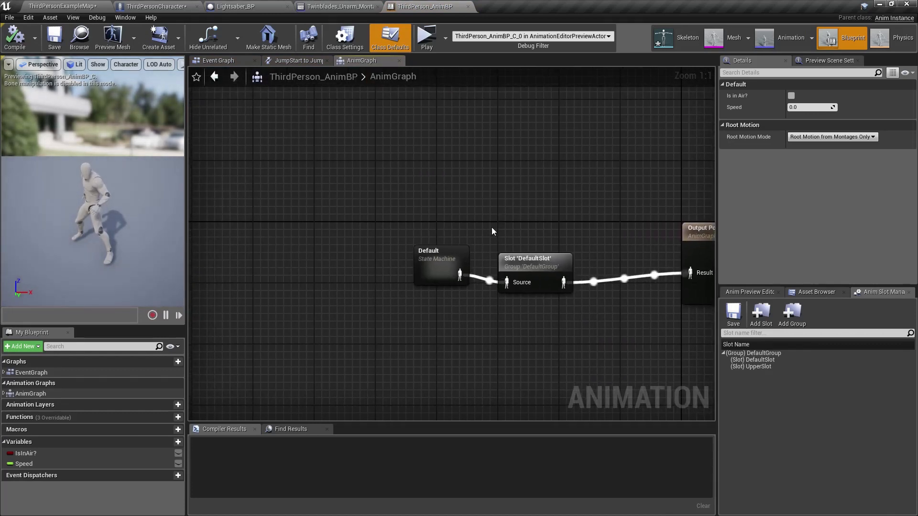
left_click_drag(429, 283, 326, 128)
right_click_drag(311, 183, 294, 280)
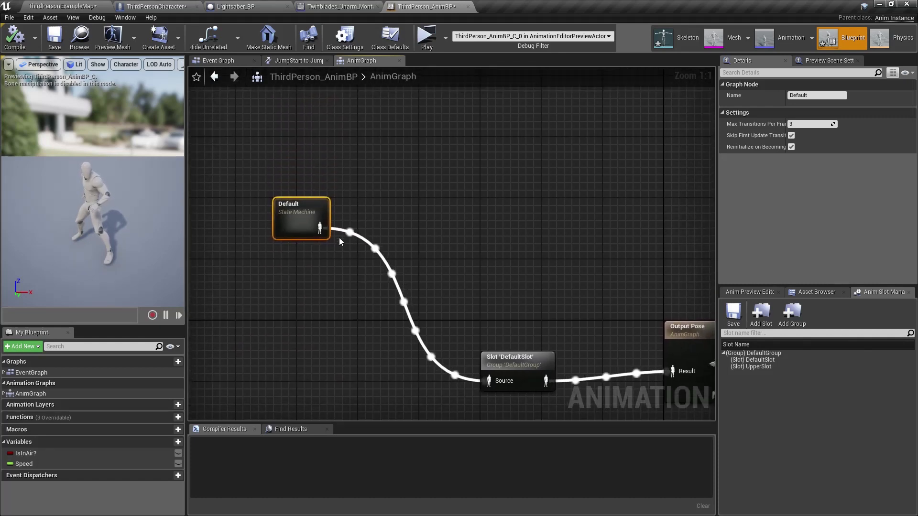
Save the Default state machine's output as a new cached pose named LocomotionCache and place its node beside the state machine.
left_click_drag(319, 227, 418, 222)
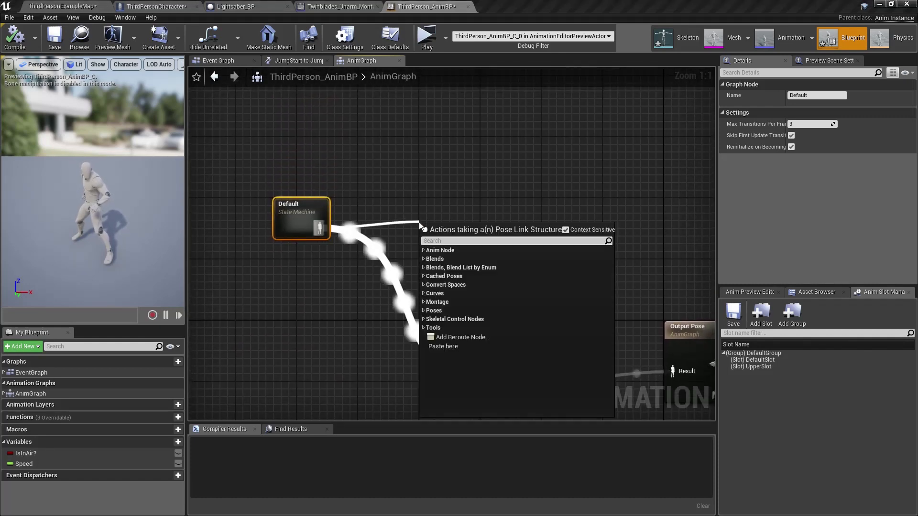
type("cache")
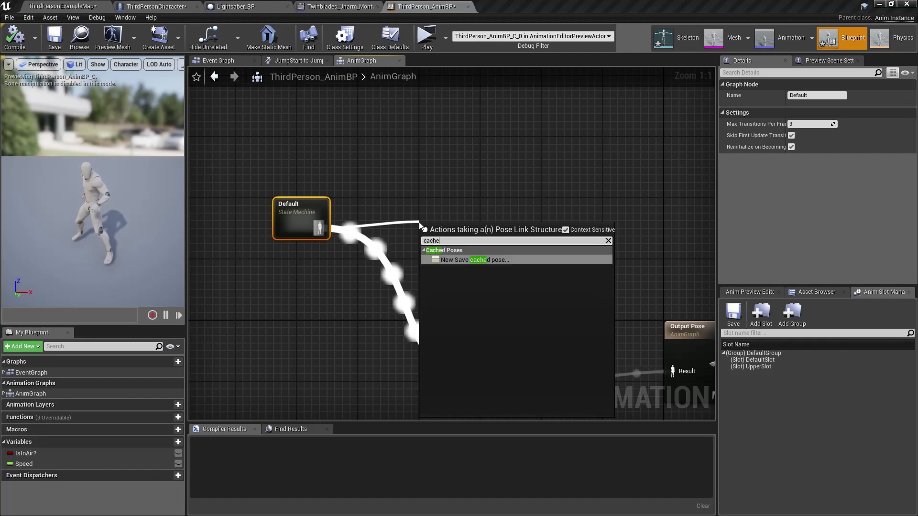
key("Return")
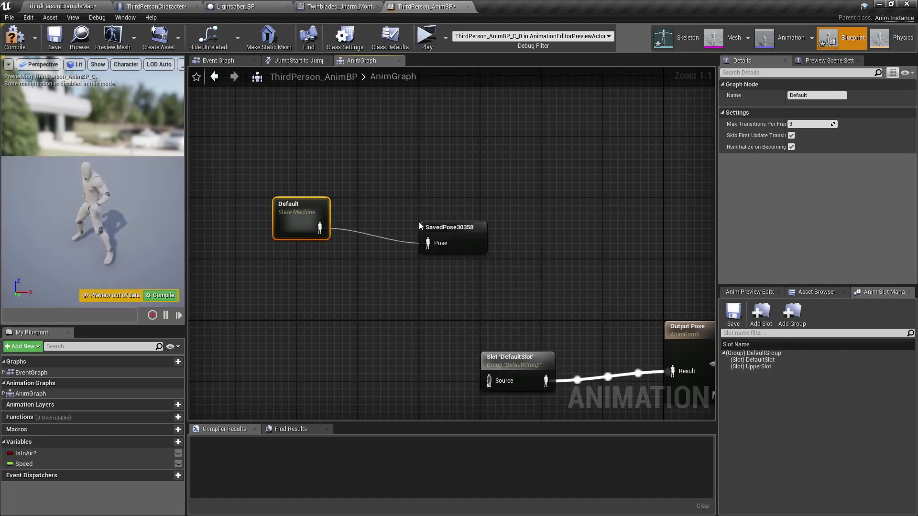
left_click_drag(456, 232, 423, 220)
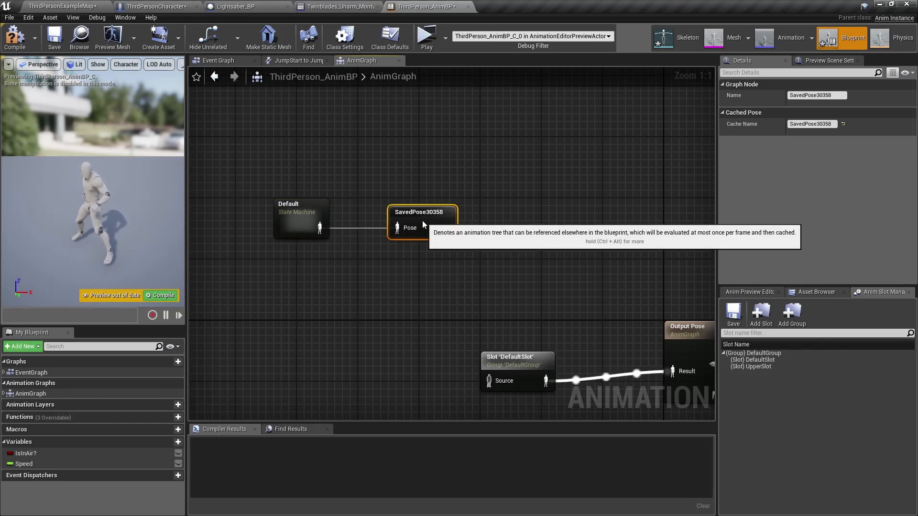
left_click(812, 95)
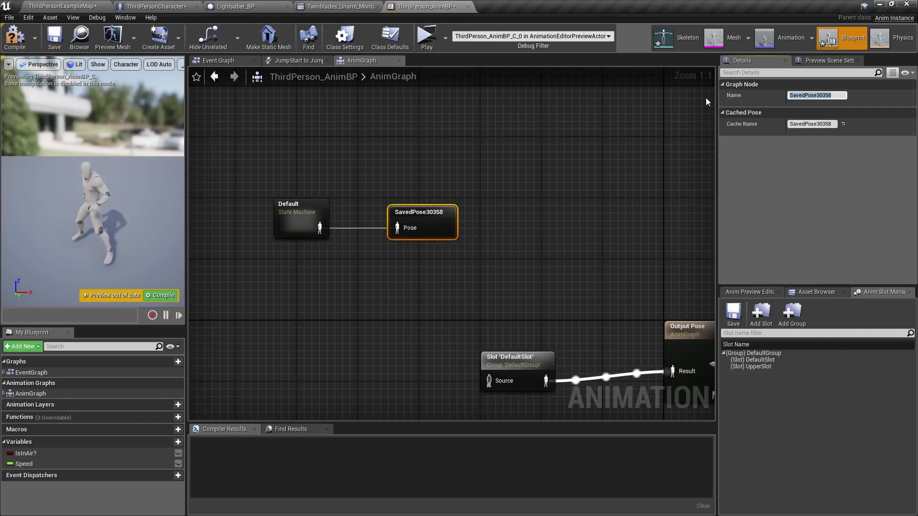
type("Locomotion")
key("Return")
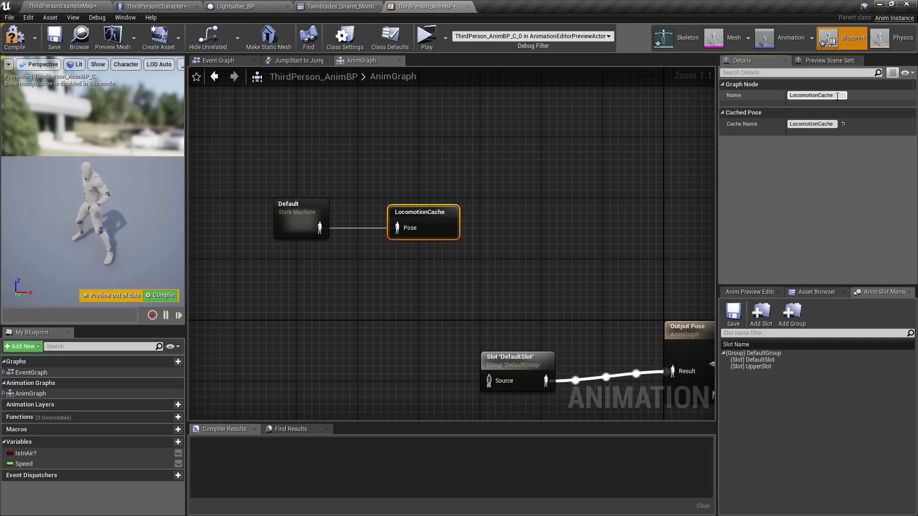
left_click_drag(452, 219, 406, 219)
Add a Use cached pose 'LocomotionCache' node to the AnimGraph and place it well before the DefaultSlot node.
right_click_drag(418, 253, 440, 177)
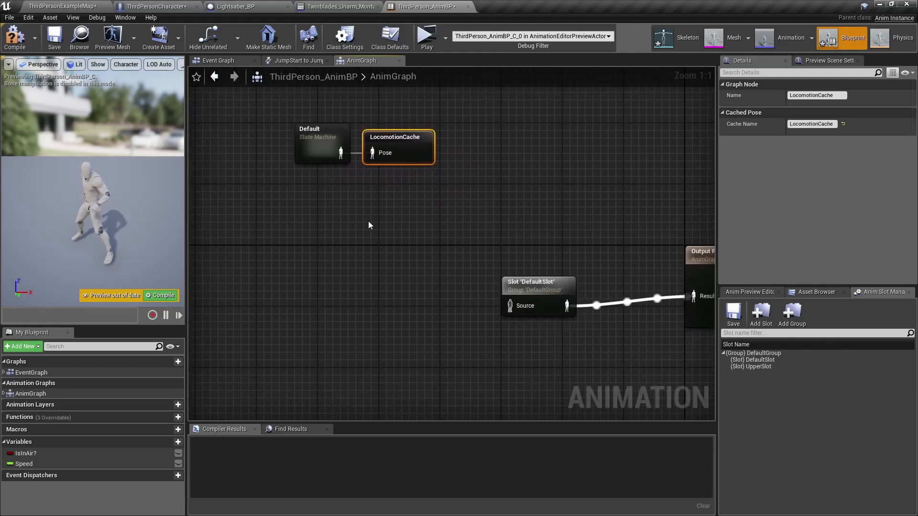
right_click(323, 254)
type("loca")
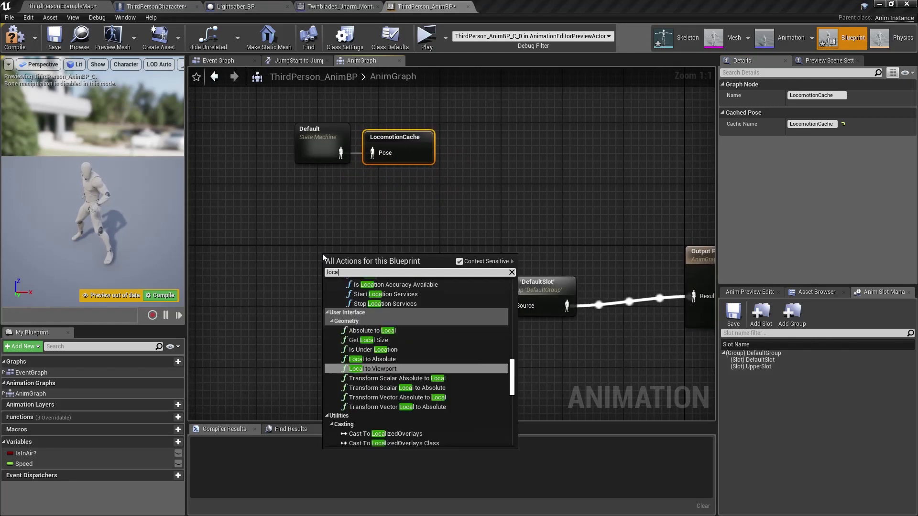
key("BackSpace")
type("ot")
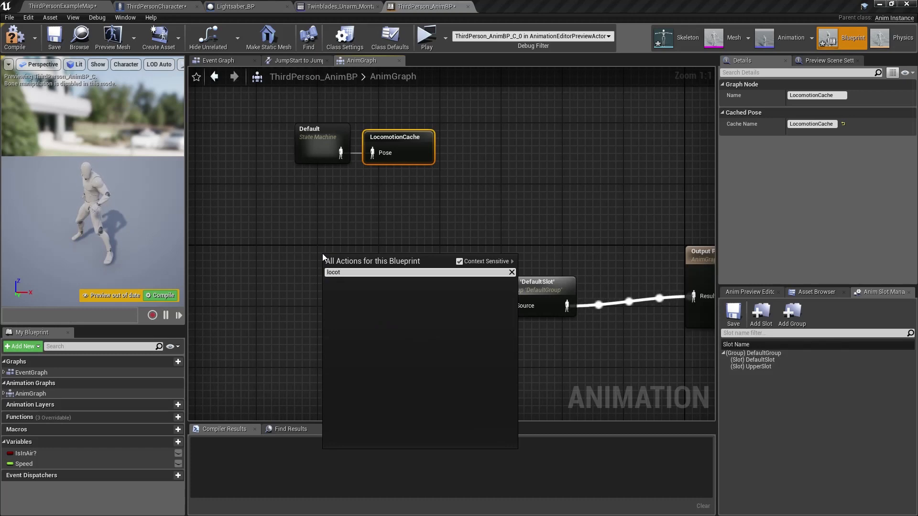
key("BackSpace")
key("Return")
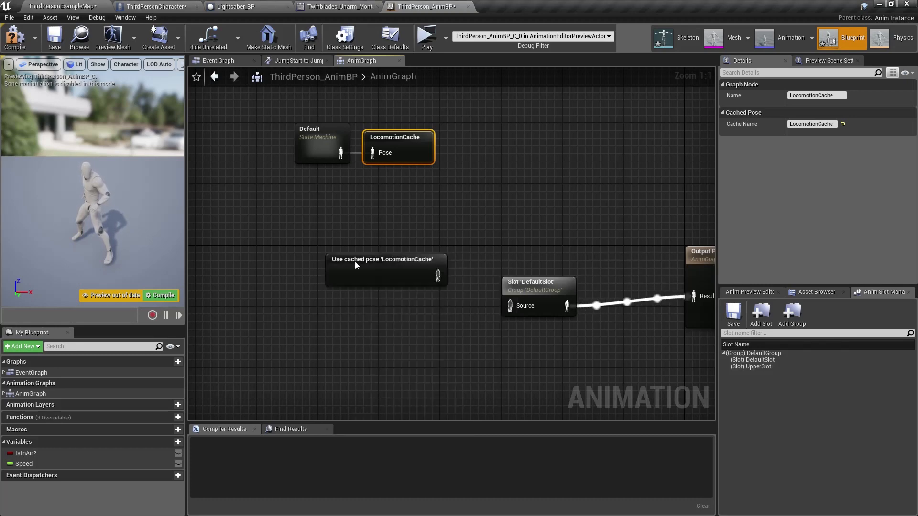
left_click_drag(411, 270, 274, 262)
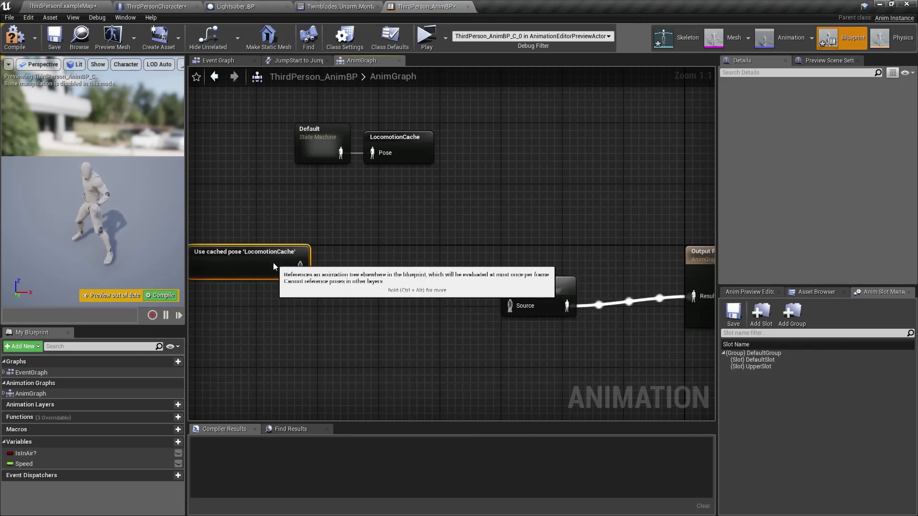
Add a Layered blend per bone node and connect the cached LocomotionCache pose to its Base Pose.
right_click_drag(273, 262, 383, 255)
right_click(383, 254)
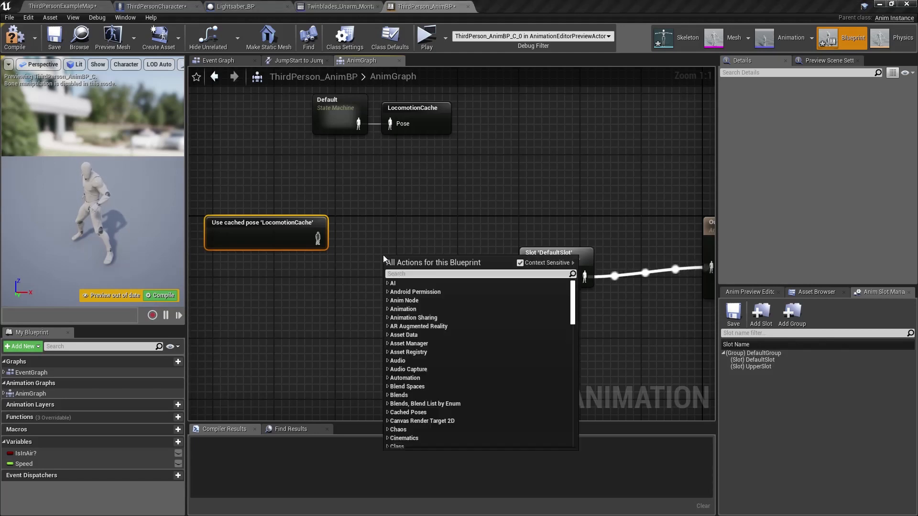
type("blend")
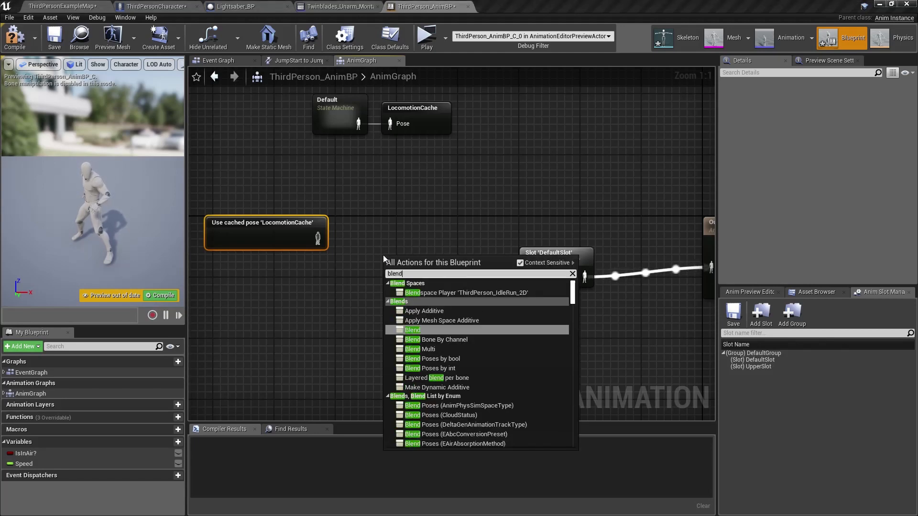
type("poses")
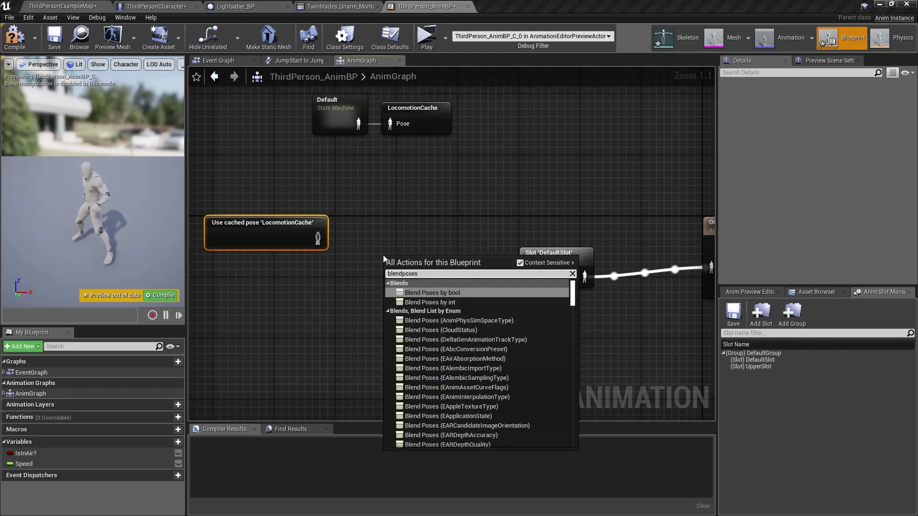
scroll(517, 351, "down", 8)
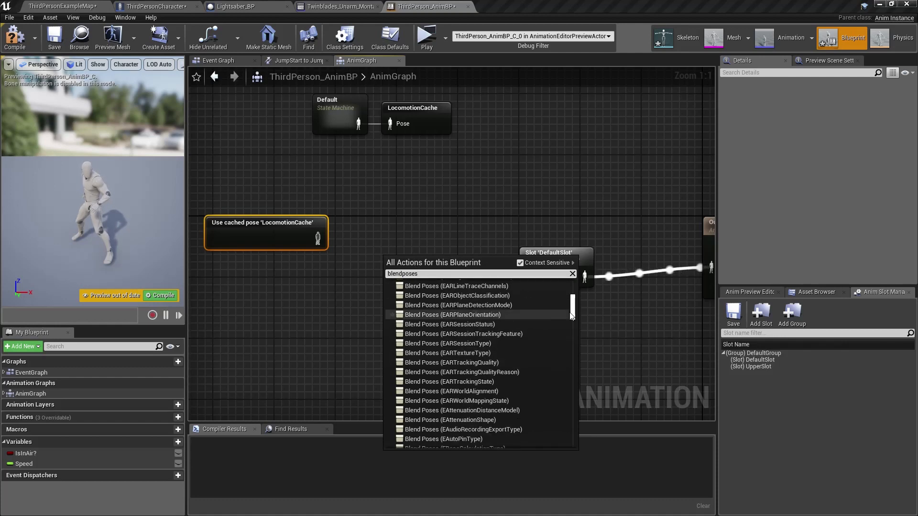
left_click_drag(573, 310, 580, 264)
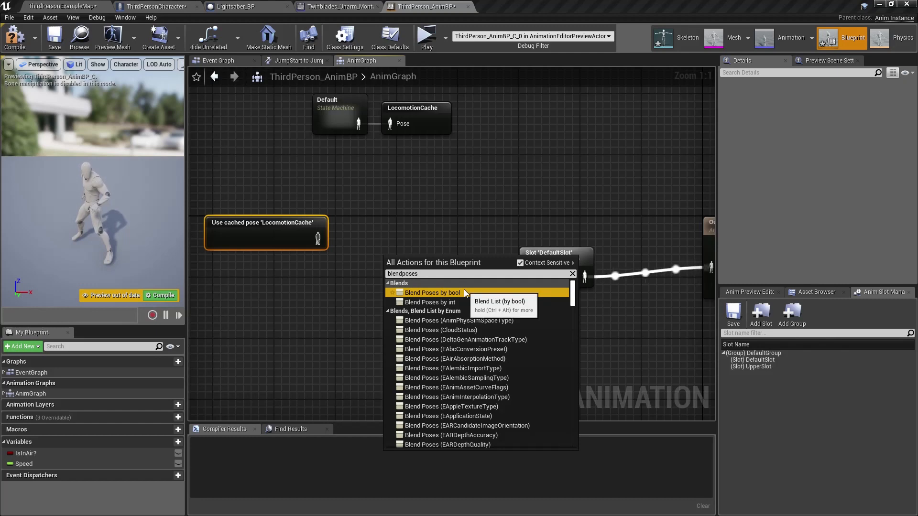
left_click(454, 274)
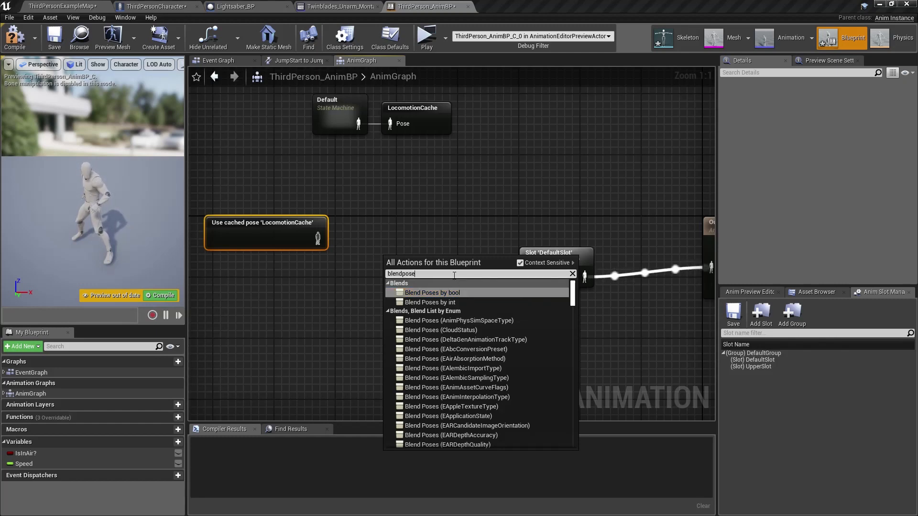
key("BackSpace")
key("BackSpace")
key("BackSpace")
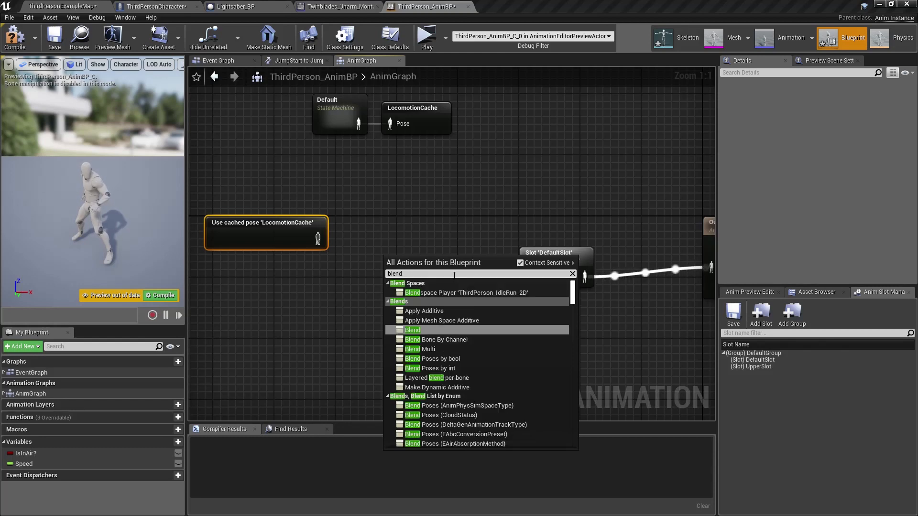
left_click(459, 378)
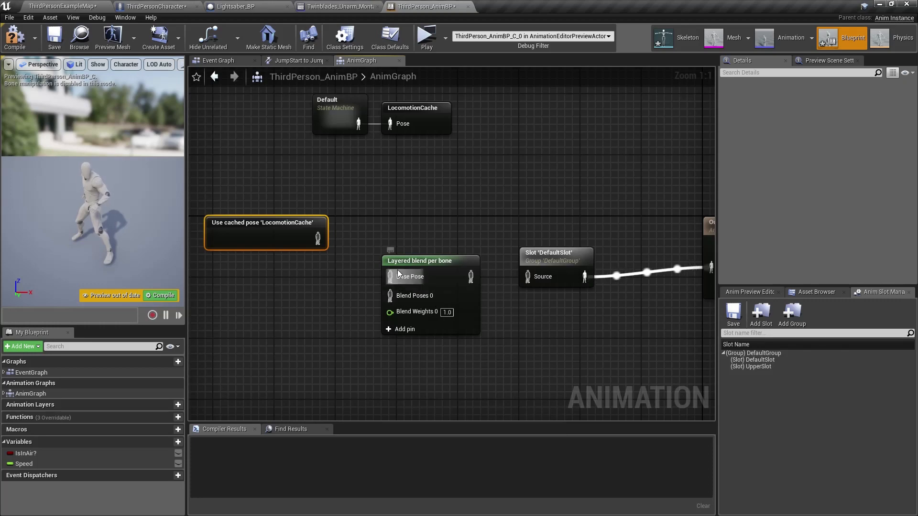
left_click_drag(332, 252, 403, 278)
Duplicate the Use cached pose 'LocomotionCache' node and place the copy below the original.
right_click_drag(268, 231, 345, 185)
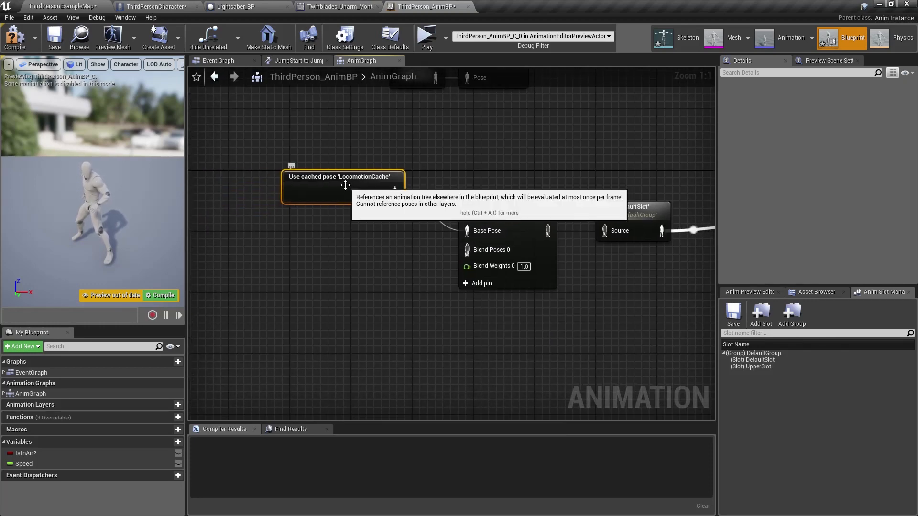
key("ctrl+c")
key("ctrl+v")
left_click_drag(340, 288, 272, 274)
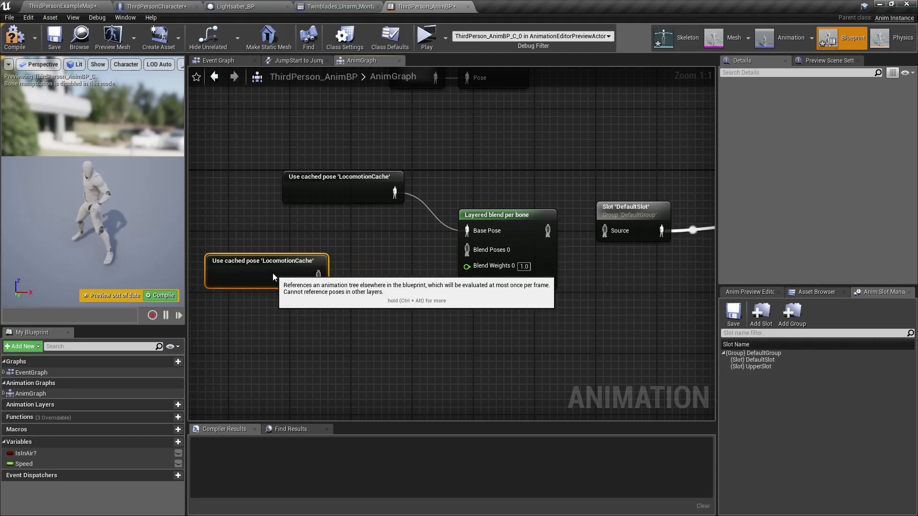
Duplicate the DefaultSlot node, place the copy below the cached poses, and set its slot name to DefaultGroup.UpperSlot.
left_click(645, 217)
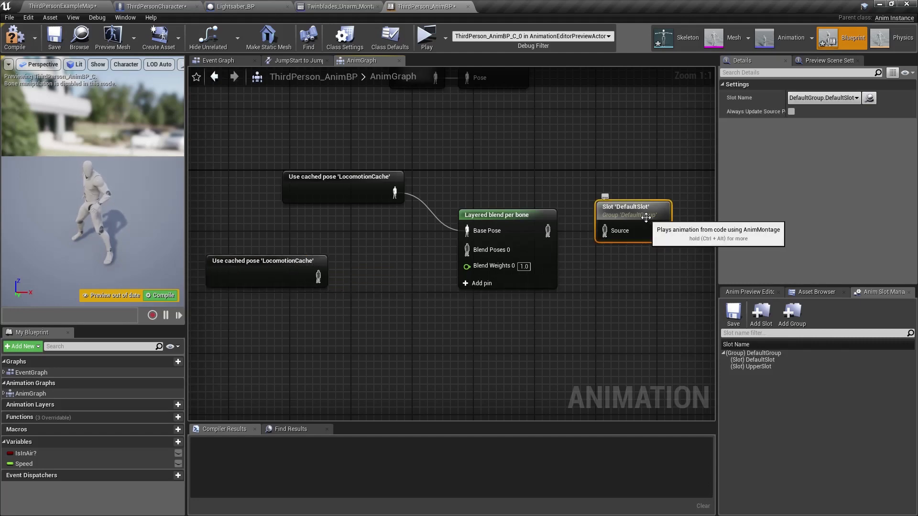
key("ctrl+c")
key("ctrl+v")
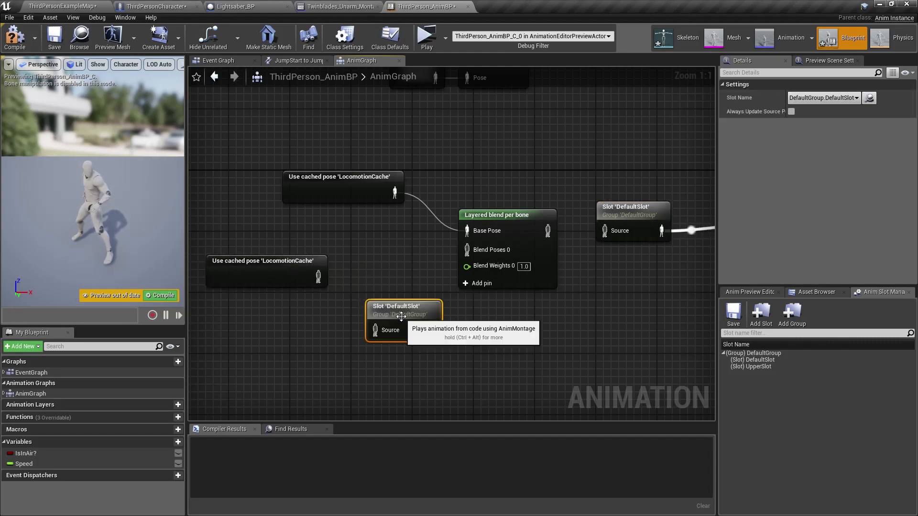
left_click(833, 100)
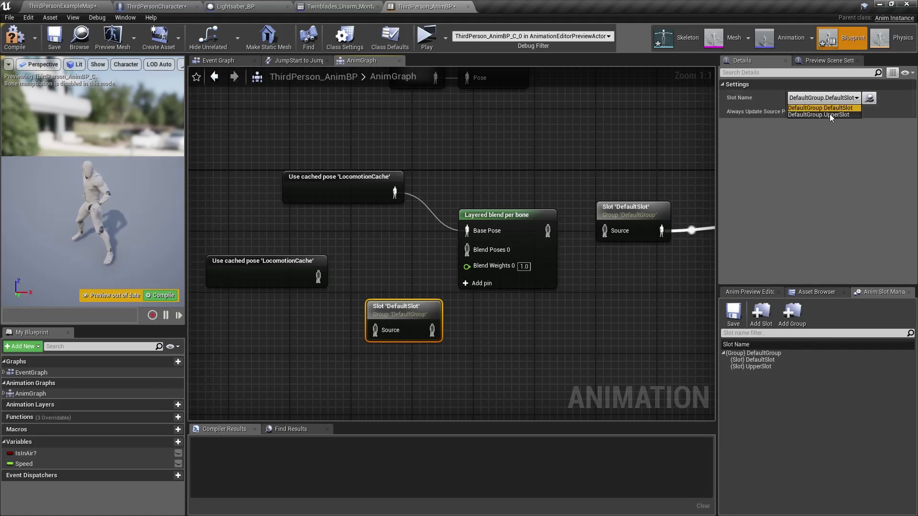
left_click(829, 114)
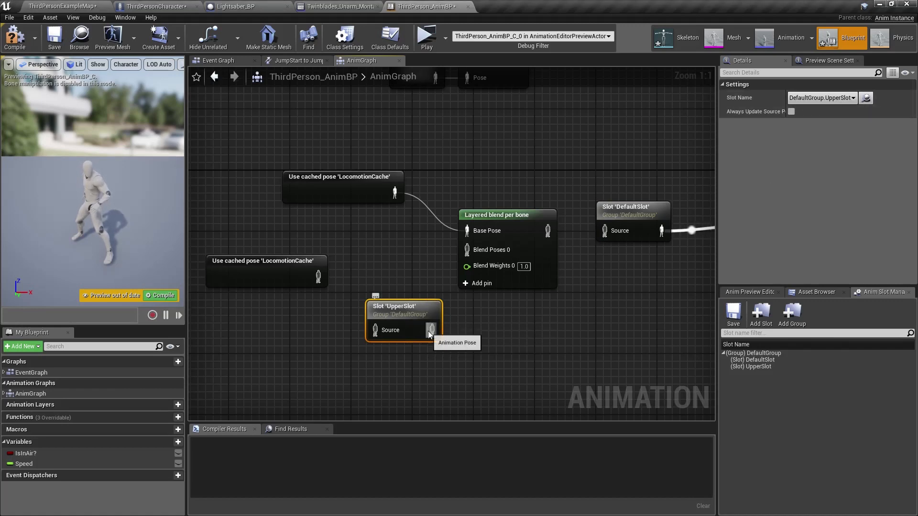
Wire the lower LocomotionCache pose through the UpperSlot node into Blend Poses 0, and the layered blend's output into the DefaultSlot source.
left_click_drag(432, 330, 466, 250)
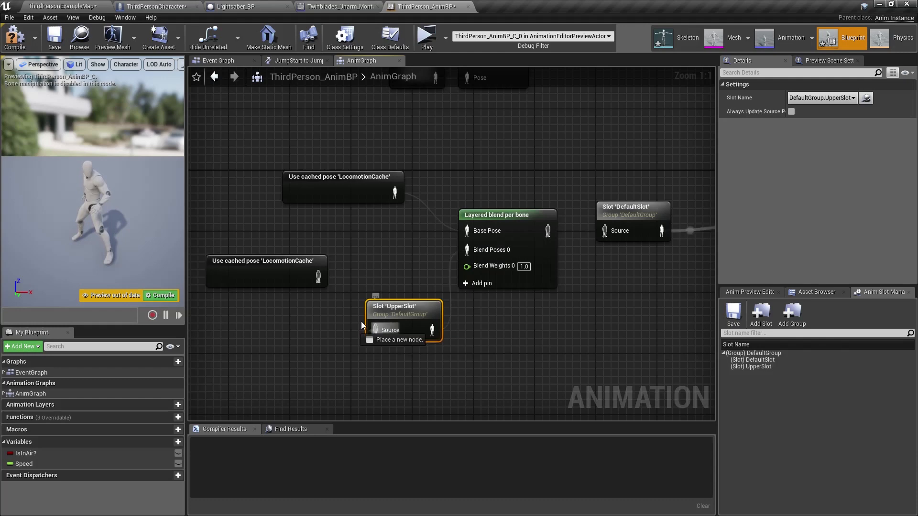
left_click_drag(367, 328, 318, 276)
left_click_drag(393, 311, 393, 266)
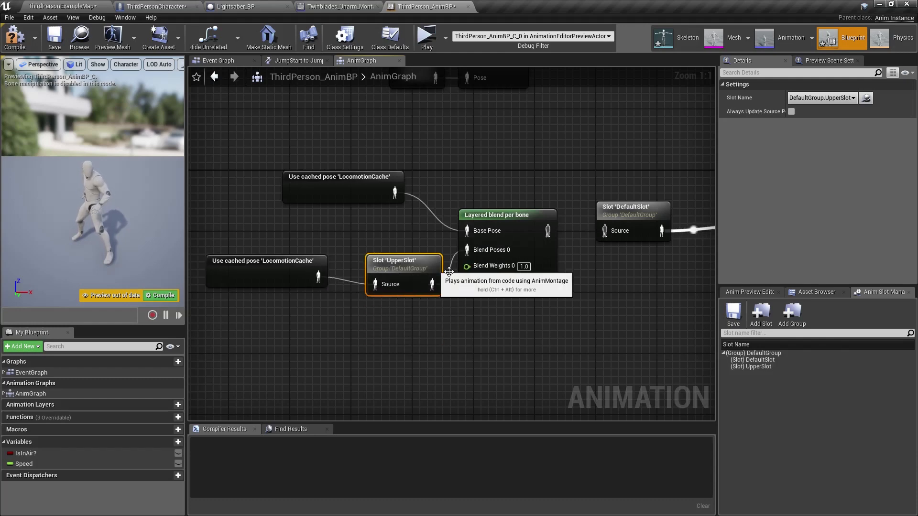
right_click_drag(500, 285, 301, 314)
left_click_drag(348, 259, 409, 260)
Add one branch filter to layer 0 of the Layered blend per bone node and expand its settings.
left_click(334, 268)
right_click_drag(383, 312, 472, 302)
left_click(724, 95)
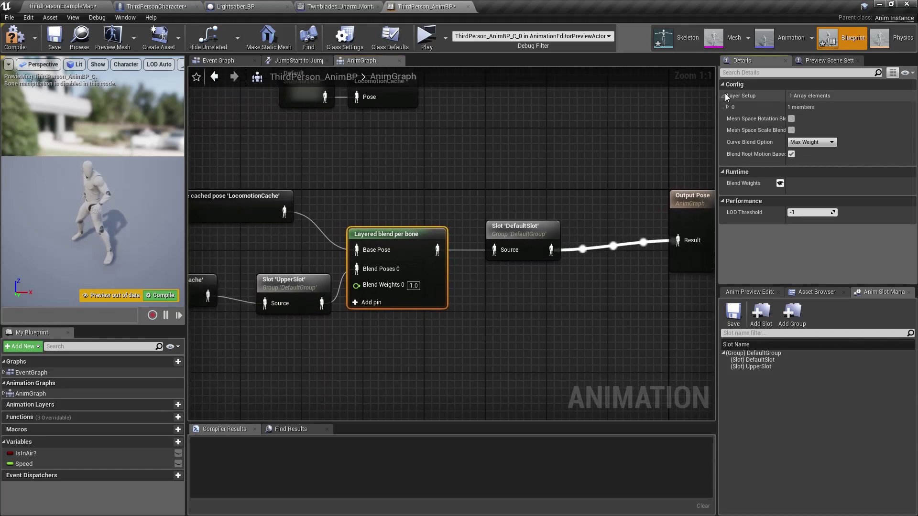
left_click(727, 107)
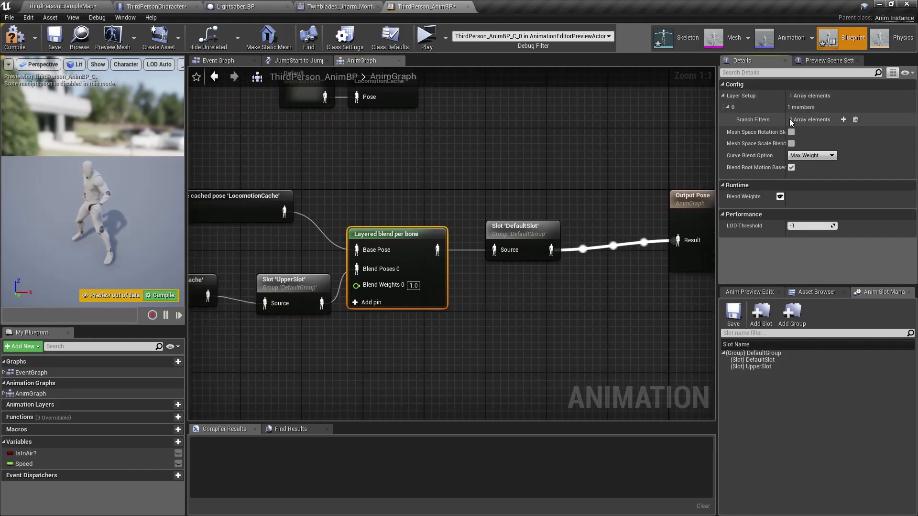
left_click(843, 120)
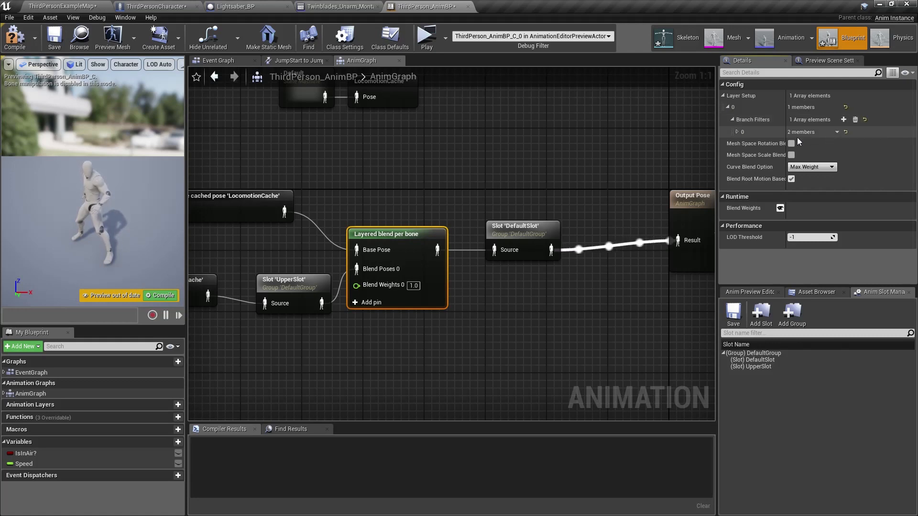
left_click(737, 132)
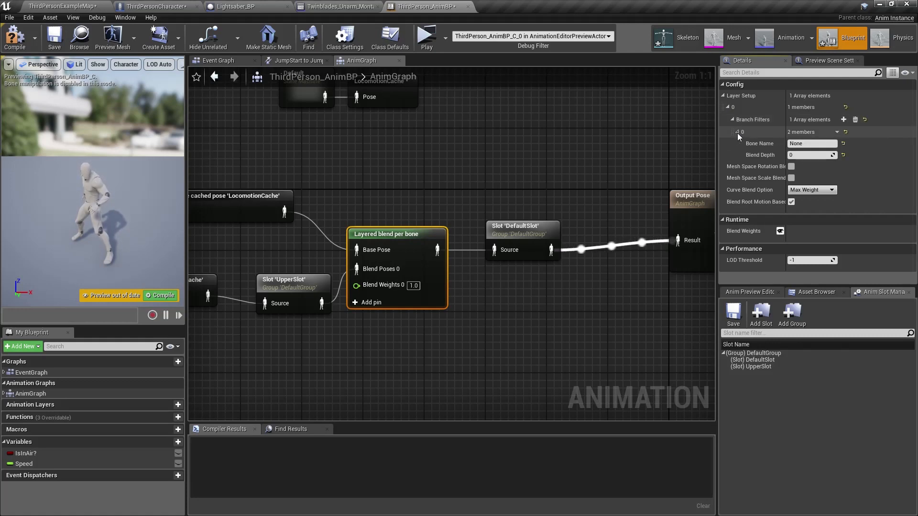
Open the mannequin skeleton, collapse the spine and left thigh branches, and copy the spine_01 bone name.
left_click(665, 41)
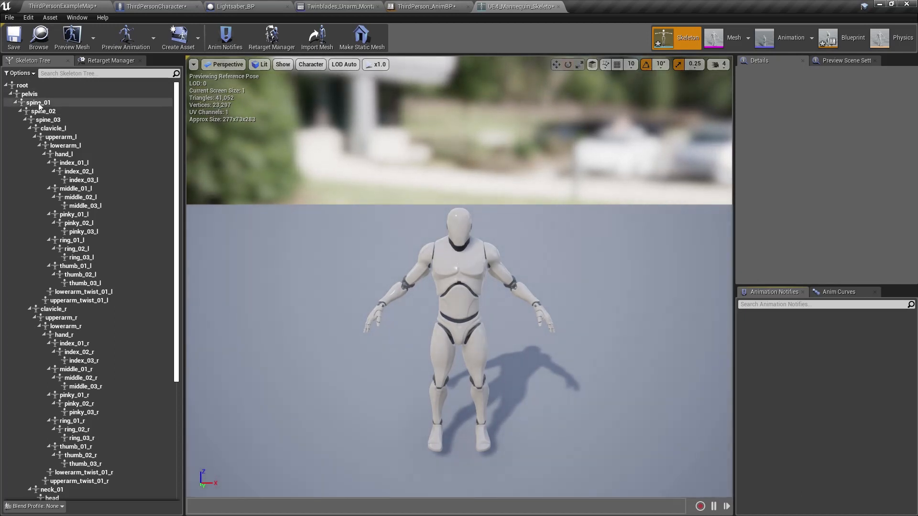
left_click(15, 102)
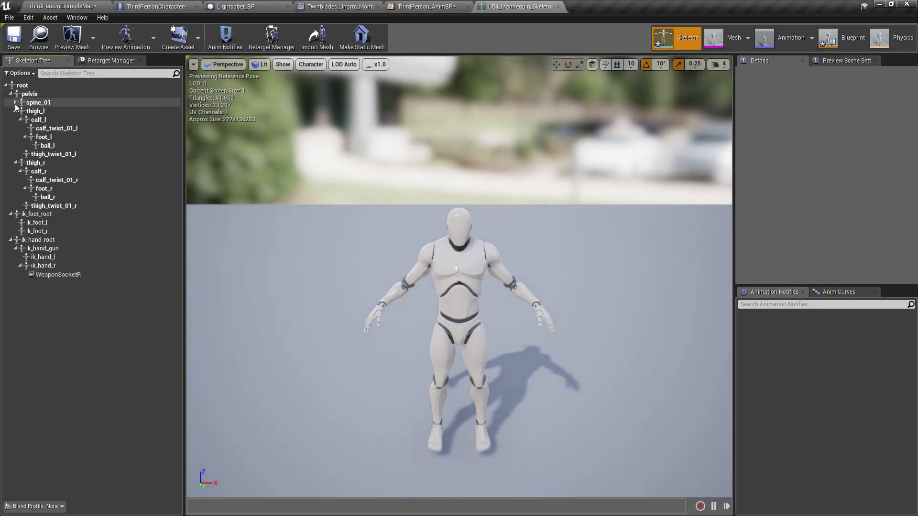
left_click(16, 112)
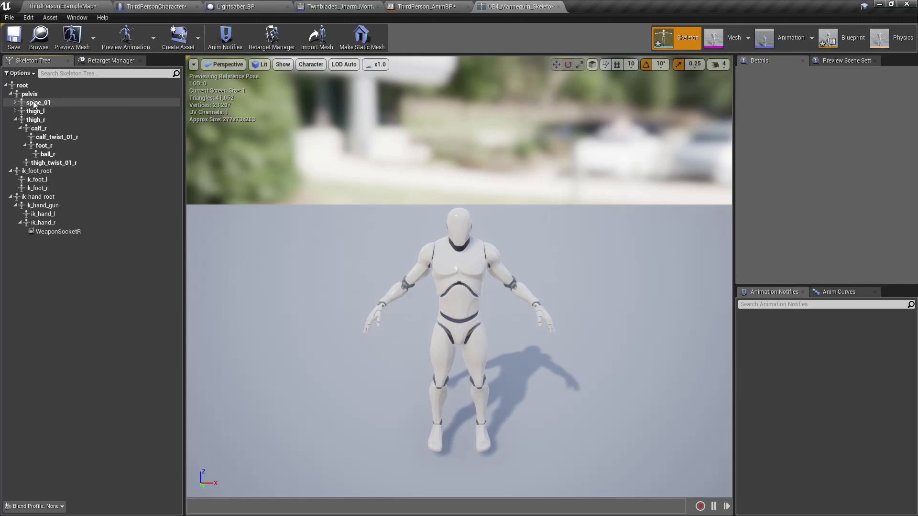
left_click(40, 105)
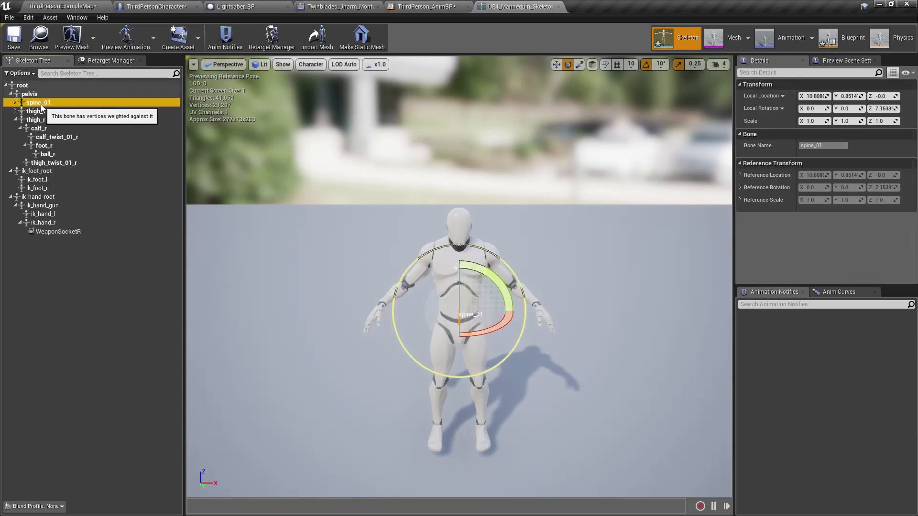
right_click(42, 107)
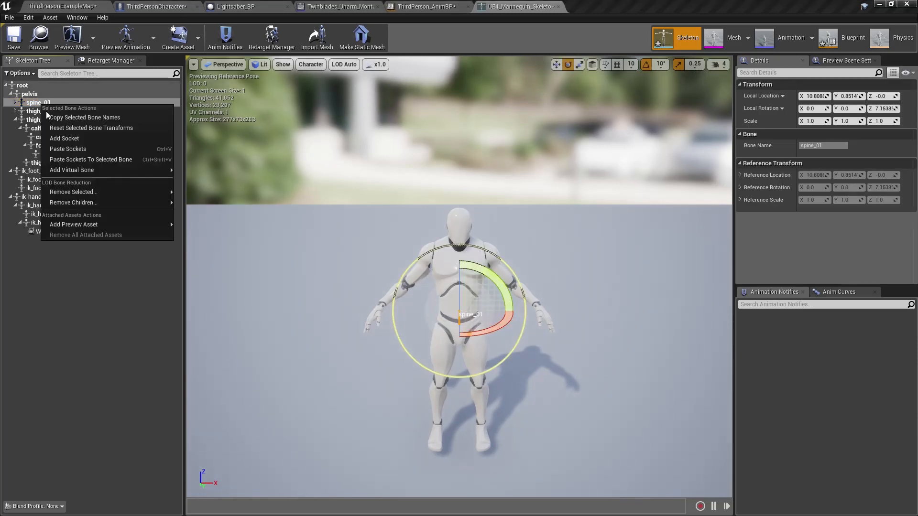
left_click(65, 119)
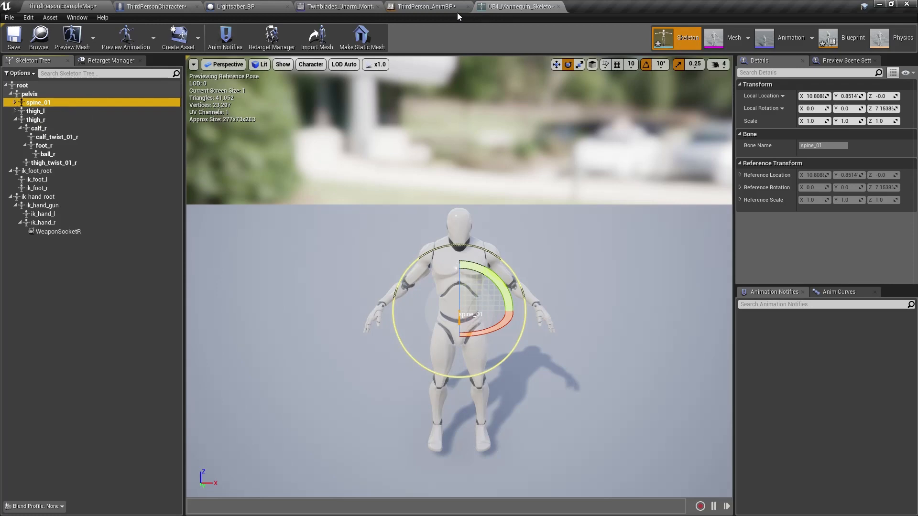
Back in ThirdPerson_AnimBP, set the branch filter's bone name to spine_01 and its blend depth to 20.
left_click(428, 6)
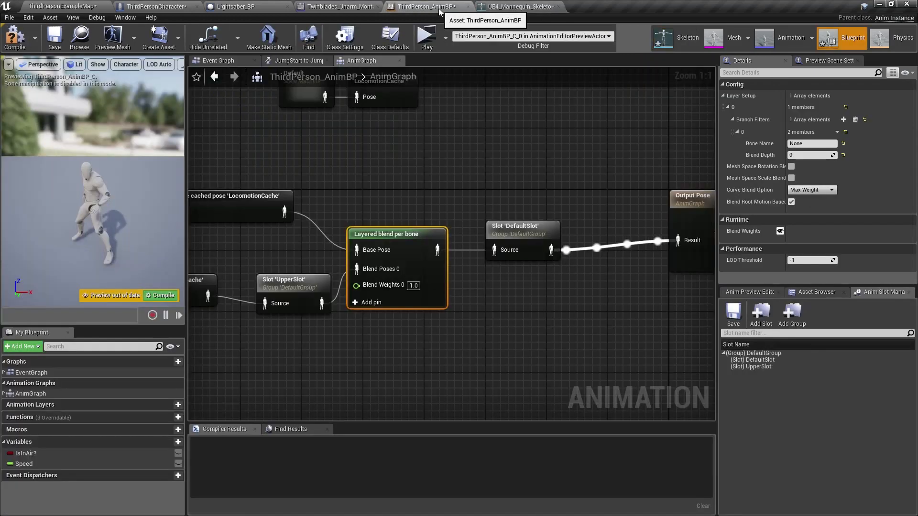
left_click(818, 144)
key("ctrl+v")
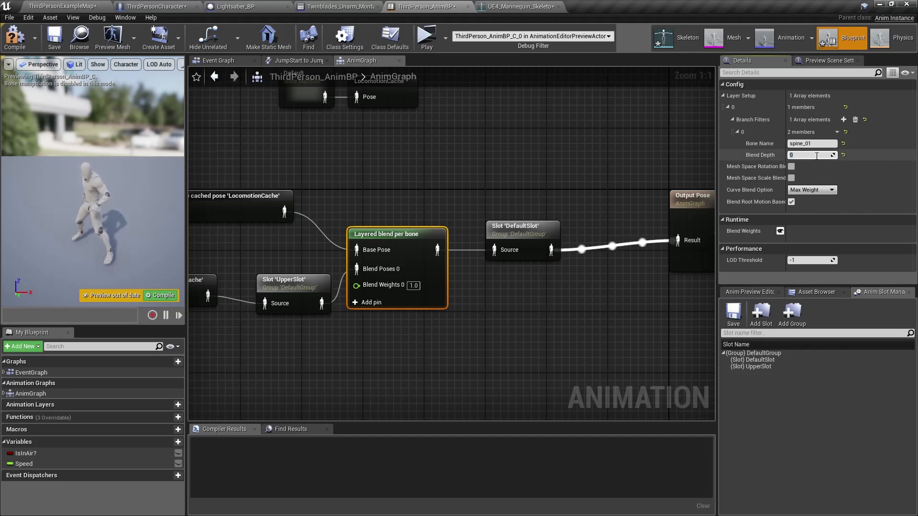
type("20")
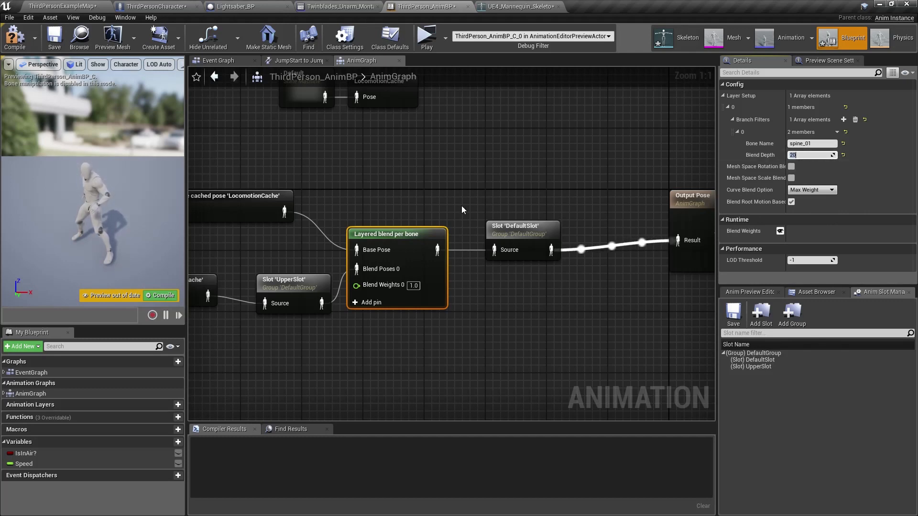
Move the UpperSlot node closer to its cached pose, and compile and save the animation blueprint.
left_click(296, 294)
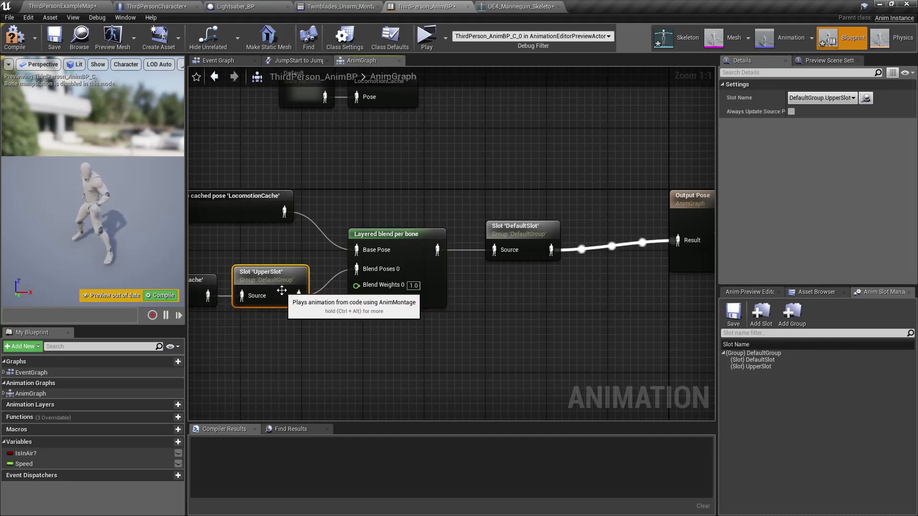
right_click_drag(361, 334, 441, 350)
scroll(389, 342, "down", 1)
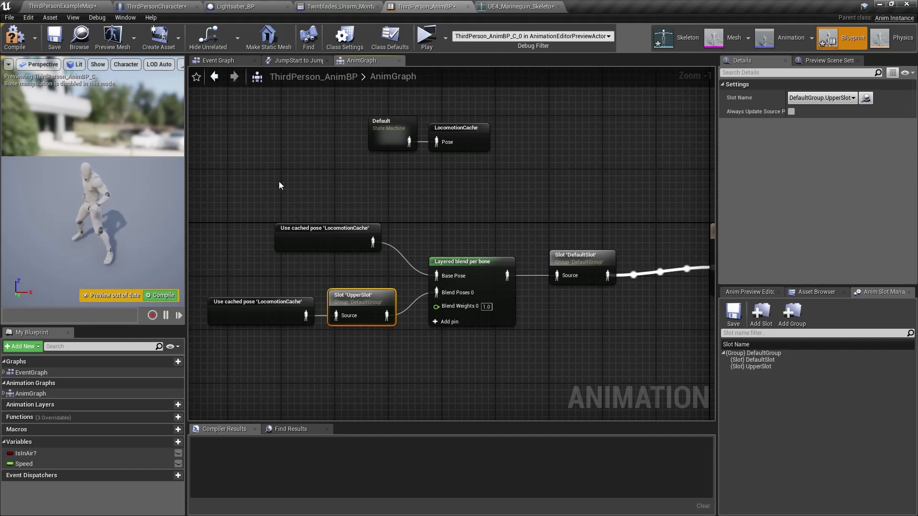
left_click(63, 41)
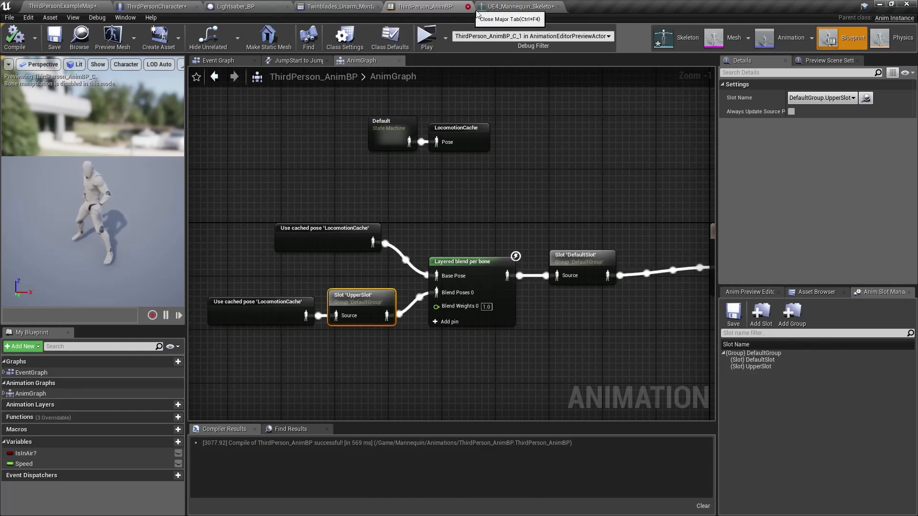
Close the ThirdPerson_AnimBP, mannequin skeleton and Twinblades_Unarm_Montage editors.
left_click(467, 6)
left_click(461, 9)
left_click(468, 7)
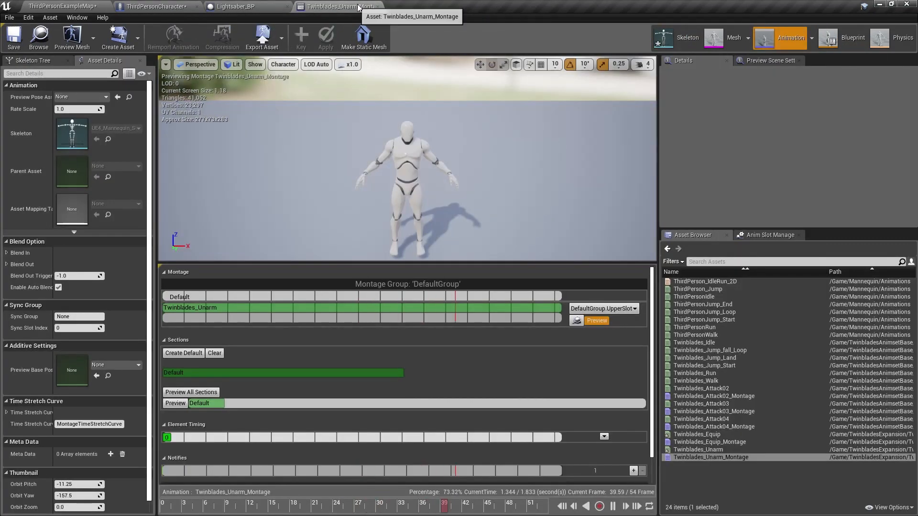
left_click(378, 7)
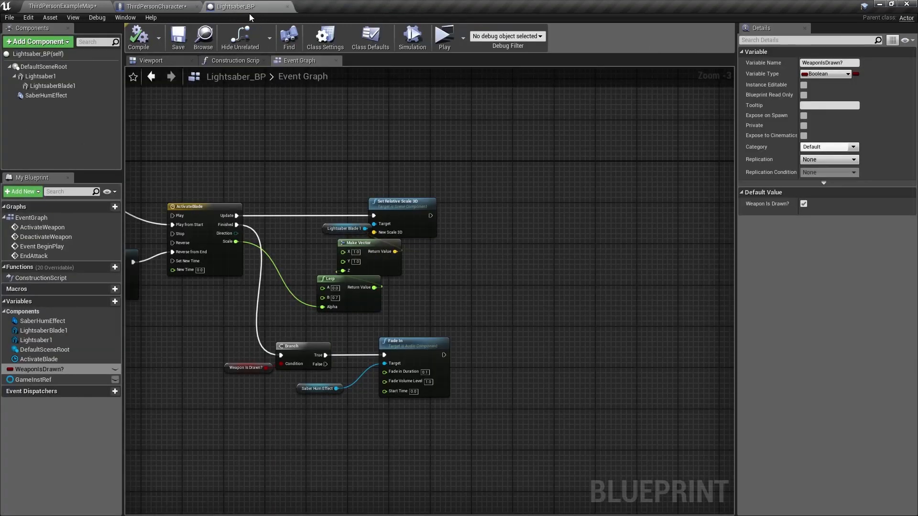
In the ThirdPersonCharacter event graph, set the Play Montage node's montage to Twinblades_Equip_Montage.
left_click(139, 5)
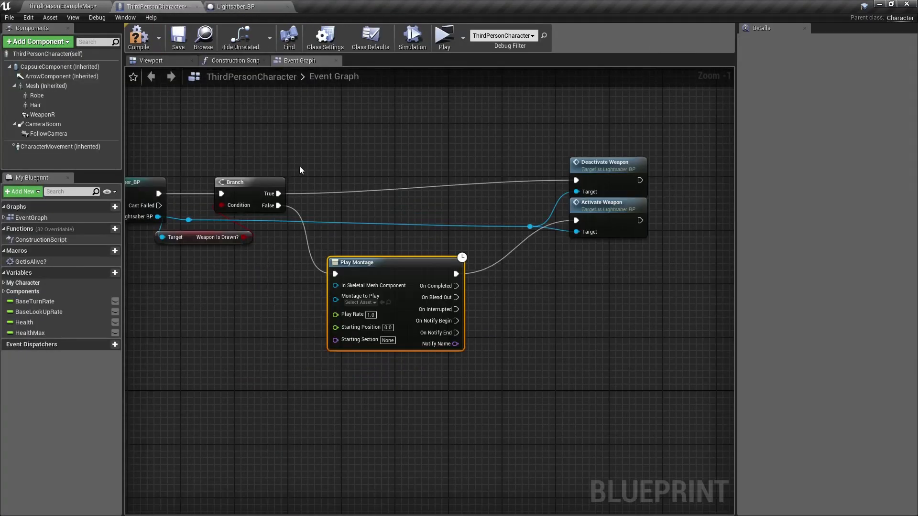
left_click(360, 302)
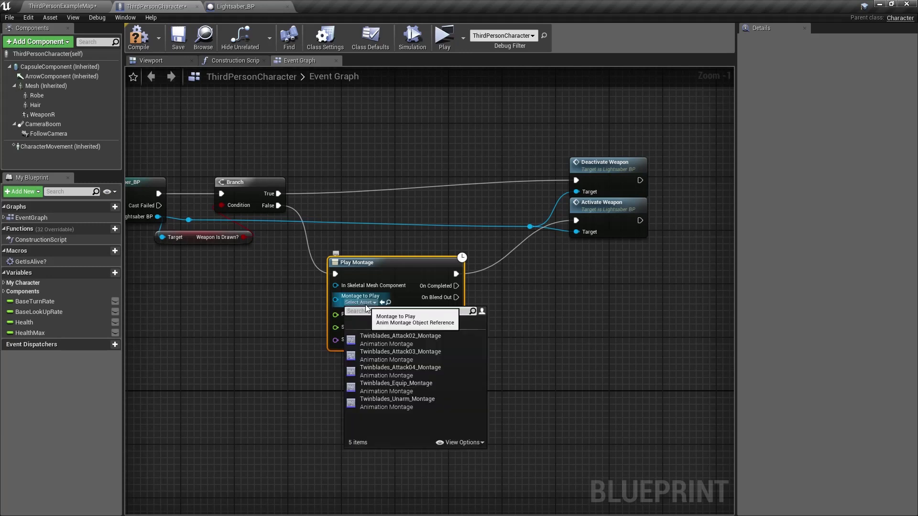
left_click(417, 383)
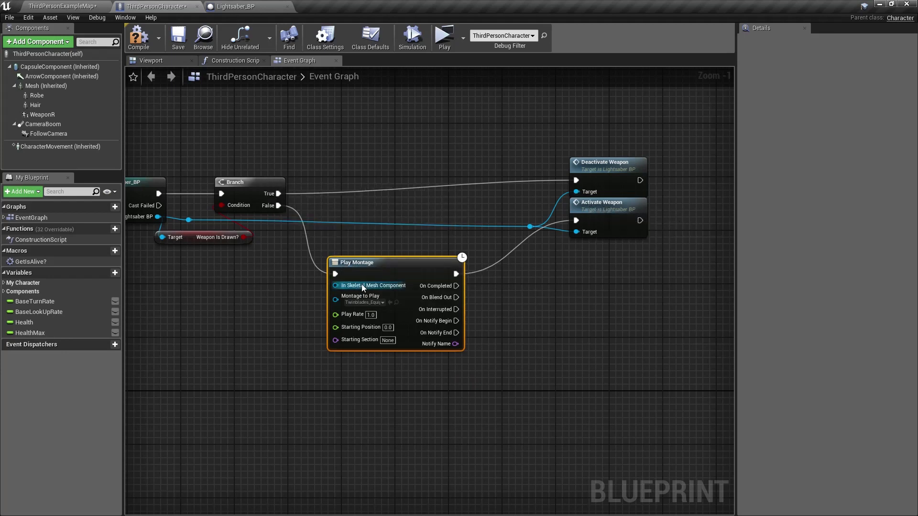
Duplicate the Play Montage node, place the copy above the original, and set its montage to Twinblades_Unarm_Montage.
key("ctrl+c")
key("ctrl+v")
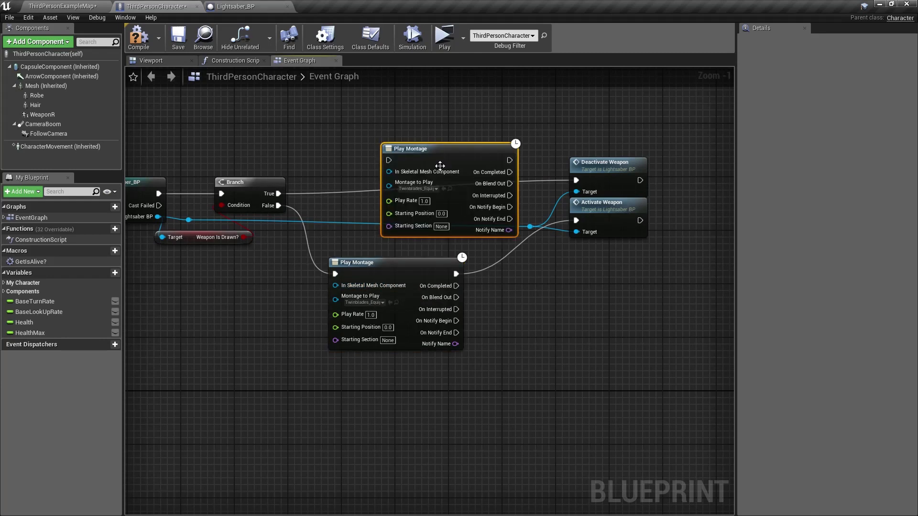
left_click_drag(454, 155, 396, 108)
left_click(359, 143)
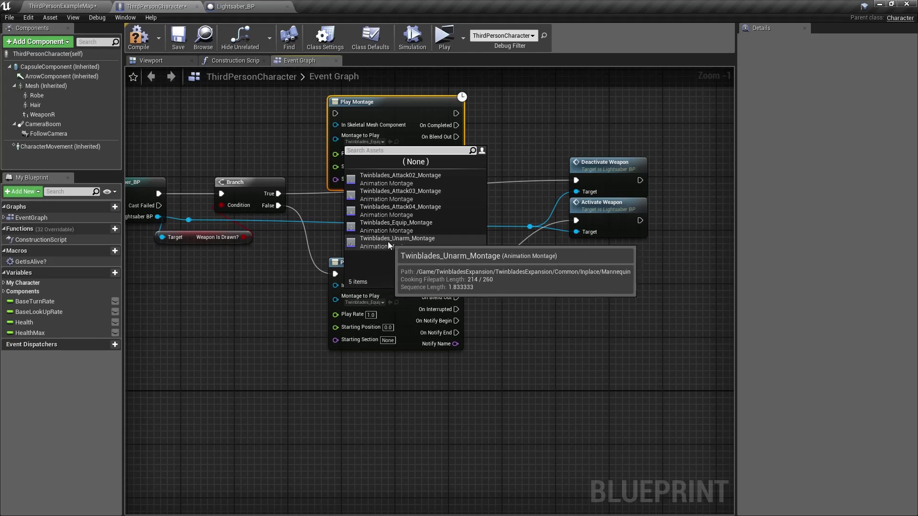
left_click(412, 242)
Connect the Branch's True output to the upper Play Montage, and its execution output to Deactivate Weapon placed right beside it.
left_click_drag(335, 113, 279, 194)
right_click_drag(345, 215, 300, 330)
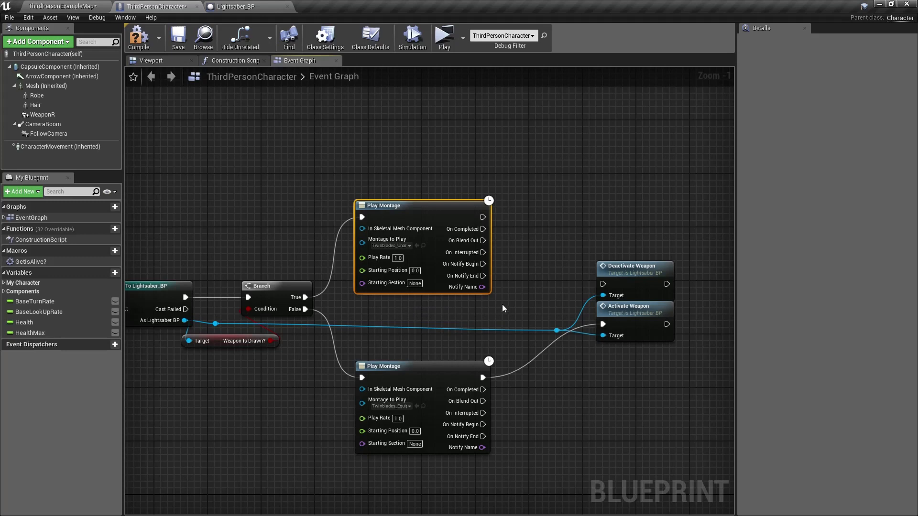
right_click_drag(452, 287, 336, 304)
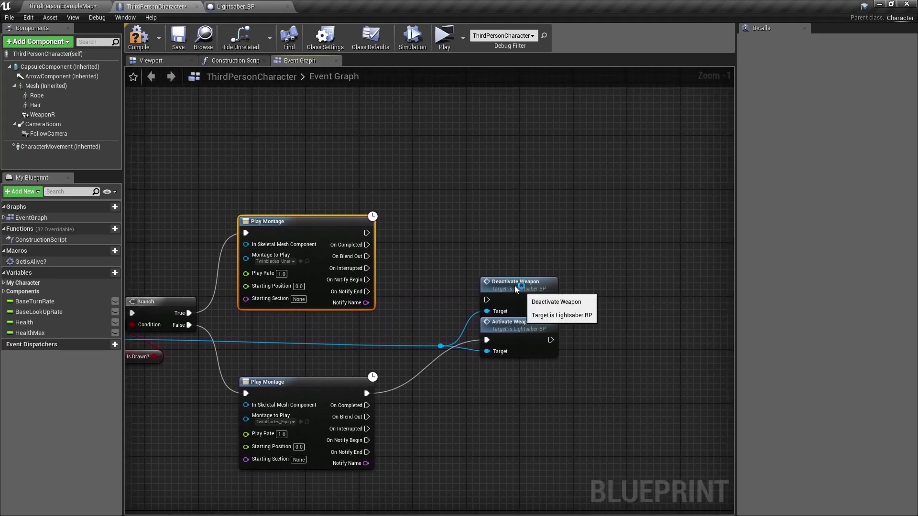
left_click_drag(531, 298, 476, 238)
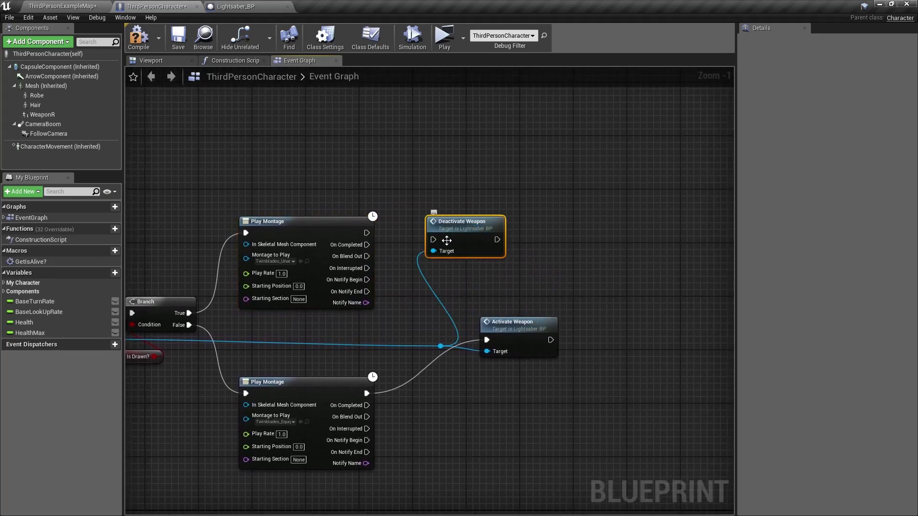
left_click_drag(433, 239, 366, 233)
left_click_drag(460, 234, 419, 227)
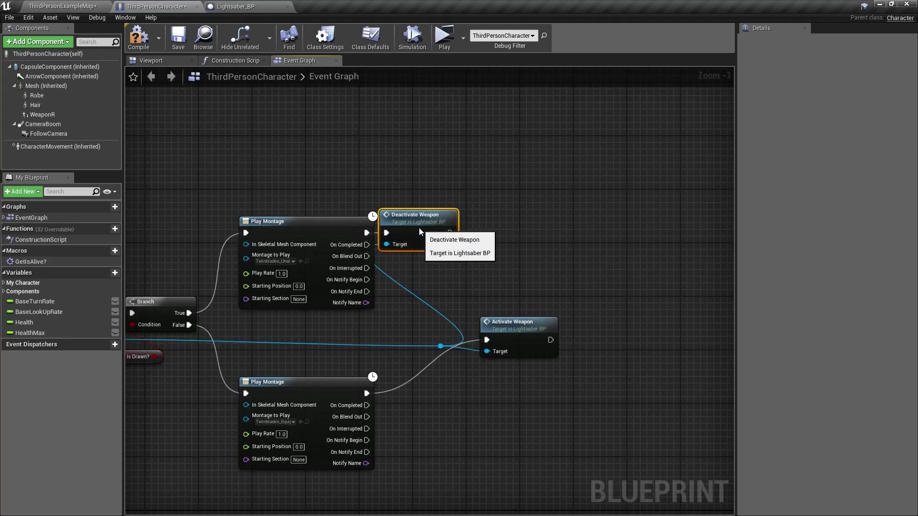
Move the Activate Weapon node beside the lower Play Montage and shift the target wire's reroute point back between the two montage nodes.
right_click_drag(440, 281, 328, 233)
left_click_drag(414, 346, 341, 292)
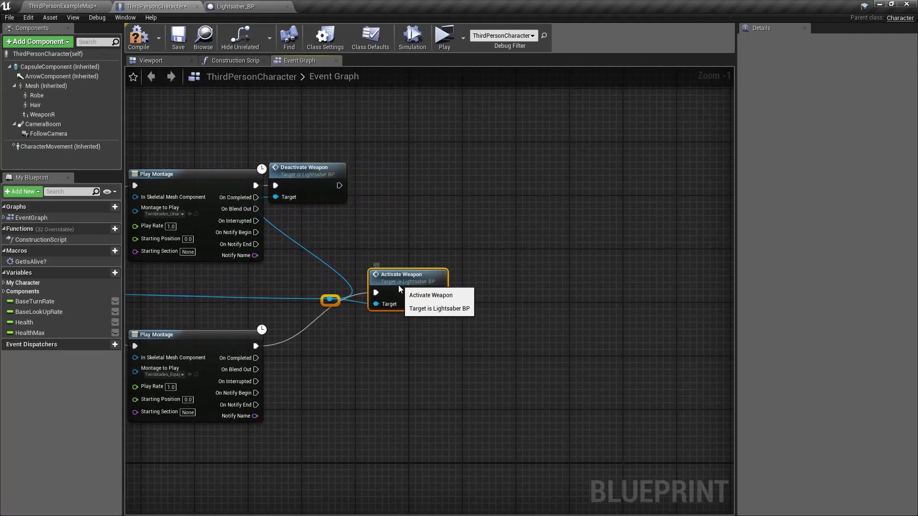
left_click_drag(398, 285, 356, 377)
left_click(303, 291)
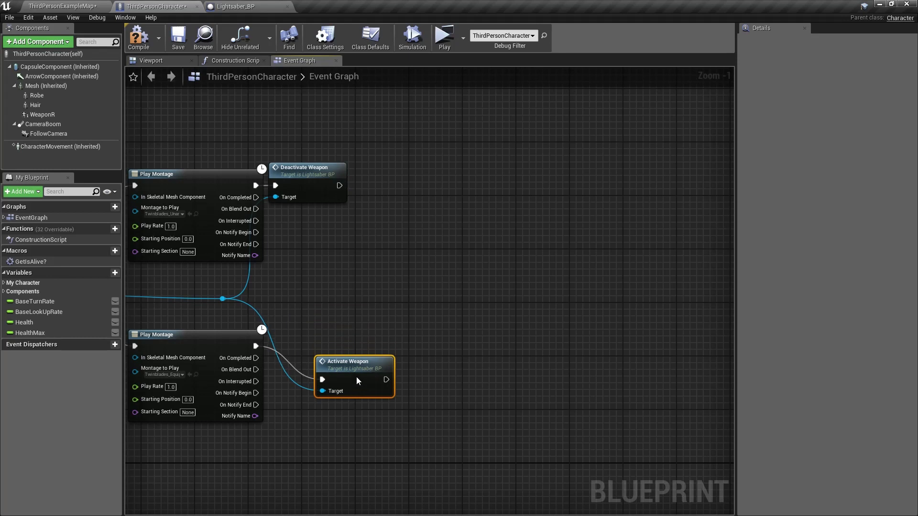
Add a Delay node of 0.15 seconds after Deactivate Weapon and line it up beside that node.
right_click_drag(345, 246, 342, 331)
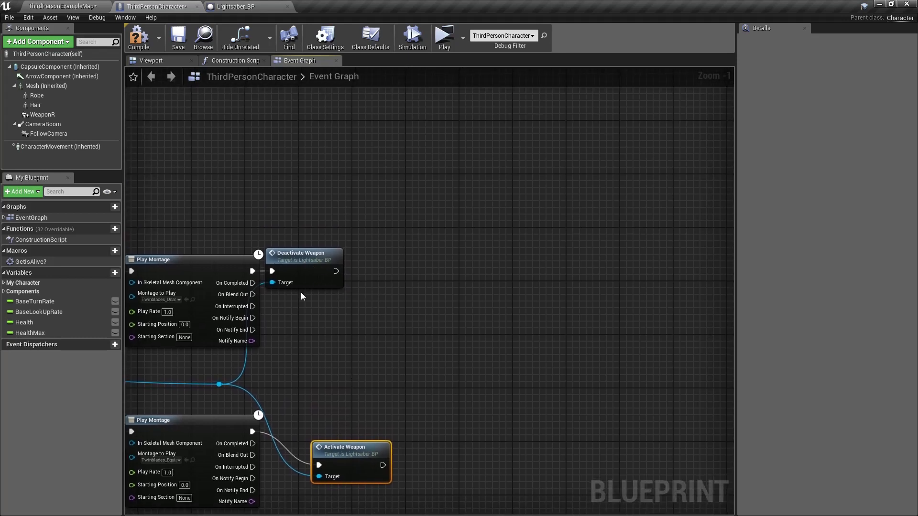
right_click_drag(301, 296, 344, 293)
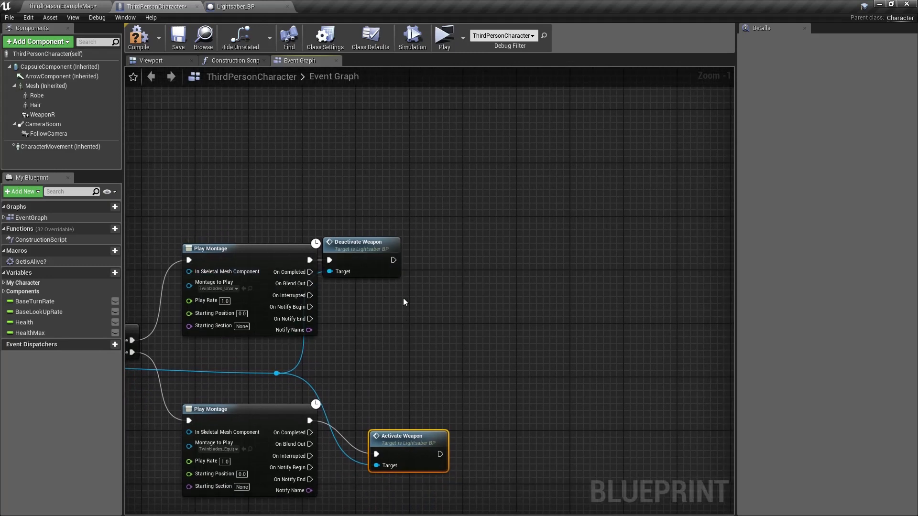
right_click_drag(403, 302, 364, 321)
scroll(311, 307, "up", 1)
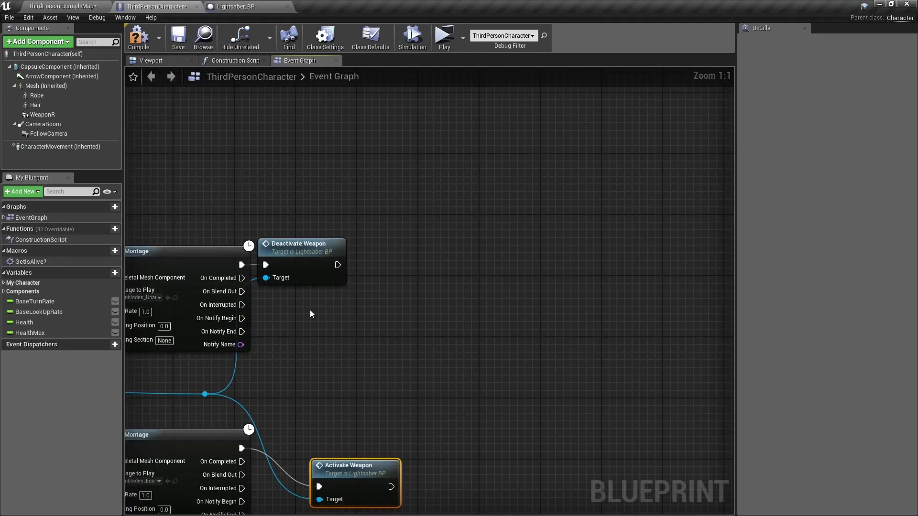
left_click_drag(337, 265, 383, 270)
type("delay")
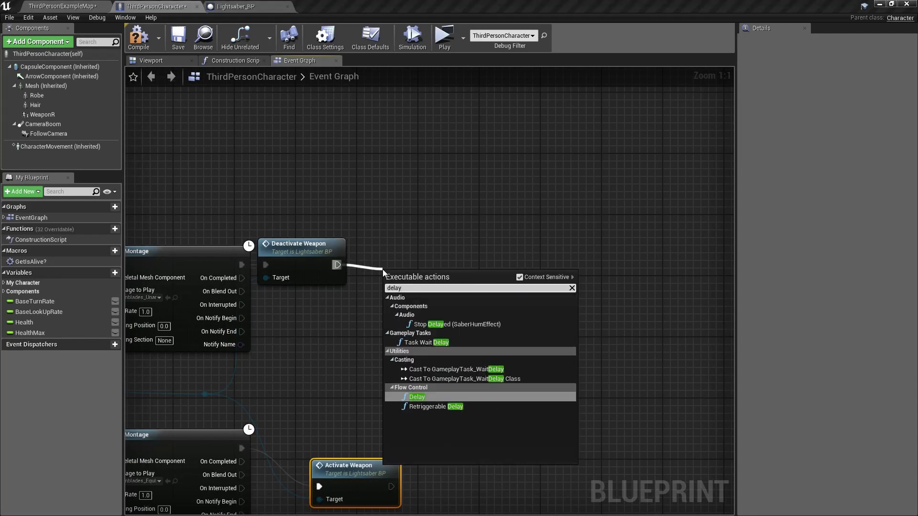
key("Return")
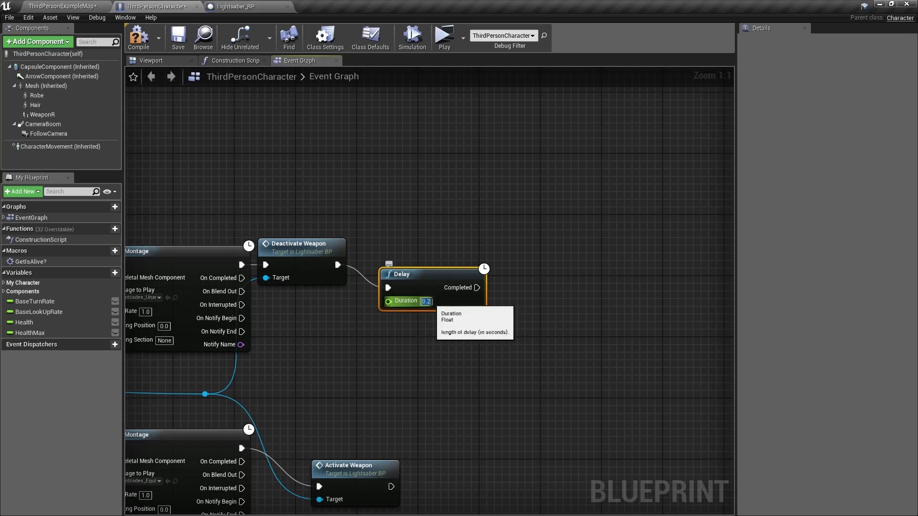
type(".3")
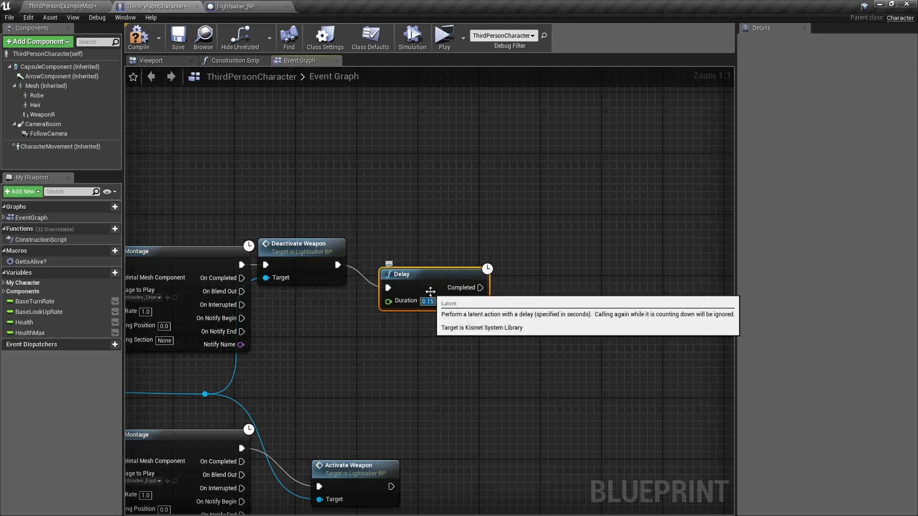
left_click_drag(435, 271, 412, 248)
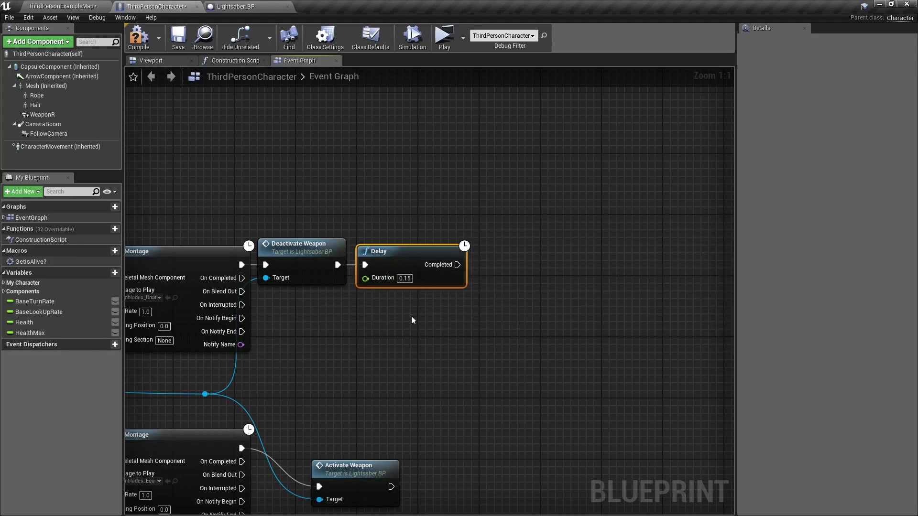
Add a Branch node after the Delay and connect Weapon Is Drawn? to its Condition.
right_click_drag(409, 316, 377, 305)
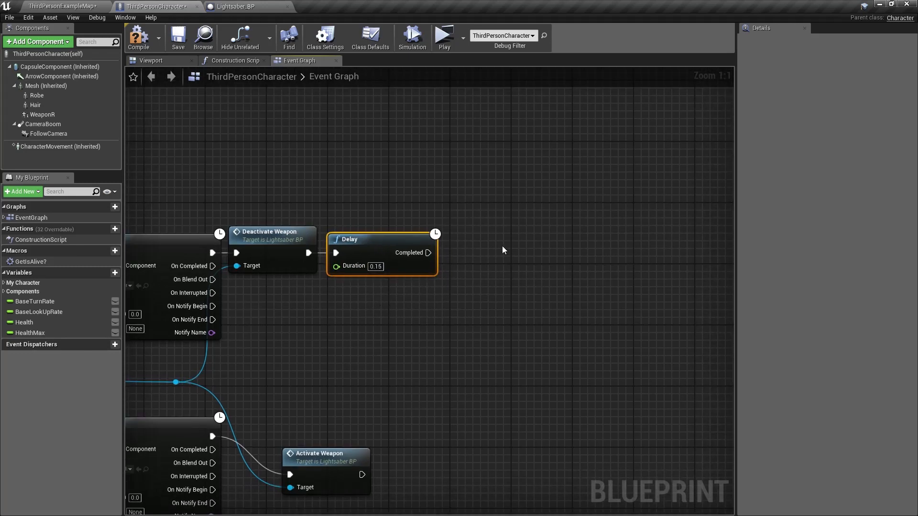
key("b")
left_click(454, 248)
right_click_drag(343, 301, 487, 290)
scroll(483, 290, "down", 2)
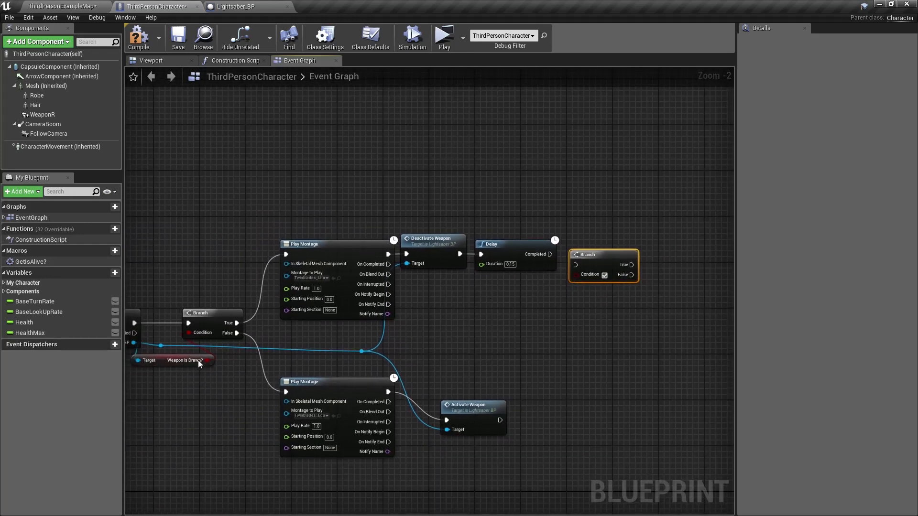
mouse_move(210, 360)
left_mouse_down()
mouse_move(235, 369)
mouse_move(586, 276)
left_mouse_up()
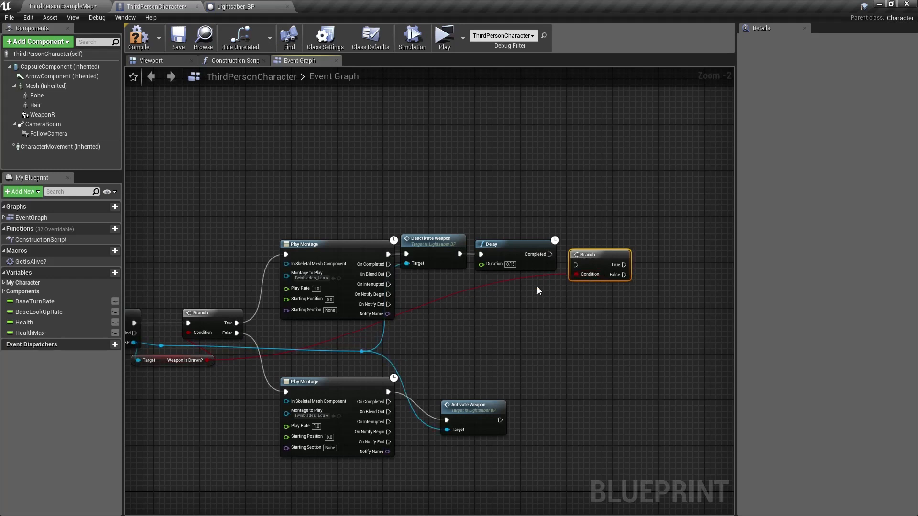
Add two reroute points to the new Branch's condition wire and route it between the two Play Montage nodes.
left_click(449, 293)
double_click(450, 295)
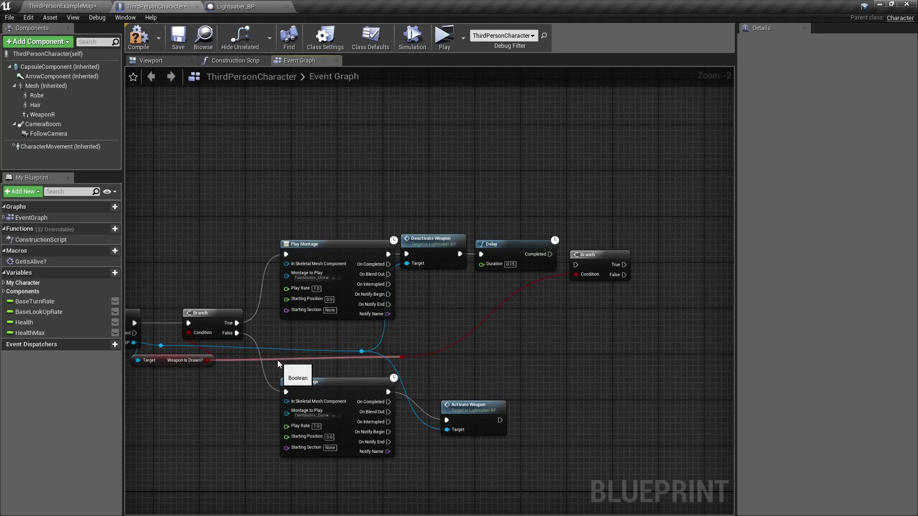
left_click_drag(401, 359, 280, 362)
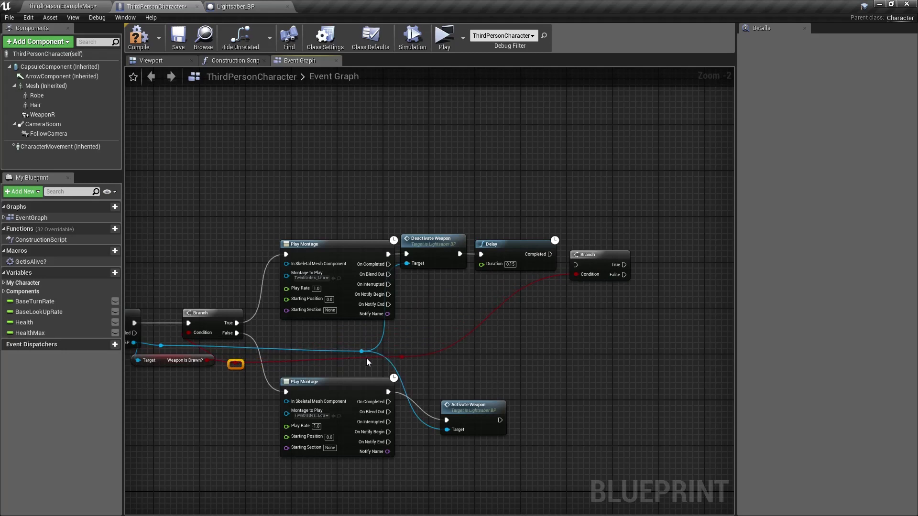
left_click_drag(404, 356, 480, 365)
left_click_drag(555, 363, 550, 362)
right_click_drag(591, 321, 382, 362)
scroll(445, 330, "up", 2)
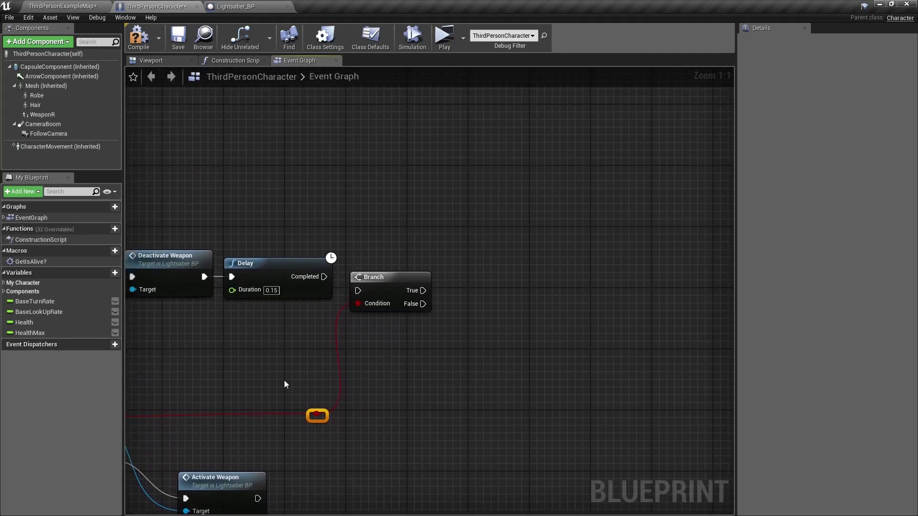
Connect the Delay's Completed output to the new Branch and align the Branch with the Delay.
right_click_drag(323, 376, 281, 410)
left_click_drag(270, 309, 276, 310)
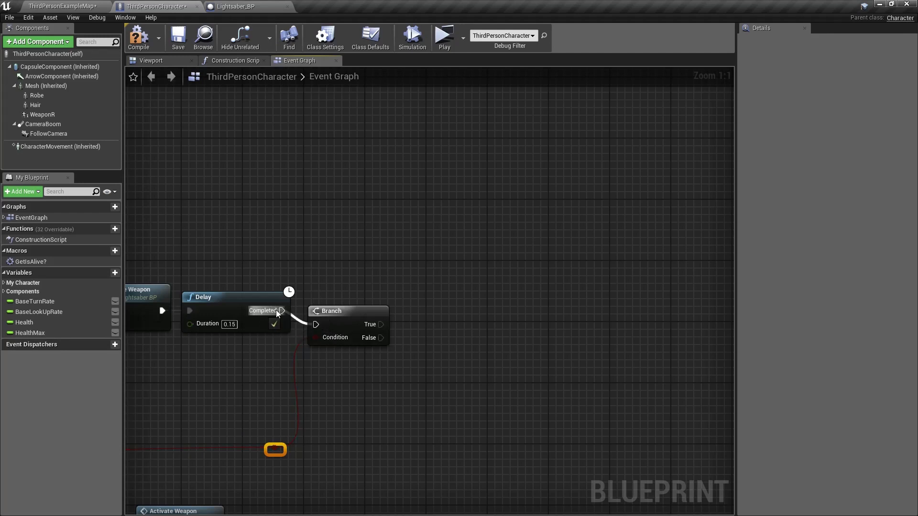
left_click(329, 308)
Add an actor-target AttachToComponent node from the new Branch's False output and position it beside the Branch.
right_click_drag(323, 345, 215, 324)
scroll(260, 312, "down", 1)
scroll(252, 319, "up", 1)
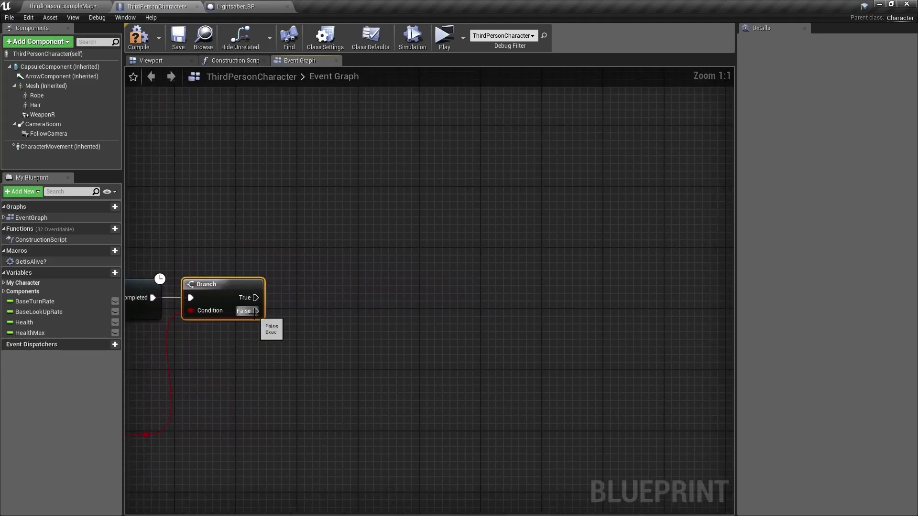
left_click_drag(369, 294, 368, 295)
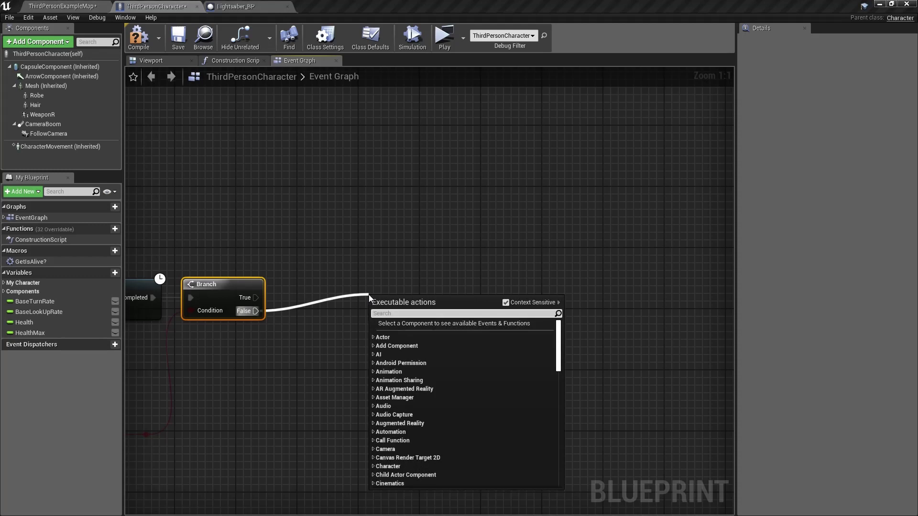
type("attach")
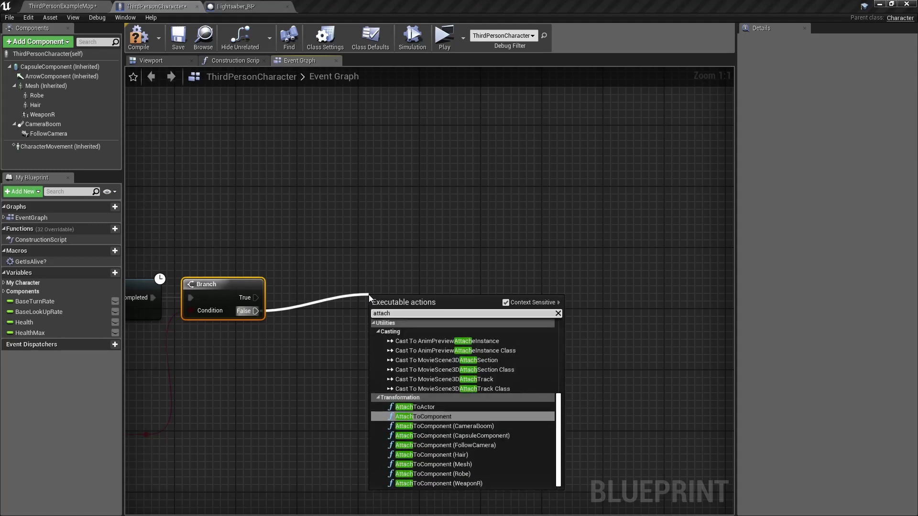
type("tocom")
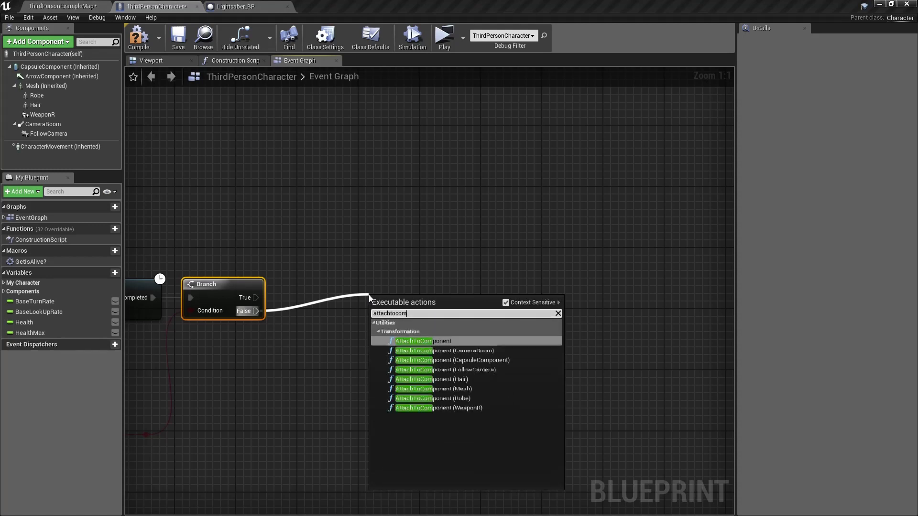
left_click(441, 340)
left_click_drag(433, 280, 411, 287)
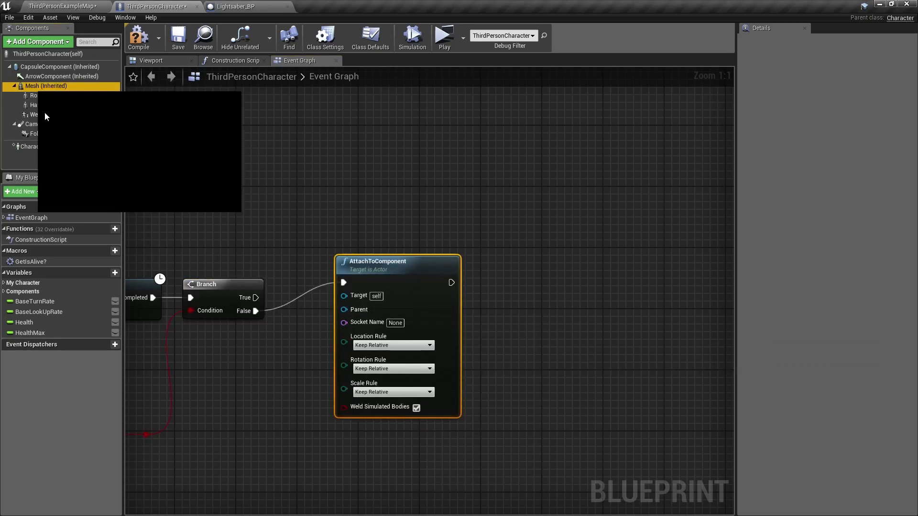
Connect Mesh to AttachToComponent's Parent, and WeaponR's Child Actor to its Target.
left_click_drag(45, 86, 276, 378)
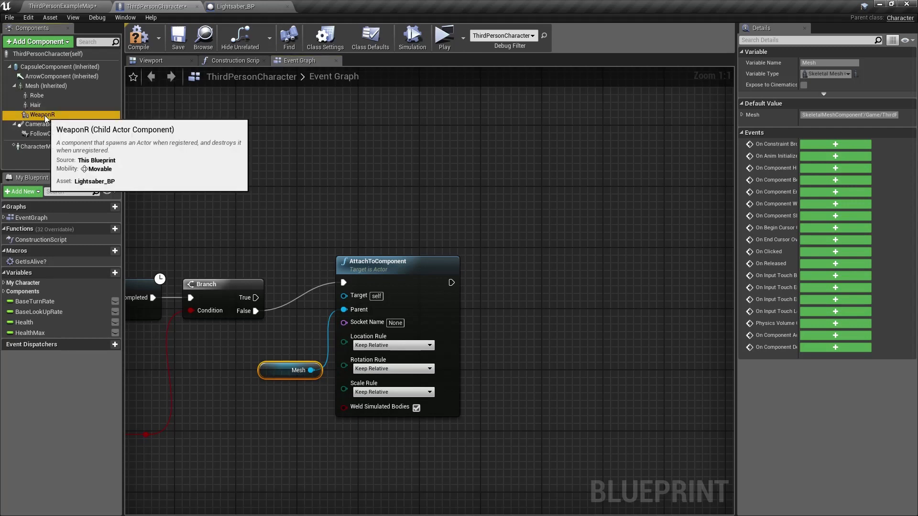
left_click_drag(45, 116, 219, 251)
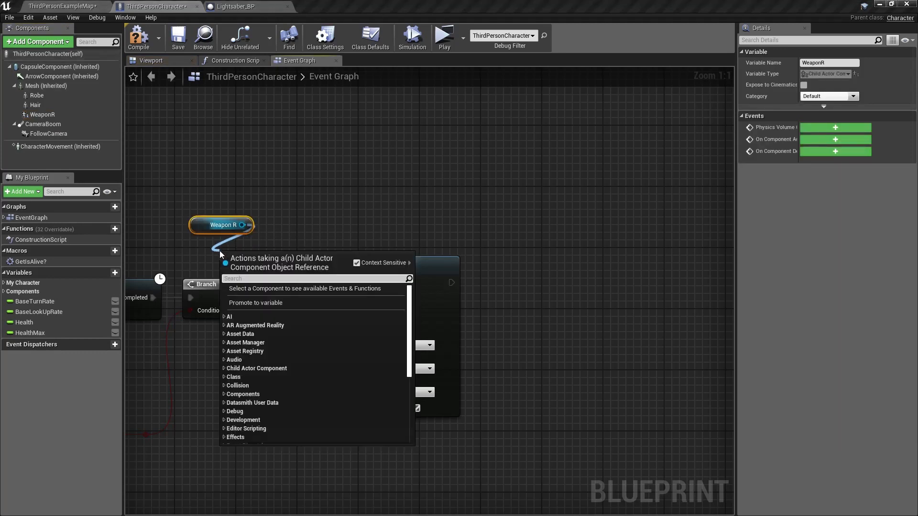
type("actor")
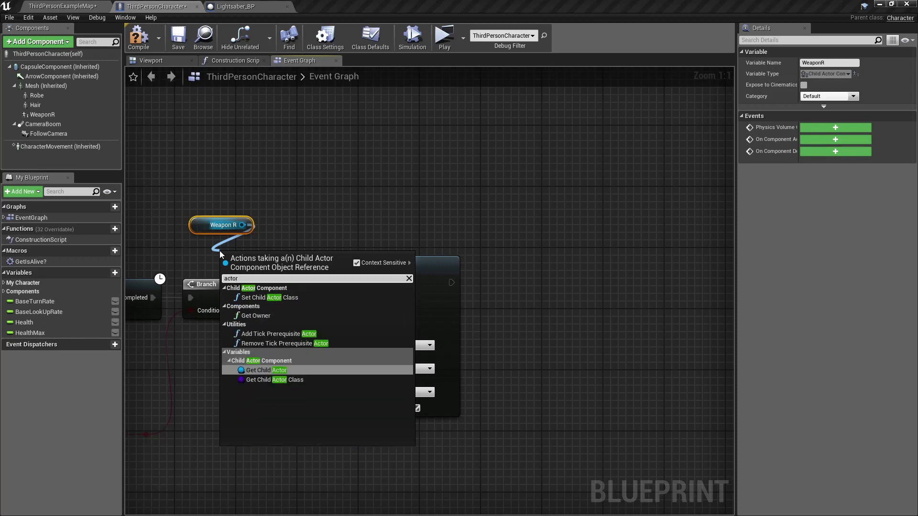
key("Return")
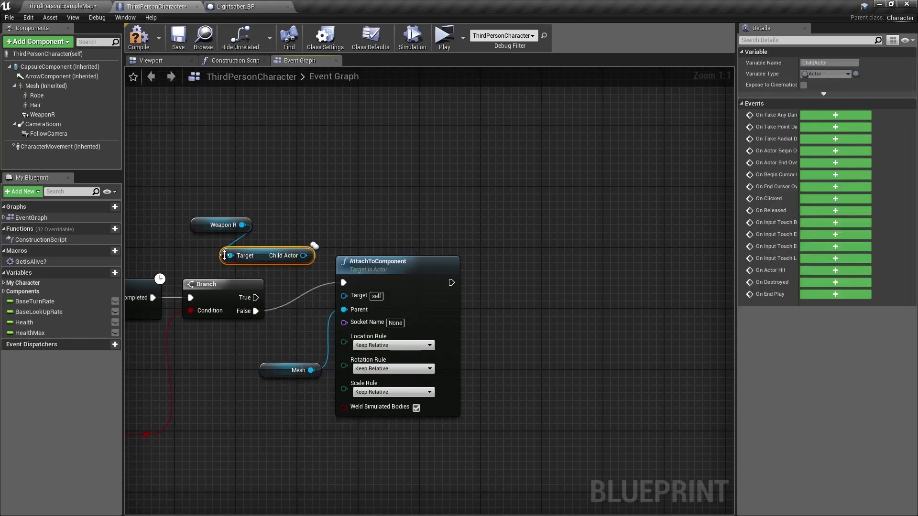
left_click_drag(273, 261, 348, 296)
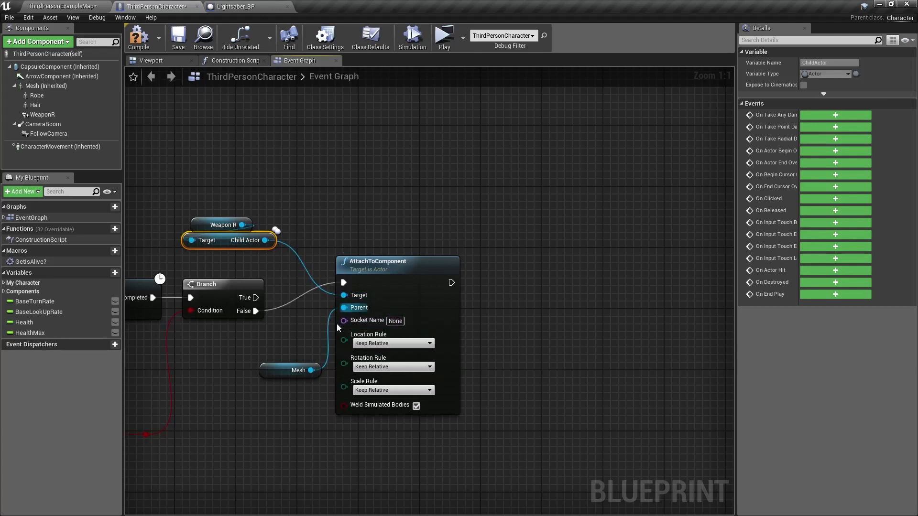
Locate the character's MaleBaseMesh asset, open its skeleton for editing, and close the separate mesh editor window.
left_click(39, 86)
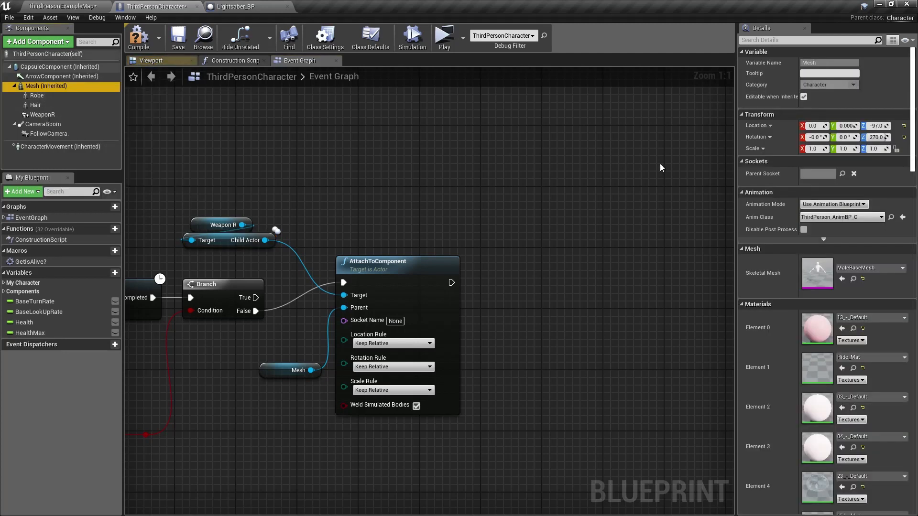
left_click(853, 279)
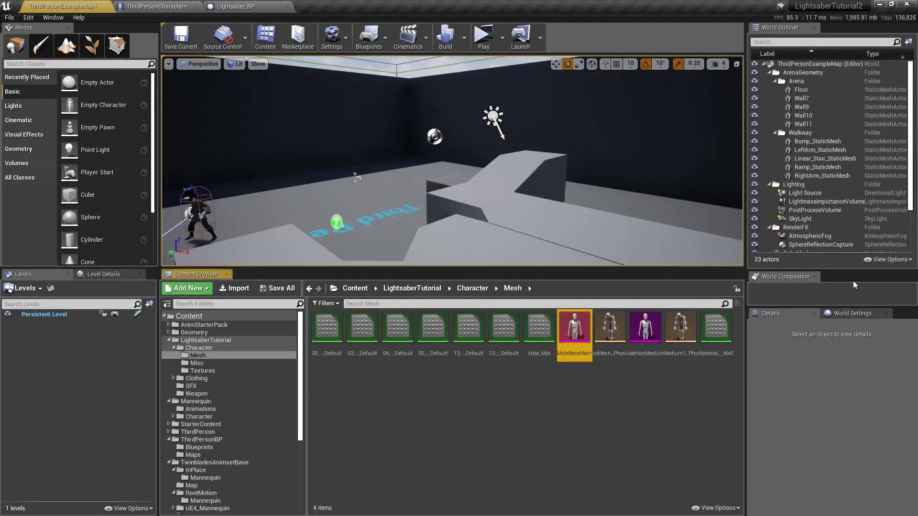
double_click(580, 339)
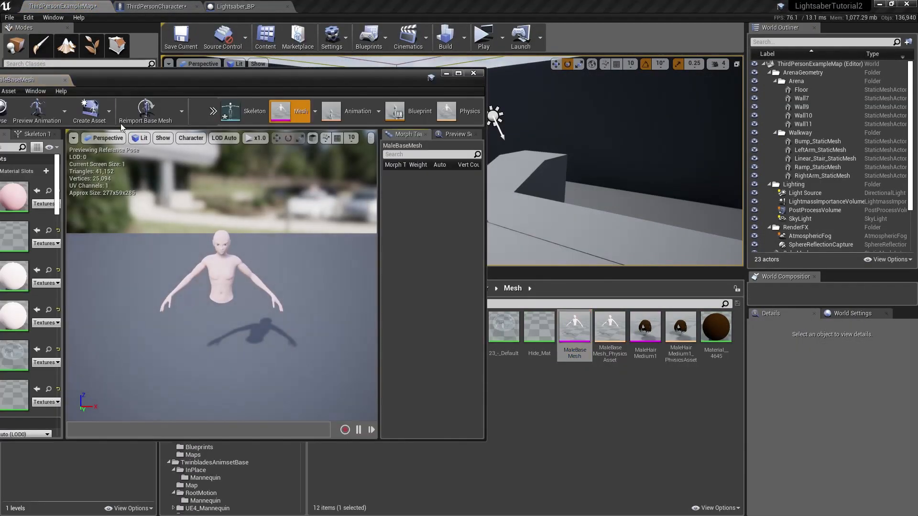
left_click(237, 111)
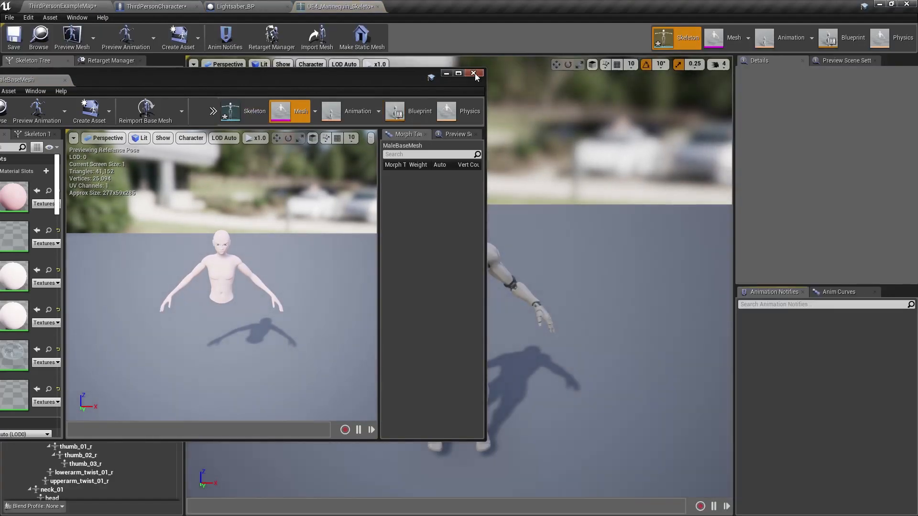
left_click(474, 73)
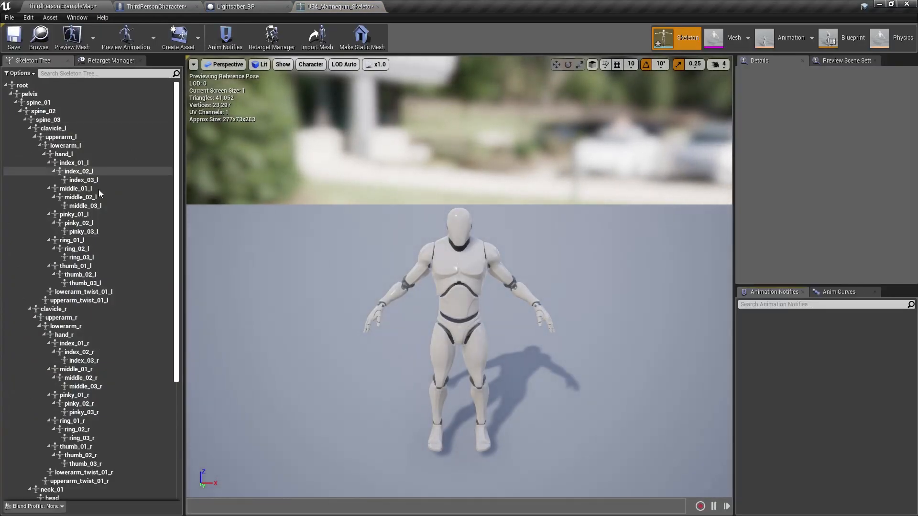
Collapse the spine_01 branch in the skeleton tree and add a socket to the pelvis bone.
scroll(122, 206, "down", 6)
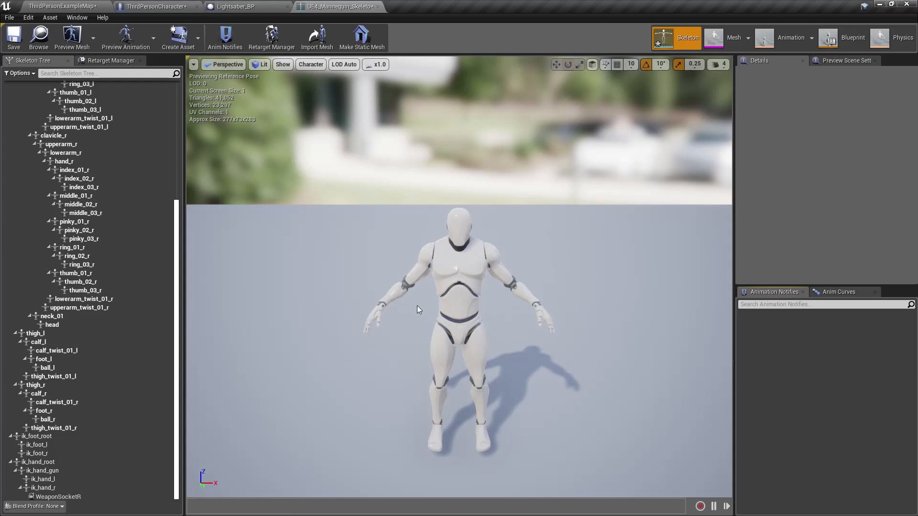
scroll(132, 306, "up", 7)
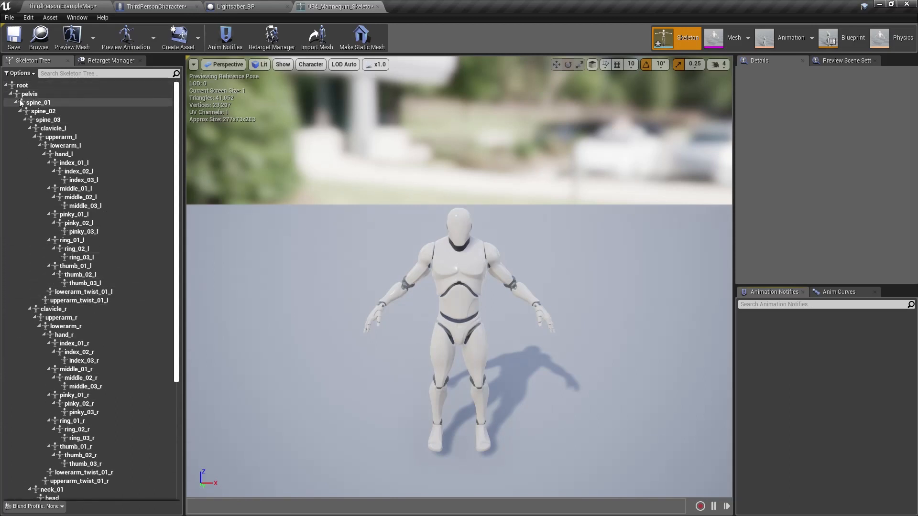
left_click(16, 103)
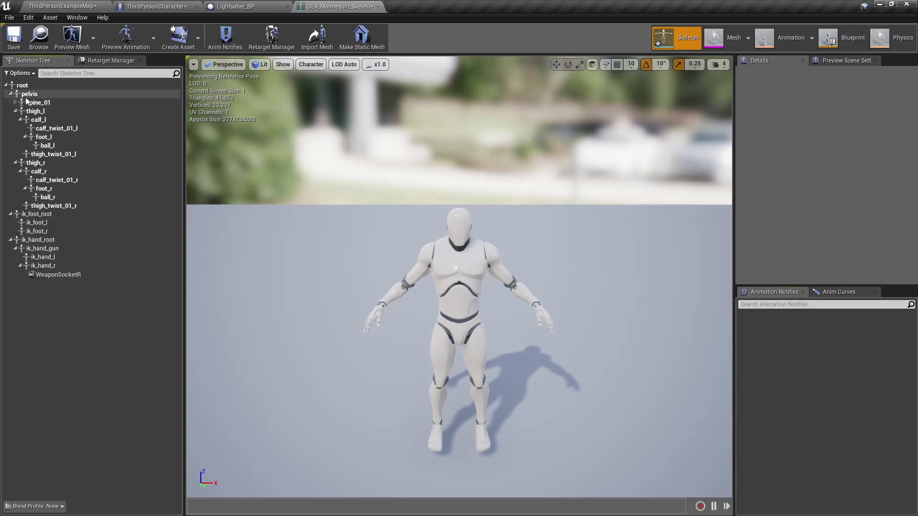
left_click(36, 95)
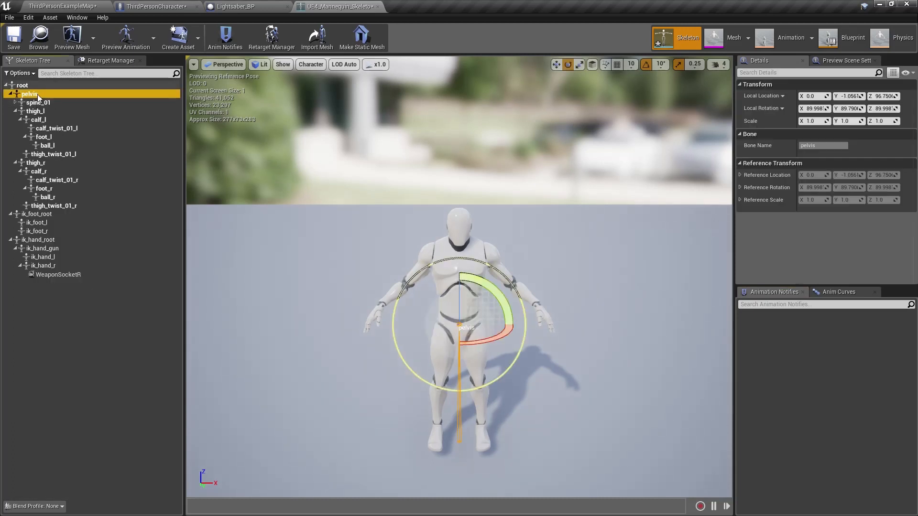
right_click(39, 95)
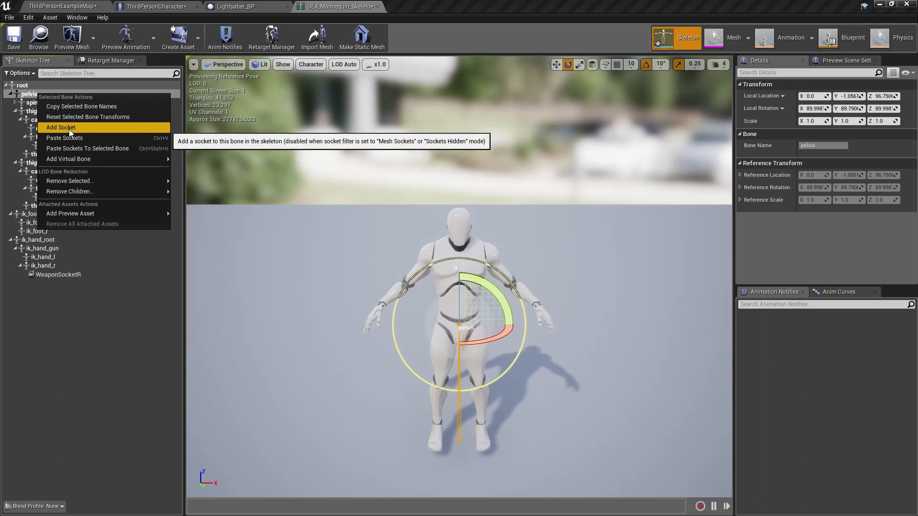
left_click(69, 128)
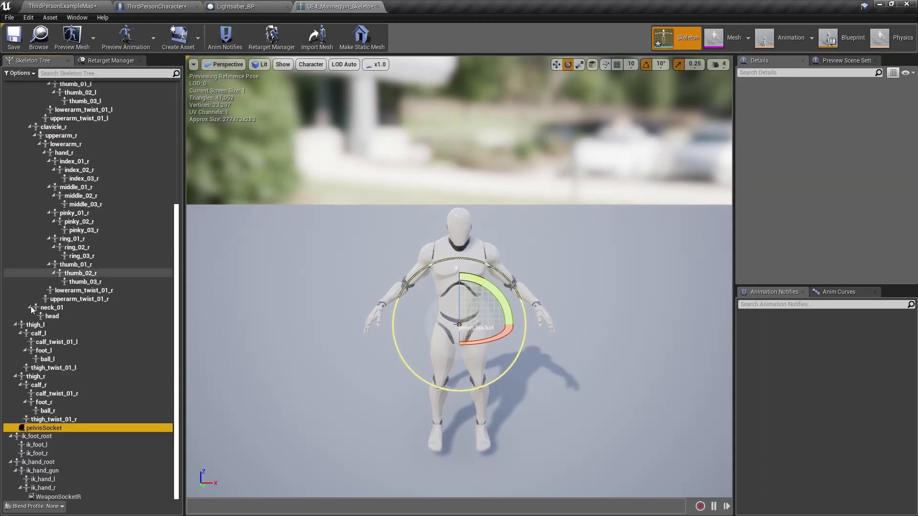
Rename the new pelvis socket to WeaponSheathedSocket in the skeleton tree.
left_click(55, 428)
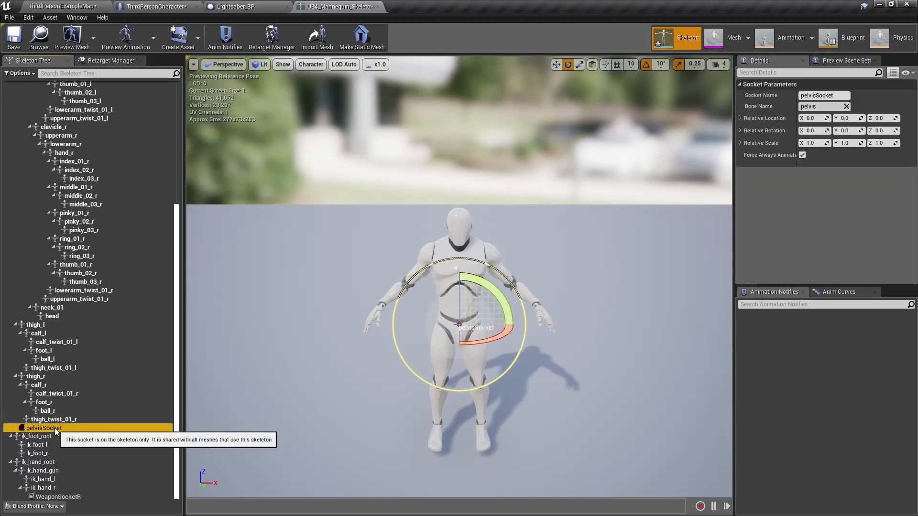
left_click(54, 429)
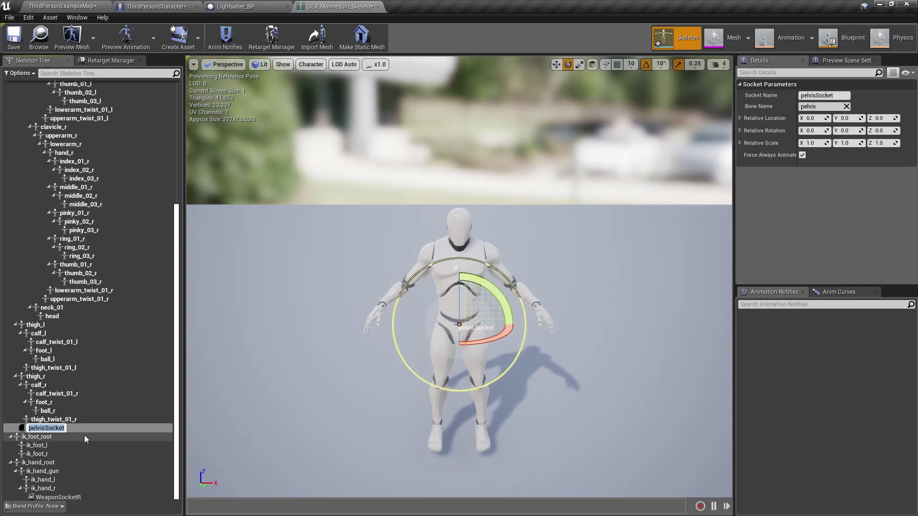
type("WeaponSheathed")
key("Return")
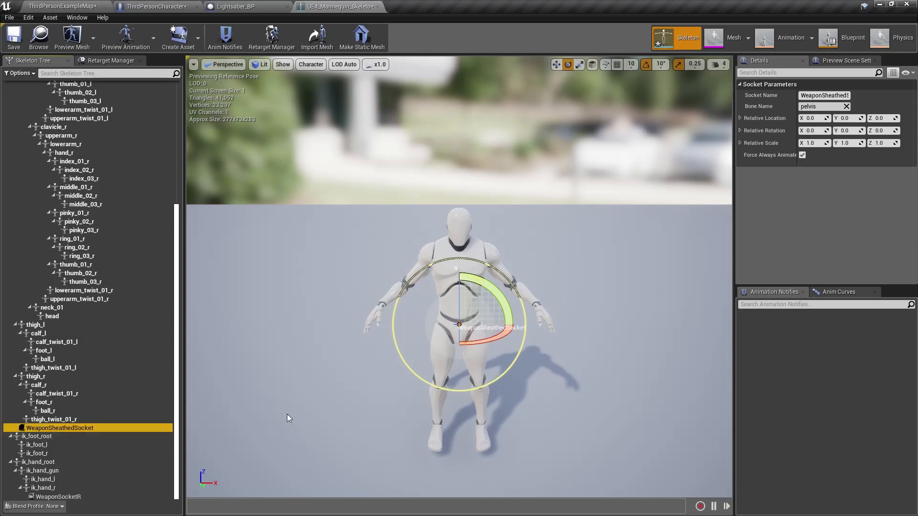
Using the belt in the ThirdPersonCharacter viewport as reference, move WeaponSheathedSocket to the mannequin's right hip, about X 3.69, Y 10.58, Z 18.39.
left_click_drag(287, 414, 337, 201)
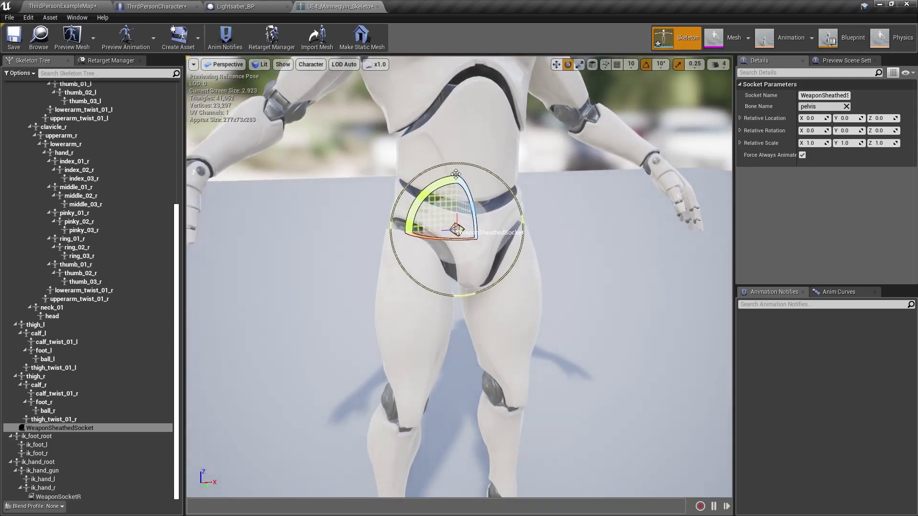
left_click(160, 6)
left_click(150, 61)
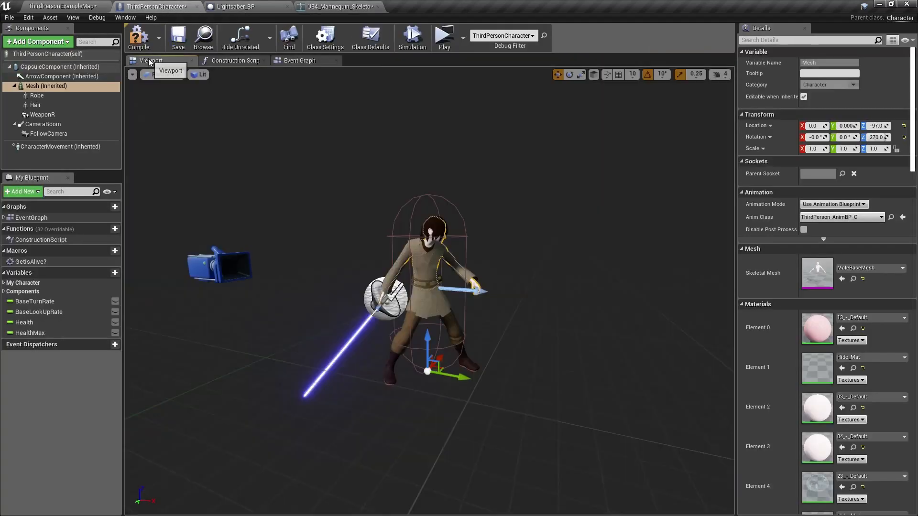
left_click_drag(329, 230, 320, 195)
right_click_drag(372, 291, 379, 349)
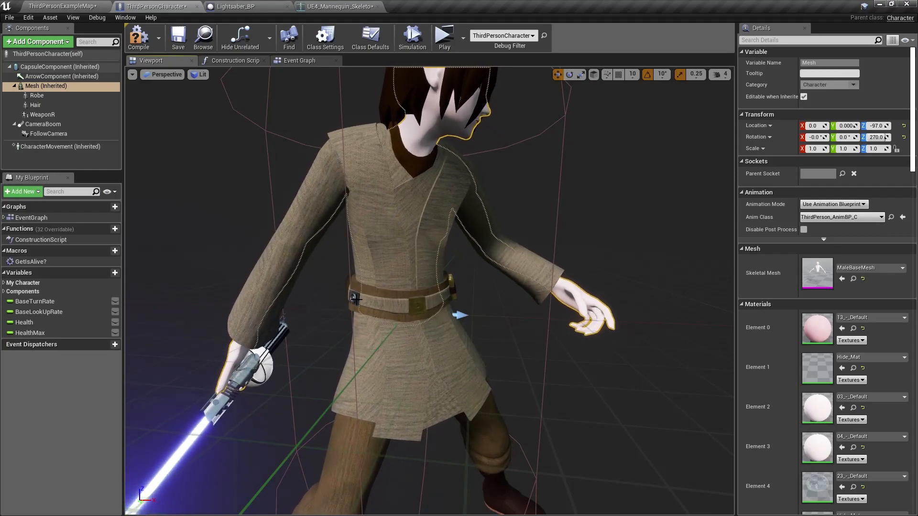
mouse_move(360, 319)
left_mouse_down()
mouse_move(354, 272)
mouse_move(354, 299)
mouse_move(351, 286)
mouse_move(370, 291)
mouse_move(365, 323)
mouse_move(375, 285)
mouse_move(377, 318)
mouse_move(411, 304)
mouse_move(375, 310)
mouse_move(372, 337)
mouse_move(369, 301)
mouse_move(358, 324)
left_mouse_up()
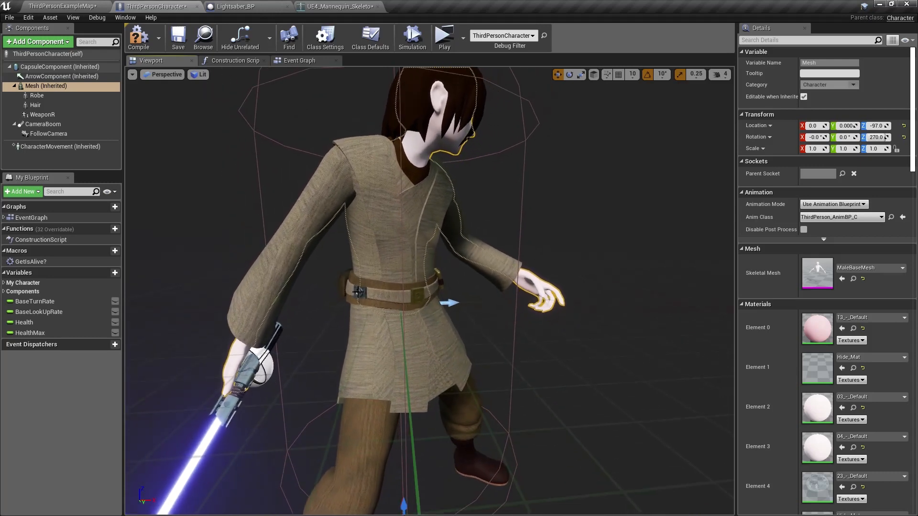
left_click(337, 6)
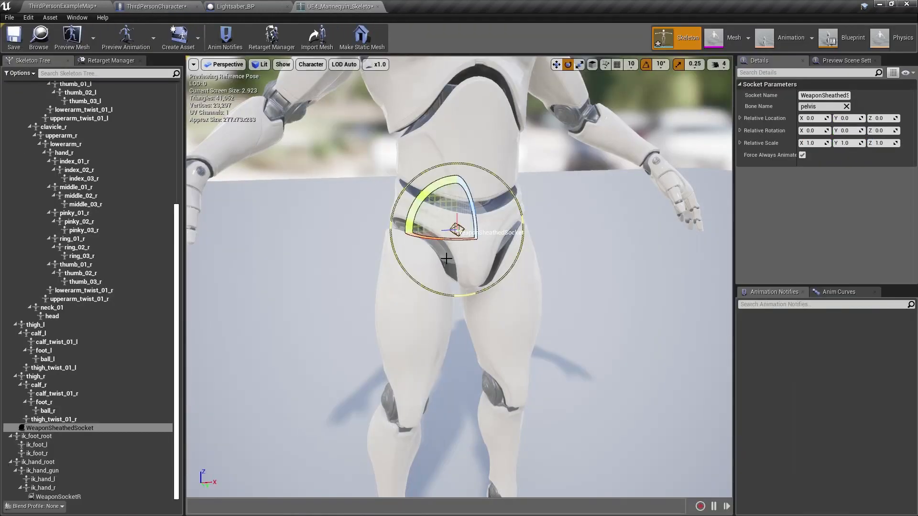
right_click_drag(488, 284, 489, 262)
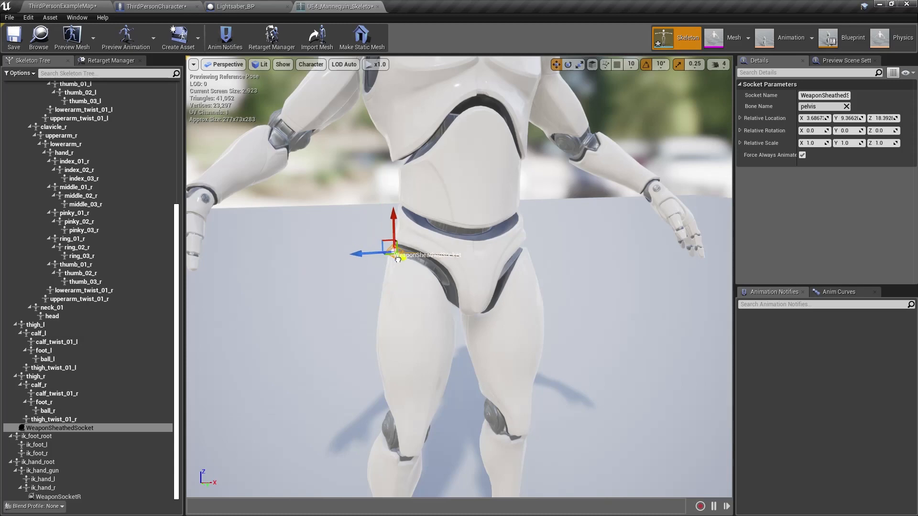
mouse_move(437, 287)
right_mouse_down()
mouse_move(473, 292)
mouse_move(444, 295)
right_mouse_up()
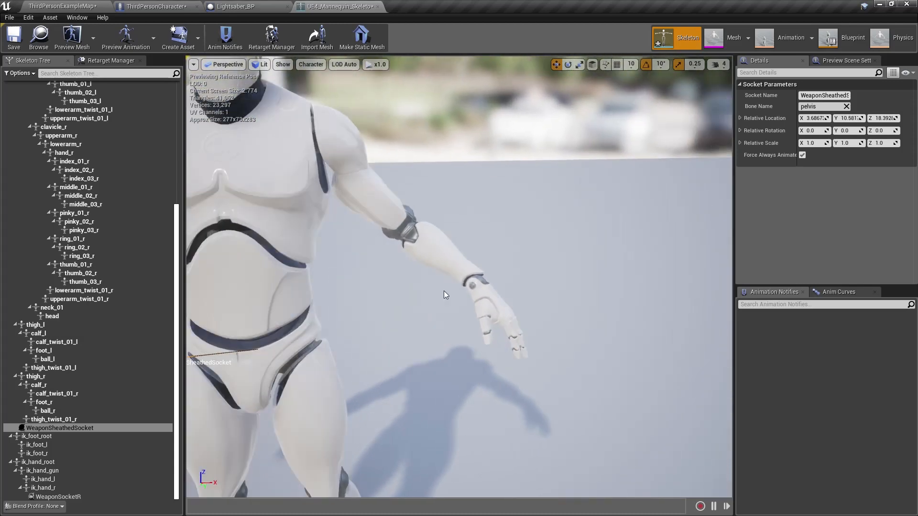
Refine WeaponSheathedSocket's hip position to about X 5.63, Y 8.44, Z 17.37 and save the skeleton.
key("f")
left_click_drag(444, 291, 419, 316, "alt")
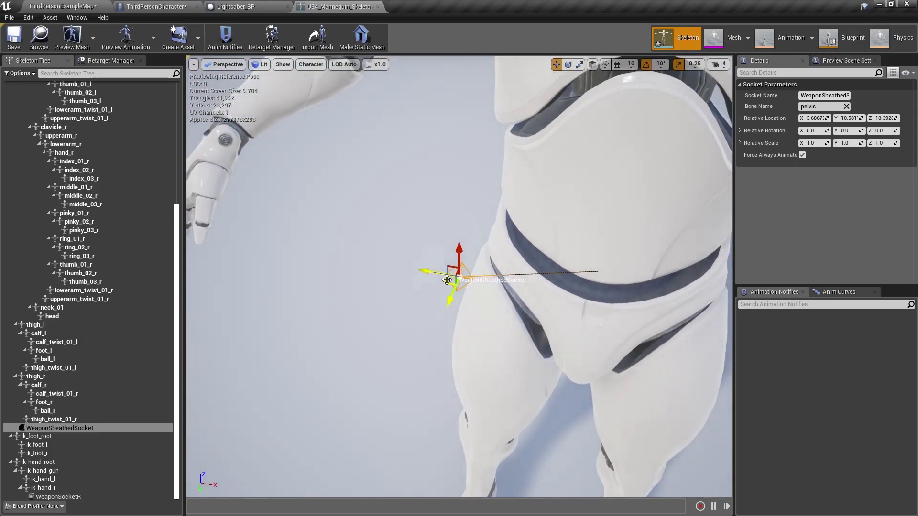
left_click_drag(462, 263, 444, 271, "alt")
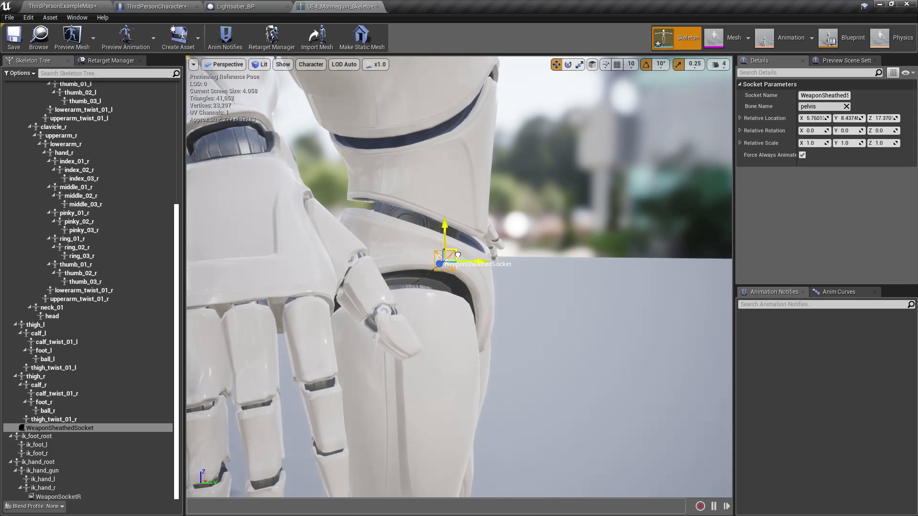
left_click_drag(505, 283, 508, 276, "alt")
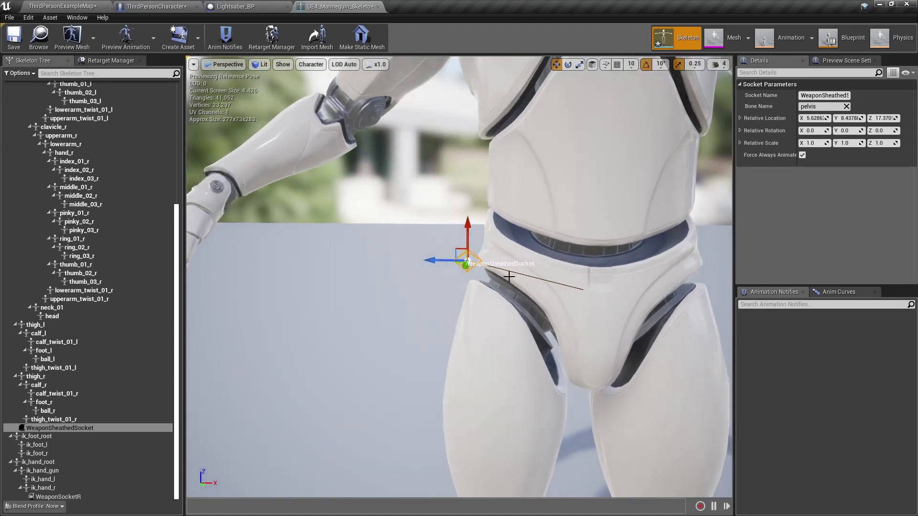
left_click(14, 37)
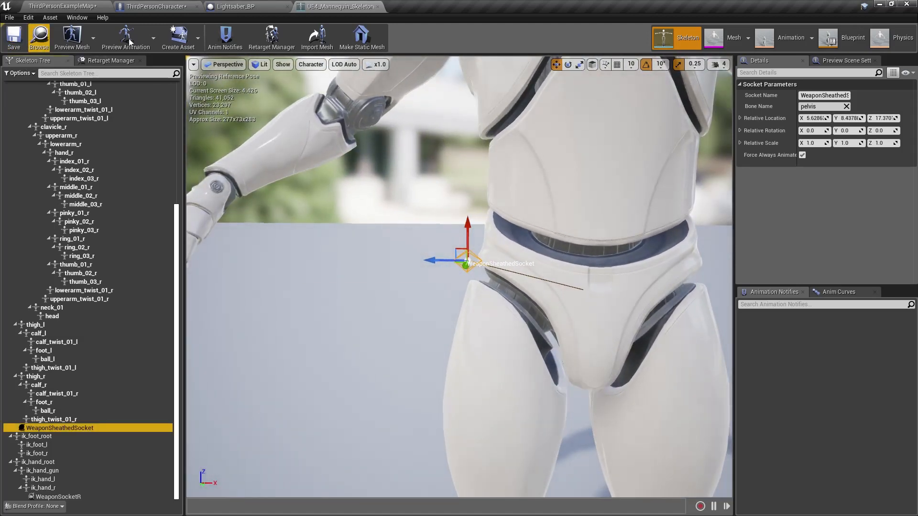
In the ThirdPersonCharacter blueprint, set the WeaponR component's parent socket to WeaponSheathedSocket.
left_click(173, 7)
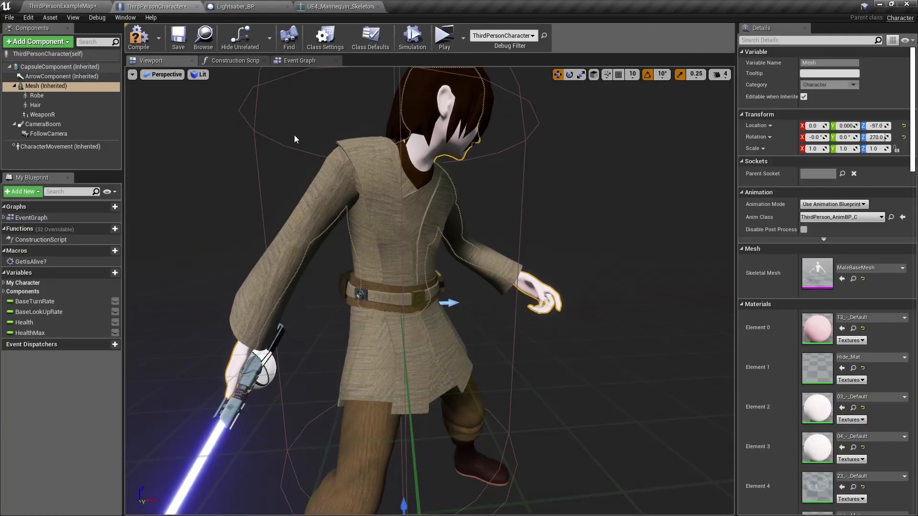
left_click(41, 115)
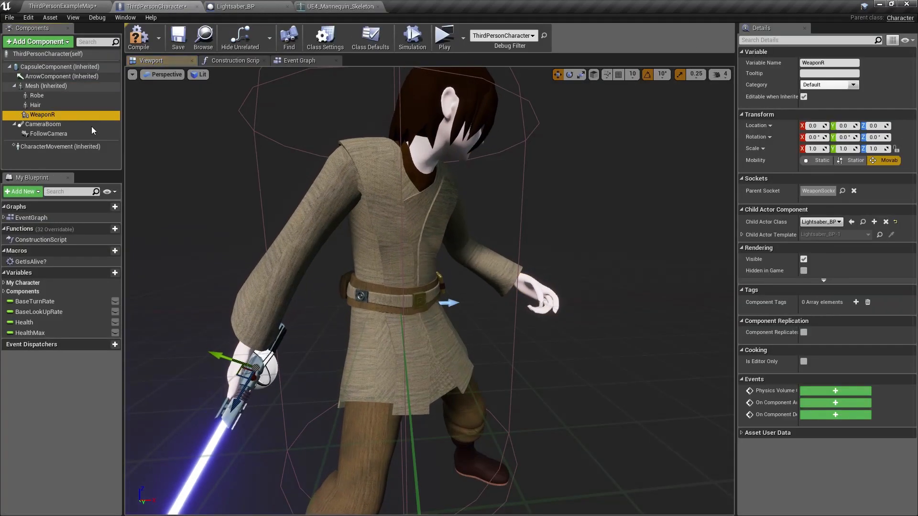
left_click(842, 192)
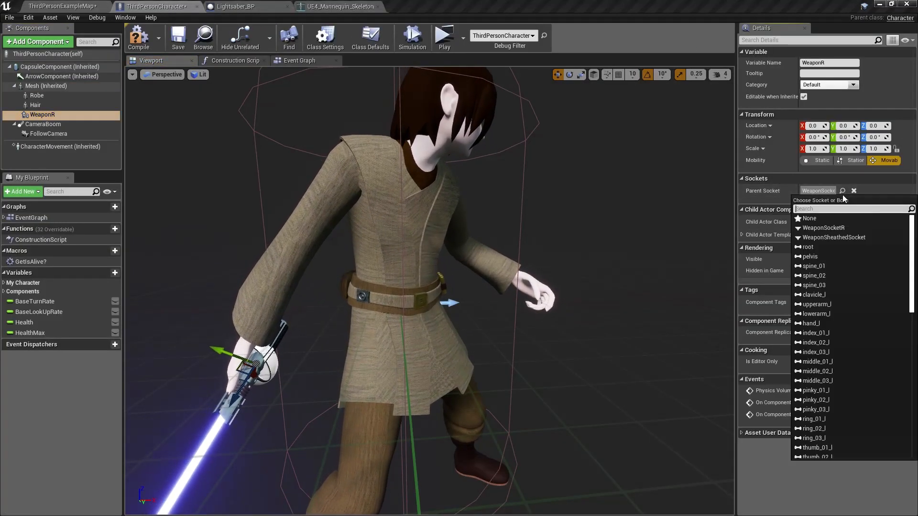
left_click(821, 239)
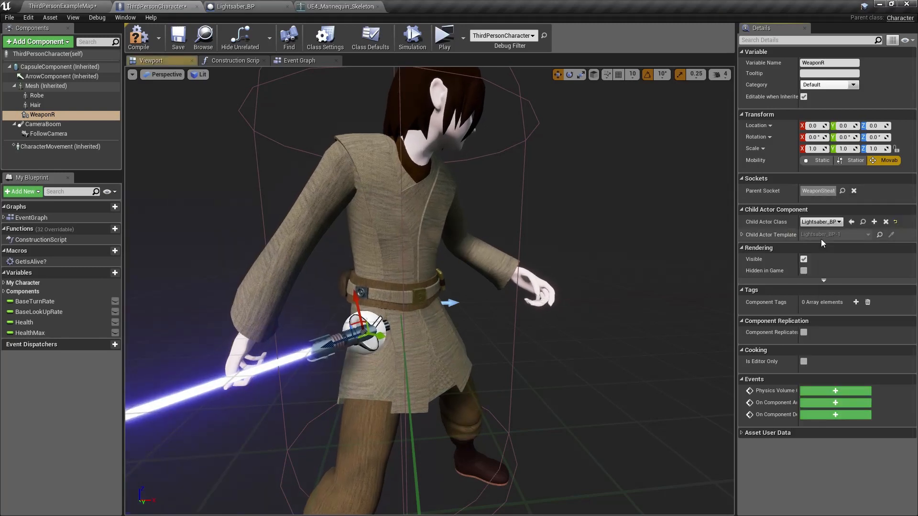
Examine the lightsaber's placement and orientation at the character's hip from several angles and distances.
left_click_drag(556, 312, 537, 299, "alt")
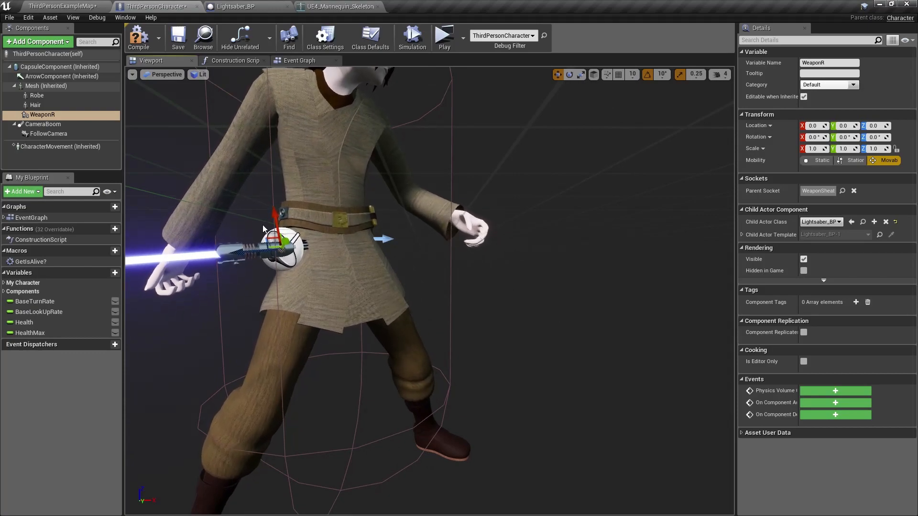
left_click_drag(286, 258, 479, 259, "alt")
key("f")
scroll(463, 235, "down", 10)
scroll(464, 235, "up", 10)
scroll(479, 259, "down", 5)
scroll(479, 259, "down", 4)
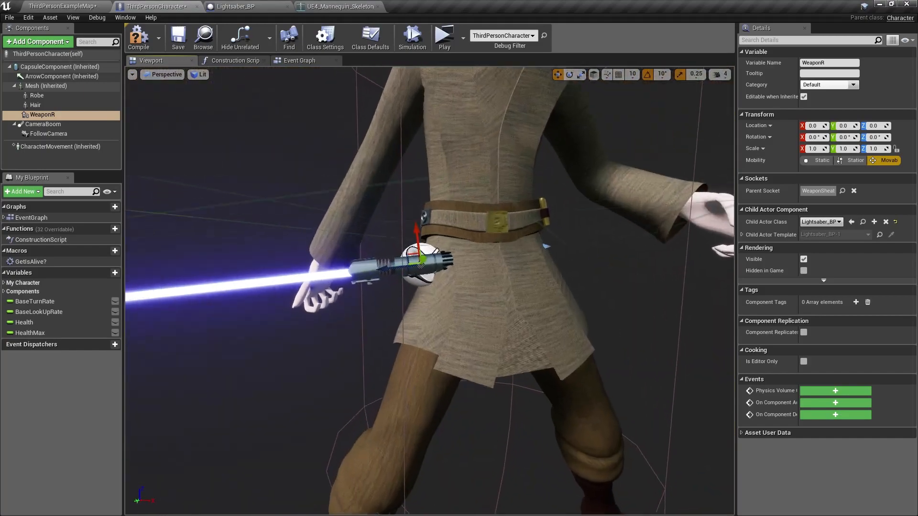
scroll(480, 260, "up", 2)
right_click_drag(479, 259, 506, 271)
key("f")
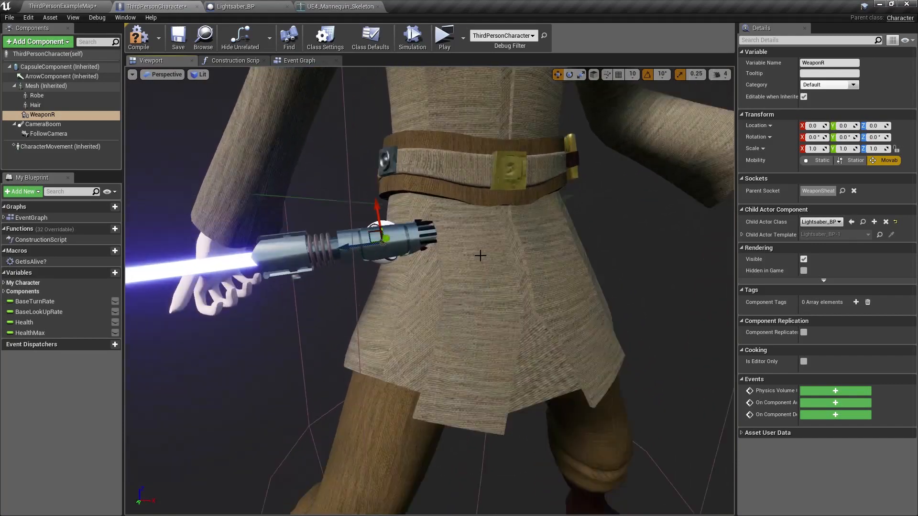
scroll(480, 258, "down", 10)
left_click_drag(479, 258, 474, 280, "alt")
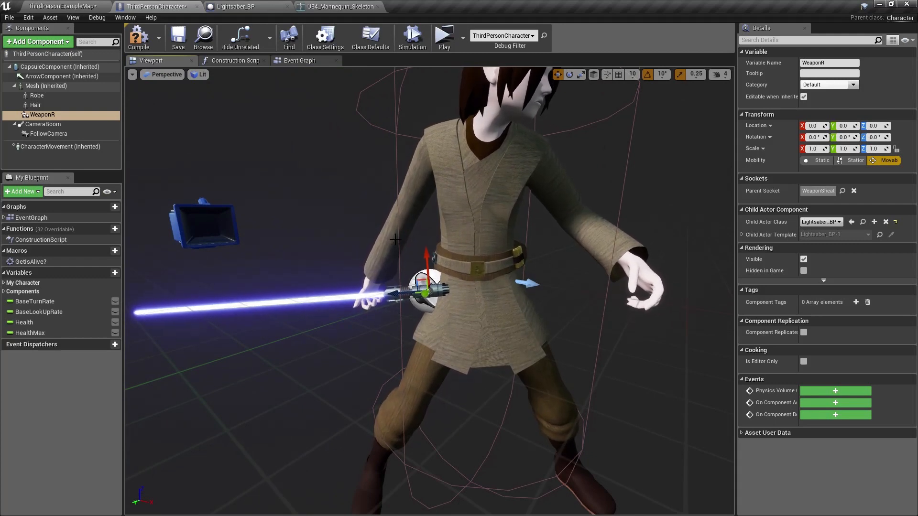
Rotate WeaponSheathedSocket to 90° on Y, save the skeleton, and check the lightsaber's direction on the ThirdPersonCharacter.
left_click(333, 6)
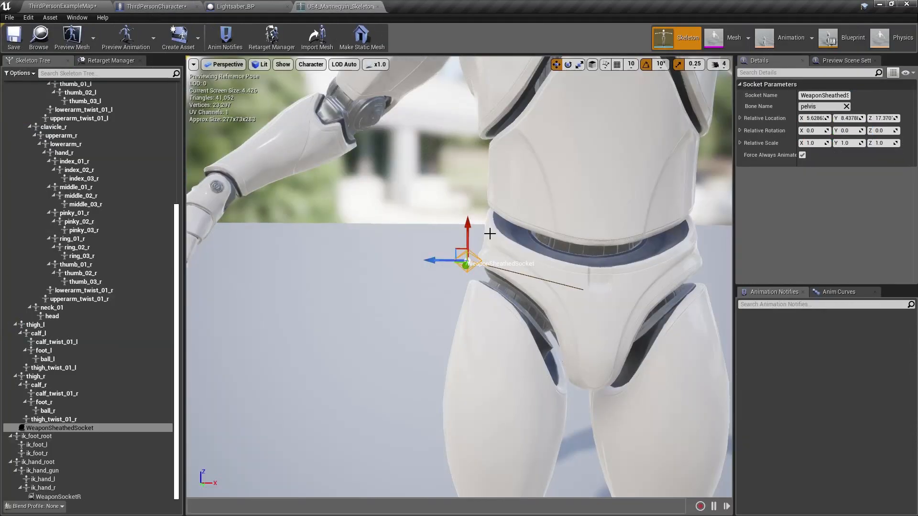
left_click_drag(489, 233, 496, 249, "alt")
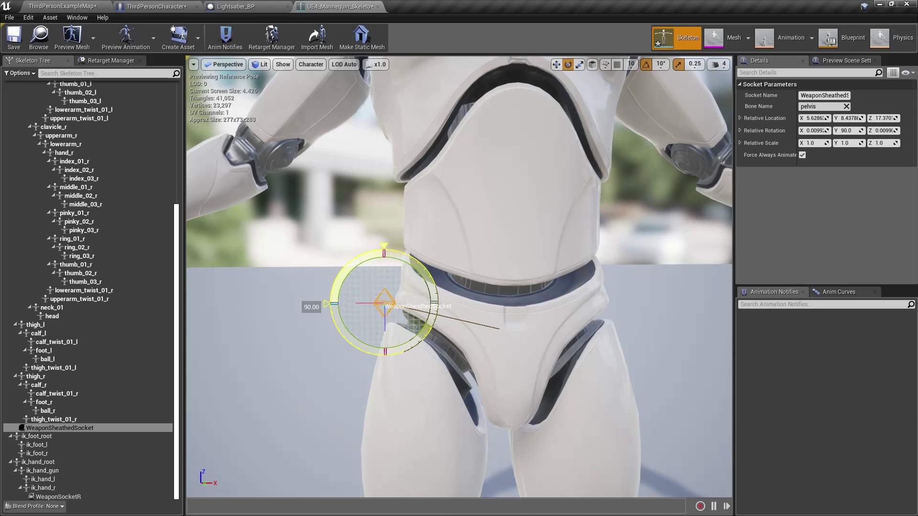
left_click(14, 37)
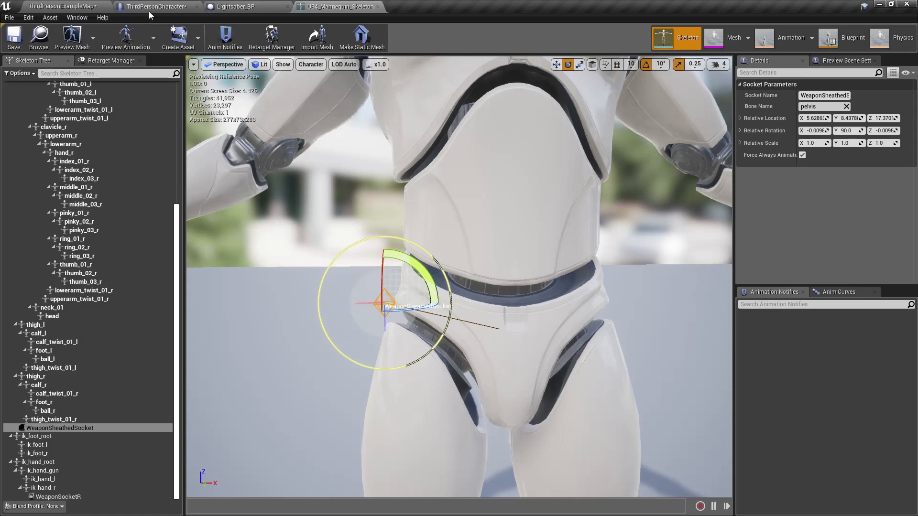
left_click(157, 7)
left_click_drag(478, 278, 516, 286, "alt")
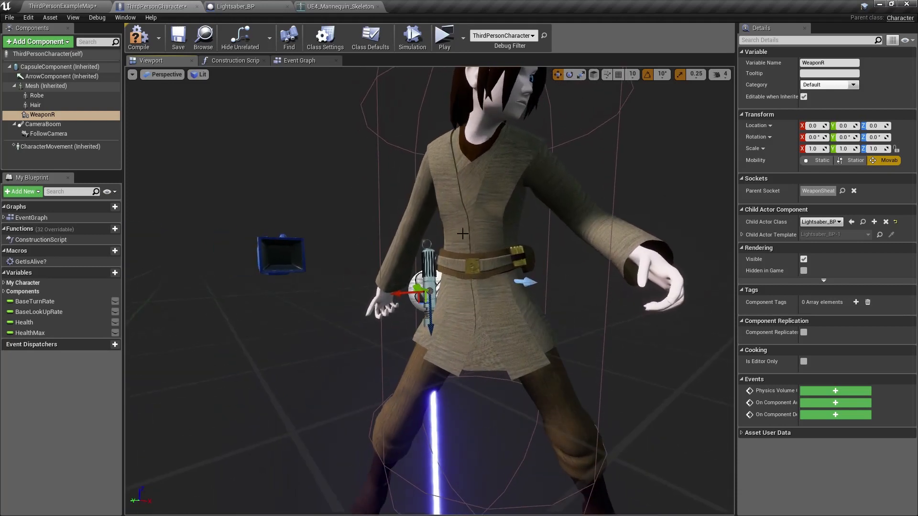
Rotate WeaponSheathedSocket by -20° to tilt it to about 70° on Y, and save the skeleton.
left_click(336, 6)
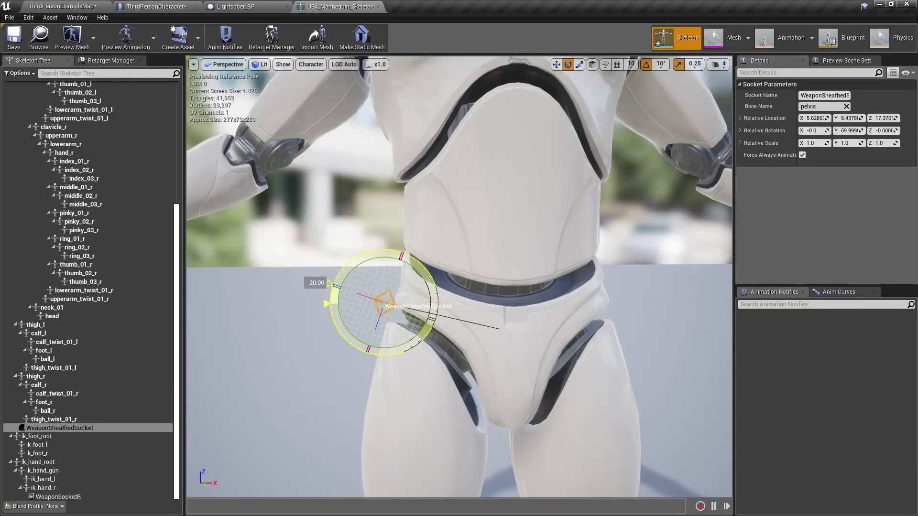
left_click_drag(333, 296, 332, 302)
left_click(7, 41)
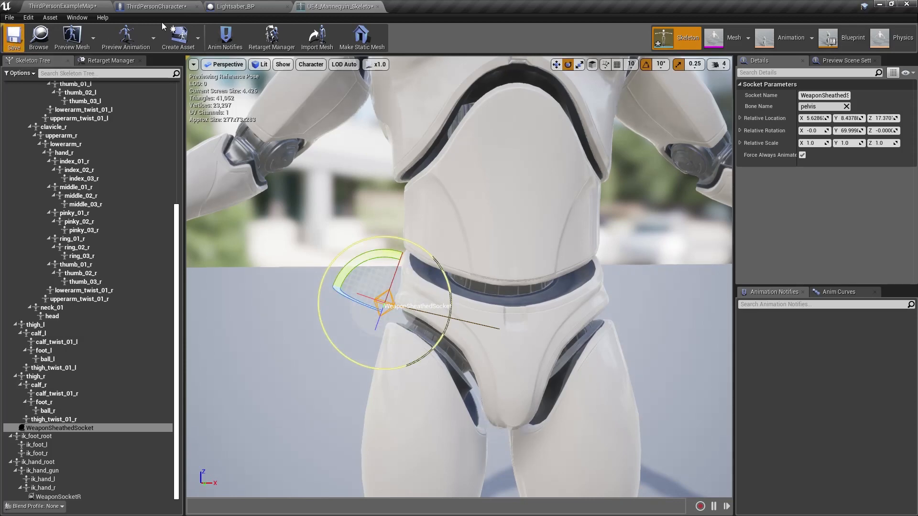
Examine the tilted lightsaber hilt against the belt in the ThirdPersonCharacter viewport, up close and from different angles.
left_click(157, 7)
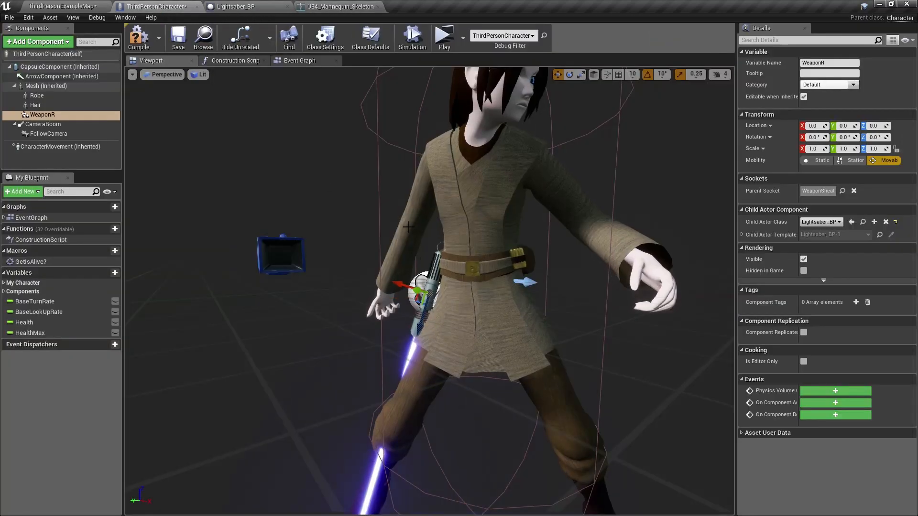
left_click_drag(430, 286, 506, 284, "alt")
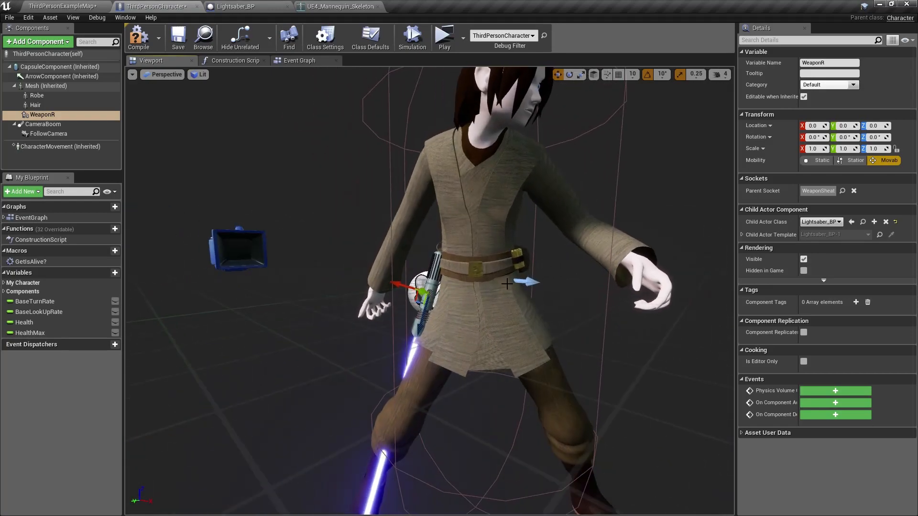
key("f")
left_click_drag(442, 221, 337, 280, "alt")
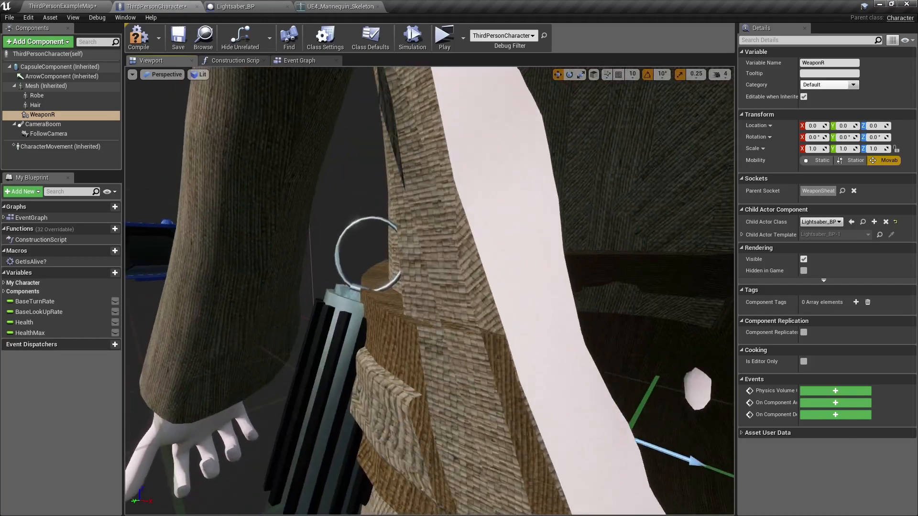
right_click_drag(337, 281, 321, 292, "alt")
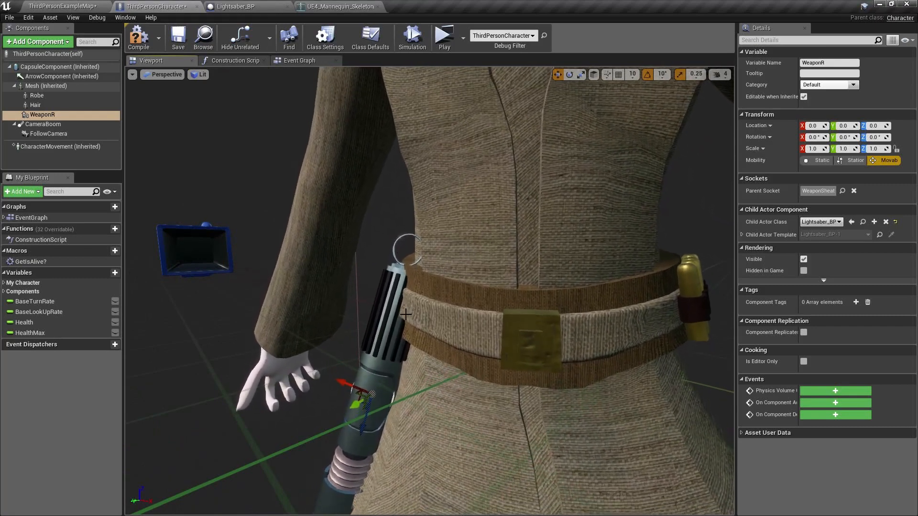
left_click_drag(389, 239, 344, 244, "alt")
right_click_drag(389, 239, 325, 244)
right_click_drag(383, 281, 315, 278)
Move WeaponSheathedSocket to about X 4.52, Y 6.91, Z 19.09, save the skeleton, and check the placement on the ThirdPersonCharacter.
left_click(341, 6)
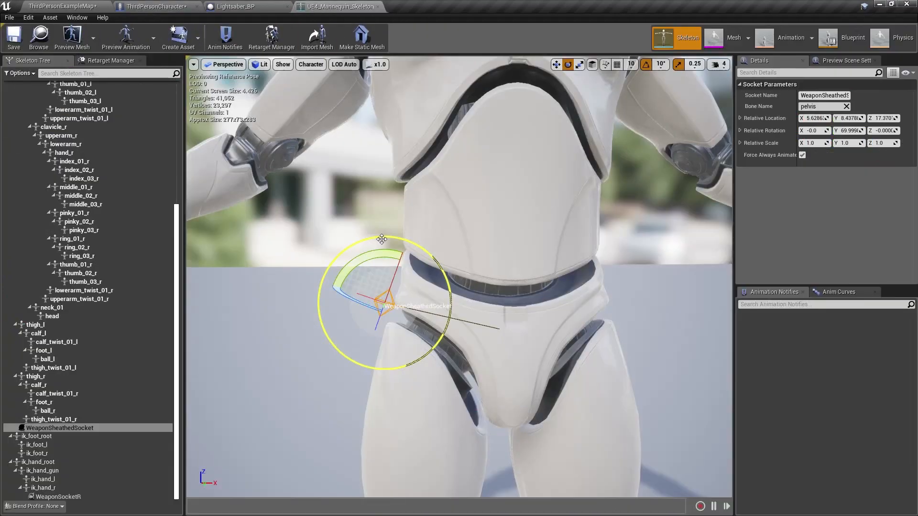
right_click_drag(381, 239, 382, 224)
right_click_drag(445, 281, 447, 301)
key("w")
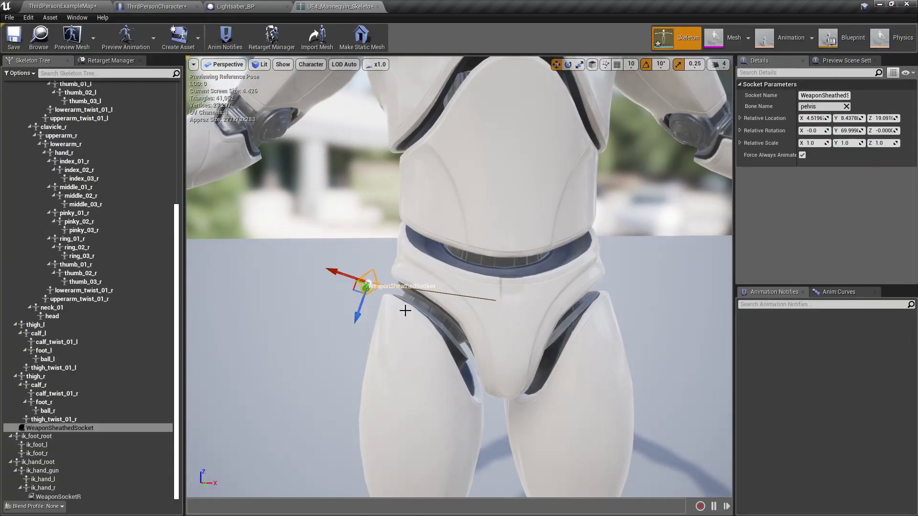
right_click_drag(405, 311, 371, 290)
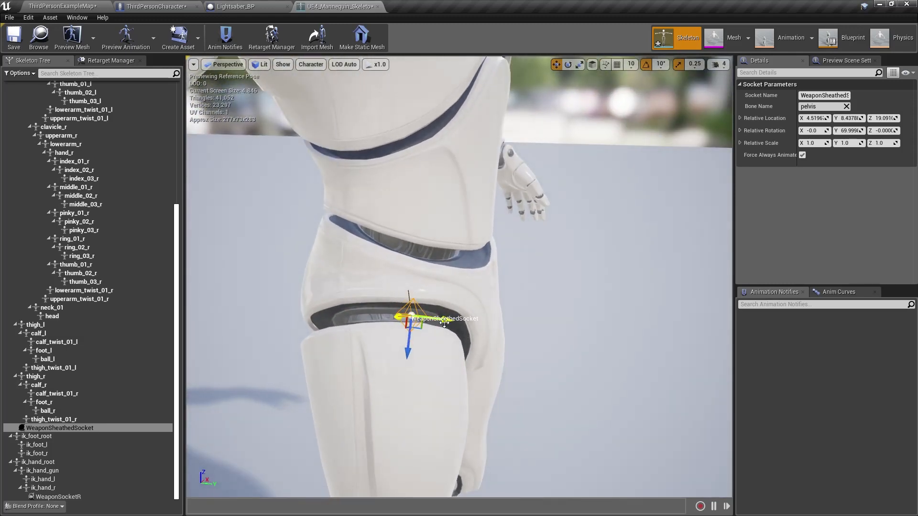
left_click_drag(494, 341, 361, 306, "alt")
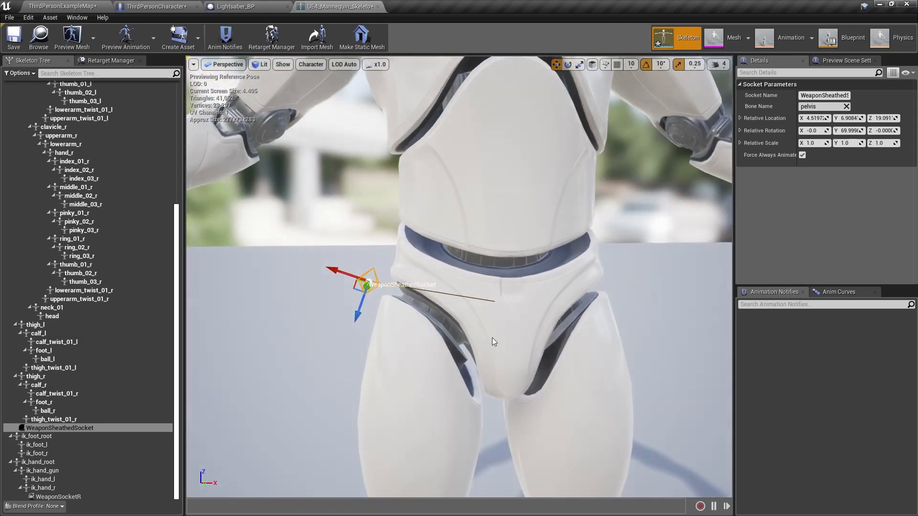
left_click(14, 38)
left_click(156, 6)
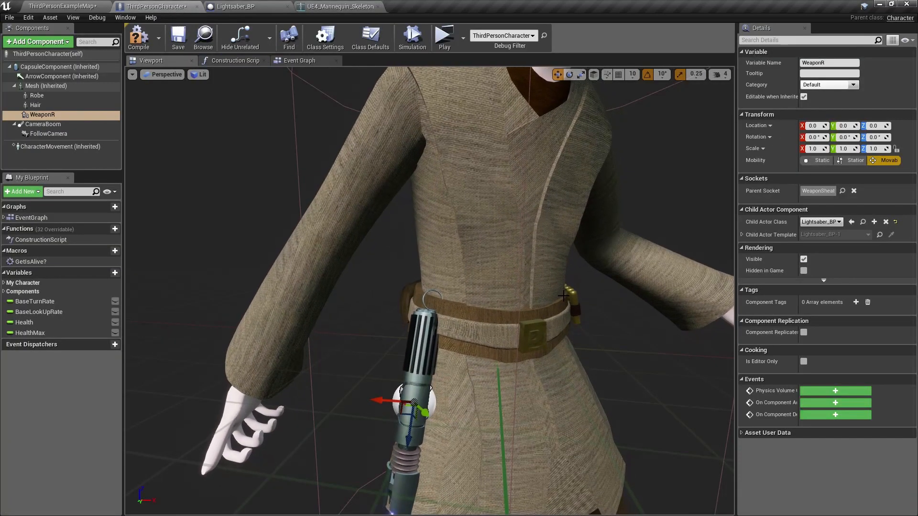
Lower WeaponSheathedSocket to about X -0.115, Z 20.78, save the skeleton, and check the hilt against the belt on the ThirdPersonCharacter.
left_click(334, 6)
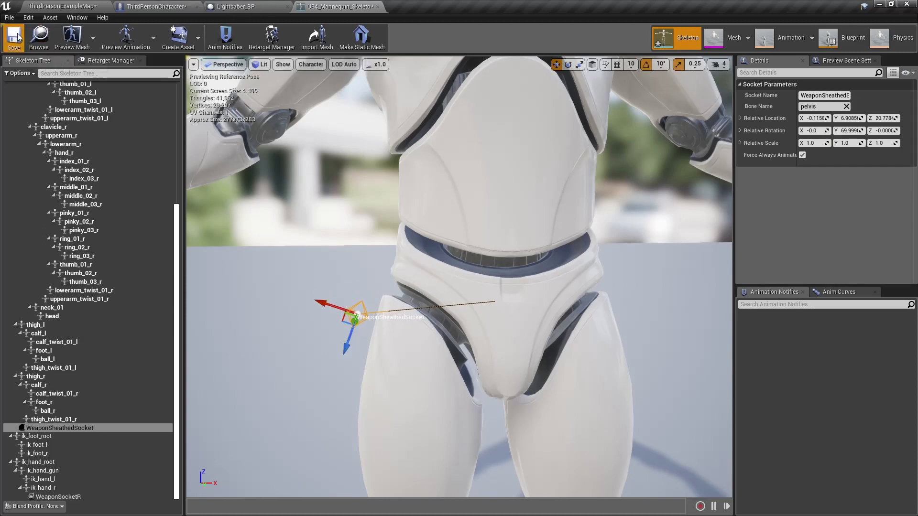
left_click(136, 7)
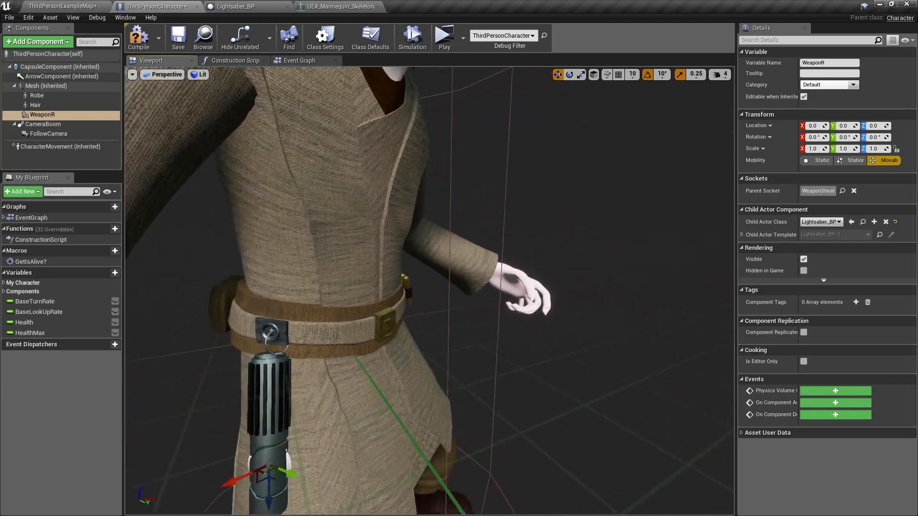
right_click_drag(395, 213, 360, 234)
key("s")
key("d")
key("w")
key("a")
key("s")
key("w")
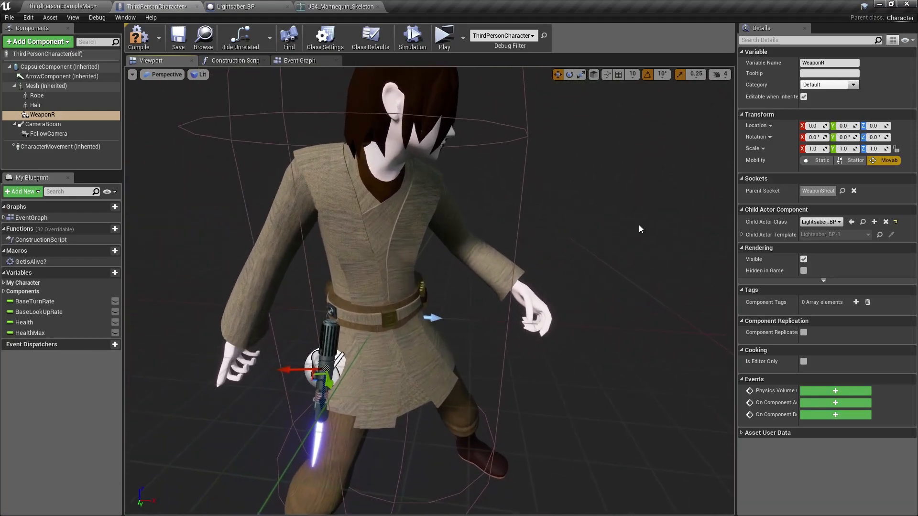
left_click(844, 191)
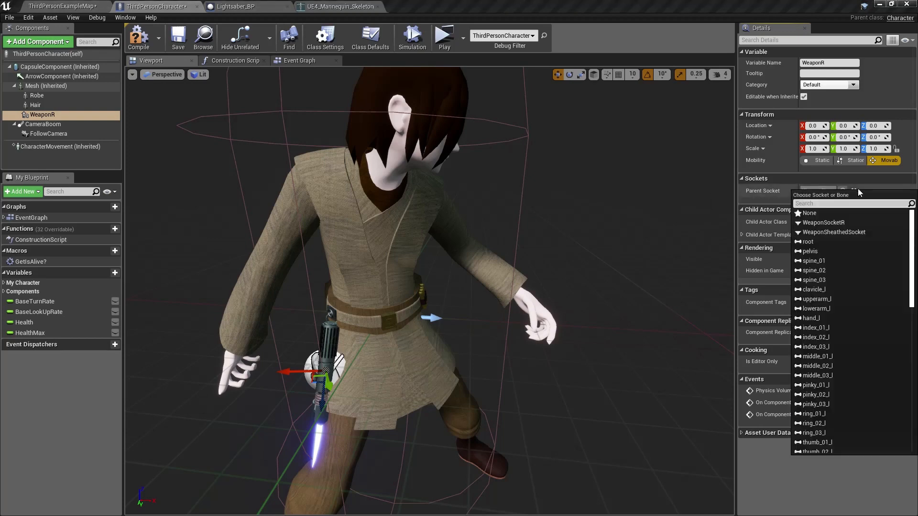
left_click(775, 192)
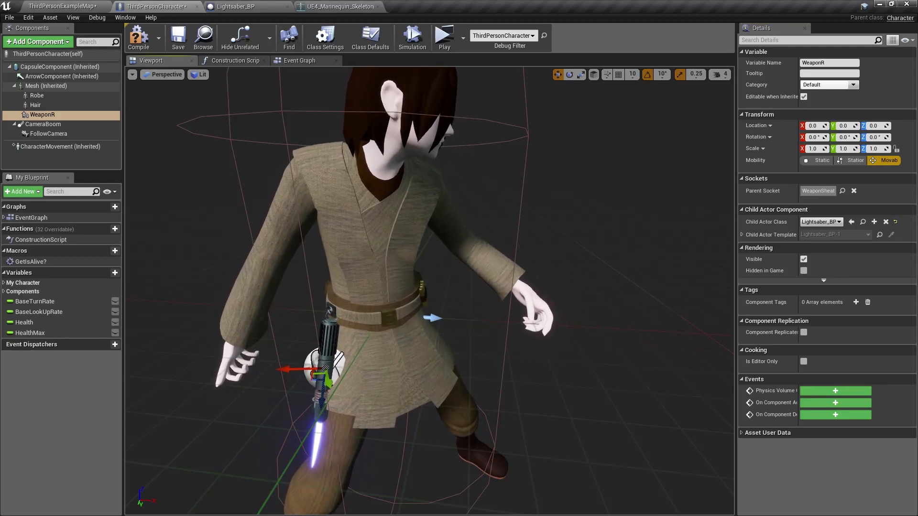
mouse_move(357, 343)
left_mouse_down()
mouse_move(358, 375)
mouse_move(359, 351)
left_mouse_up()
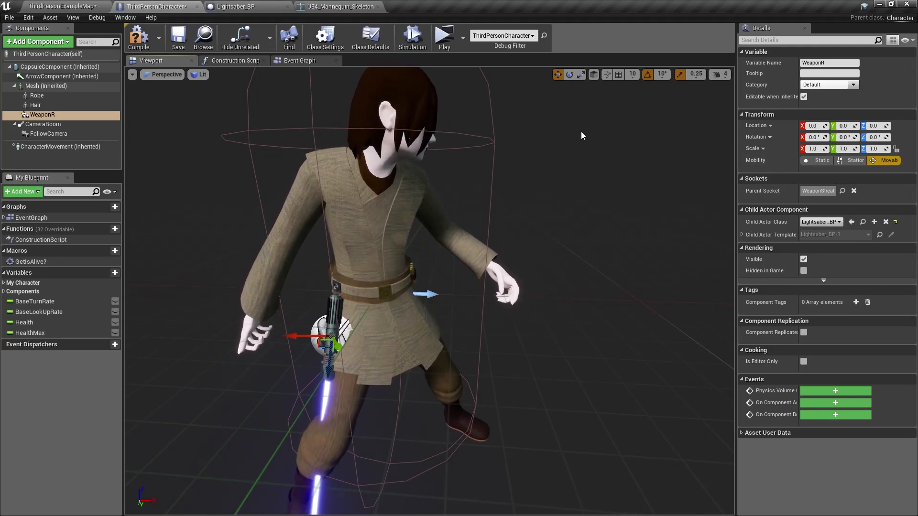
In Lightsaber_BP, set the Z scale of LightsaberBlade1 to 0.0 and check the bladeless hilt in the viewport.
left_click(228, 9)
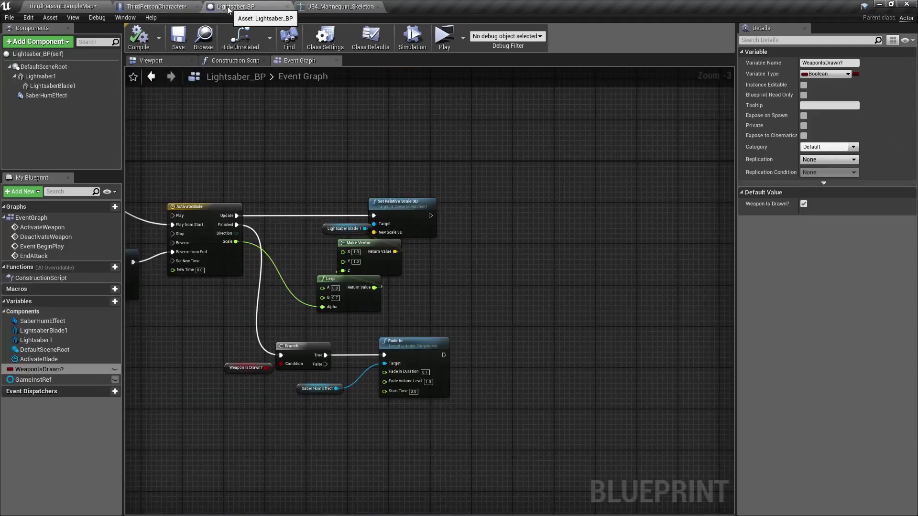
left_click(56, 88)
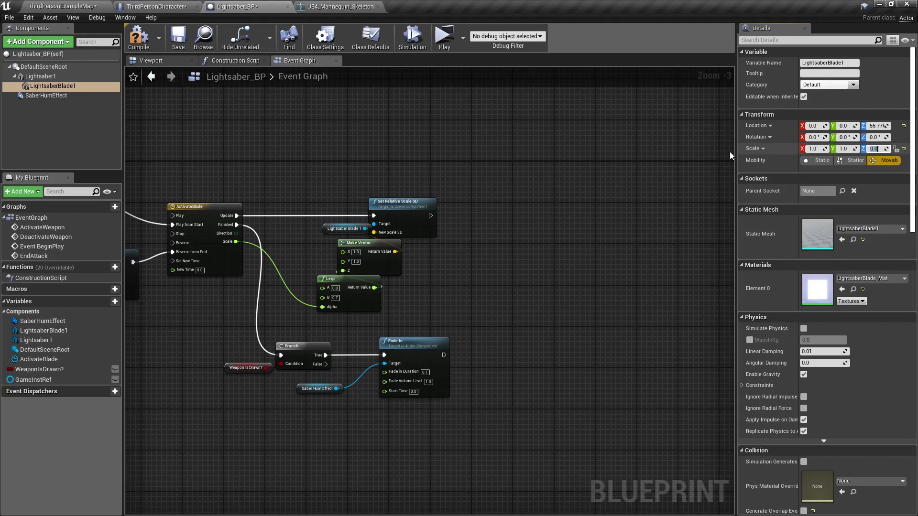
left_click(163, 60)
right_click_drag(516, 315, 510, 378)
mouse_move(426, 342)
right_mouse_down()
mouse_move(442, 316)
mouse_move(427, 342)
right_mouse_up()
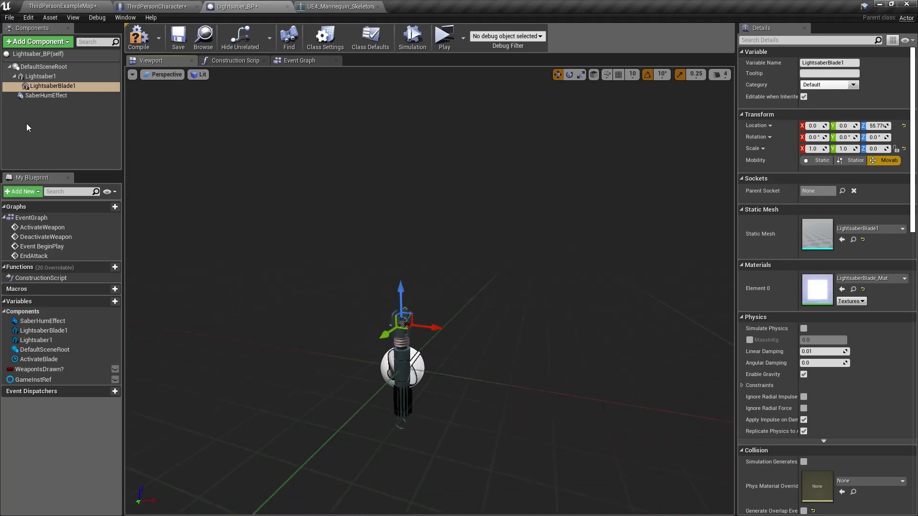
Turn off Auto Activate on the SaberHumEffect audio component.
left_click(46, 95)
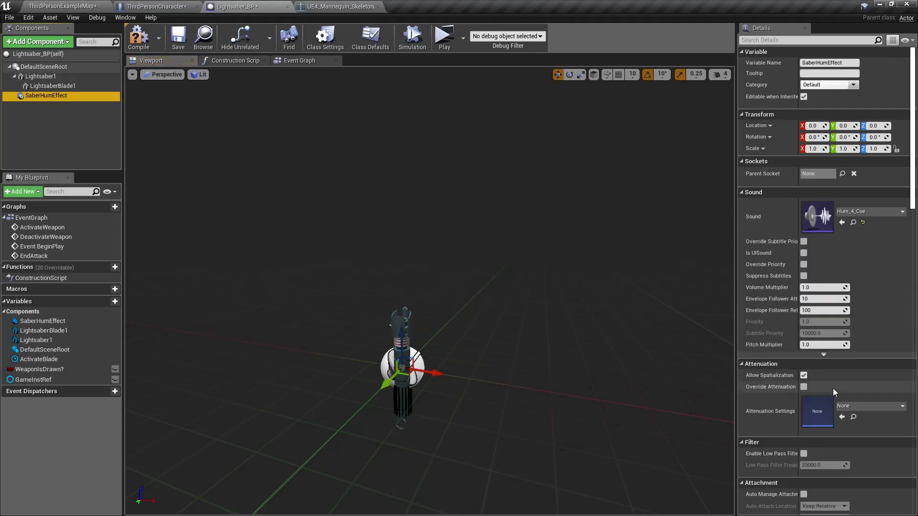
scroll(833, 319, "down", 10)
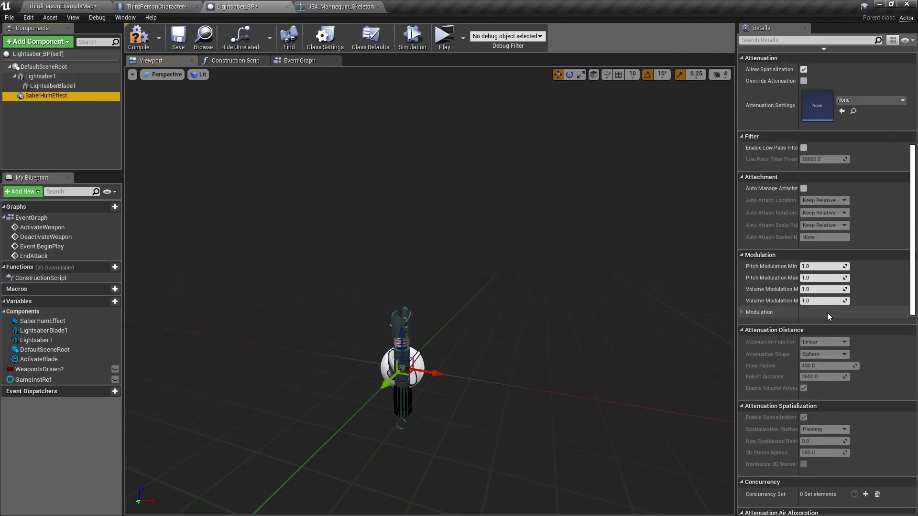
scroll(828, 314, "down", 18)
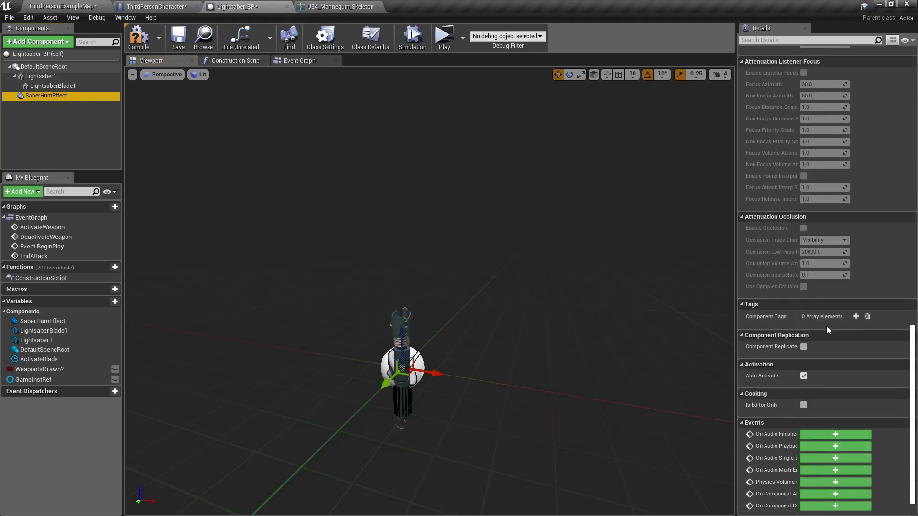
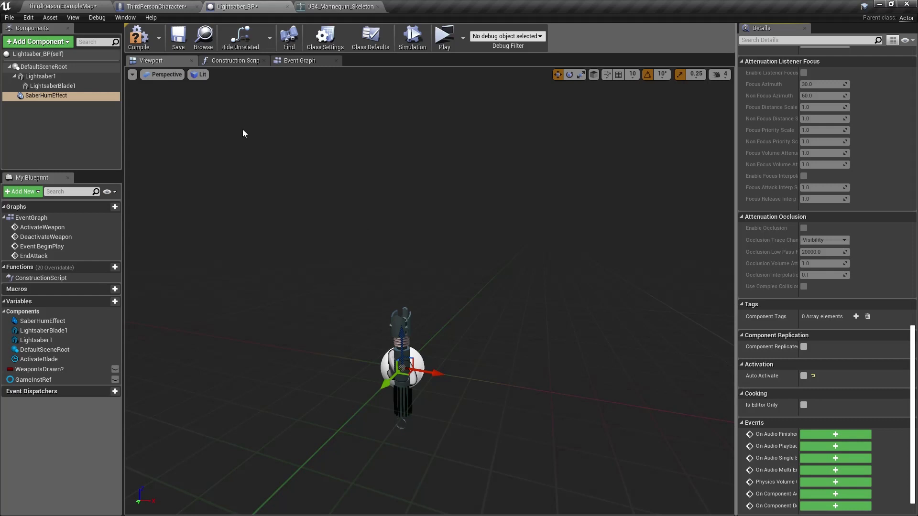
Compile Lightsaber_BP, save all assets, and check the sheathed lightsaber on the ThirdPersonCharacter.
left_click(139, 37)
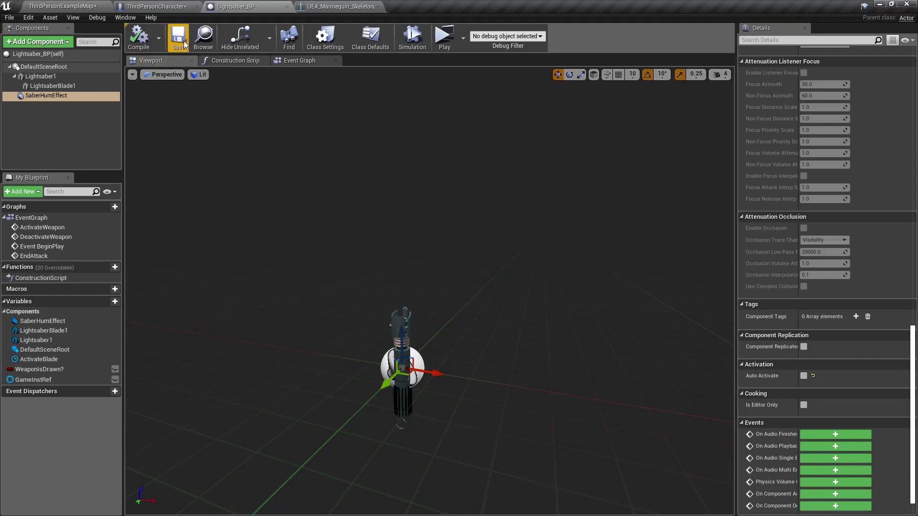
left_click(10, 19)
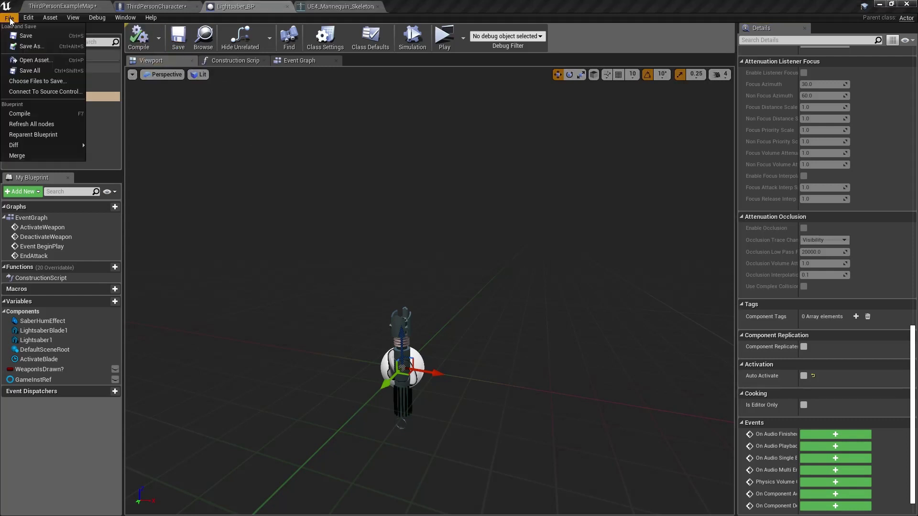
left_click(30, 71)
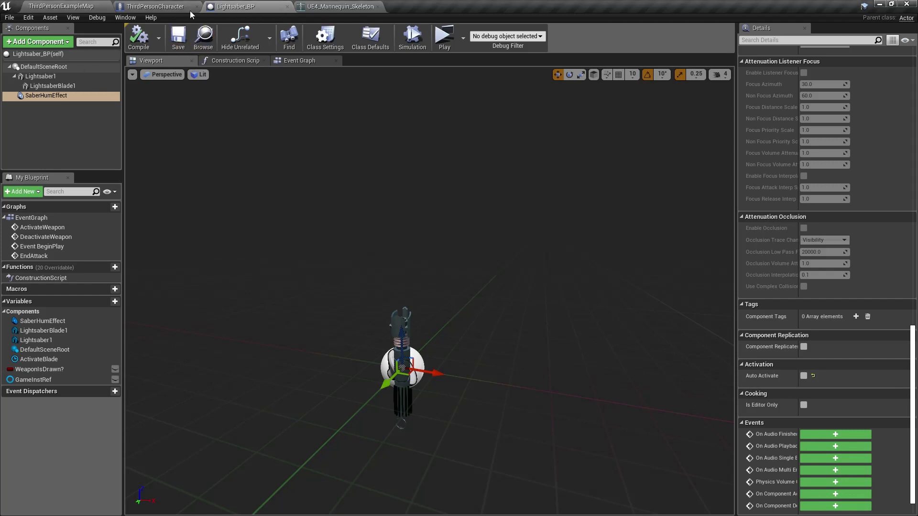
left_click(164, 10)
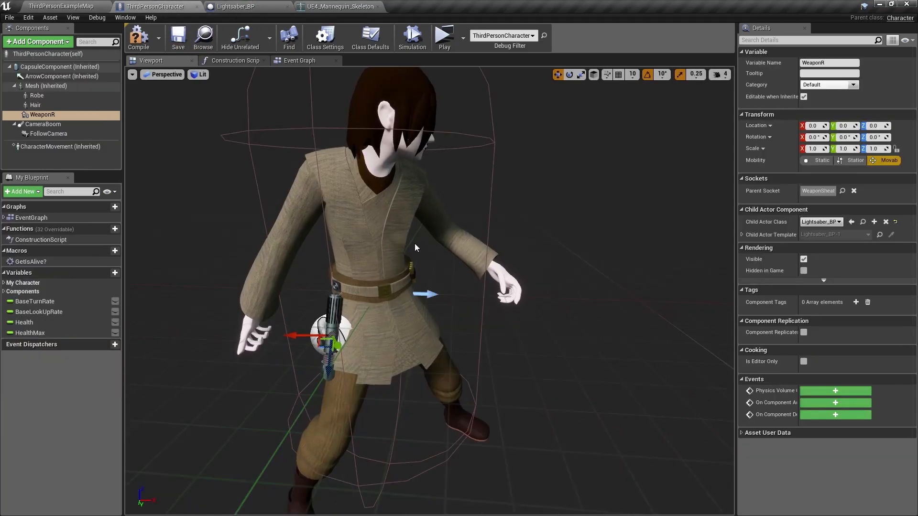
right_click_drag(414, 243, 337, 82)
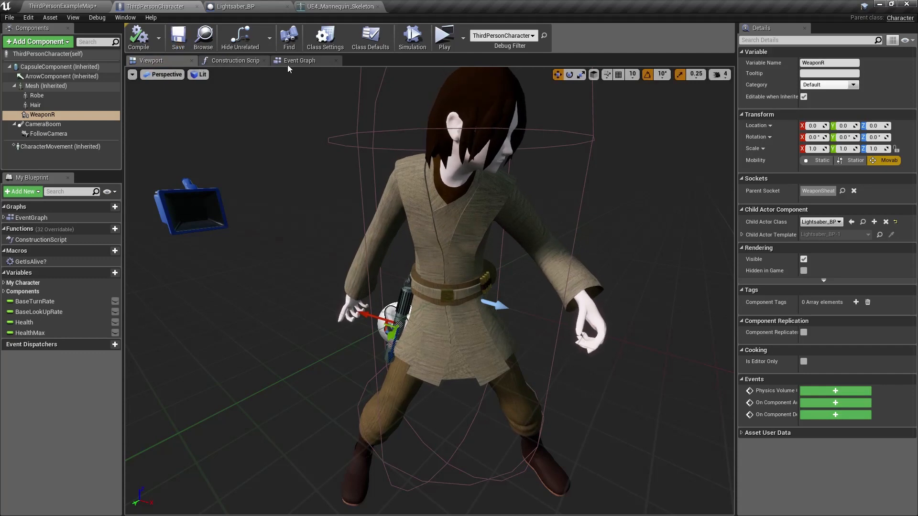
Copy the name WeaponSheathedSocket from the skeleton into the Socket Name of the AttachToComponent node in ThirdPersonCharacter's event graph.
left_click(314, 60)
right_click_drag(380, 196, 313, 180)
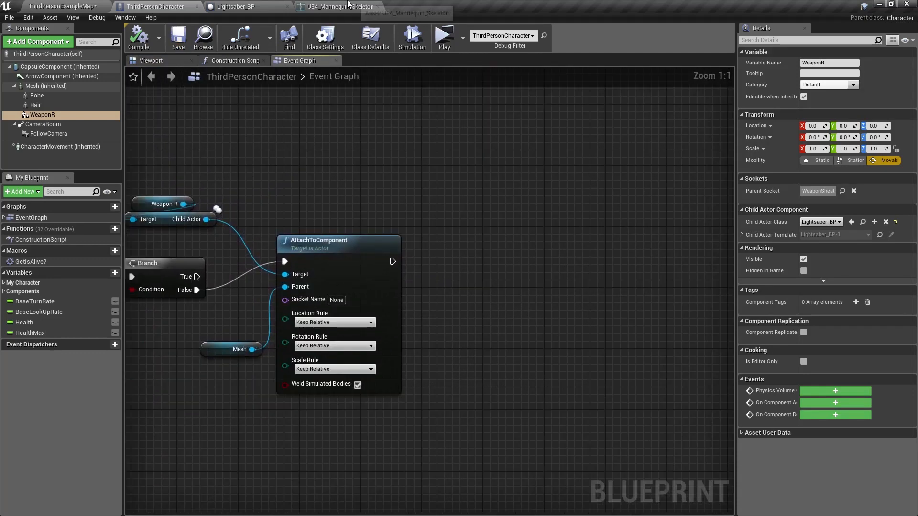
left_click(347, 6)
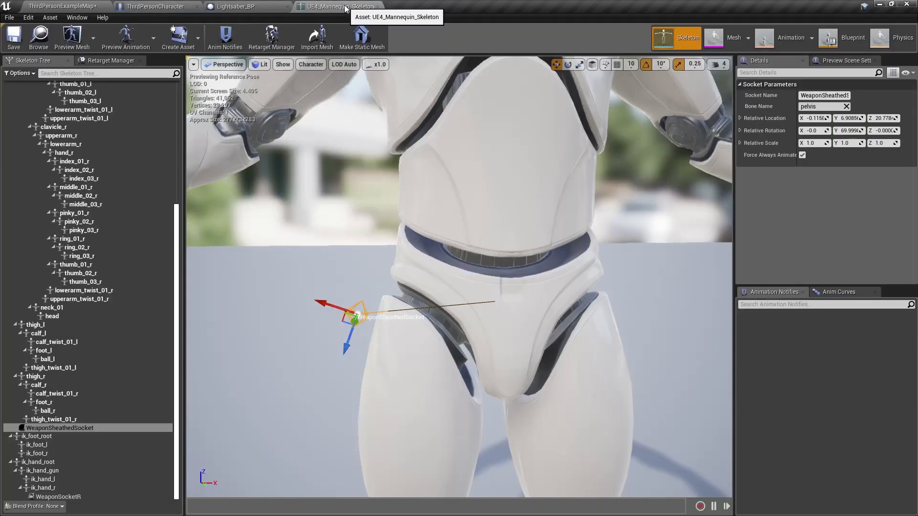
double_click(68, 427)
key("ctrl+c")
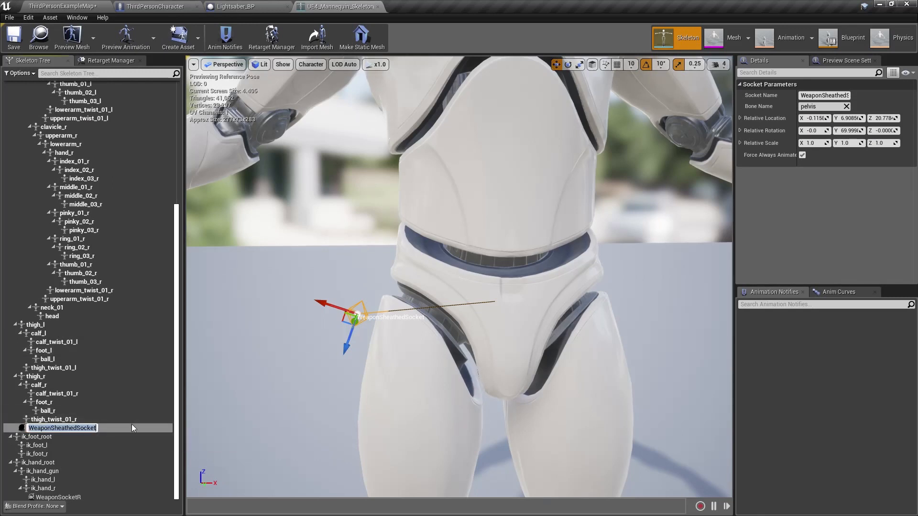
left_click(161, 9)
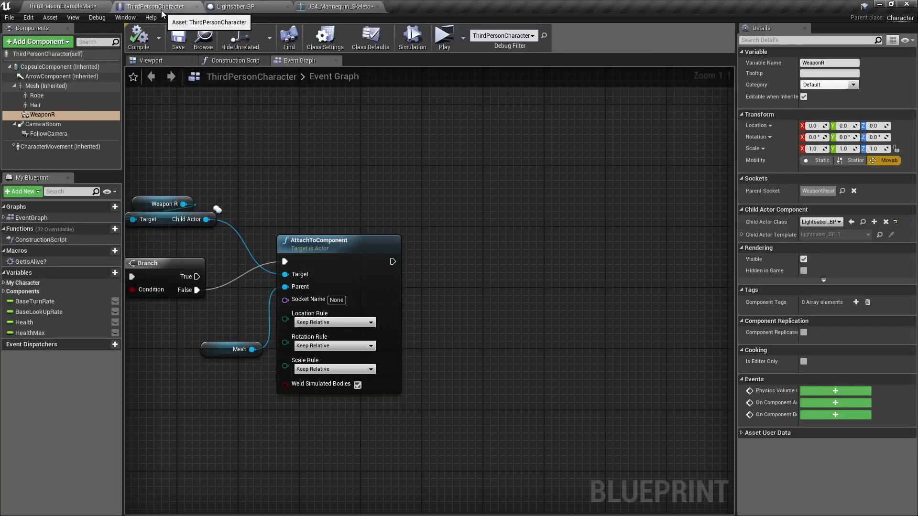
key("ctrl+v")
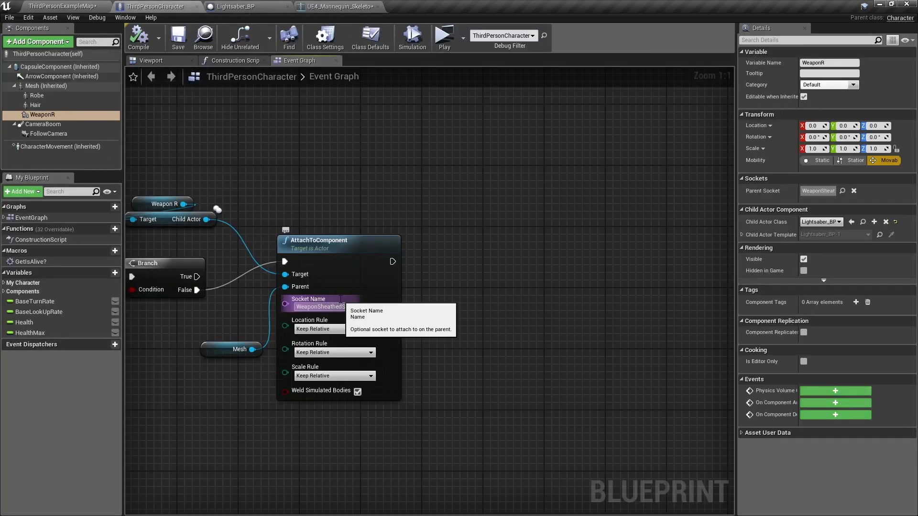
Set the AttachToComponent node's location, rotation and scale rules to Snap to Target.
right_click_drag(403, 319, 467, 296)
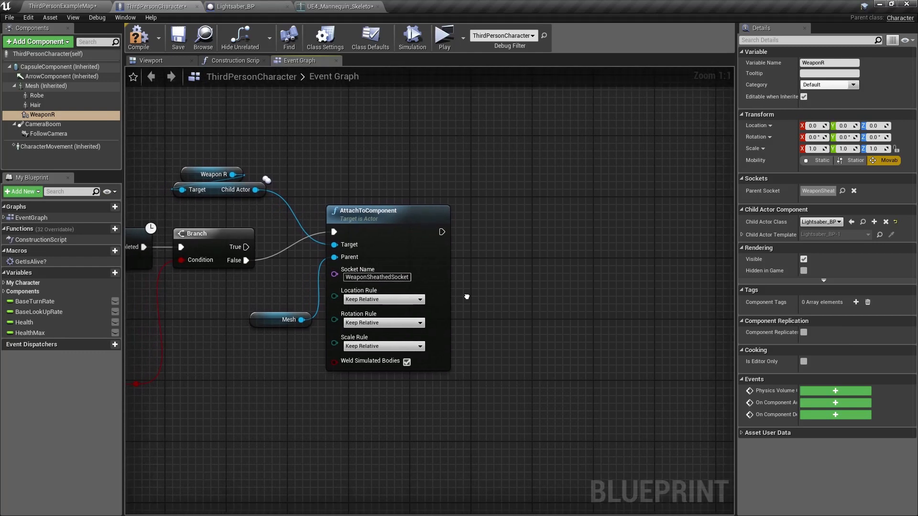
left_click(361, 301)
left_click(361, 320)
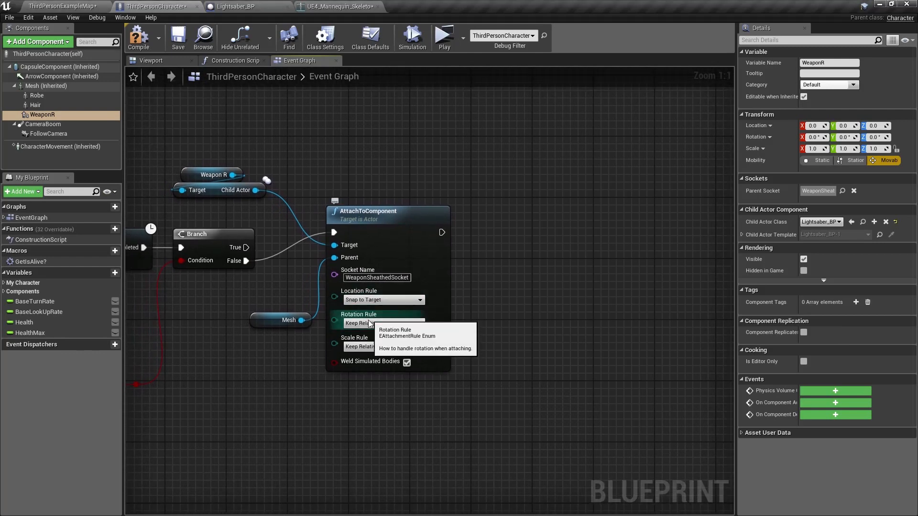
left_click(367, 324)
left_click(366, 344)
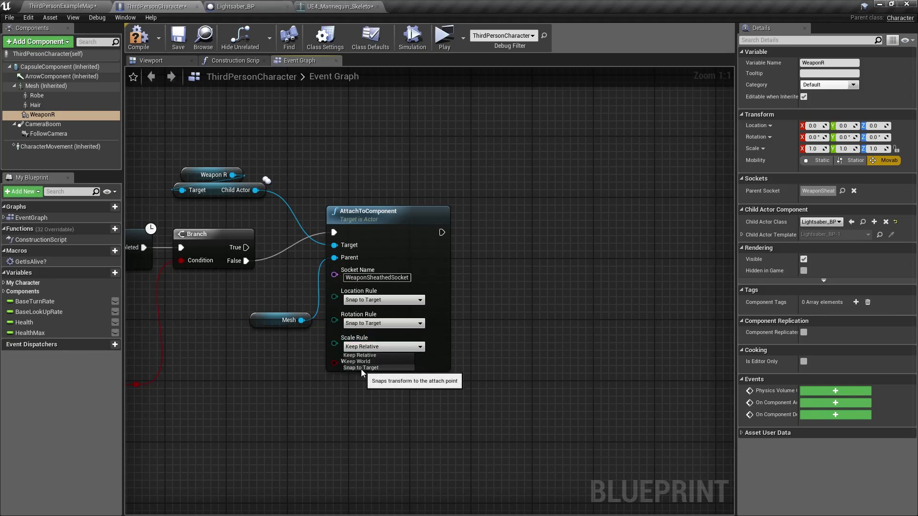
left_click(362, 368)
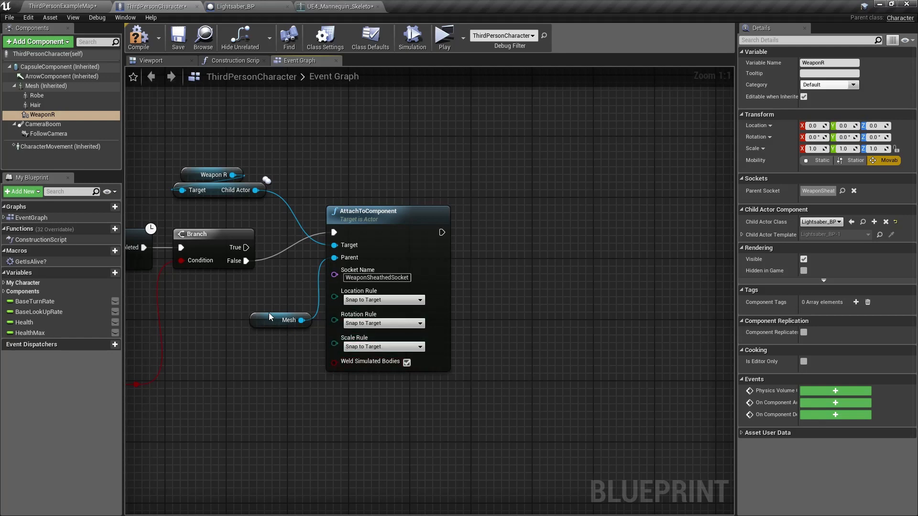
Stack the Weapon R, Child Actor and Mesh nodes beneath the Branch node and select all three.
left_click_drag(269, 317, 265, 294)
mouse_move(258, 343)
right_mouse_down()
mouse_move(280, 325)
mouse_move(274, 296)
mouse_move(264, 328)
right_mouse_up()
left_click_drag(247, 198, 222, 265)
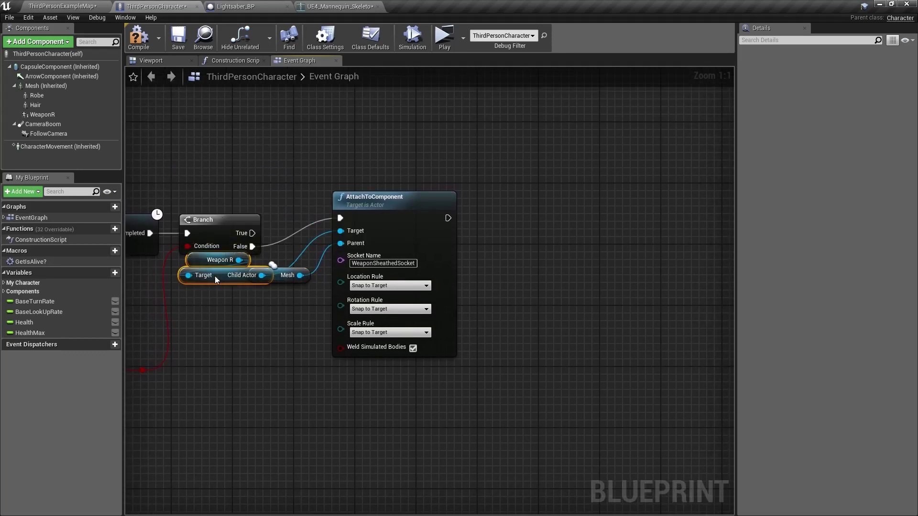
left_click_drag(283, 274, 238, 297)
right_click_drag(259, 312, 316, 264)
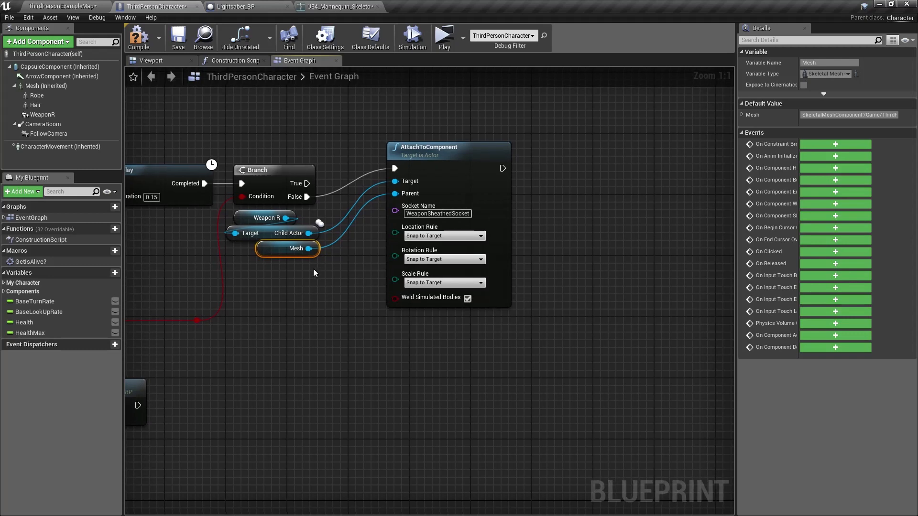
left_click_drag(259, 228, 251, 216)
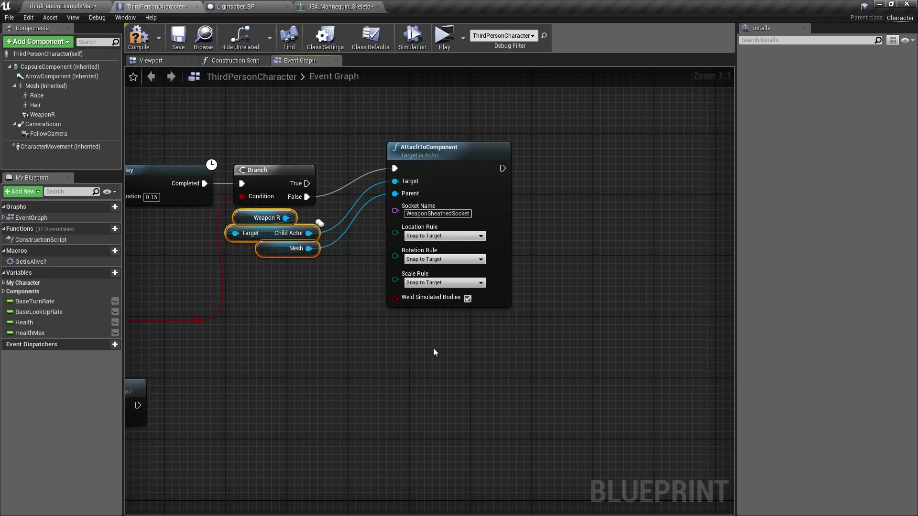
Move Activate Weapon further along and place a copy of the AttachToComponent node with its Weapon R, Child Actor and Mesh inputs after the lower Play Montage.
left_click_drag(434, 349, 264, 218)
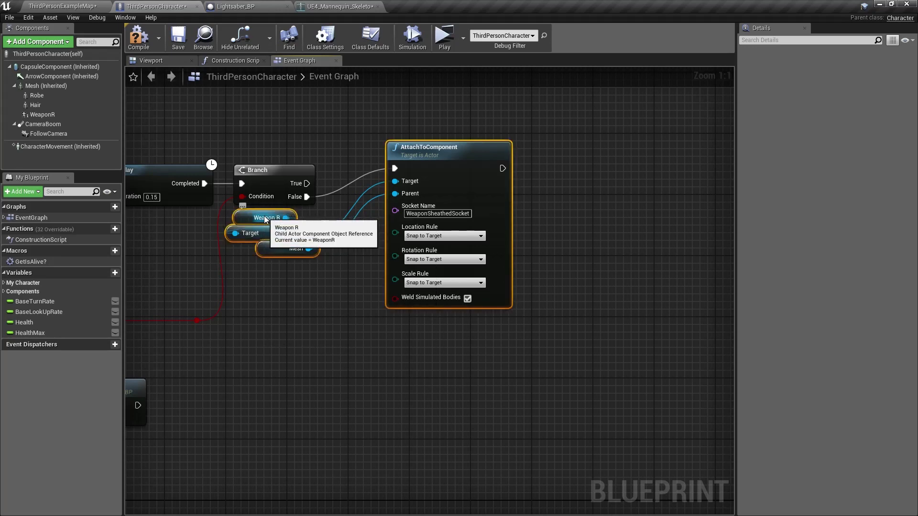
right_click_drag(305, 311, 429, 204)
scroll(317, 291, "down", 2)
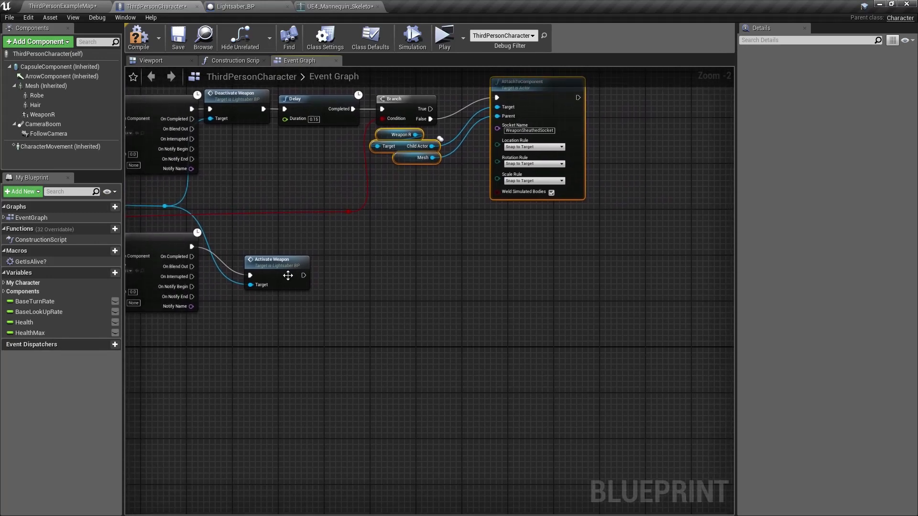
left_click_drag(296, 282, 538, 308)
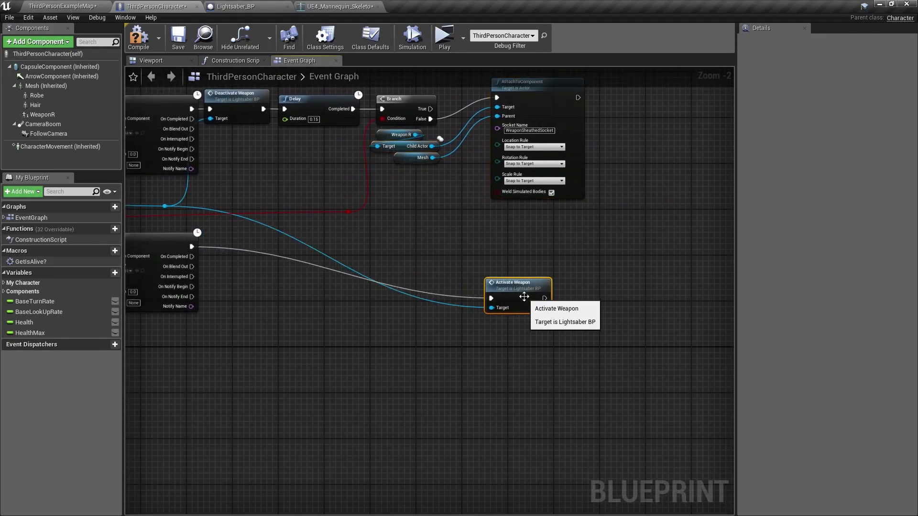
right_click_drag(291, 259, 343, 316)
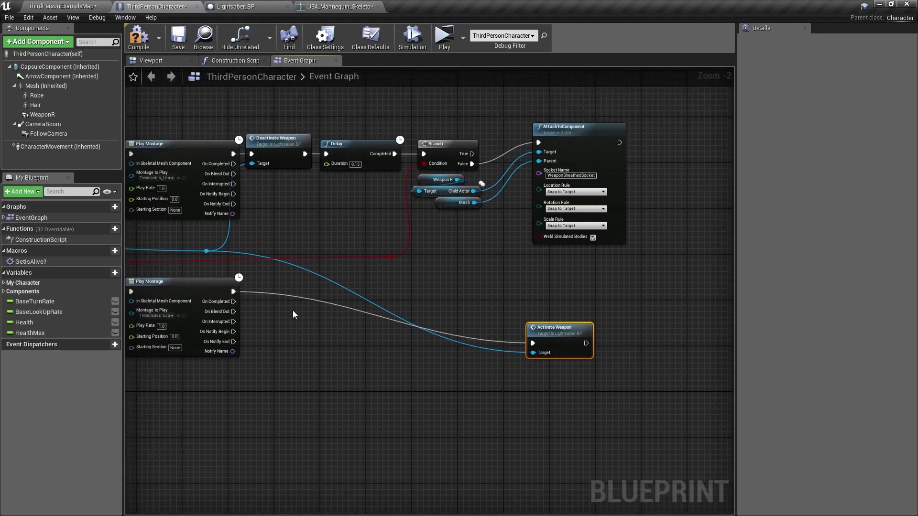
key("ctrl+v")
left_click_drag(424, 288, 325, 326)
scroll(413, 294, "up", 1)
scroll(413, 295, "up", 1)
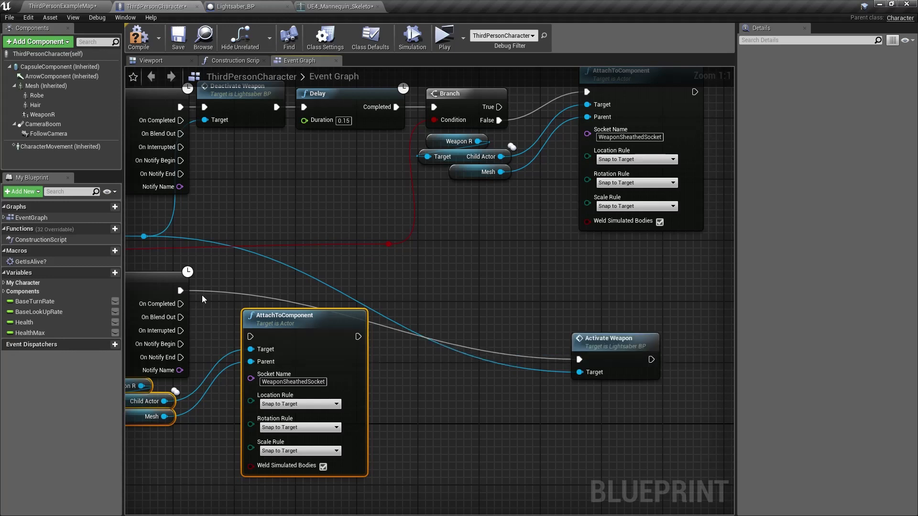
left_click_drag(250, 338, 295, 369)
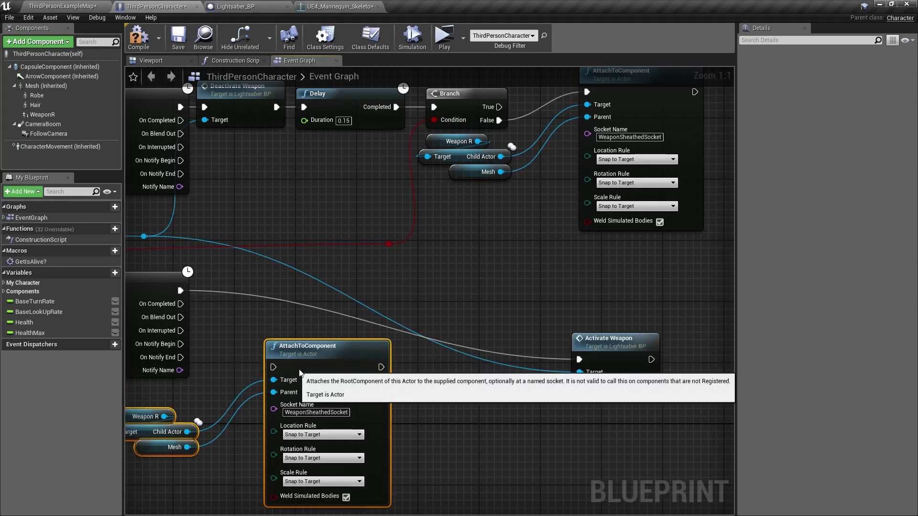
Set the copied AttachToComponent node's Socket Name to WeaponSocketR and check it against the mannequin skeleton's sockets.
right_click_drag(232, 333, 260, 294)
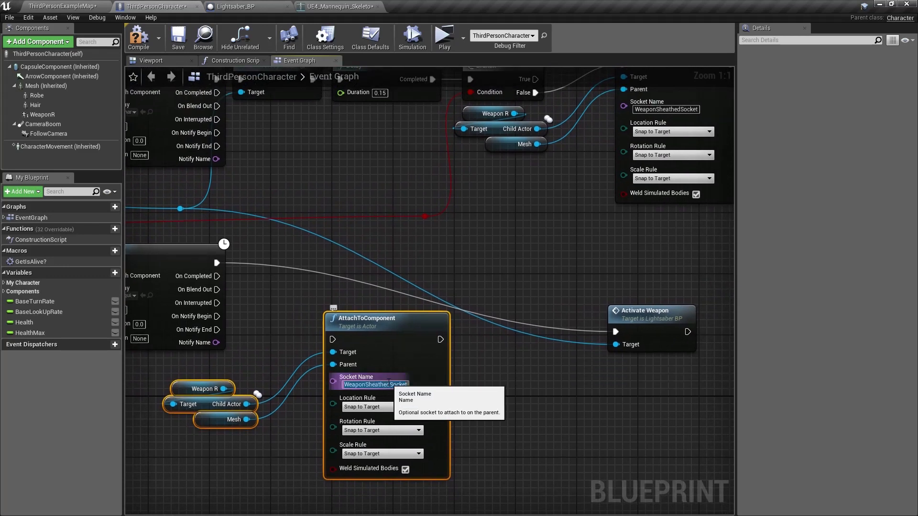
type("WeaponS")
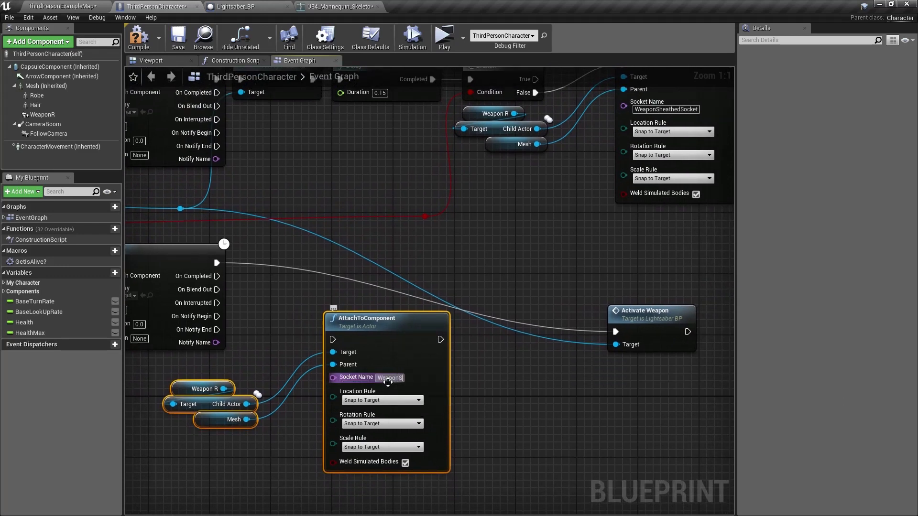
type("ocketR")
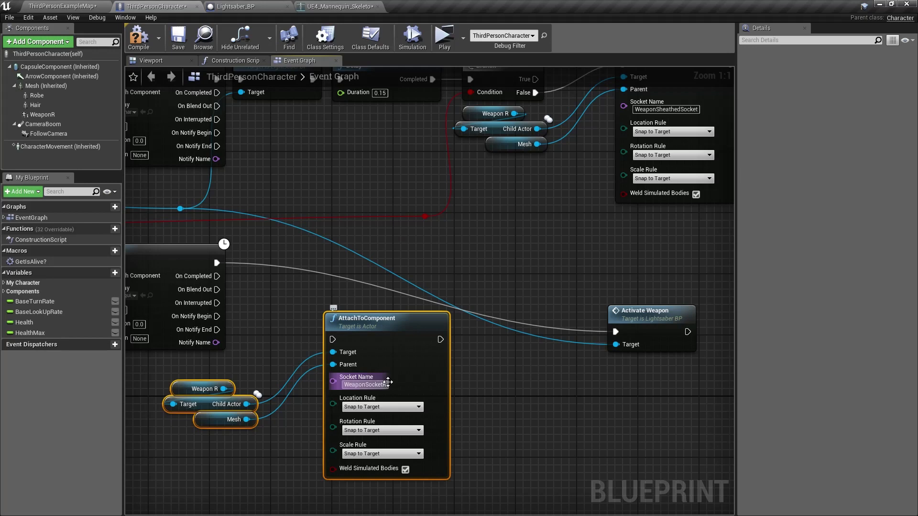
left_click(57, 114)
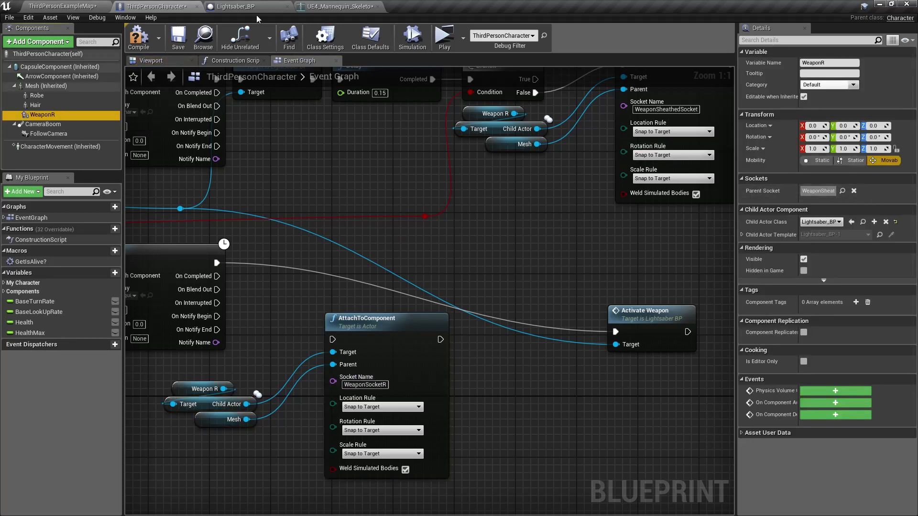
left_click(337, 6)
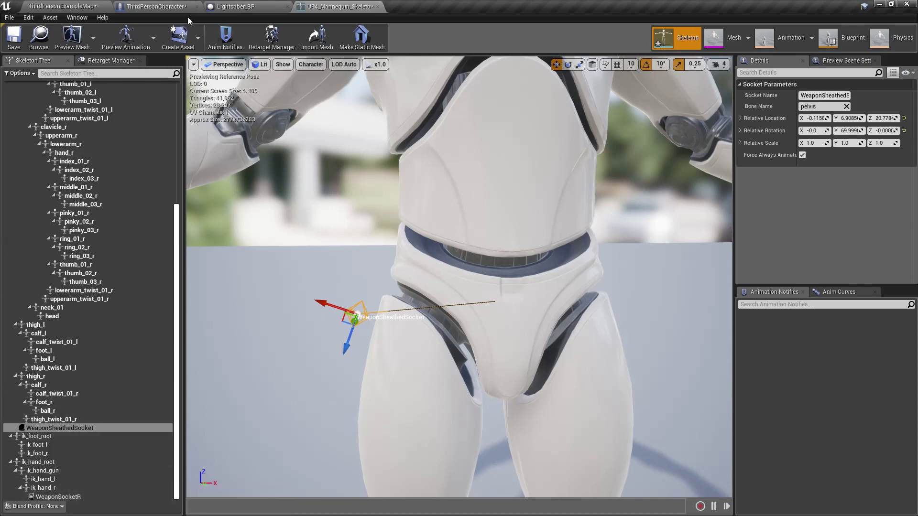
left_click(168, 6)
Add a 0.15-second Delay after the lower Play Montage and connect its Completed output to the copied AttachToComponent node.
right_click_drag(326, 308, 370, 270)
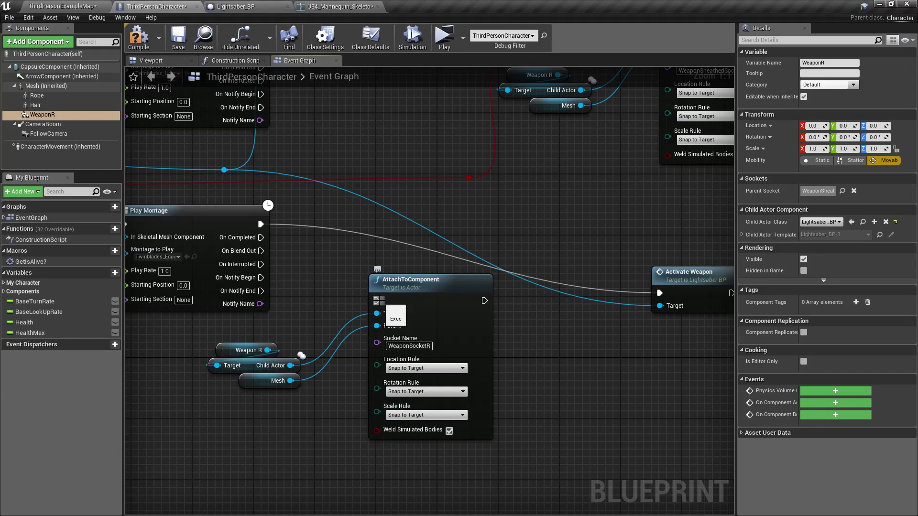
left_click_drag(260, 224, 300, 228)
type("delay")
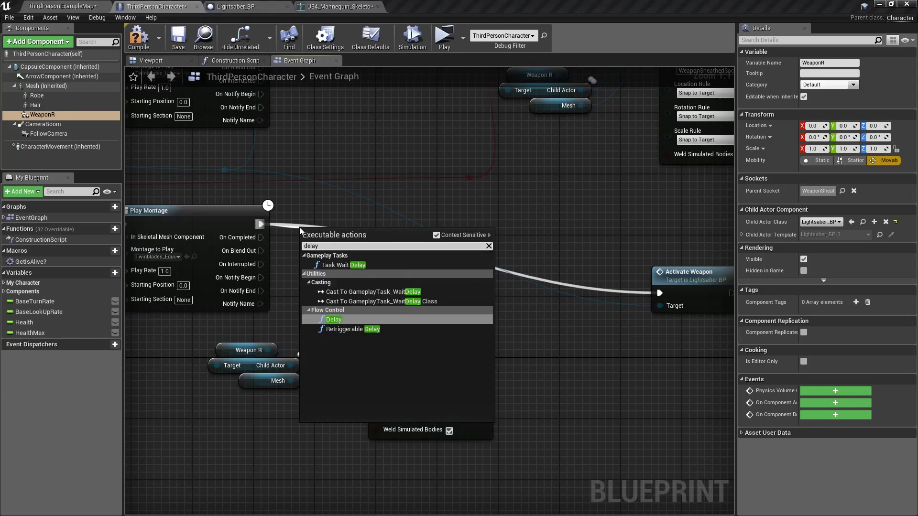
key("Return")
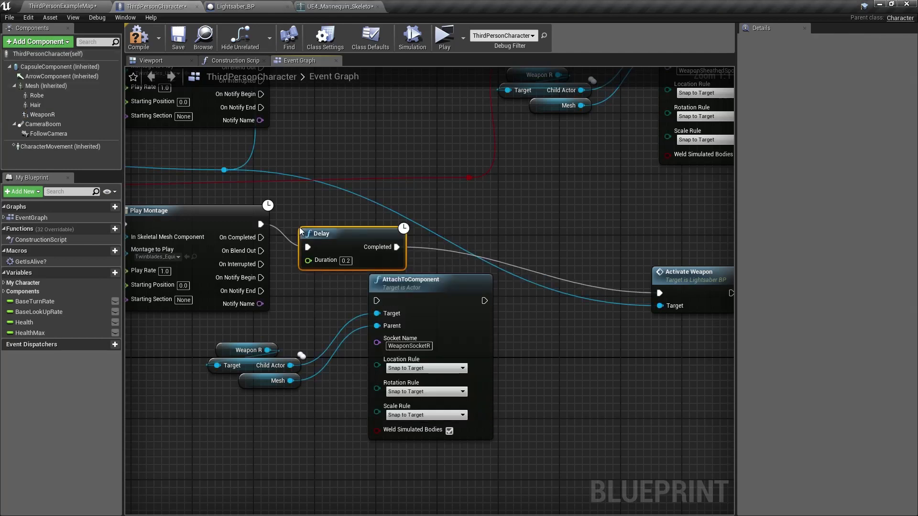
left_click(345, 261)
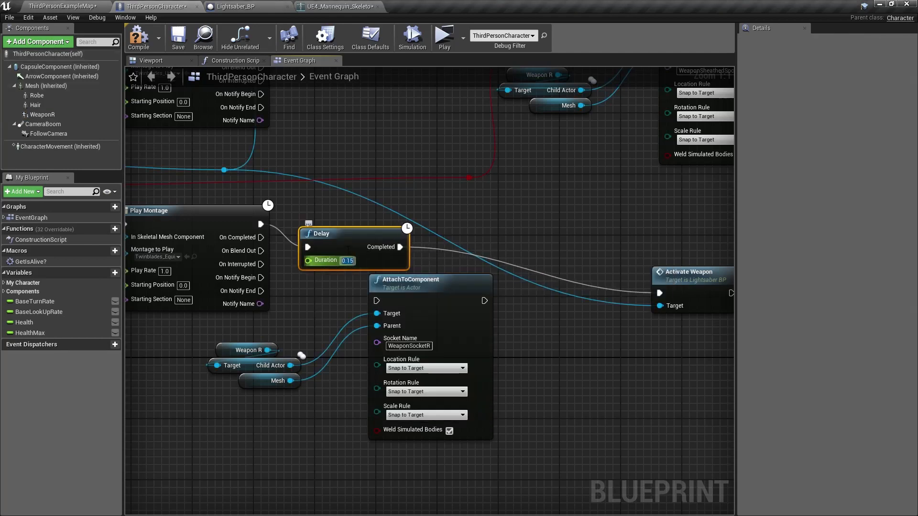
left_click_drag(339, 238, 316, 215)
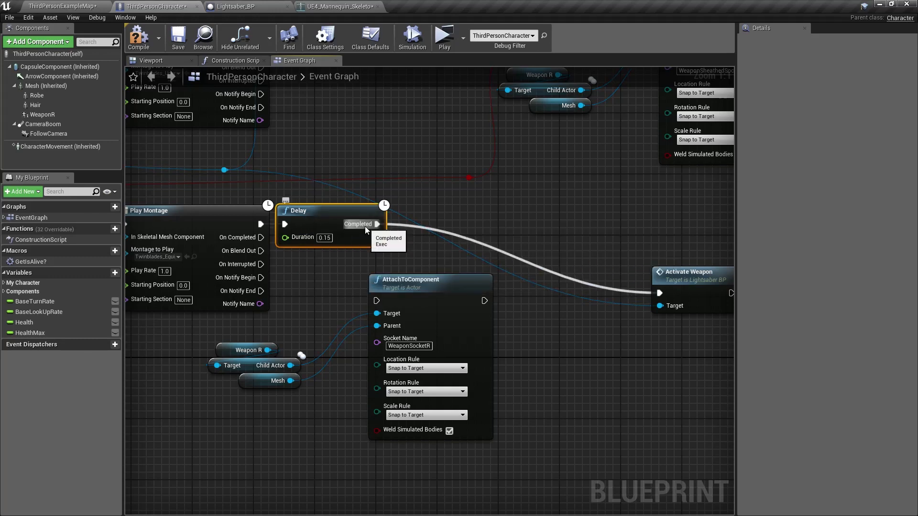
left_click_drag(365, 226, 377, 303)
Copy the Cast To Lightsaber_BP node with its Weapon R and Child Actor inputs and place the copy beneath Activate Weapon.
right_click_drag(470, 254, 339, 223)
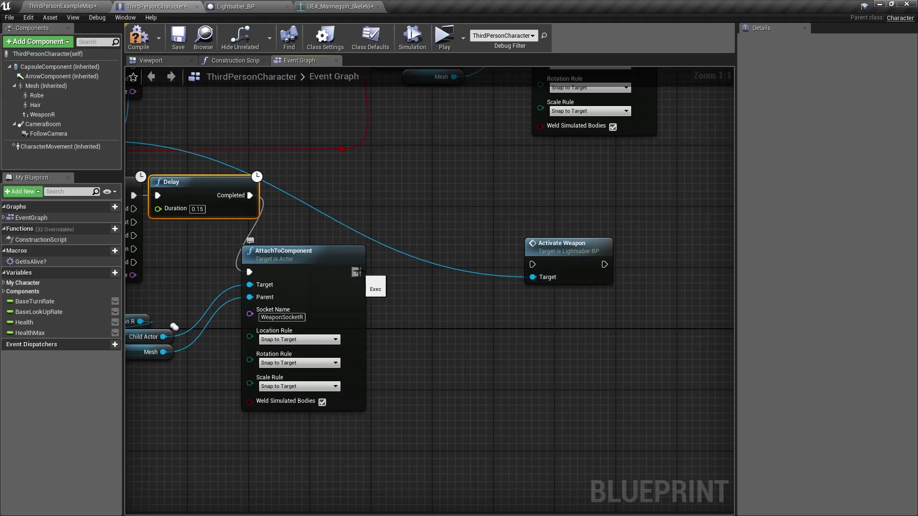
scroll(356, 272, "down", 3)
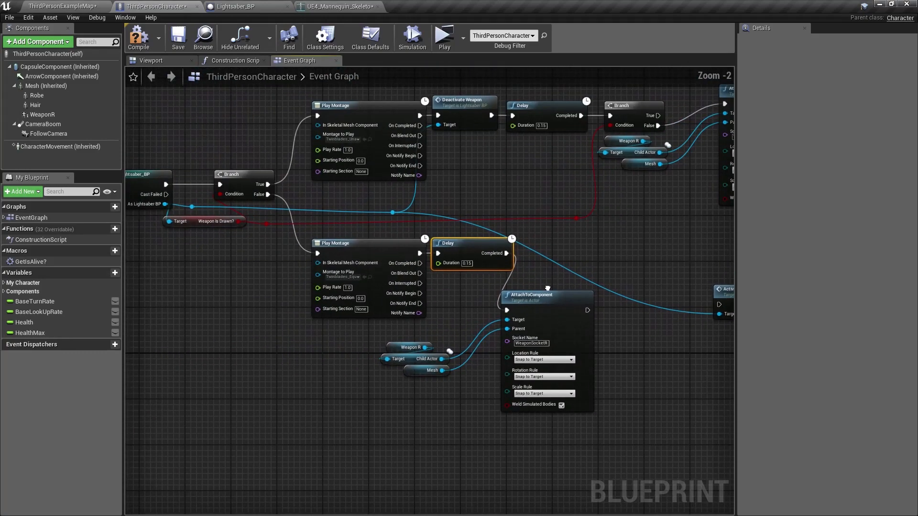
scroll(330, 287, "up", 4)
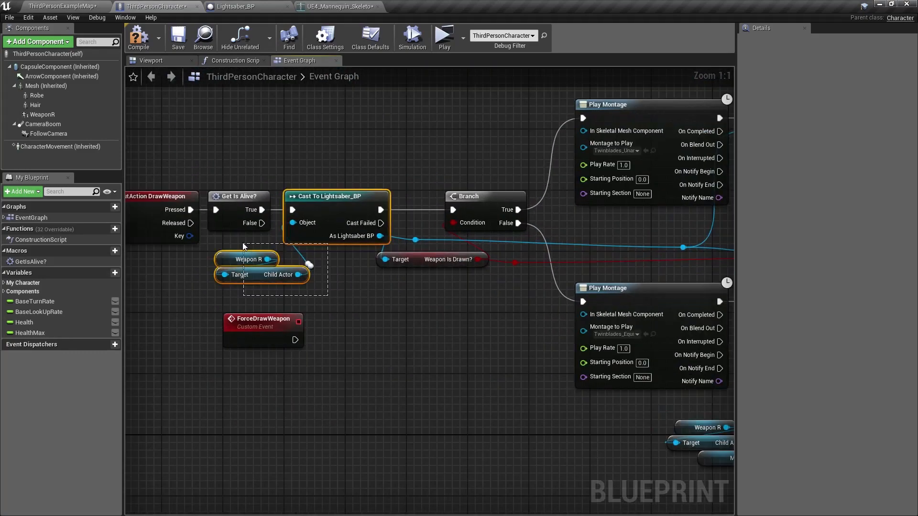
left_click_drag(243, 244, 242, 243)
right_click_drag(454, 331, 0, 298)
right_click_drag(405, 266, 342, 240)
key("ctrl+v")
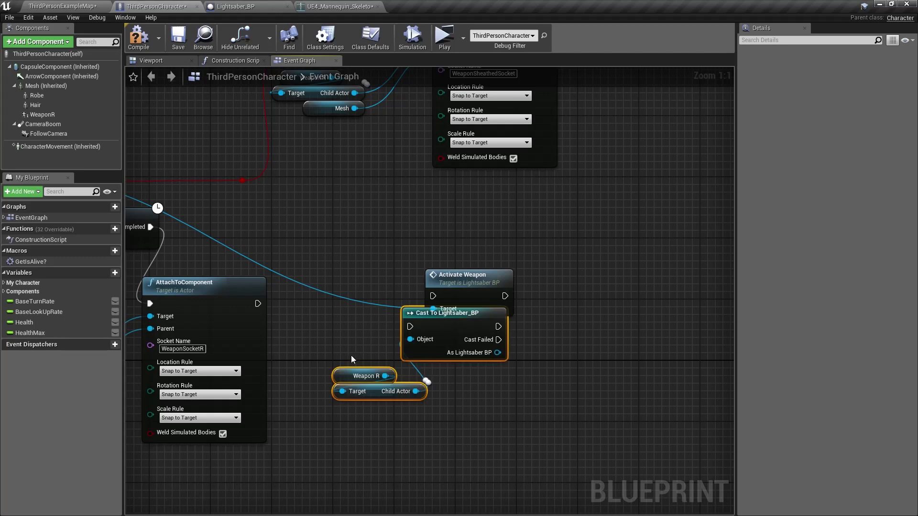
left_click_drag(423, 374, 414, 374)
Convert the pasted Cast To Lightsaber_BP node to a pure cast and group it with its Weapon R and Child Actor nodes.
left_click(412, 365)
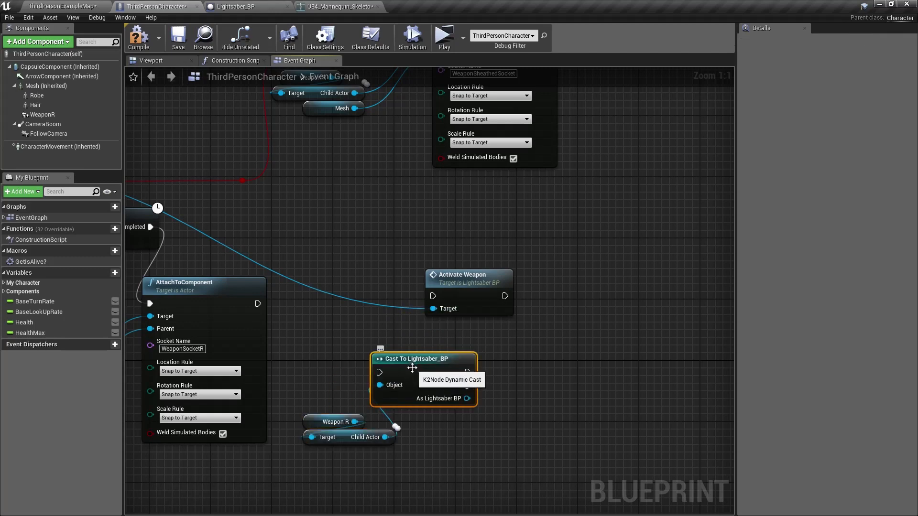
right_click(412, 367)
left_click(444, 339)
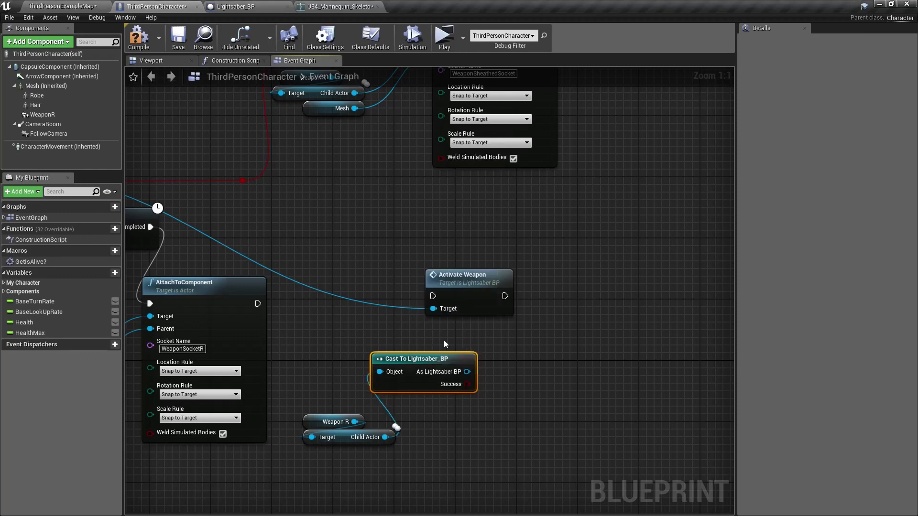
left_click_drag(410, 362, 404, 397)
left_click_drag(403, 464, 332, 414)
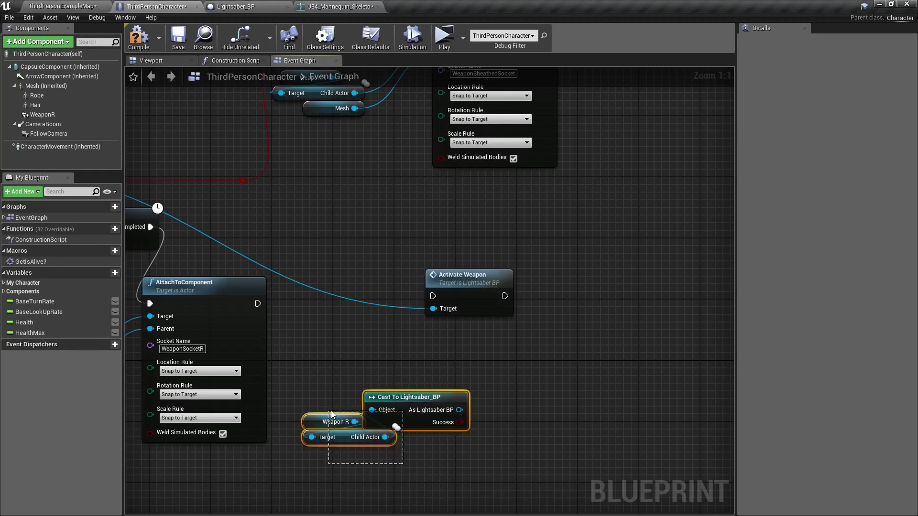
Move the pure cast group closer to Activate Weapon, link As Lightsaber BP to its Target, and execute Activate Weapon after AttachToComponent.
left_click_drag(423, 397, 446, 310)
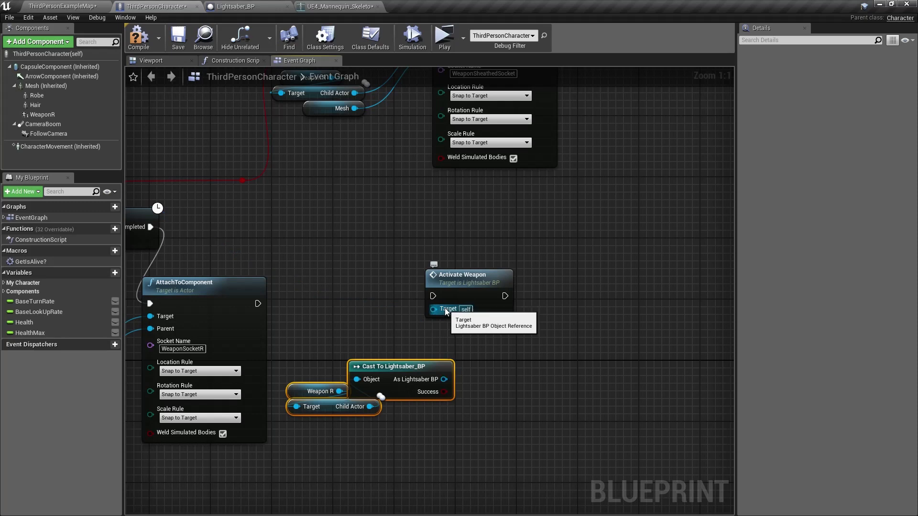
left_click_drag(444, 379, 256, 304)
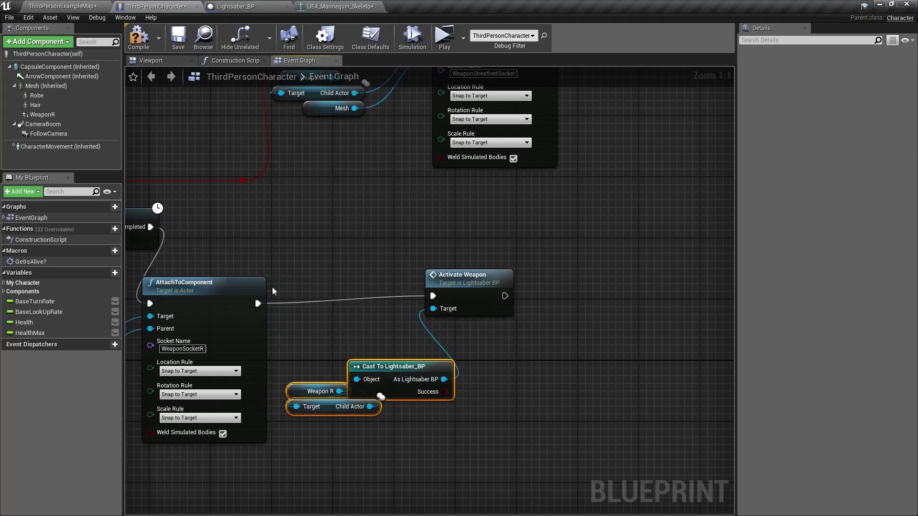
scroll(272, 283, "down", 2)
right_click_drag(345, 283, 474, 340)
scroll(424, 299, "down", 1)
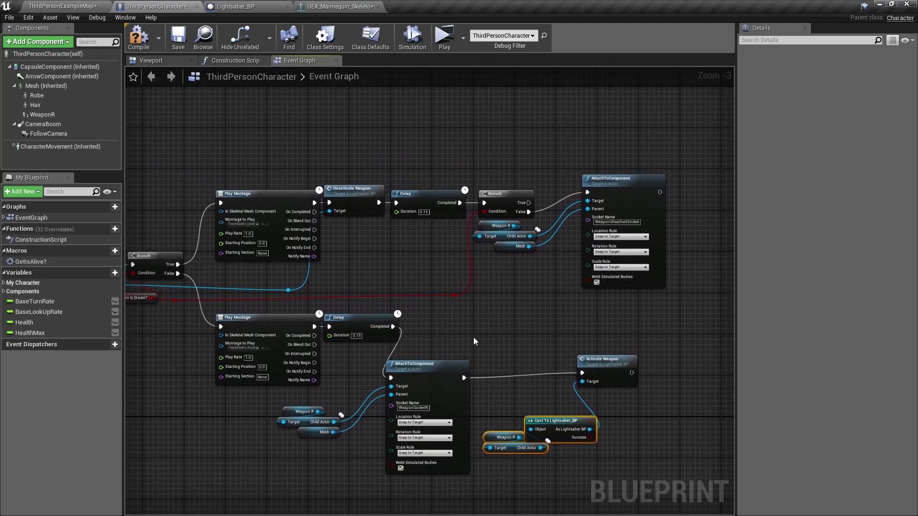
Compile the ThirdPersonCharacter blueprint, save all assets, and briefly play-test the game.
left_click(139, 37)
left_click(178, 38)
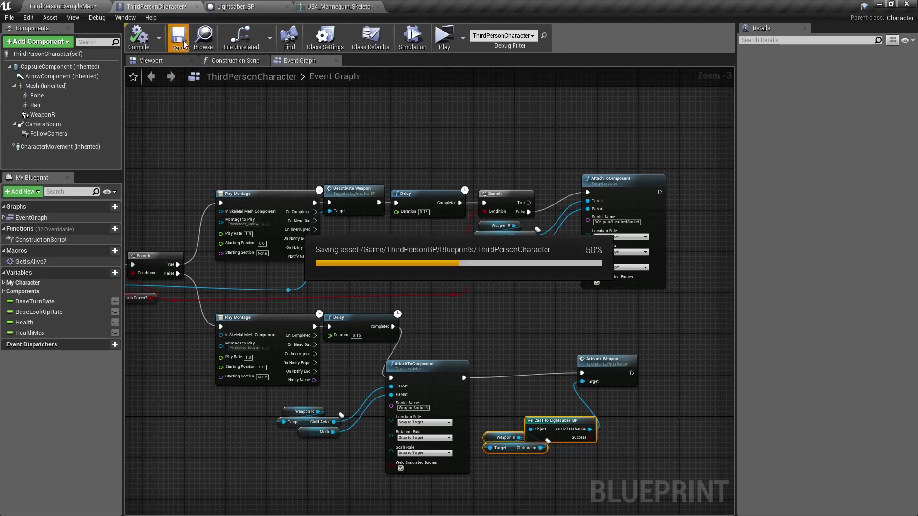
left_click(9, 18)
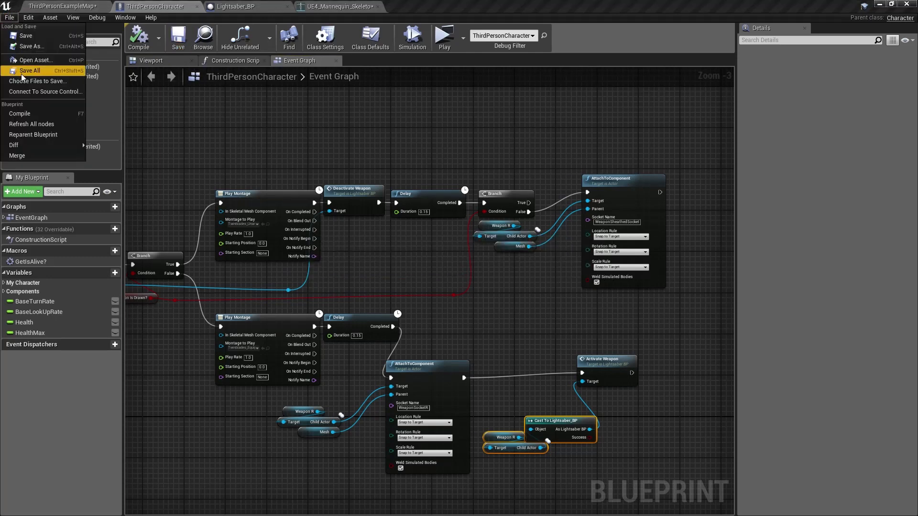
left_click(23, 75)
left_click(444, 37)
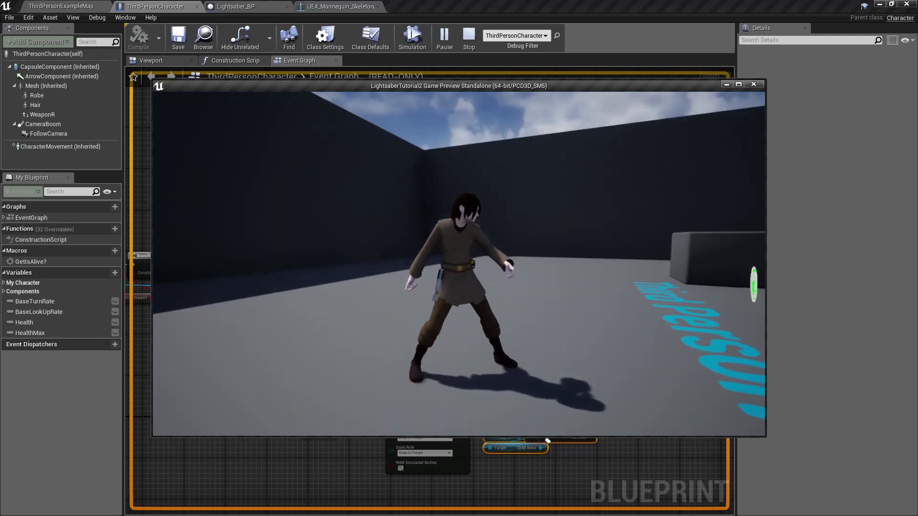
key("Escape")
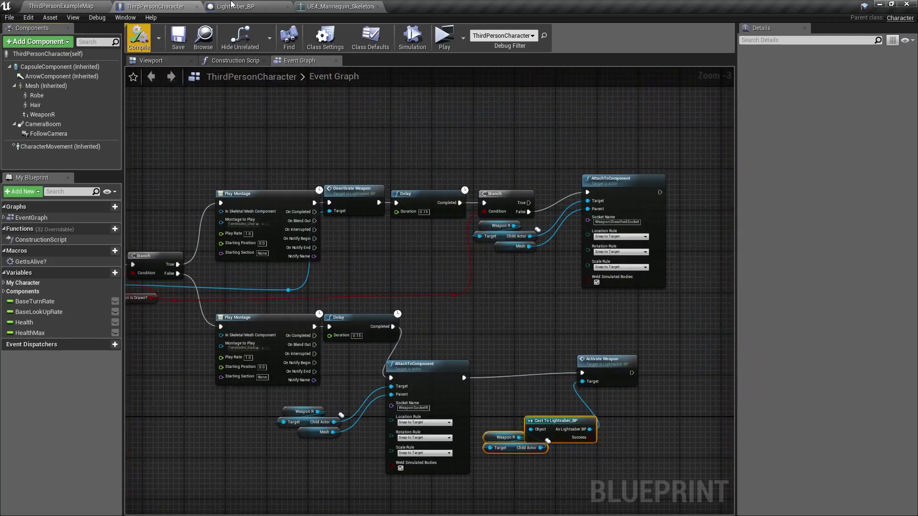
Turn off the default value of the WeaponIsDrawn? variable in Lightsaber_BP, compile and save.
left_click(239, 7)
left_click(53, 368)
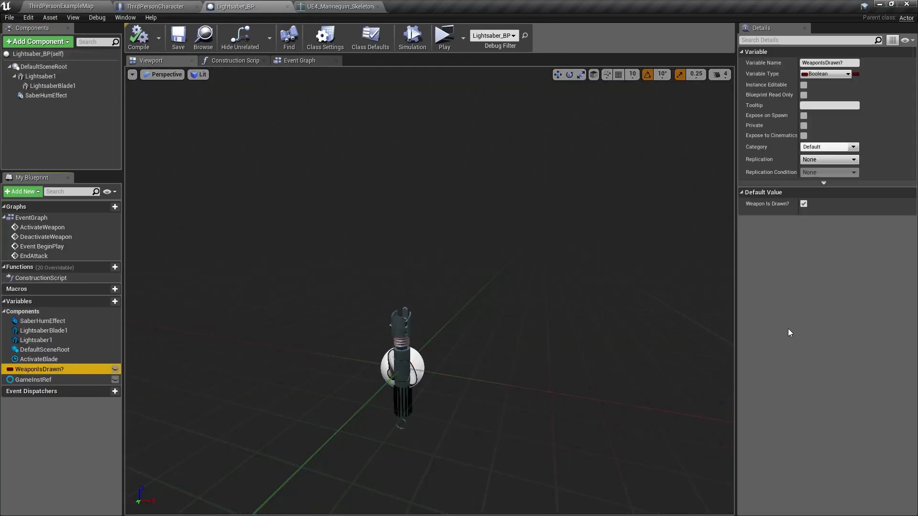
left_click(804, 204)
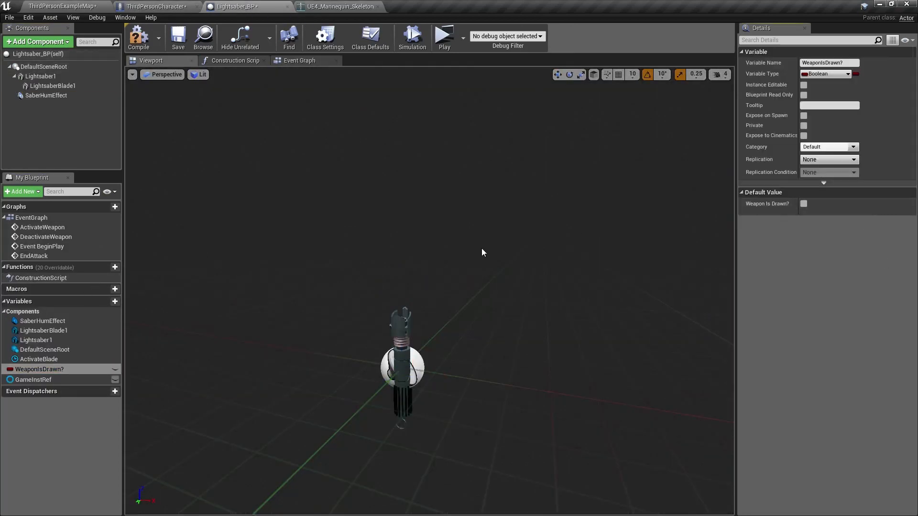
left_click(181, 43)
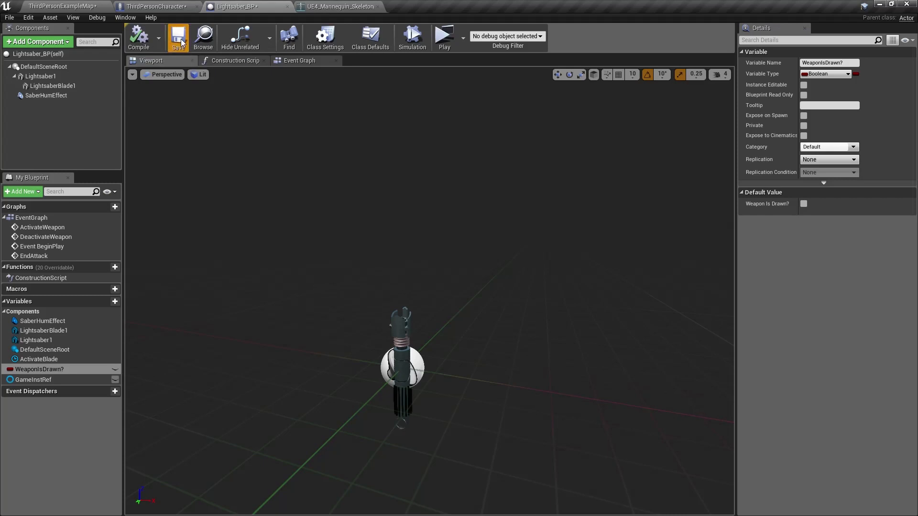
Play-test the game in a maximized preview window and draw the lightsaber.
left_click(446, 44)
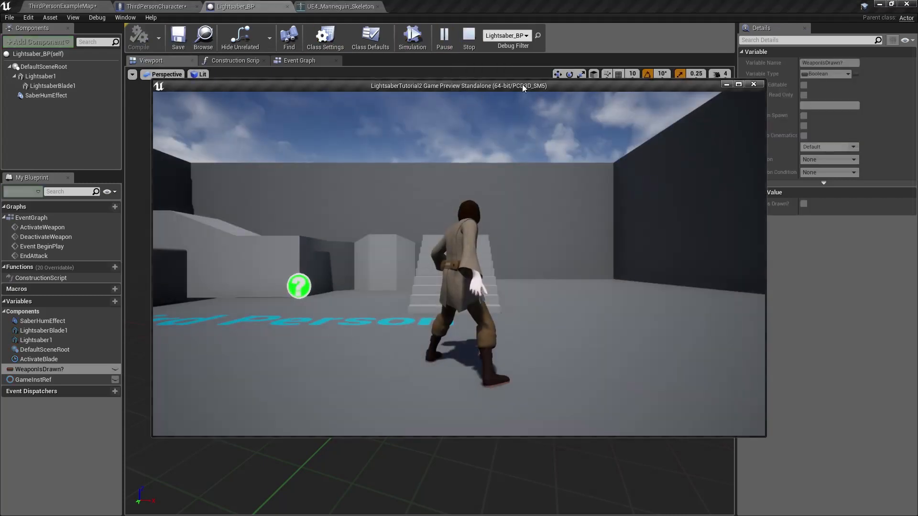
left_click(738, 85)
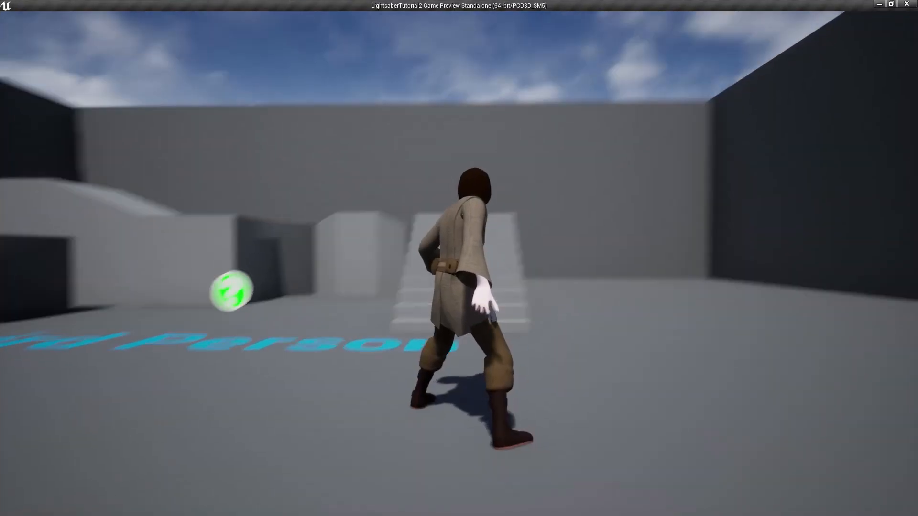
key("e")
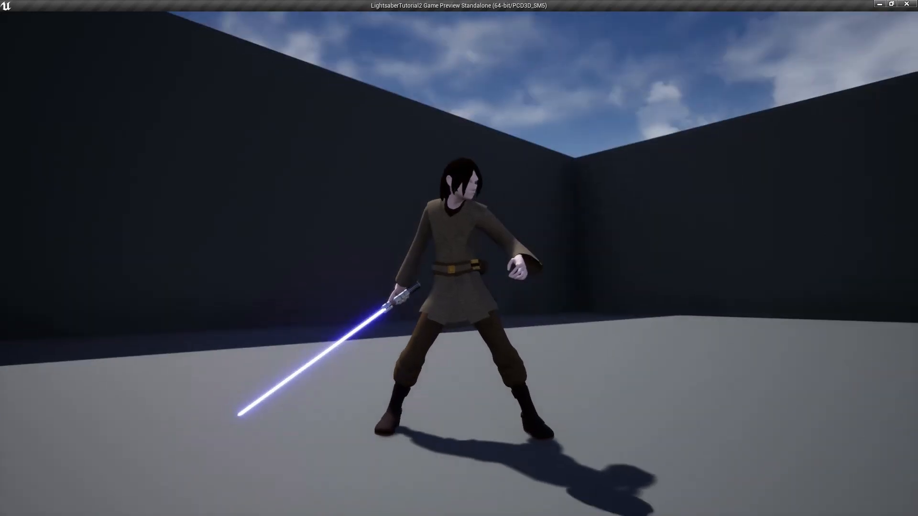
Playtest drawing and sheathing the lightsaber while the character stands still and runs around the arena.
key("e")
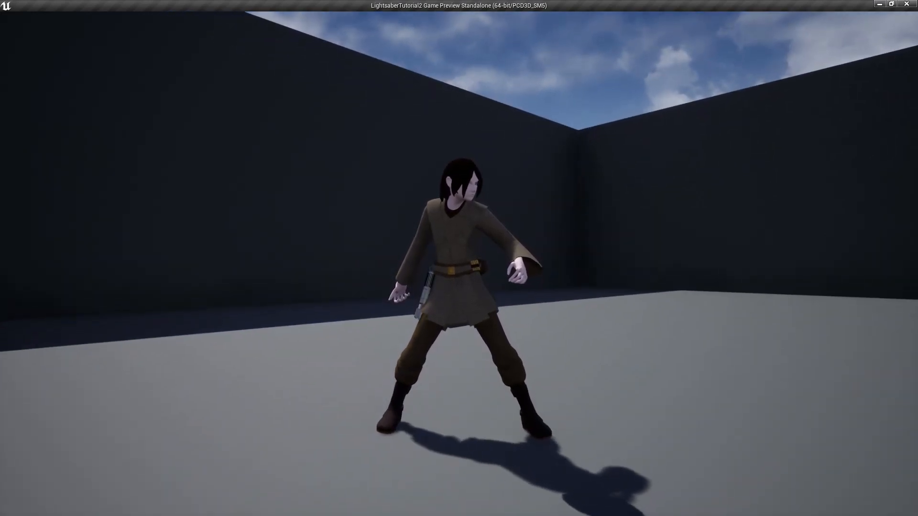
key("e")
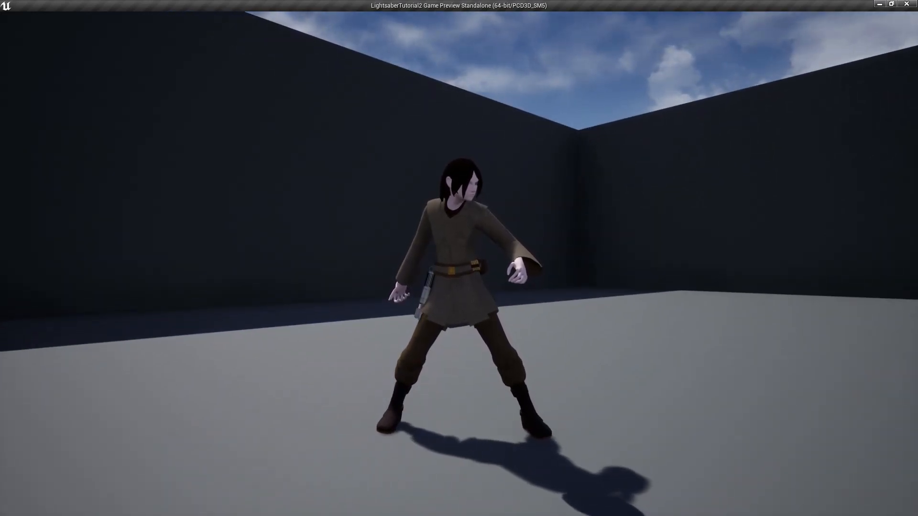
key("e")
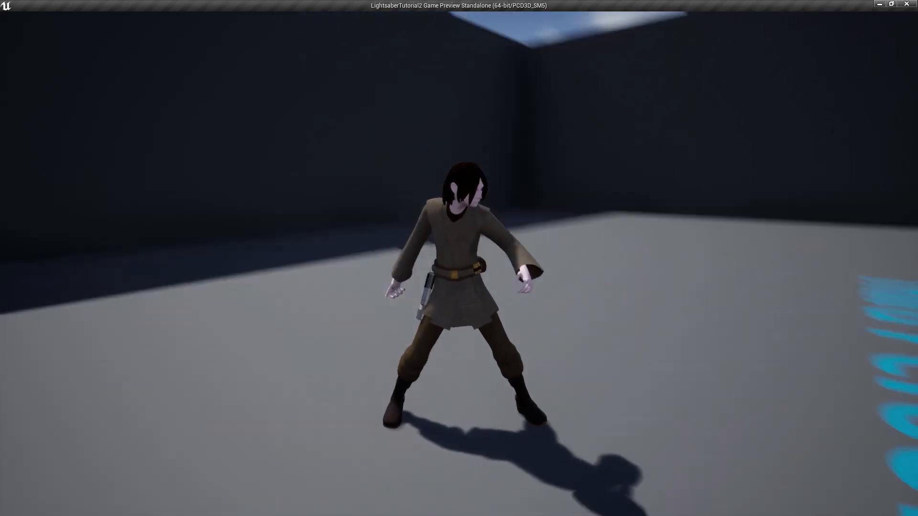
key("e")
key("d")
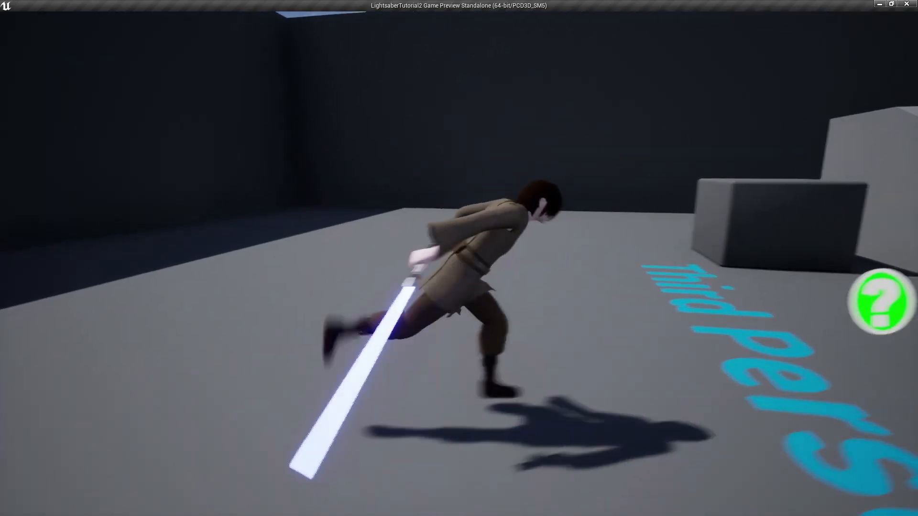
key("s")
key("a")
key("w")
left_click(477, 242)
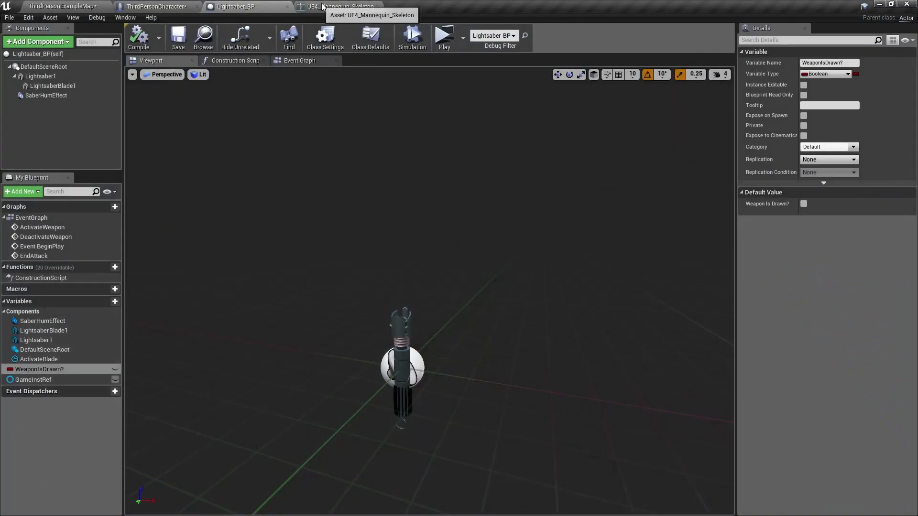
From the ThirdPersonCharacter blueprint, locate the anim class assigned to the character's mesh and open ThirdPerson_AnimBP.
left_click(154, 6)
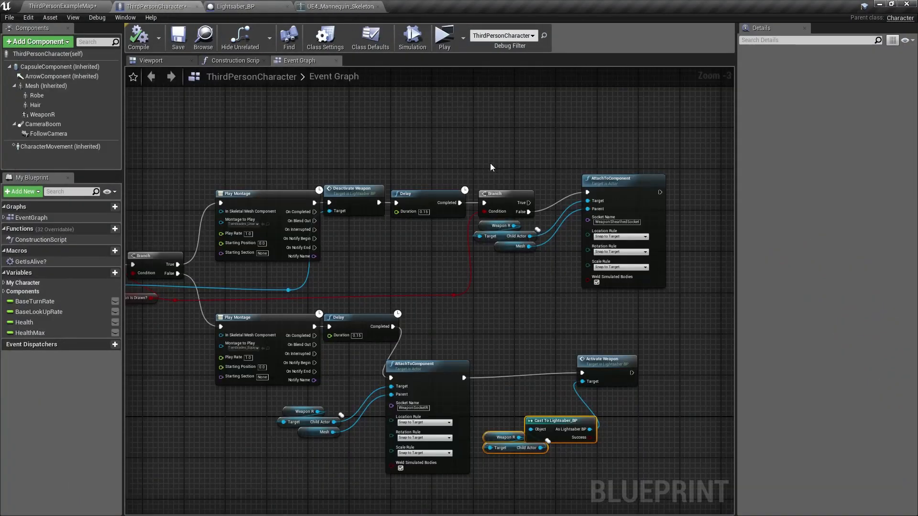
left_click(43, 86)
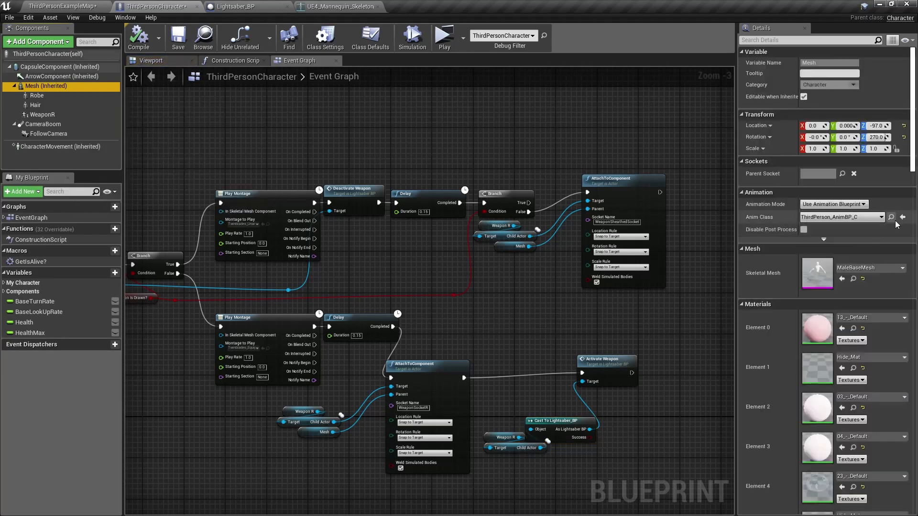
left_click(890, 217)
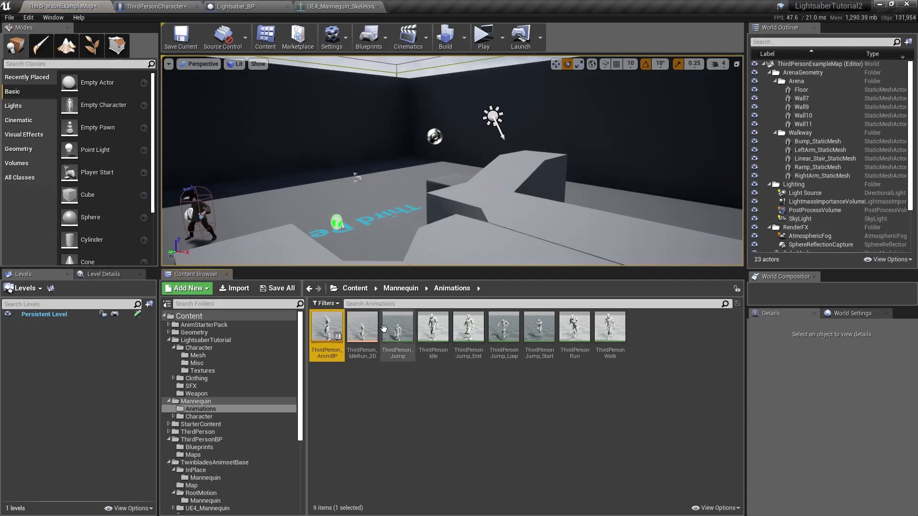
double_click(327, 328)
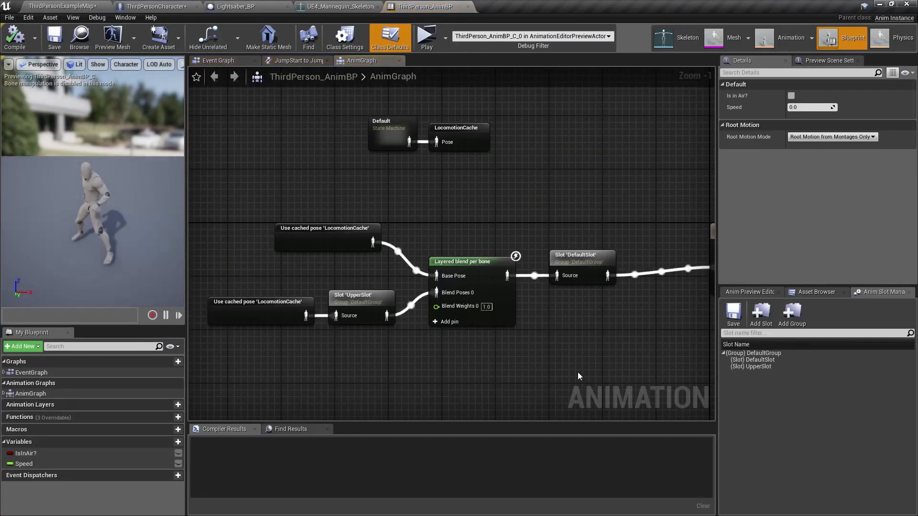
Review the settings of the Layered blend per bone node and the UpperSlot node in the AnimGraph.
right_click_drag(578, 377, 467, 364)
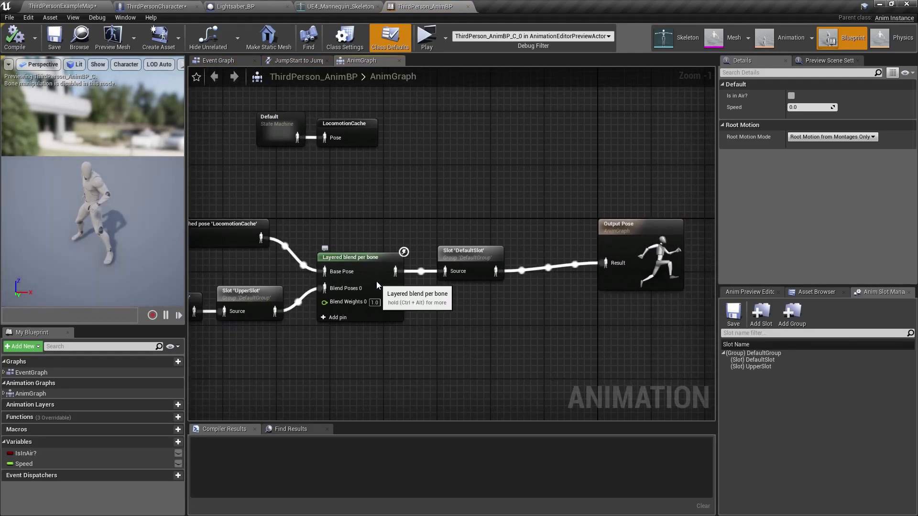
left_click_drag(376, 283, 373, 287)
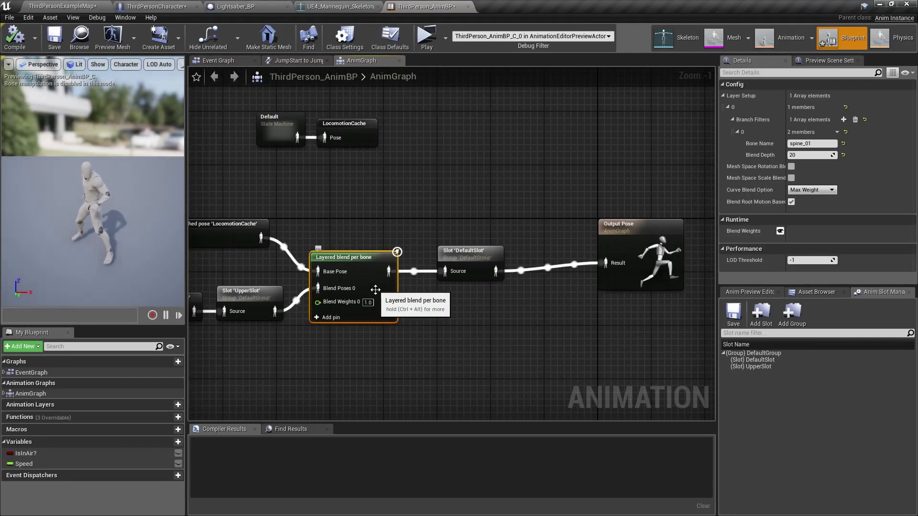
right_click_drag(287, 346, 403, 349)
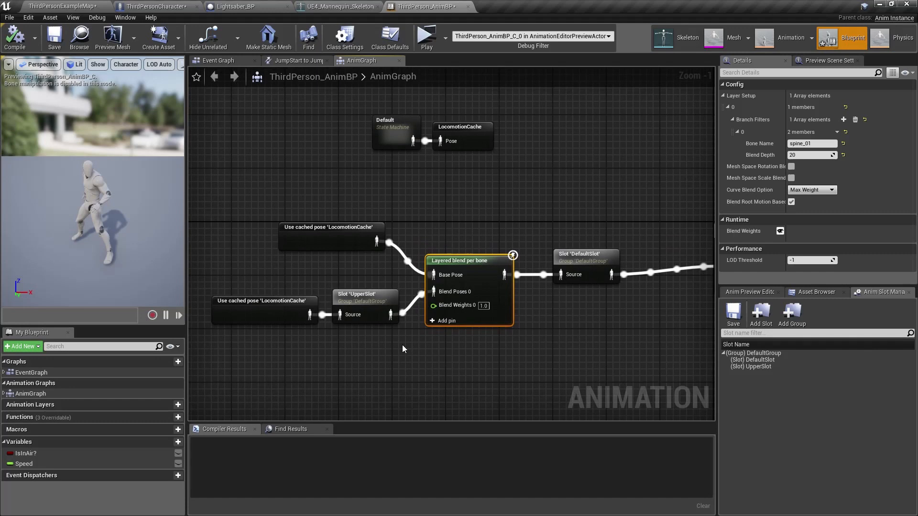
left_click(374, 307)
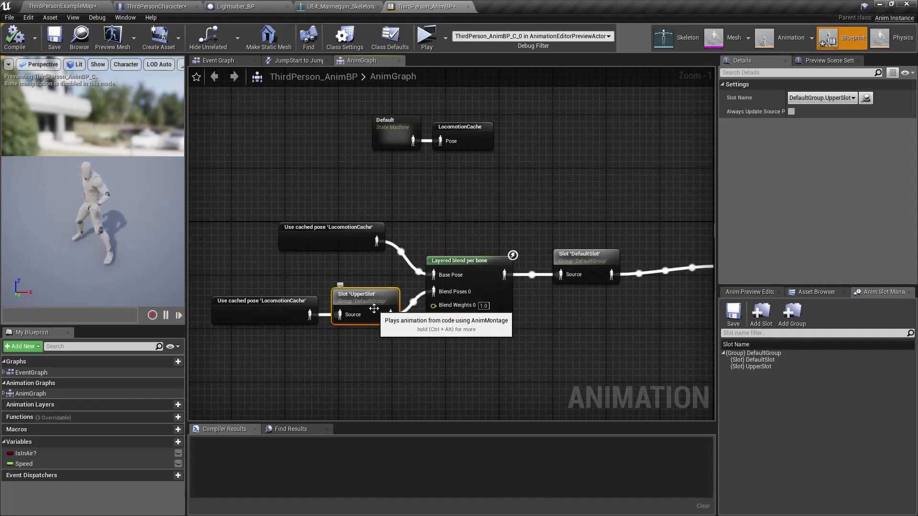
Open Twinblades_Equip_Montage to check which animation slot the montage uses.
left_click(792, 41)
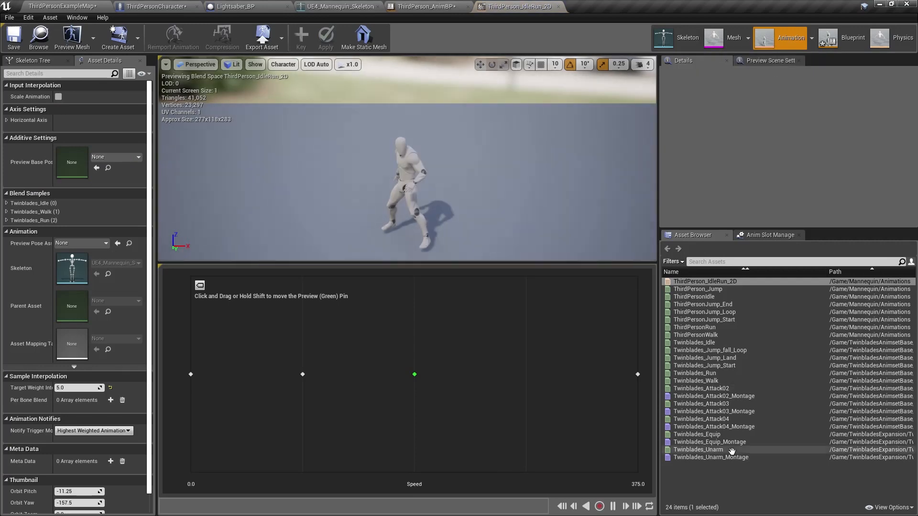
left_click(726, 442)
double_click(727, 442)
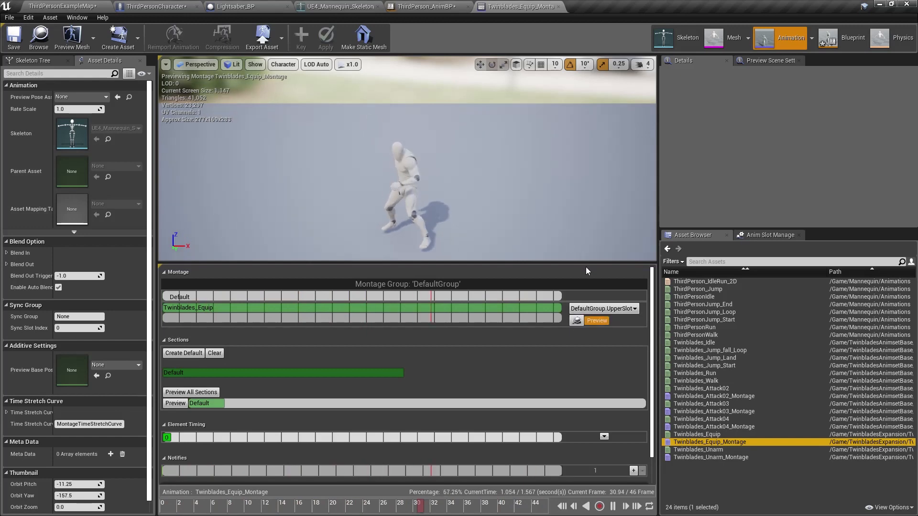
Set Blend Weights 0 of the Layered blend per bone node in ThirdPerson_AnimBP to 100.
left_click(439, 9)
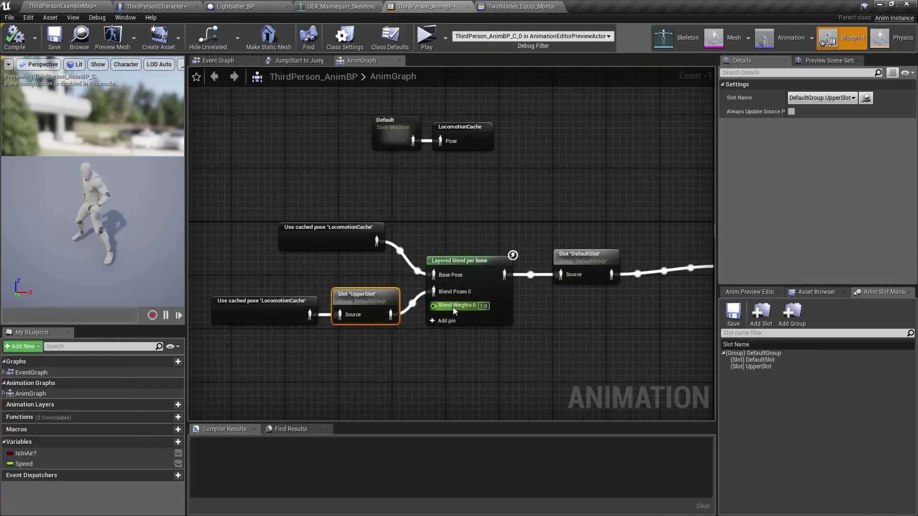
left_click(473, 280)
right_click_drag(566, 326, 507, 324)
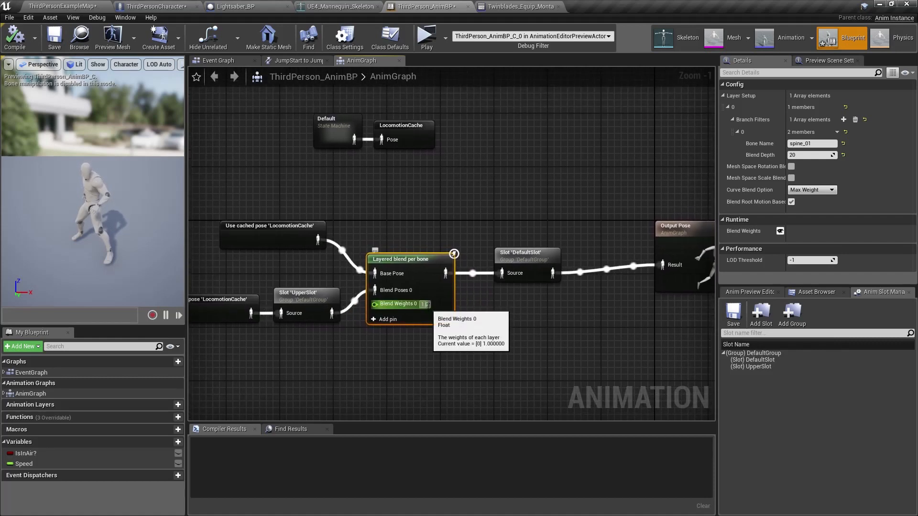
left_click(425, 304)
type("100")
key("Return")
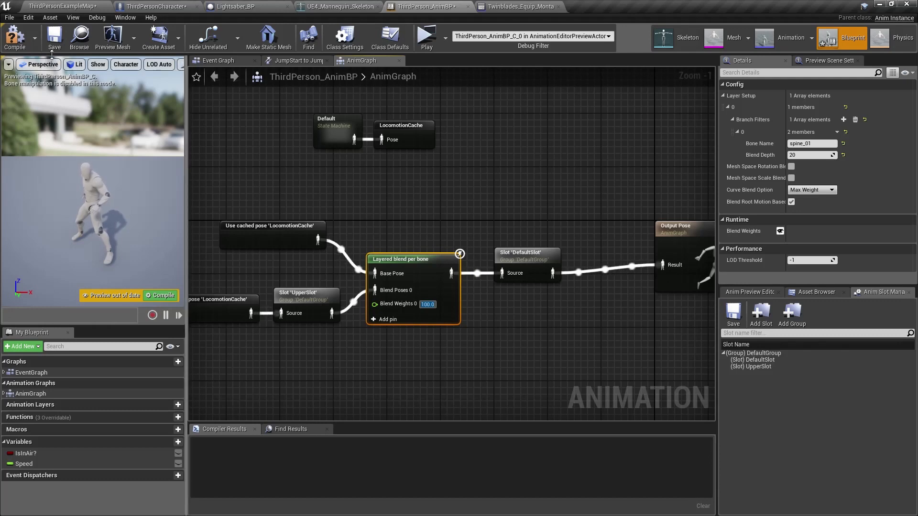
Compile and save the animation blueprint, and briefly playtest the character with the new blend weight.
left_click(14, 38)
left_click(54, 38)
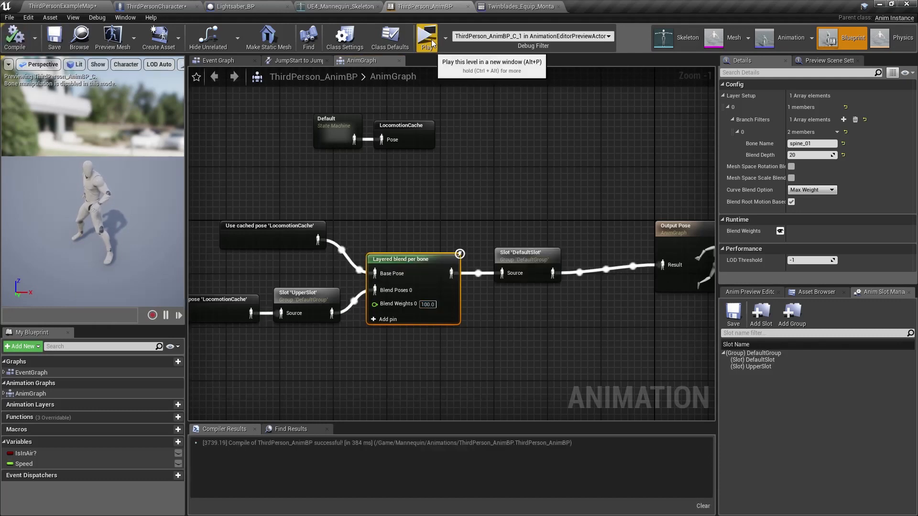
left_click(432, 43)
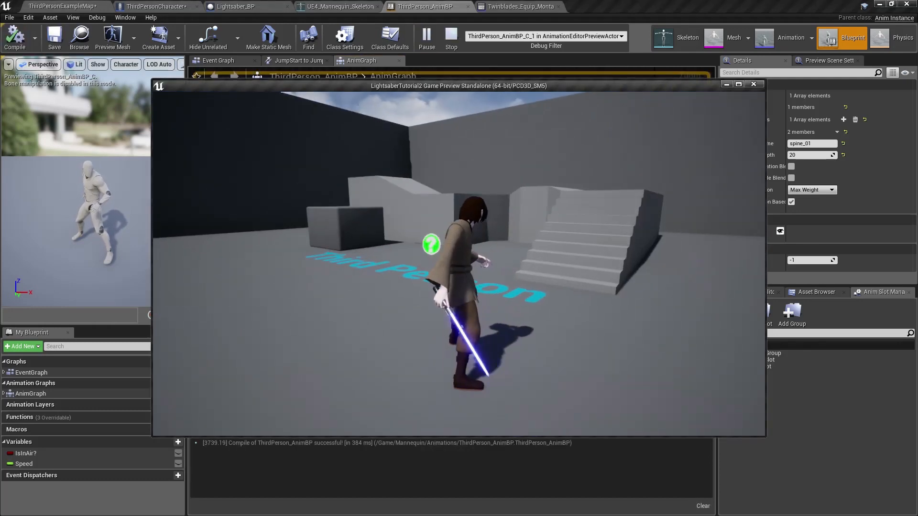
key("Escape")
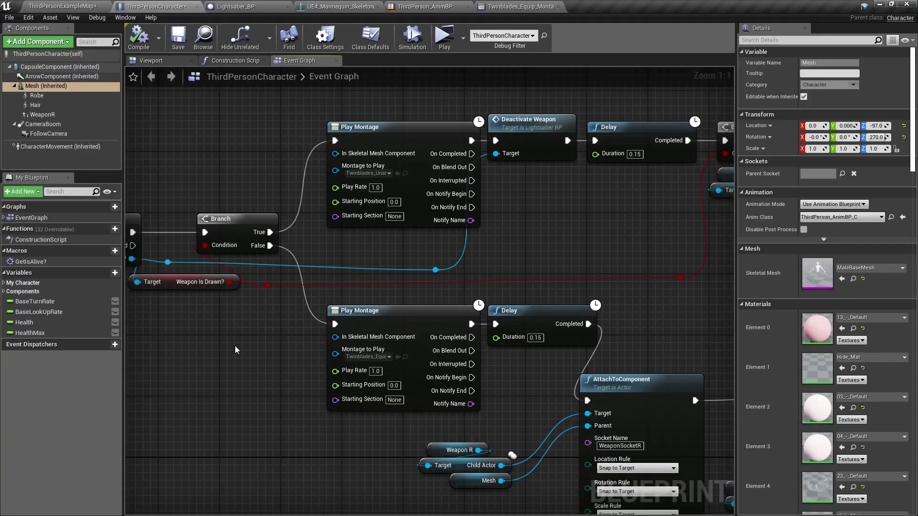
In the ThirdPersonCharacter event graph, connect a Mesh reference to the In Skeletal Mesh Component input of both Play Montage nodes.
right_click_drag(236, 350, 291, 361)
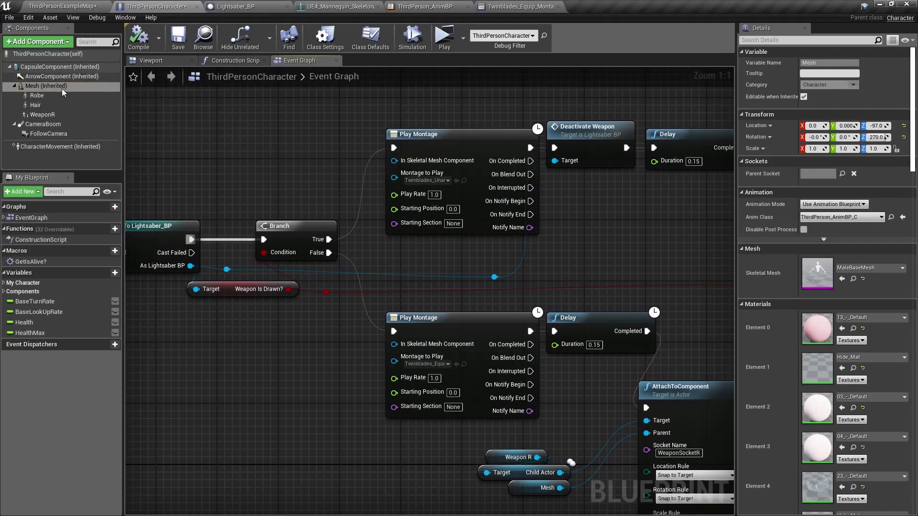
left_click_drag(51, 80, 261, 347)
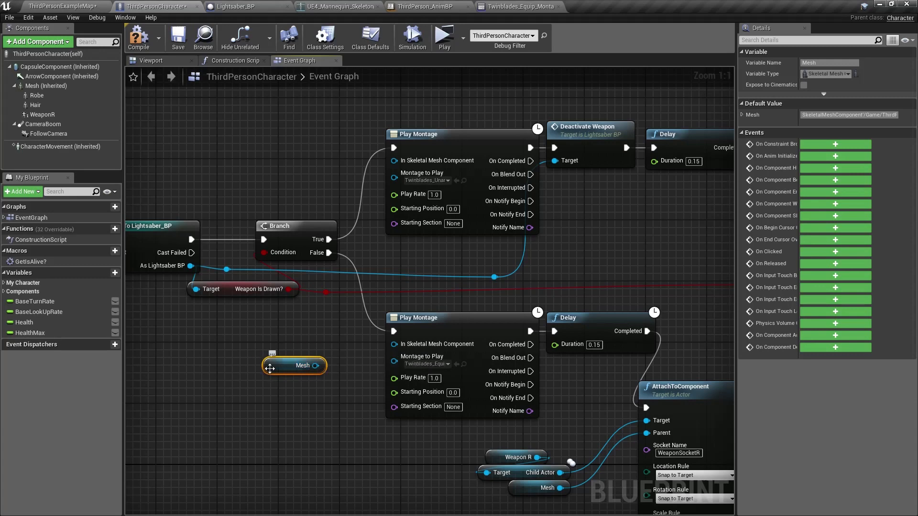
left_click_drag(316, 366, 397, 343)
right_click_drag(288, 365, 271, 431)
left_click_drag(344, 239, 378, 227)
left_click_drag(311, 242, 305, 233)
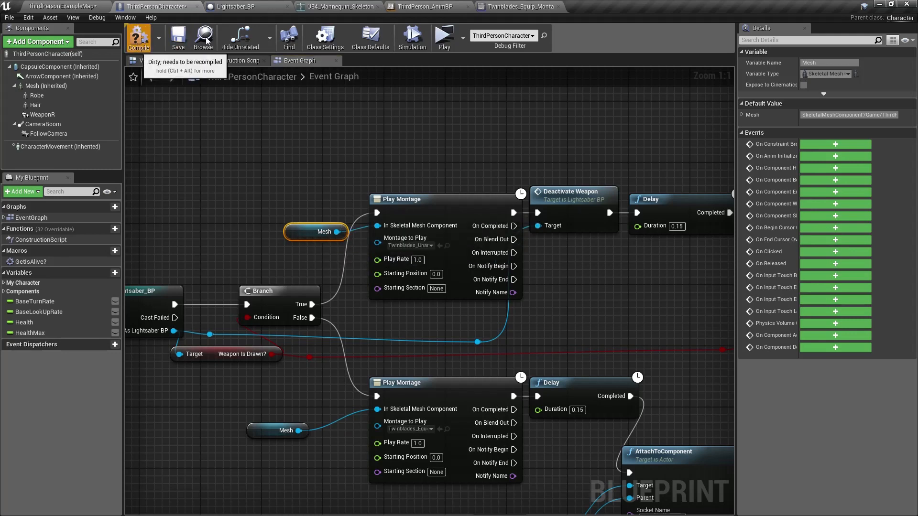
Compile and save the ThirdPersonCharacter blueprint and save all remaining modified assets.
left_click(176, 42)
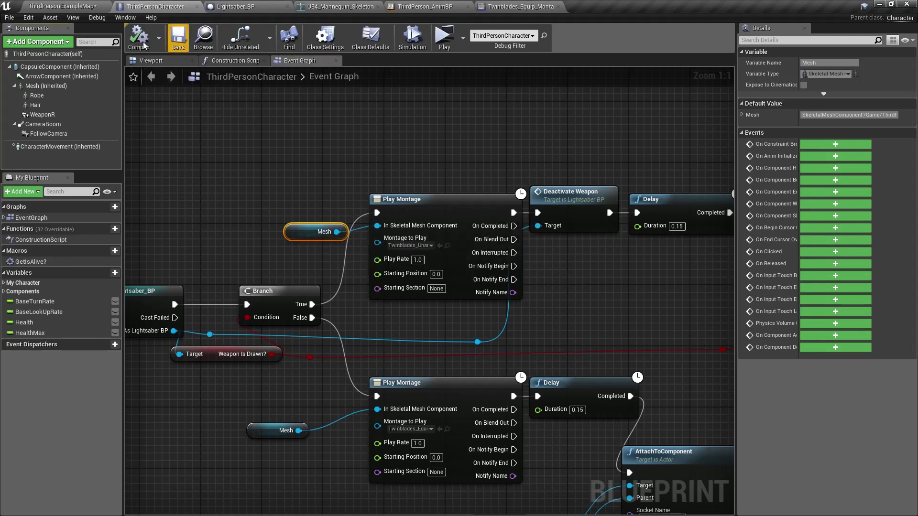
left_click(8, 17)
left_click(38, 72)
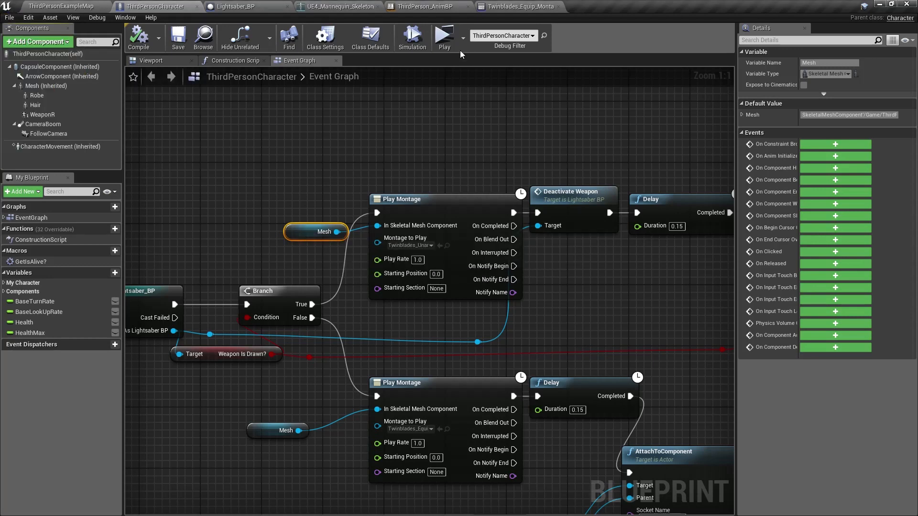
Playtest the equip and unarm animations by repeatedly drawing and sheathing the lightsaber, and end the session.
left_click(444, 37)
left_click(498, 138)
key("e")
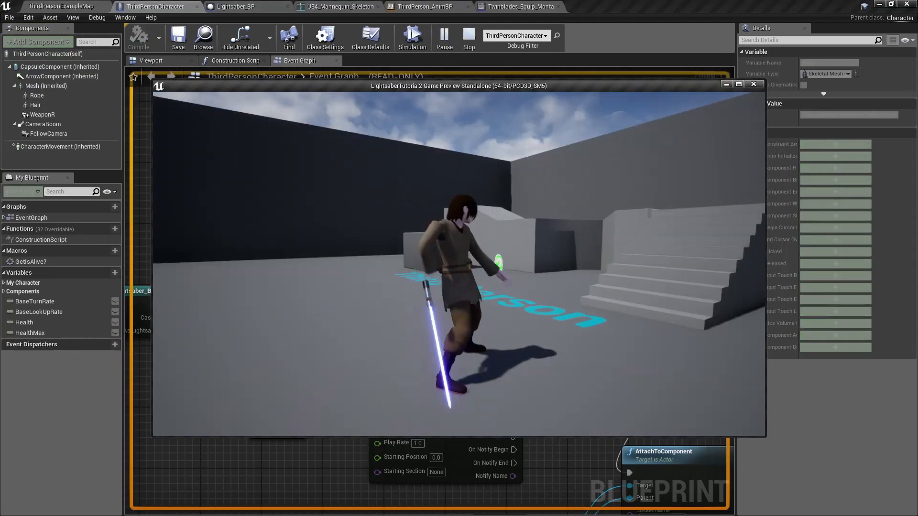
key("e")
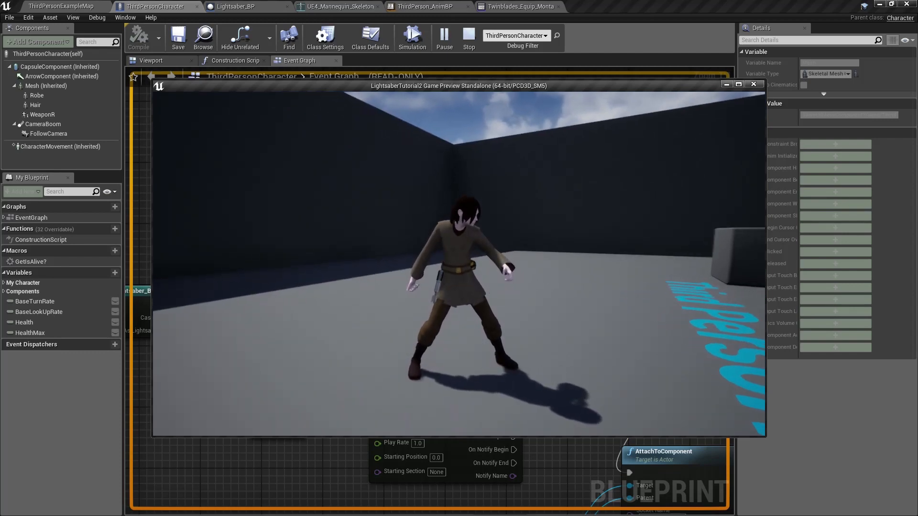
key("e")
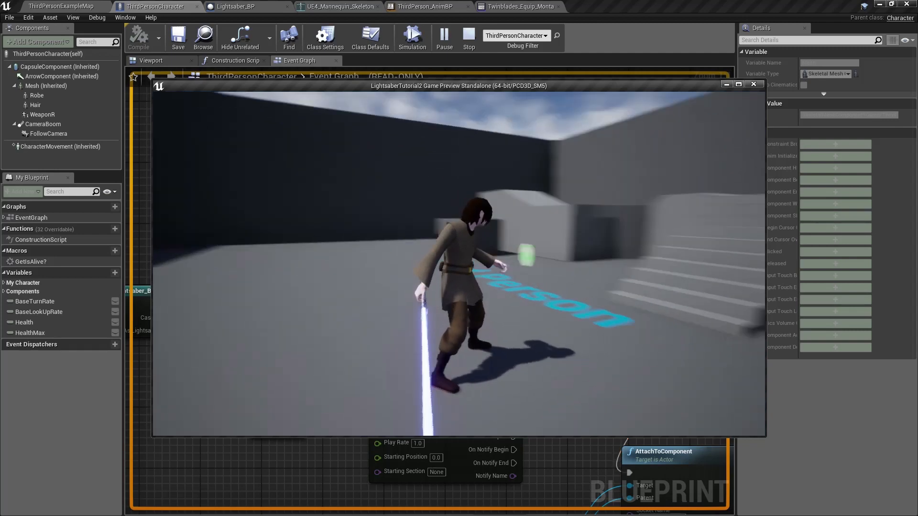
key("e")
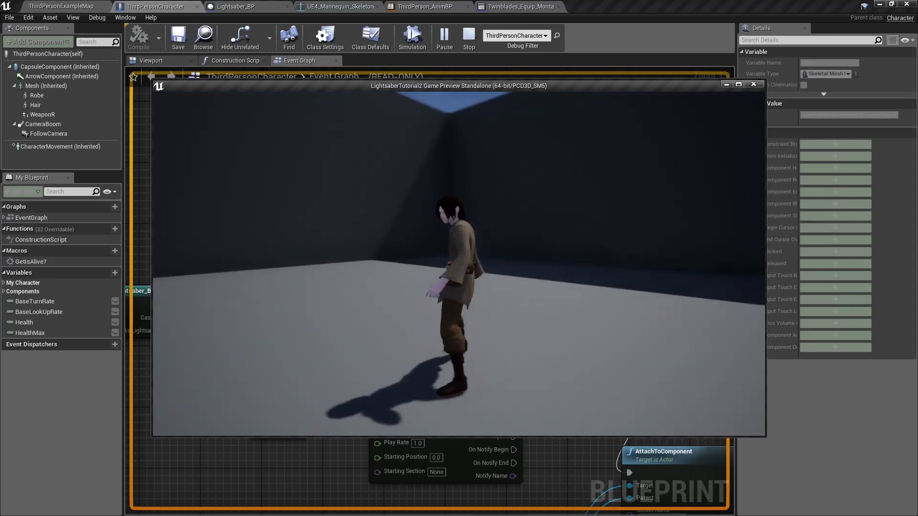
key("e")
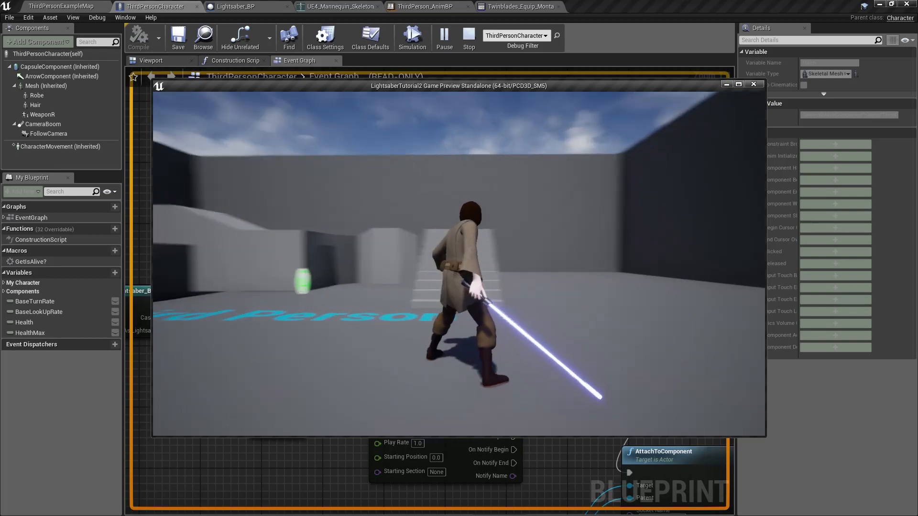
key("e")
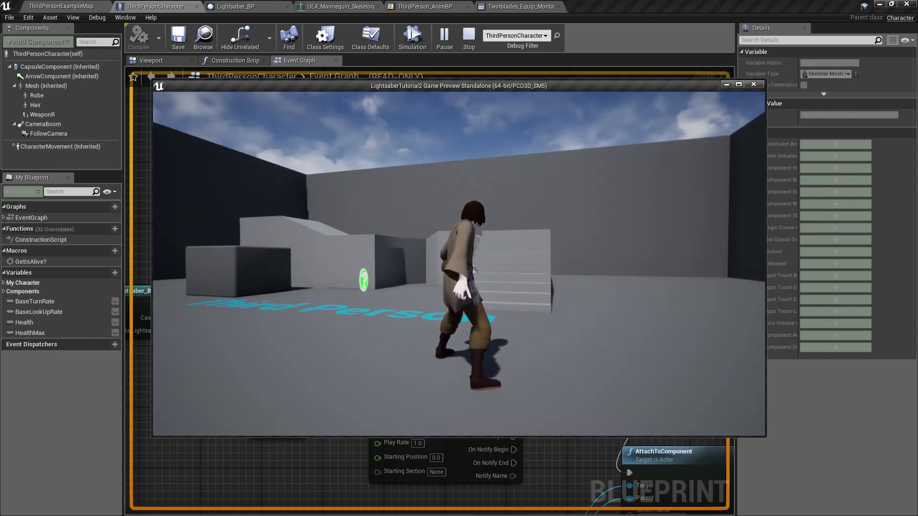
key("Escape")
Look through the mannequin skeleton's pelvis and IK bone branches, and copy the name of the ik_hand_root bone.
left_click(425, 6)
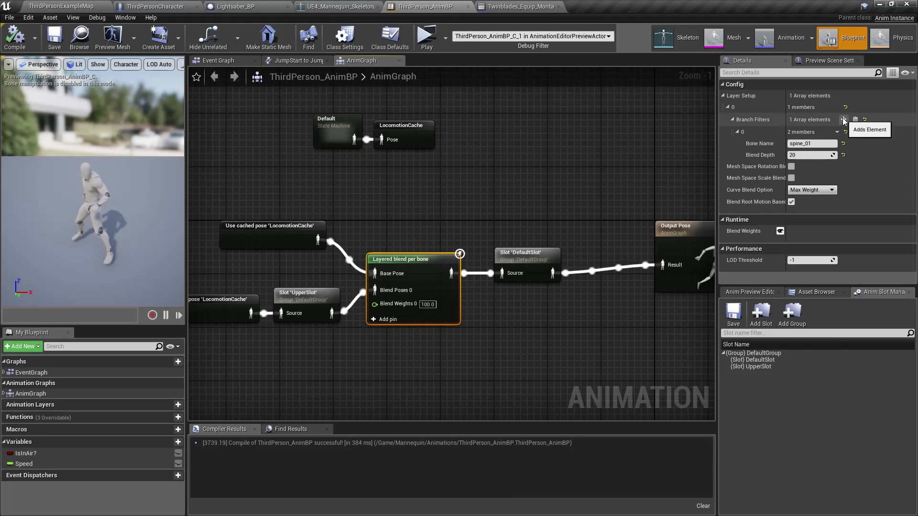
left_click(676, 45)
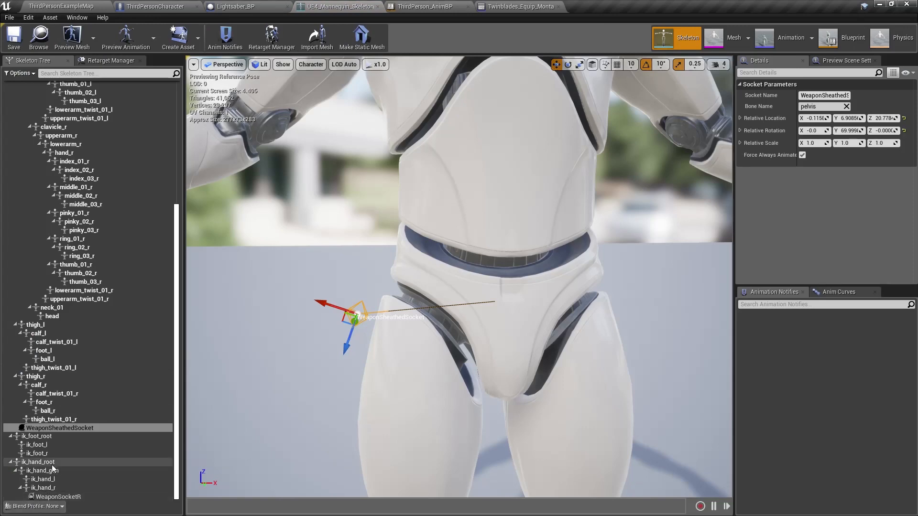
scroll(30, 122, "up", 8)
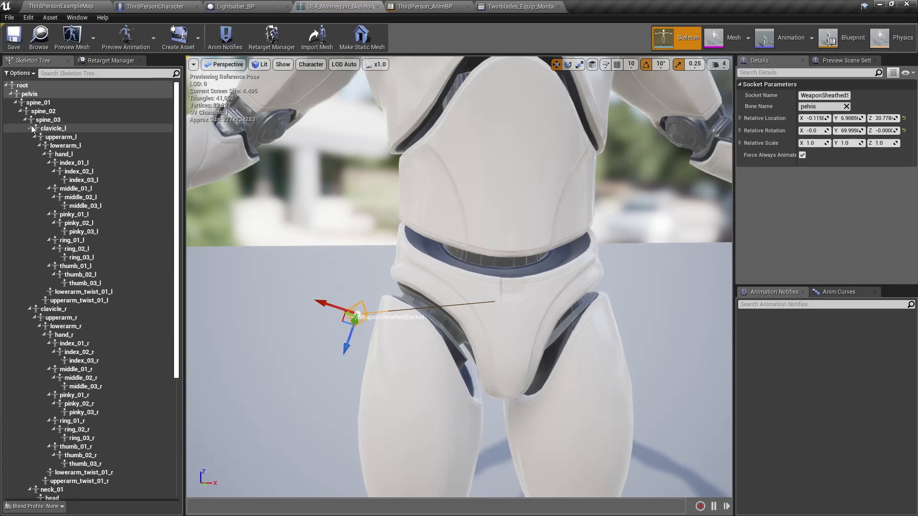
left_click(16, 103)
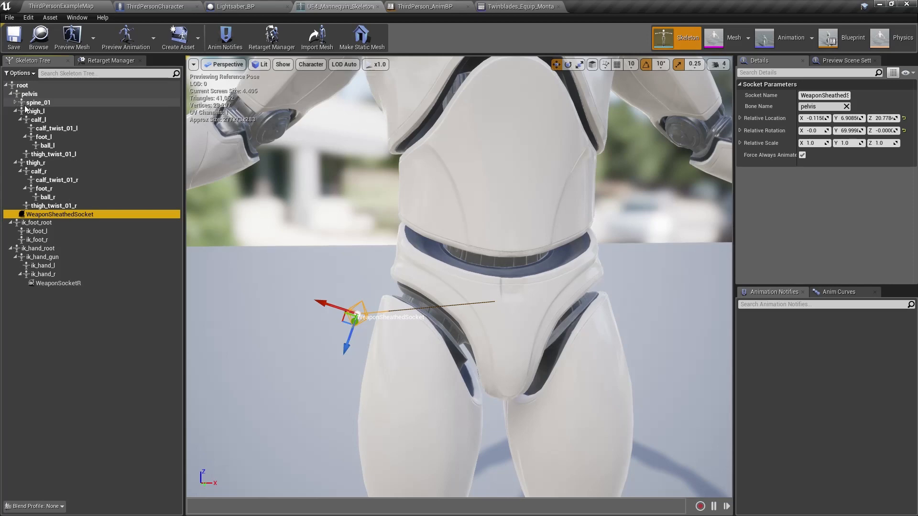
left_click(10, 94)
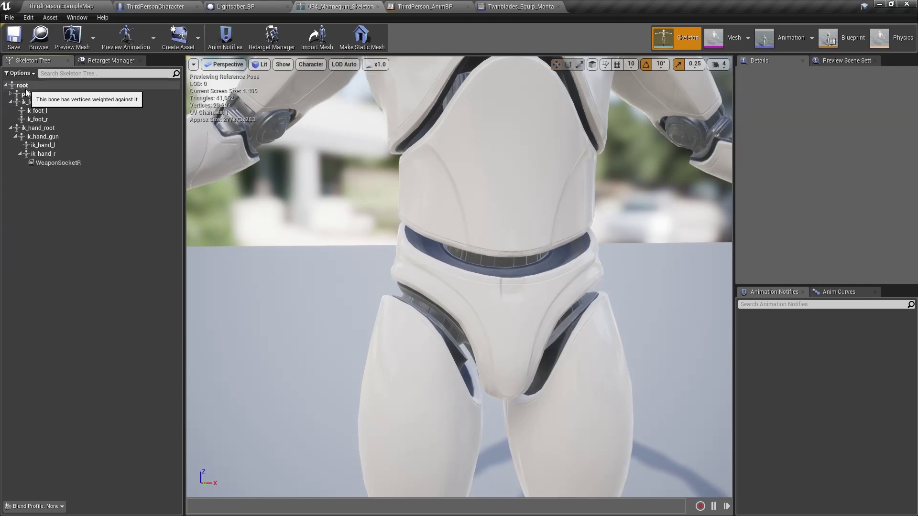
left_click(10, 94)
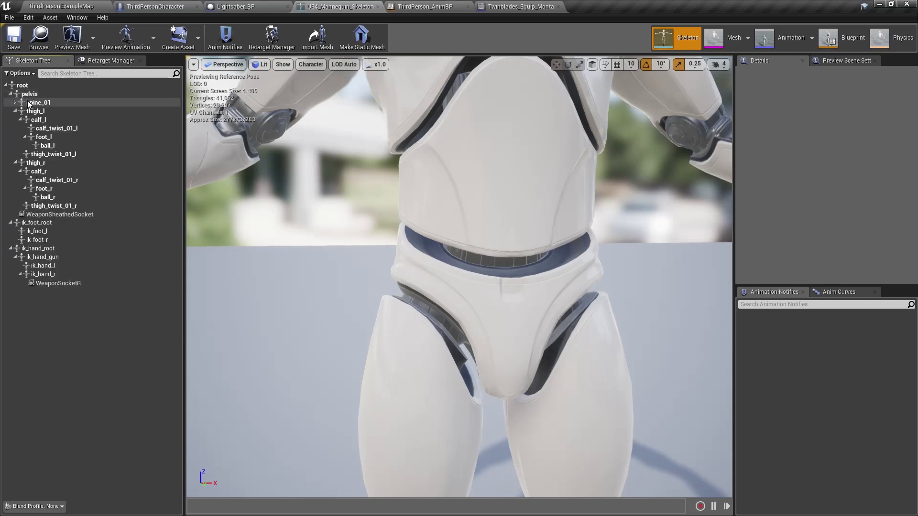
left_click(11, 94)
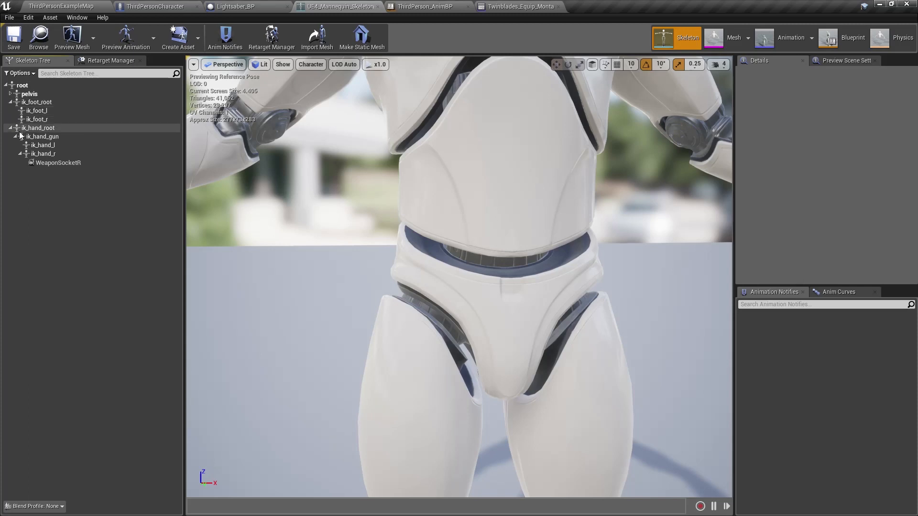
double_click(30, 95)
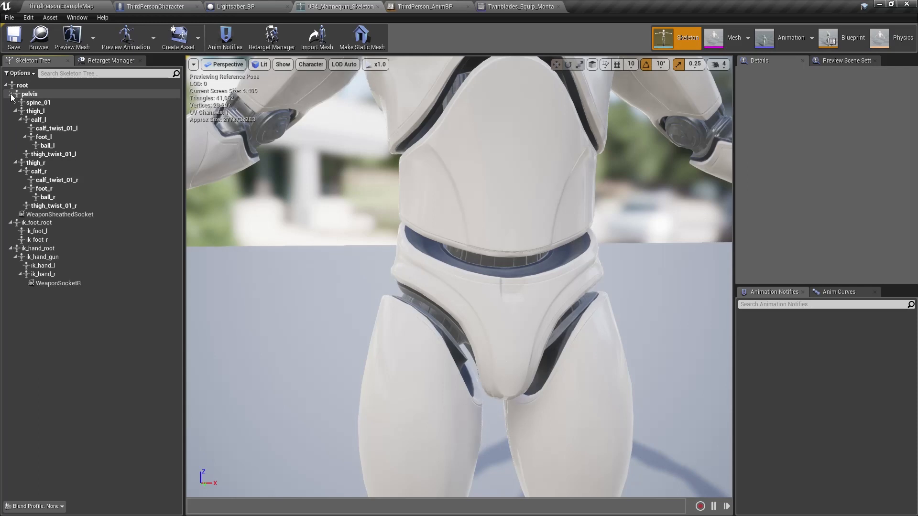
right_click(47, 250)
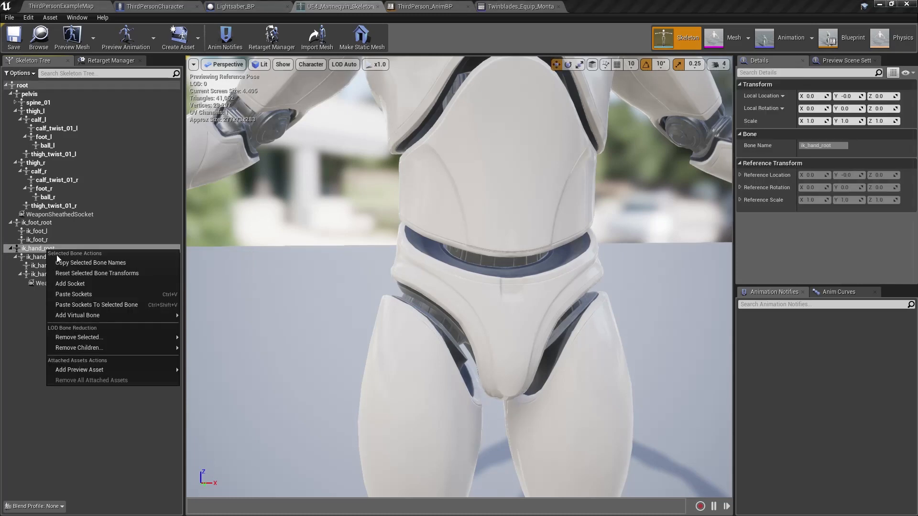
left_click(64, 263)
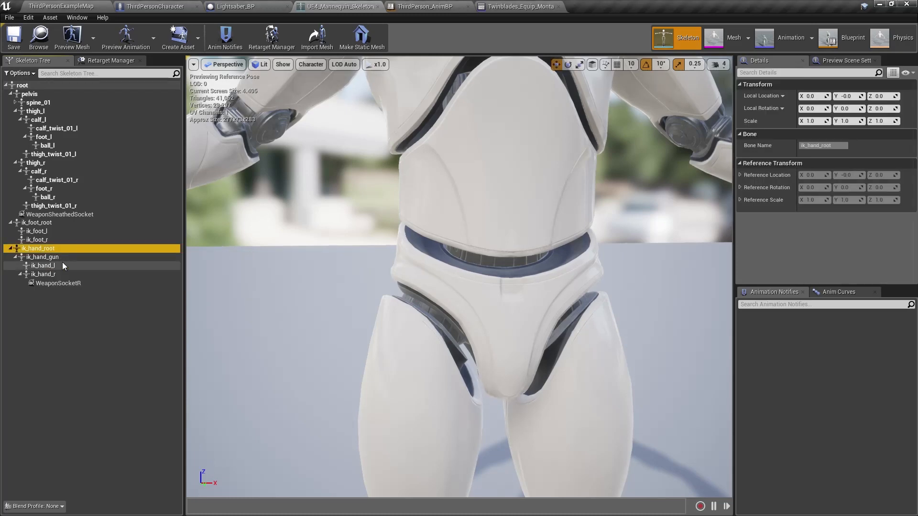
Add a second branch filter to the Layered blend per bone node with bone ik_hand_root and blend depth 5, and compile the animation blueprint.
left_click(425, 7)
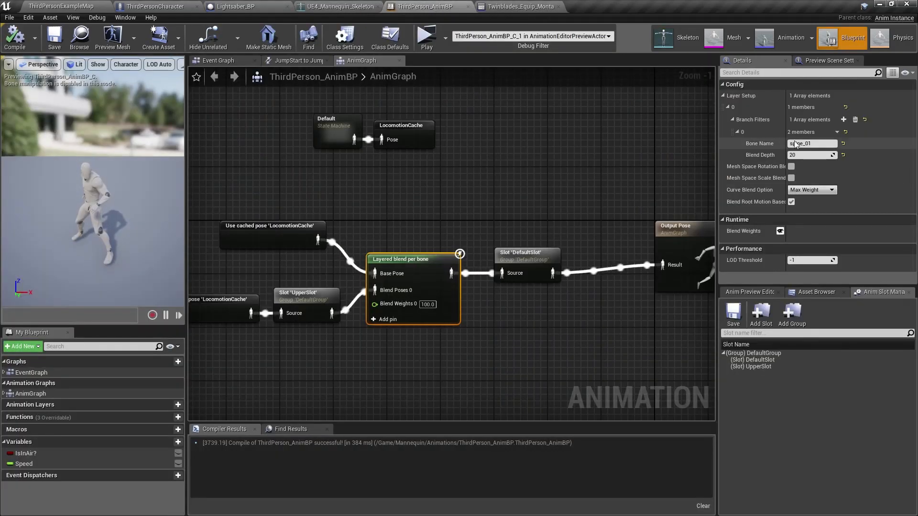
left_click(843, 119)
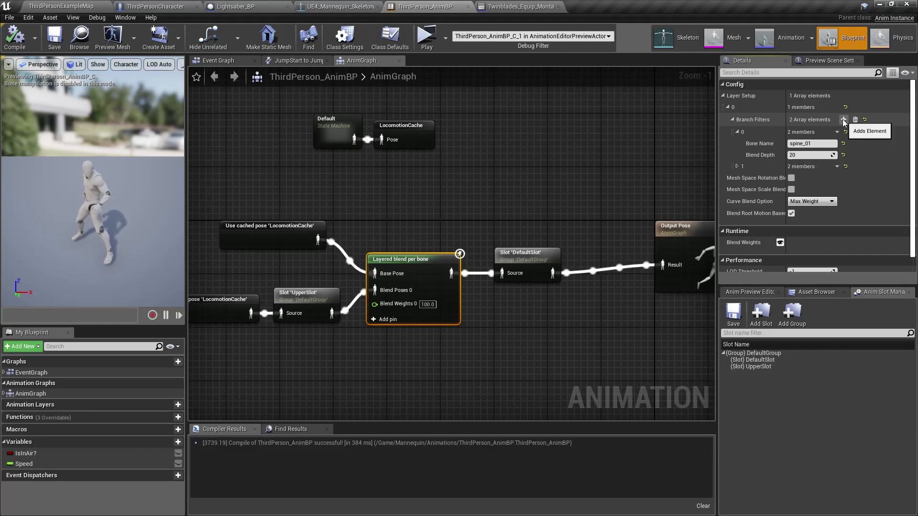
left_click(736, 166)
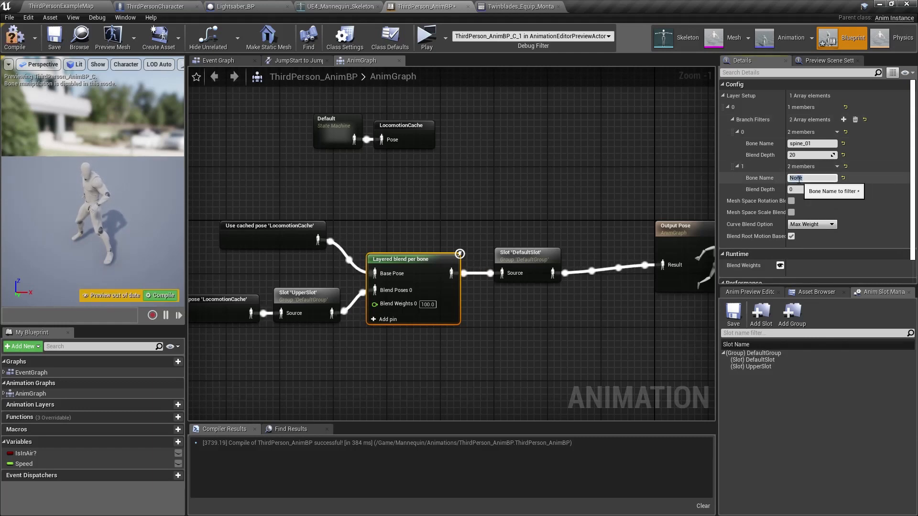
key("Return")
left_click(812, 190)
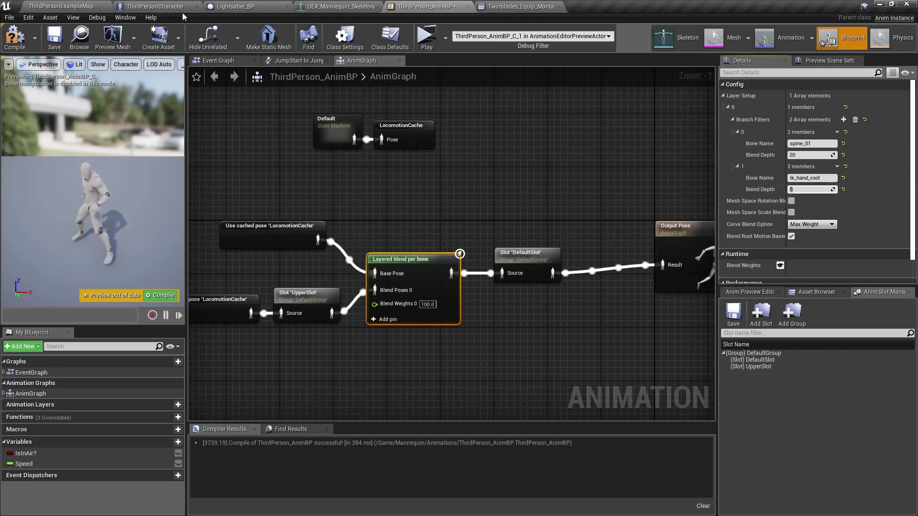
left_click(15, 36)
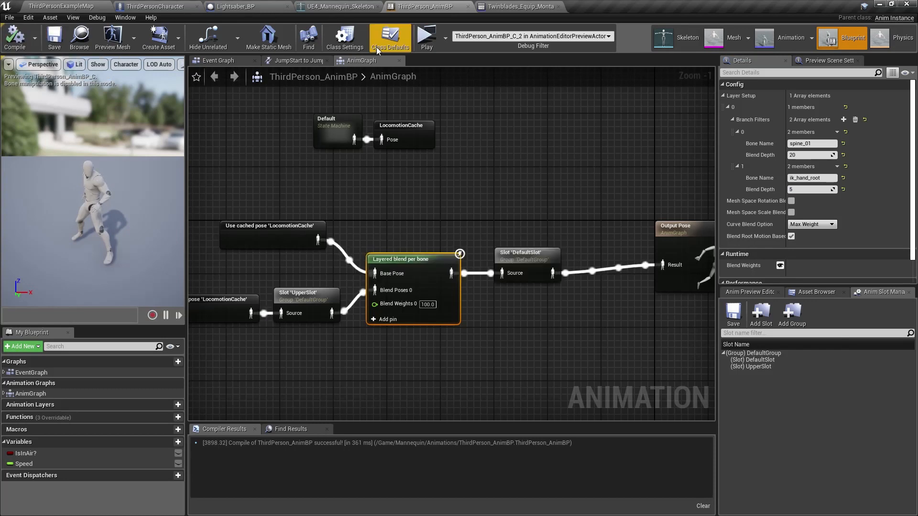
Playtest the character by repeatedly drawing and sheathing the lightsaber with the new branch filter, and end the session.
left_click(427, 38)
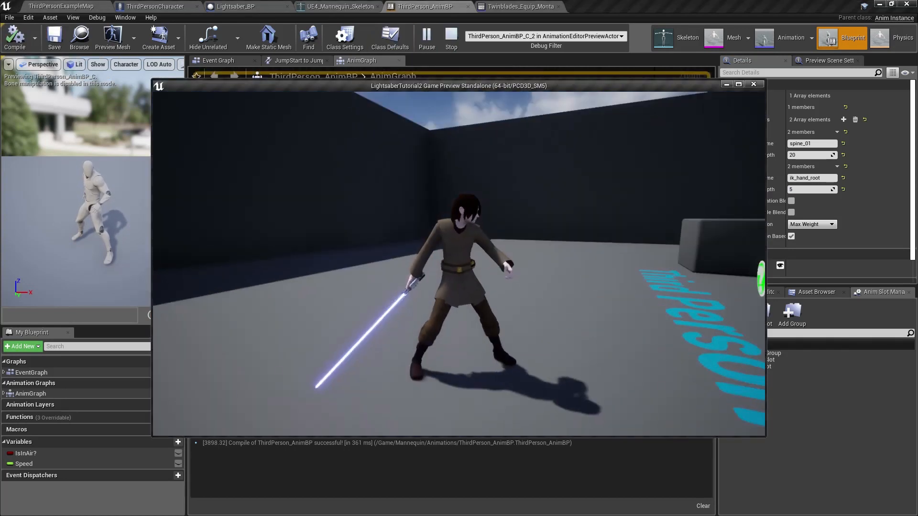
key("e")
key("e")
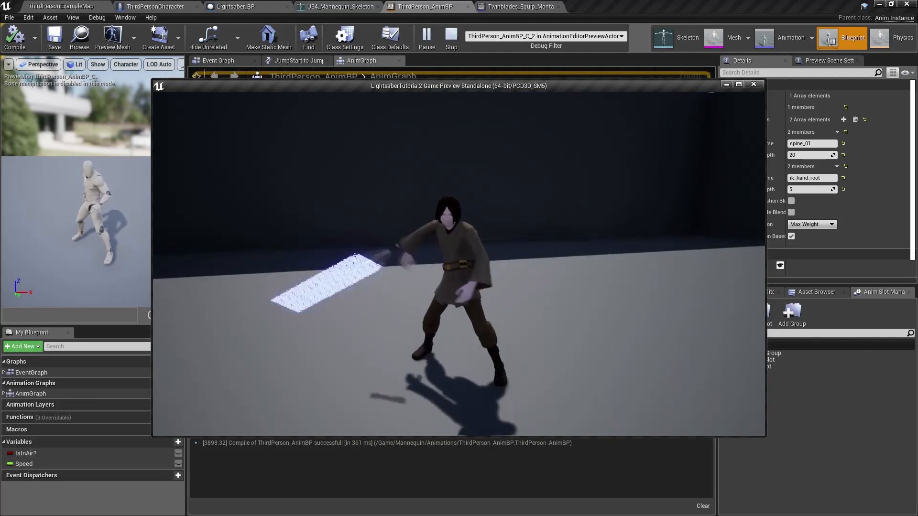
key("e")
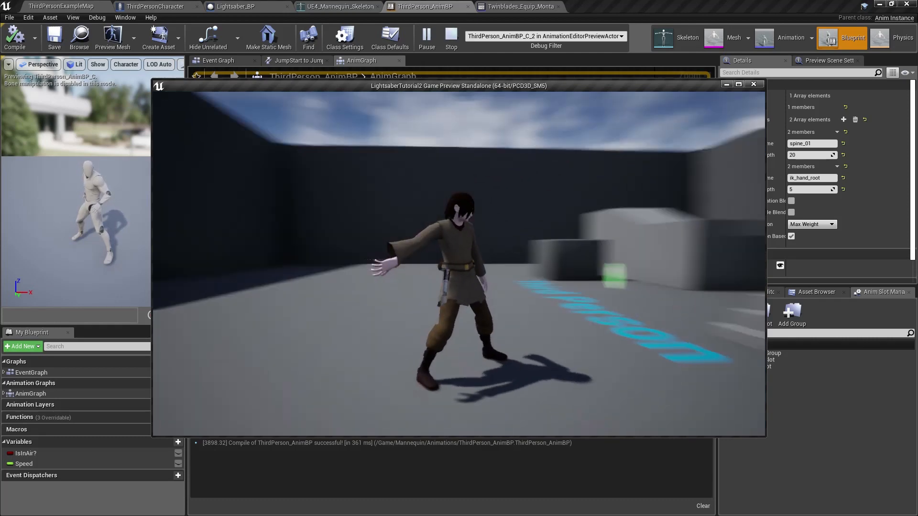
key("e")
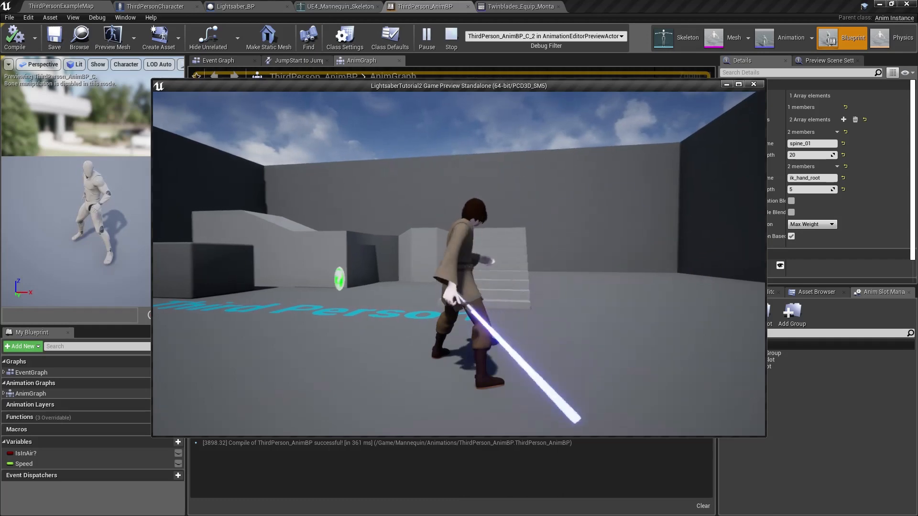
key("e")
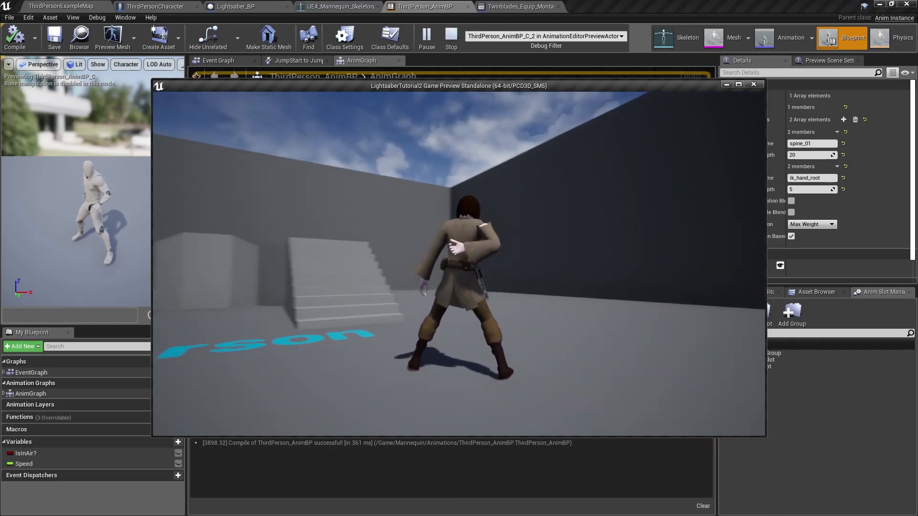
key("e")
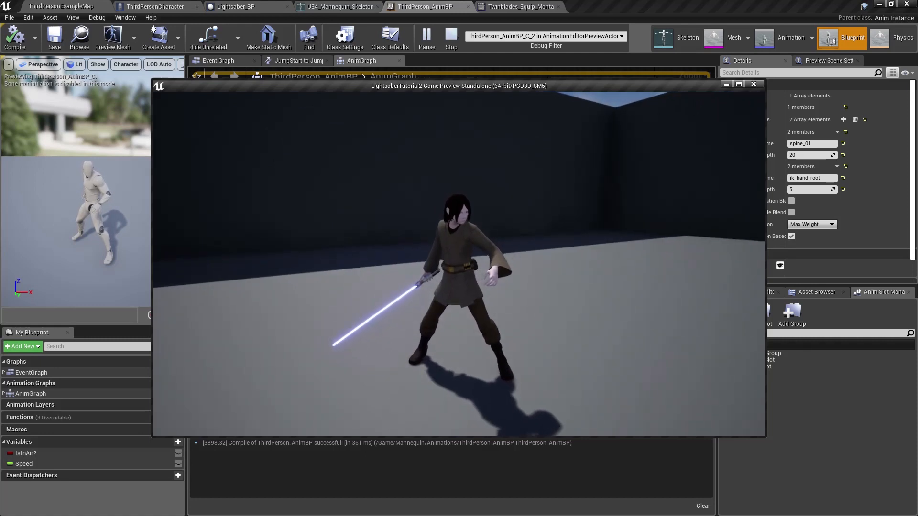
key("e")
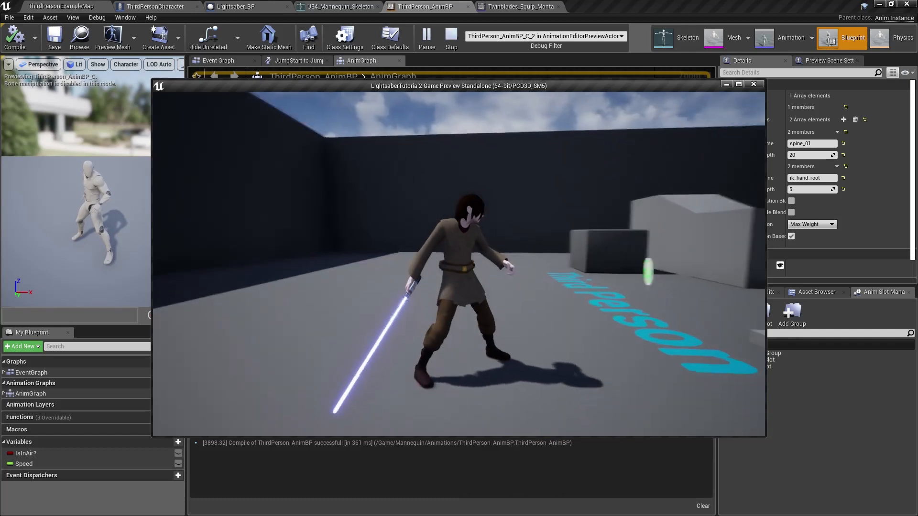
key("e")
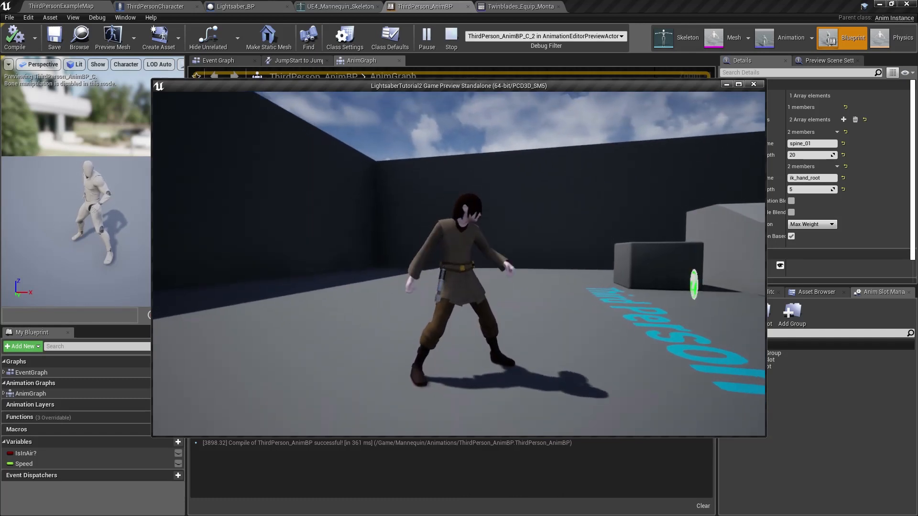
key("Escape")
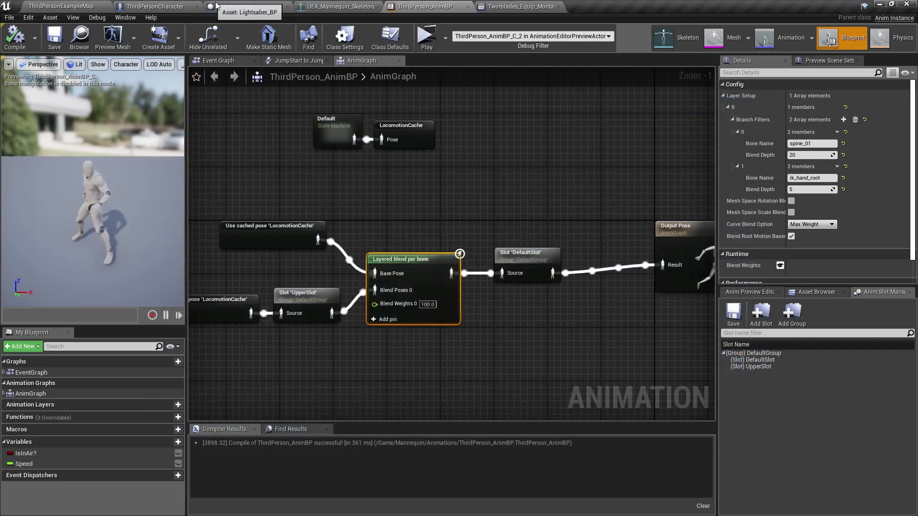
Open Twinblades_Unarm_Montage and scrub its timeline to find the moment the hand reaches the hip for the sheathing delay.
left_click(156, 6)
right_click_drag(547, 351, 269, 358)
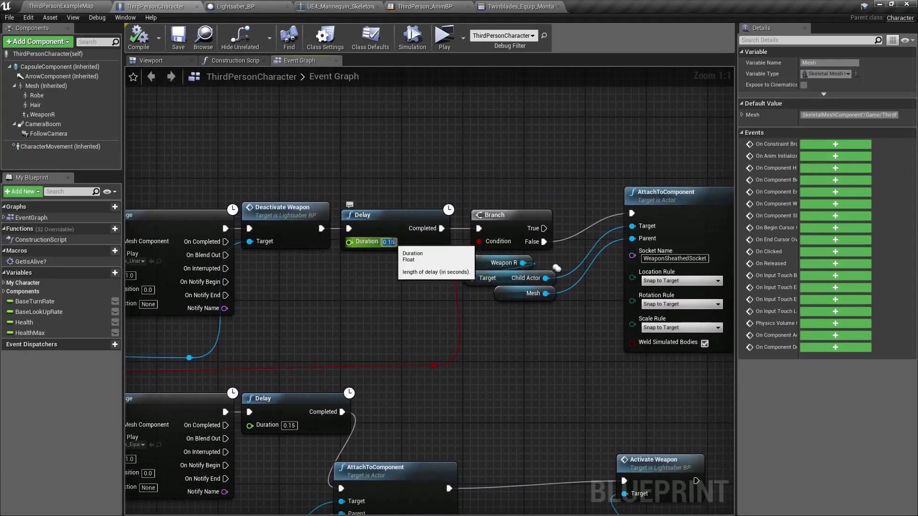
left_click(523, 6)
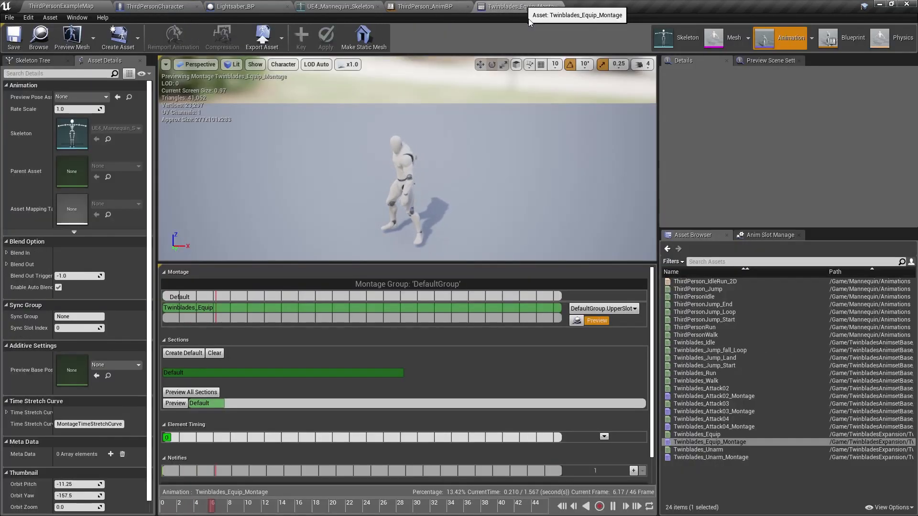
left_click(701, 457)
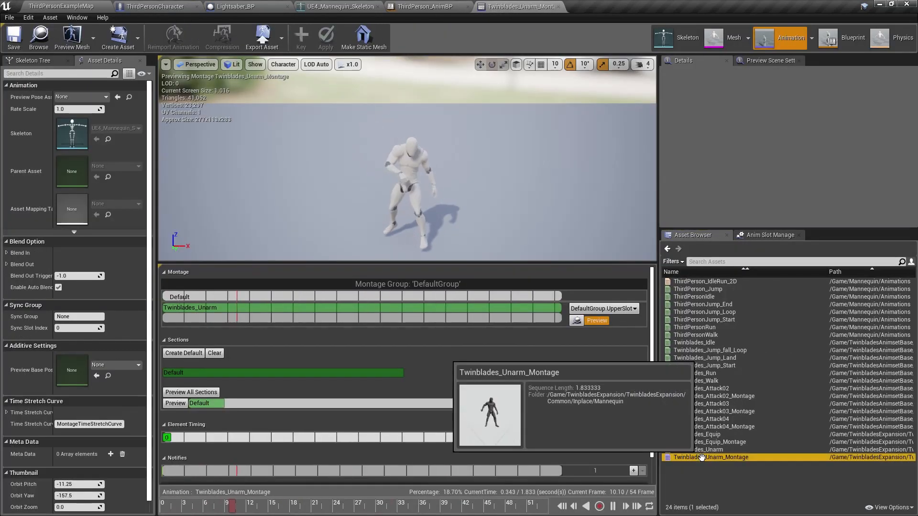
left_click(237, 507)
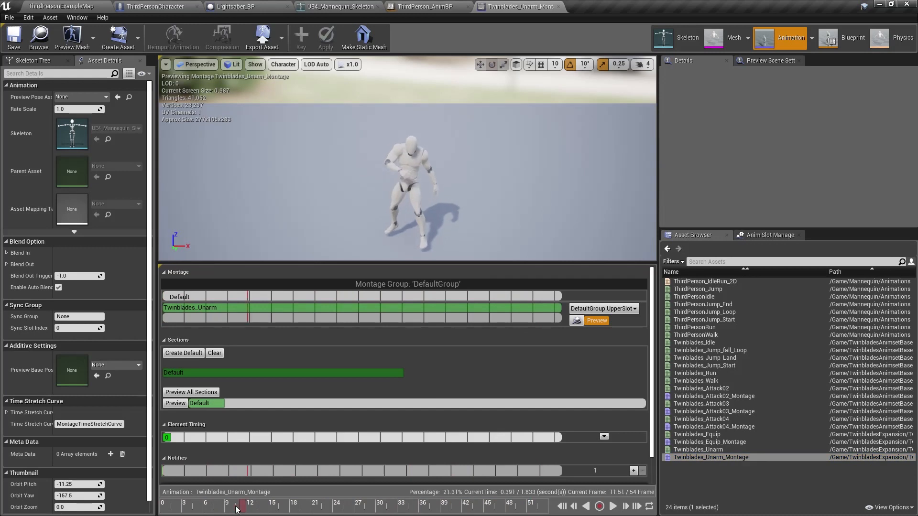
left_click_drag(237, 509, 318, 509)
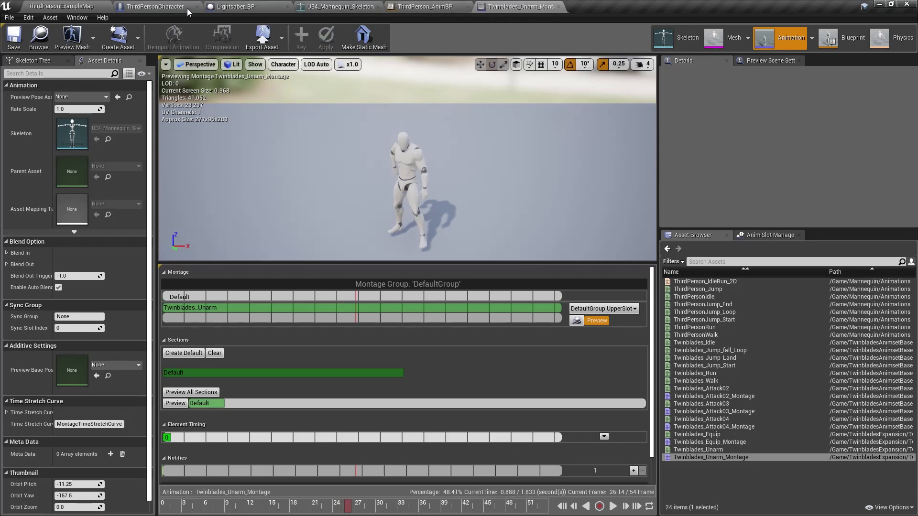
Set the Delay after Deactivate Weapon to 0.888 seconds in the ThirdPersonCharacter event graph, and compile and save the blueprint.
left_click(162, 8)
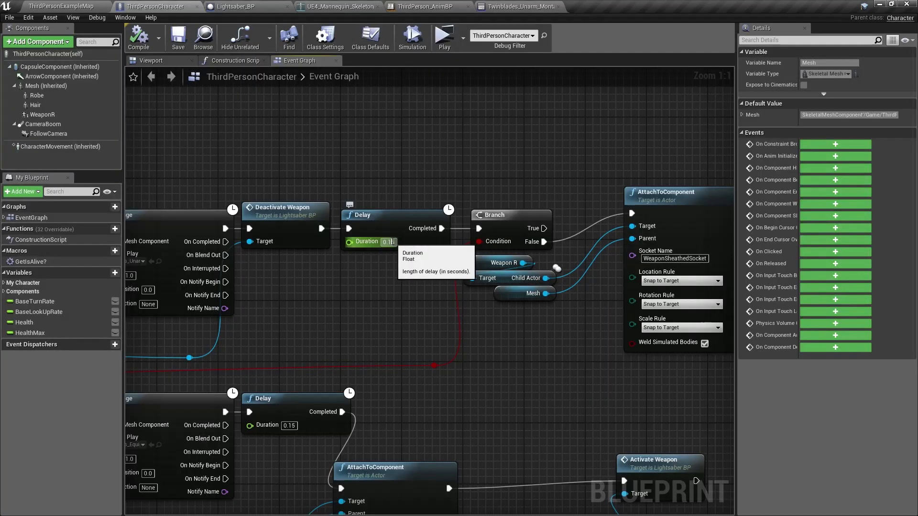
key("BackSpace")
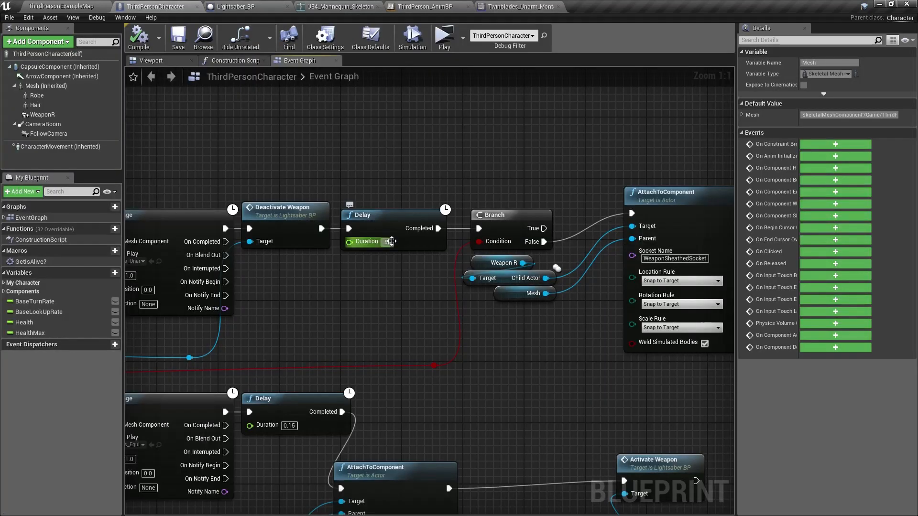
left_click(138, 37)
left_click(177, 41)
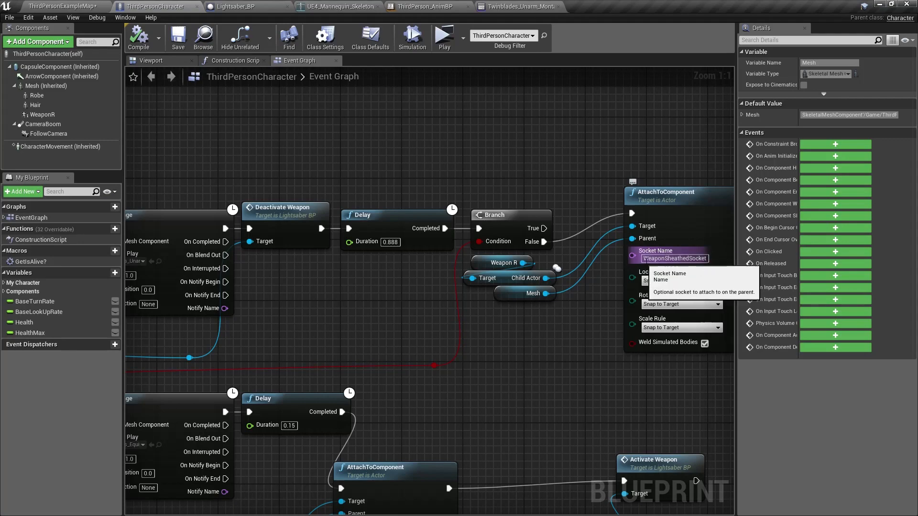
Playtest the character by drawing and sheathing the lightsaber with the 0.888 second delay, and end the session.
left_click(442, 42)
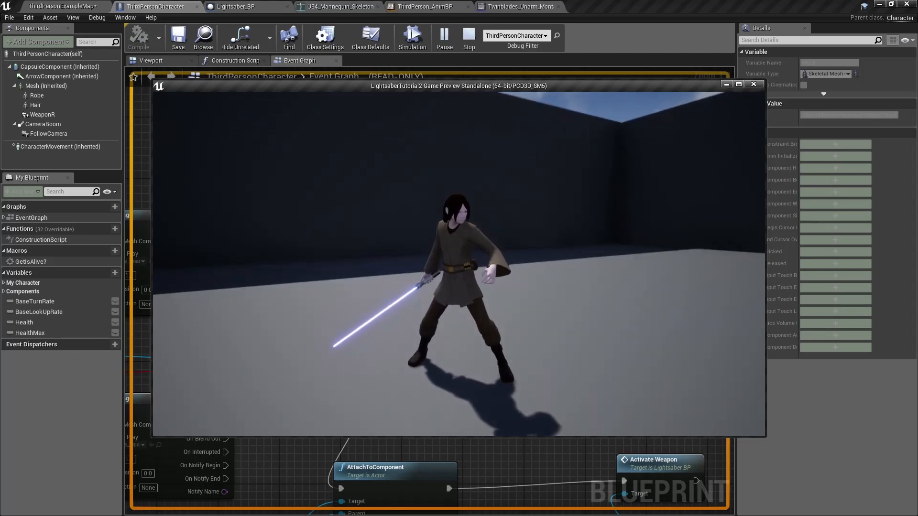
key("e")
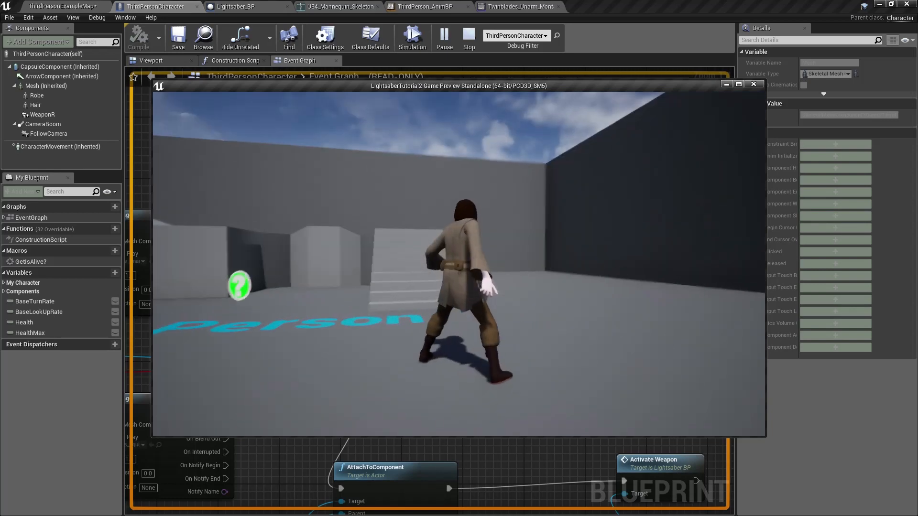
key("e")
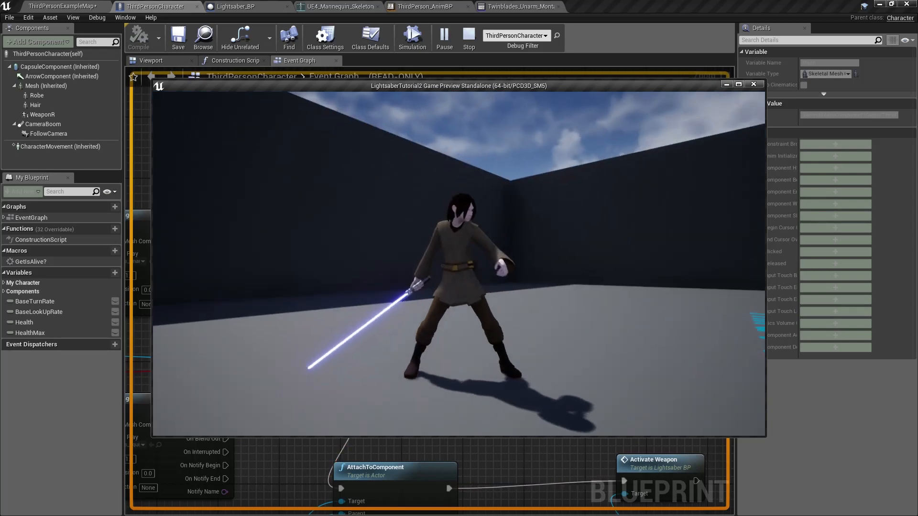
key("e")
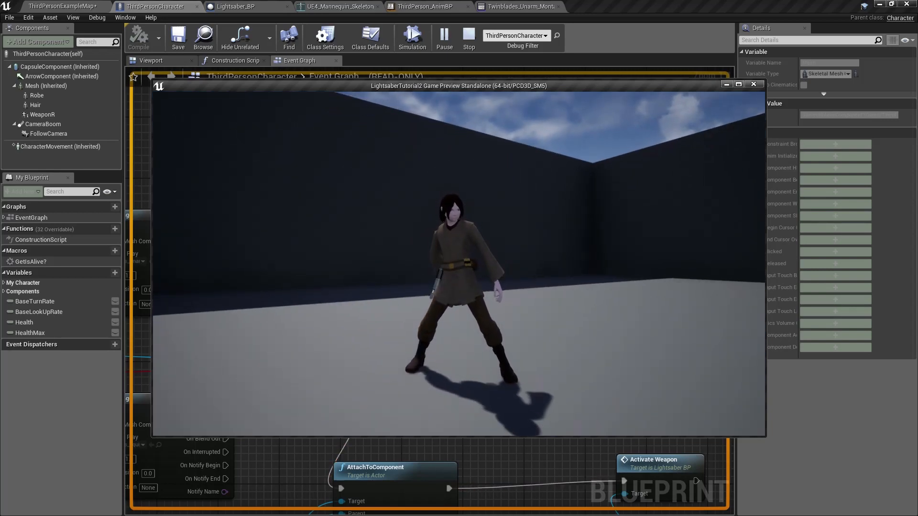
key("Escape")
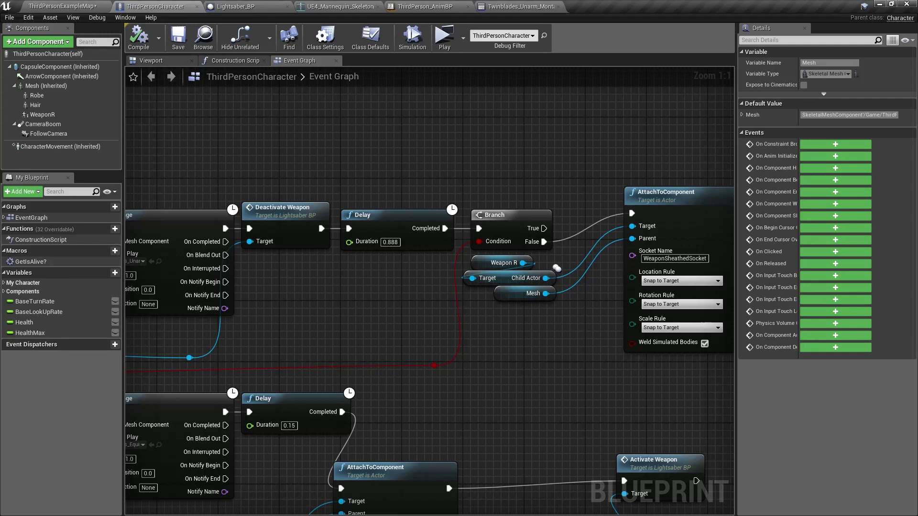
In the ThirdPerson_AnimBP AnimGraph, move the Layered blend per bone node with its input poses and slots farther from the Output Pose.
left_click(424, 6)
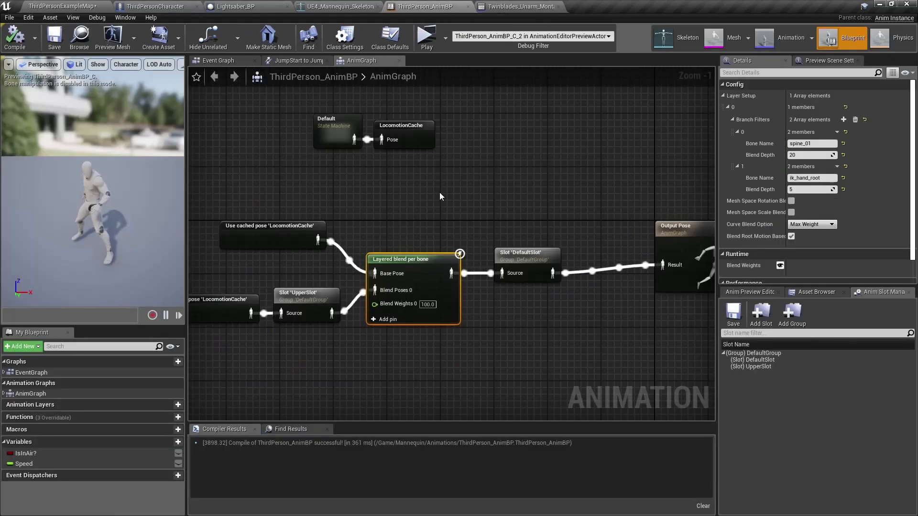
mouse_move(439, 192)
right_mouse_down()
mouse_move(487, 151)
mouse_move(520, 236)
right_mouse_up()
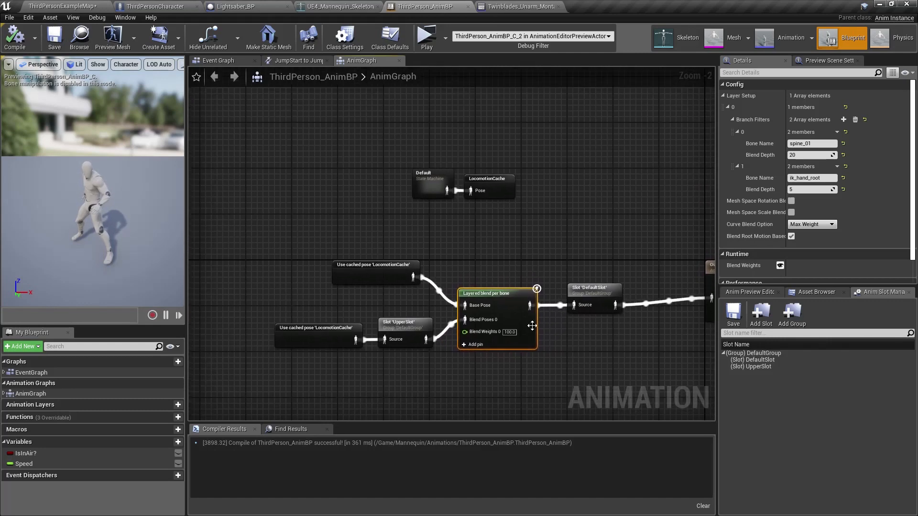
mouse_move(581, 389)
left_mouse_down()
mouse_move(371, 273)
mouse_move(231, 248)
left_mouse_up()
right_click_drag(475, 353, 457, 308)
left_click(370, 239)
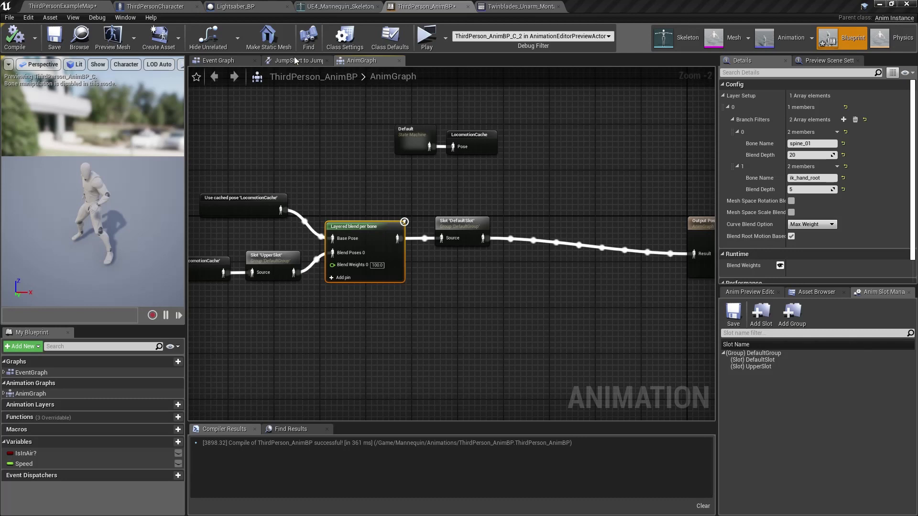
Open the animation blueprint's Event Graph and examine the pawn owner, IsInAir and Speed node chain up to its end.
left_click(217, 61)
scroll(369, 297, "down", 4)
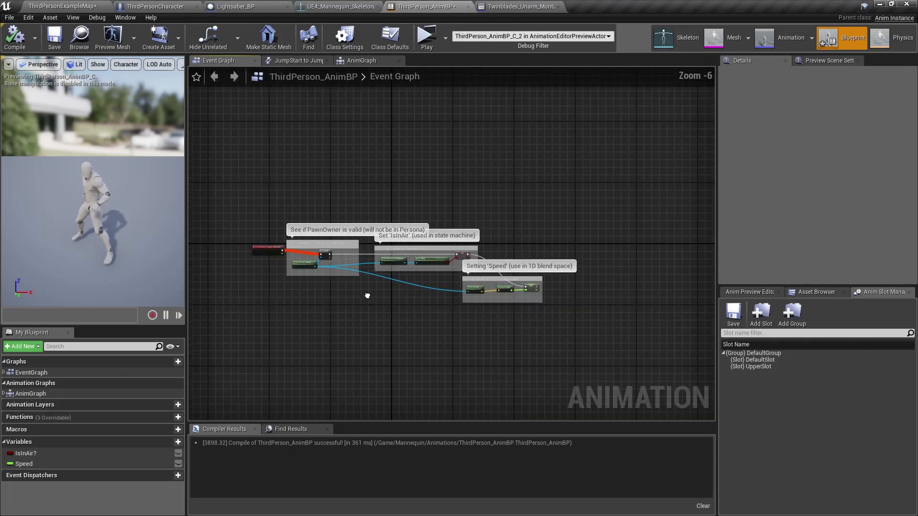
right_click_drag(367, 295, 318, 254)
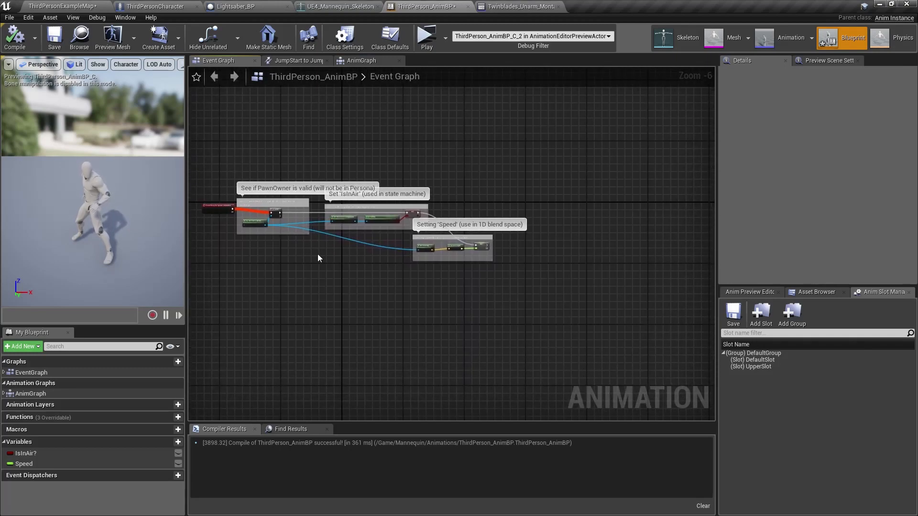
scroll(493, 252, "up", 3)
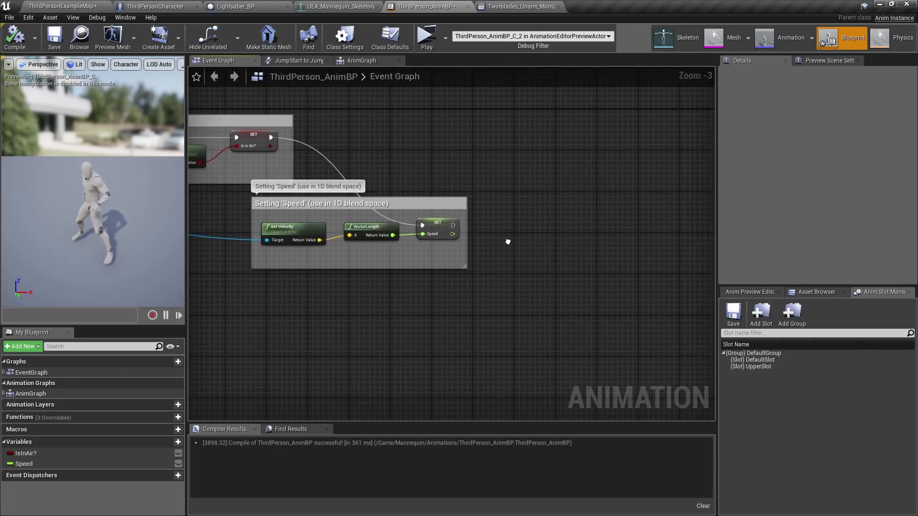
right_click_drag(508, 242, 707, 307)
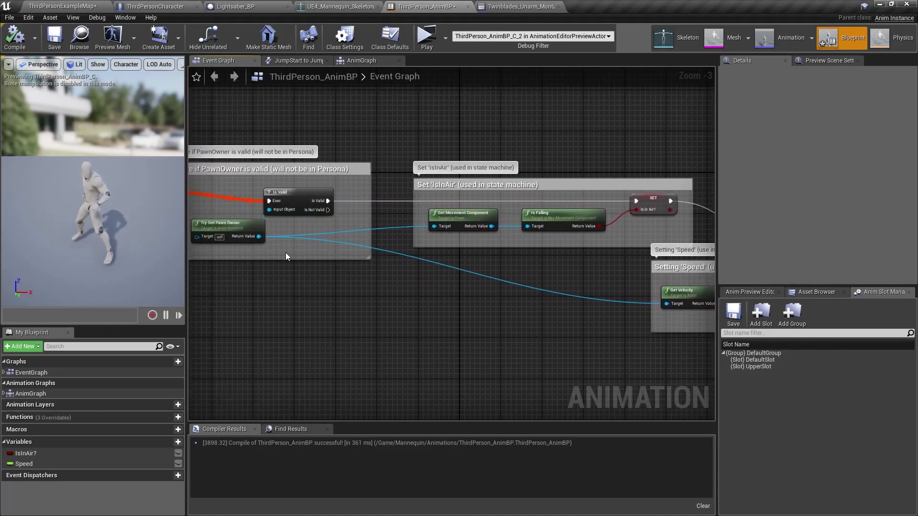
right_click_drag(305, 263, 105, 234)
scroll(494, 308, "up", 3)
right_click_drag(462, 313, 405, 308)
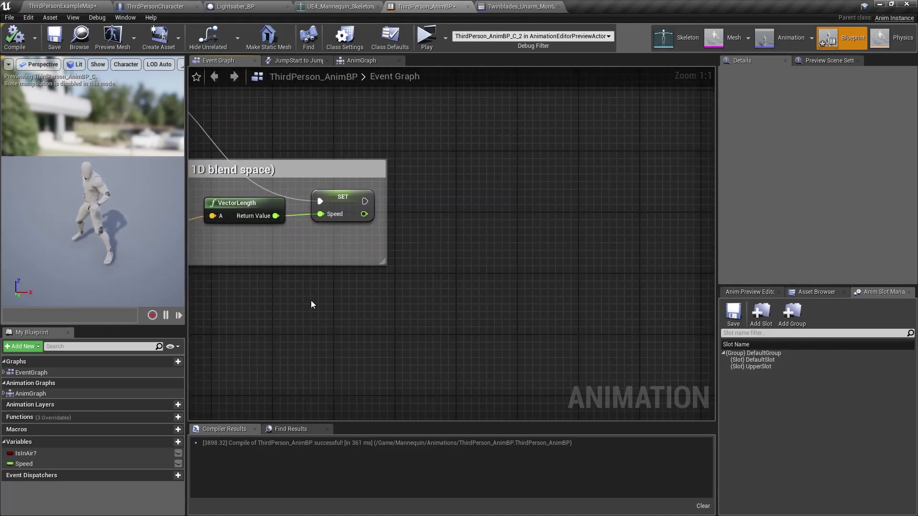
key("ctrl+v")
left_click_drag(312, 301, 249, 301)
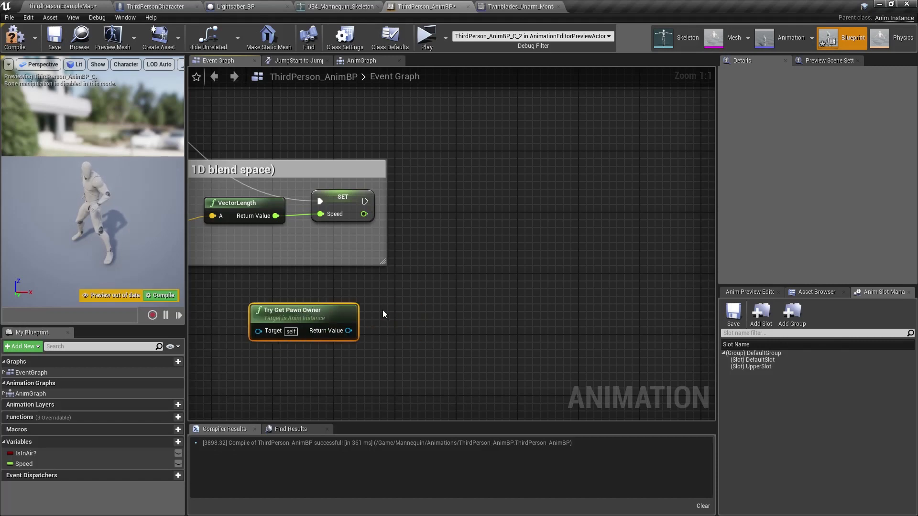
right_click_drag(365, 326, 290, 367)
left_click_drag(272, 371, 371, 342)
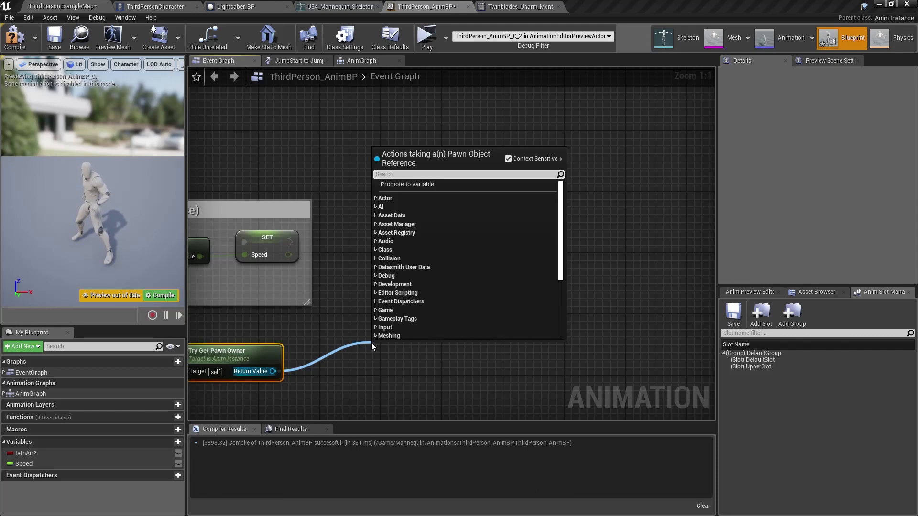
type("castto")
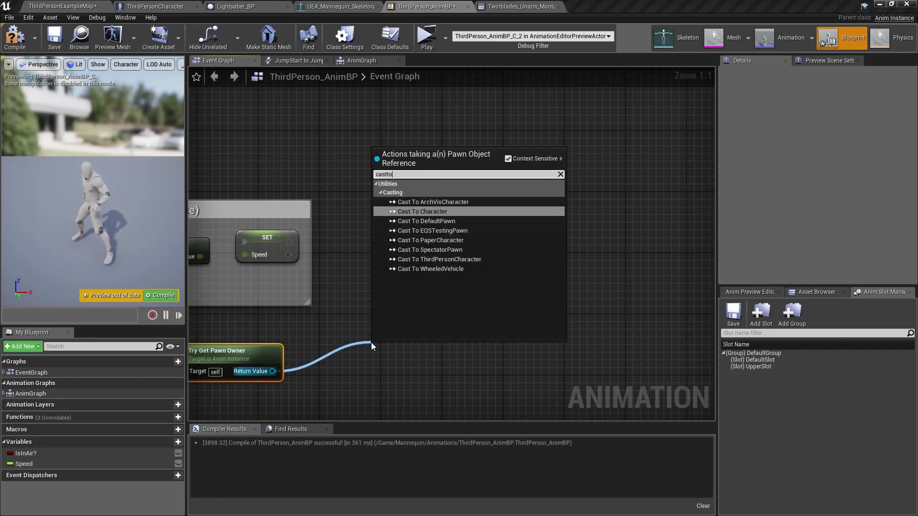
type("thi")
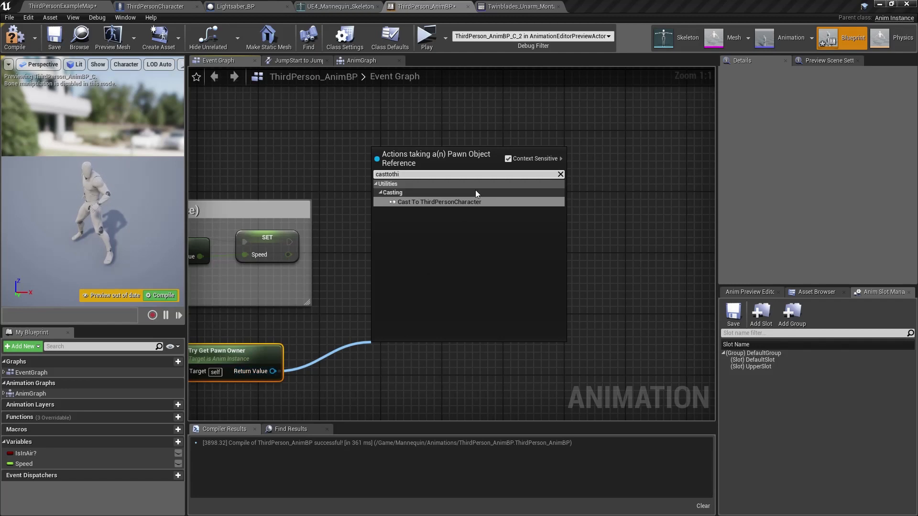
left_click(469, 201)
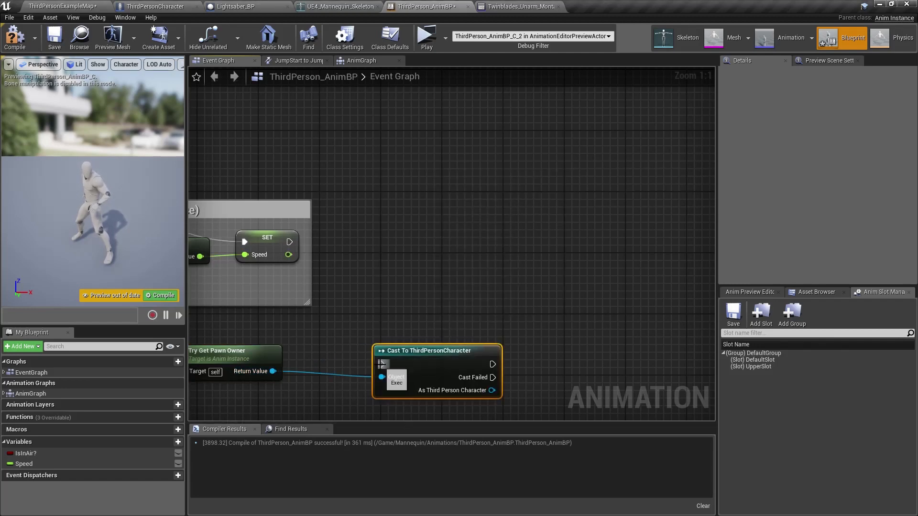
left_click_drag(381, 364, 291, 242)
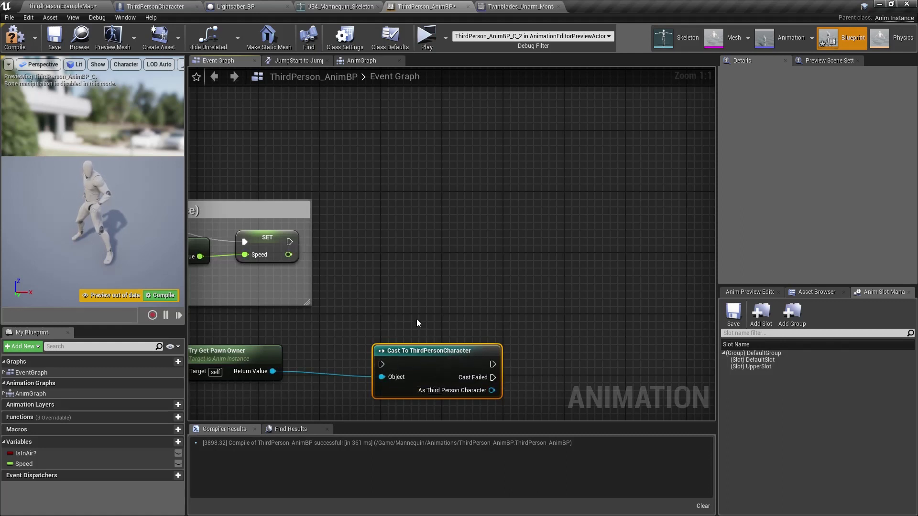
left_click_drag(417, 324, 223, 369)
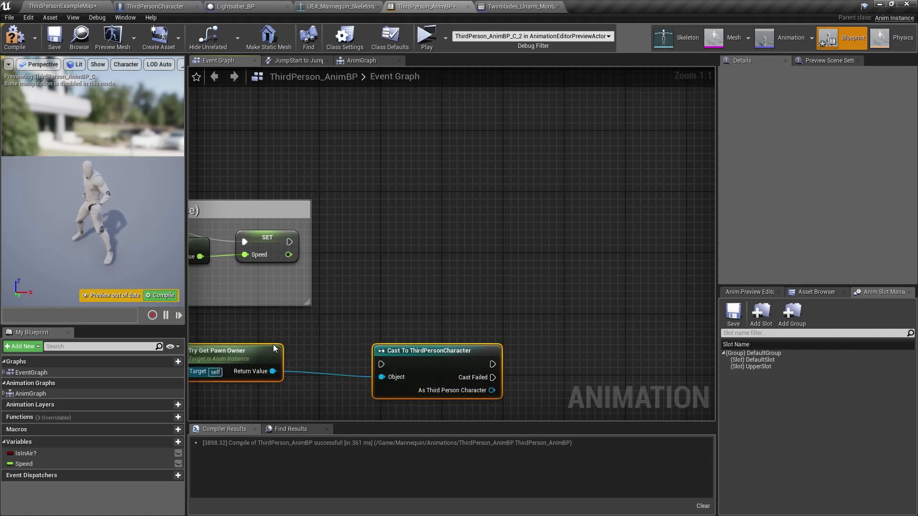
key("Delete")
Add a Montage Is Playing node to the Event Graph and place it just below the Speed comment box.
right_click(293, 348)
type("mont")
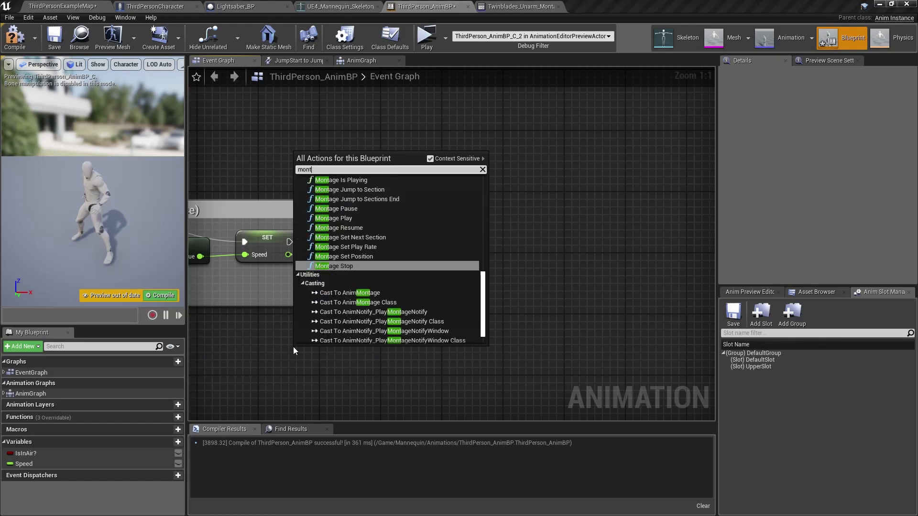
type("agepl")
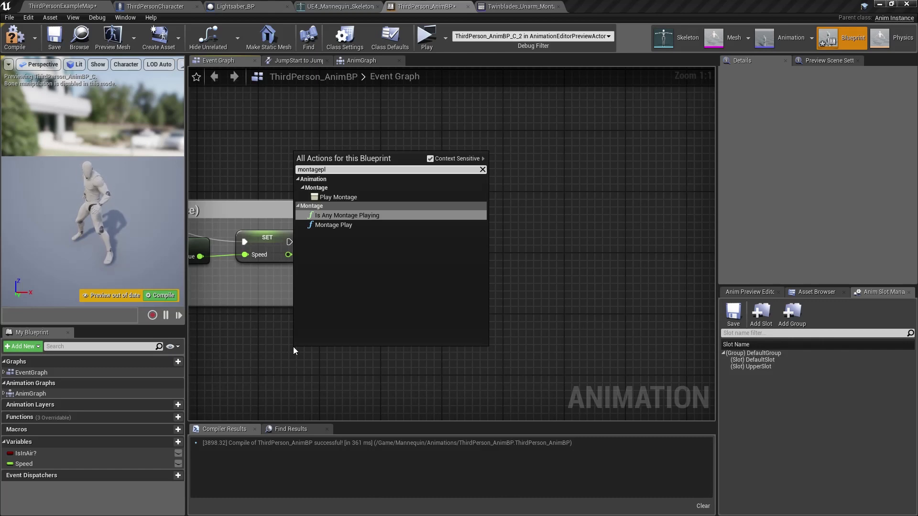
key("BackSpace")
key("BackSpace")
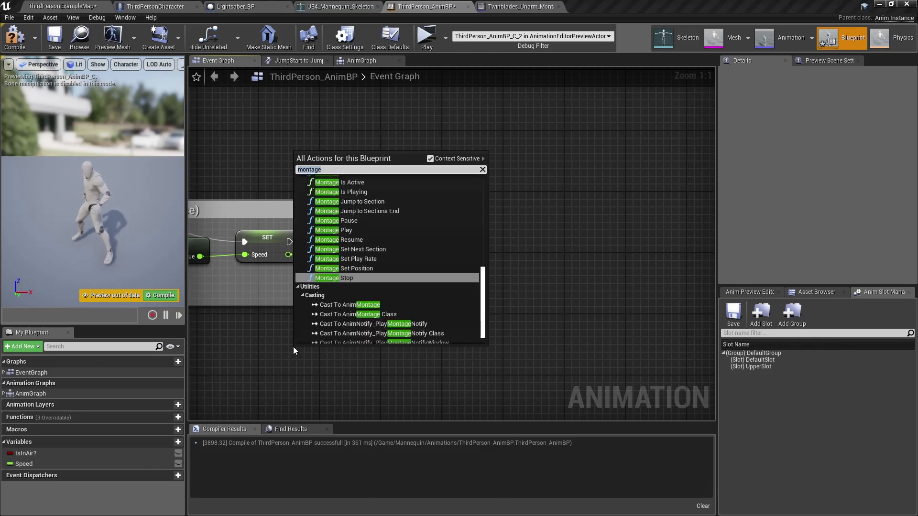
left_click(360, 192)
right_click_drag(381, 351, 380, 290)
left_click_drag(380, 290, 325, 268)
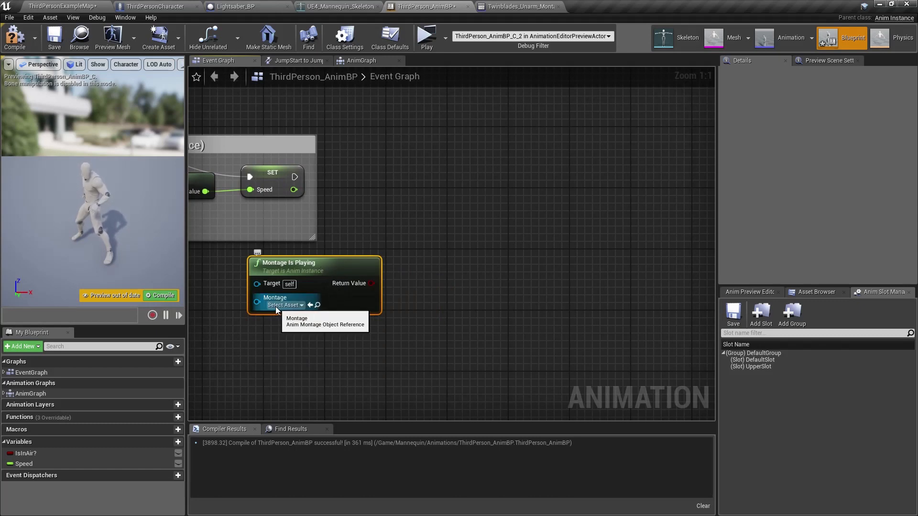
Duplicate the Montage Is Playing node below the original, and assign Twinblades_Equip_Montage to the original and Twinblades_Unarm_Montage to the copy.
key("ctrl+c")
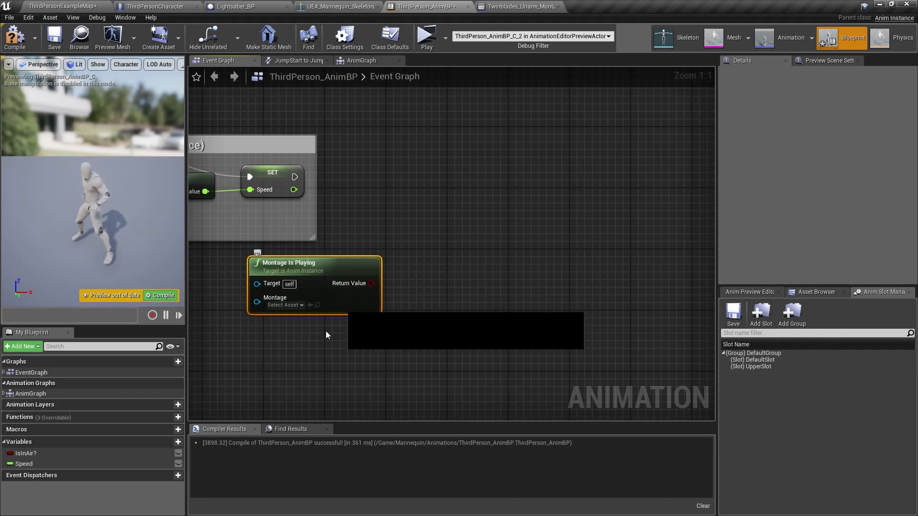
key("ctrl+v")
left_click_drag(382, 344, 326, 326)
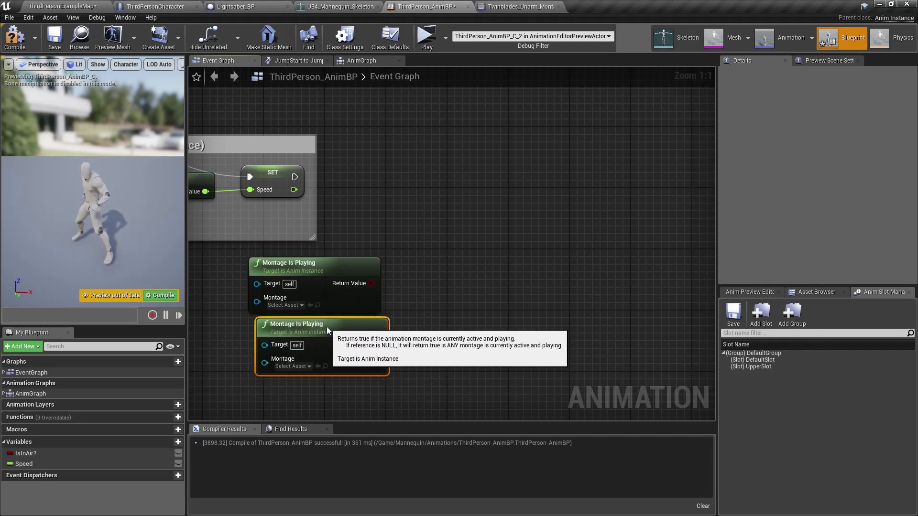
left_click(291, 306)
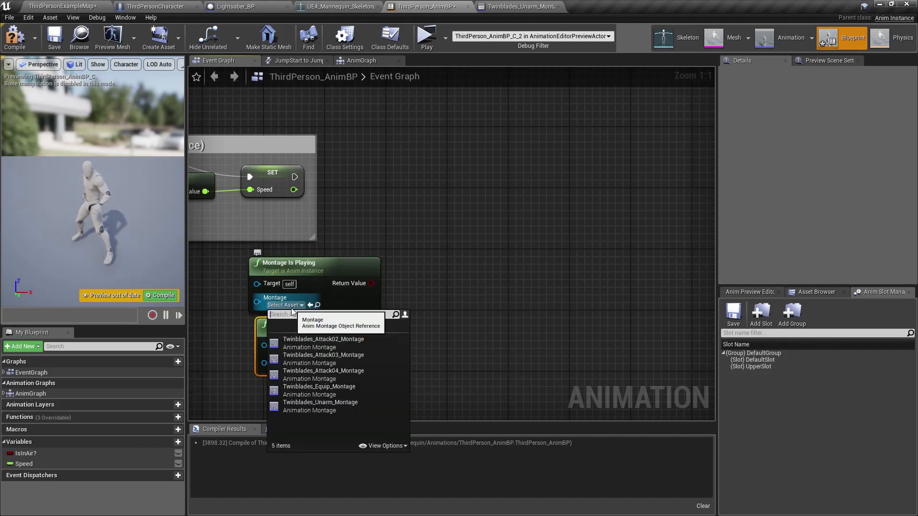
left_click(322, 389)
left_click(294, 366)
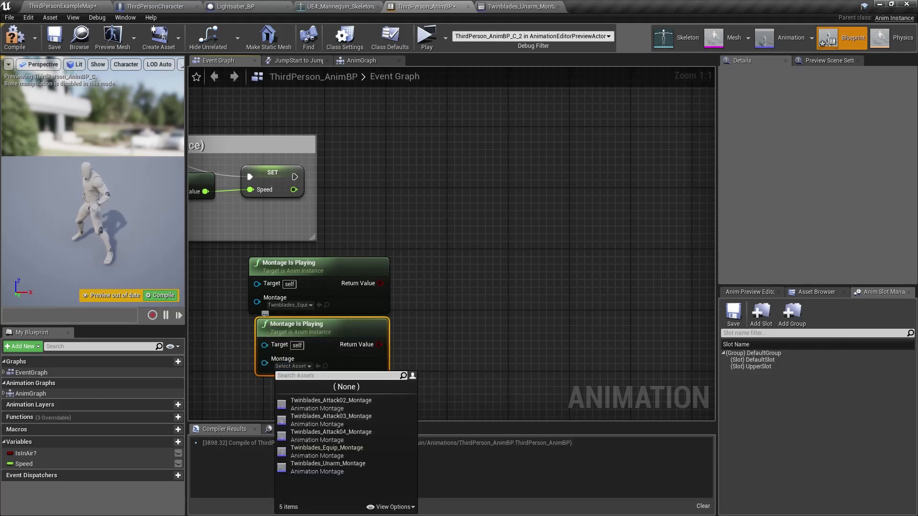
left_click(343, 469)
Combine the return values of both Montage Is Playing nodes with an OR node placed close beside them.
right_click_drag(419, 316, 361, 340)
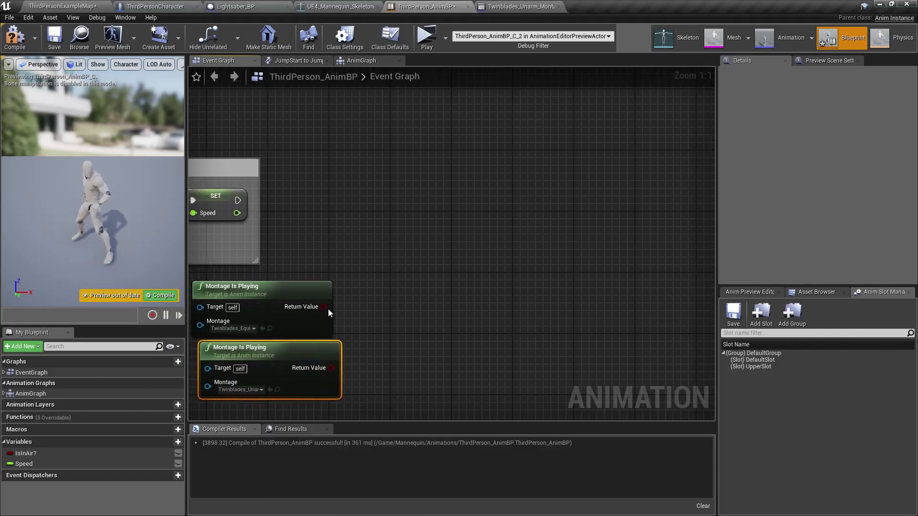
left_click_drag(324, 306, 381, 302)
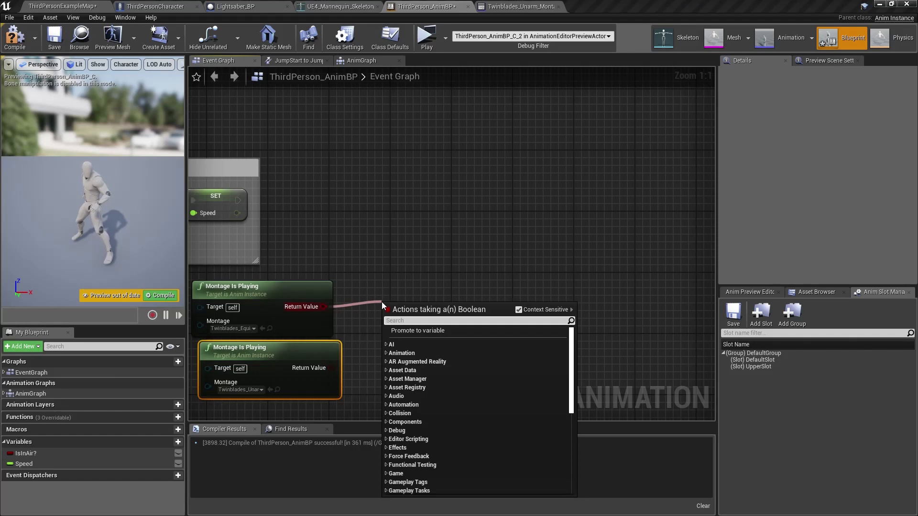
type("or")
key("Return")
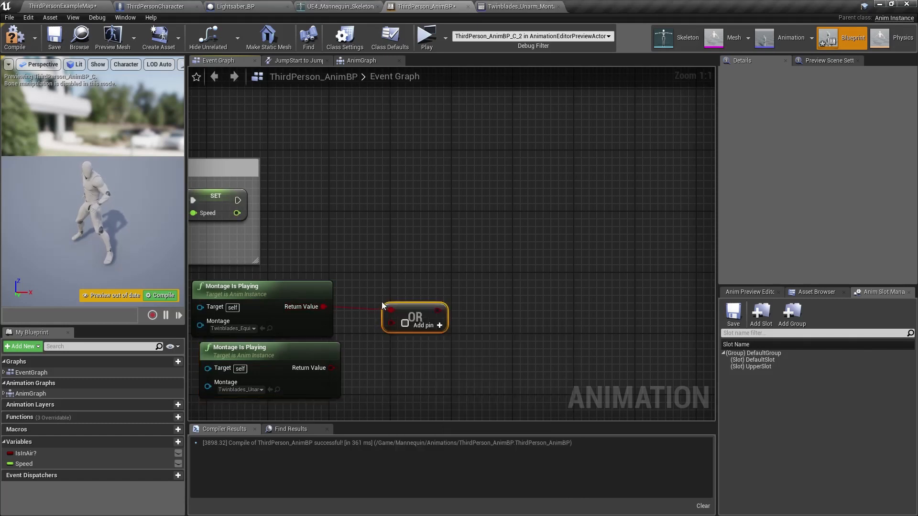
left_click_drag(391, 323, 331, 368)
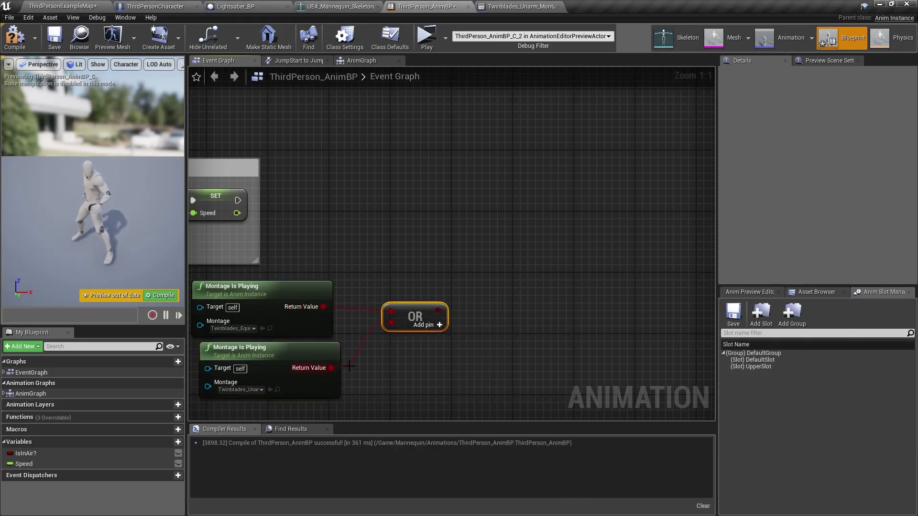
left_click_drag(418, 316, 386, 315)
Promote the OR output to a Boolean variable named IsDrawingWeapon, and run its Set node after the Speed Set node.
right_click(410, 311)
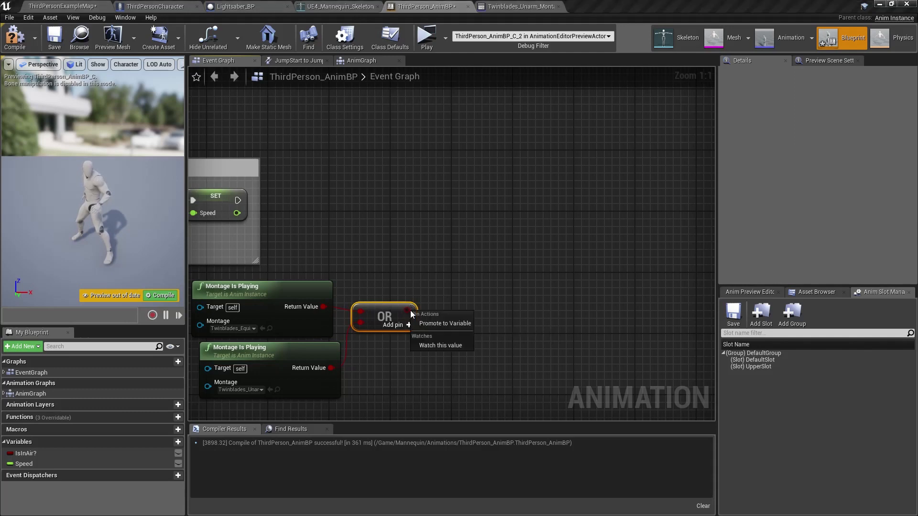
left_click(437, 324)
type("IsDrawingWeapon")
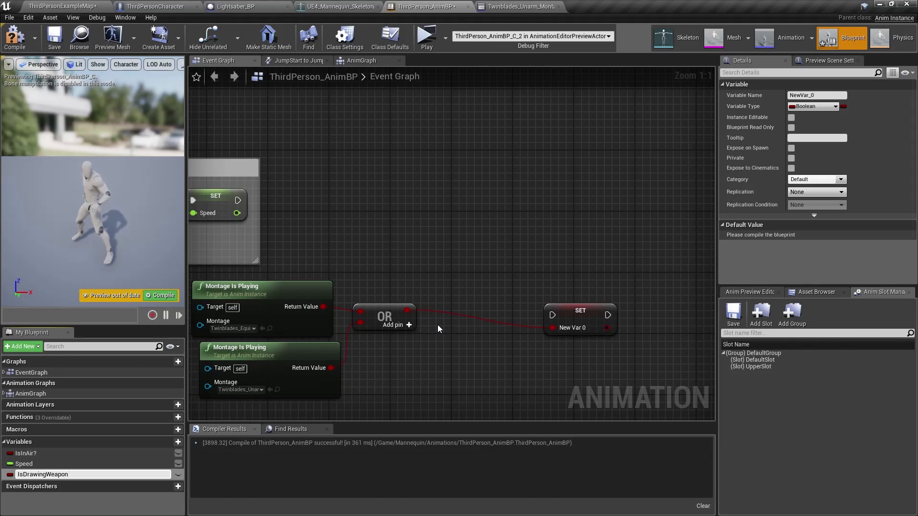
key("Return")
mouse_move(592, 313)
left_mouse_down()
mouse_move(431, 190)
mouse_move(270, 209)
mouse_move(237, 200)
left_mouse_up()
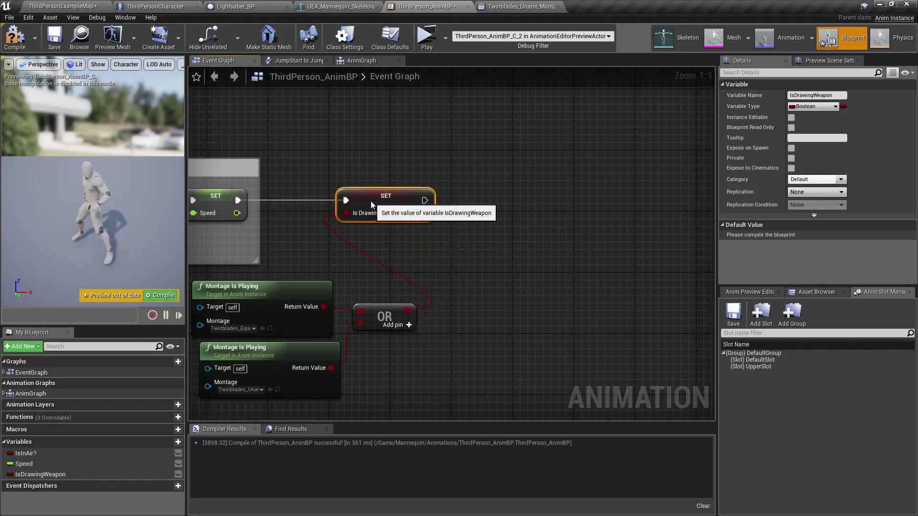
Add a Copy Bone node to the AnimGraph and place it below the DefaultSlot node.
right_click_drag(354, 212, 400, 176)
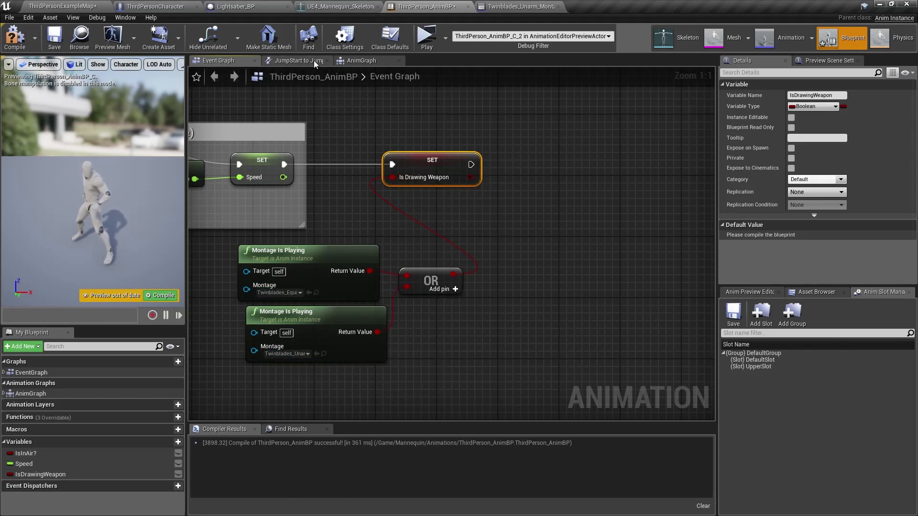
left_click(379, 61)
scroll(316, 196, "down", 2)
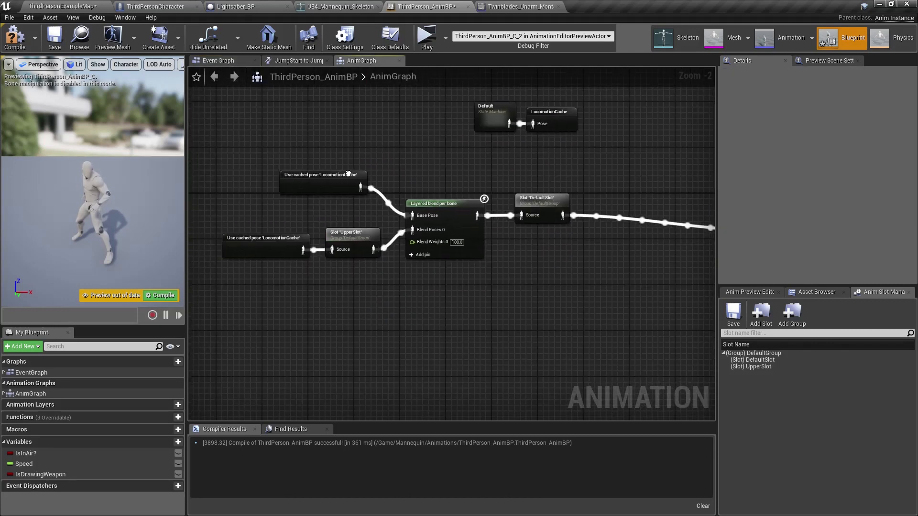
scroll(317, 196, "up", 1)
right_click_drag(316, 196, 276, 184)
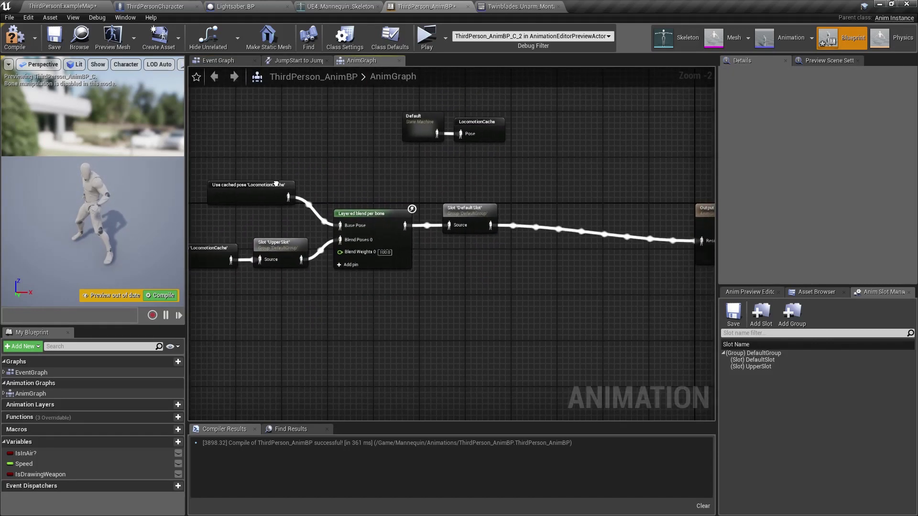
right_click(384, 301)
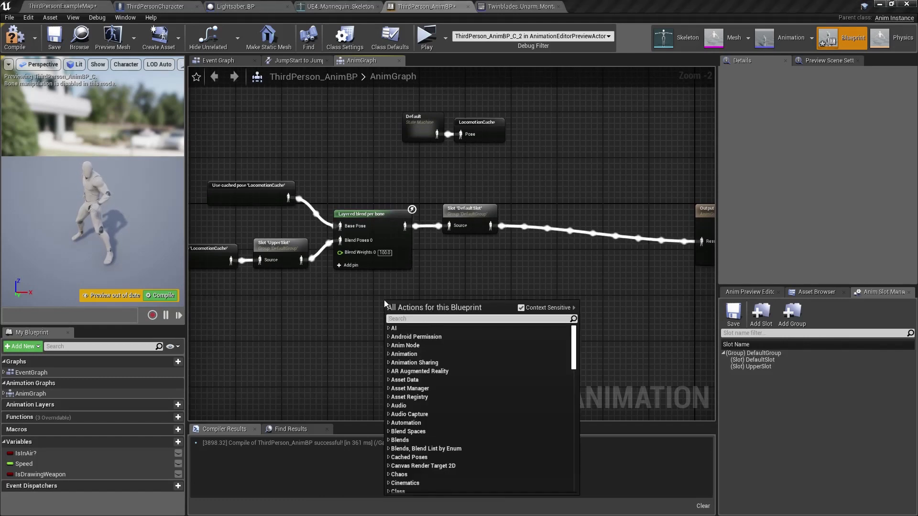
type("copy bone")
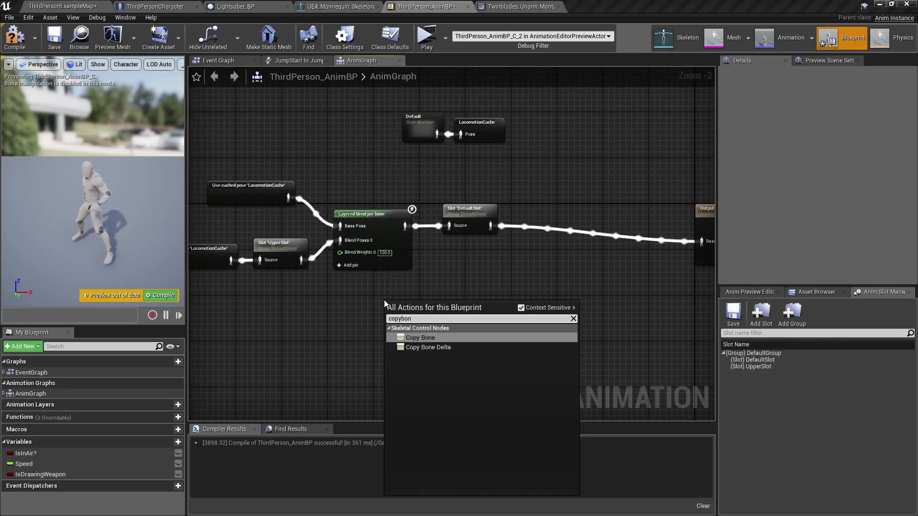
key("Return")
scroll(466, 315, "up", 1)
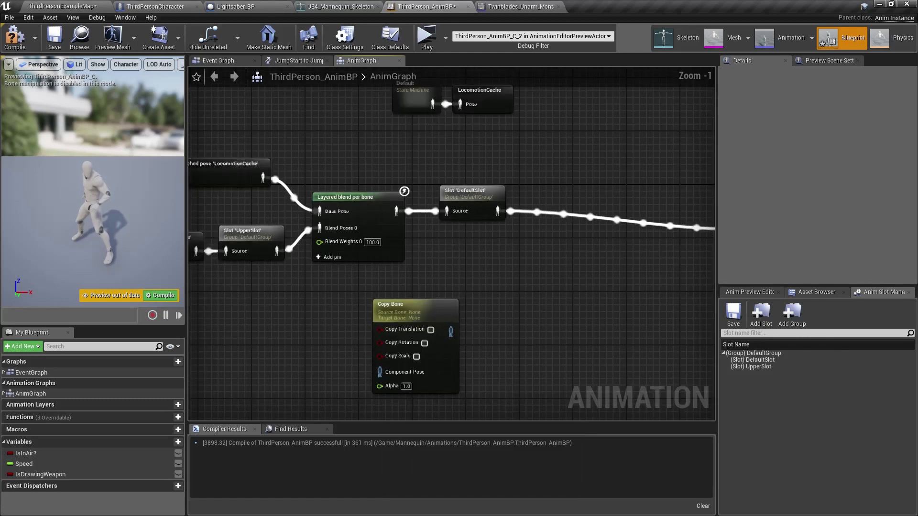
scroll(471, 313, "down", 1)
right_click_drag(477, 311, 436, 262)
left_click_drag(388, 302, 431, 301)
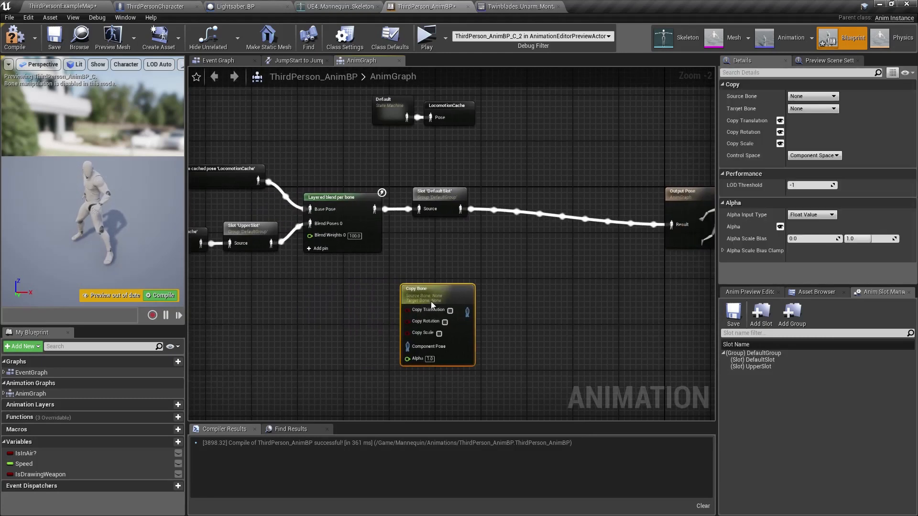
right_click_drag(296, 304, 349, 307)
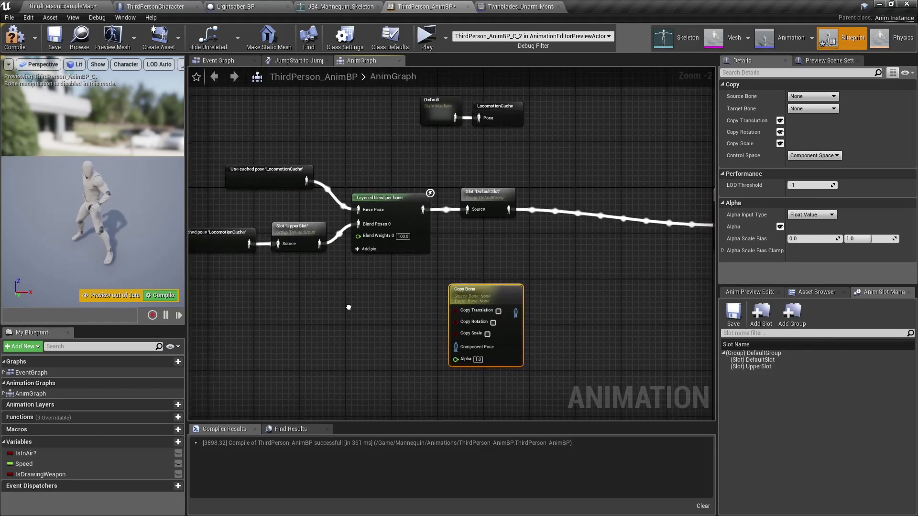
Set the Copy Bone node's source bone to hand_r and its target bone to ik_hand_r.
left_click(808, 96)
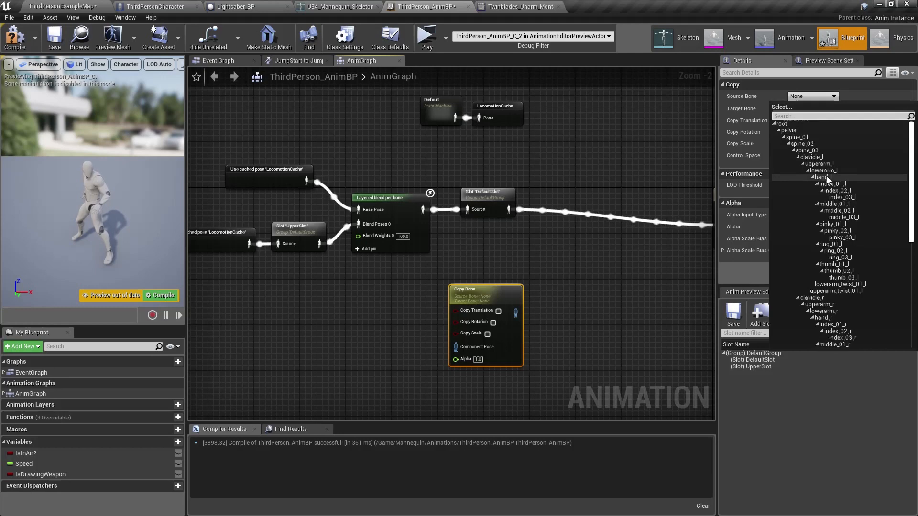
scroll(827, 176, "down", 2)
scroll(827, 175, "down", 1)
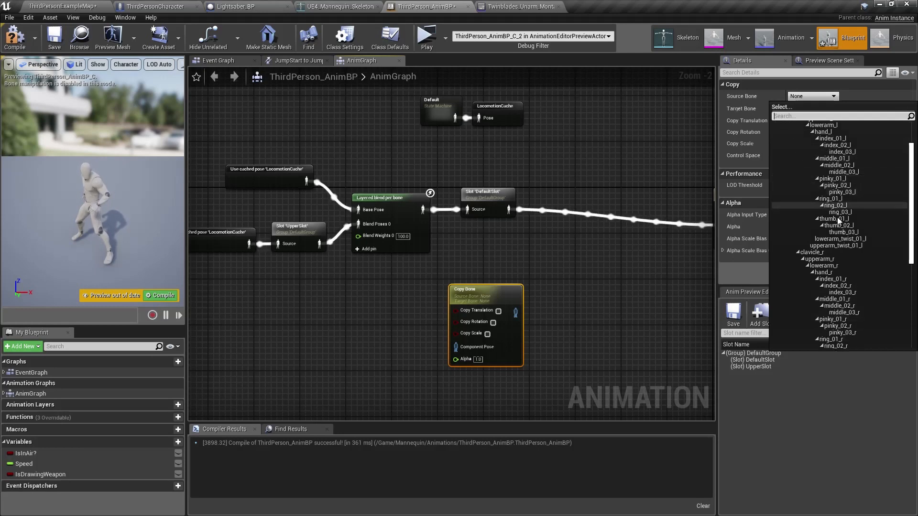
left_click(834, 272)
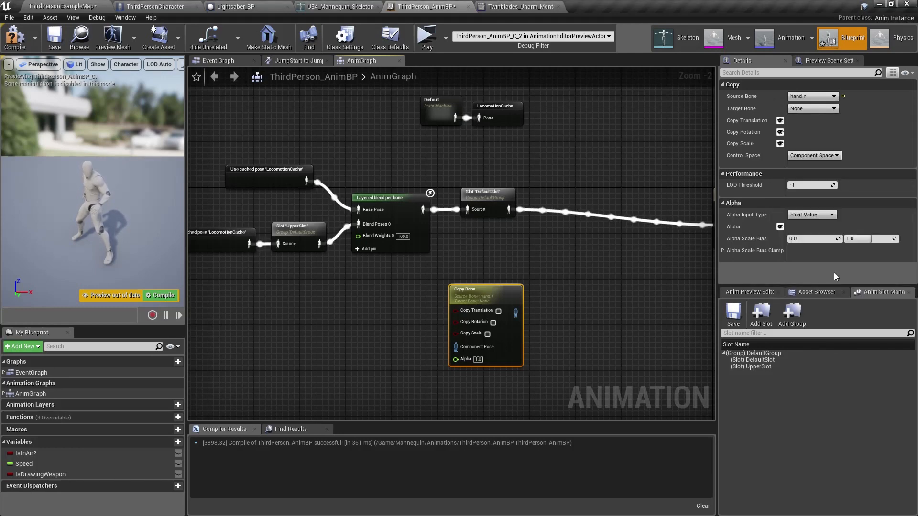
left_click(801, 109)
scroll(827, 225, "down", 10)
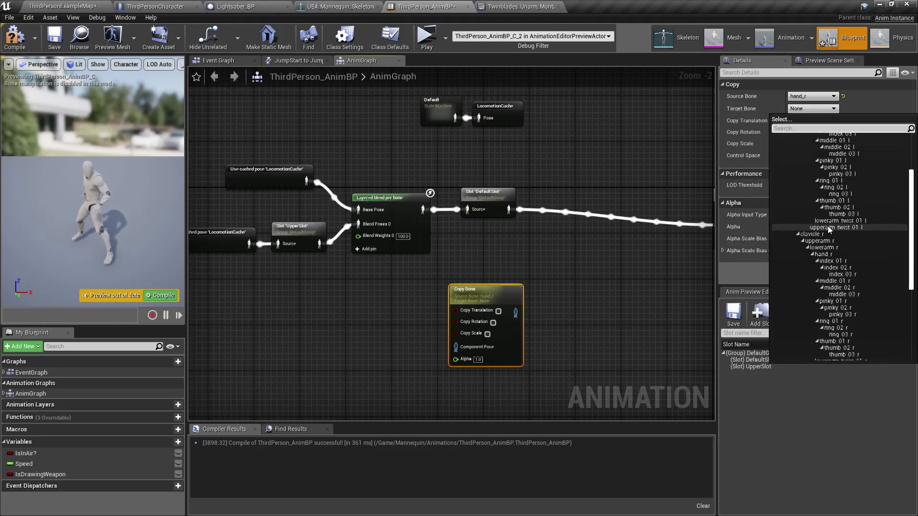
scroll(827, 226, "down", 3)
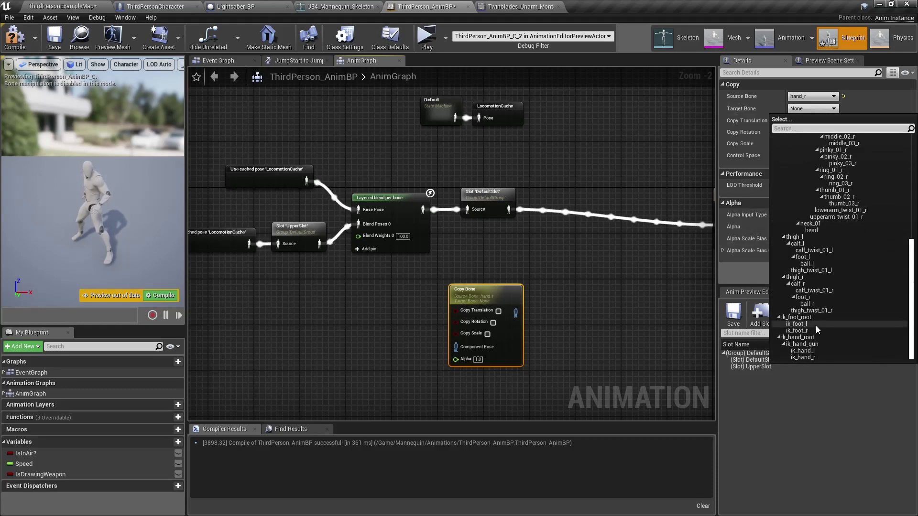
left_click(815, 358)
Enable Copy Translation and feed the DefaultSlot output into Copy Bone's Component Pose, placing the Local To Component node just before Copy Bone.
scroll(569, 319, "up", 1)
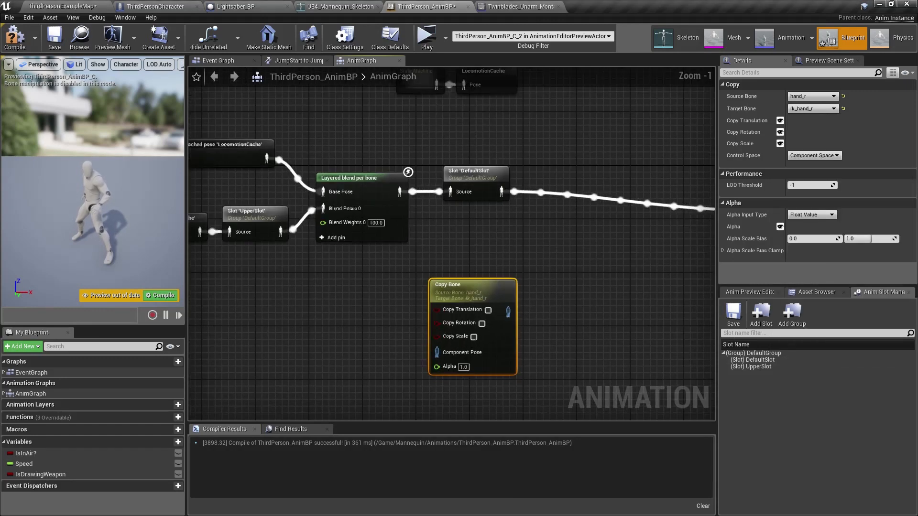
scroll(553, 326, "up", 1)
right_click_drag(553, 325, 529, 276)
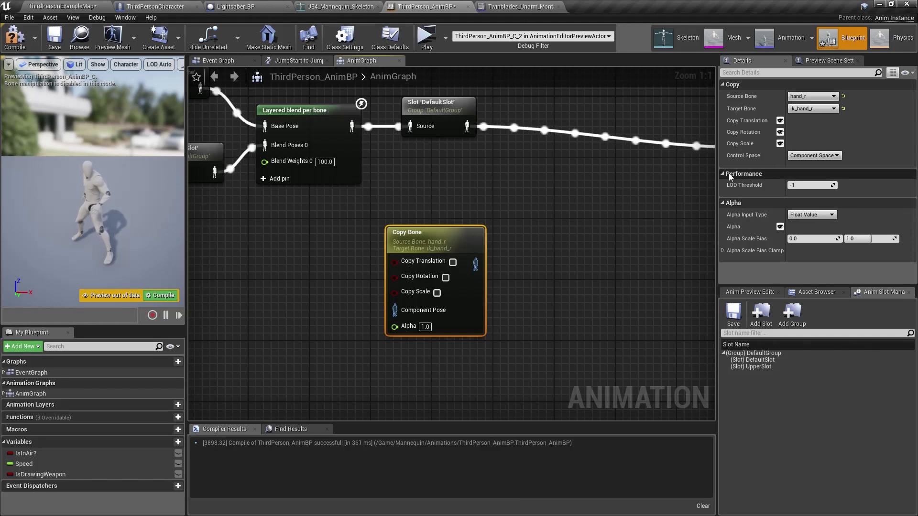
left_click(452, 262)
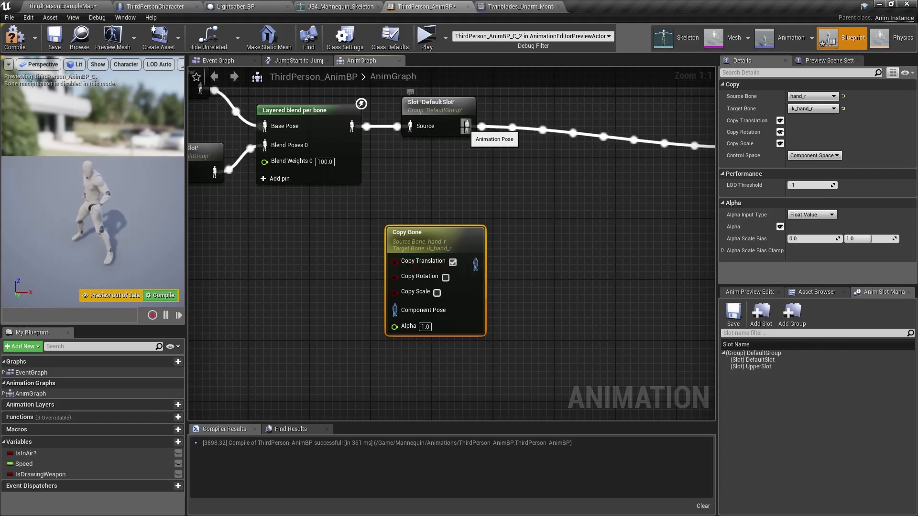
left_click_drag(466, 127, 391, 312)
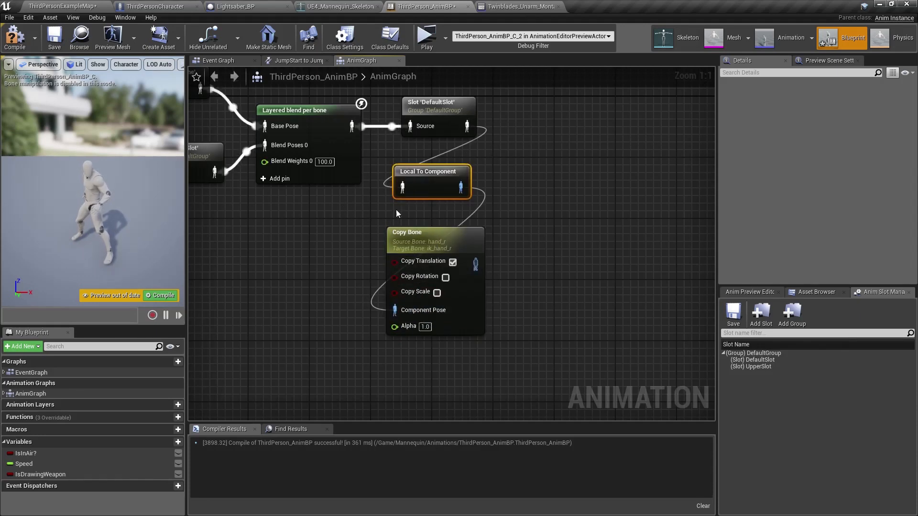
left_click_drag(417, 187, 315, 303)
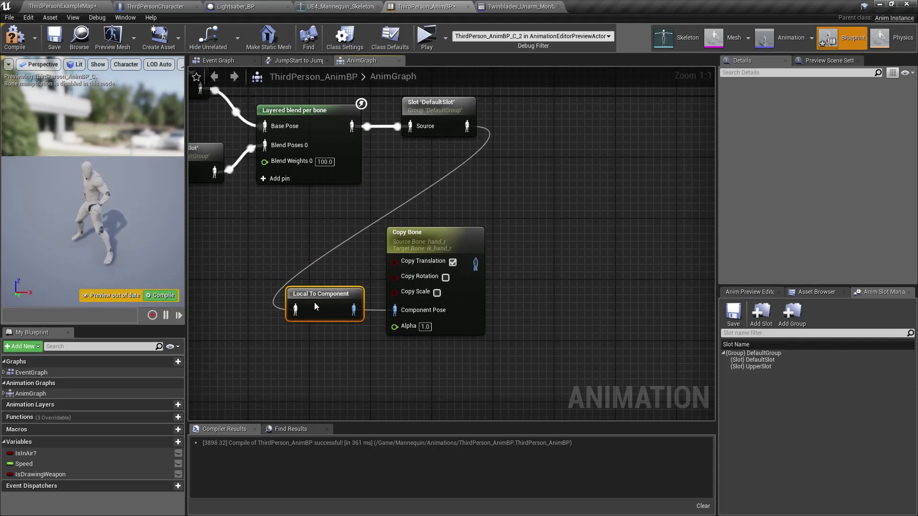
Connect the Copy Bone output to the Output Pose result through a Component To Local conversion.
right_click_drag(527, 233, 380, 298)
scroll(380, 297, "down", 2)
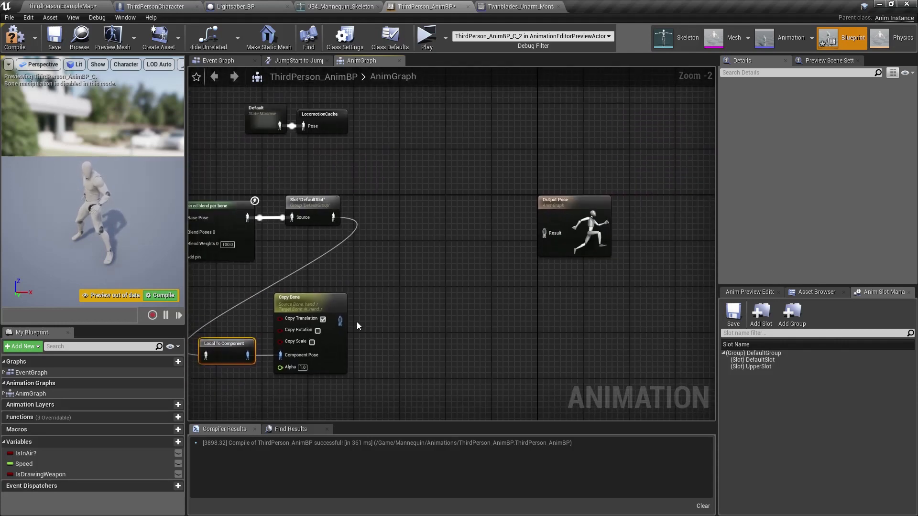
scroll(356, 325, "up", 2)
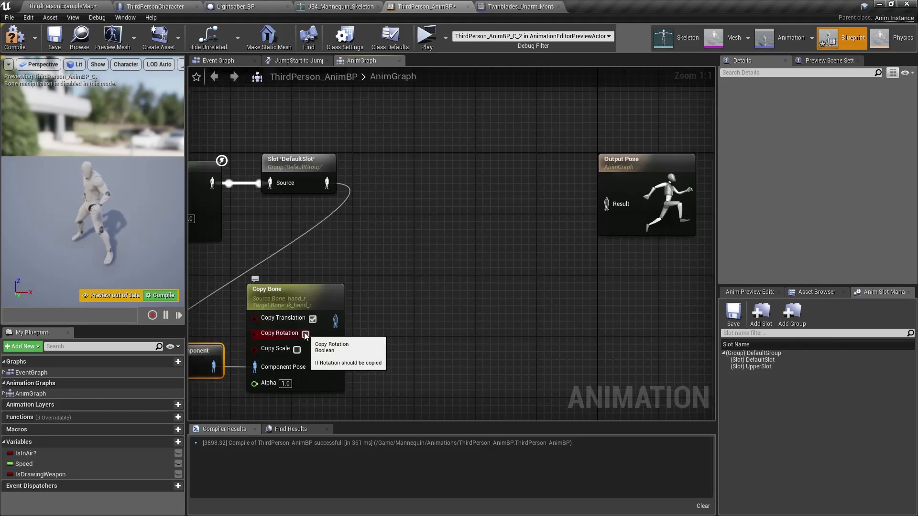
left_click_drag(334, 320, 623, 208)
Drive Copy Bone's Copy Translation input with the IsDrawingWeapon variable, and compile and save the animation blueprint.
right_click_drag(464, 231, 556, 187)
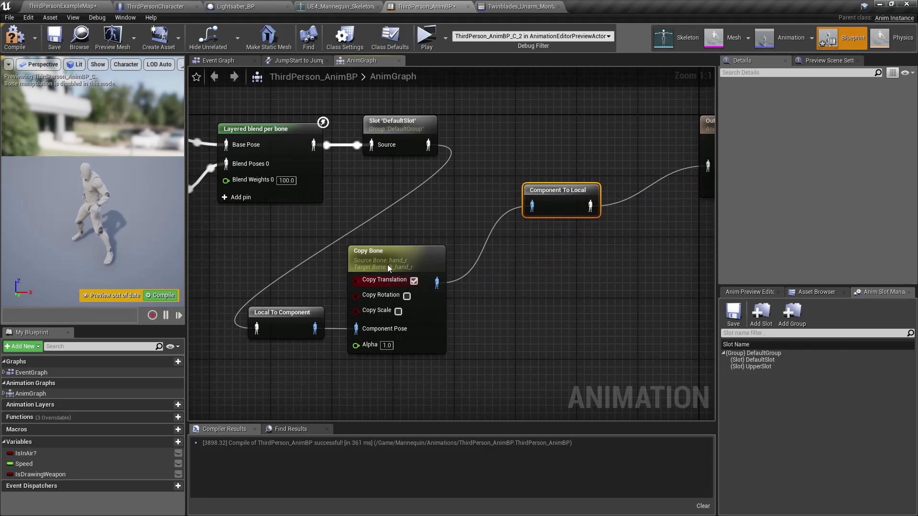
mouse_move(41, 474)
left_mouse_down()
mouse_move(365, 281)
mouse_move(339, 284)
left_mouse_up()
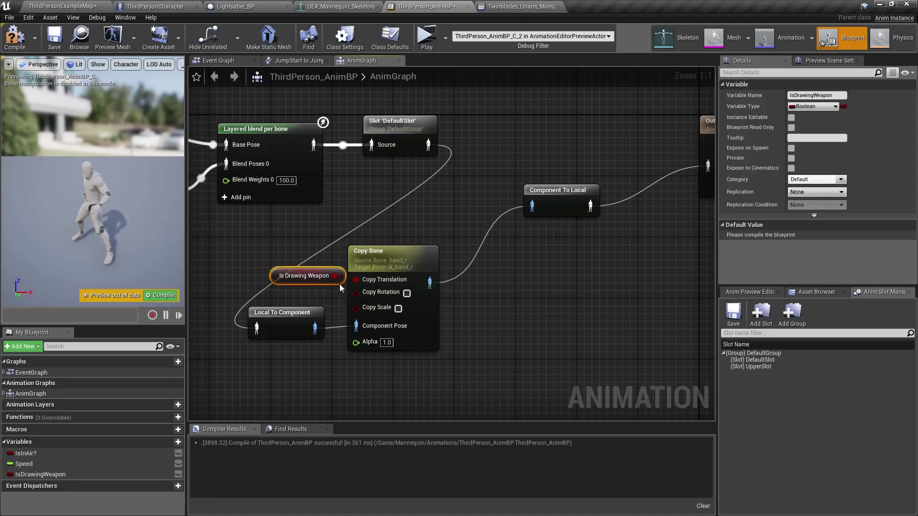
left_click(14, 38)
left_click(50, 52)
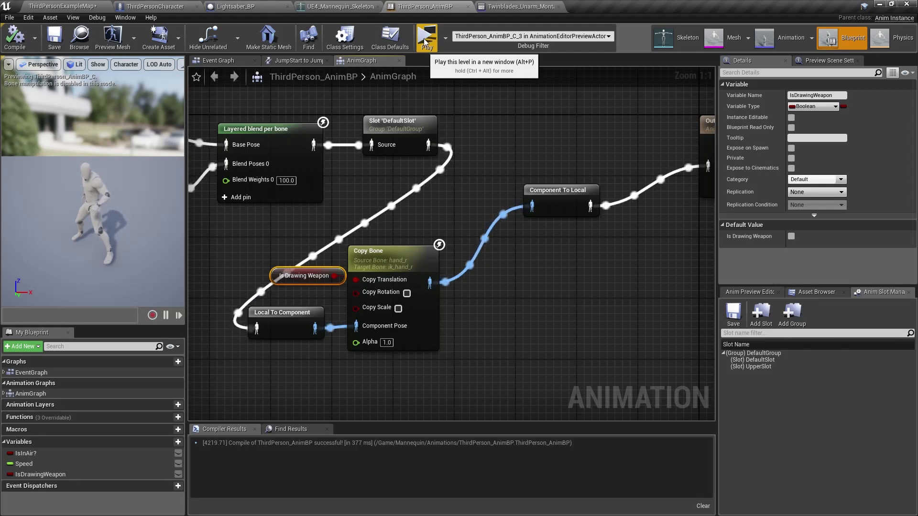
Play-test the level, repeatedly drawing and sheathing the lightsaber from different camera angles, and end the session.
left_click(424, 39)
left_click(521, 197)
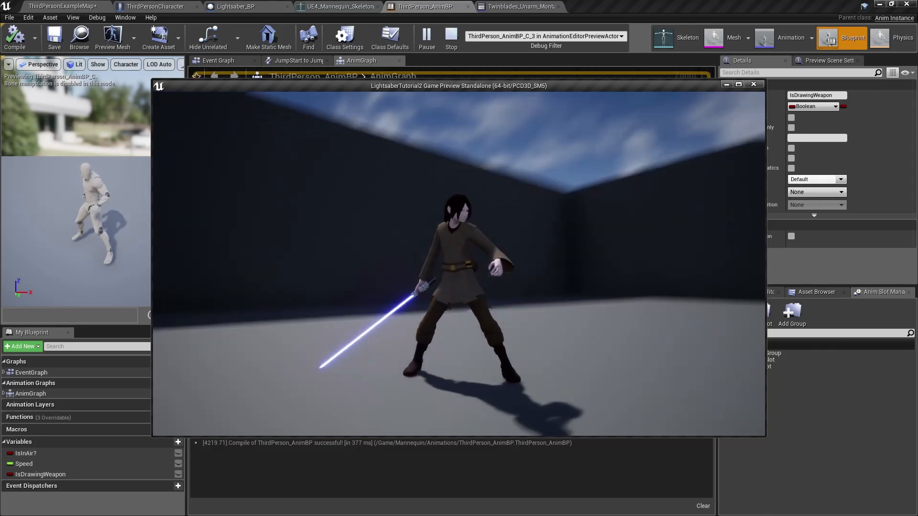
key("e")
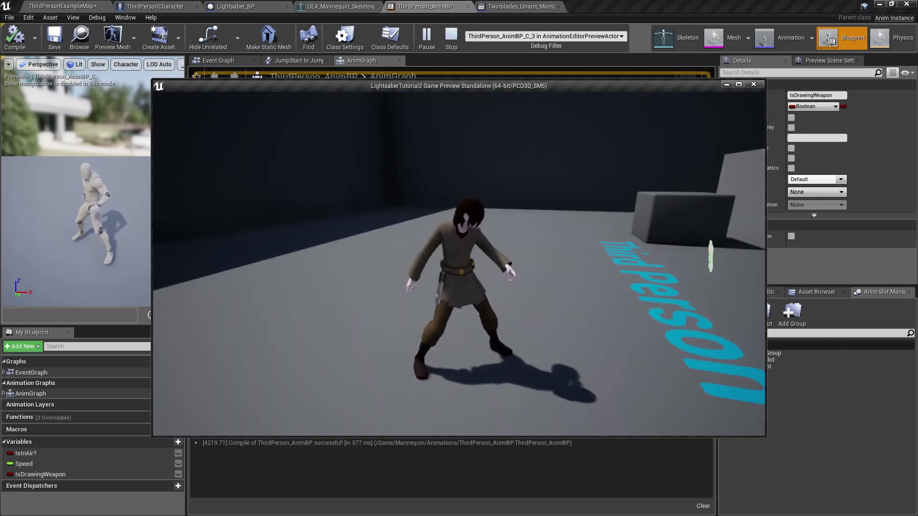
key("e")
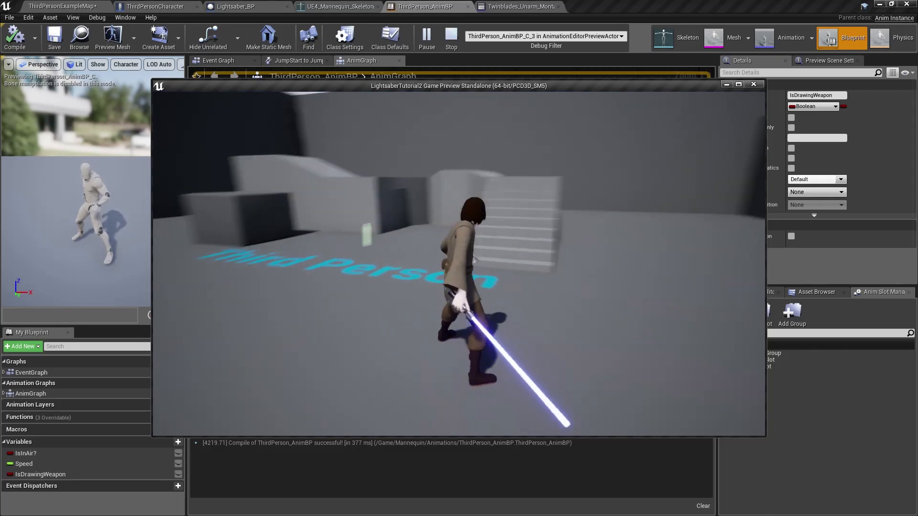
key("e")
key("e")
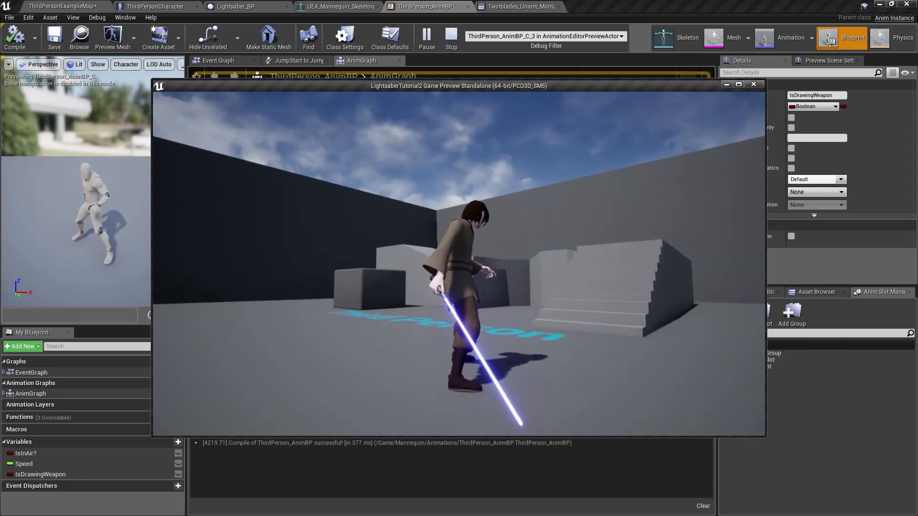
key("e")
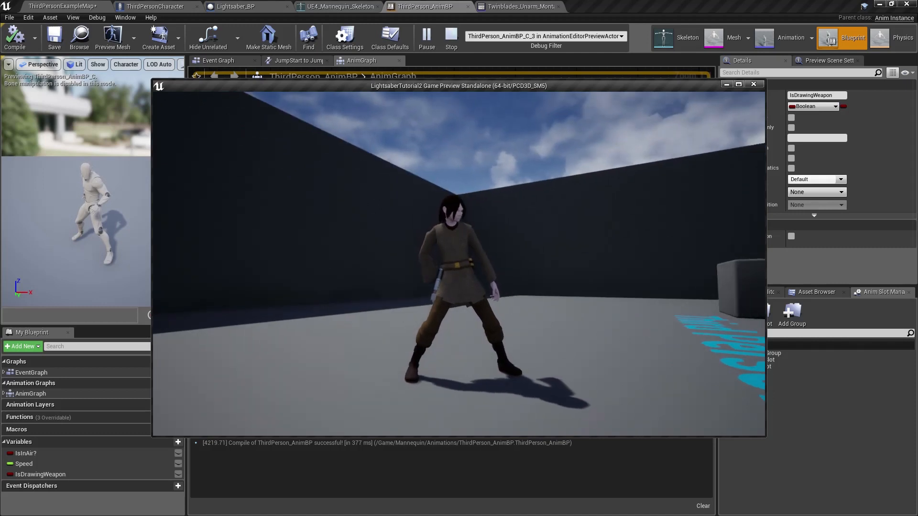
key("e")
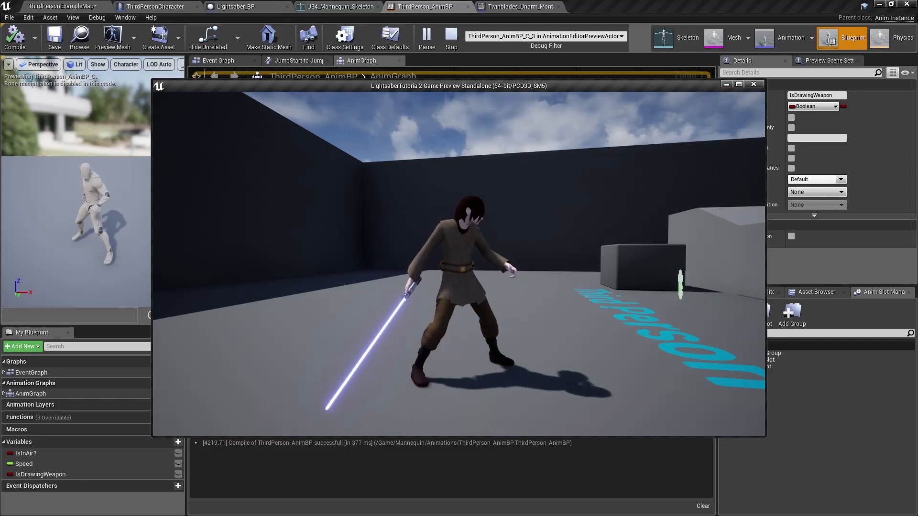
key("e")
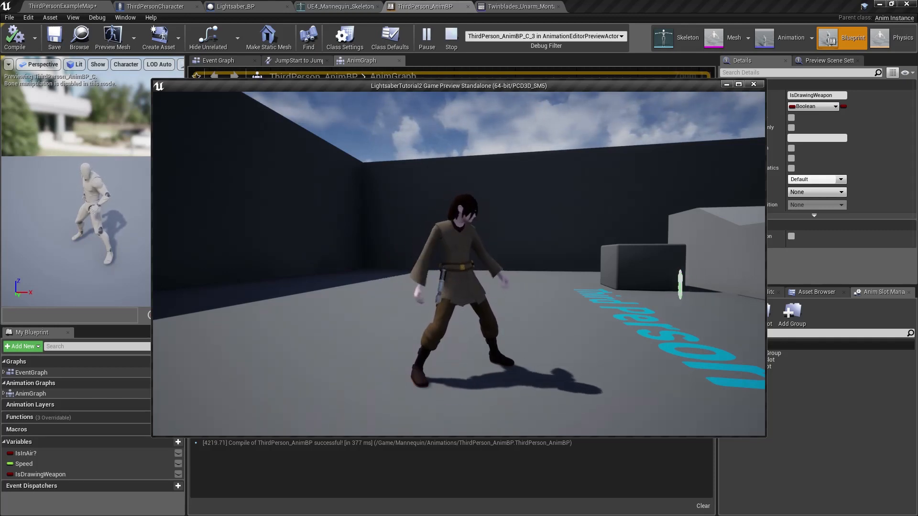
key("Escape")
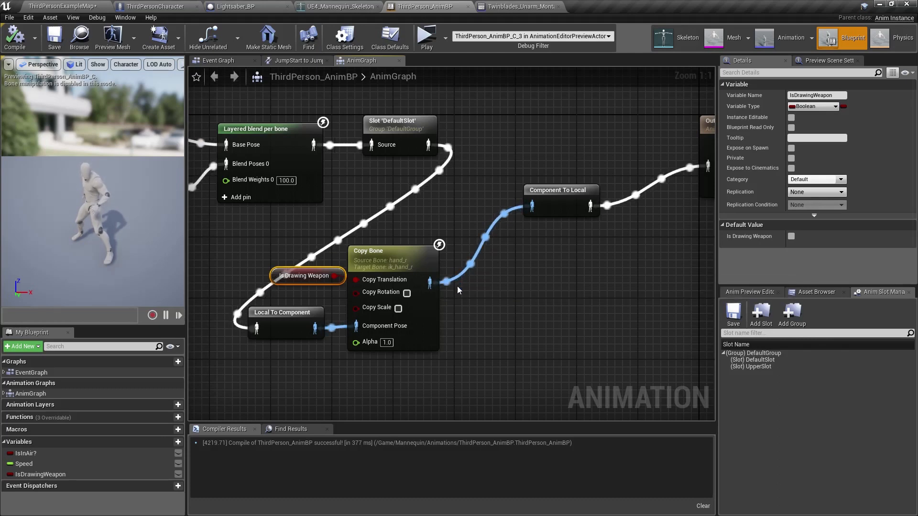
In the mannequin skeleton, add a virtual bone to hand_r with hand_r as its target bone.
right_click_drag(465, 299, 508, 278)
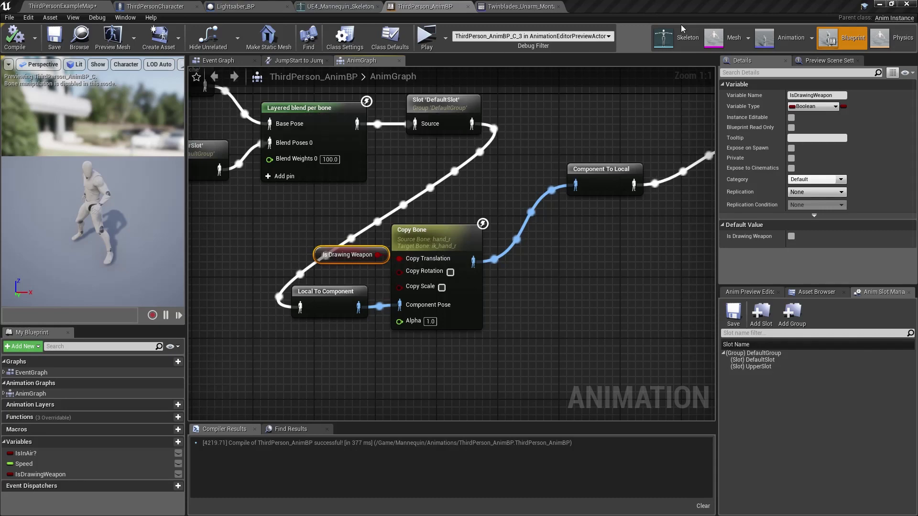
left_click(678, 39)
left_click_drag(349, 162, 341, 231)
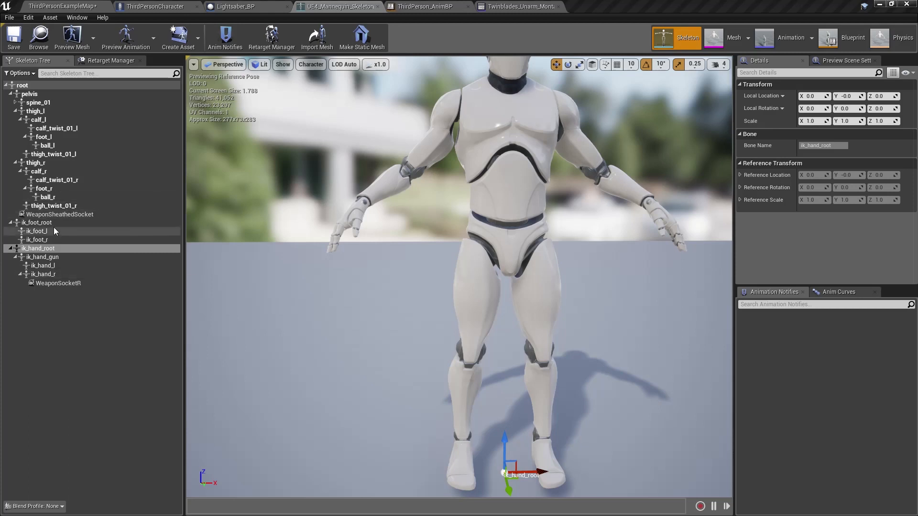
left_click(15, 102)
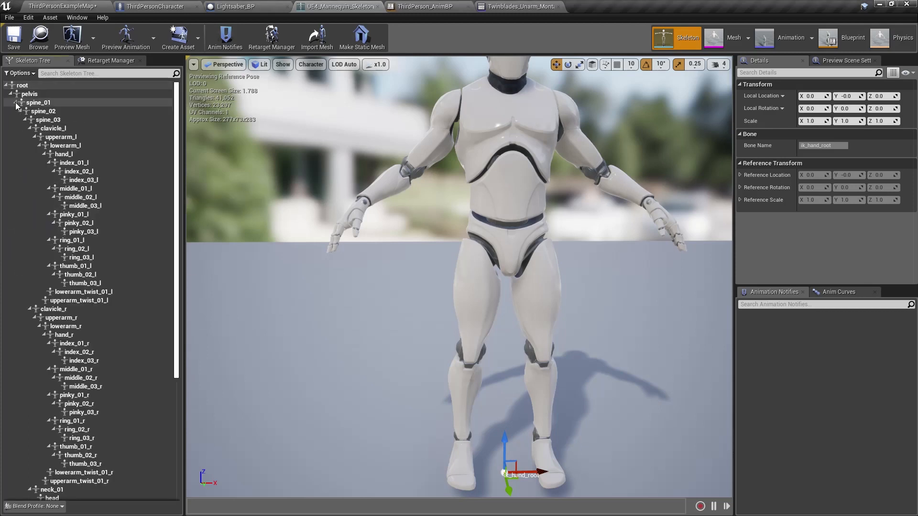
scroll(90, 227, "down", 1)
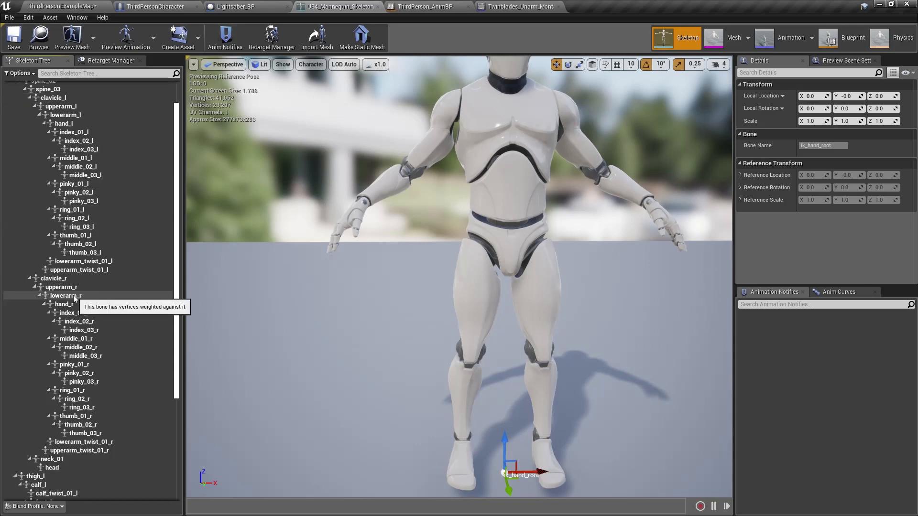
left_click(63, 306)
right_click(63, 310)
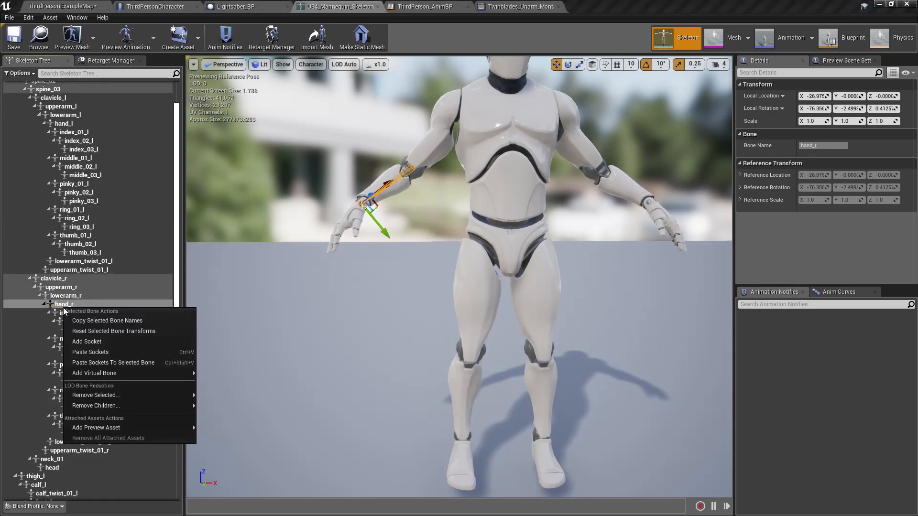
mouse_move(141, 372)
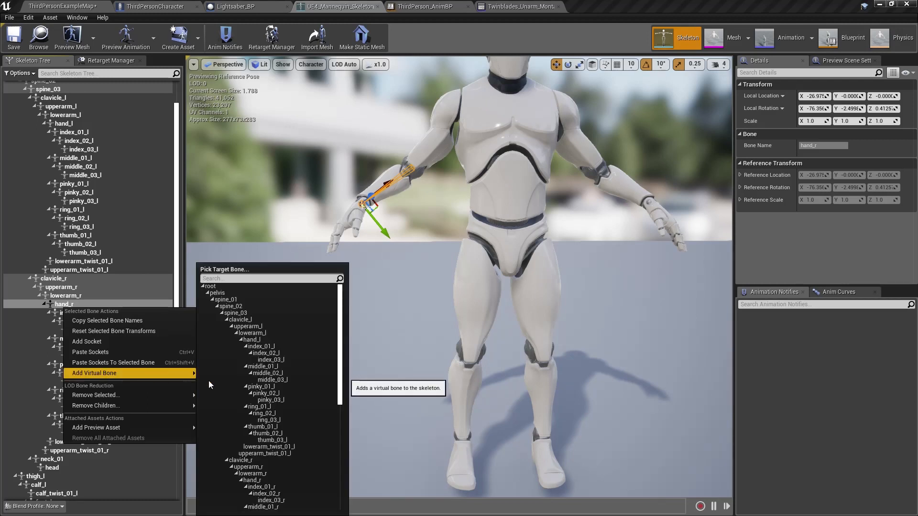
scroll(273, 387, "down", 5)
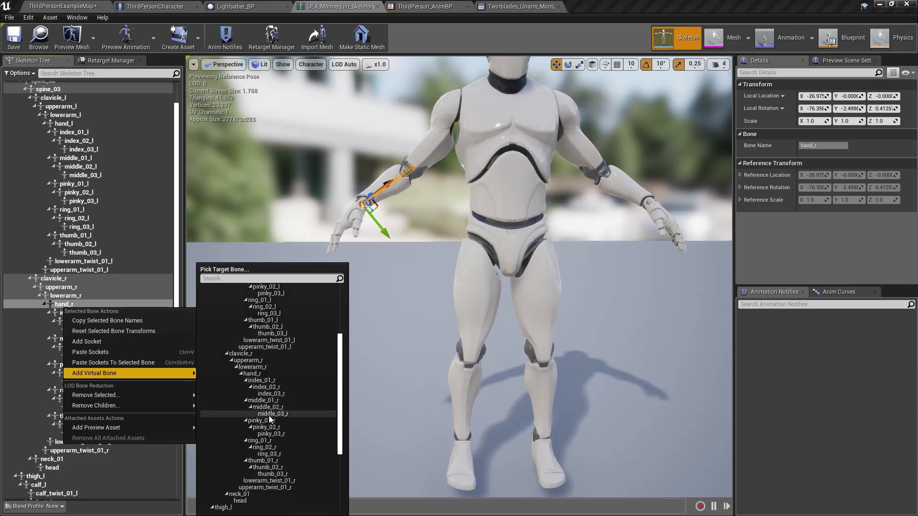
left_click(257, 373)
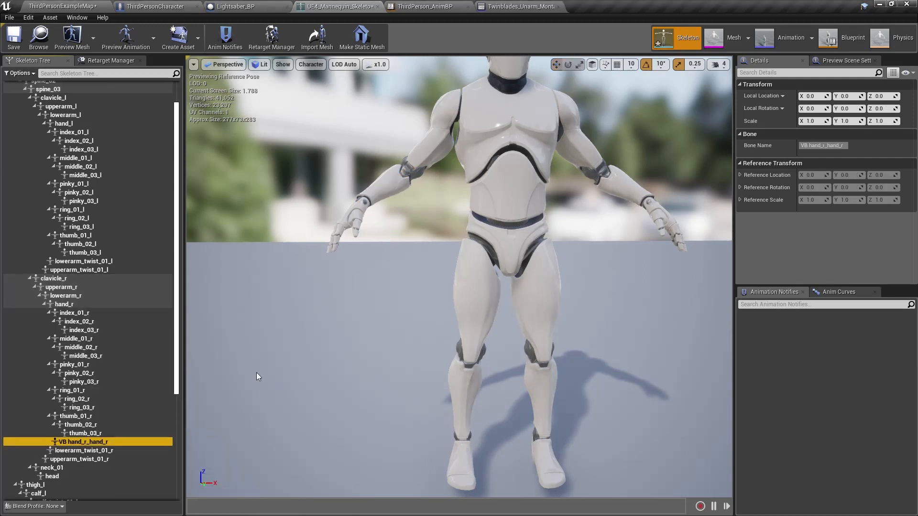
Rename the new virtual bone under hand_r as VB handTarget_r.
double_click(97, 442)
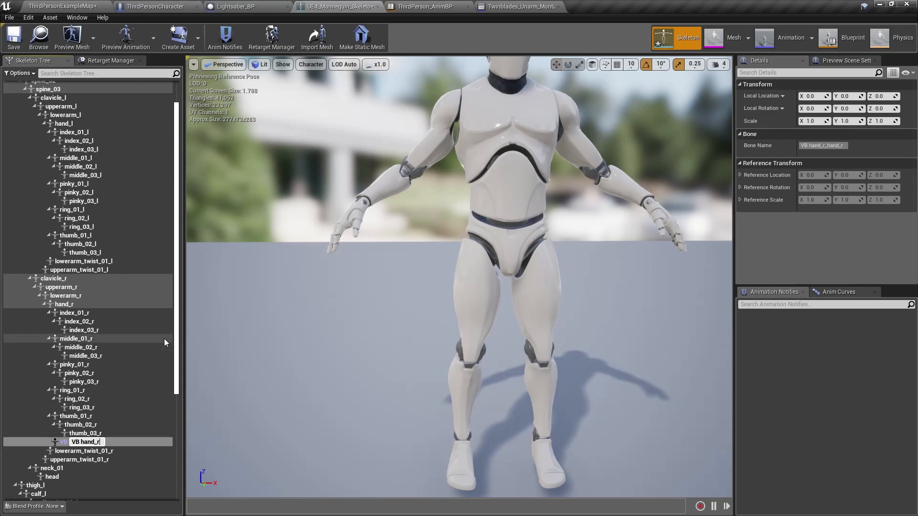
type("Target")
key("Return")
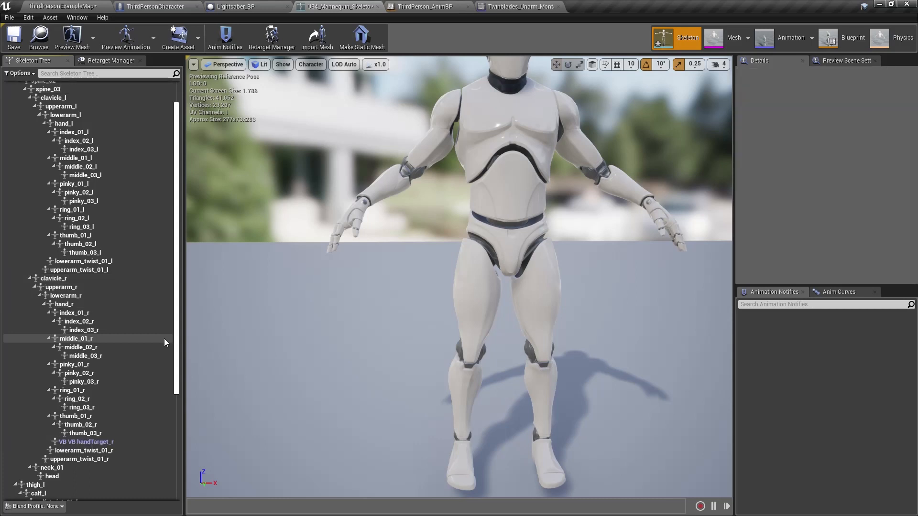
Try to remove the duplicated VB prefix from the virtual bone's name.
left_click(79, 442)
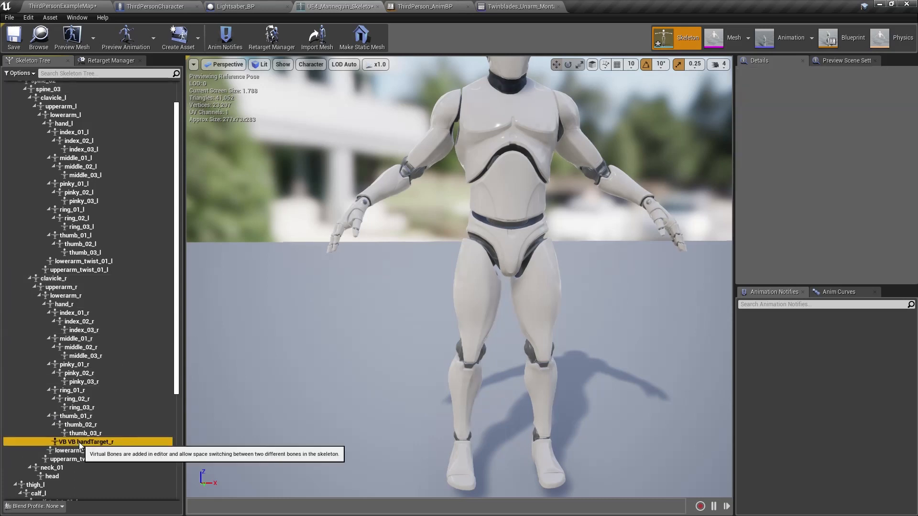
left_click(79, 441)
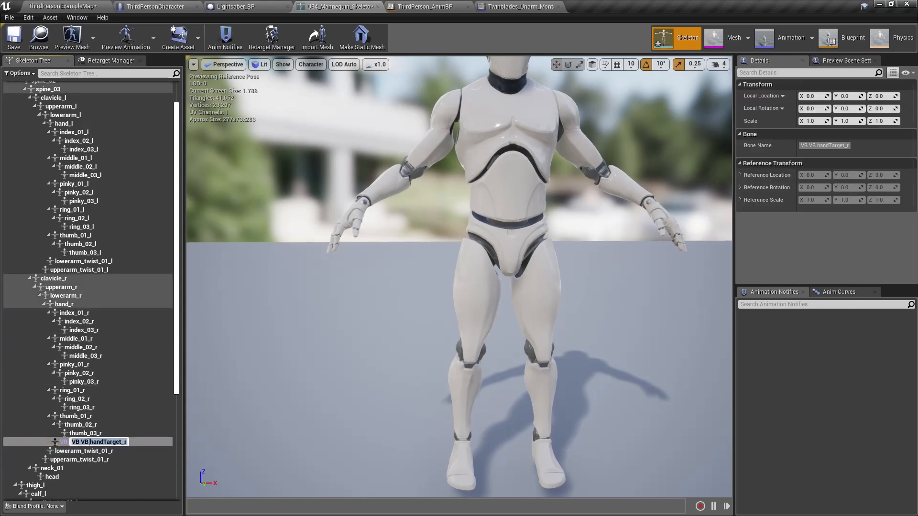
key("BackSpace")
key("BackSpace")
key("BackSpace")
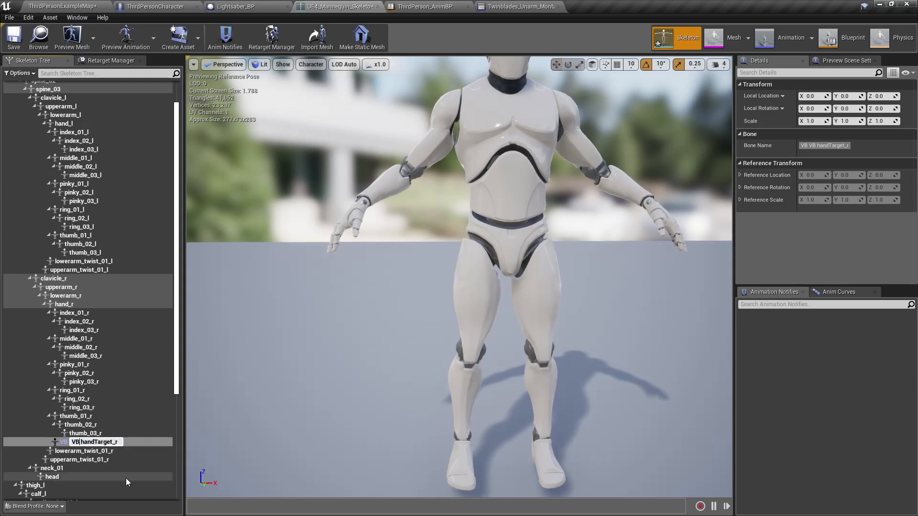
key("Return")
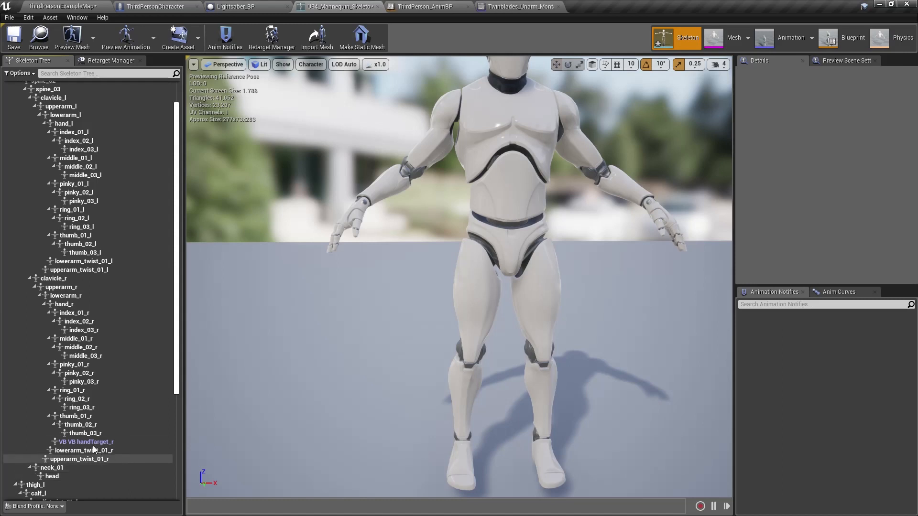
left_click(75, 443)
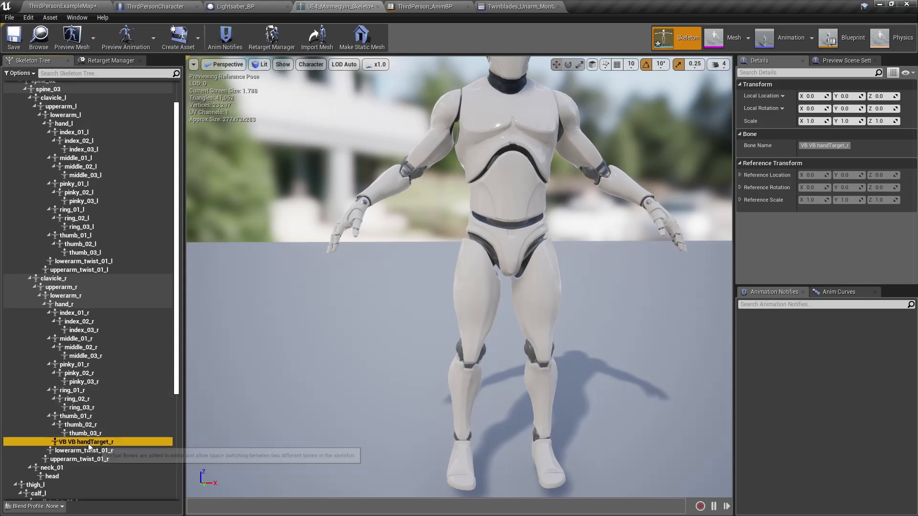
left_click(90, 443)
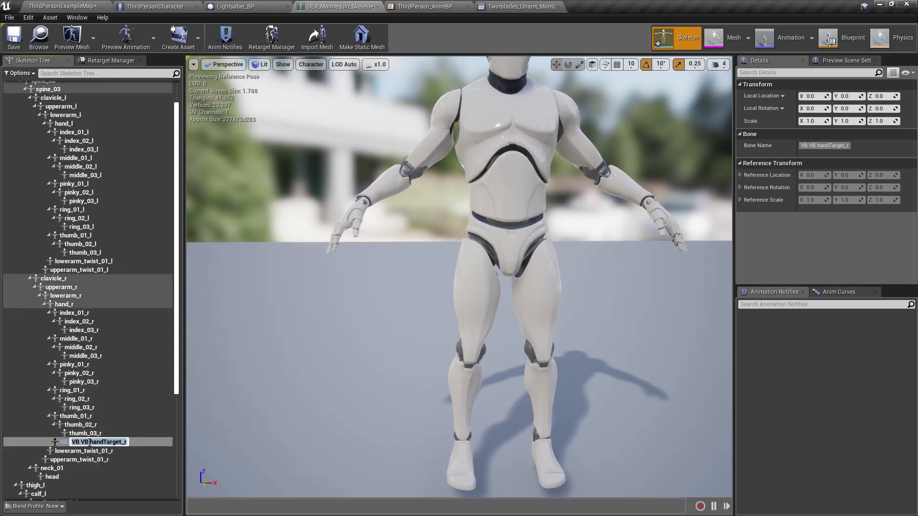
left_click(59, 441)
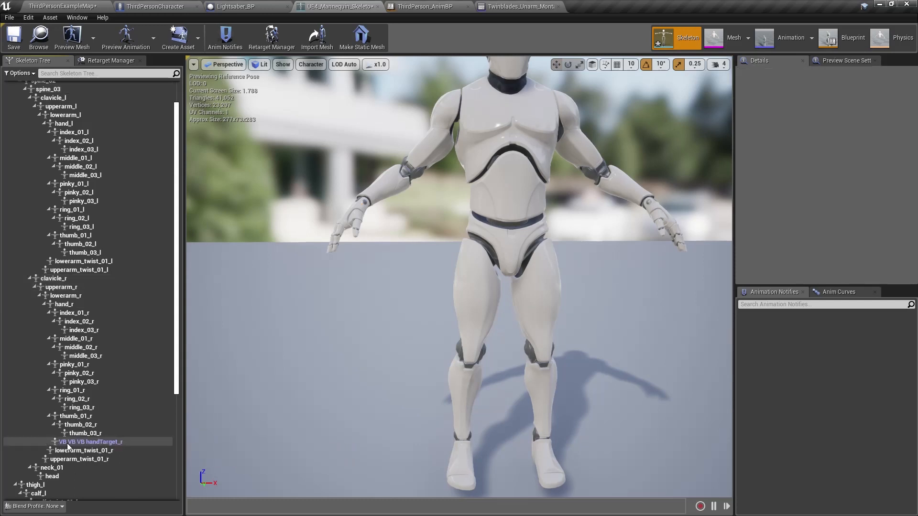
scroll(85, 403, "down", 4)
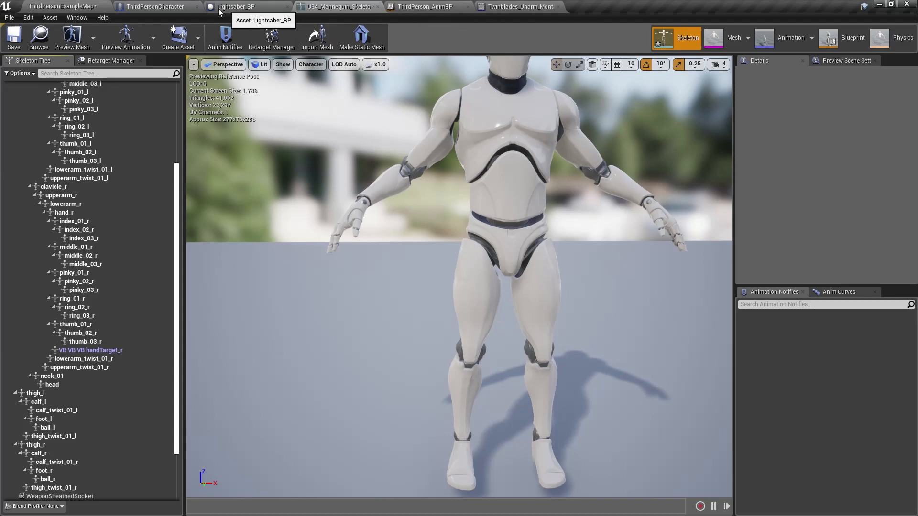
In the ThirdPersonCharacter blueprint, set the WeaponR component's parent socket to WeaponSocketR.
left_click(156, 7)
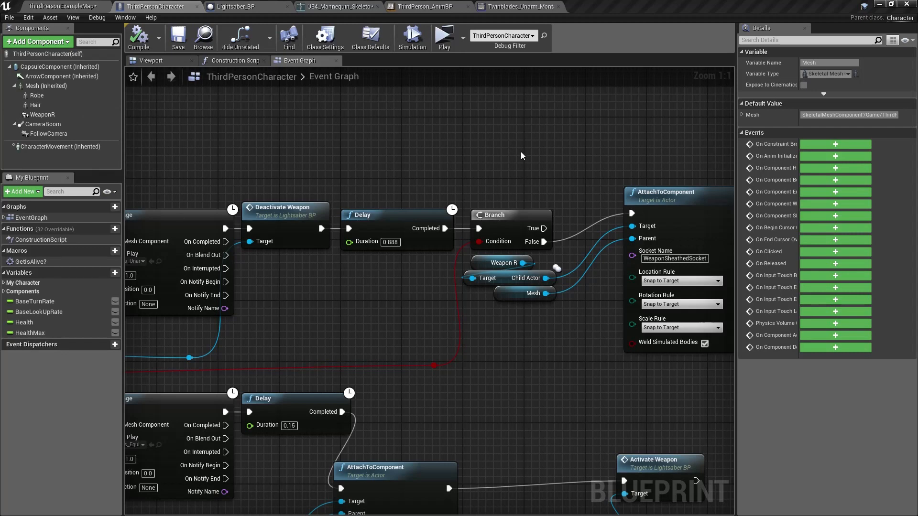
right_click_drag(521, 156, 443, 130)
left_click(66, 115)
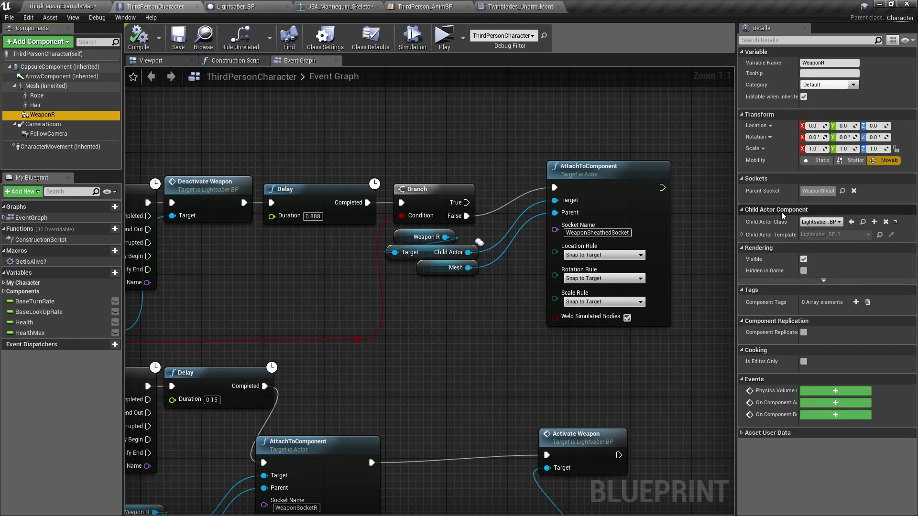
left_click(841, 191)
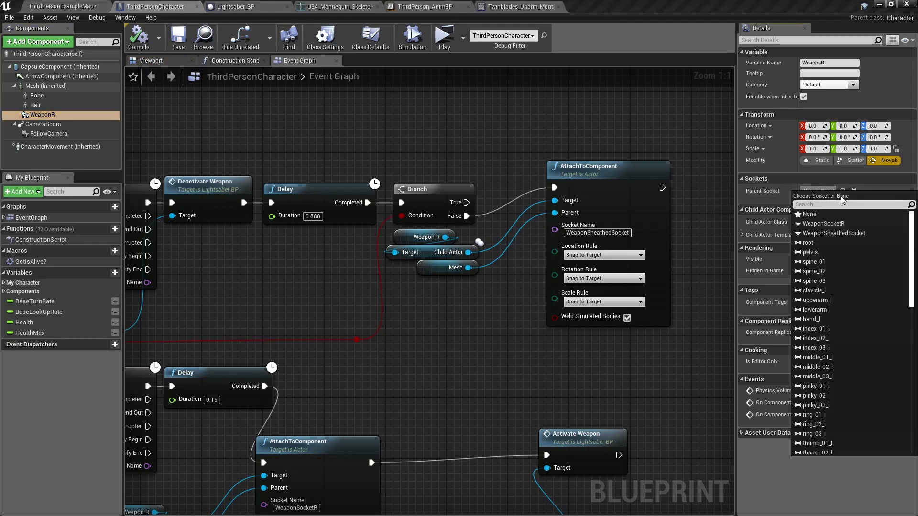
left_click(825, 228)
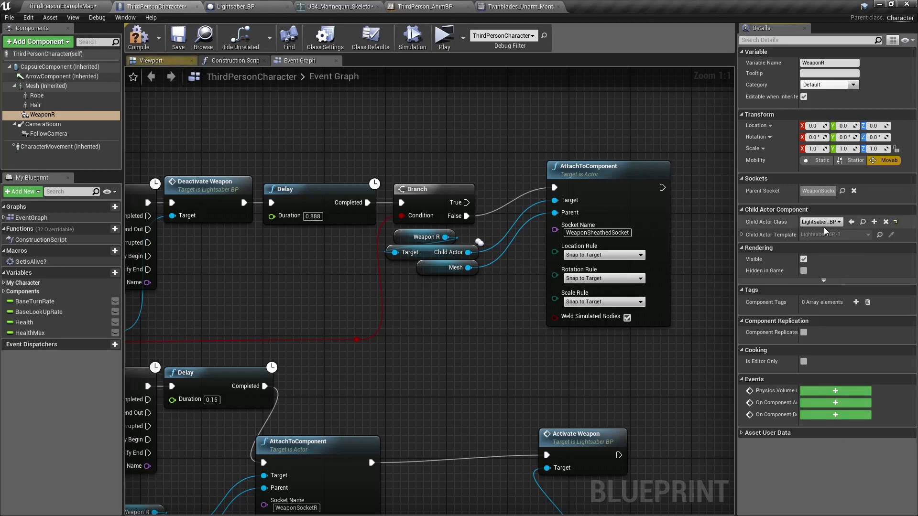
Examine in the character's 3D preview how the lightsaber sits in the right hand.
left_click(159, 63)
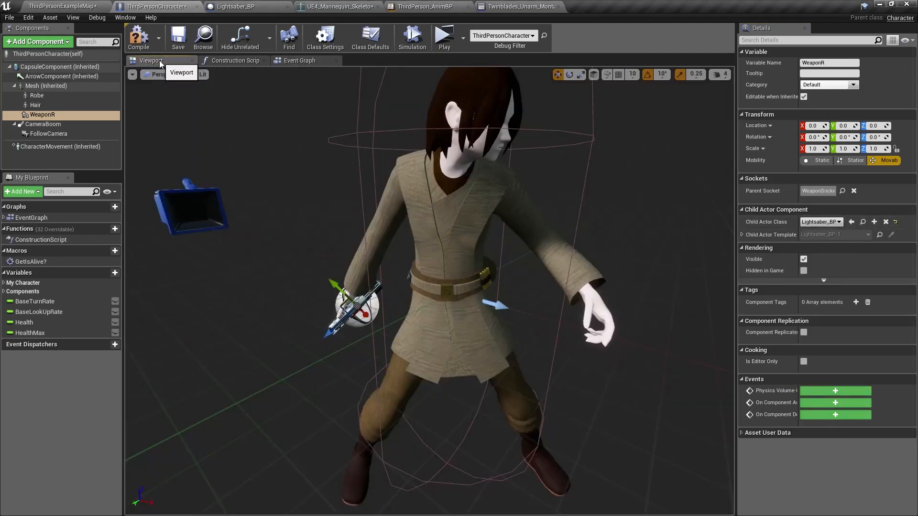
right_click_drag(344, 239, 390, 268)
key("s")
key("w")
right_click_drag(390, 306, 391, 335)
key("w")
mouse_move(391, 354)
left_mouse_down("alt")
mouse_move(330, 366)
mouse_move(433, 361)
mouse_move(377, 364)
left_mouse_up("alt")
key("f")
scroll(379, 363, "down", 5)
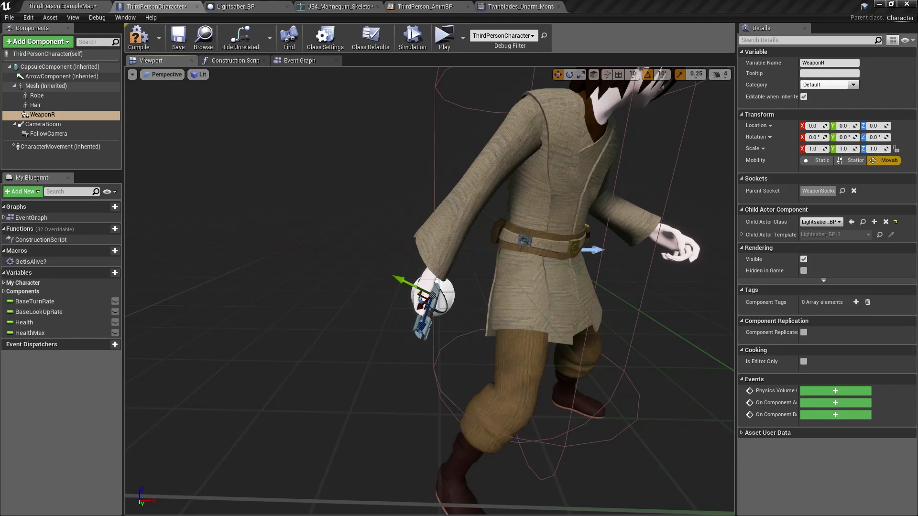
In ThirdPerson_AnimBP's AnimGraph, insert a Transform (Modify) Bone node between Local To Component and Copy Bone's Component Pose.
left_click(427, 10)
right_click_drag(454, 304, 560, 310)
left_click_drag(420, 319, 200, 318)
mouse_move(343, 343)
right_mouse_down()
mouse_move(276, 352)
mouse_move(336, 346)
right_mouse_up()
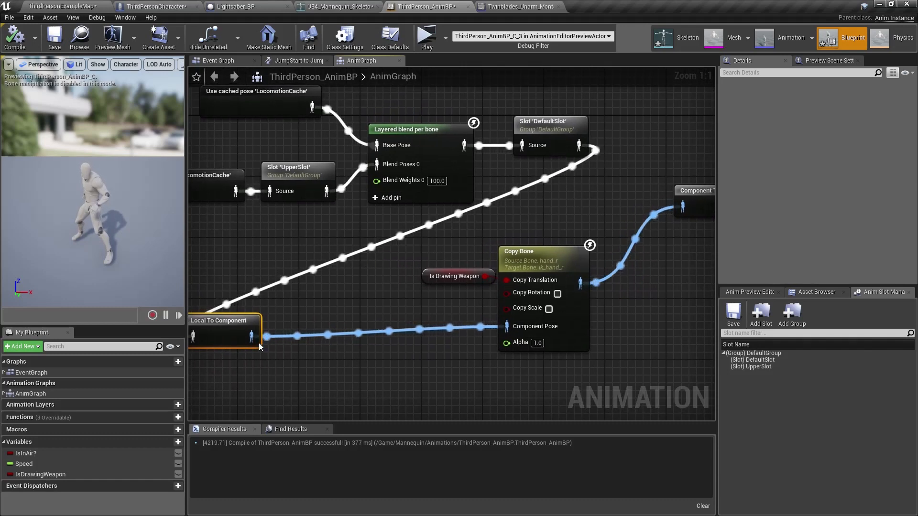
left_click_drag(253, 337, 330, 336)
type("tran")
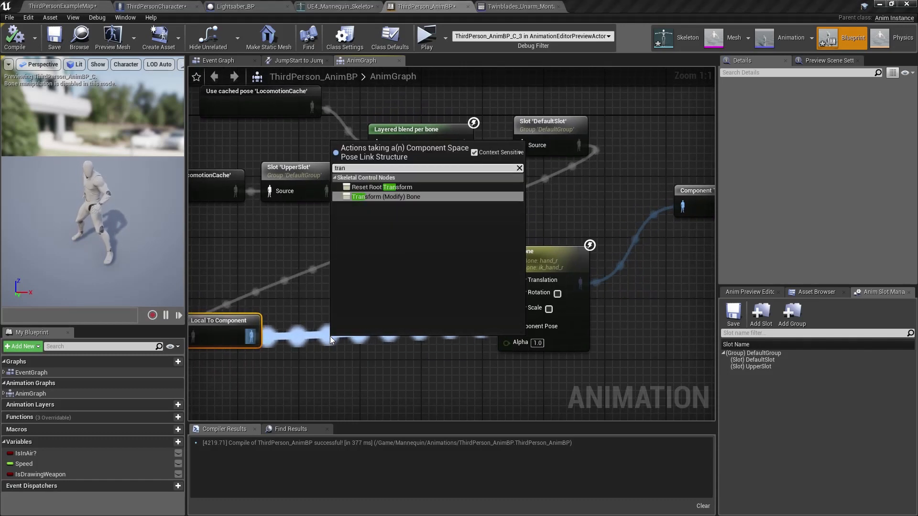
key("Return")
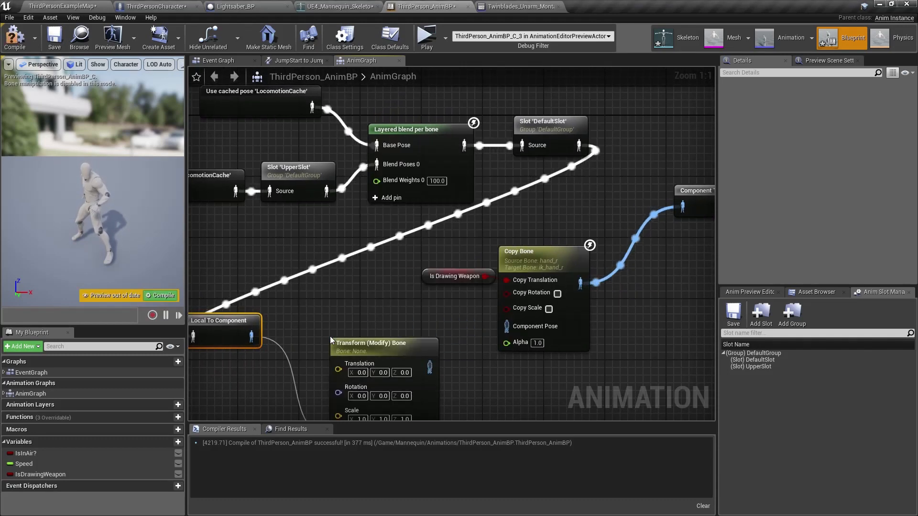
left_click_drag(348, 352, 340, 322)
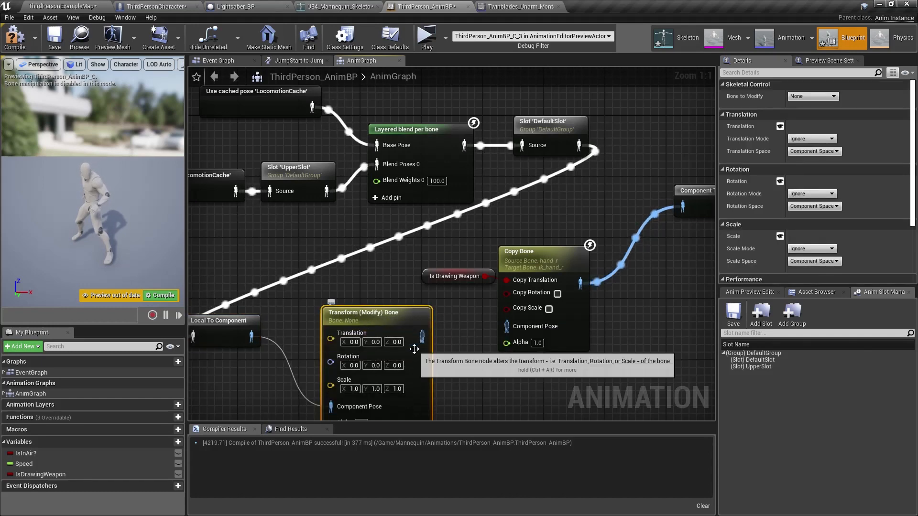
left_click_drag(421, 336, 506, 326)
right_click_drag(462, 347, 424, 281)
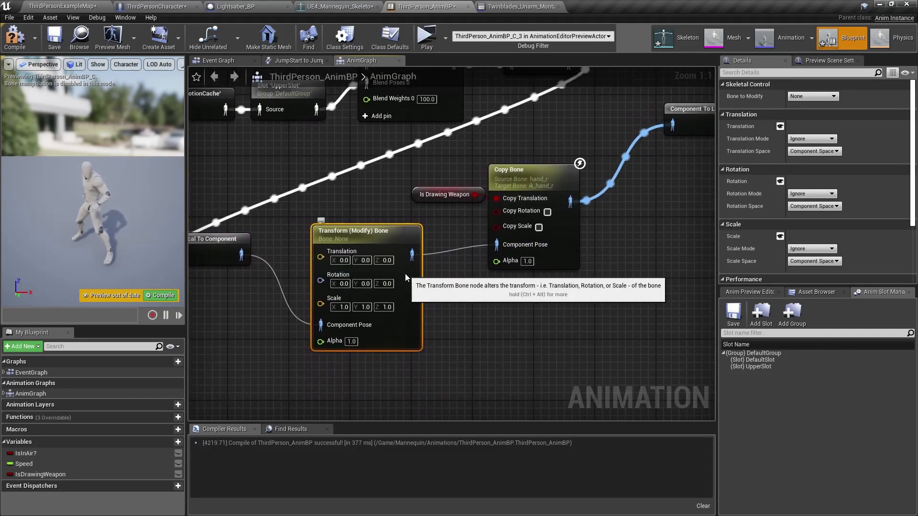
Set the Transform (Modify) Bone node's Bone to Modify to VB VB VB handTarget_r.
left_click(812, 96)
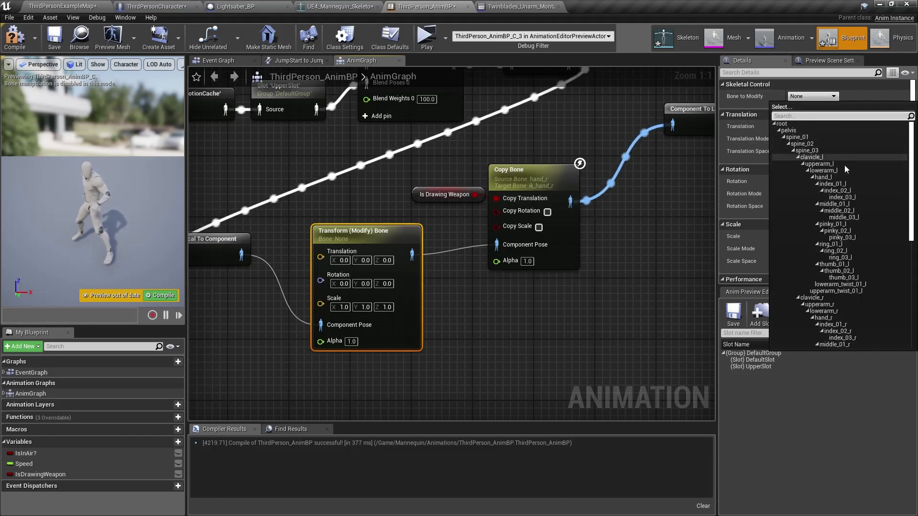
scroll(844, 169, "down", 10)
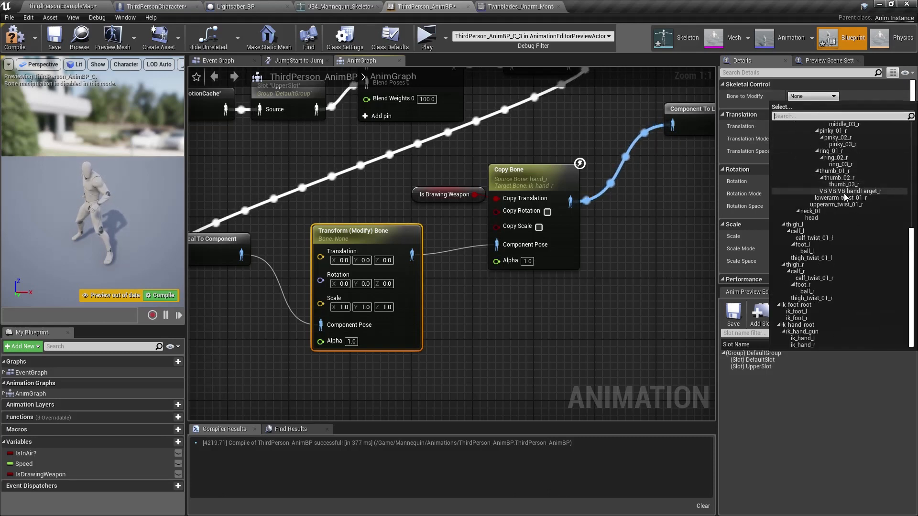
left_click(844, 191)
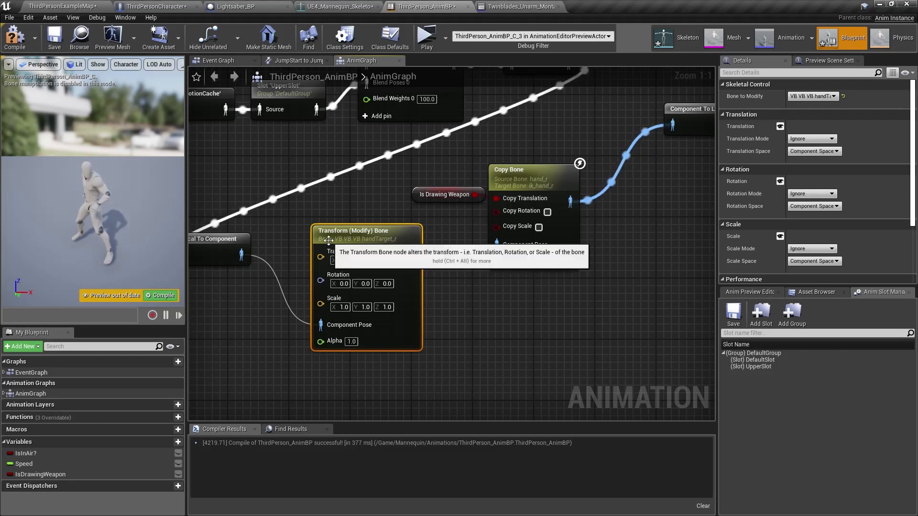
Set the Transform (Modify) Bone node's Translation to X -8.834259 and Y 5.843664.
left_click(341, 261)
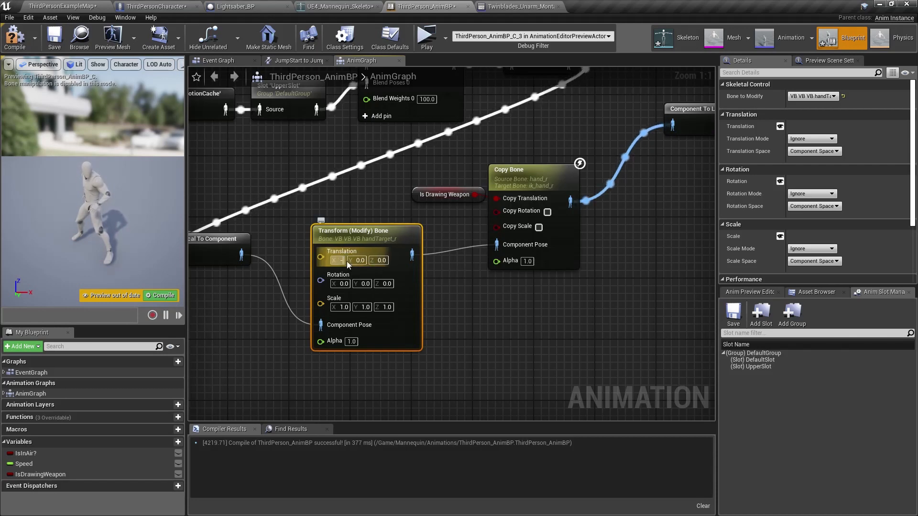
type("8.834")
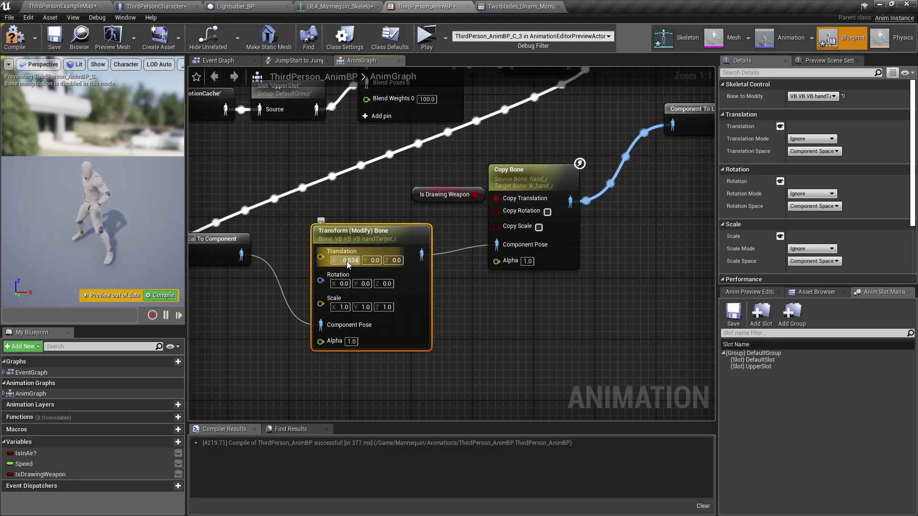
type("259")
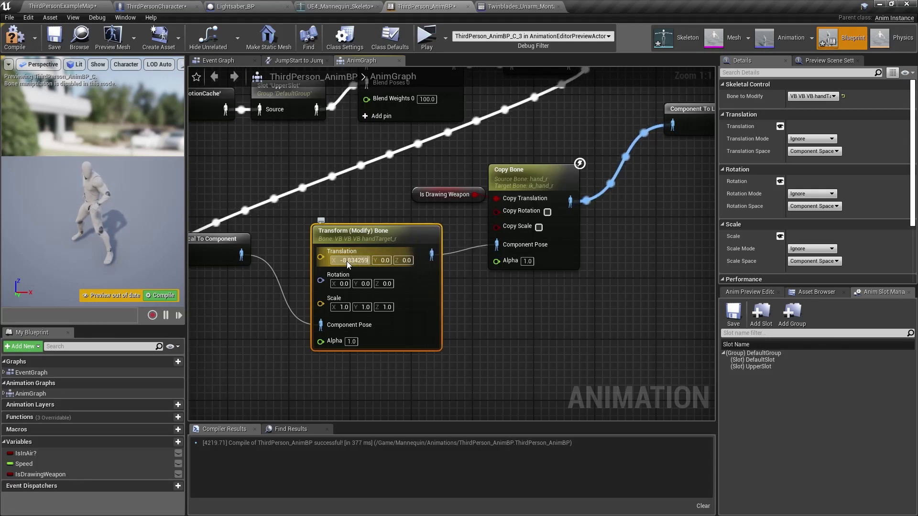
left_click(386, 261)
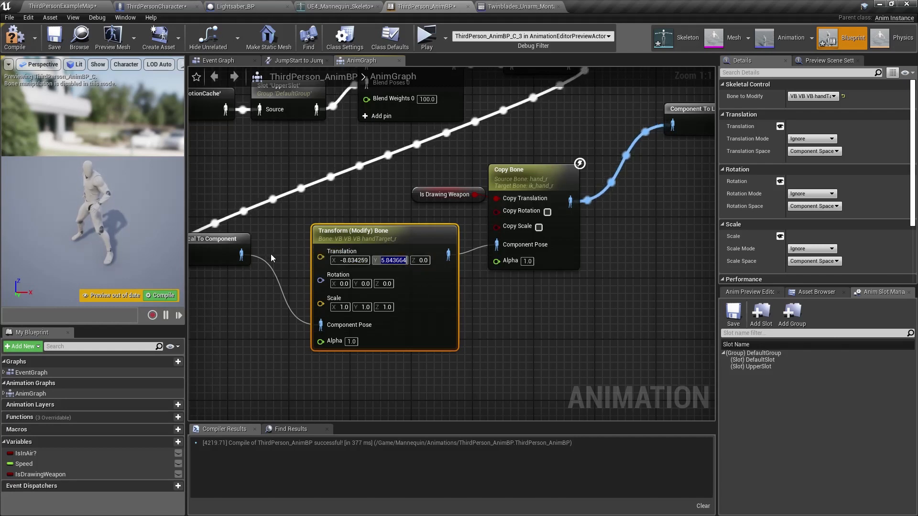
left_click(390, 260)
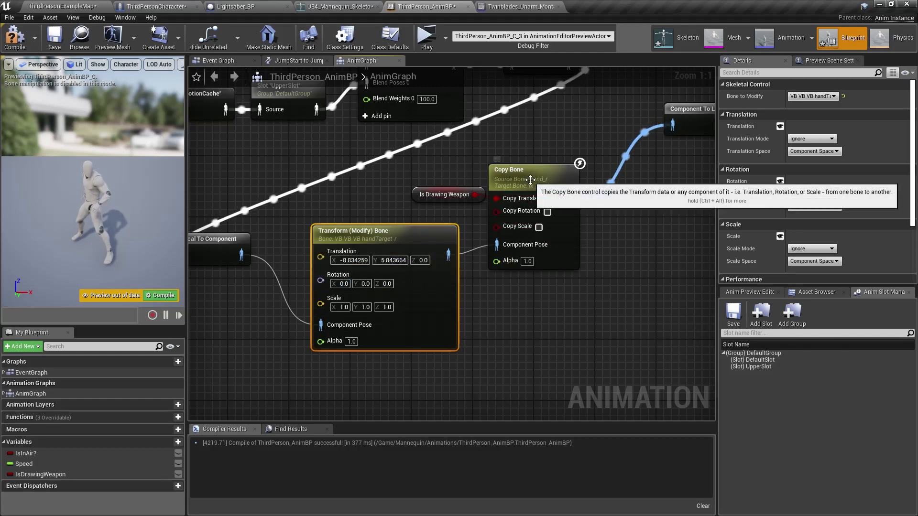
Change the Copy Bone node's Source Bone to VB VB VB handTarget_r.
left_click(527, 202)
left_click(815, 96)
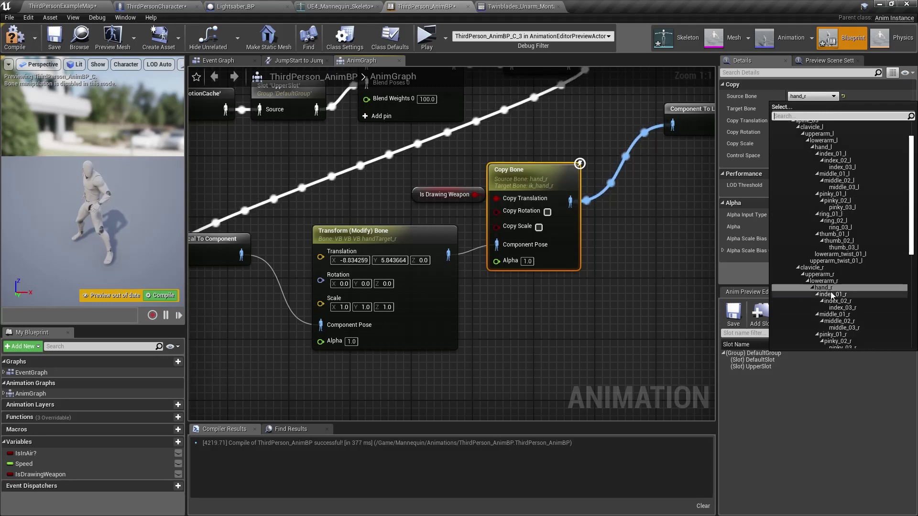
scroll(854, 295, "down", 5)
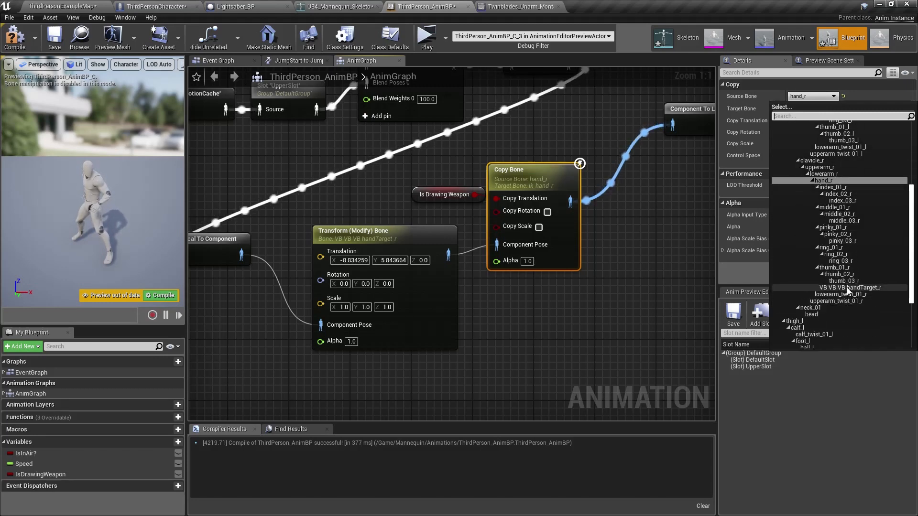
left_click(847, 288)
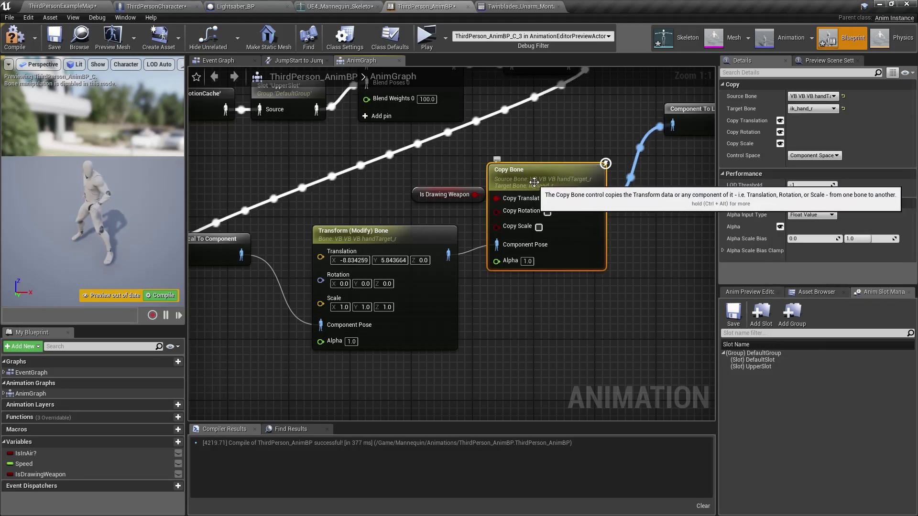
Check the VB VB VB handTarget_r virtual bone against its parent hand_r in the mannequin skeleton, and return to the AnimGraph.
right_click_drag(638, 243, 590, 272)
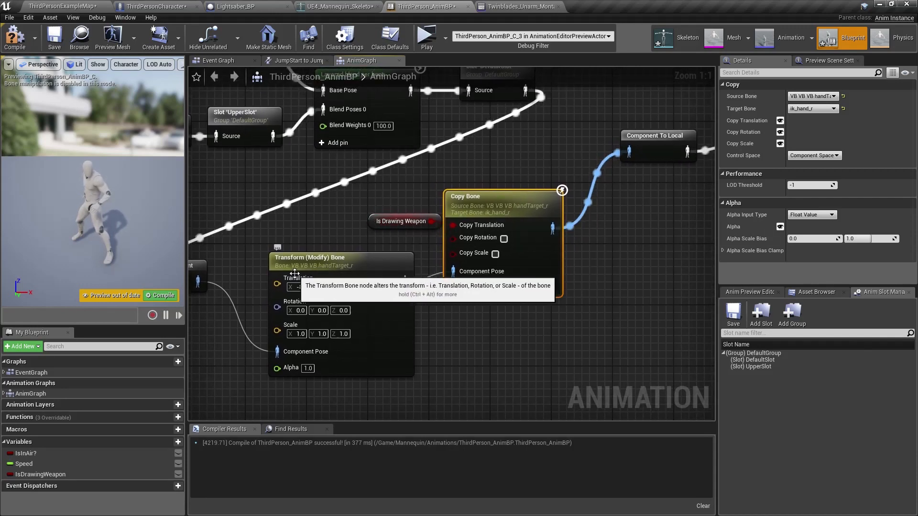
right_click_drag(283, 245, 365, 251)
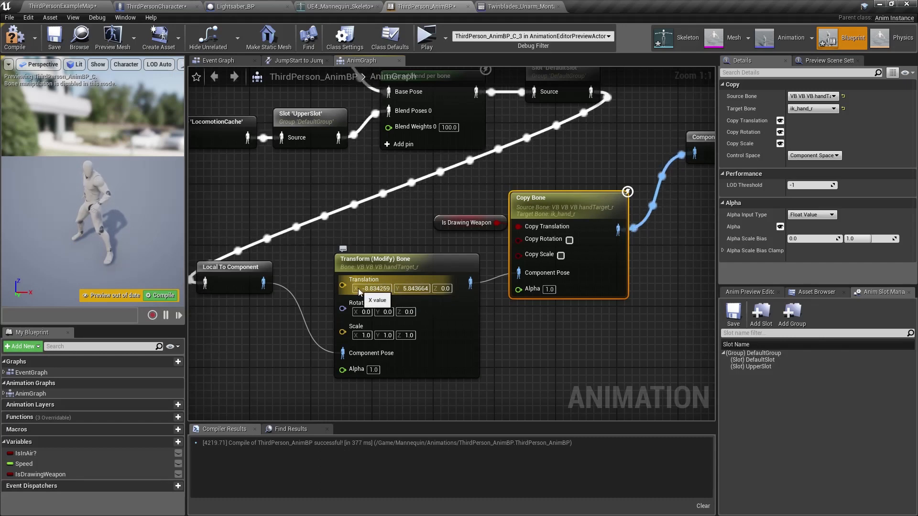
right_click_drag(472, 243, 399, 231)
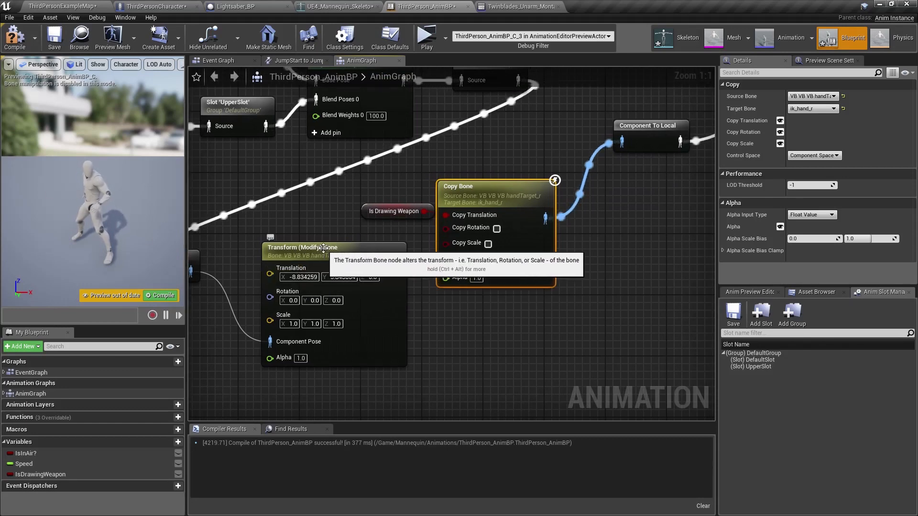
left_click(344, 6)
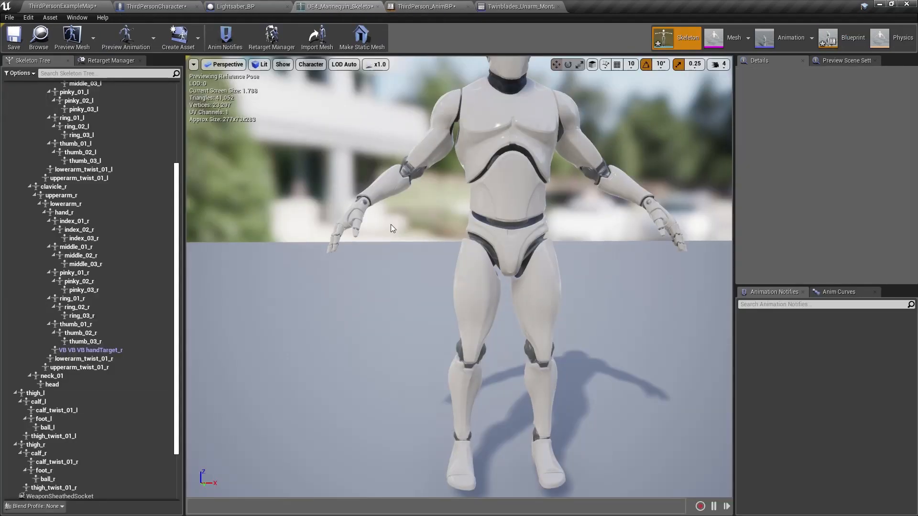
left_click(99, 350)
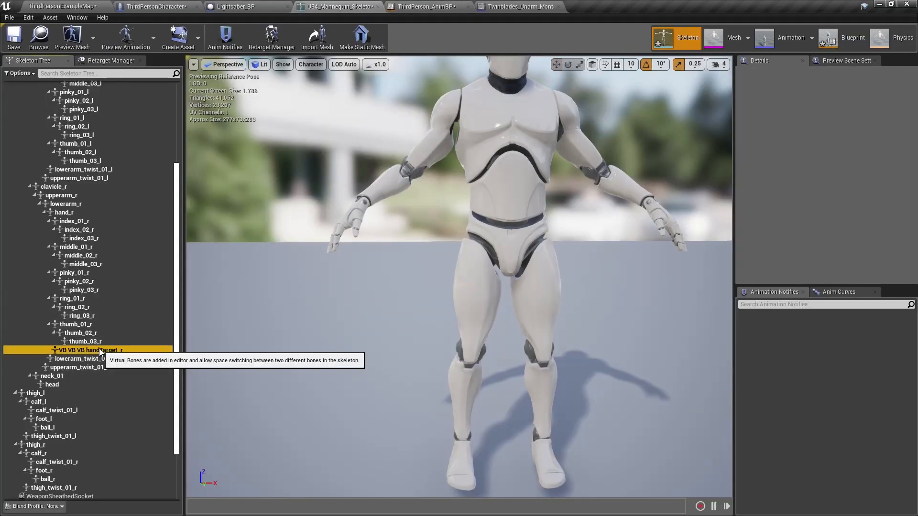
left_click(65, 213)
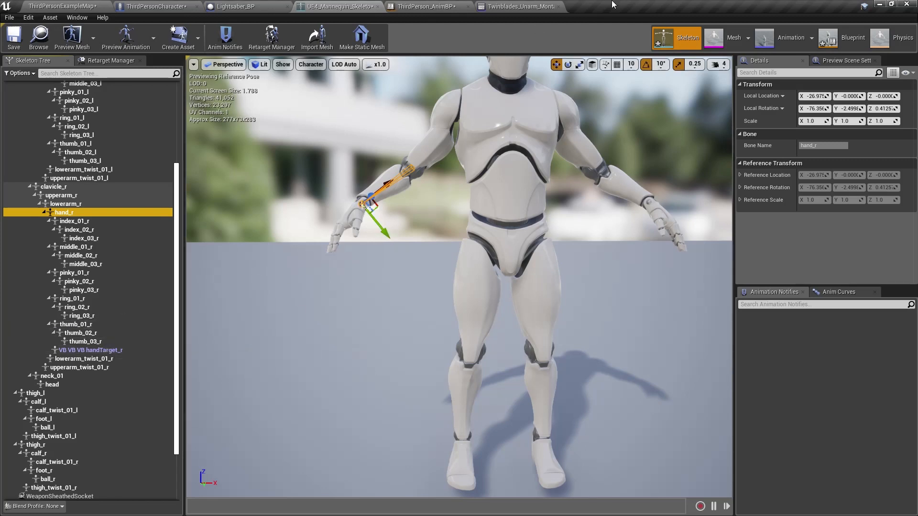
left_click(449, 10)
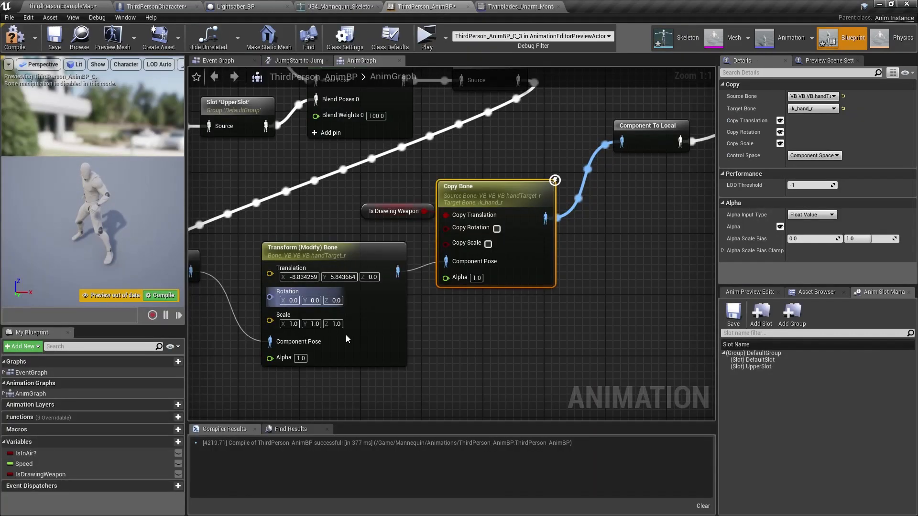
Review the Transform (Modify) Bone node and its link into Copy Bone, and compile and save ThirdPerson_AnimBP.
right_click_drag(300, 237, 357, 248)
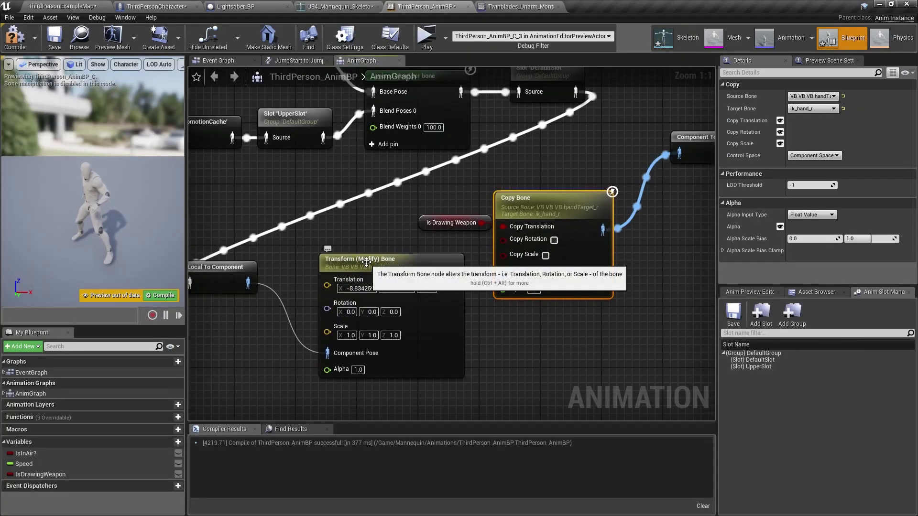
left_click(391, 272)
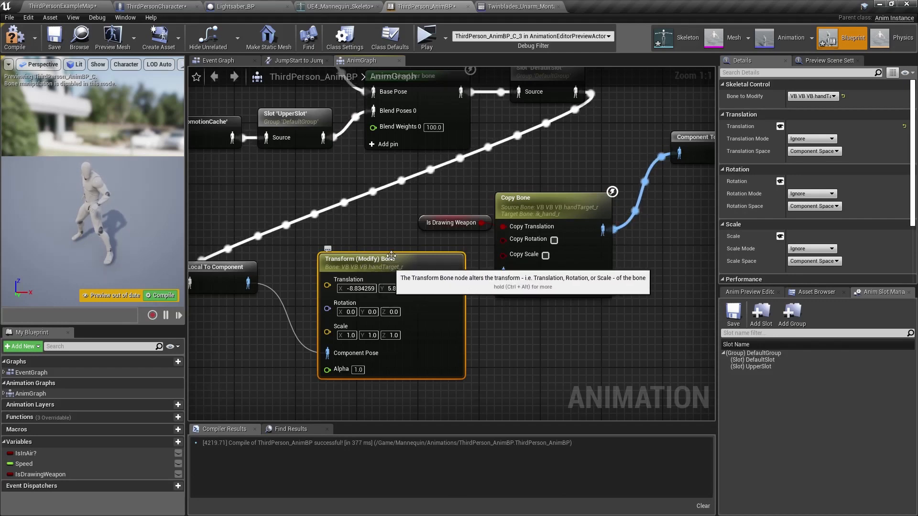
left_click_drag(455, 283, 503, 273)
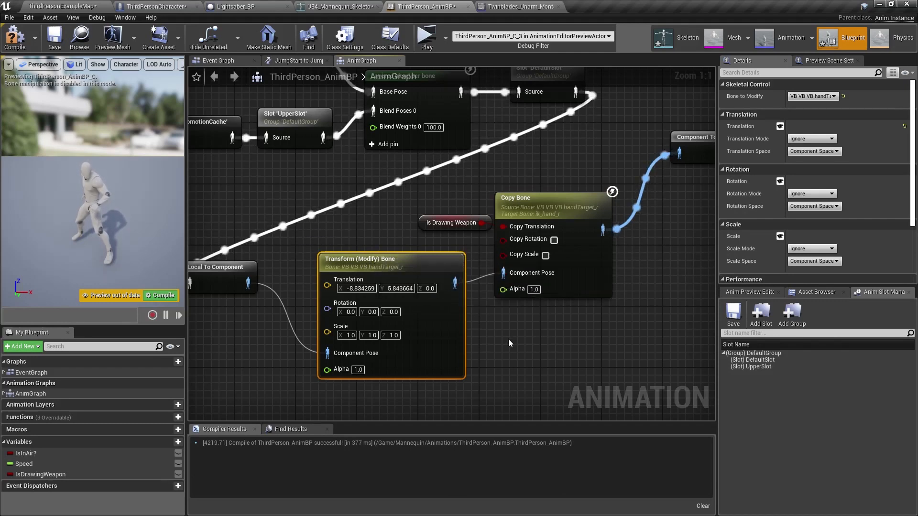
right_click_drag(508, 339, 460, 341)
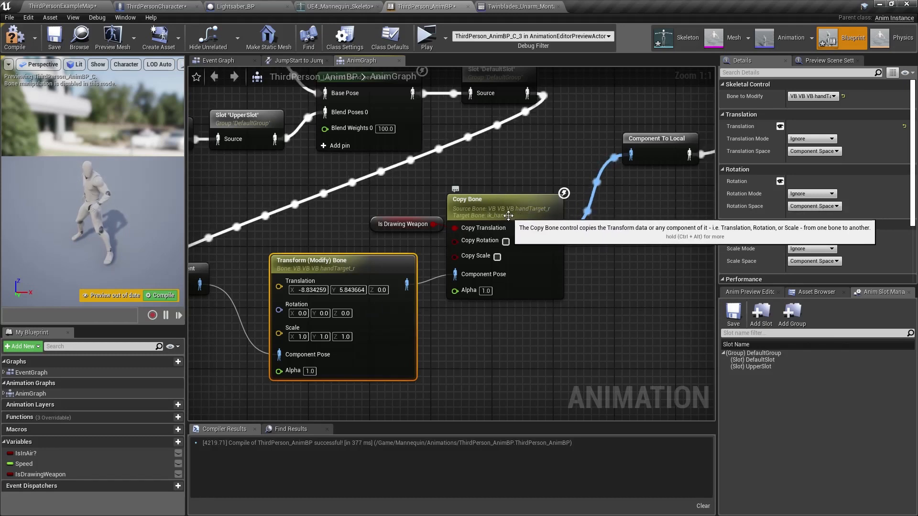
right_click_drag(508, 215, 453, 228)
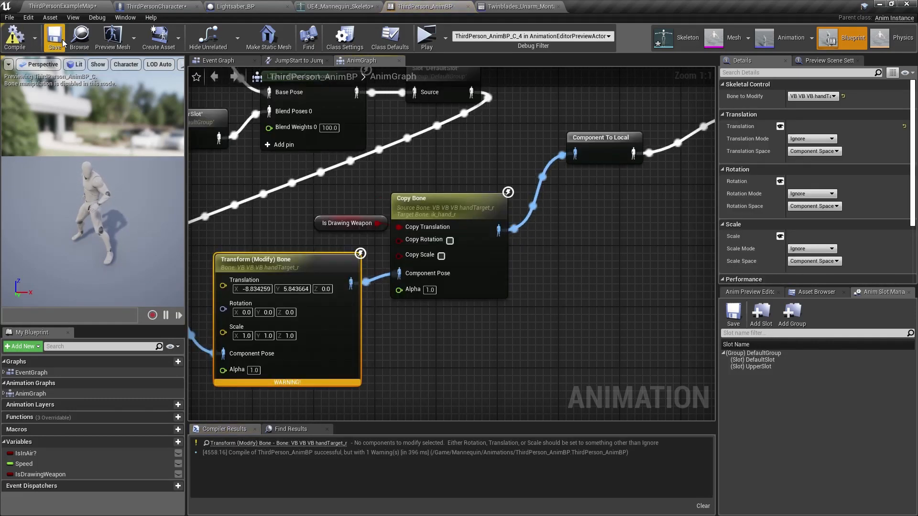
right_click_drag(297, 276, 383, 267)
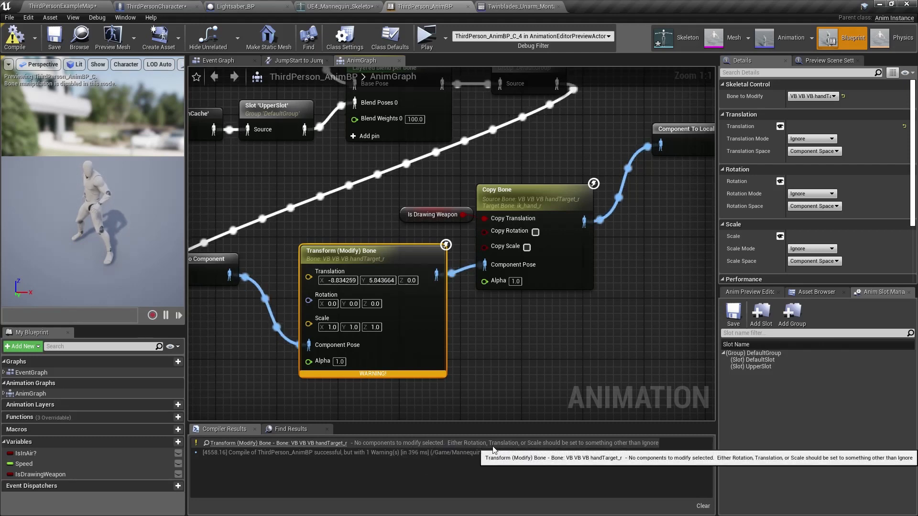
Set the Transform (Modify) Bone node's Translation Mode to Add to Existing and Translation Space to Parent Bone Space, and compile.
left_click(811, 138)
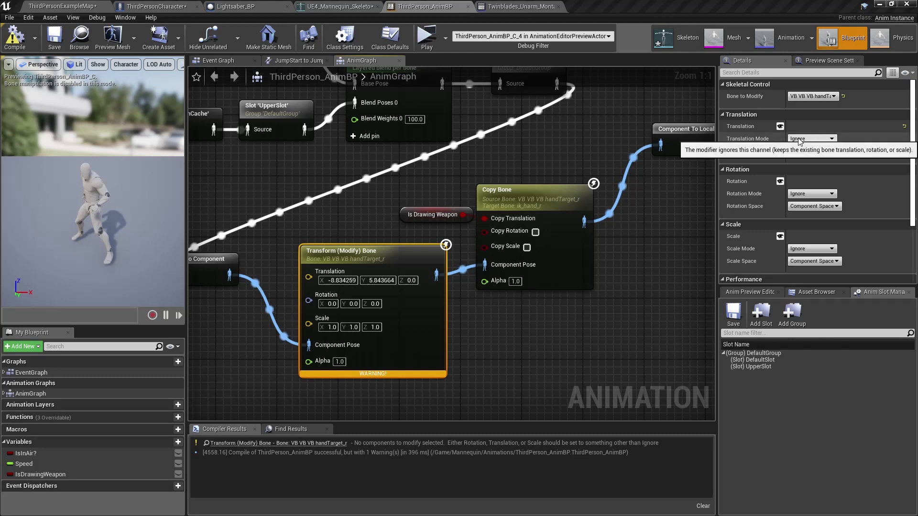
left_click(811, 139)
left_click(803, 159)
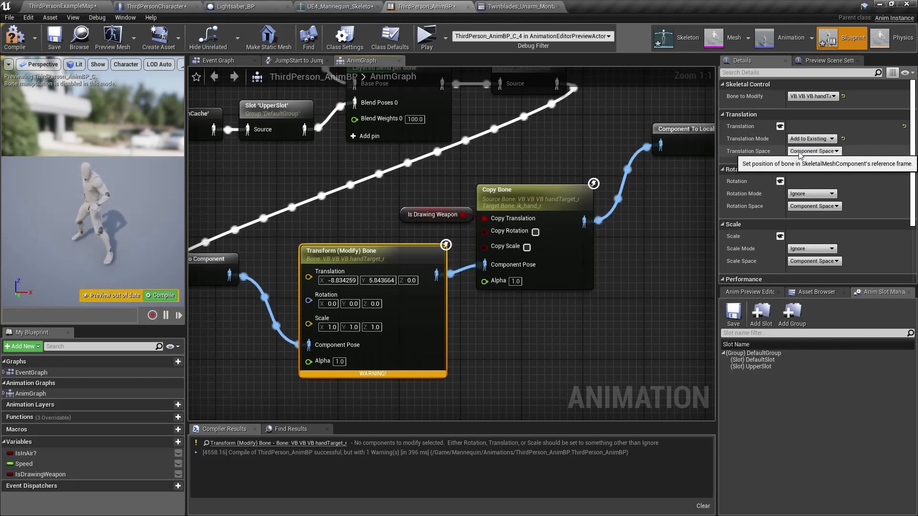
left_click(805, 151)
left_click(804, 173)
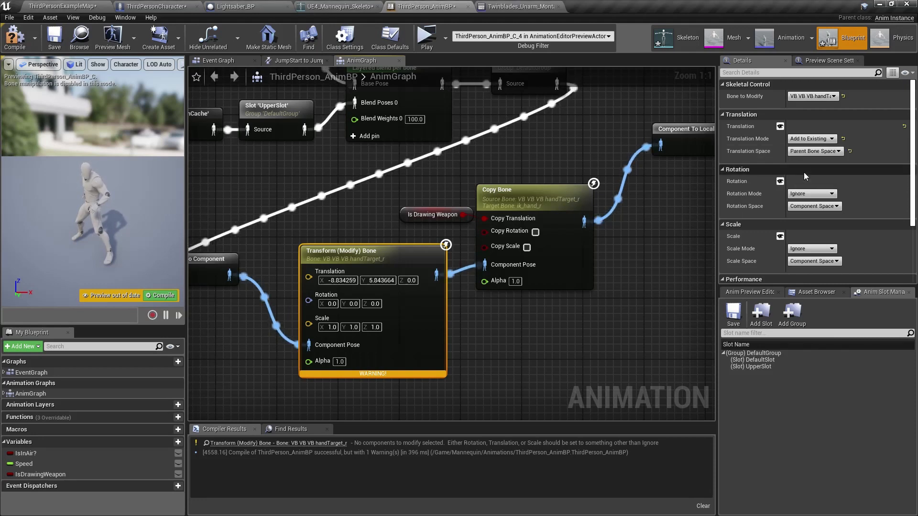
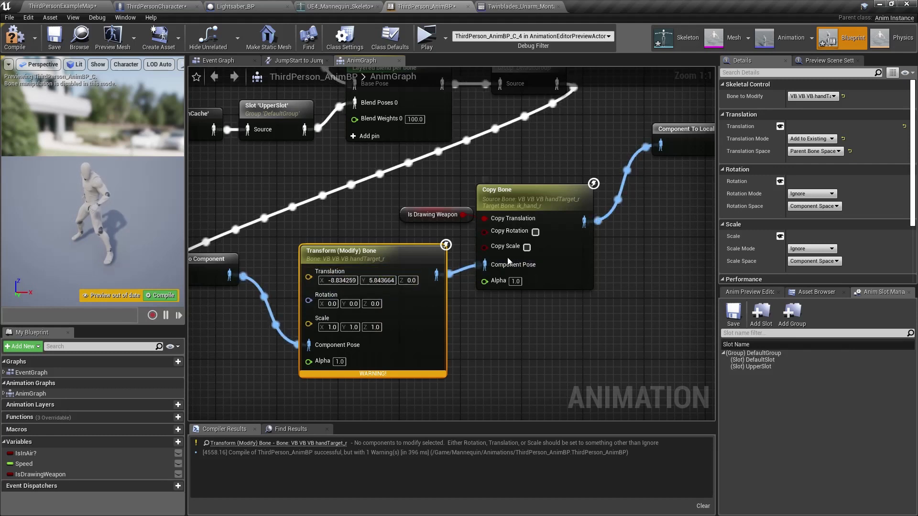
left_click(10, 44)
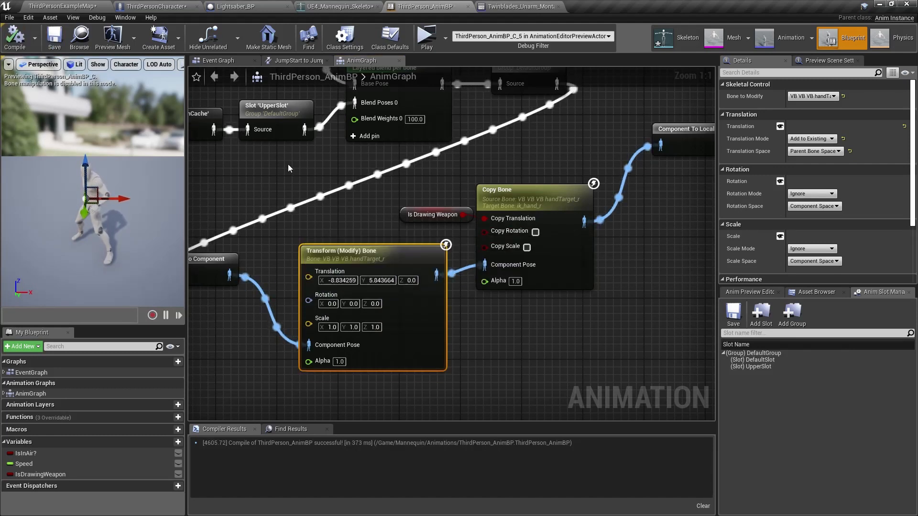
Examine the offset virtual bone's position at the right hand in the animation preview.
left_click_drag(32, 234, 181, 218, "alt")
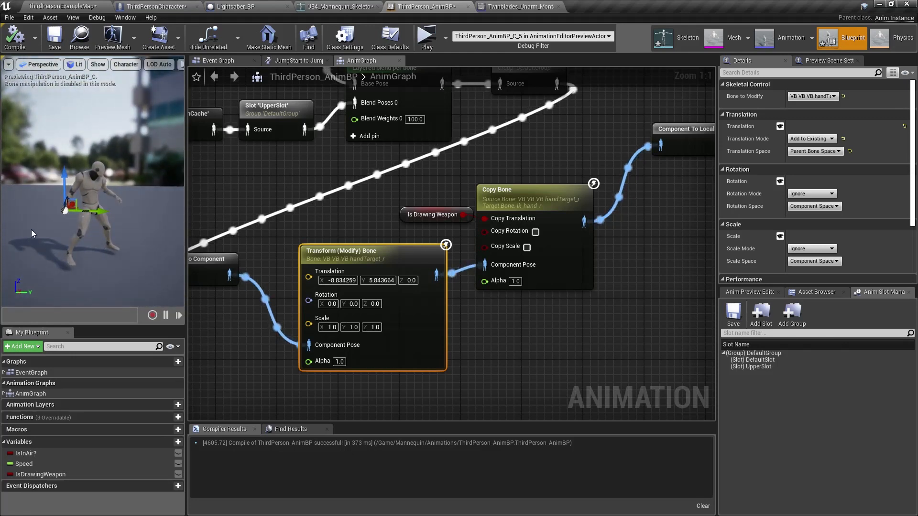
scroll(31, 234, "up", 5)
scroll(32, 234, "up", 4)
middle_click_drag(32, 233, 12, 258)
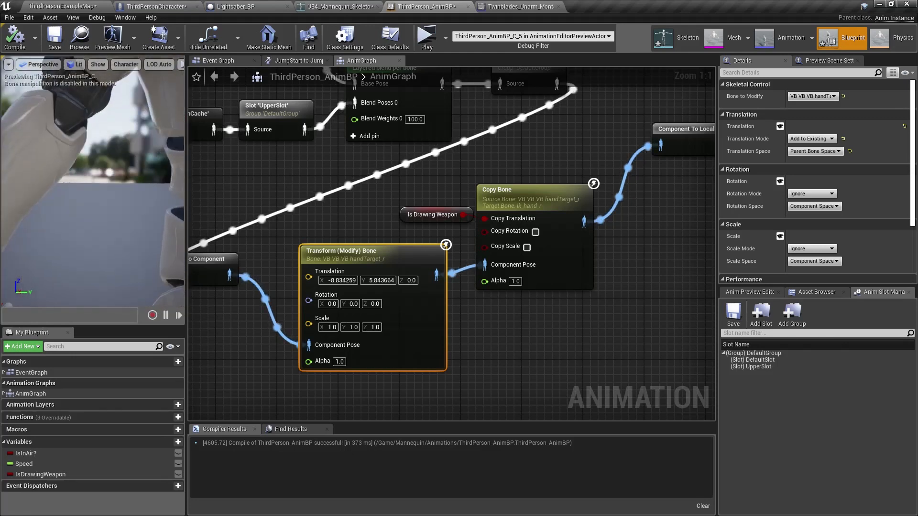
middle_click_drag(120, 260, 88, 293)
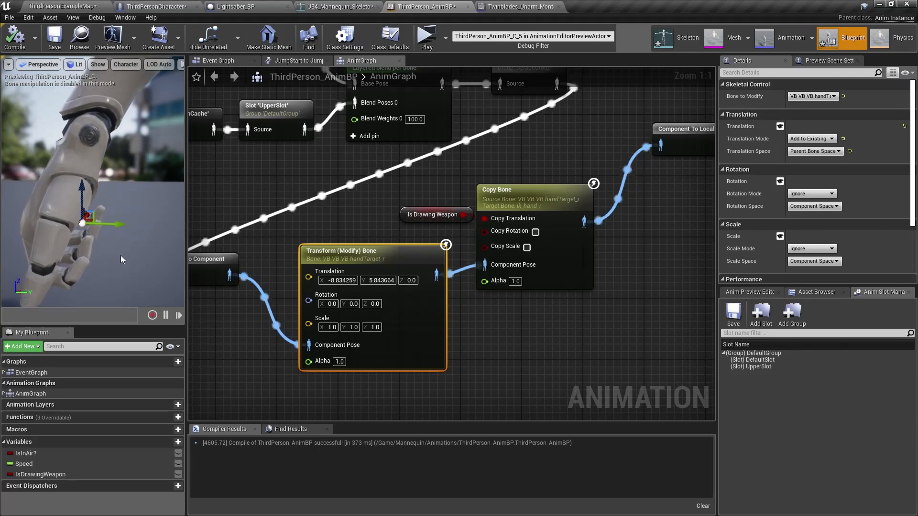
left_click(351, 214)
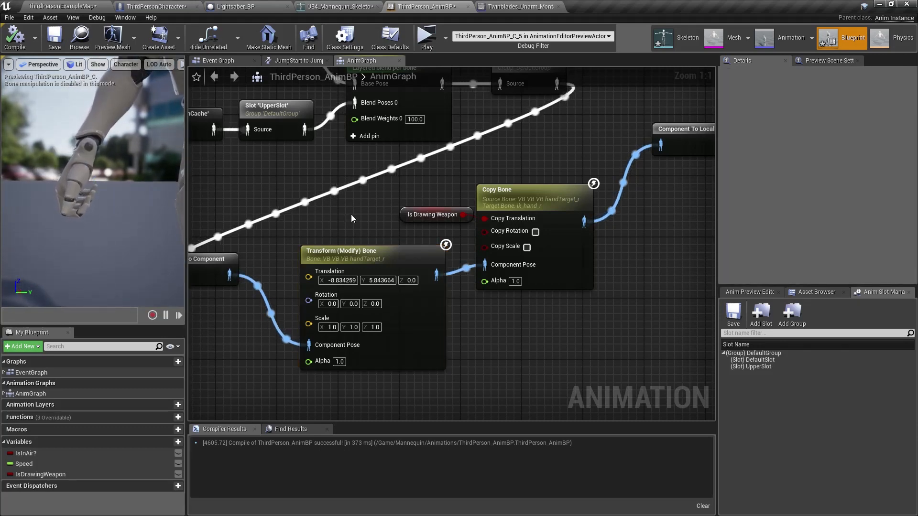
left_click(374, 259)
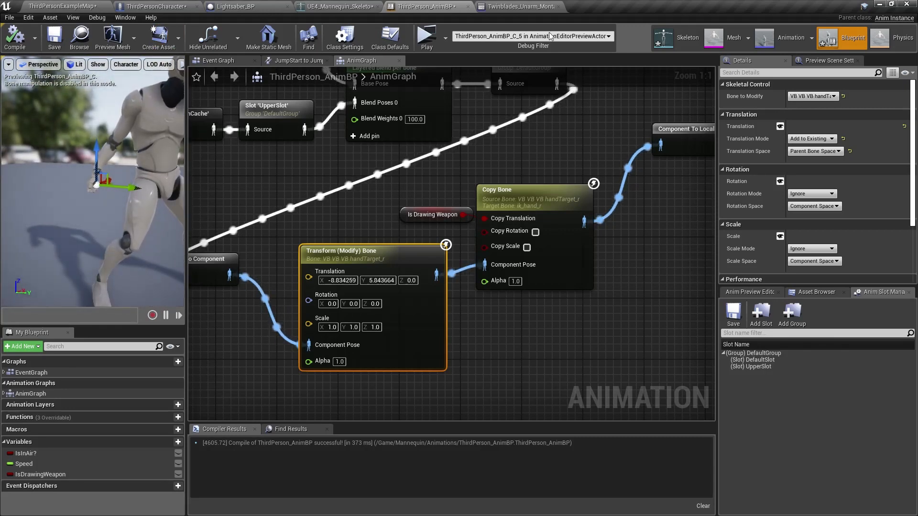
Run the game preview and toggle the lightsaber between equipped and unarmed to test how it follows the hand.
left_click(426, 36)
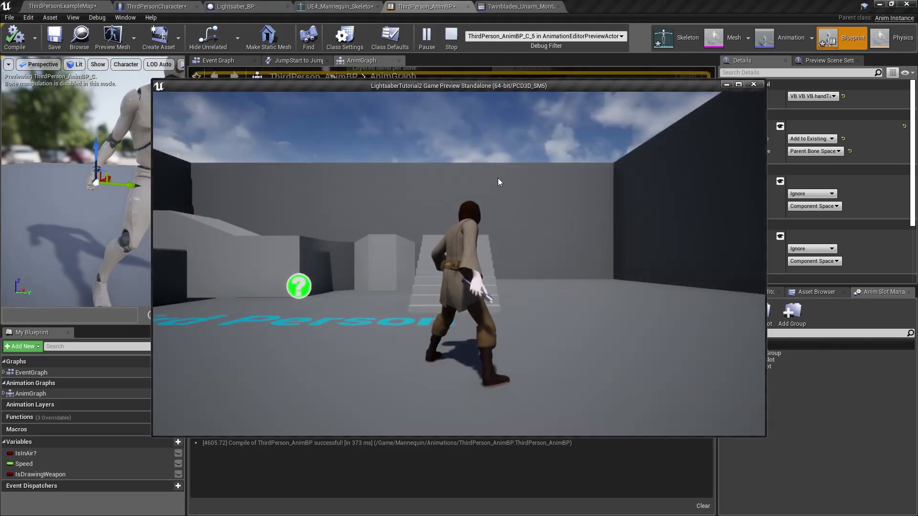
left_click(497, 182)
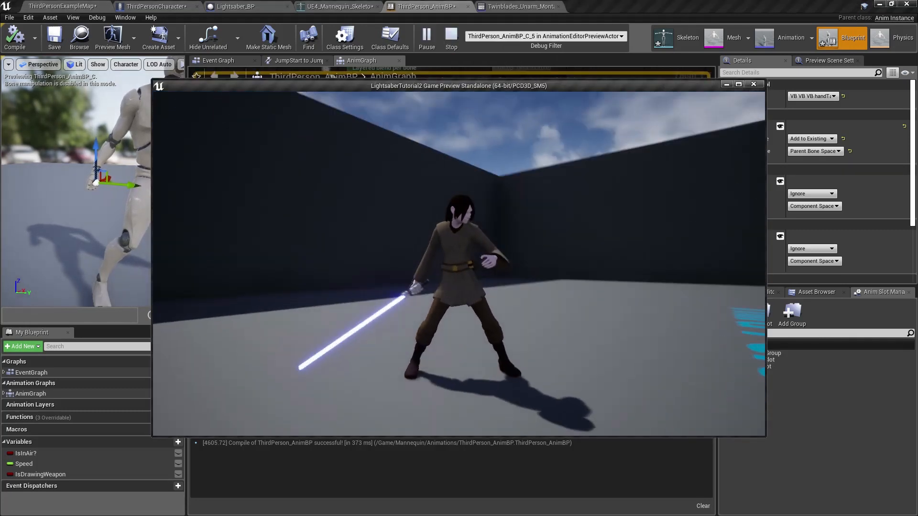
key("e")
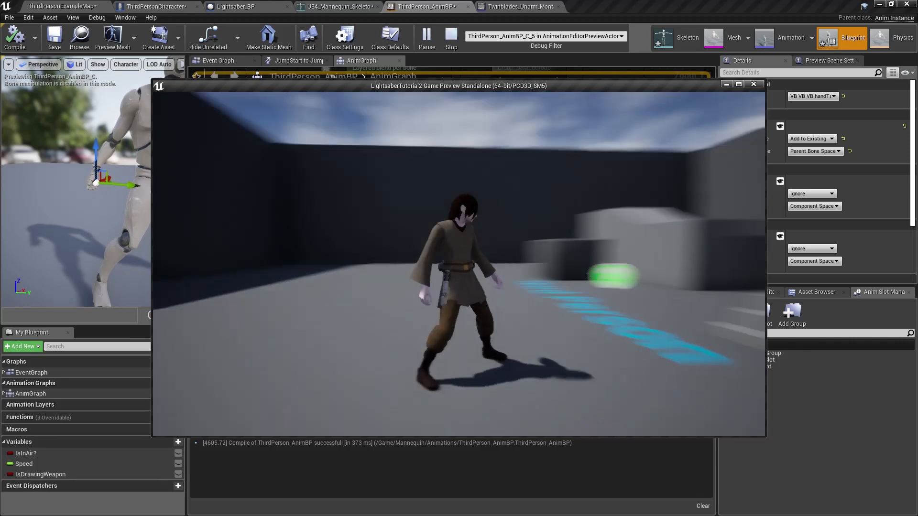
key("e")
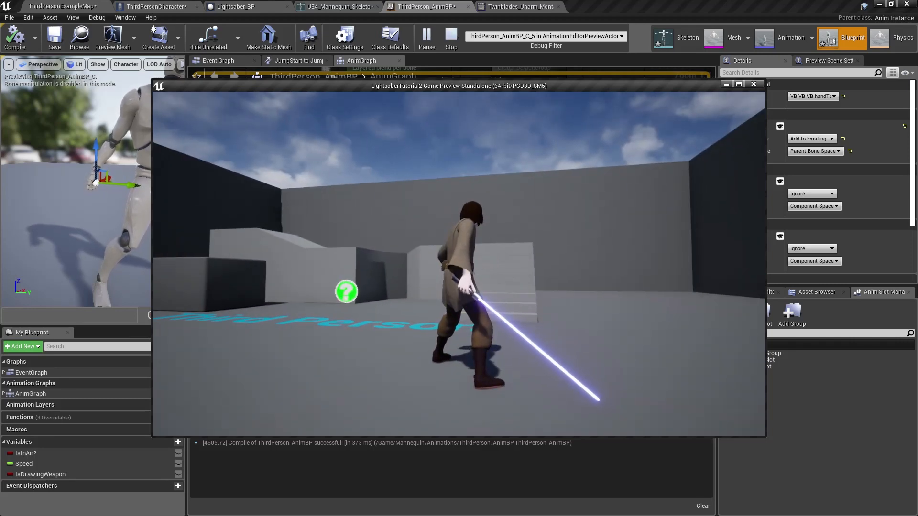
Maximize the game preview and toggle the lightsaber several times while standing, viewing the hand from different angles.
key("e")
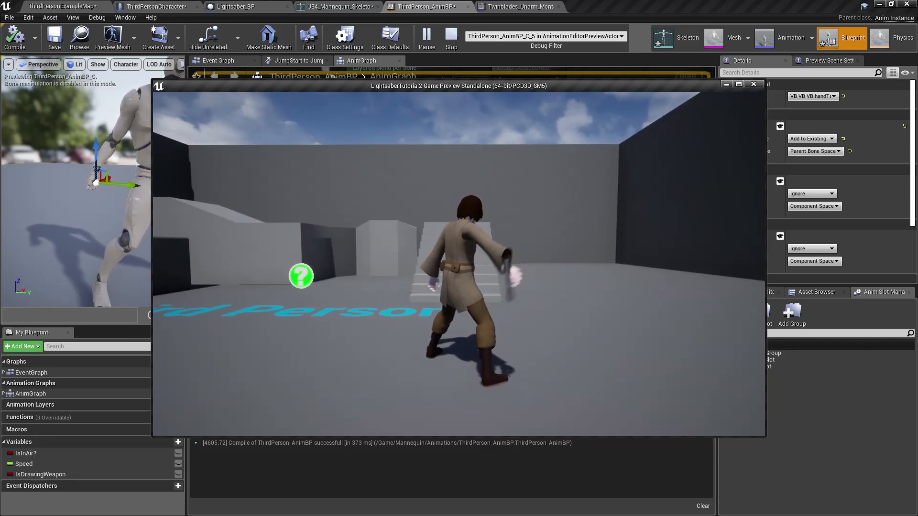
left_click(737, 84)
key("e")
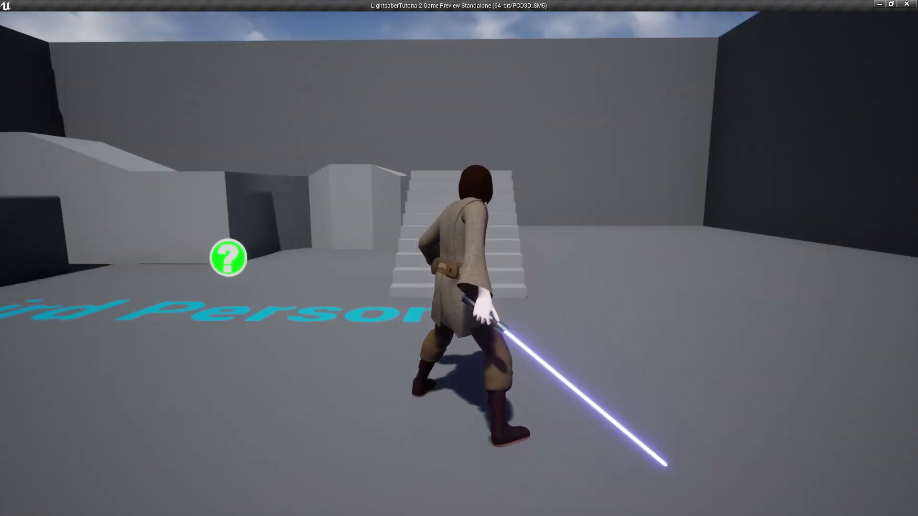
key("e")
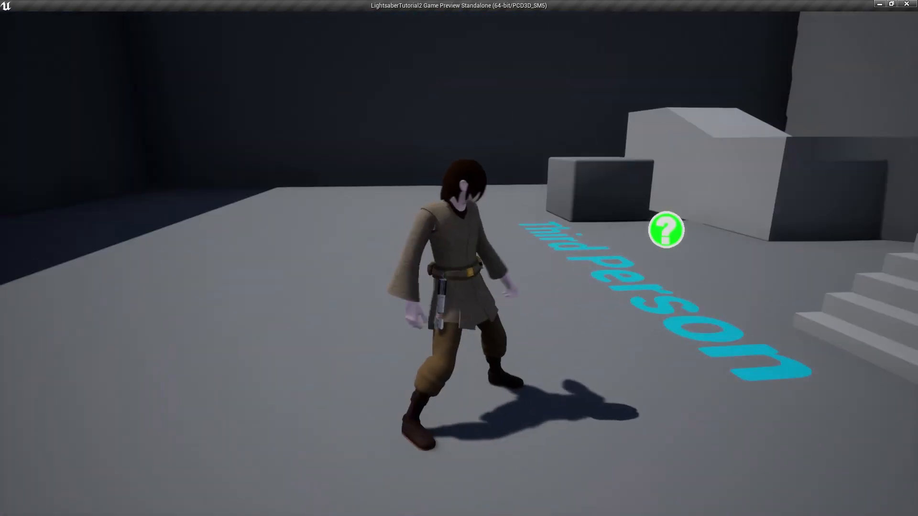
key("e")
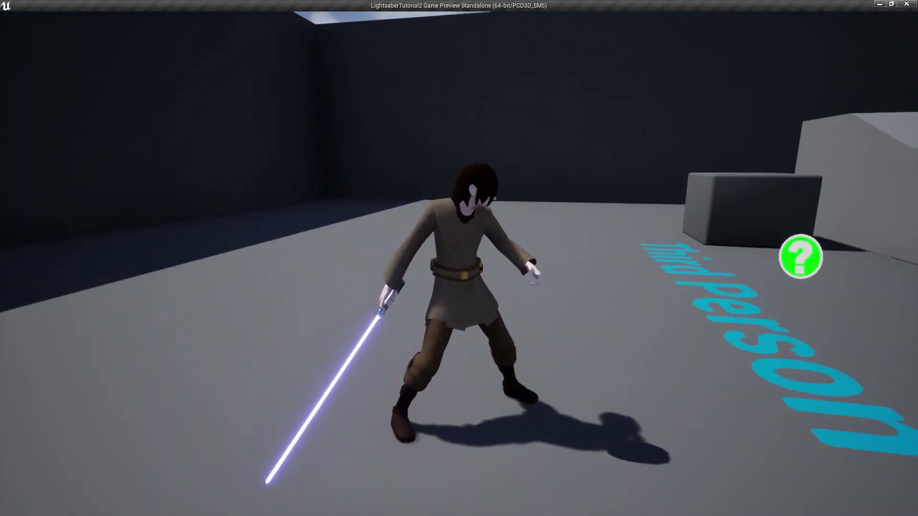
Test equipping and unarming the lightsaber while running and jumping around the level, and end the game preview.
key("w")
key("w")
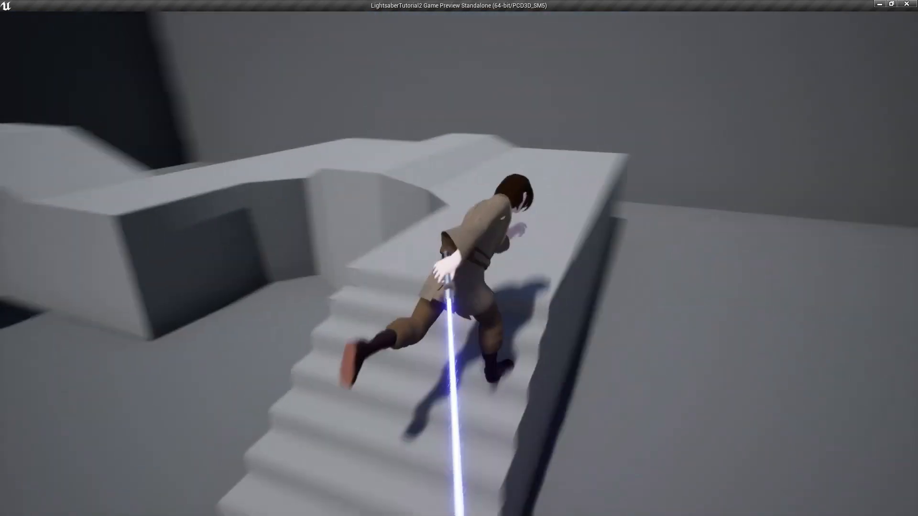
key("w")
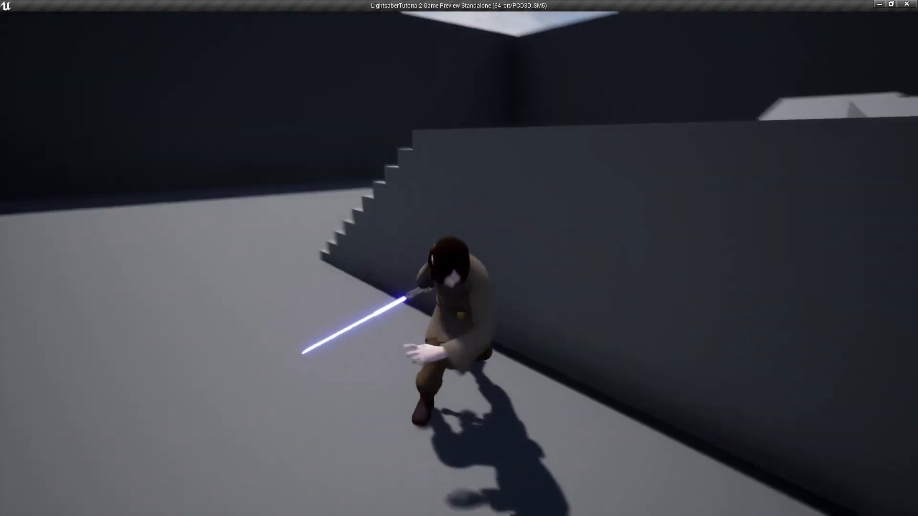
key("w")
key("e")
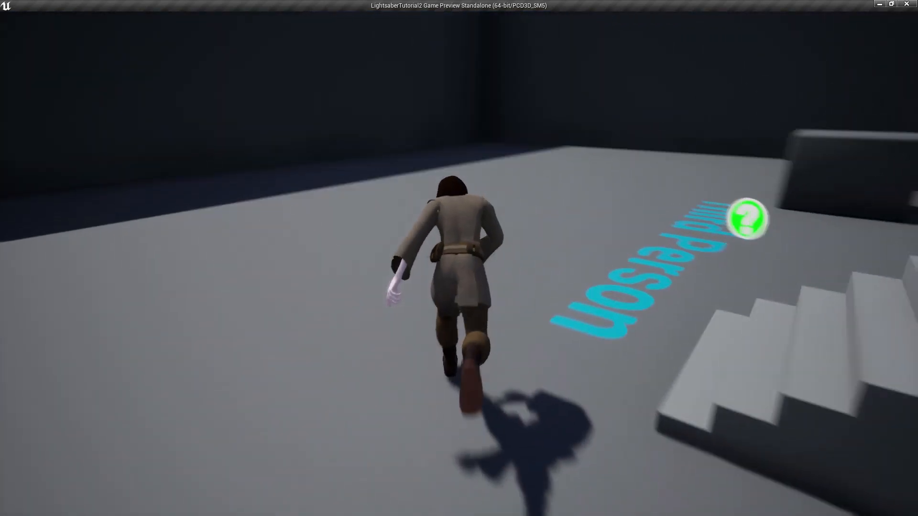
key("w")
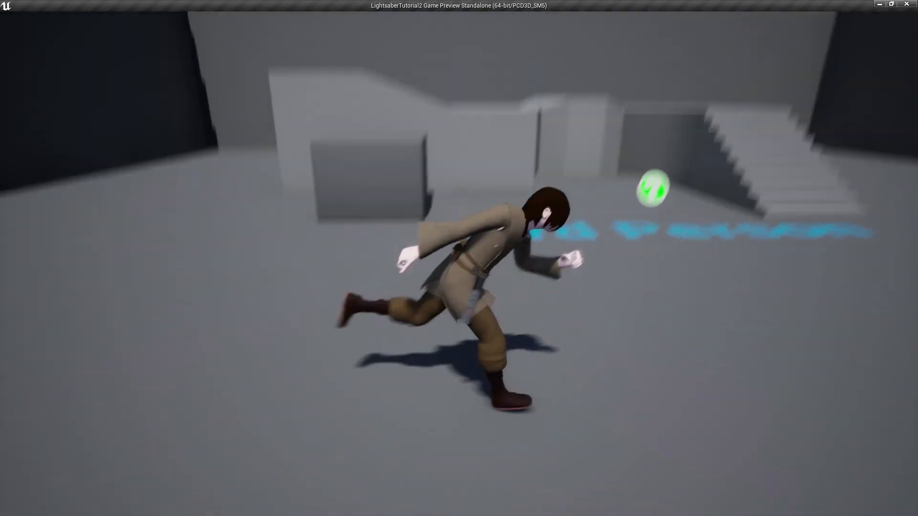
key("w")
key("space")
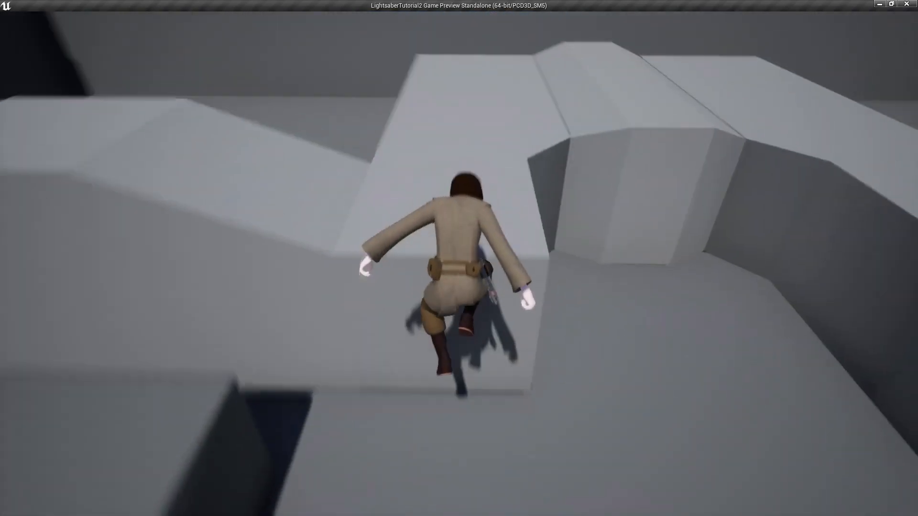
key("w")
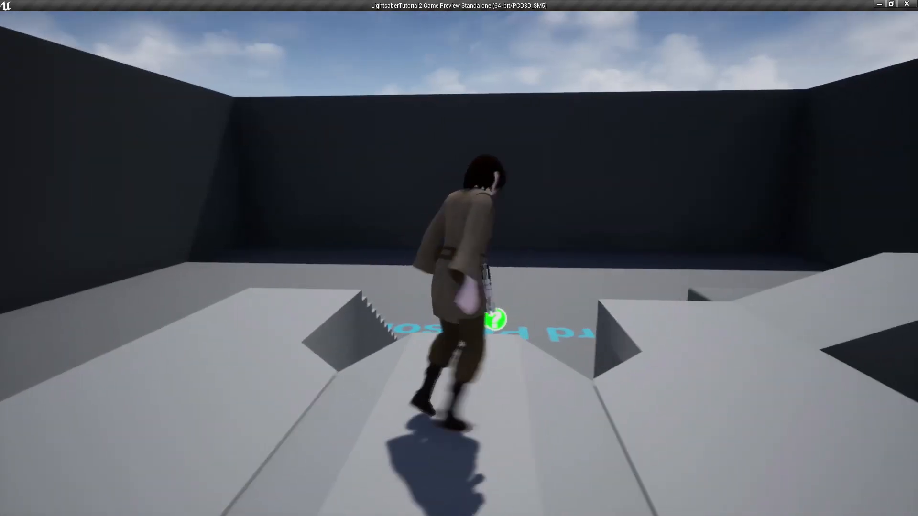
key("w")
key("e")
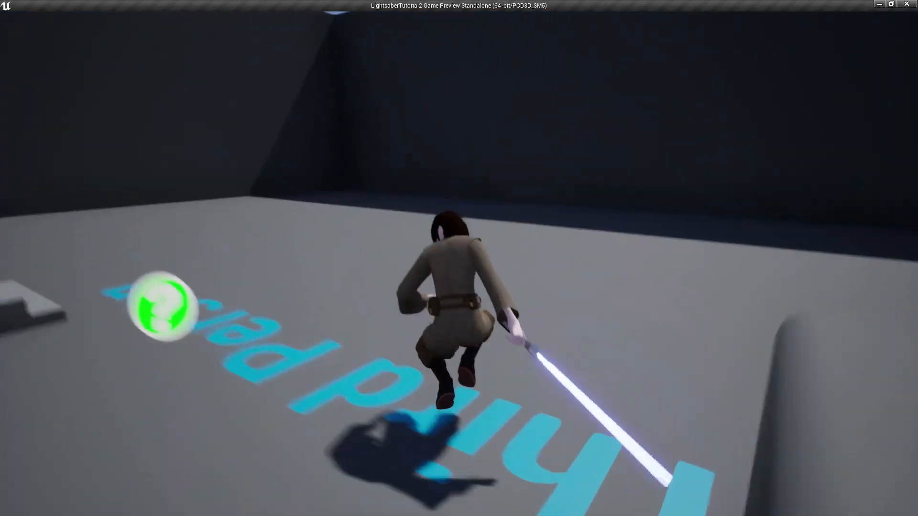
key("w")
key("e")
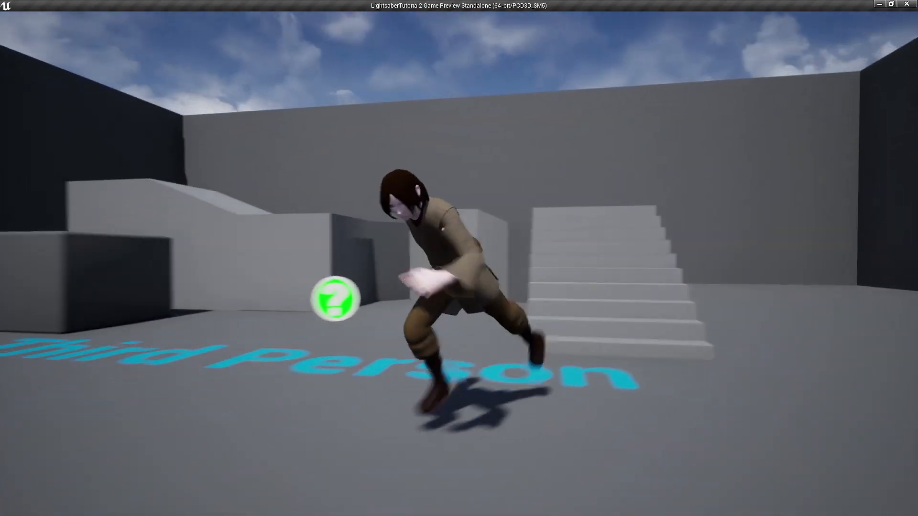
key("w")
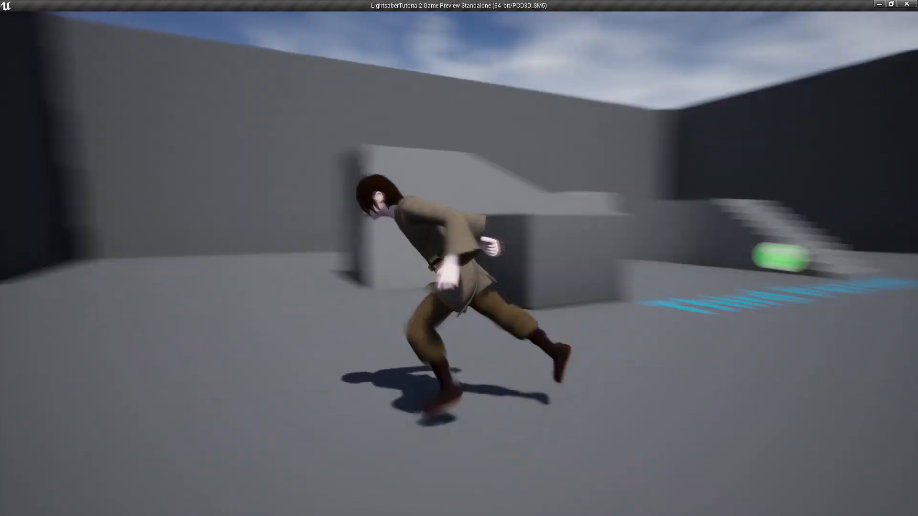
key("F1")
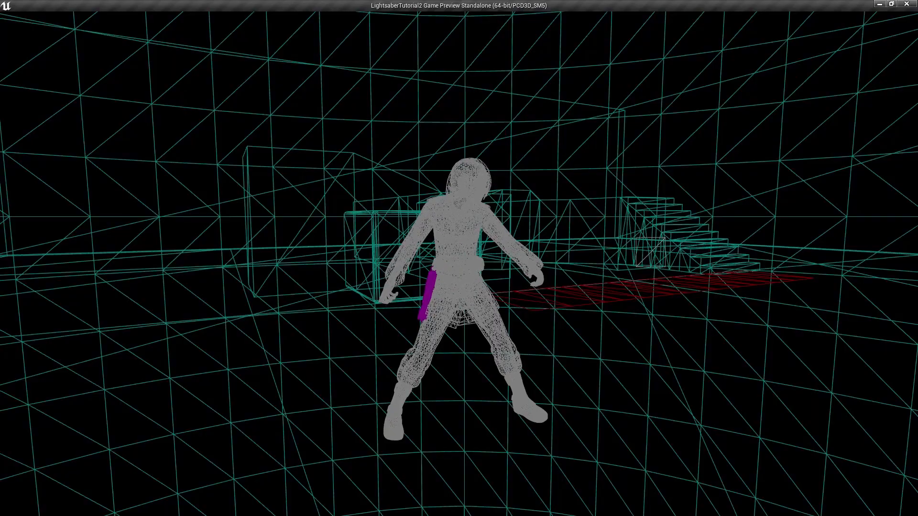
key("Escape")
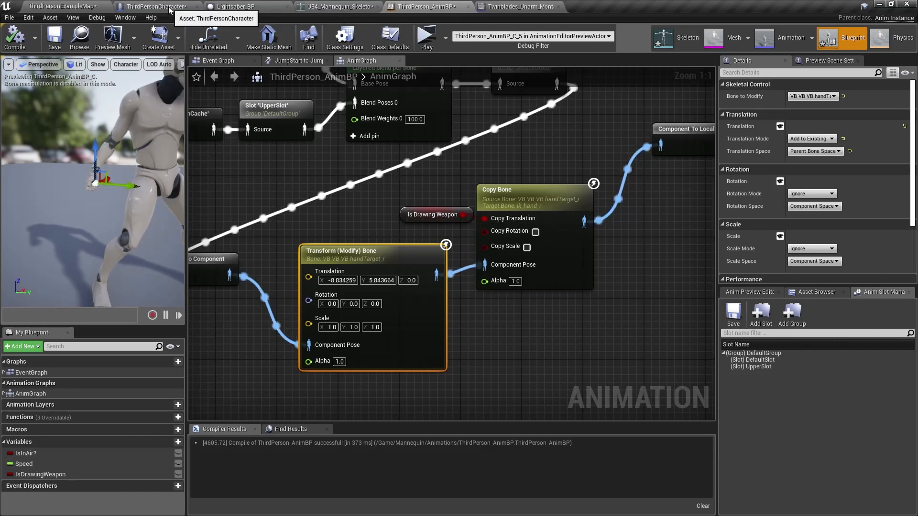
Open the Idle/Run state inside the AnimGraph's Default state machine.
scroll(328, 159, "down", 3)
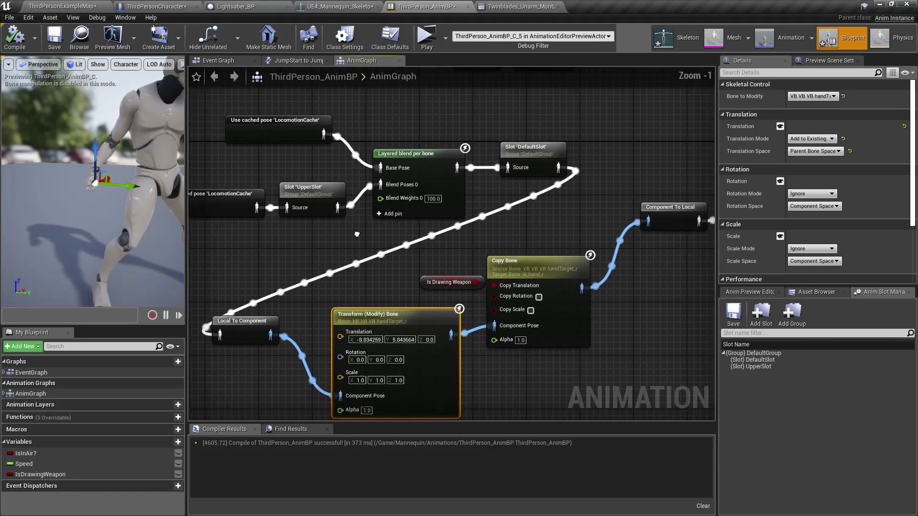
right_click_drag(395, 101, 346, 241)
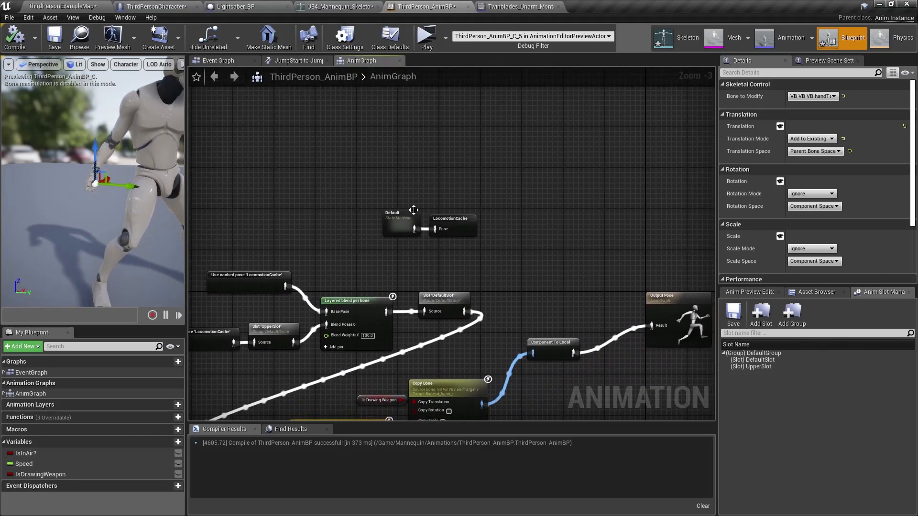
scroll(412, 210, "up", 3)
double_click(399, 234)
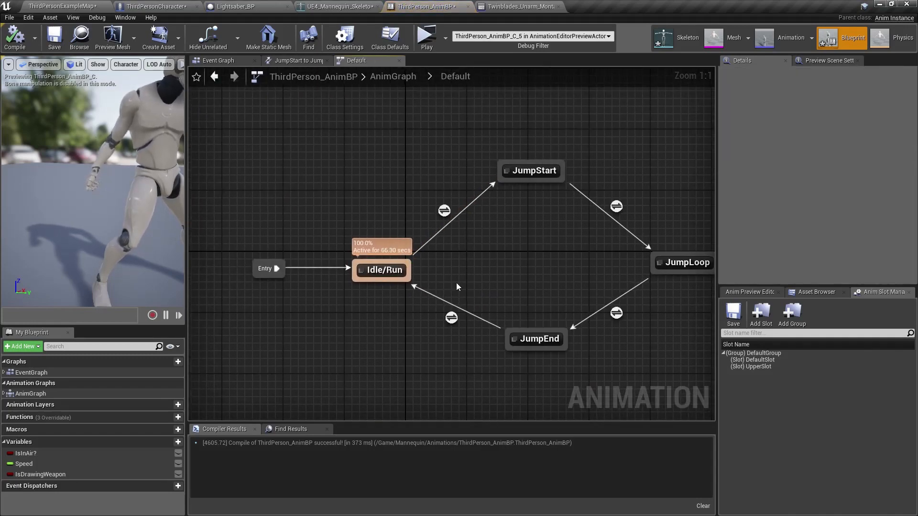
double_click(334, 252)
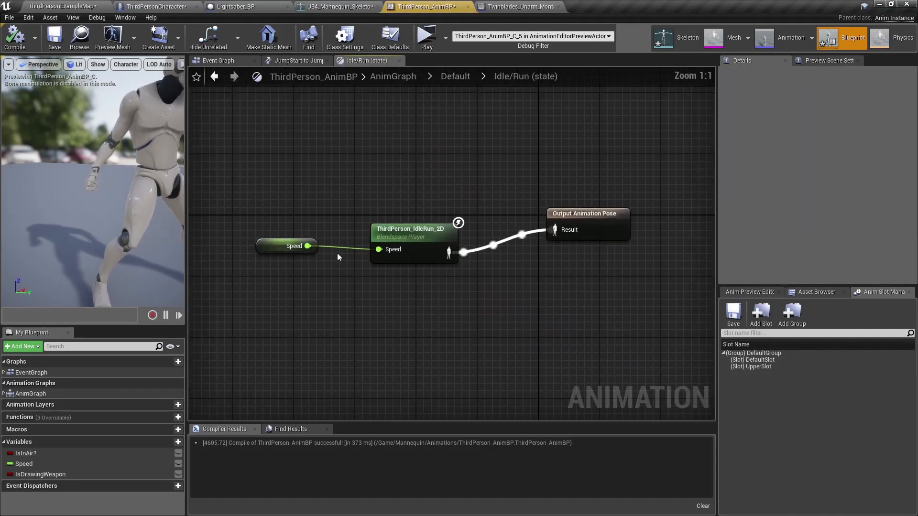
Move the Speed and ThirdPerson_IdleRun_2D nodes together up and away from the Output Animation Pose node to make room.
right_click_drag(480, 315, 430, 318)
left_click_drag(440, 319, 297, 258)
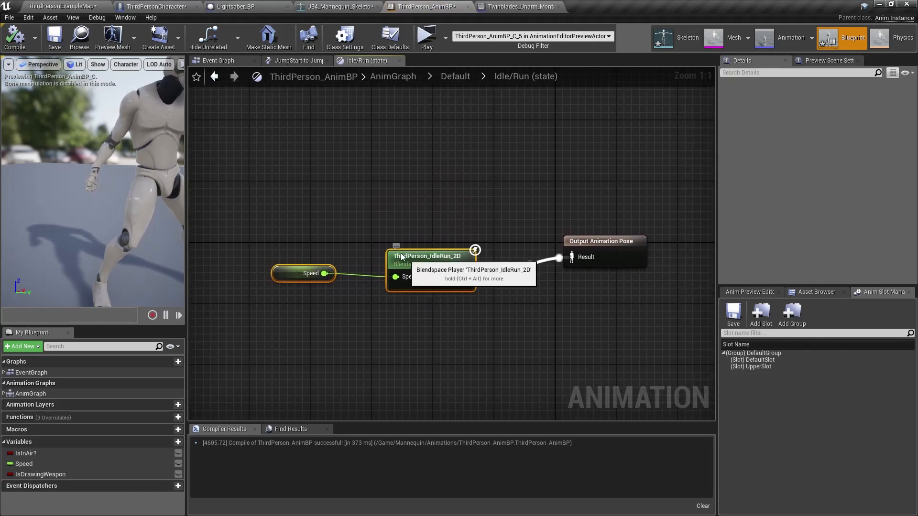
left_click_drag(436, 286, 353, 178)
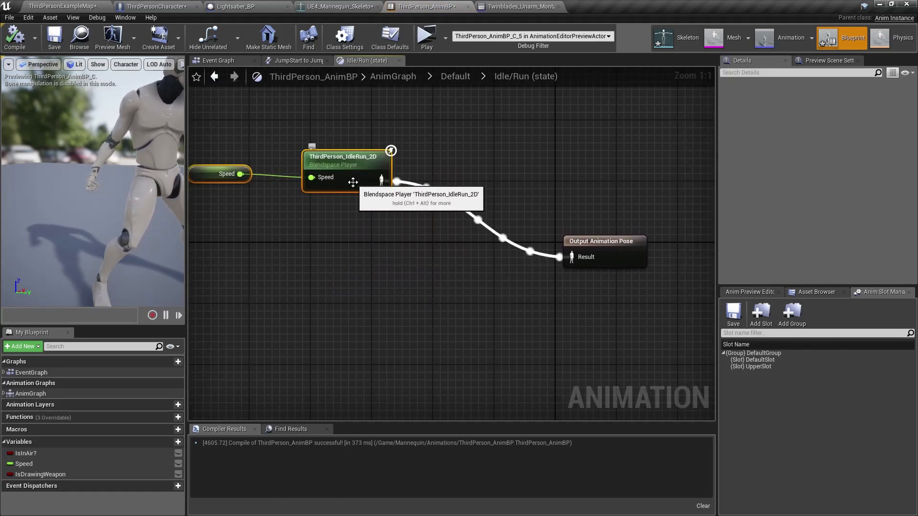
Add a state machine named WeaponDrawnRunState below the blendspace node and connect it to the Output Animation Pose result.
right_click(337, 259)
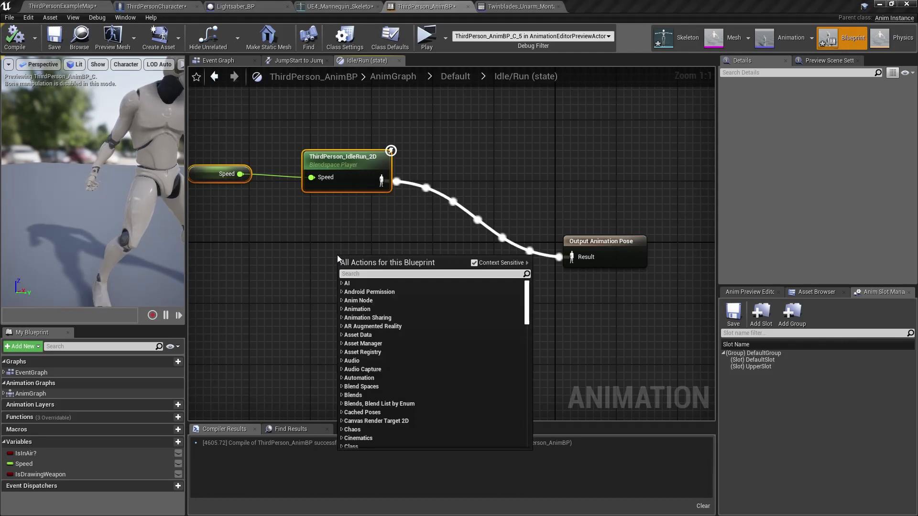
type("state")
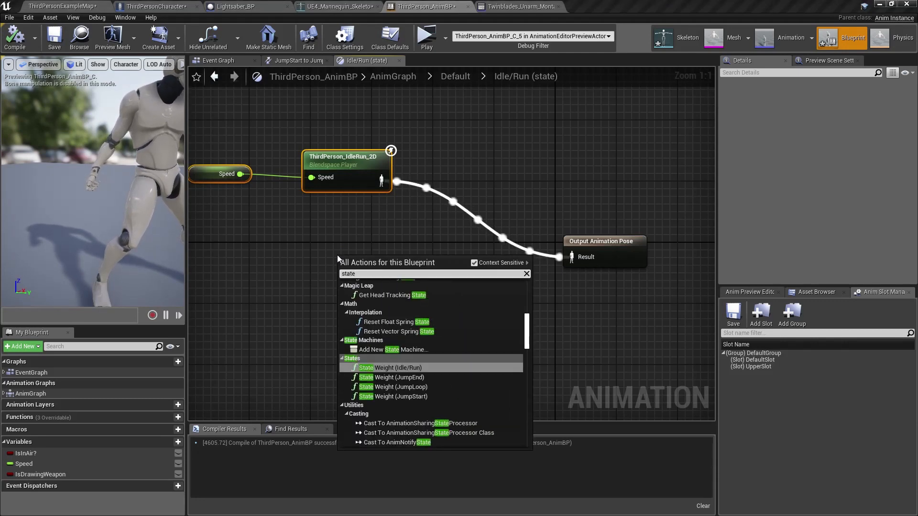
left_click(412, 350)
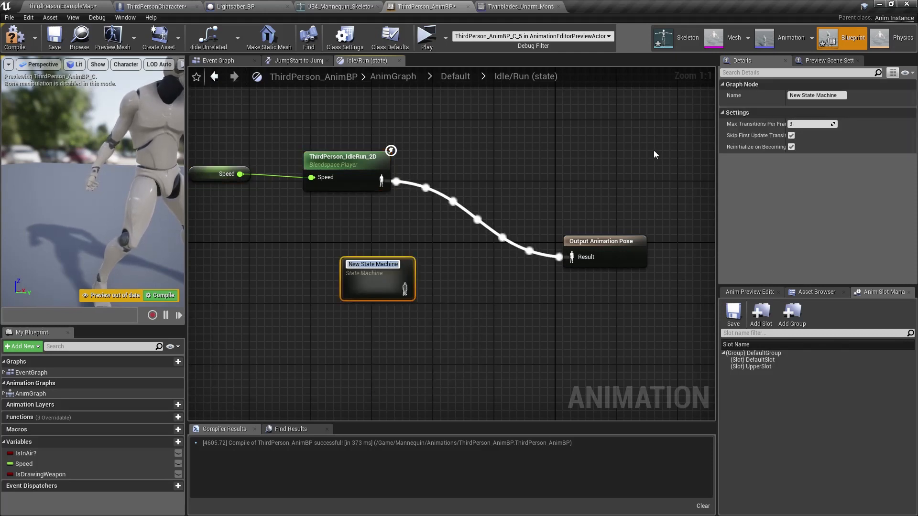
type("RunState")
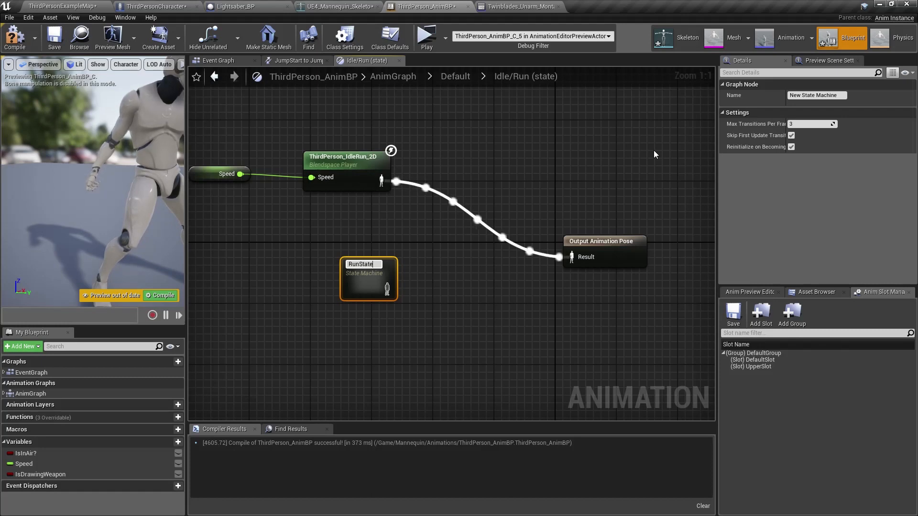
key("Home")
type("Weapon")
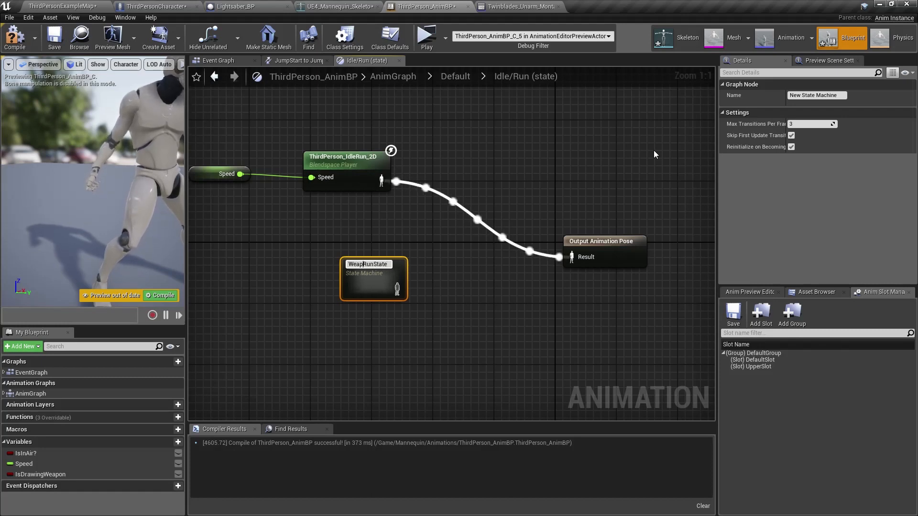
type("Drawn")
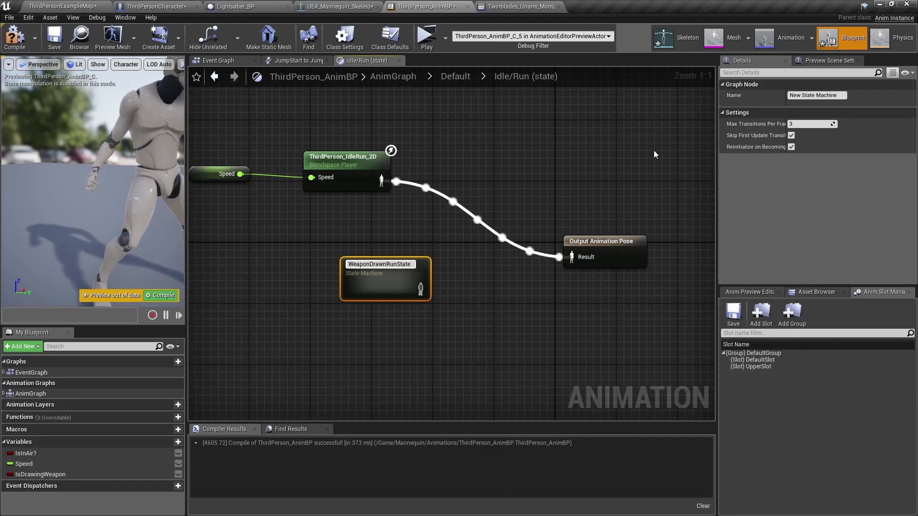
key("Return")
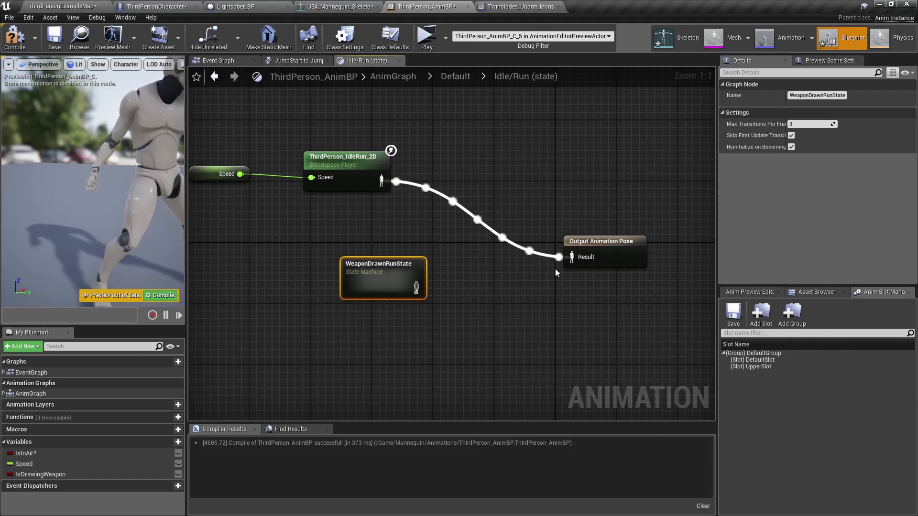
left_click_drag(416, 285, 581, 256)
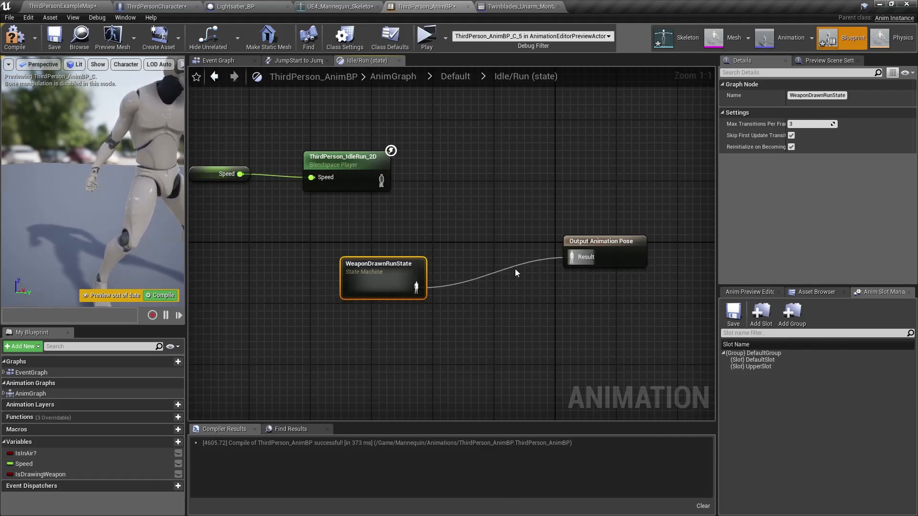
Open the WeaponDrawnRunState state machine and add a state named Idle beside the Entry node.
double_click(388, 285)
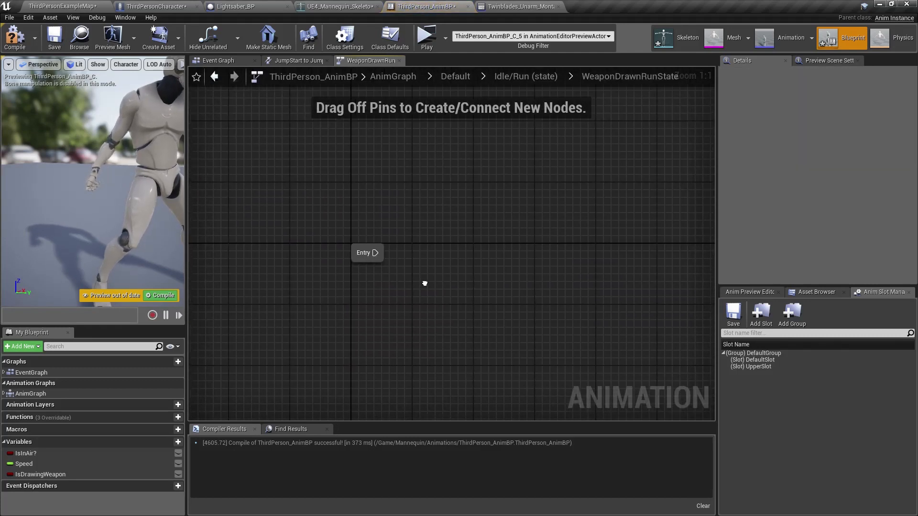
right_click(398, 239)
left_click(419, 269)
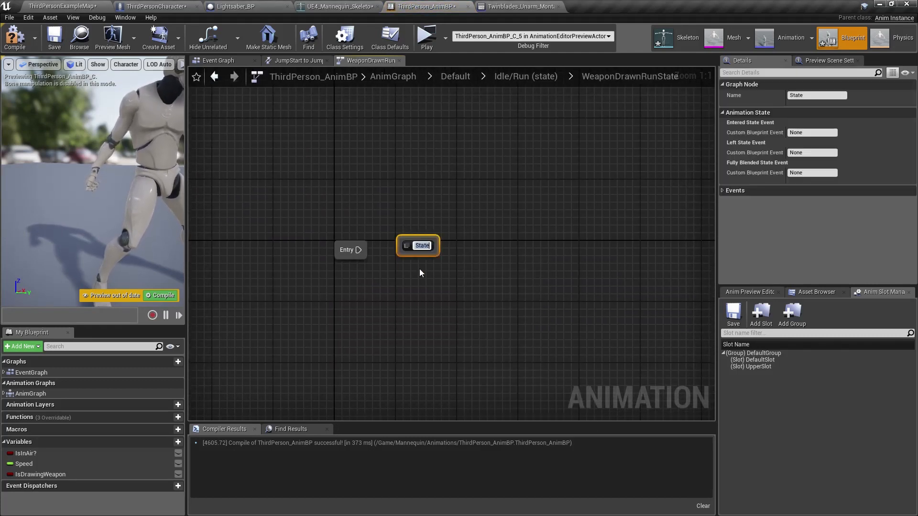
type("Idle")
key("Return")
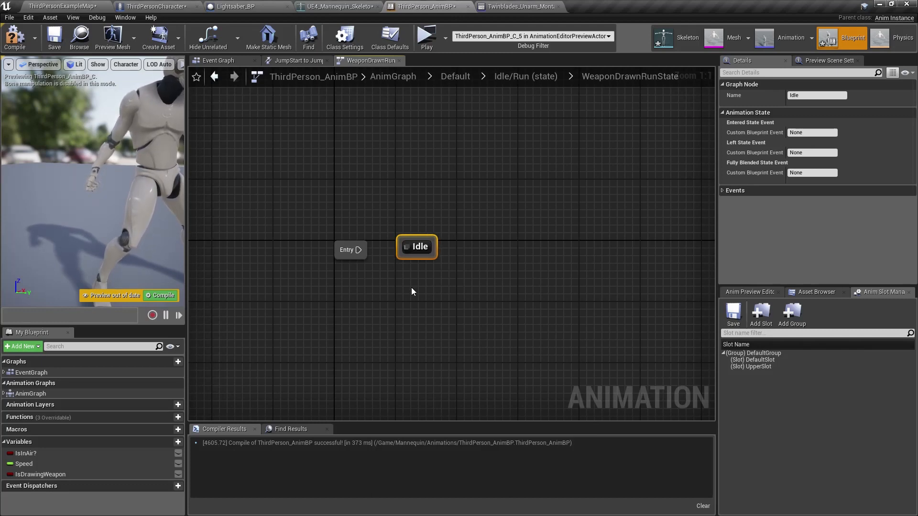
Add a second state named Combat and place it below the Idle state with some space between them.
right_click(412, 290)
left_click(439, 314)
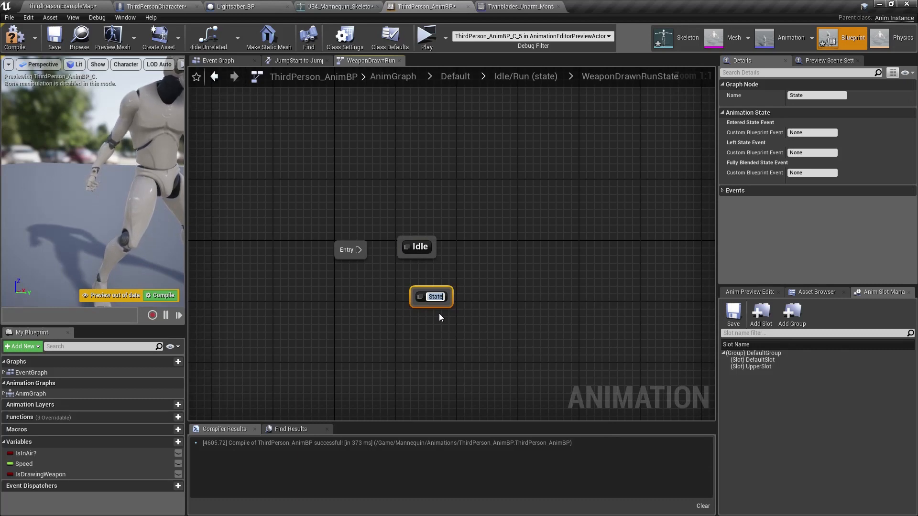
type("Combat")
key("Return")
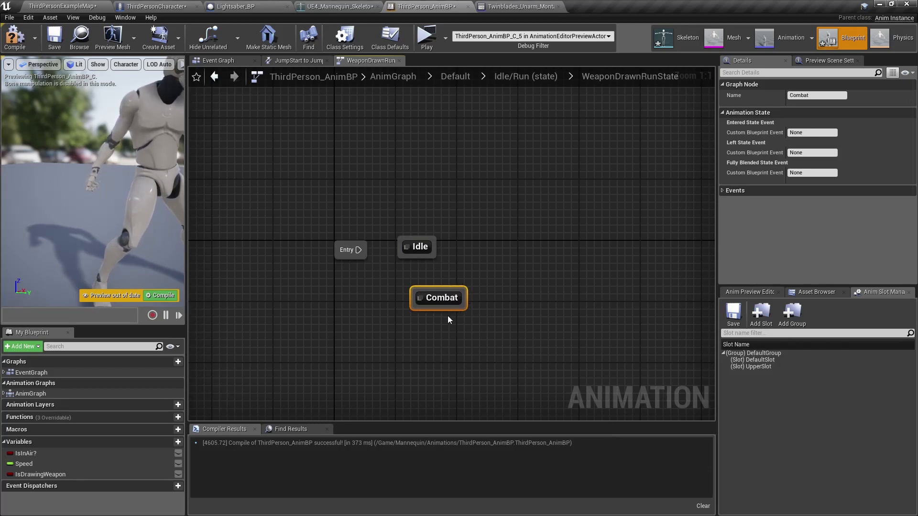
left_click_drag(451, 299, 451, 321)
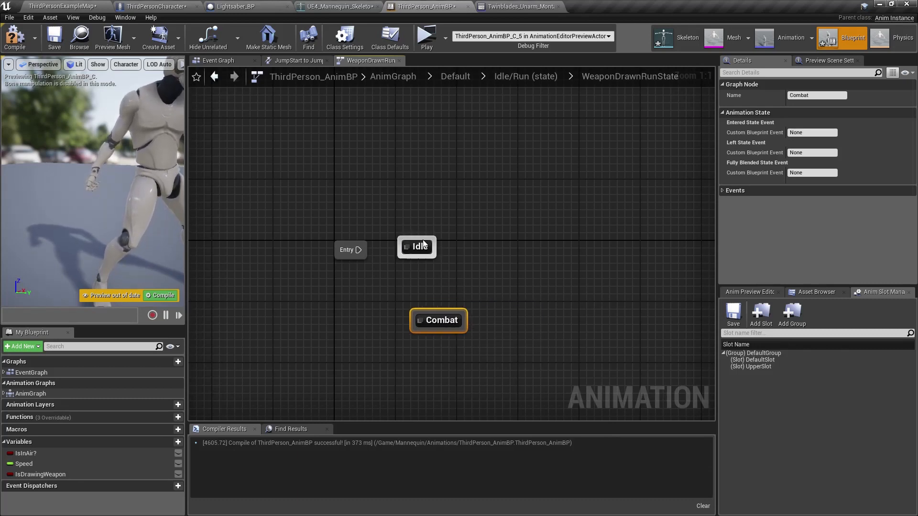
Reposition the Idle state, connect Entry to it, and add a transition from Idle to Combat.
left_click_drag(423, 245, 451, 234)
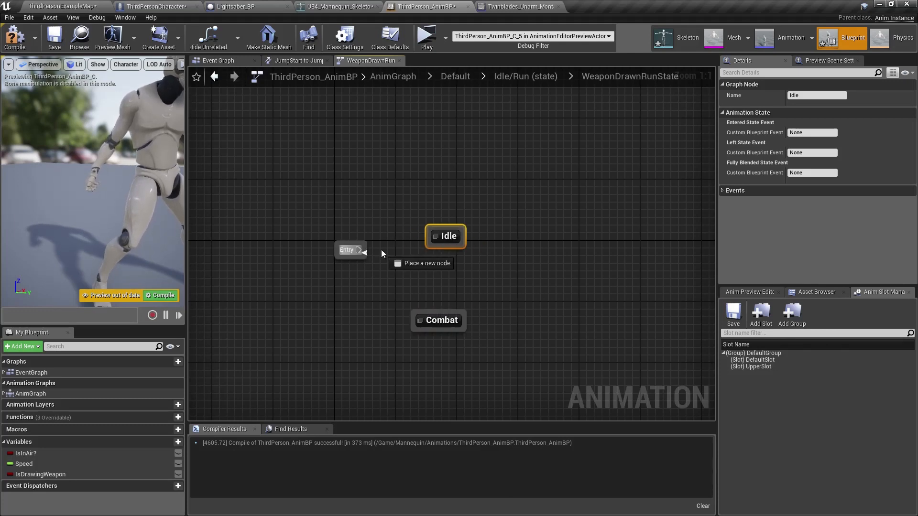
left_click_drag(381, 254, 431, 243)
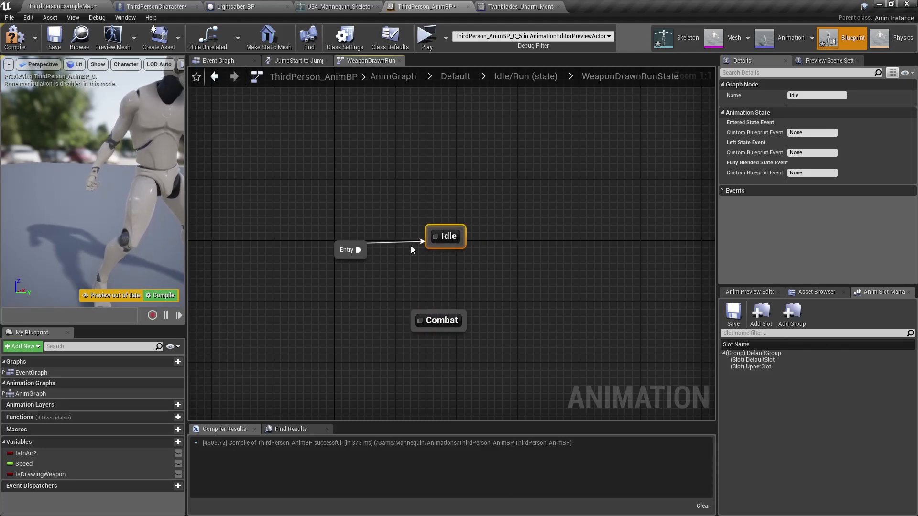
left_click_drag(440, 245, 436, 314)
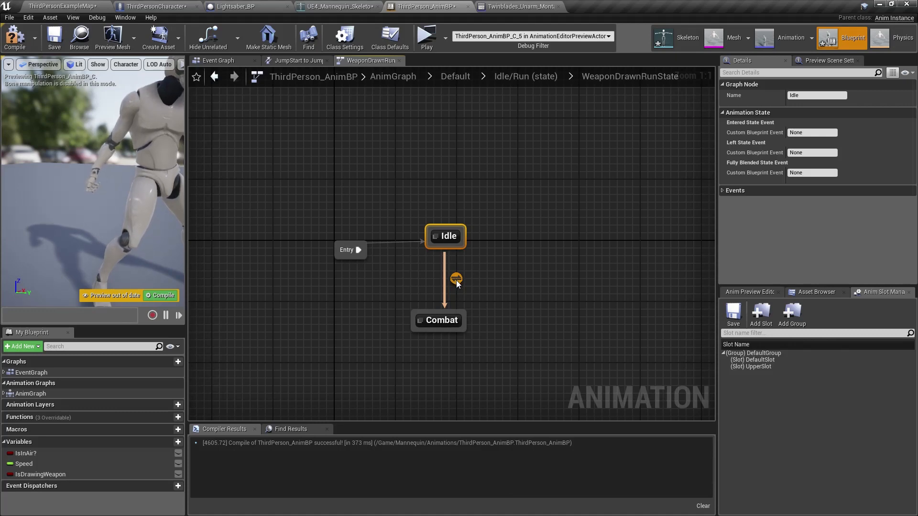
In the Event Graph, copy the Try Get Pawn Owner node and place the duplicate below the SET Is Drawing Weapon node.
left_click(237, 62)
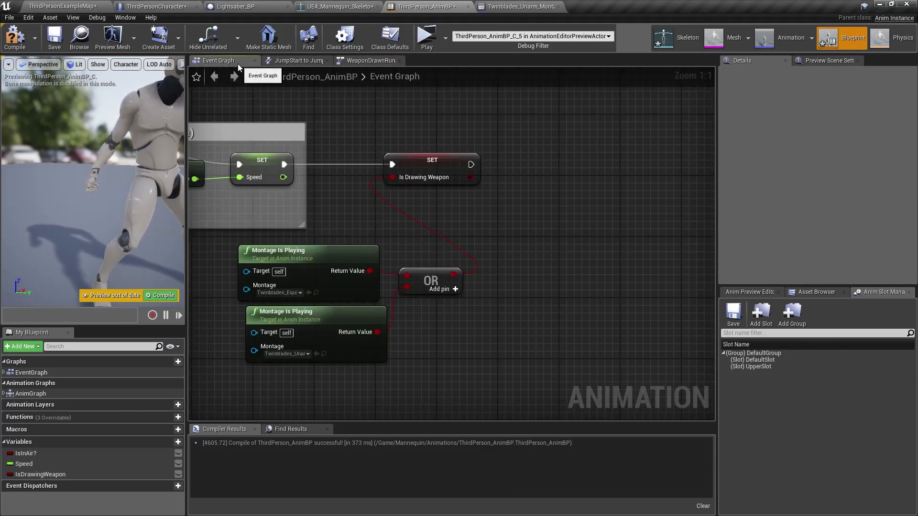
right_click_drag(369, 228, 399, 228)
scroll(399, 229, "down", 5)
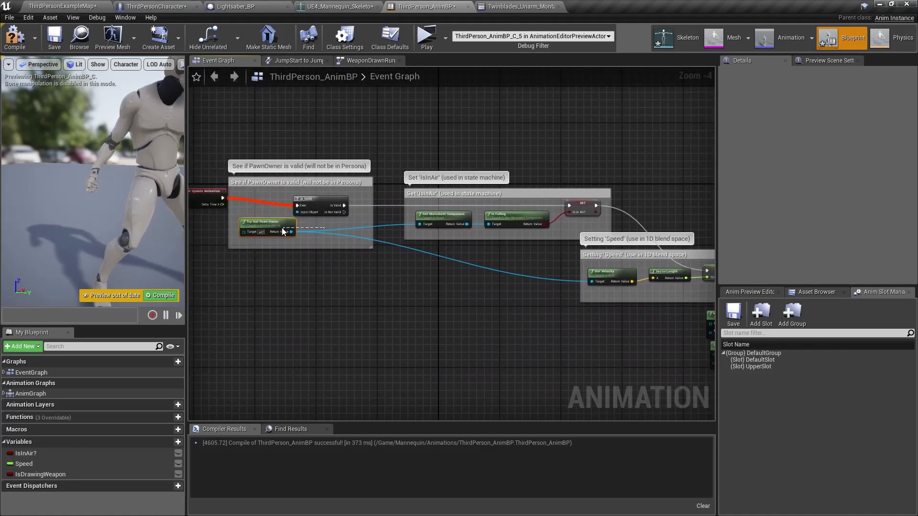
right_click_drag(512, 283, 486, 261)
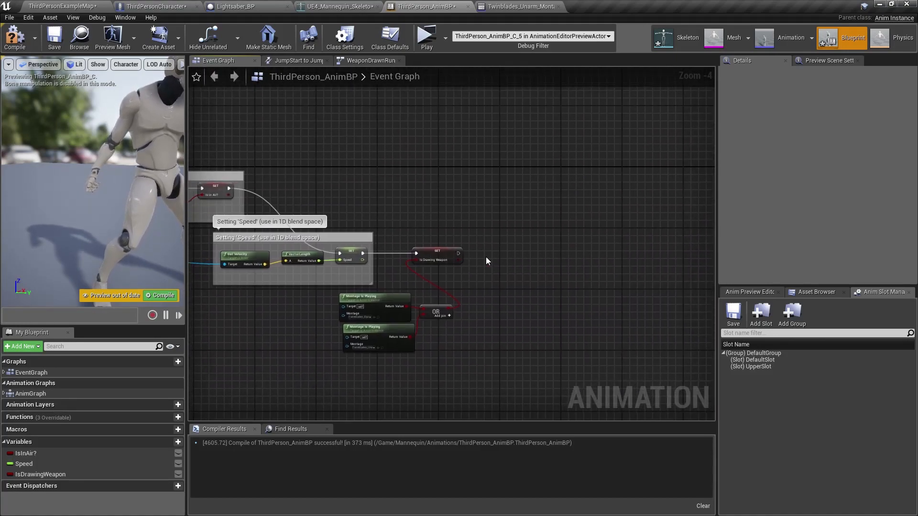
scroll(478, 260, "up", 4)
key("ctrl+v")
right_click_drag(494, 297, 407, 332)
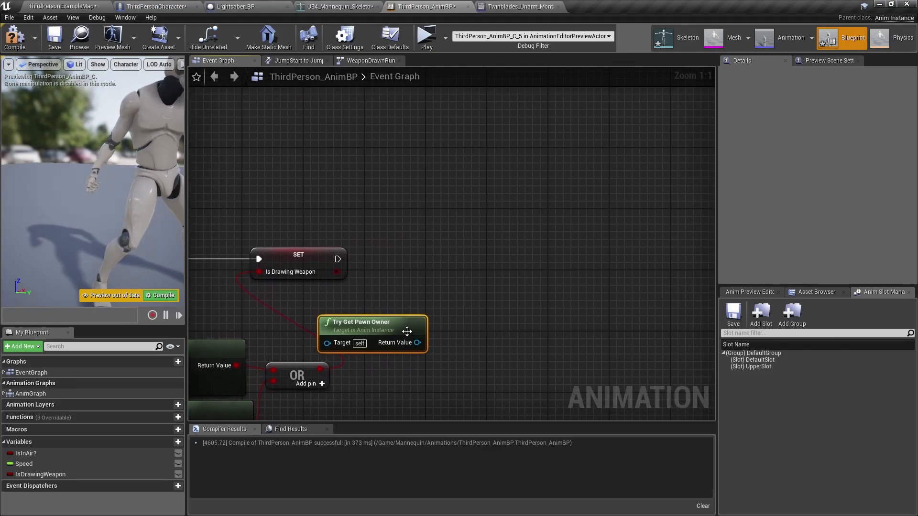
Cast the copied pawn owner's return value to ThirdPersonCharacter and run the cast after the SET Is Drawing Weapon node.
left_click_drag(417, 342, 457, 277)
type("castt")
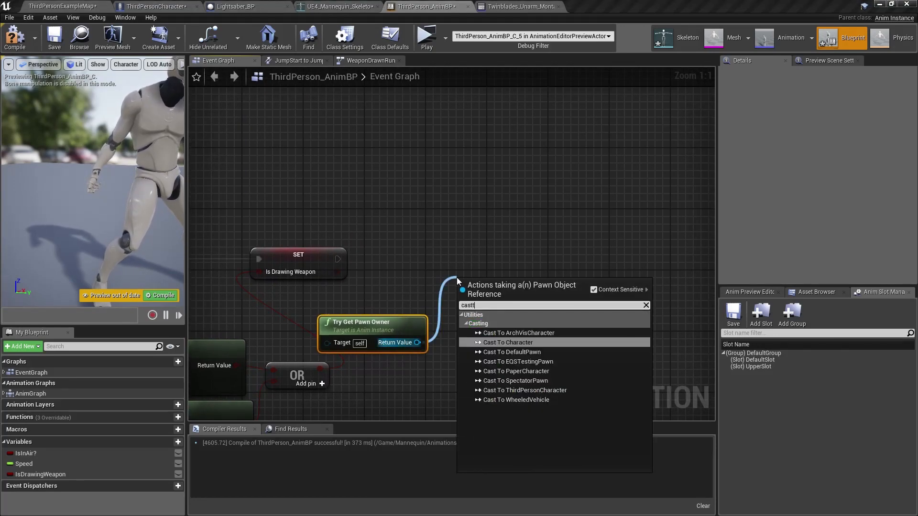
type("op")
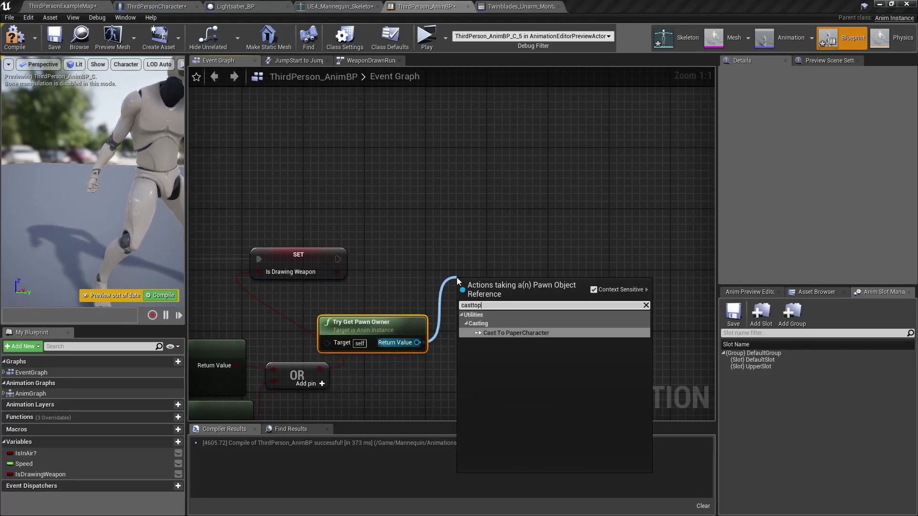
key("BackSpace")
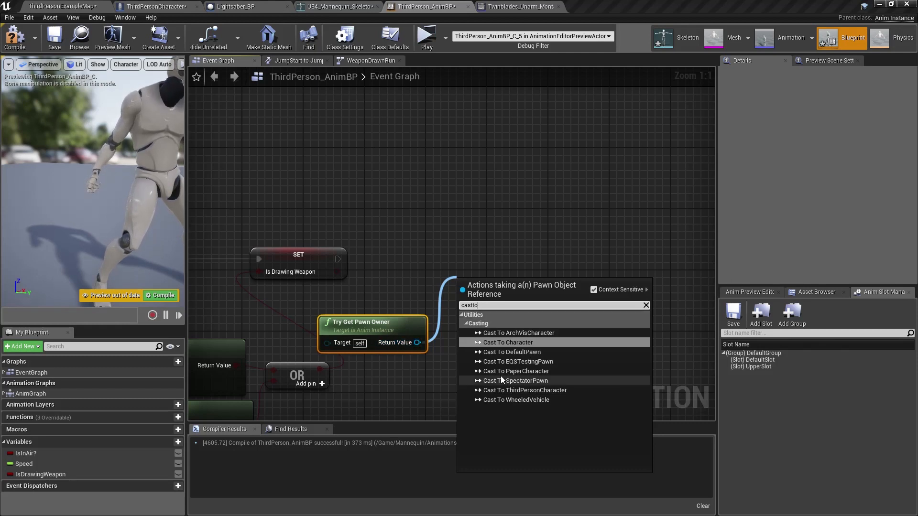
left_click(518, 390)
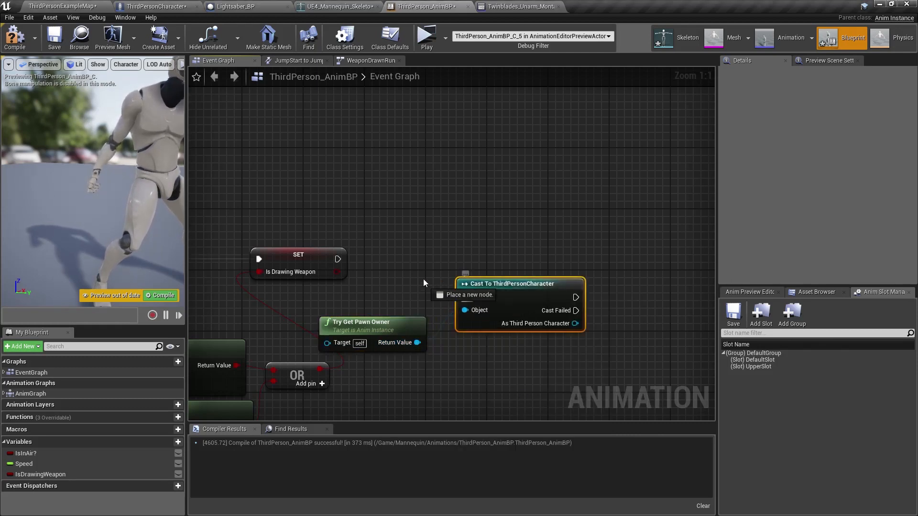
left_click_drag(334, 262, 335, 262)
left_click_drag(512, 294, 453, 267)
Get the Weapon R variable from the As Third Person Character output and place its node just below the cast.
right_click_drag(515, 329, 381, 345)
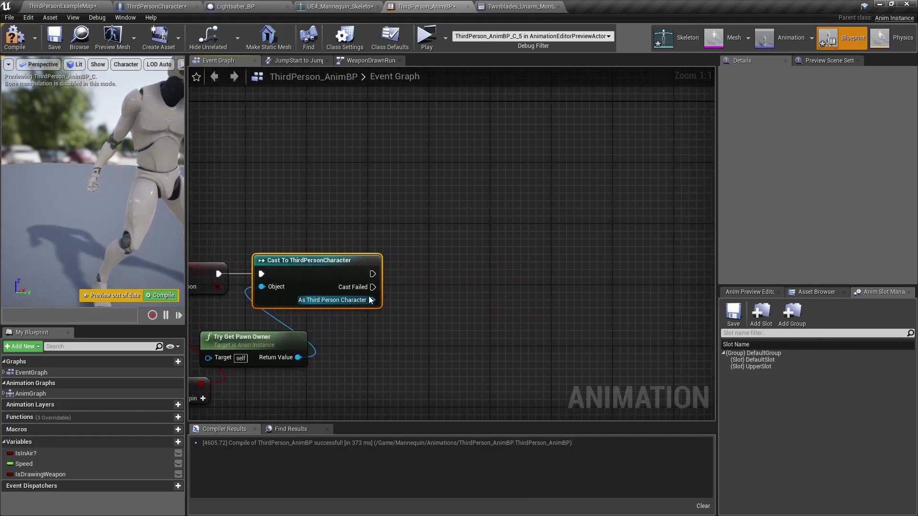
left_click_drag(371, 300, 429, 331)
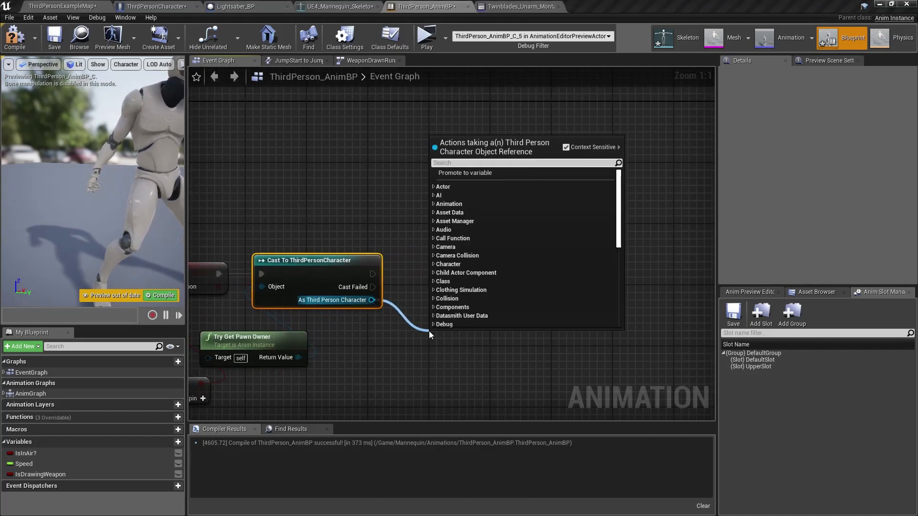
type("g")
key("BackSpace")
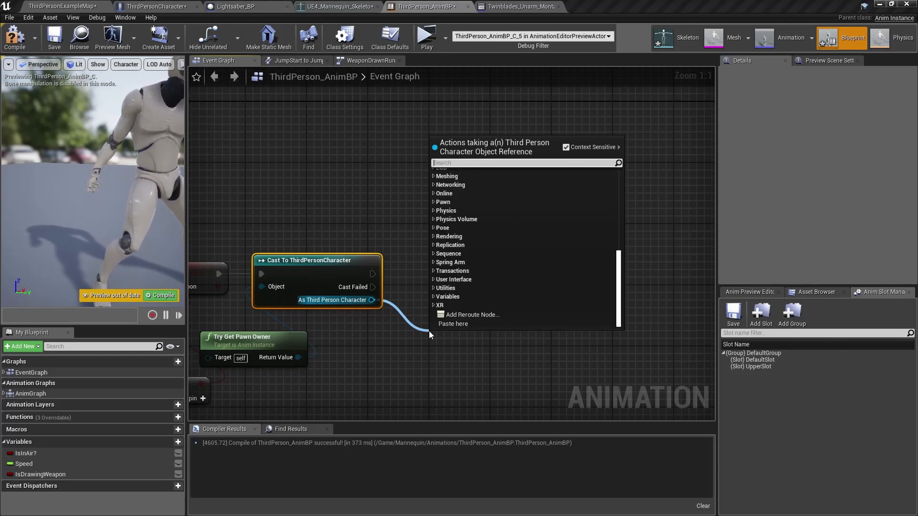
type("light")
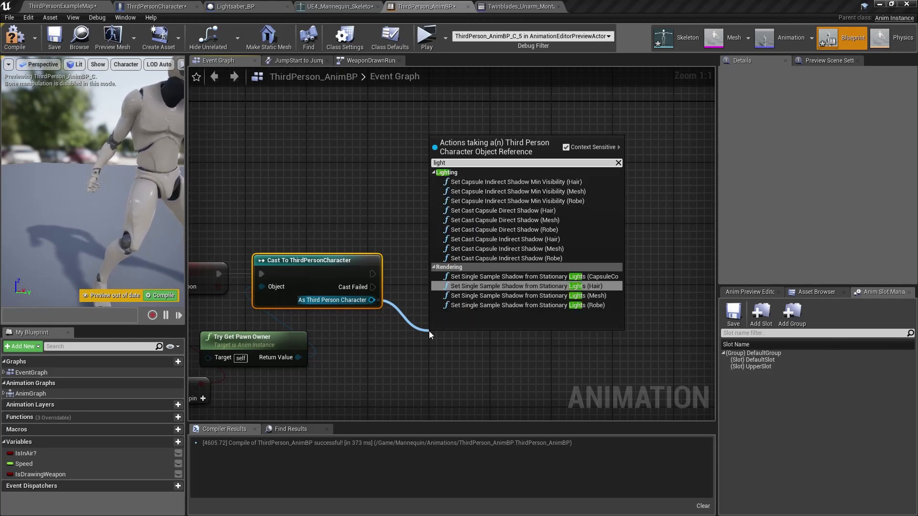
key("BackSpace")
key("BackSpace")
key("BackSpace")
key("BackSpace")
key("BackSpace")
type("weapo")
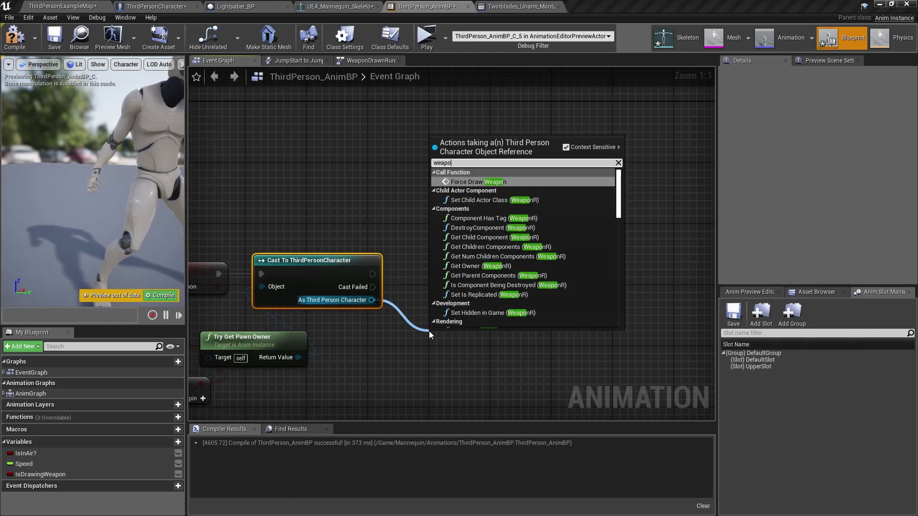
type("n")
scroll(470, 246, "down", 5)
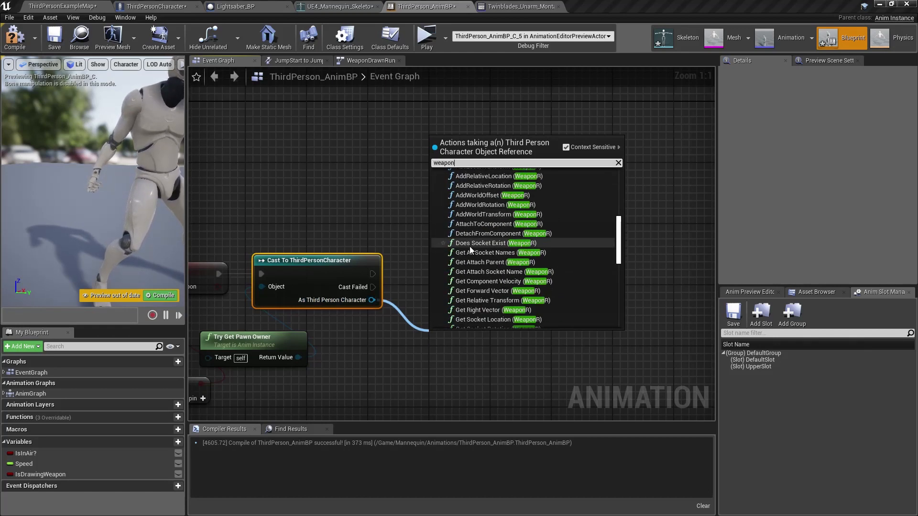
scroll(469, 246, "down", 10)
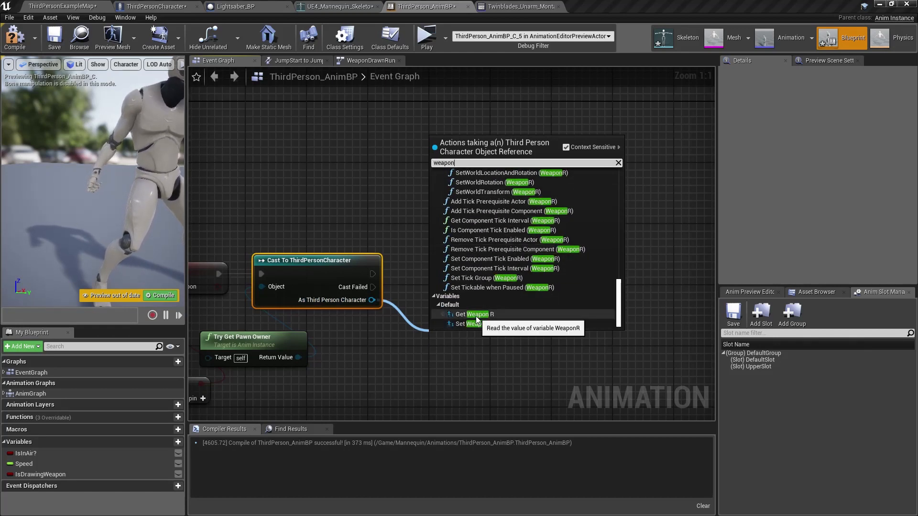
left_click(476, 315)
left_click_drag(473, 341, 357, 323)
Get the Child Actor from Weapon R and place its node directly beneath the Weapon R node.
right_click_drag(358, 323, 385, 336)
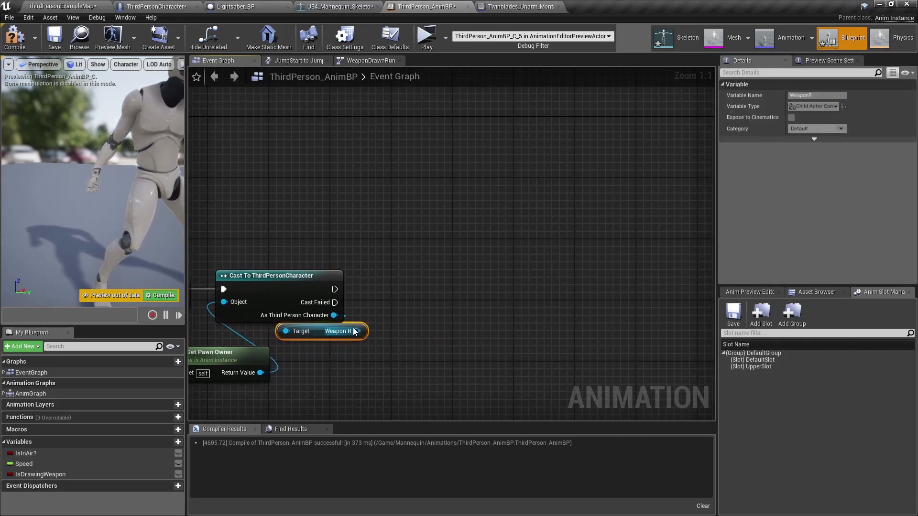
left_click_drag(395, 349, 394, 349)
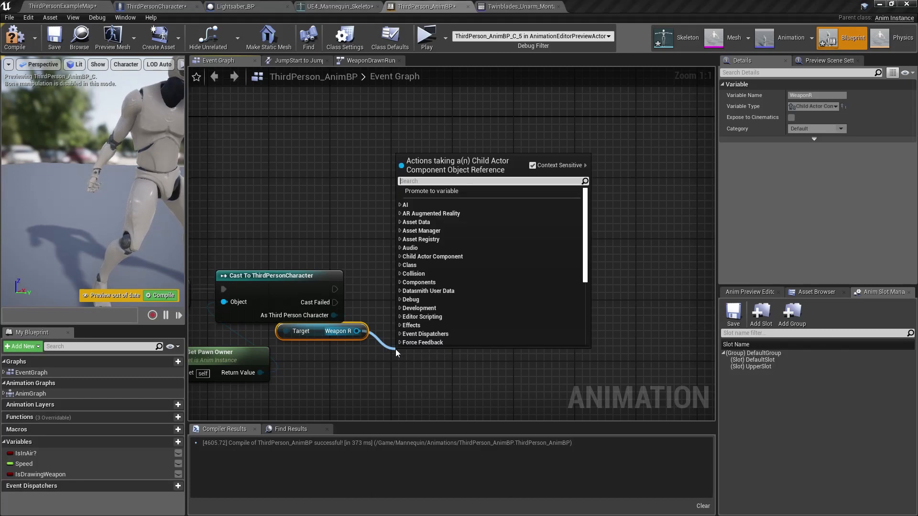
type("actor")
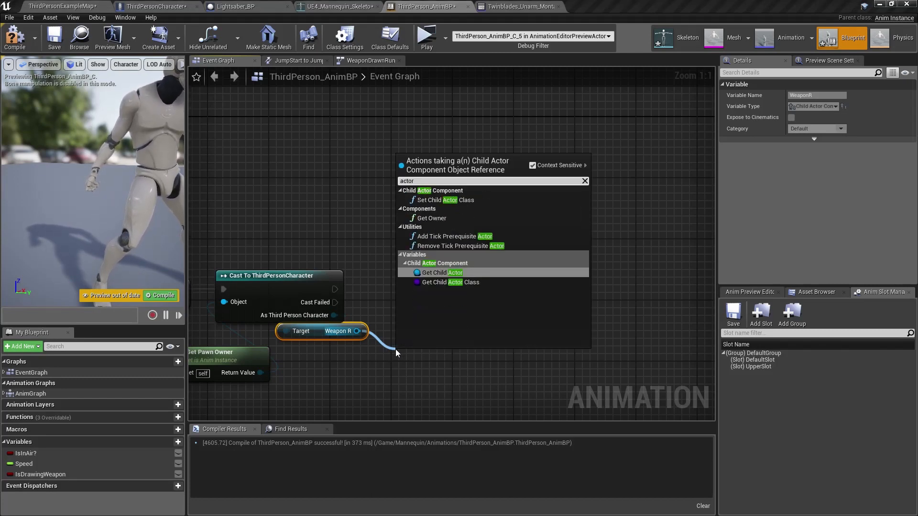
key("Return")
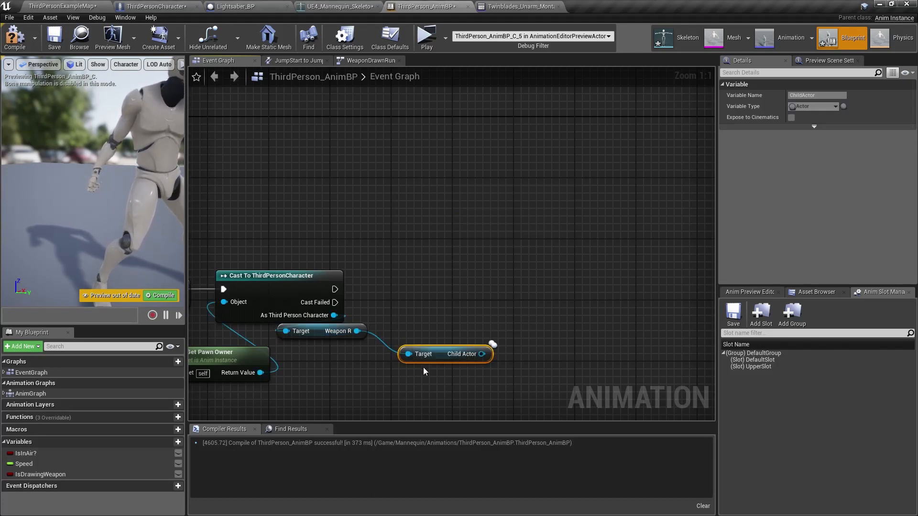
left_click_drag(448, 360, 415, 285)
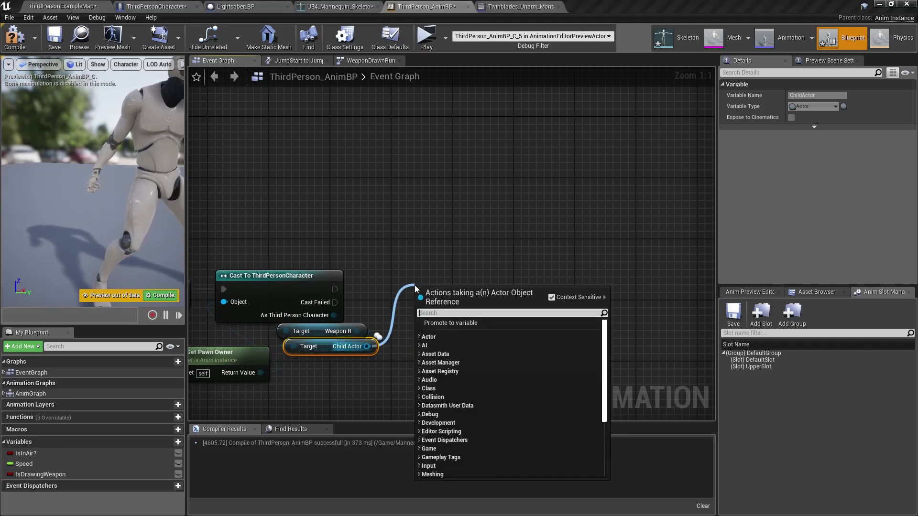
type("w")
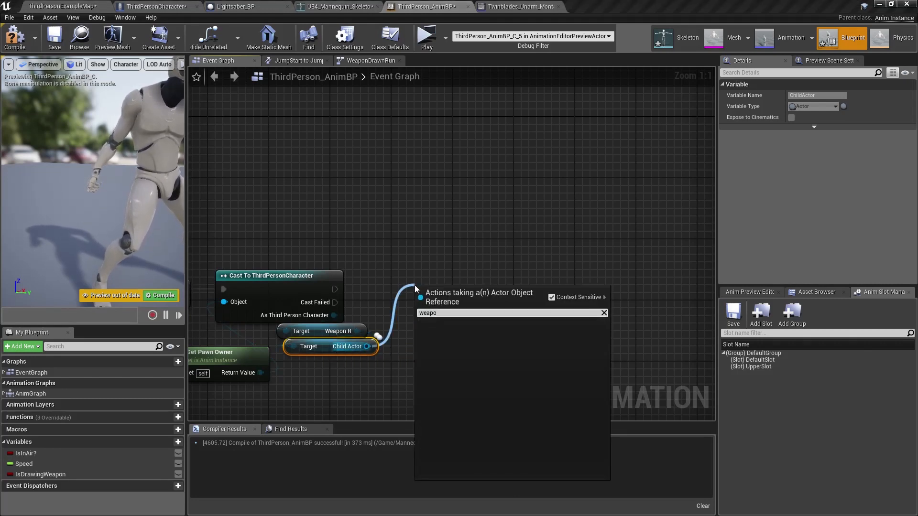
key("BackSpace")
type("draw")
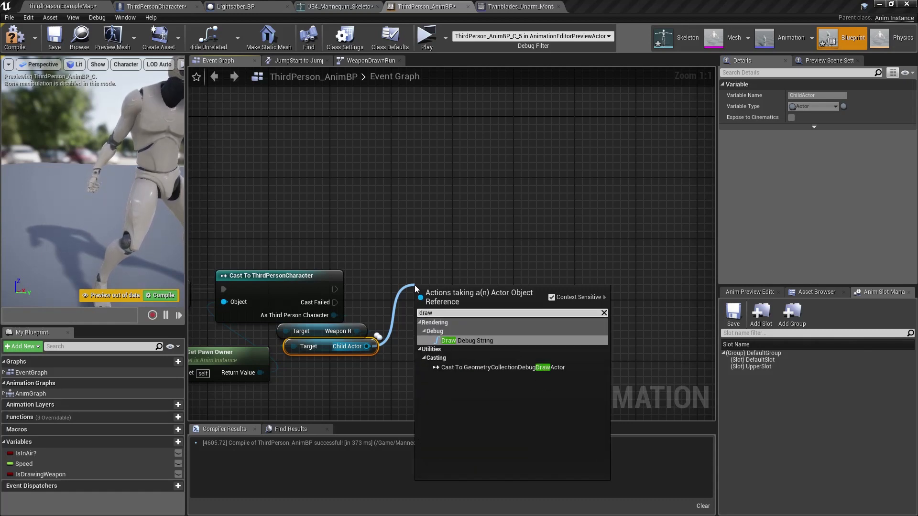
key("BackSpace")
key("BackSpace")
key("BackSpace")
key("BackSpace")
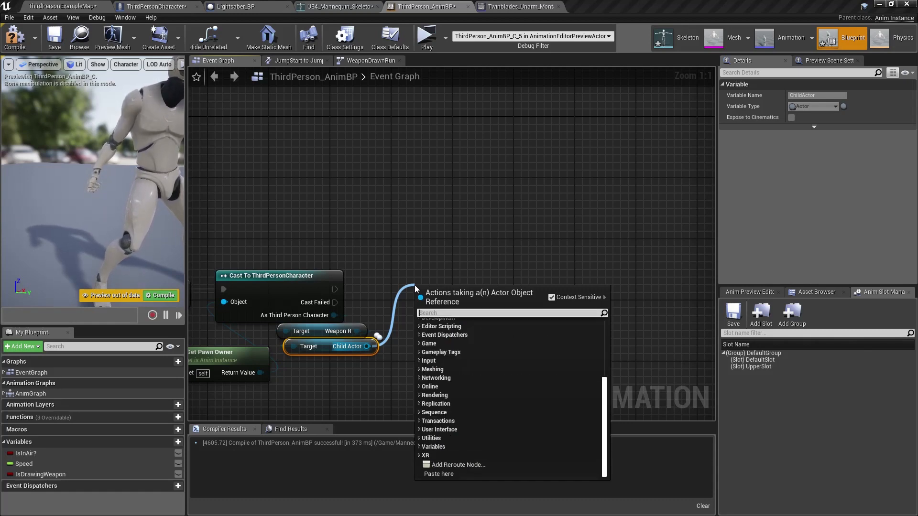
Cast the Child Actor to Lightsaber_BP, run it after the ThirdPersonCharacter cast, and align the two cast nodes.
type("castt")
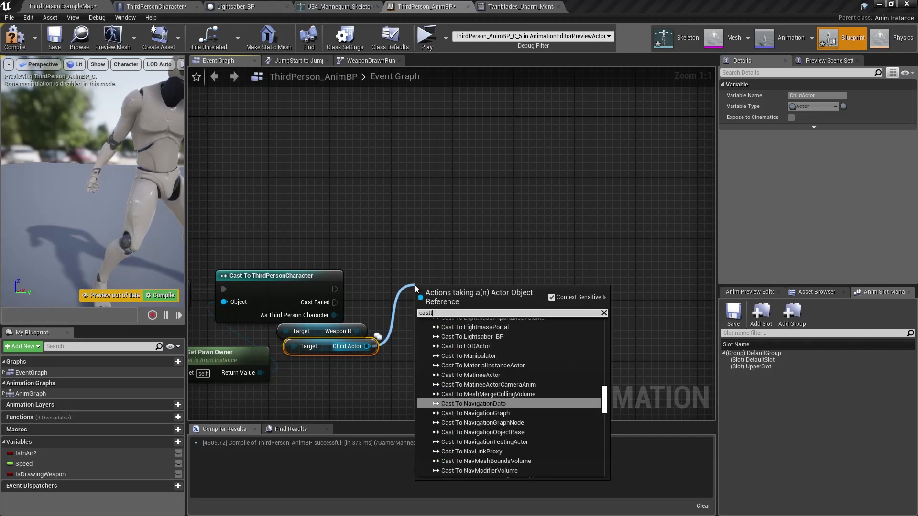
type("olightsa")
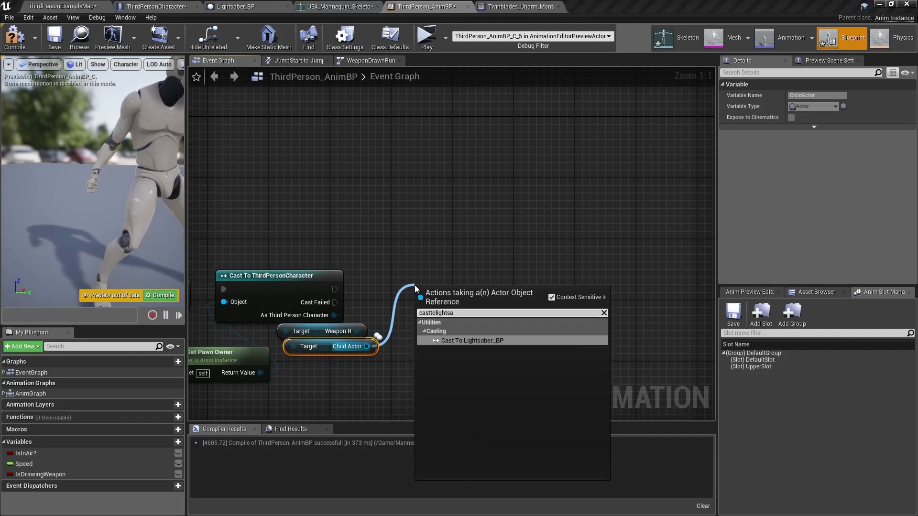
key("Return")
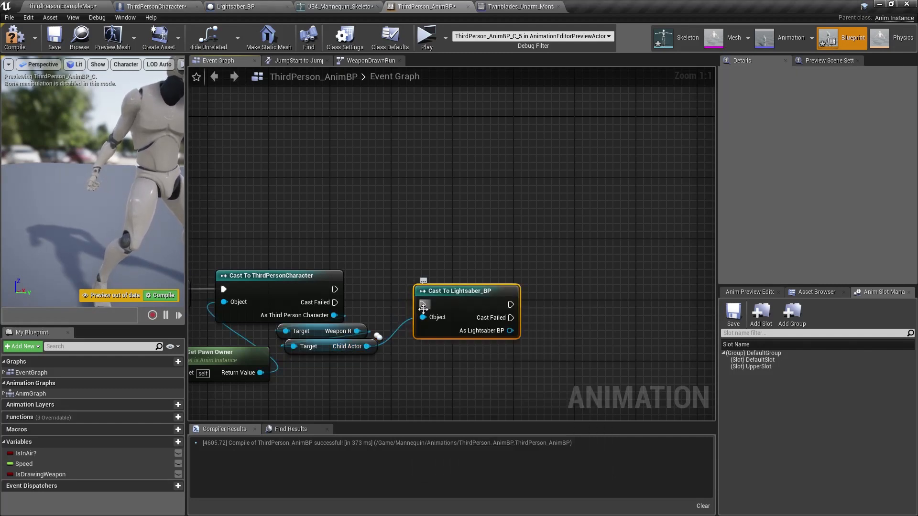
left_click_drag(423, 305, 398, 304)
left_click_drag(340, 291, 335, 290)
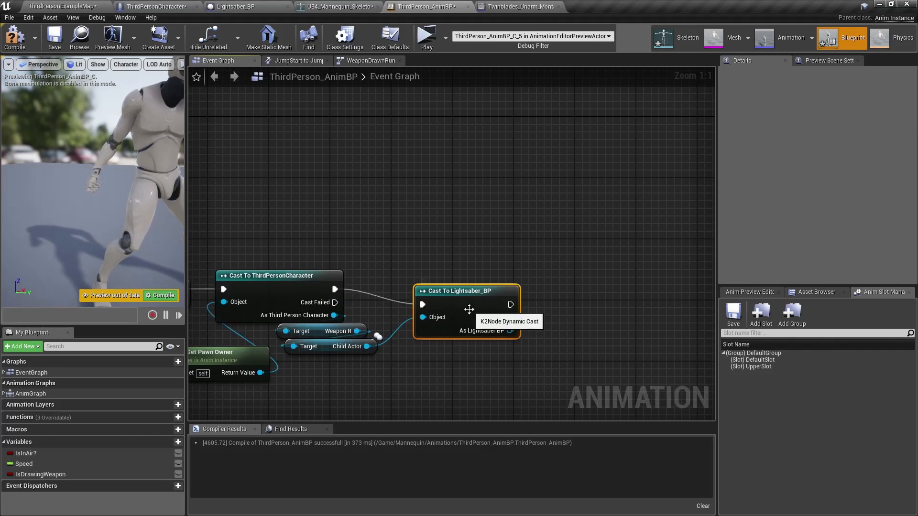
left_click_drag(468, 310, 446, 295)
Get the Weapon Is Drawn? variable from the As Lightsaber BP output and place its node just below the cast.
right_click_drag(462, 332, 352, 316)
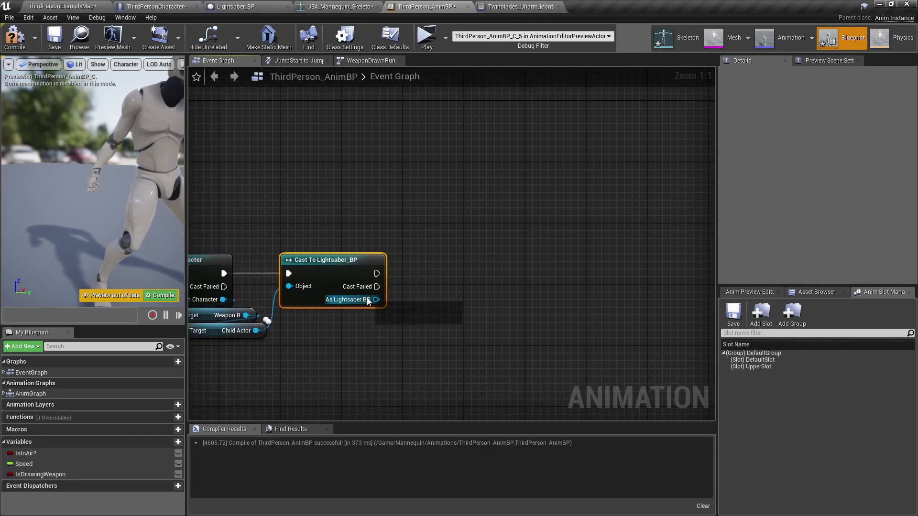
left_click_drag(376, 299, 418, 314)
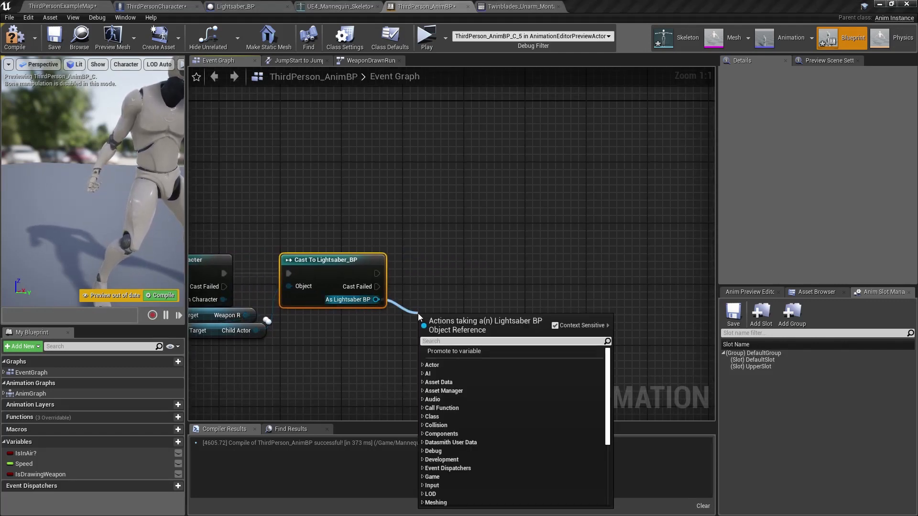
type("weapon")
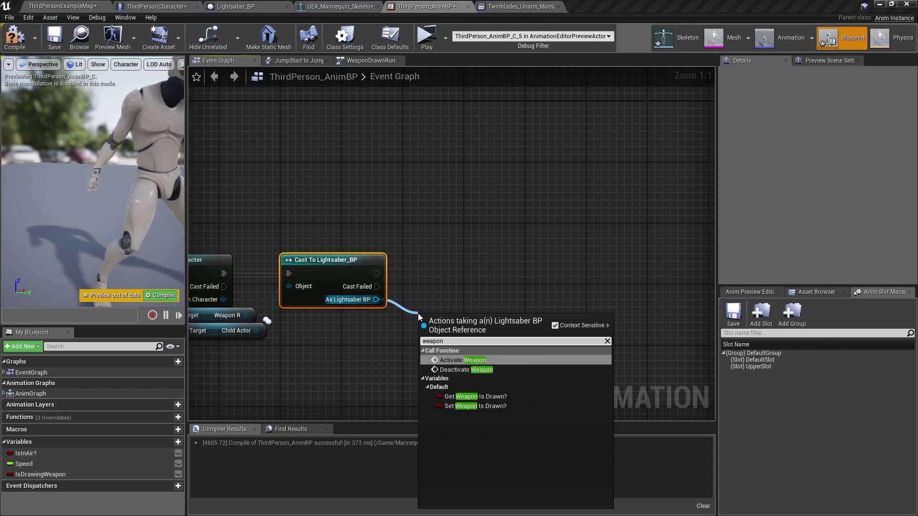
key("Return")
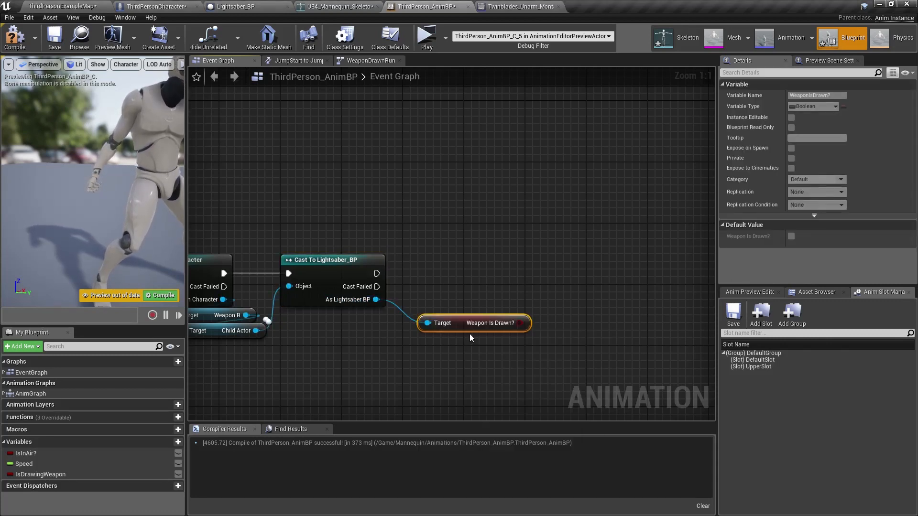
left_click_drag(472, 326, 380, 319)
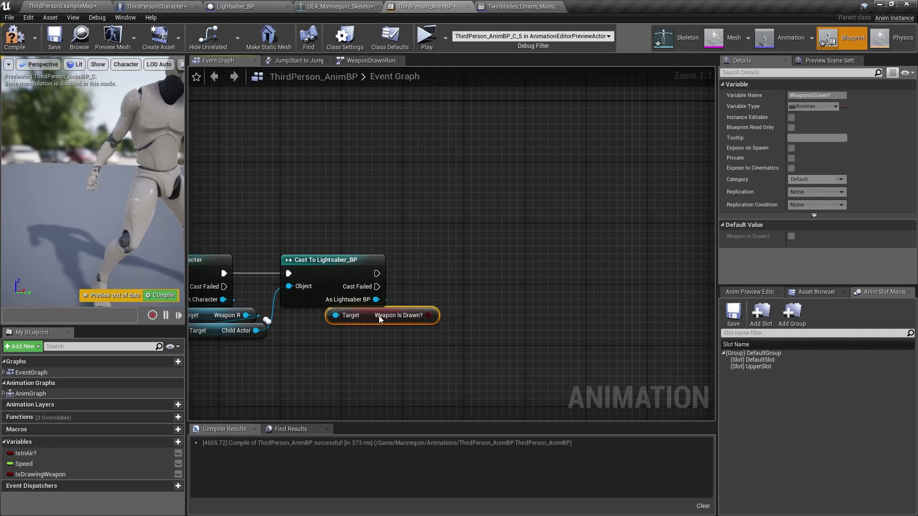
Promote the Weapon Is Drawn? output of the lightsaber to a new Boolean variable named WeaponDrawn?
right_click_drag(448, 334, 383, 348)
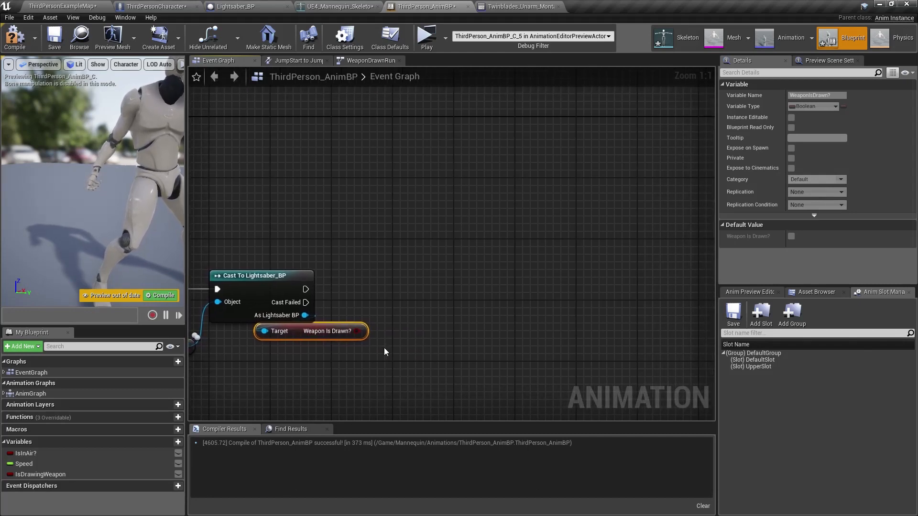
right_click(357, 331)
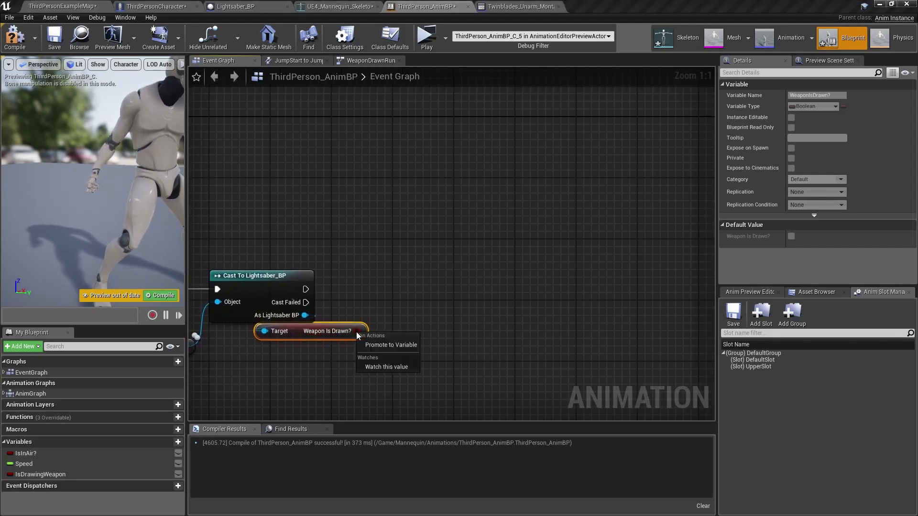
left_click(390, 345)
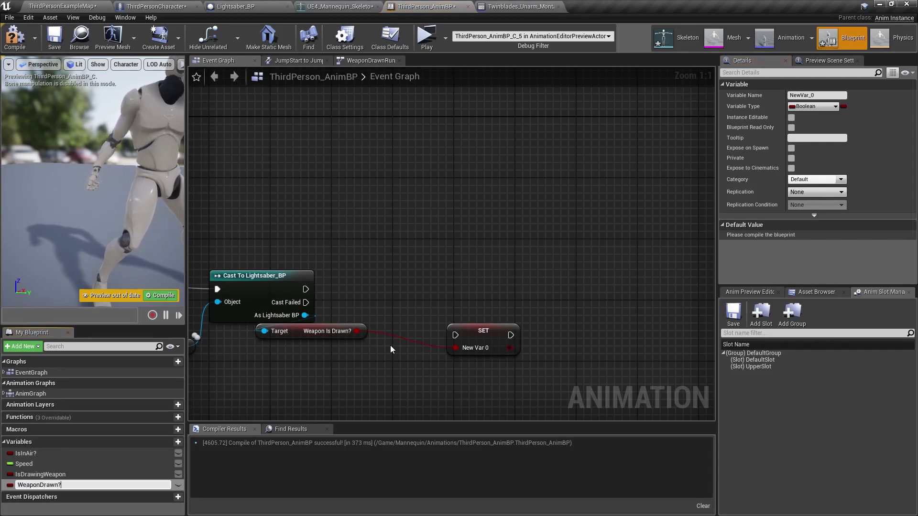
key("Return")
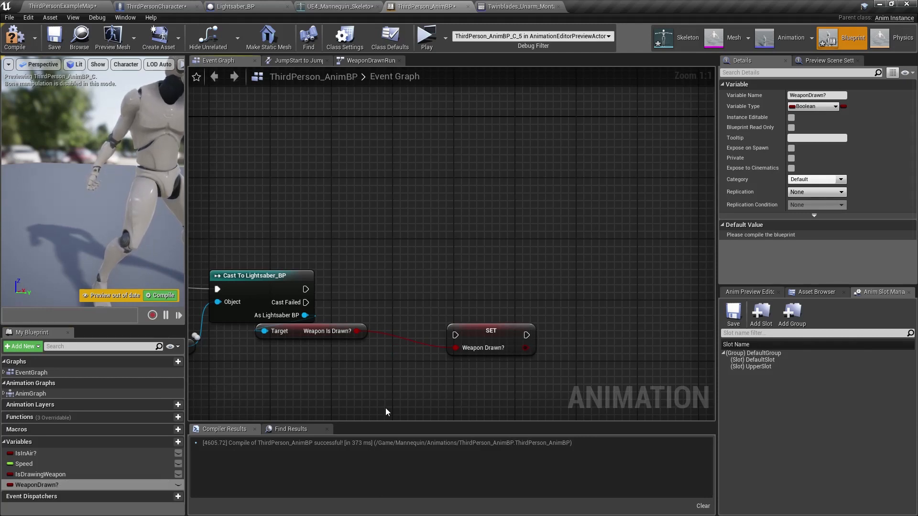
Run the Weapon Drawn? SET node after the Lightsaber_BP cast and align it beside that cast.
left_click_drag(456, 335, 305, 289)
left_click_drag(484, 340, 401, 294)
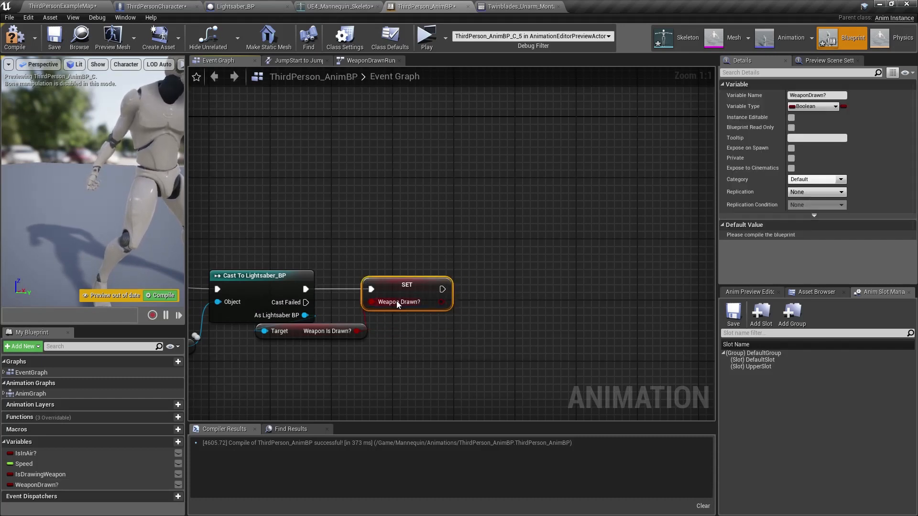
right_click_drag(265, 222, 348, 245)
scroll(347, 243, "down", 2)
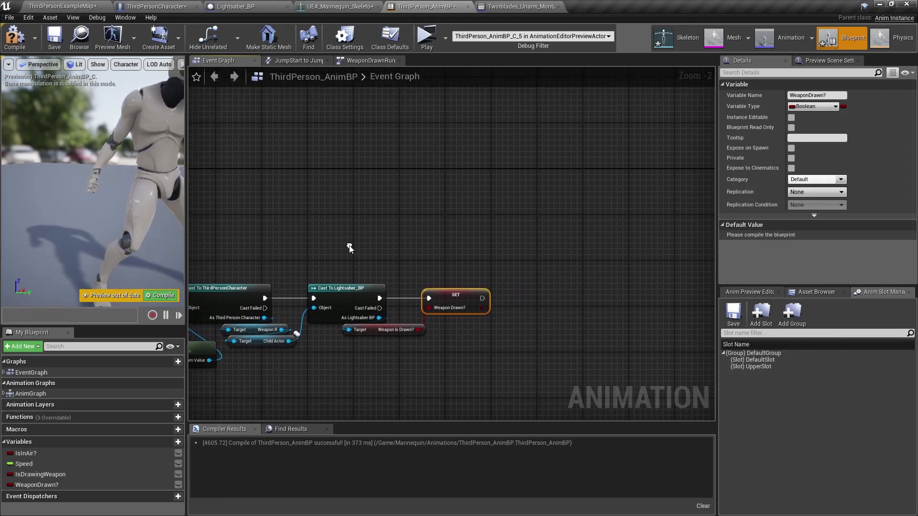
Make the Idle to Combat transition rule depend on Weapon Drawn? and return to the WeaponDrawnRunState graph.
left_click(367, 64)
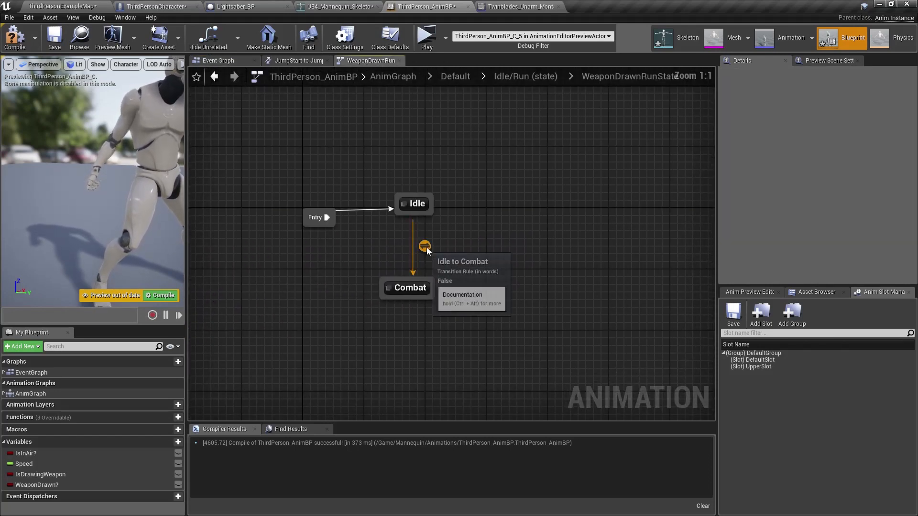
double_click(424, 247)
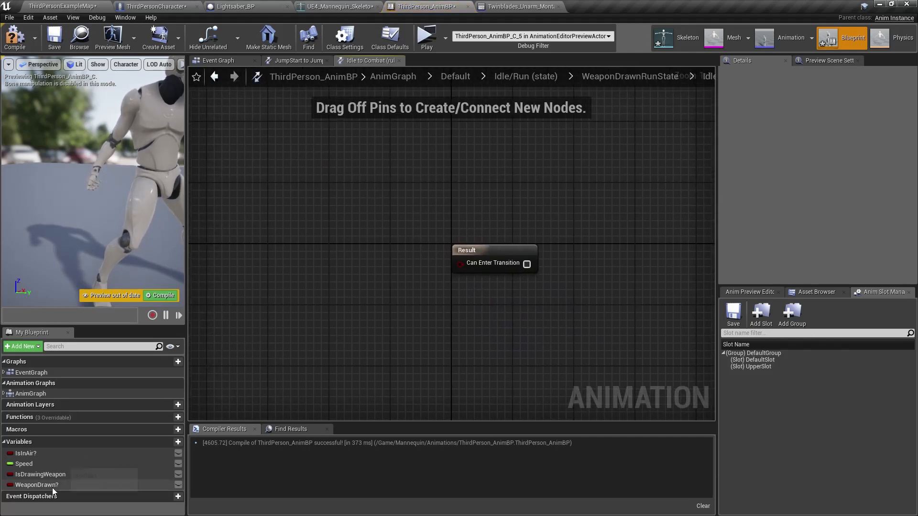
mouse_move(53, 486)
left_mouse_down()
mouse_move(455, 337)
mouse_move(471, 265)
mouse_move(423, 264)
left_mouse_up()
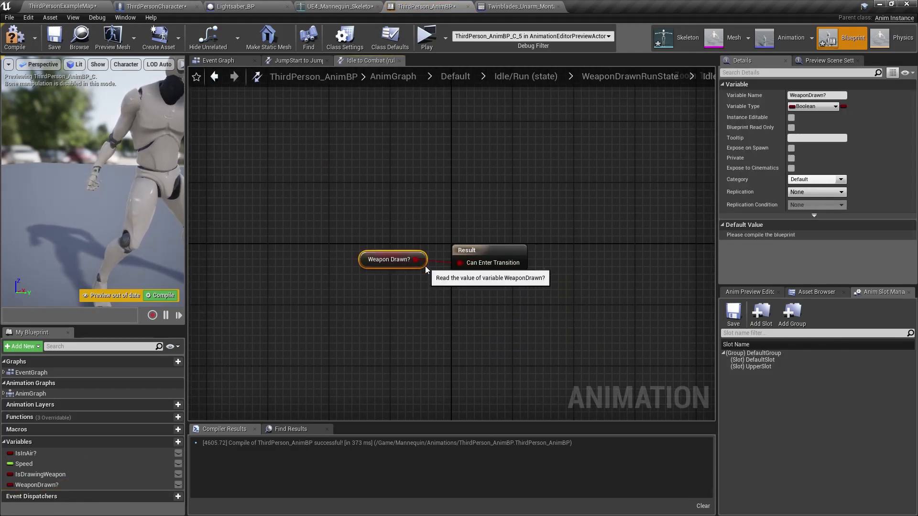
double_click(589, 142)
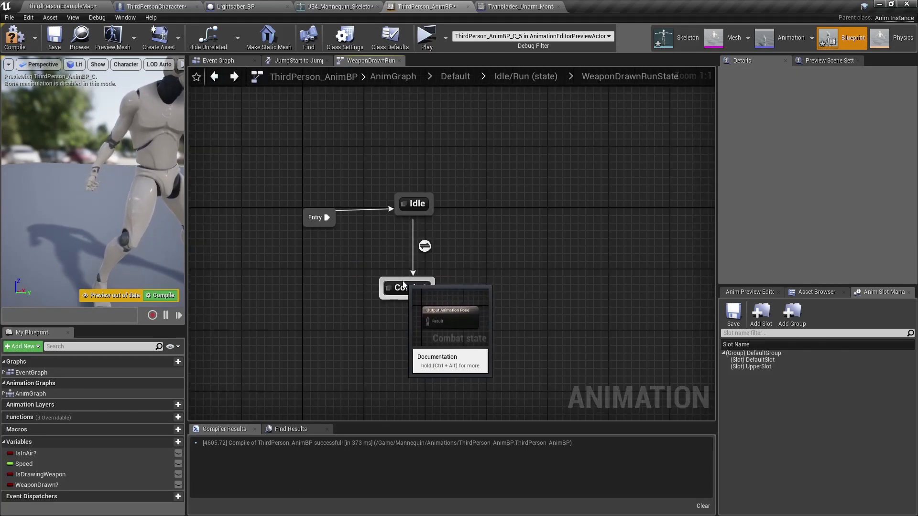
Add a transition from Combat back to Idle and place a Weapon Drawn? getter in its rule.
left_click_drag(403, 285, 408, 215)
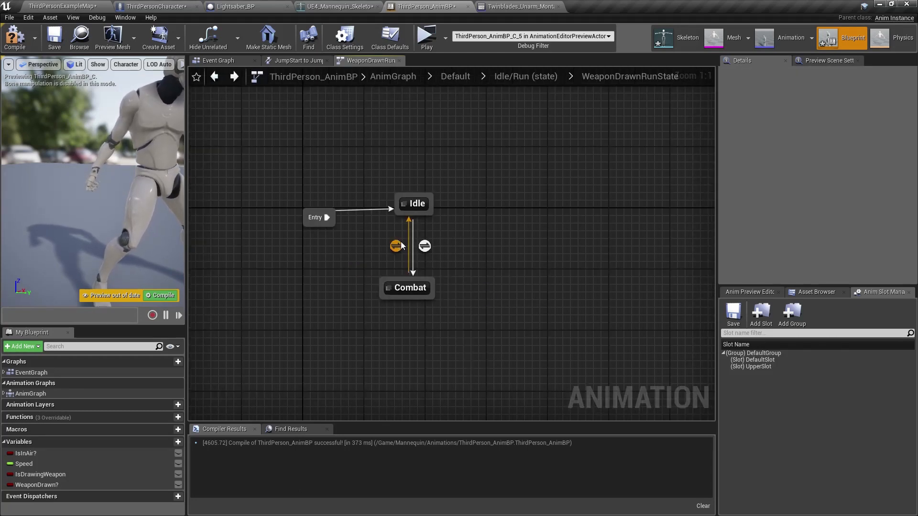
double_click(401, 245)
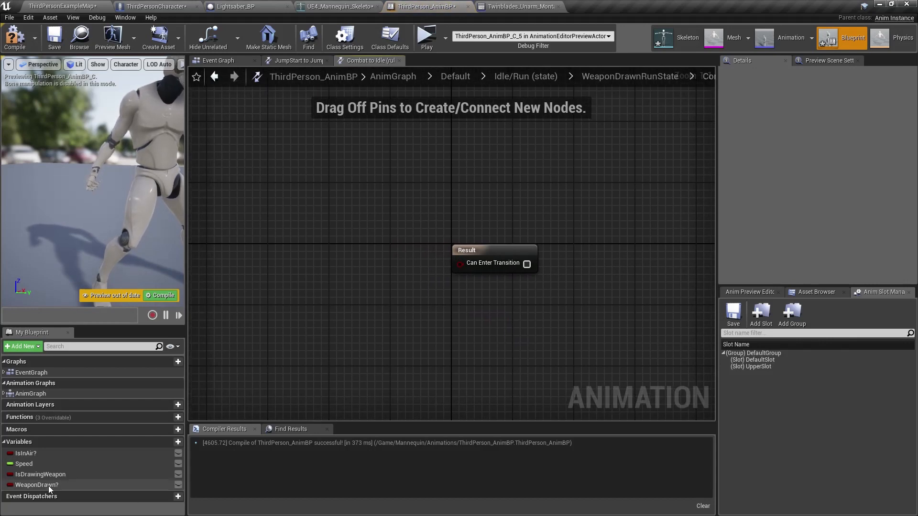
left_click_drag(48, 486, 255, 381)
left_click_drag(260, 270, 261, 270)
left_click(290, 277)
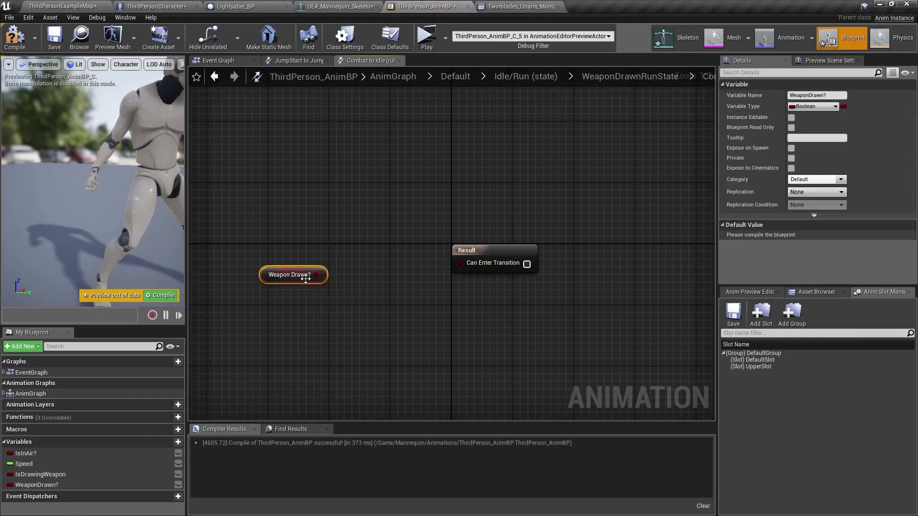
Feed Weapon Drawn? through a NOT Boolean node into Can Enter Transition, and return to the state machine.
left_click_drag(322, 275, 346, 279)
type("n")
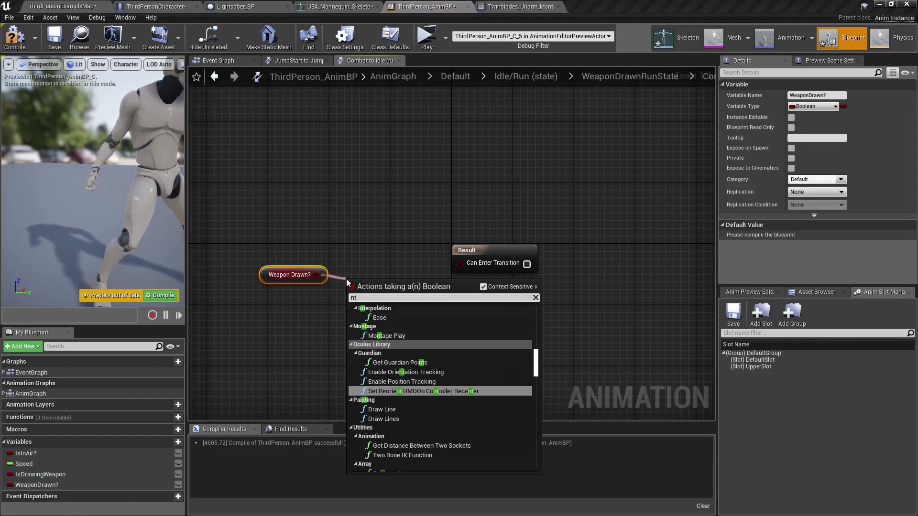
type("ot")
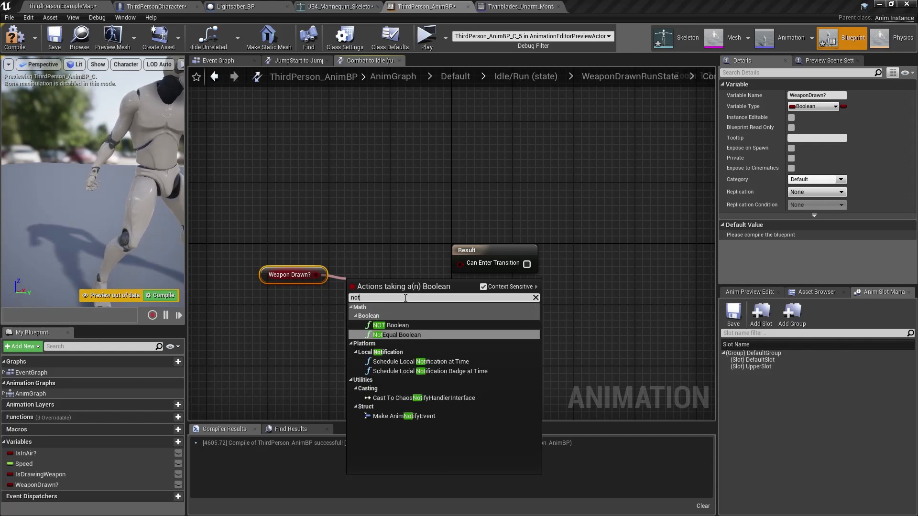
left_click(405, 322)
mouse_move(399, 291)
left_mouse_down()
mouse_move(480, 272)
mouse_move(461, 264)
mouse_move(368, 274)
left_mouse_up()
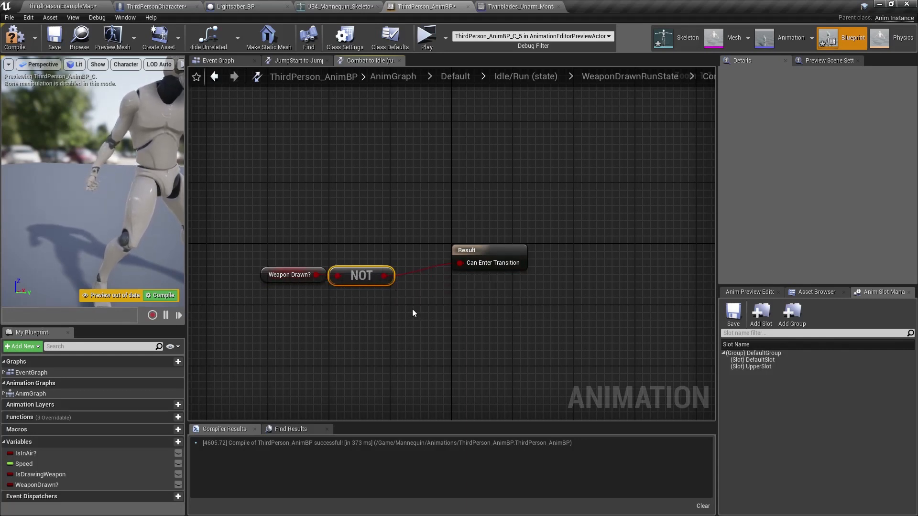
left_click(619, 78)
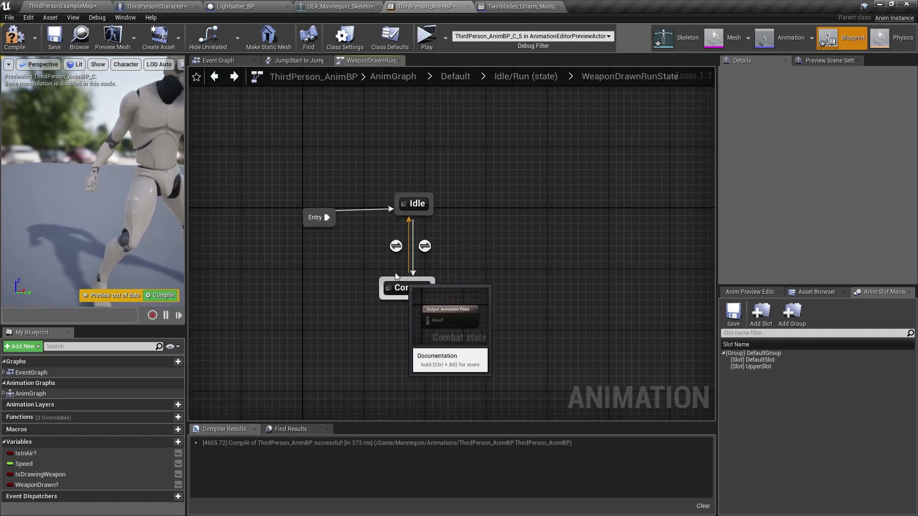
Copy the Speed and ThirdPerson_IdleRun_2D nodes from the Idle/Run state and look into WeaponDrawnRunState's Idle state.
left_click(526, 77)
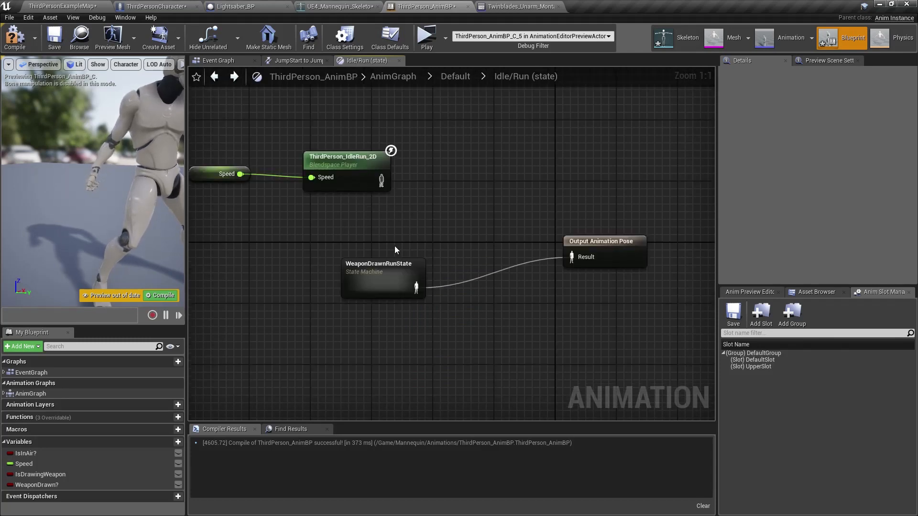
left_click_drag(394, 246, 211, 127)
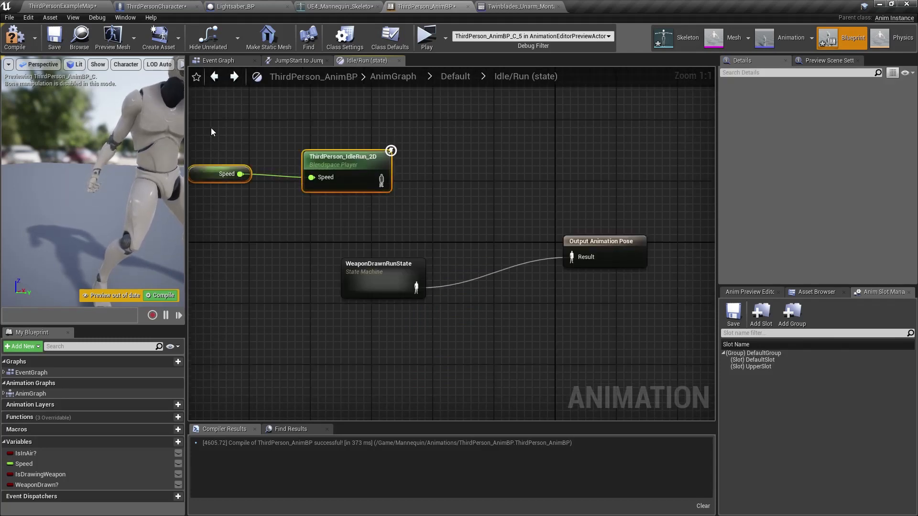
double_click(396, 282)
double_click(489, 200)
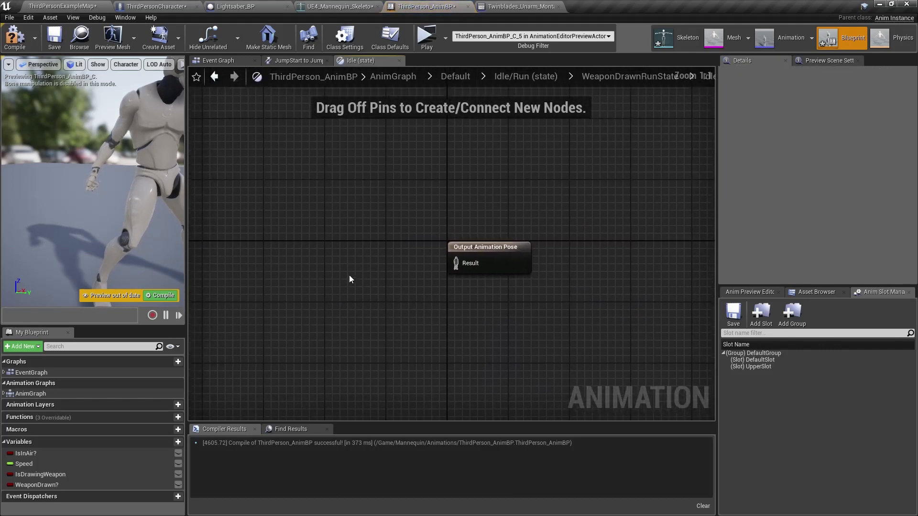
right_click_drag(349, 275, 383, 248)
key("alt+Left")
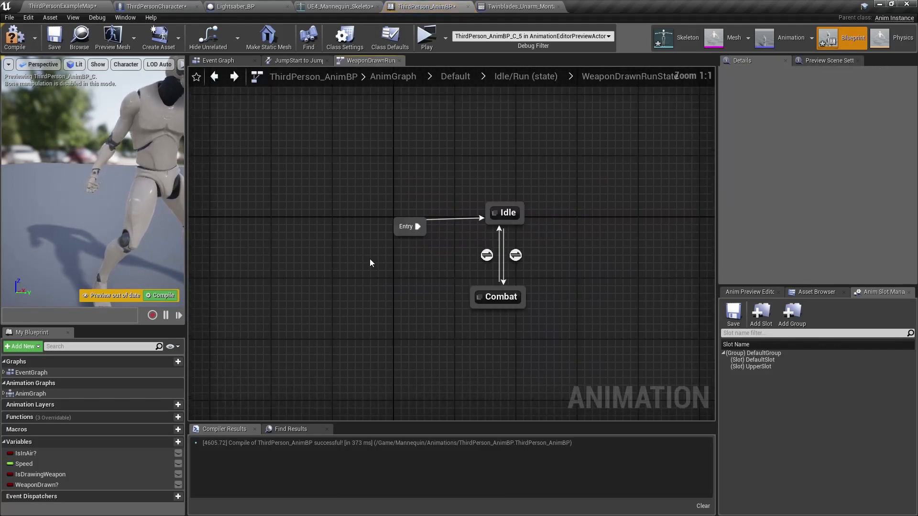
Paste the Speed and ThirdPerson_IdleRun_2D nodes into the Combat state and connect the blend space to Output Animation Pose.
double_click(490, 299)
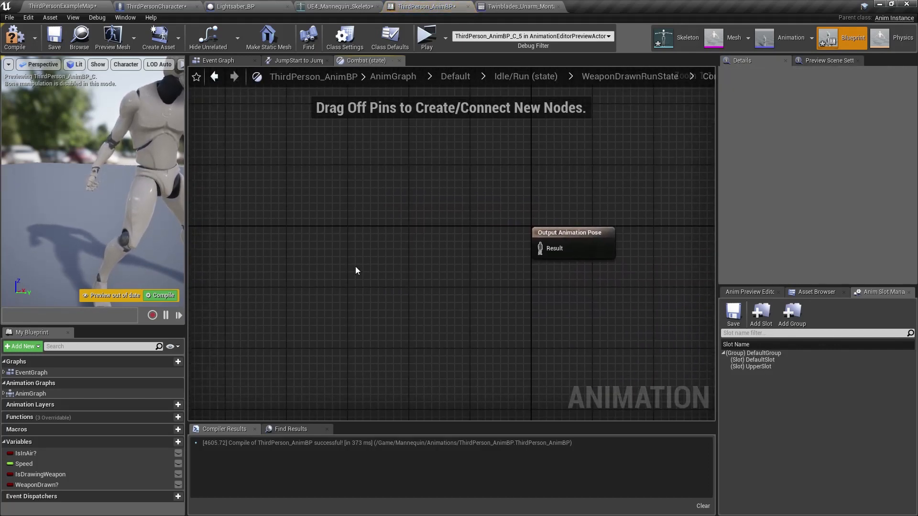
key("ctrl+v")
left_click_drag(495, 287, 540, 253)
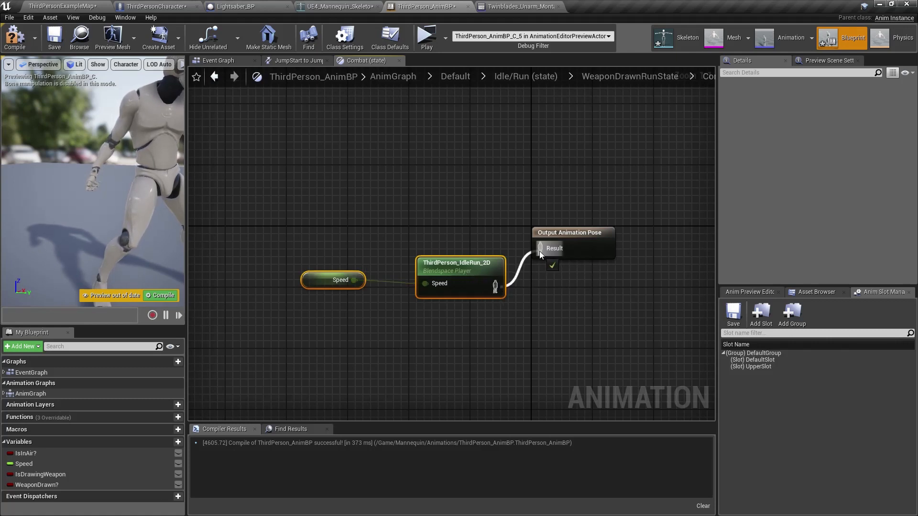
left_click_drag(470, 268, 463, 252)
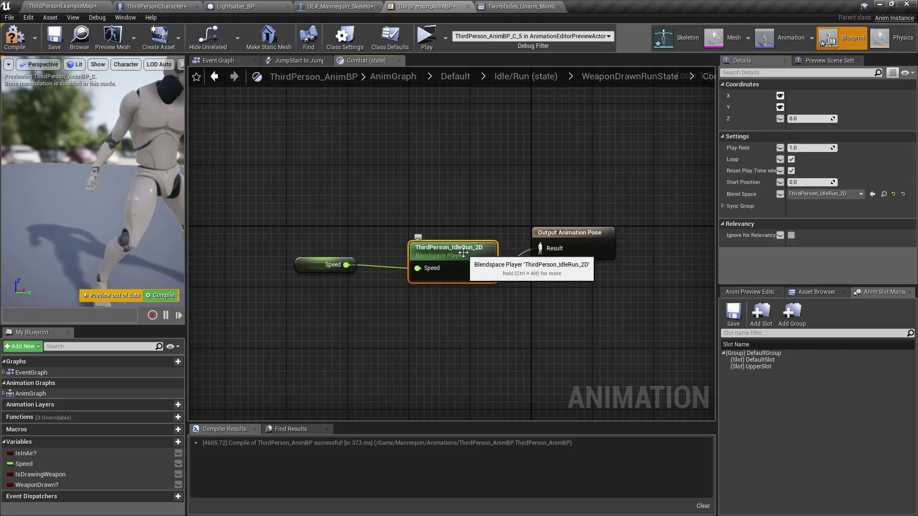
Locate the ThirdPerson_IdleRun_2D blend space among the project assets and duplicate it as WeaponRun_BS.
left_click(883, 194)
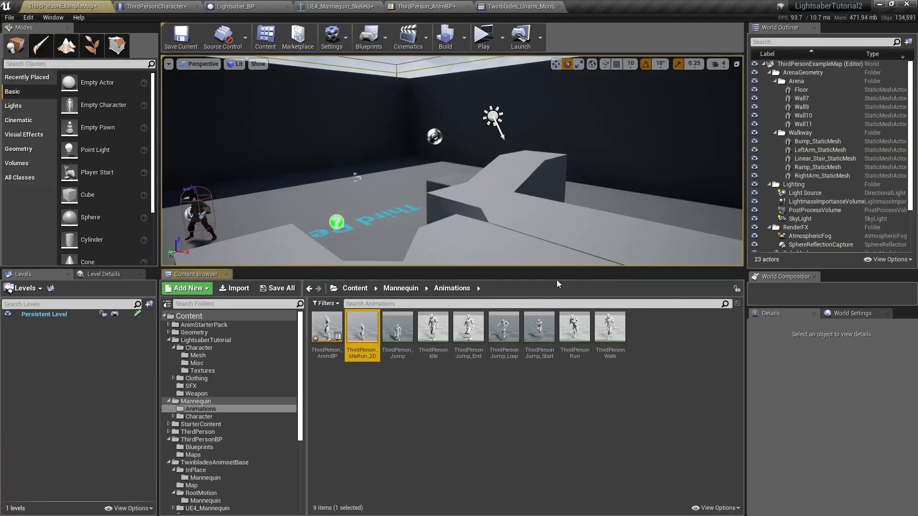
right_click(362, 329)
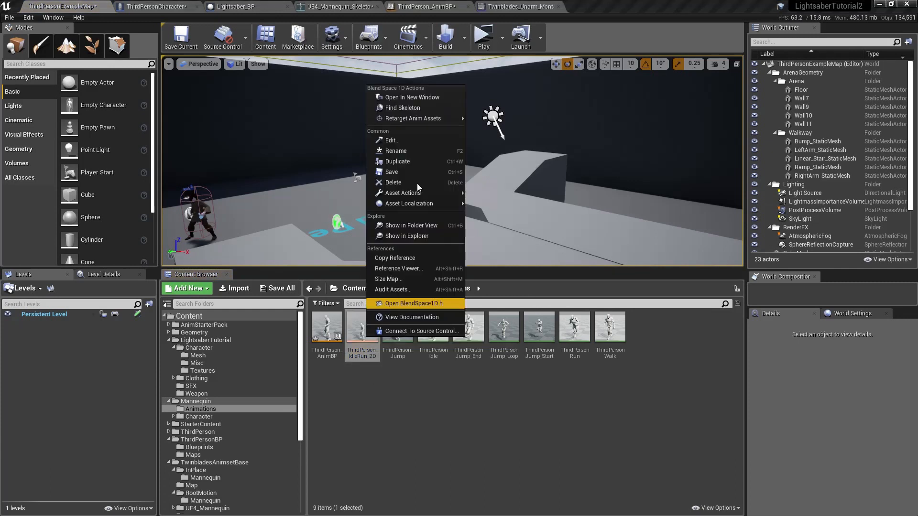
left_click(415, 161)
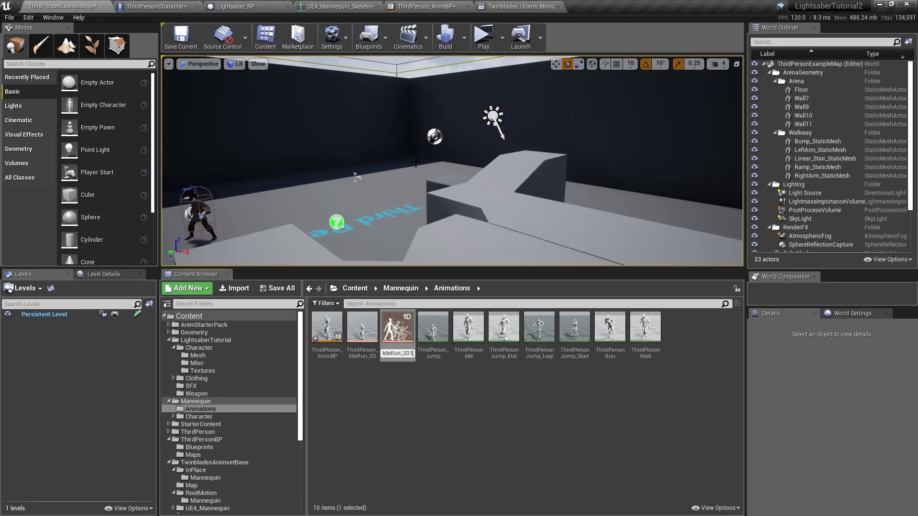
key("End")
key("BackSpace")
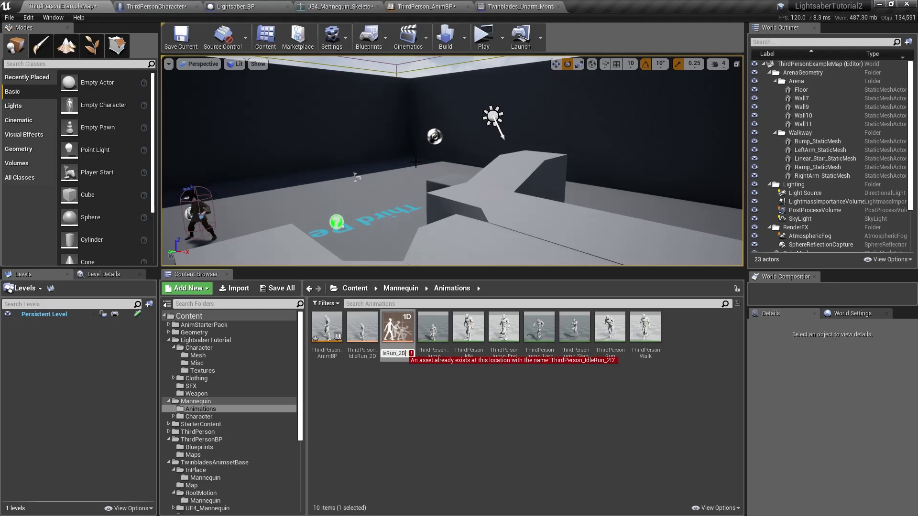
key("Delete")
key("Delete")
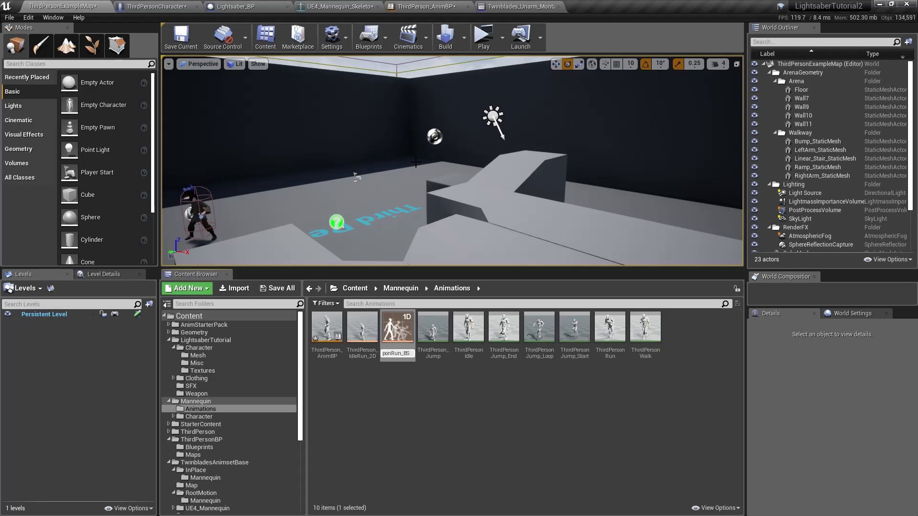
key("Return")
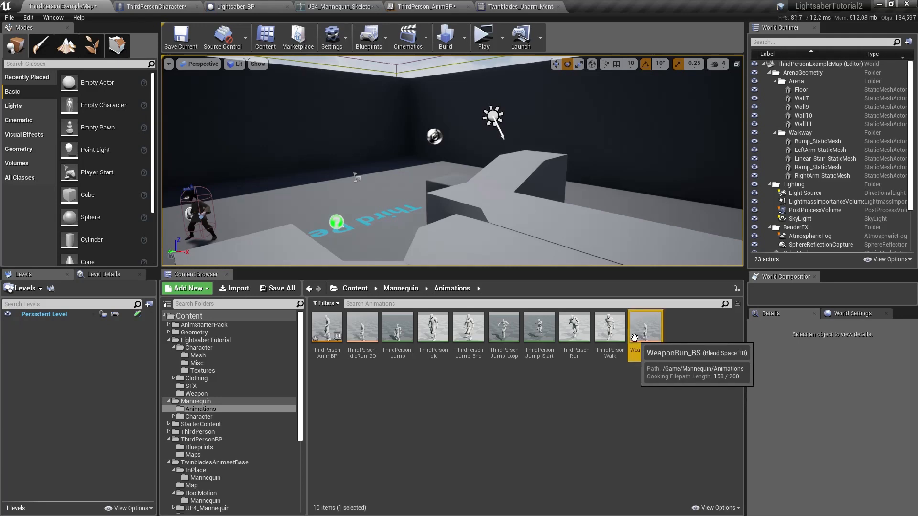
Open the WeaponRun_BS blend space, save it, and close it again.
double_click(644, 334)
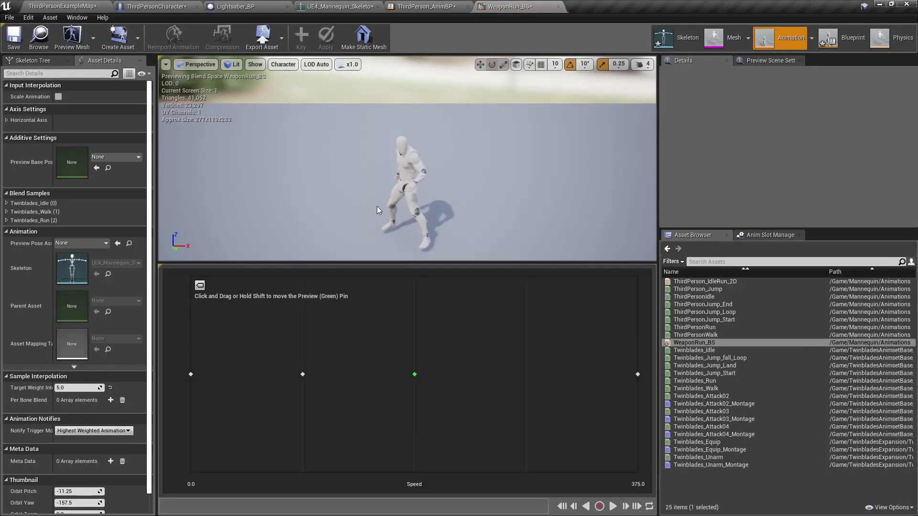
left_click(13, 37)
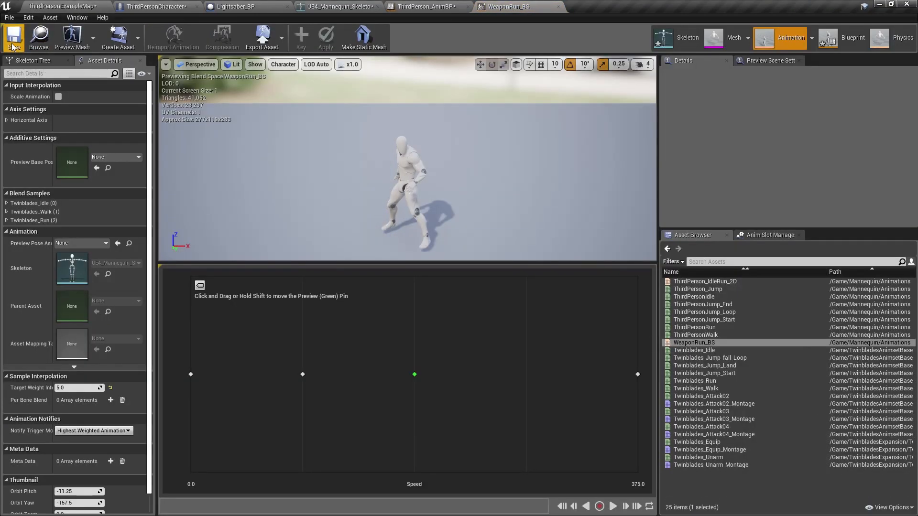
left_click(558, 6)
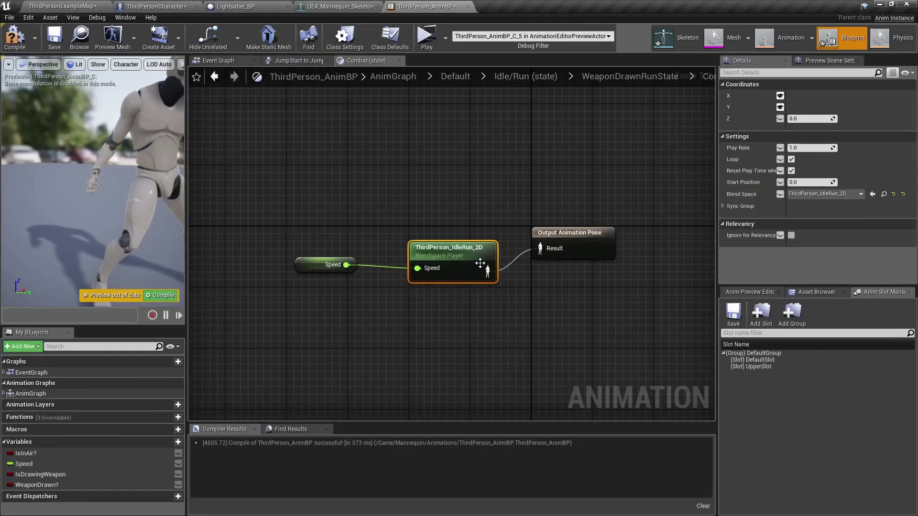
Assign WeaponRun_BS to the Combat state's blend space player and line up its nodes with Output Animation Pose.
left_click(873, 194)
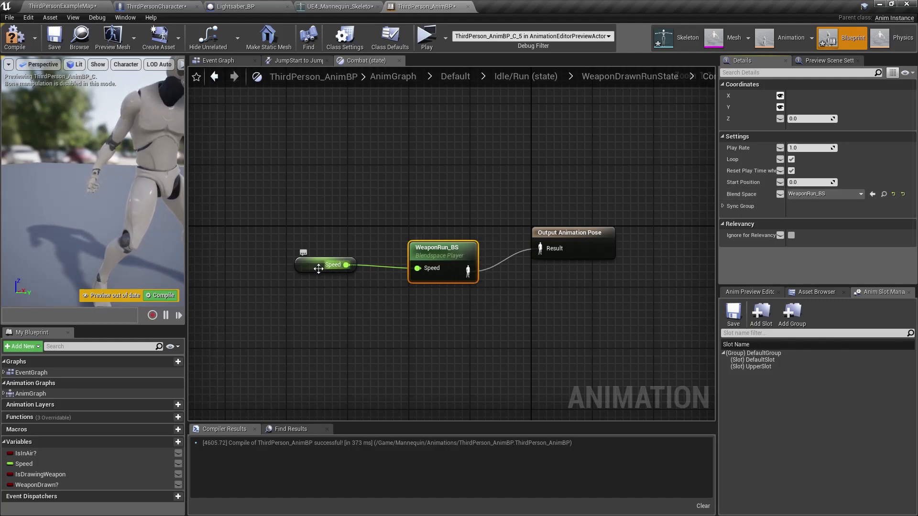
left_click_drag(325, 271, 464, 251)
right_click_drag(484, 290, 371, 311)
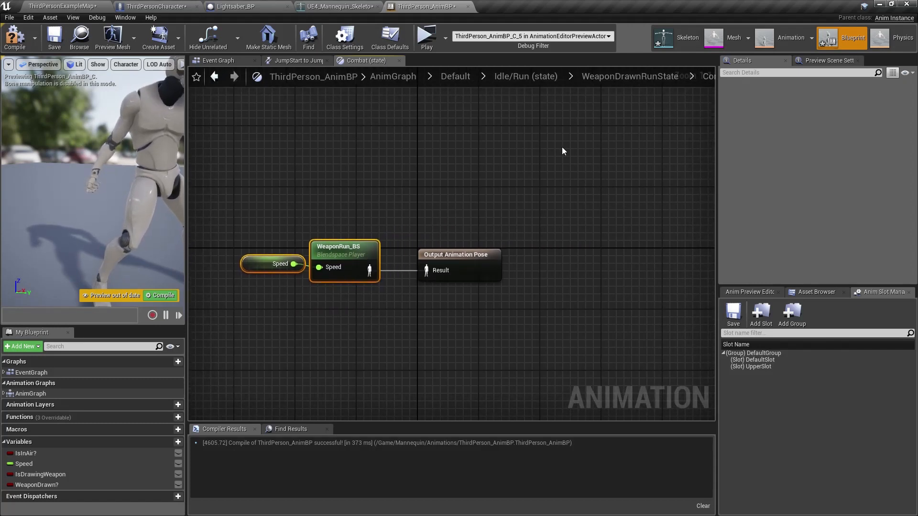
Paste the Speed and ThirdPerson_IdleRun_2D nodes into the Idle state and position them beside Output Animation Pose.
double_click(592, 159)
double_click(507, 212)
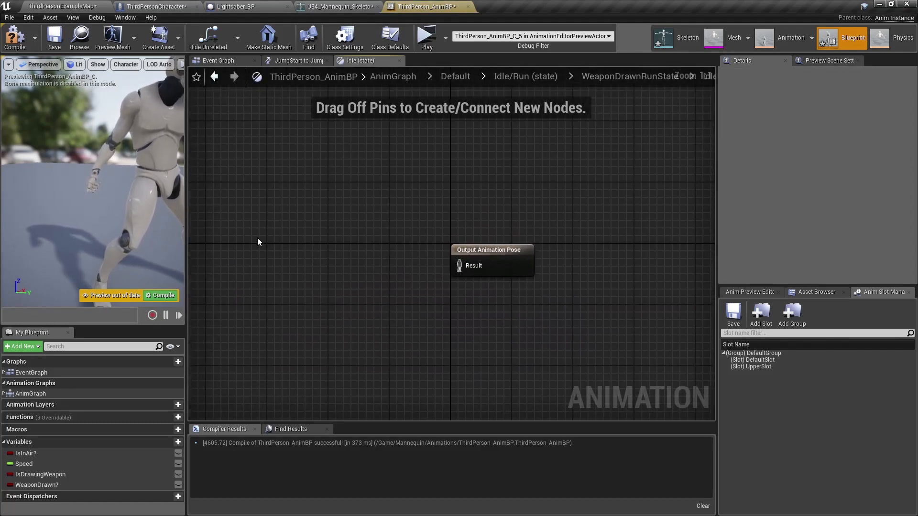
key("ctrl+v")
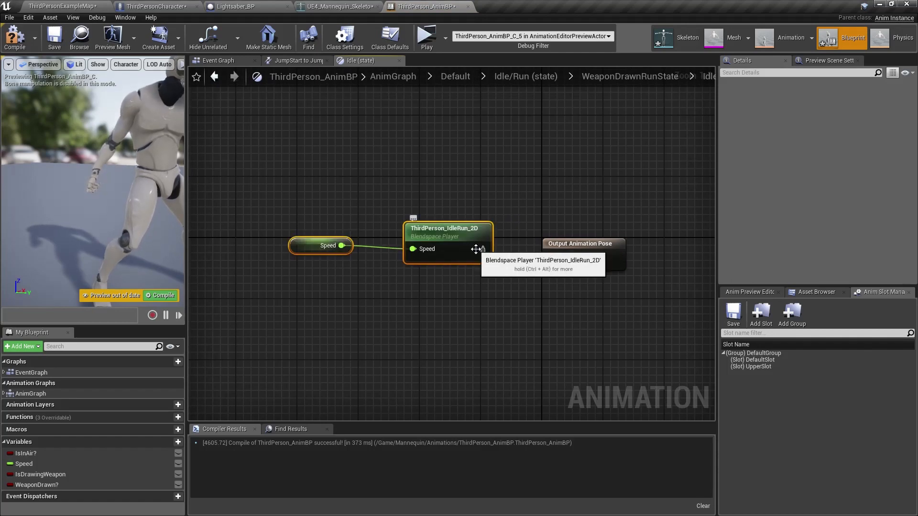
left_click_drag(479, 252, 461, 259)
Preview the ThirdPerson_IdleRun_2D blend space at low speed, inspect the ThirdPersonIdle animation from another angle, and close the editor.
double_click(449, 255)
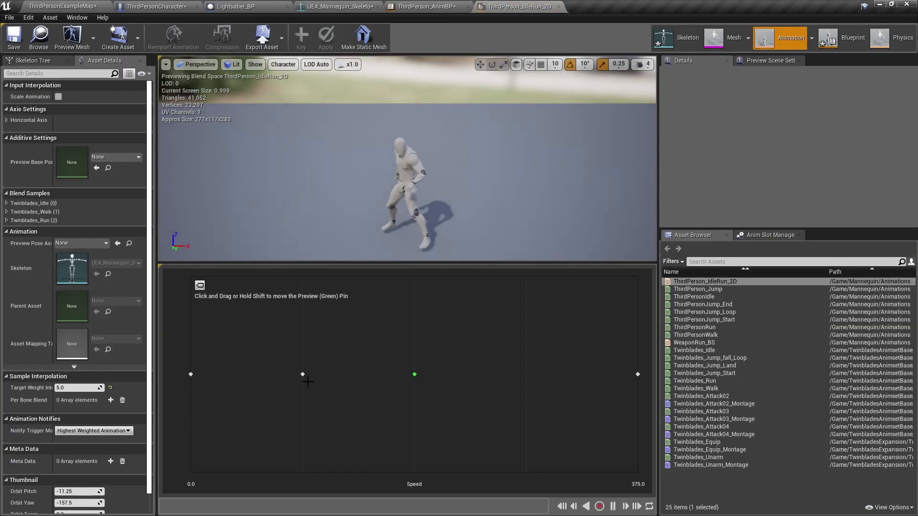
left_click_drag(308, 381, 192, 402)
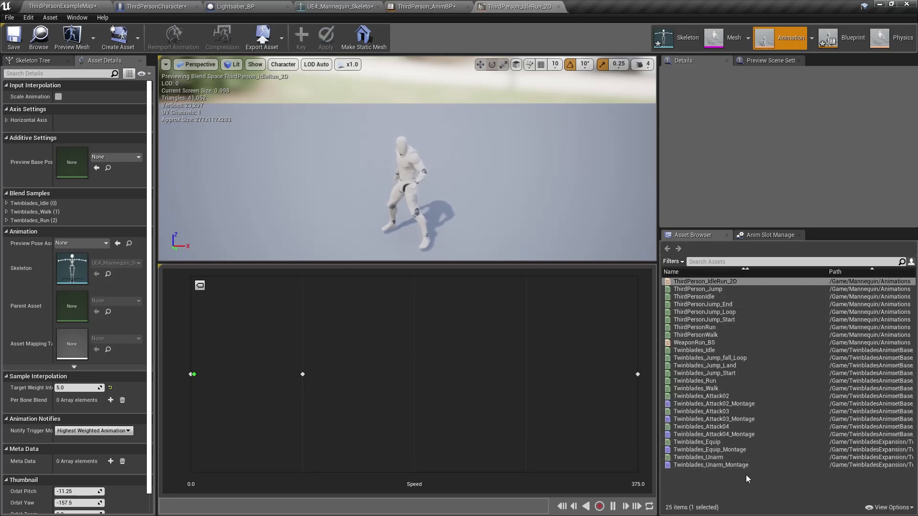
mouse_move(702, 387)
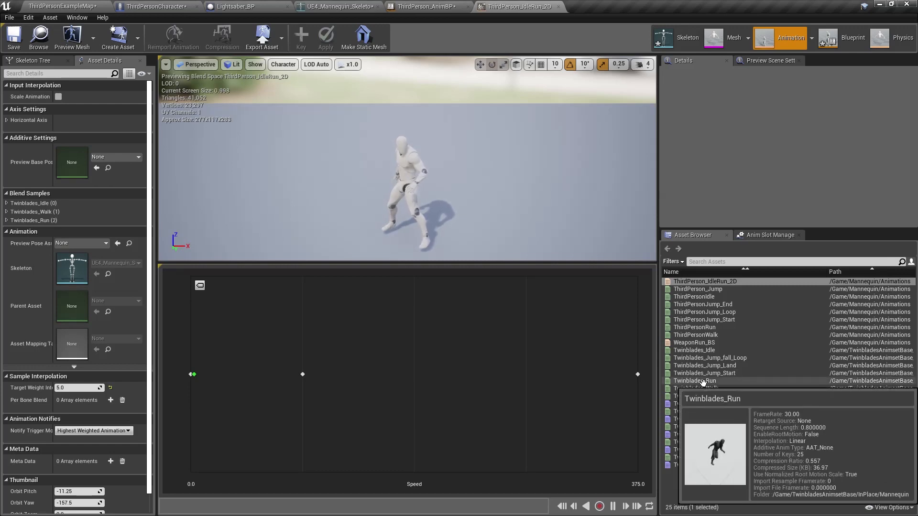
mouse_move(697, 351)
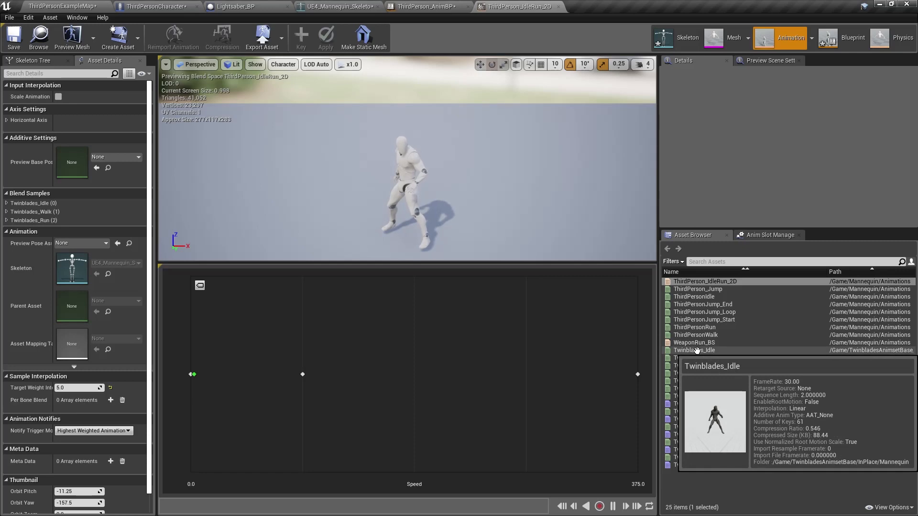
double_click(689, 297)
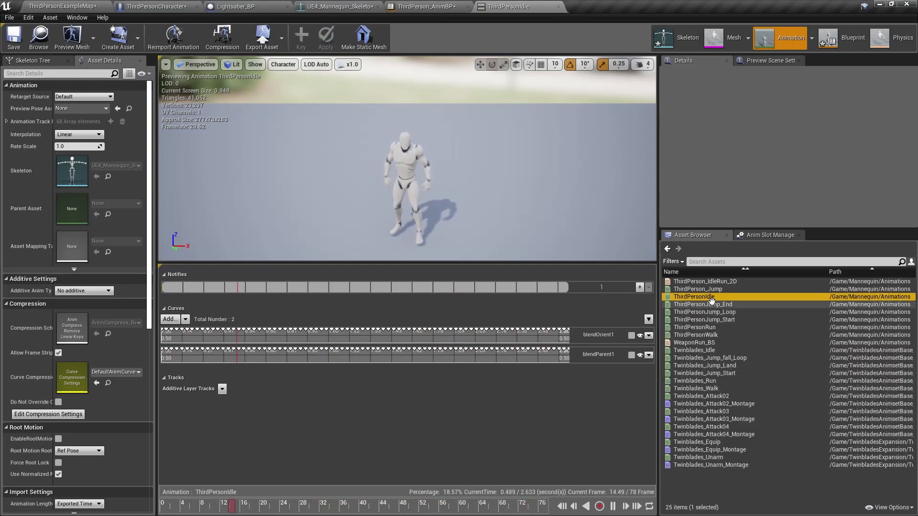
left_click_drag(540, 205, 534, 46, "alt")
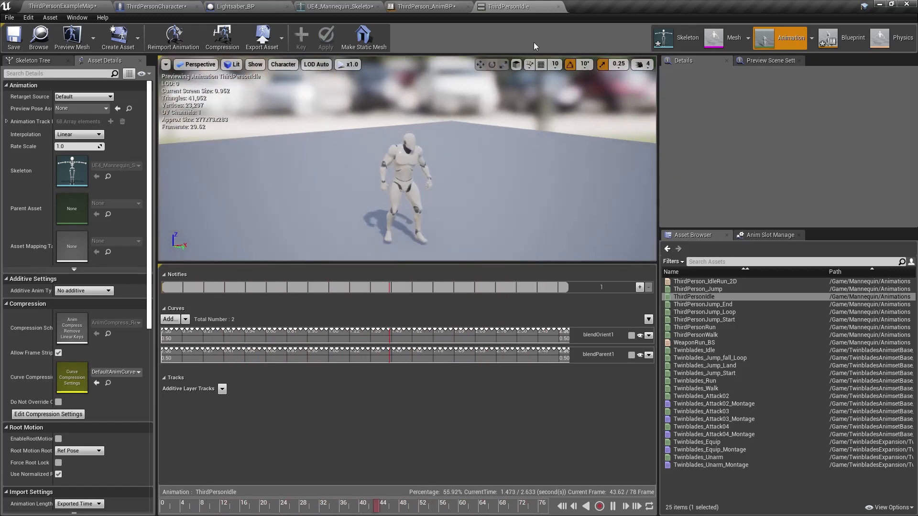
left_click(558, 7)
Browse to TwinbladesExpansion's Common/Inplace folder in the project assets and preview the Twinblades_Common_Idle animation.
left_click(62, 7)
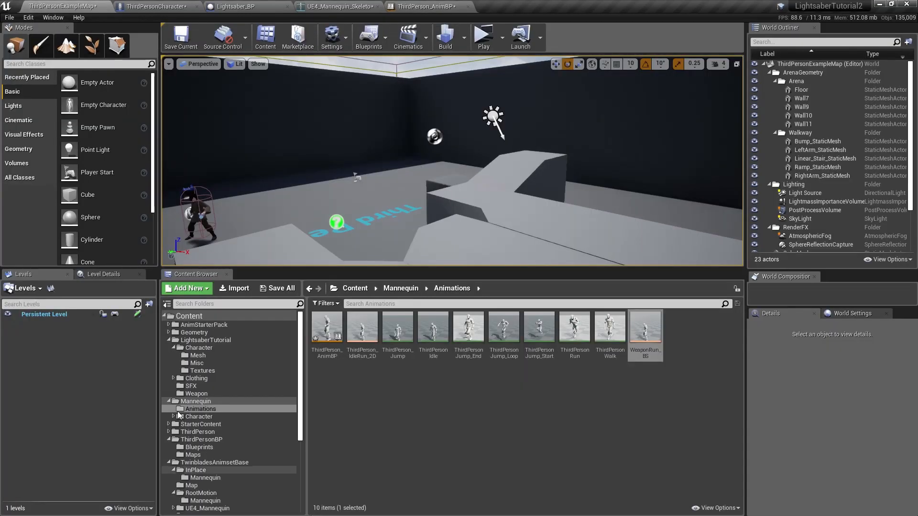
scroll(178, 411, "down", 5)
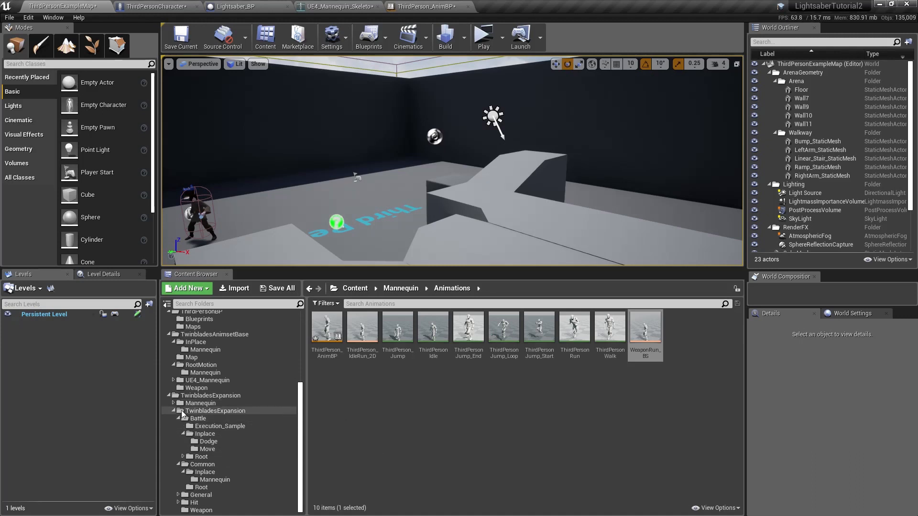
left_click(200, 473)
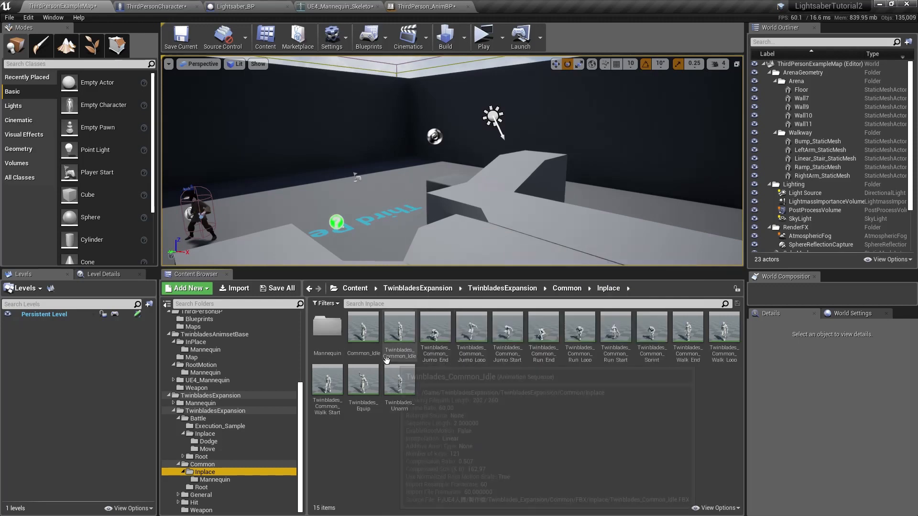
left_click(398, 333)
double_click(398, 333)
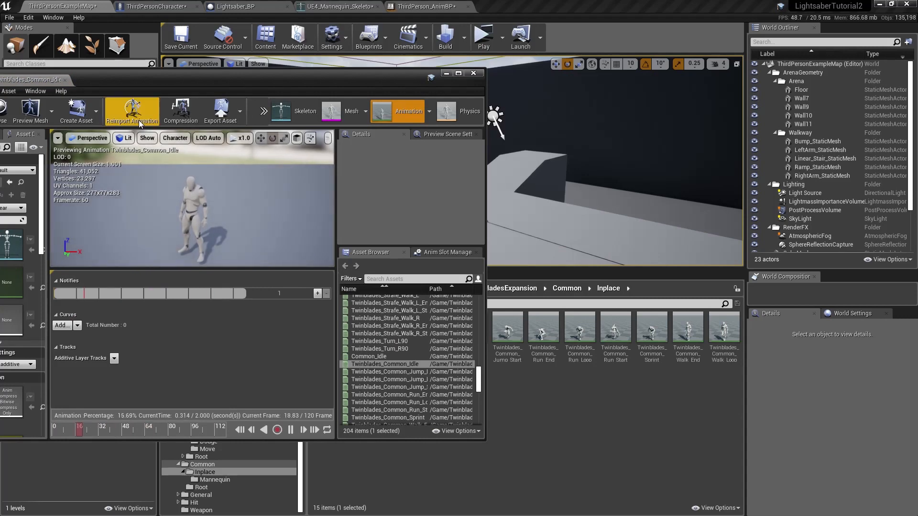
left_click(68, 79)
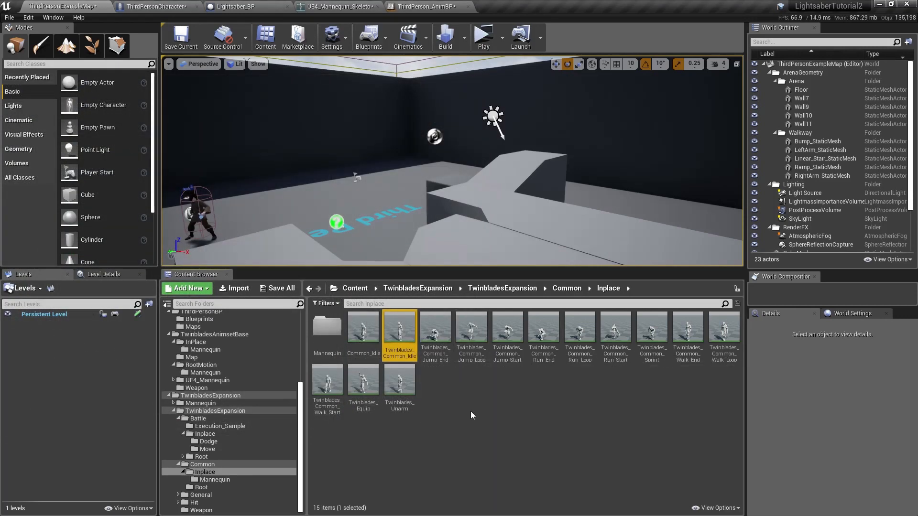
Preview the Twinblades_Common_Walk_Loop and Twinblades_Common_Run_Loop animations, closing each preview.
left_click(723, 329, "ctrl")
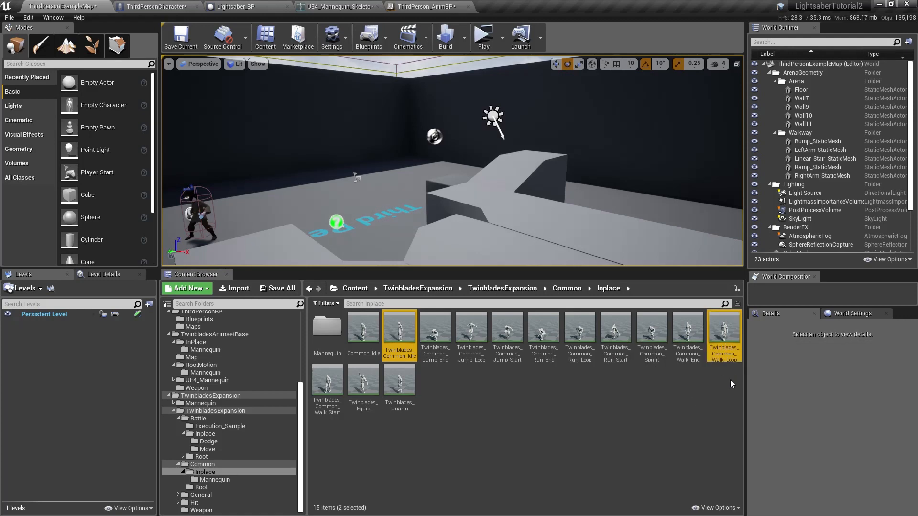
left_click(727, 339)
double_click(724, 330)
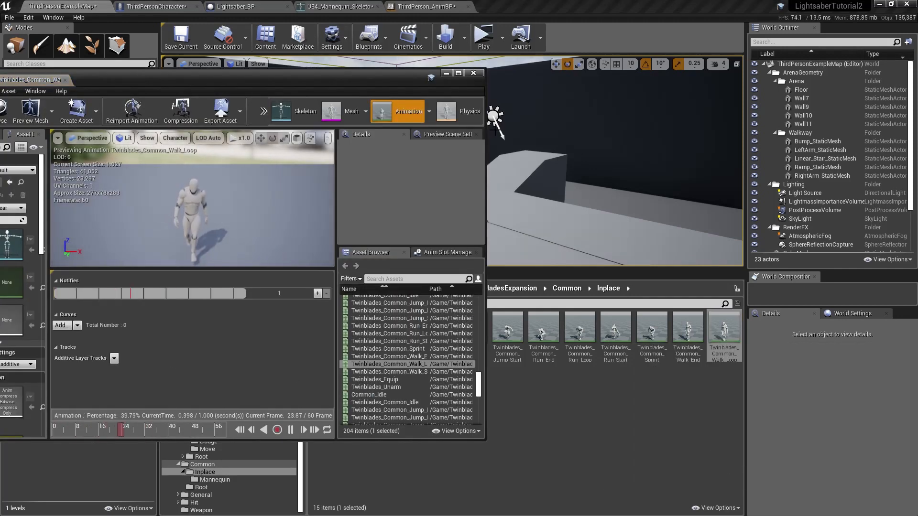
left_click(473, 73)
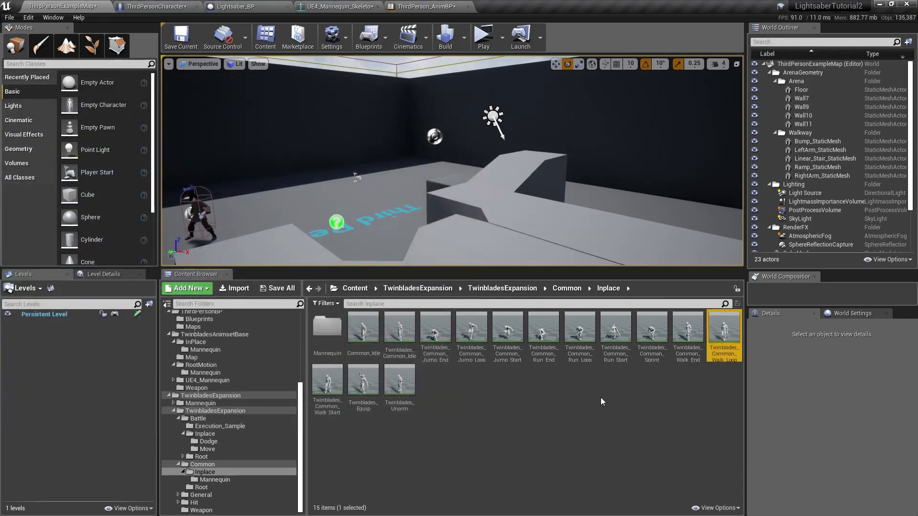
double_click(579, 328)
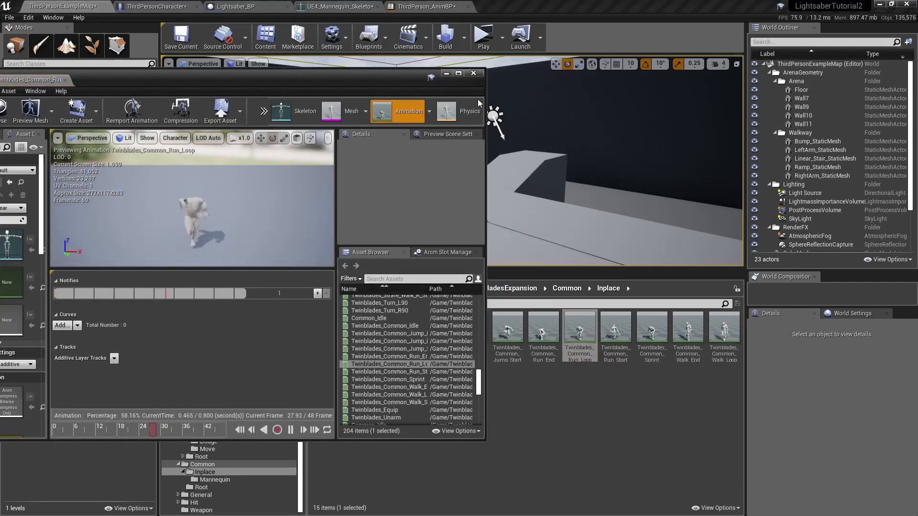
left_click(473, 73)
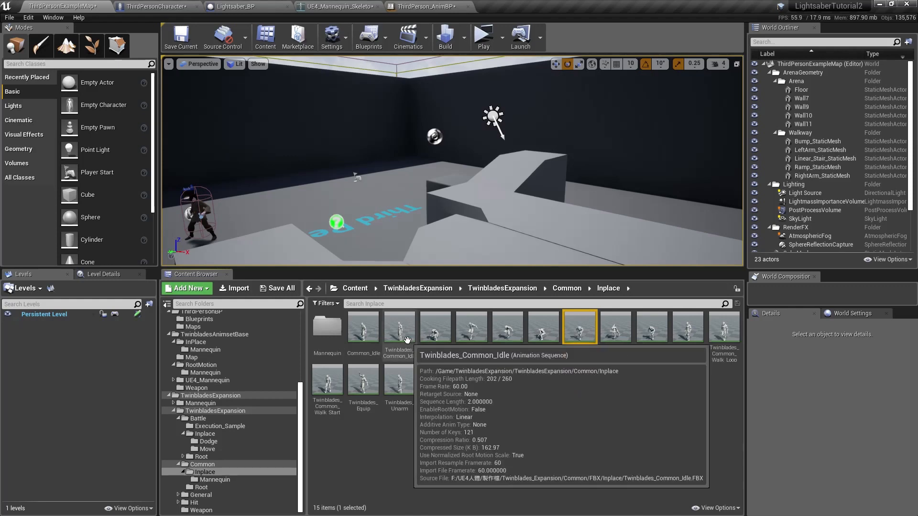
Duplicate and retarget Twinblades_Common_Idle, Run_Loop and Walk_Loop to the /Game/Mannequin UE4_Mannequin_Skeleton, saving into Common/Inplace/Mannequin.
left_click(723, 329, "ctrl")
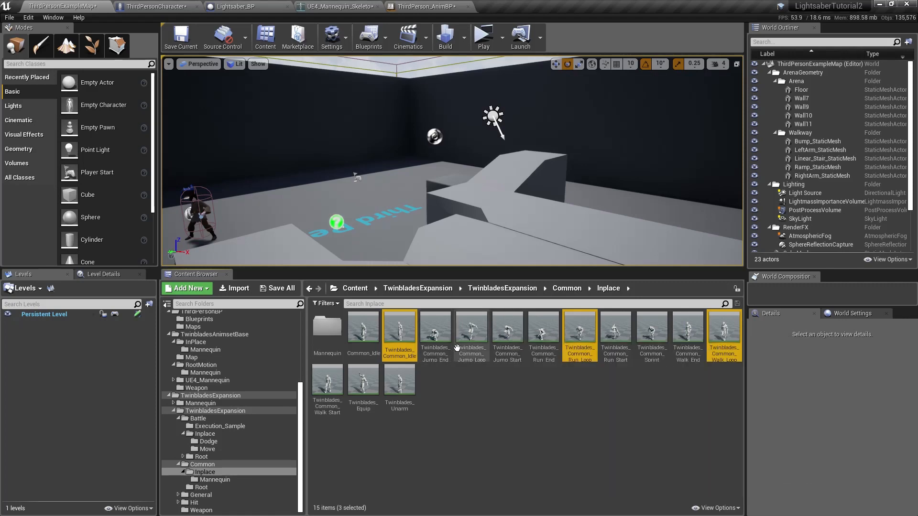
right_click(407, 339)
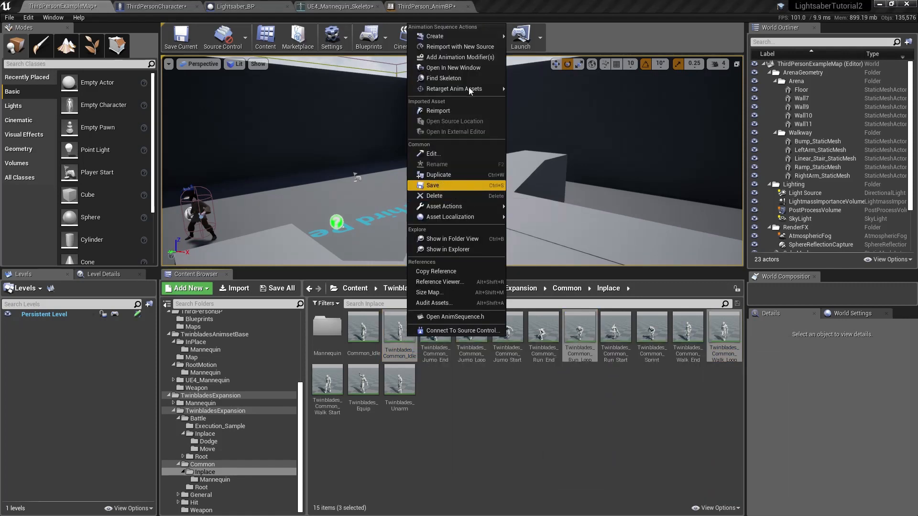
mouse_move(469, 93)
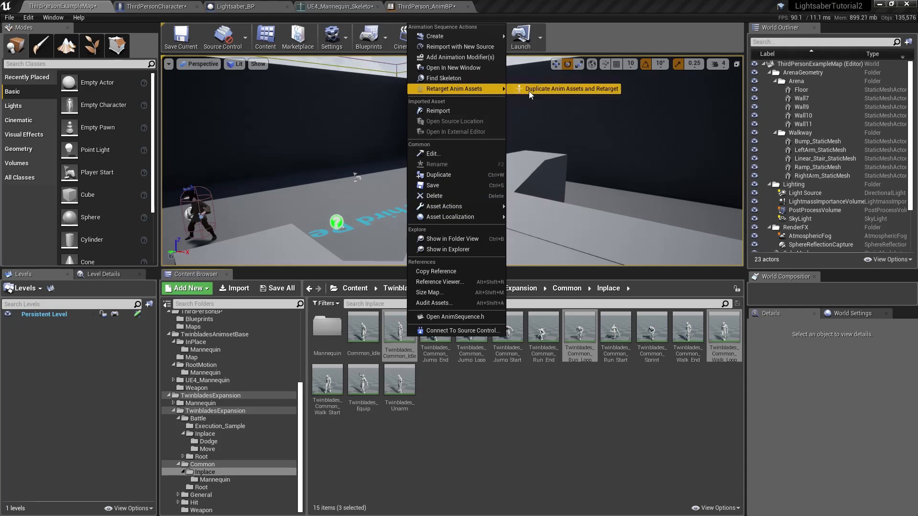
left_click(544, 89)
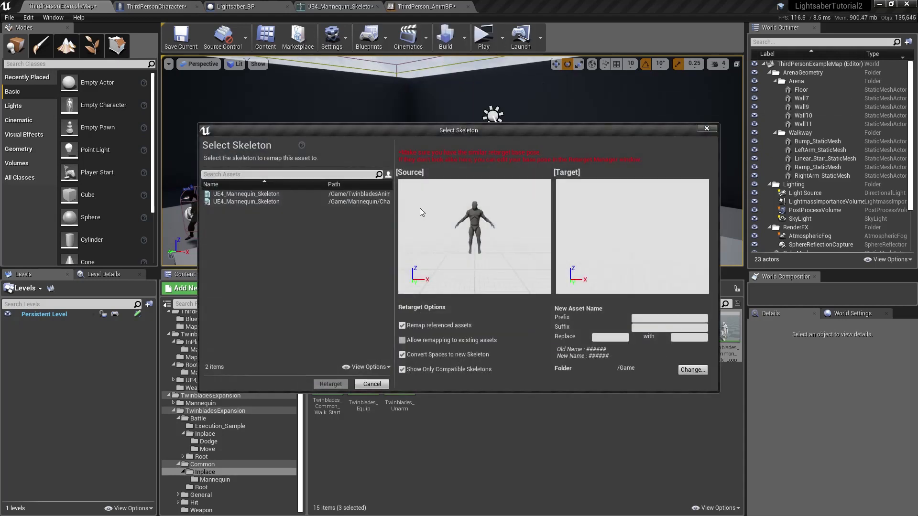
left_click(265, 201)
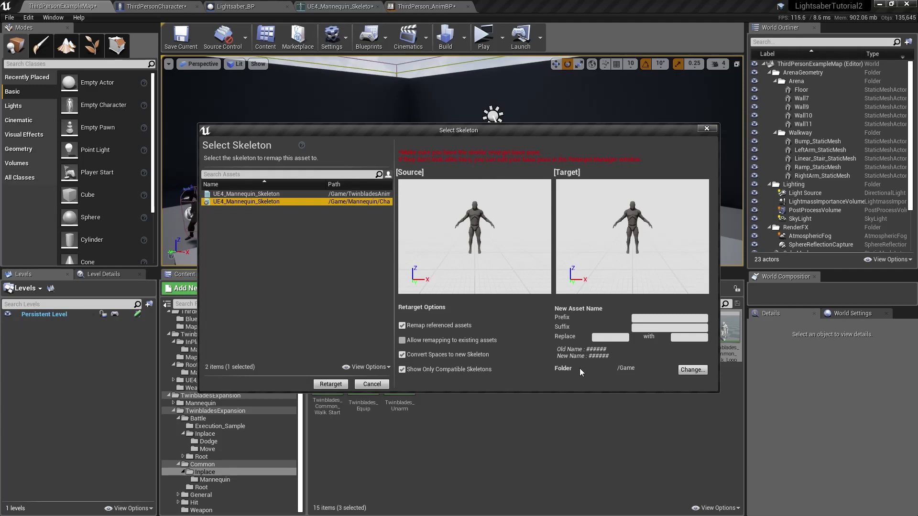
left_click(693, 370)
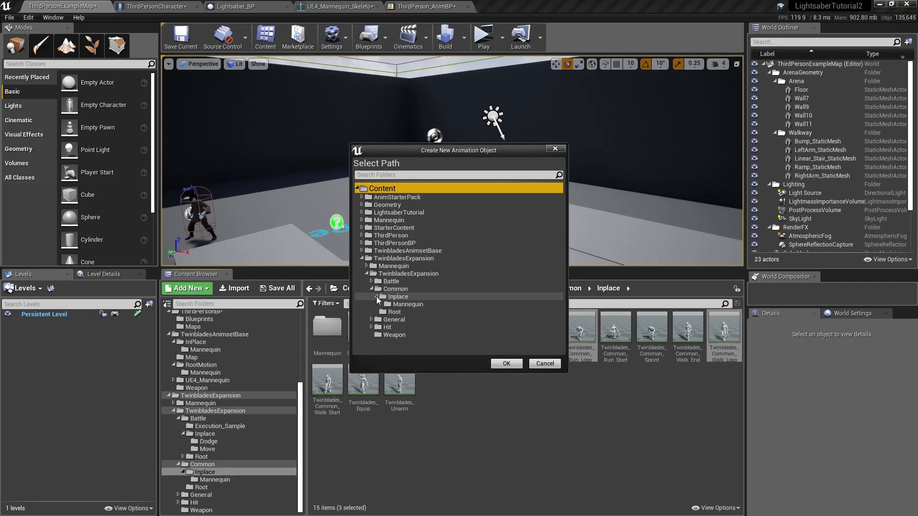
left_click(404, 304)
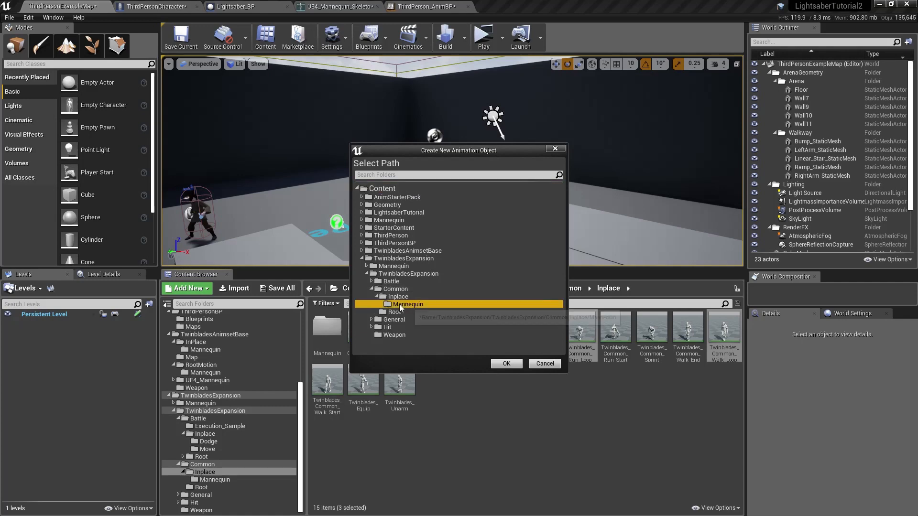
left_click(505, 364)
left_click(330, 384)
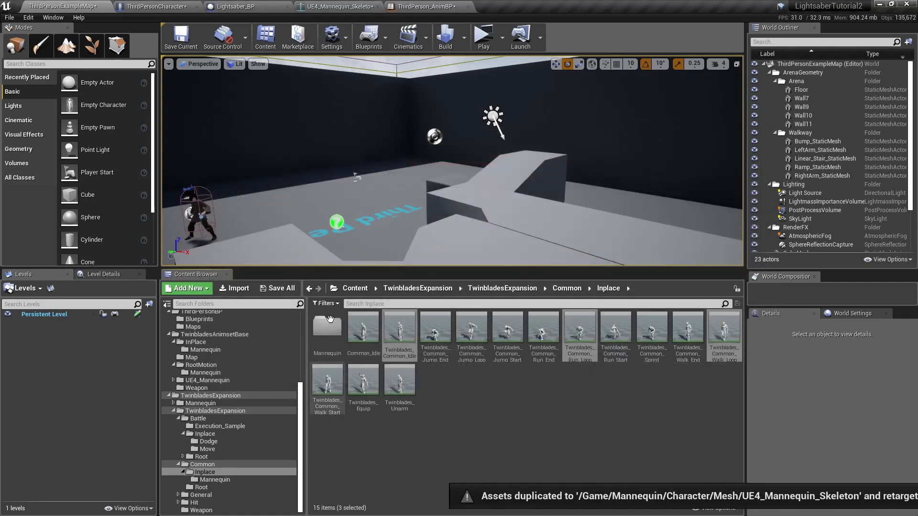
Open the retargeted Twinblades_Common_Idle from the Inplace/Mannequin folder and dock its editor with the other open assets.
left_click(327, 328)
double_click(328, 327)
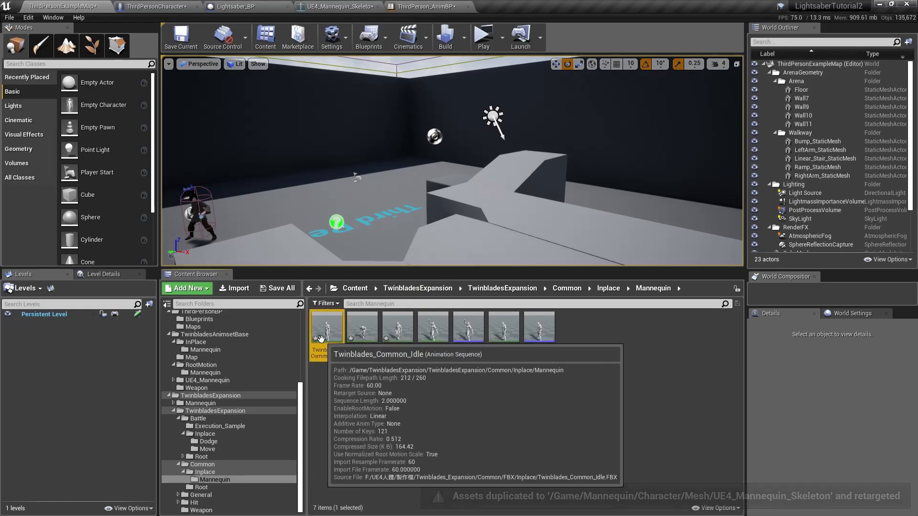
double_click(327, 327)
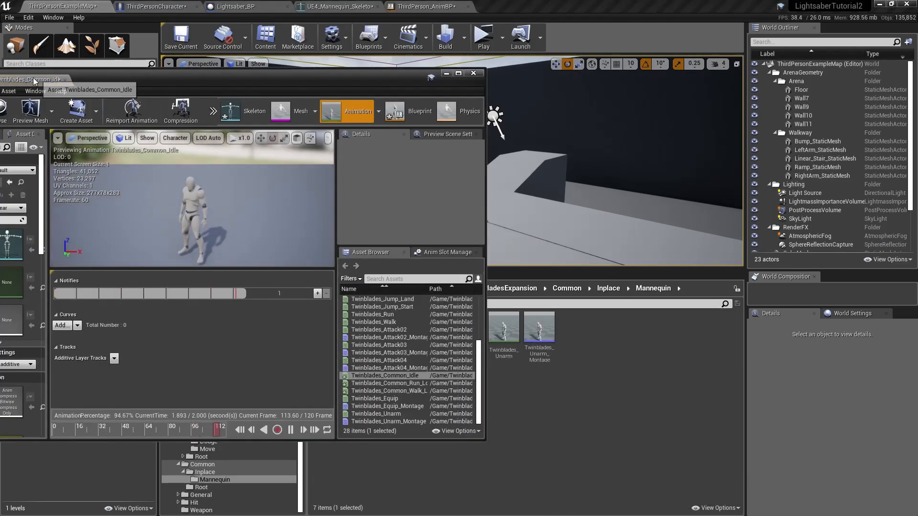
left_click_drag(42, 80, 530, 6)
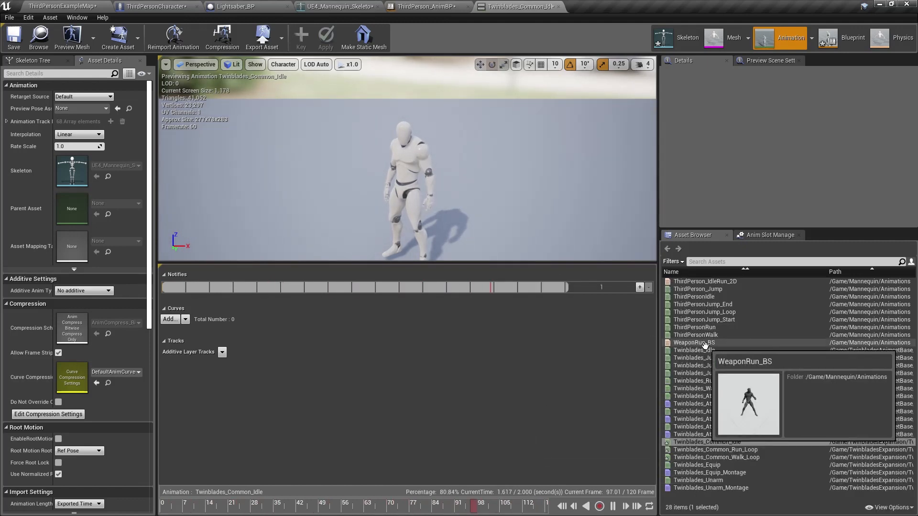
In ThirdPerson_IdleRun_2D, replace the idle, walk and run samples with Twinblades_Common_Idle, Walk_Loop and Run_Loop, and save the blend space.
double_click(705, 282)
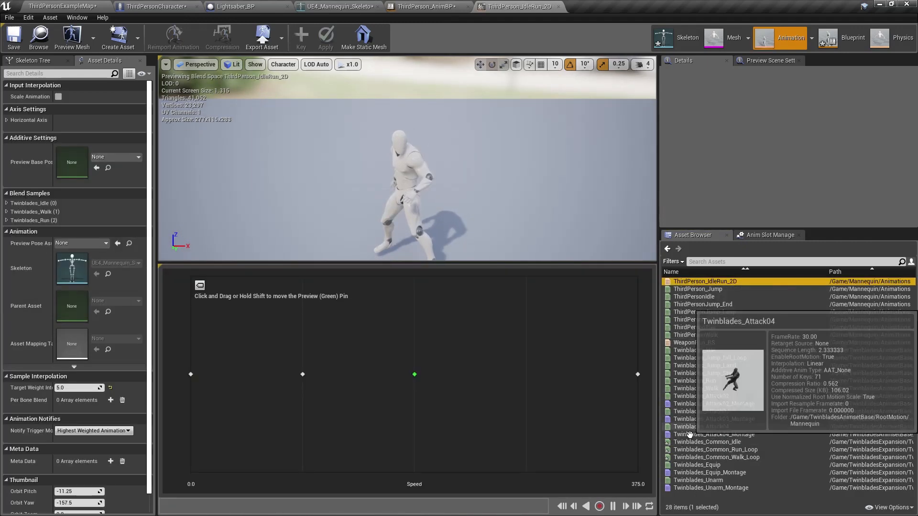
left_click_drag(707, 442, 197, 377)
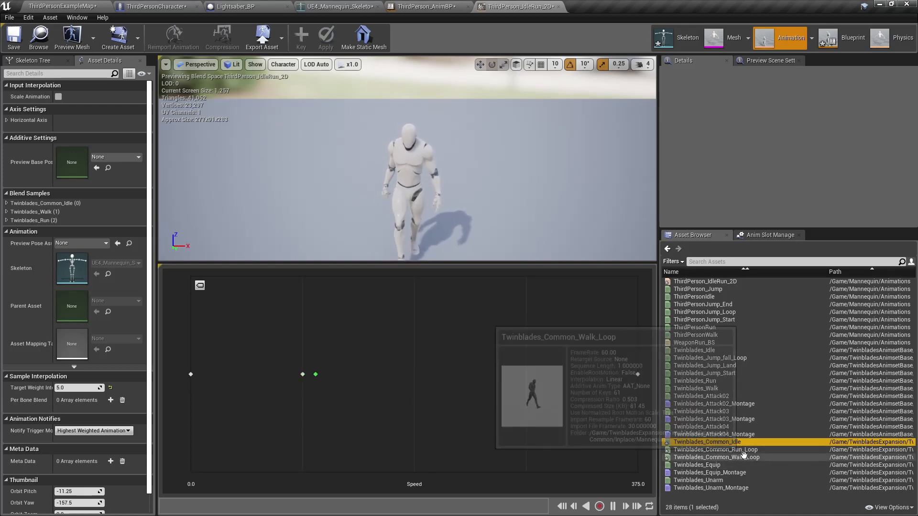
left_click_drag(728, 457, 303, 377)
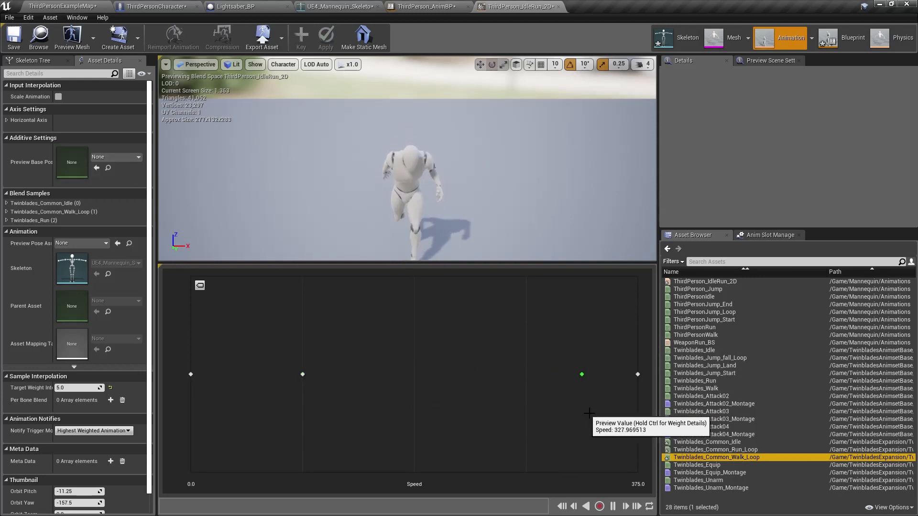
left_click(743, 449)
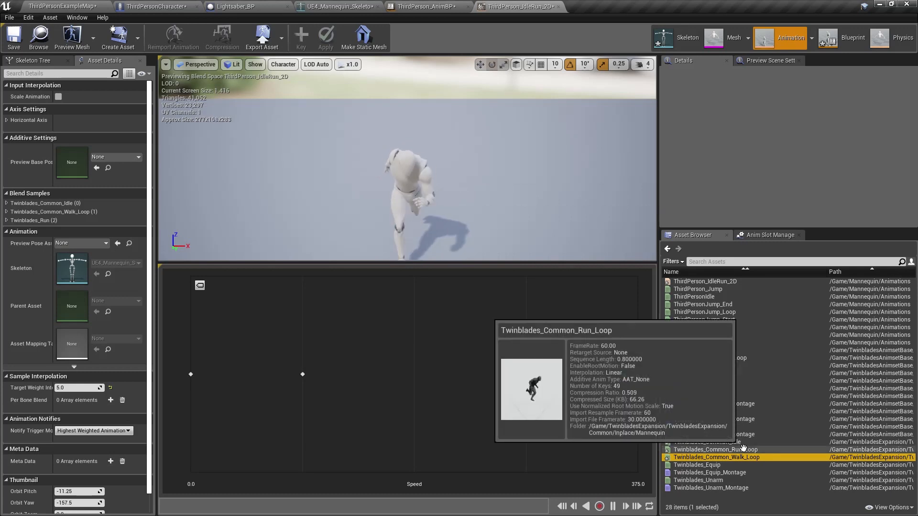
left_click_drag(743, 449, 634, 377)
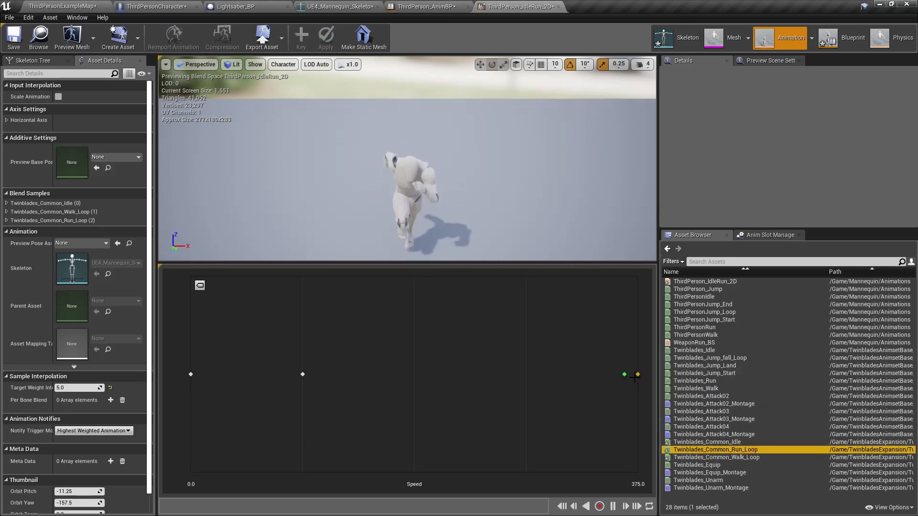
left_click(15, 42)
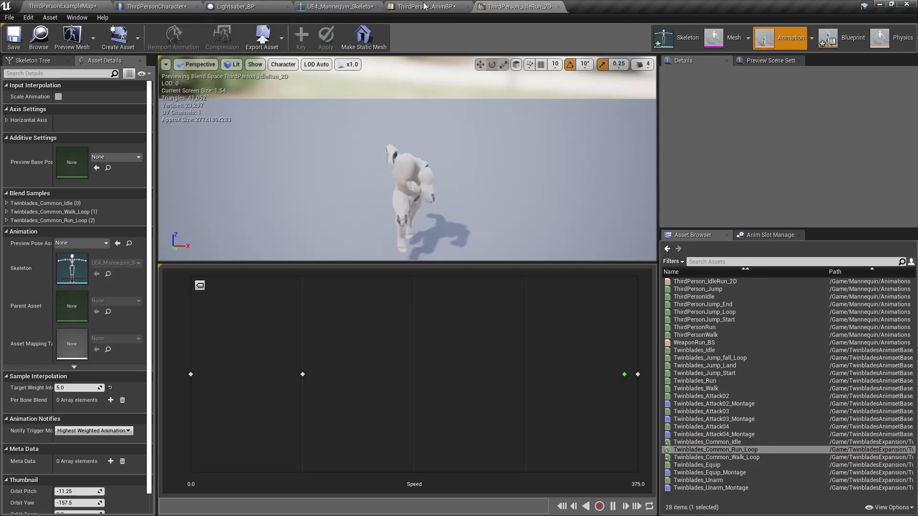
Compile and save ThirdPerson_AnimBP, and save all modified assets and the level.
left_click(425, 6)
right_click_drag(538, 153, 453, 180)
scroll(465, 136, "down", 3)
double_click(451, 182)
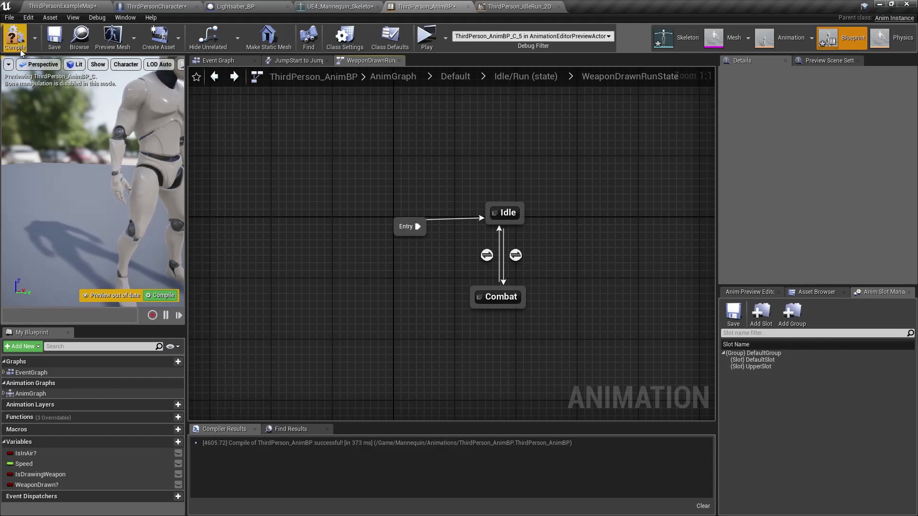
left_click(57, 41)
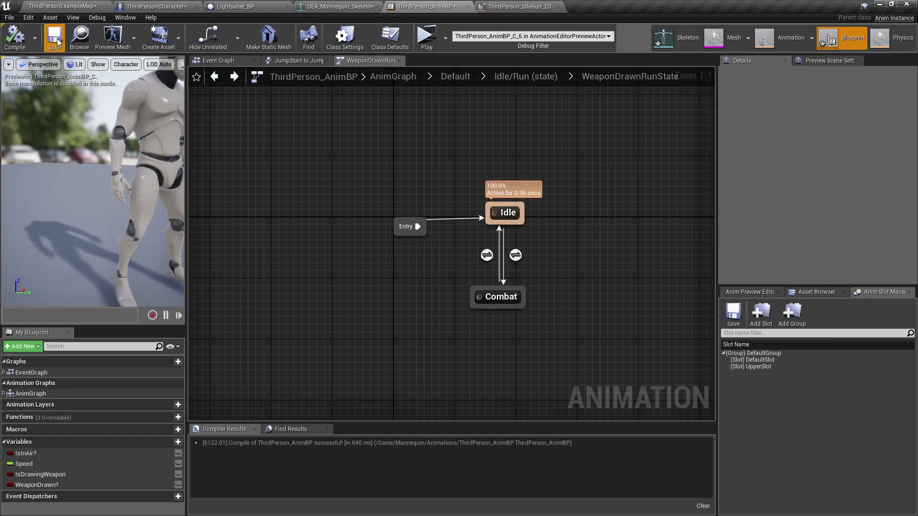
left_click(9, 17)
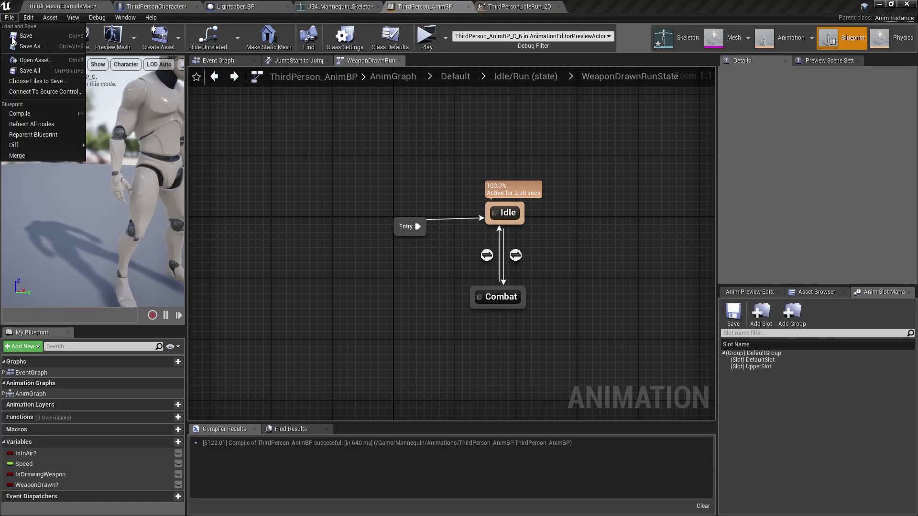
left_click(30, 71)
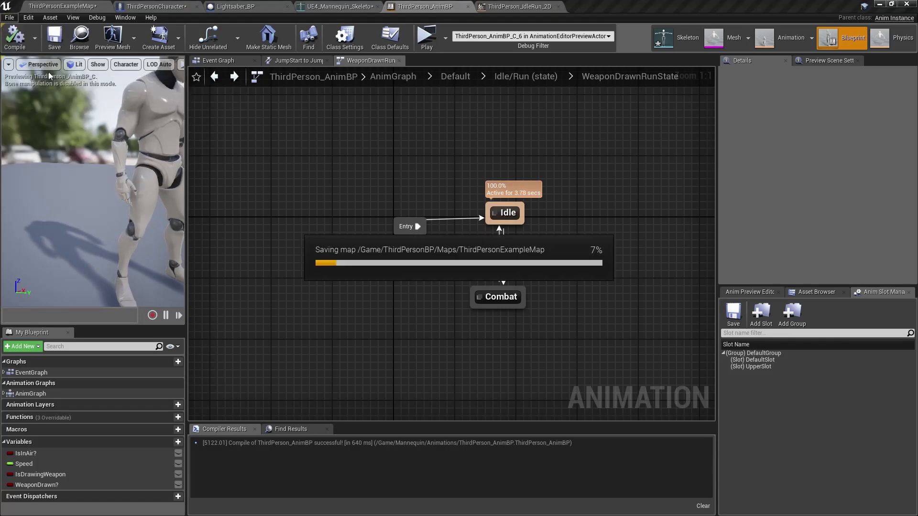
Play-test the level maximized, drawing and sheathing the lightsaber and running around unarmed, and end the session.
left_click(423, 41)
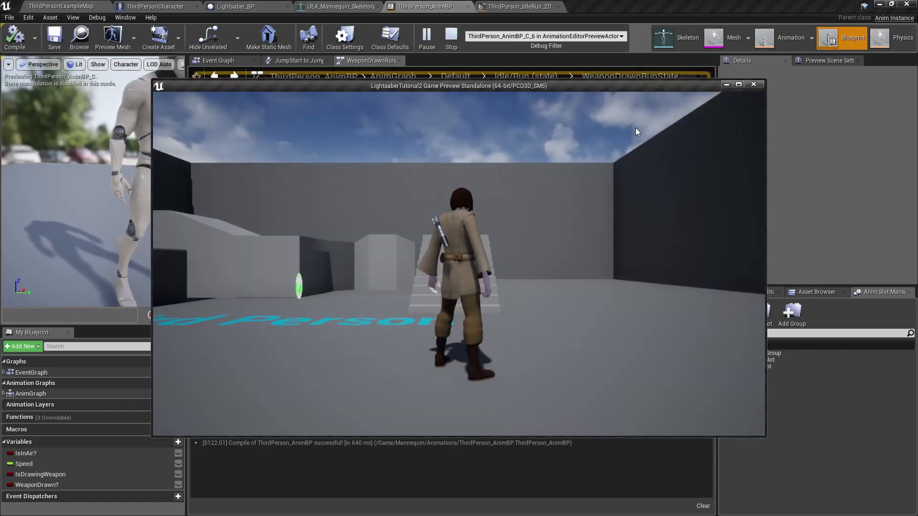
left_click(738, 84)
key("e")
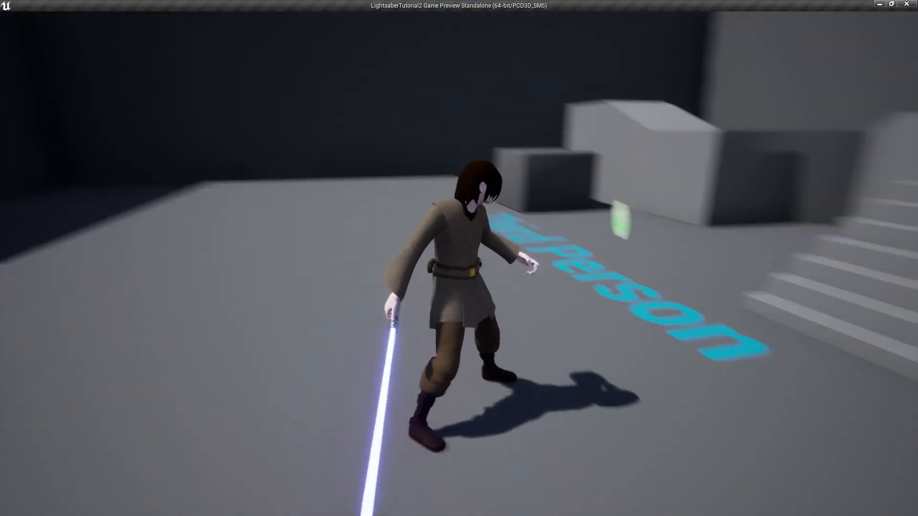
key("e")
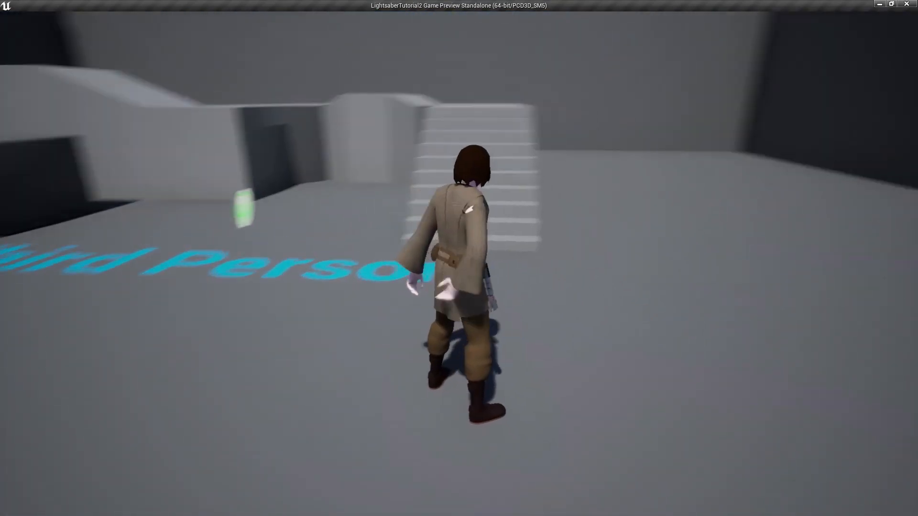
key("w")
key("d")
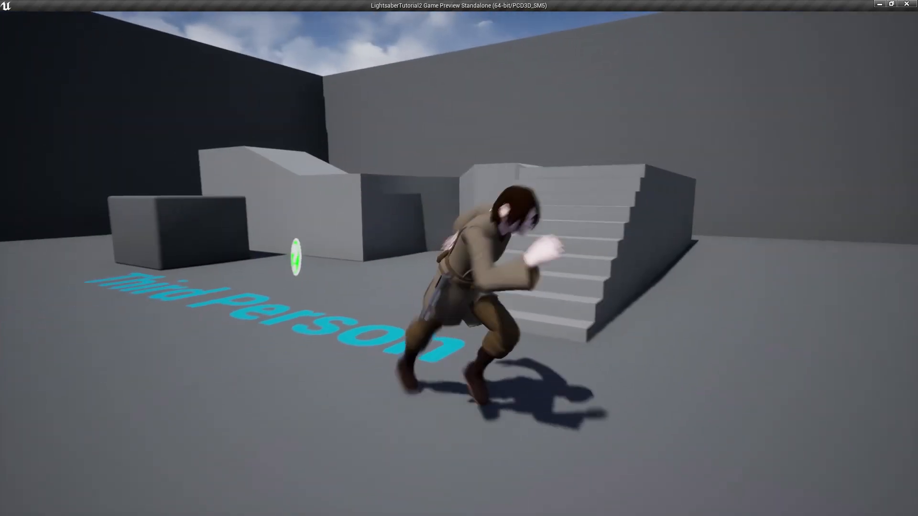
key("a")
key("d")
key("w")
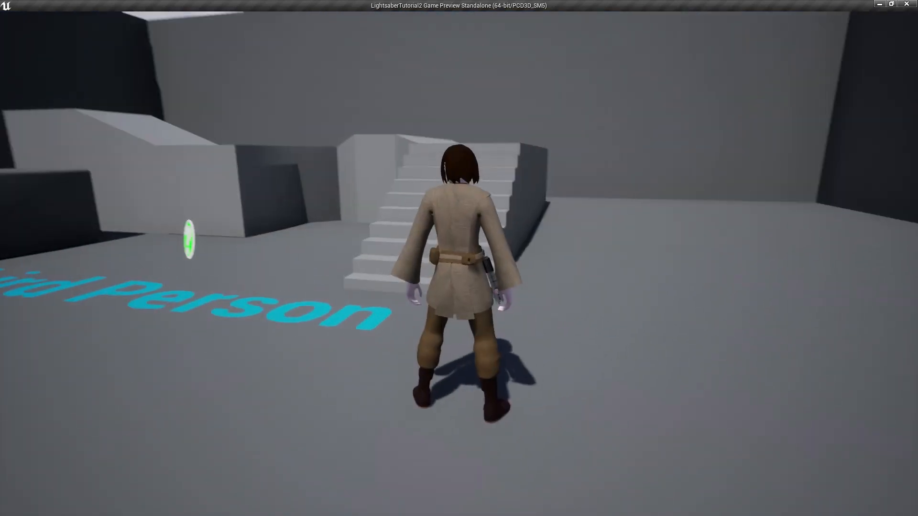
key("Escape")
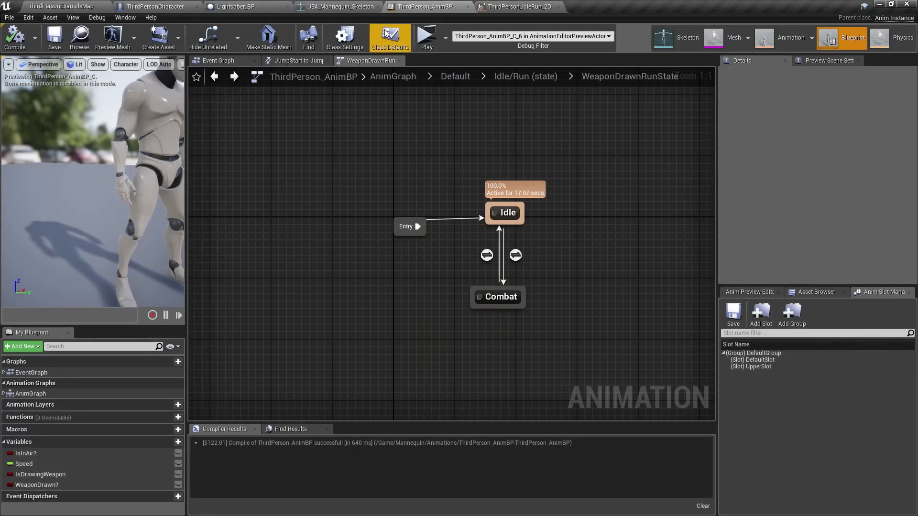
Play-test again with the weapon sheathed, running up the stairs, jumping between blocks, drawing and sheathing the lightsaber, and end the session.
left_click(427, 38)
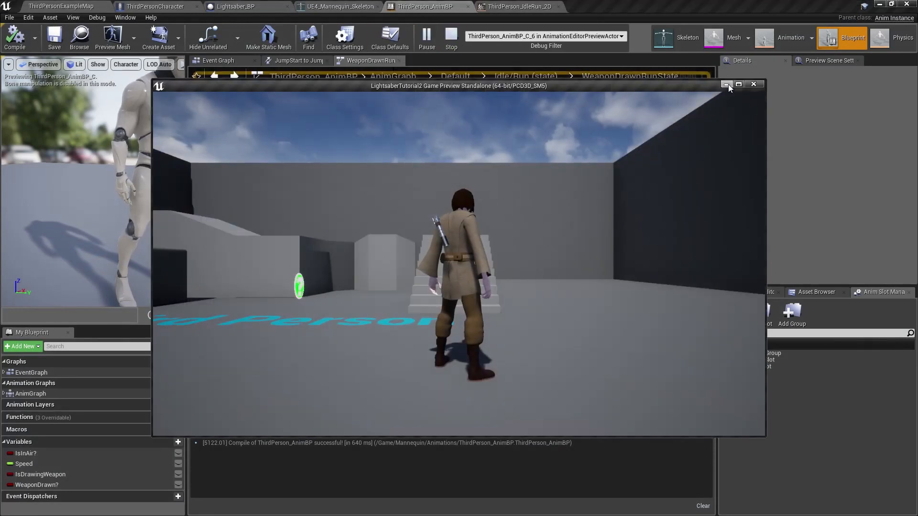
left_click(737, 85)
key("w")
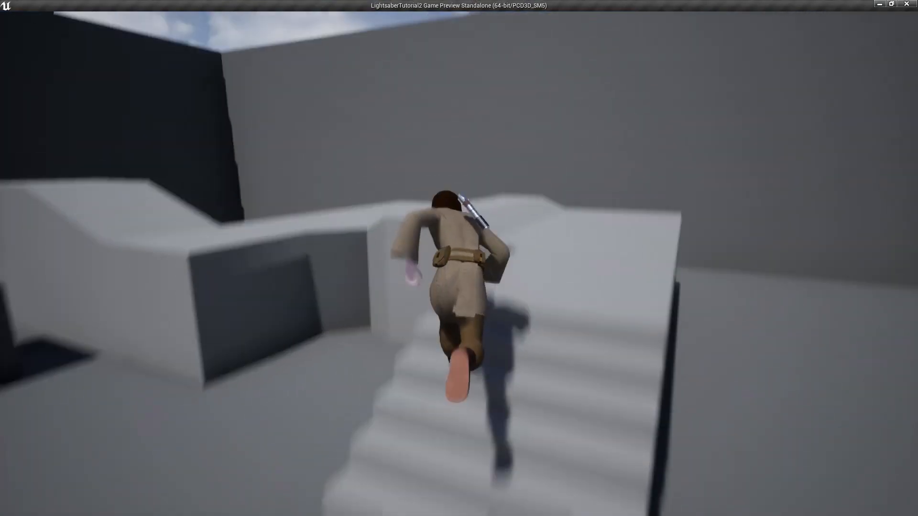
key("space")
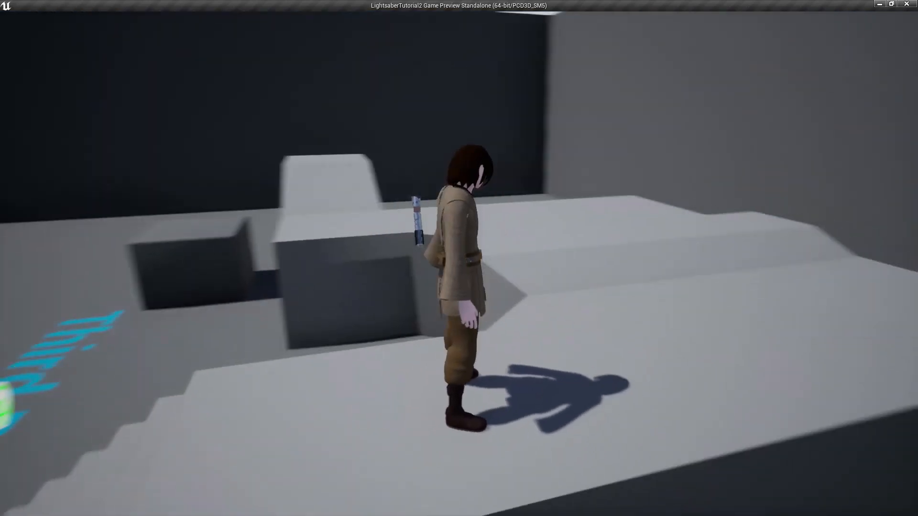
key("w")
key("space")
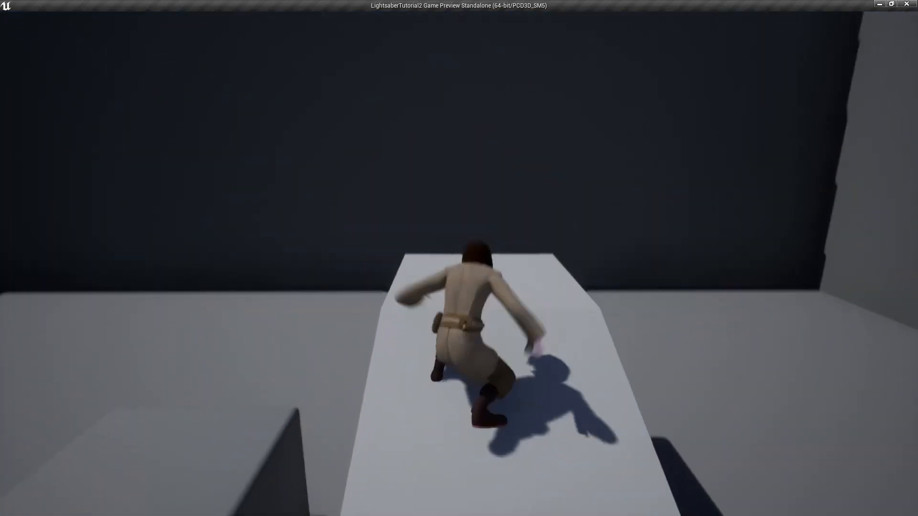
key("e")
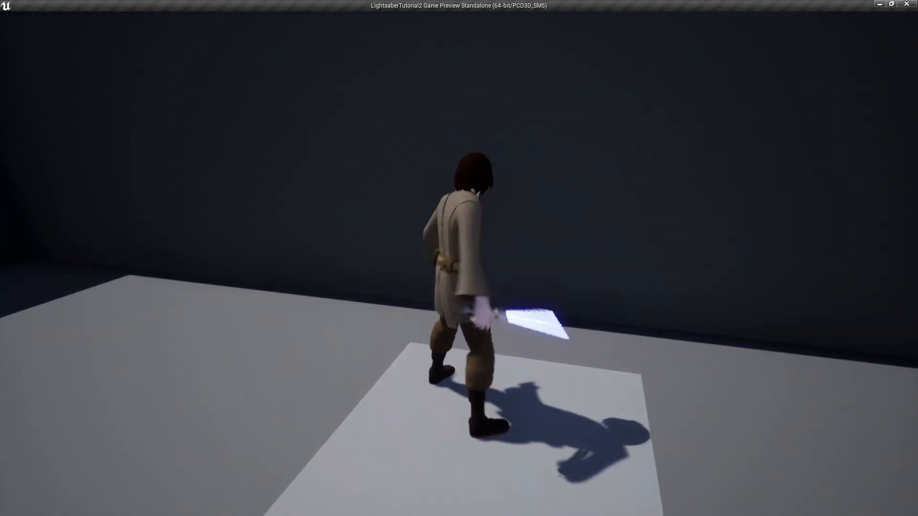
key("e")
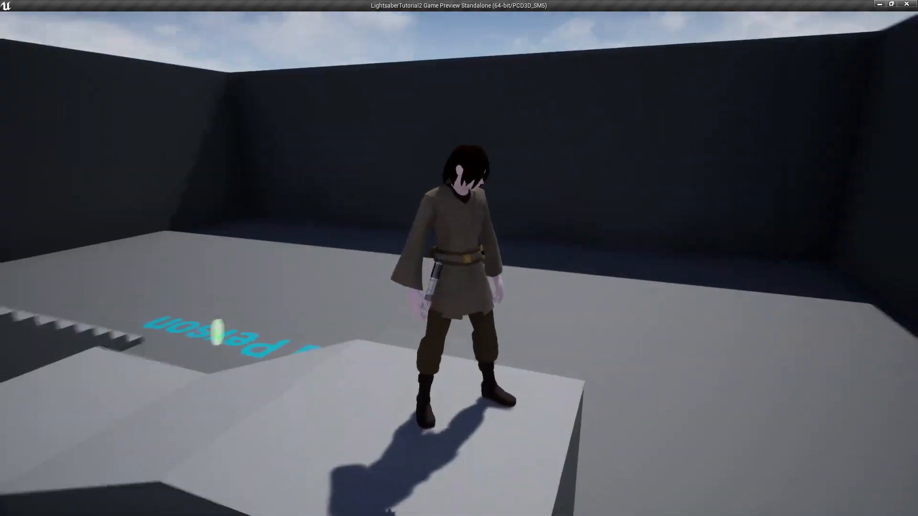
key("w")
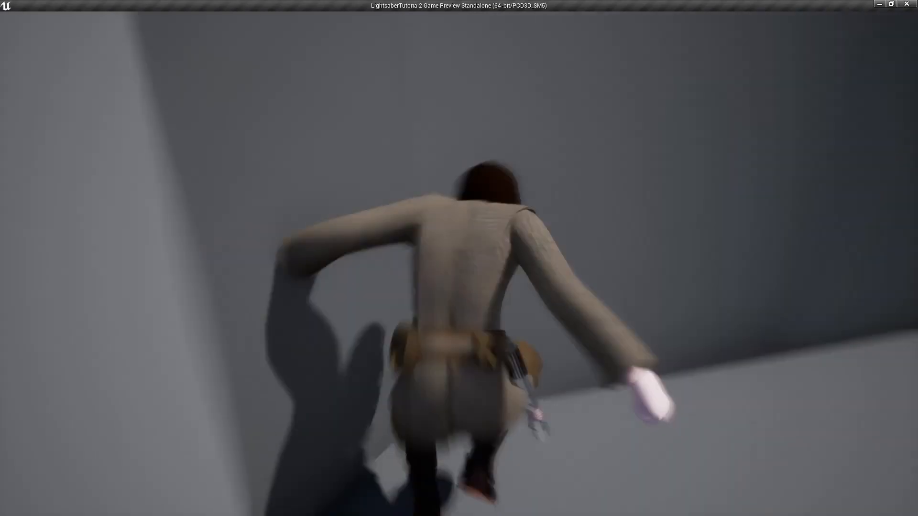
key("w")
key("s")
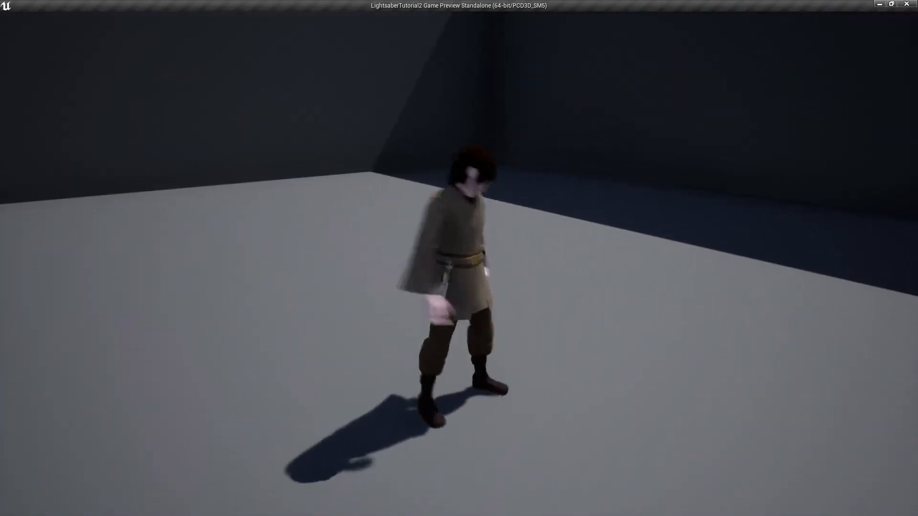
key("Escape")
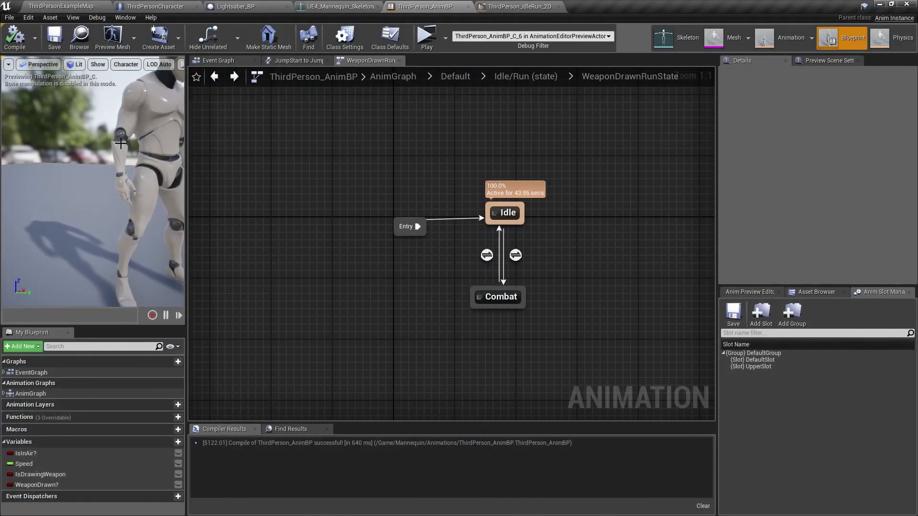
right_click_drag(57, 187, 148, 180)
left_click_drag(54, 106, 28, 126, "alt")
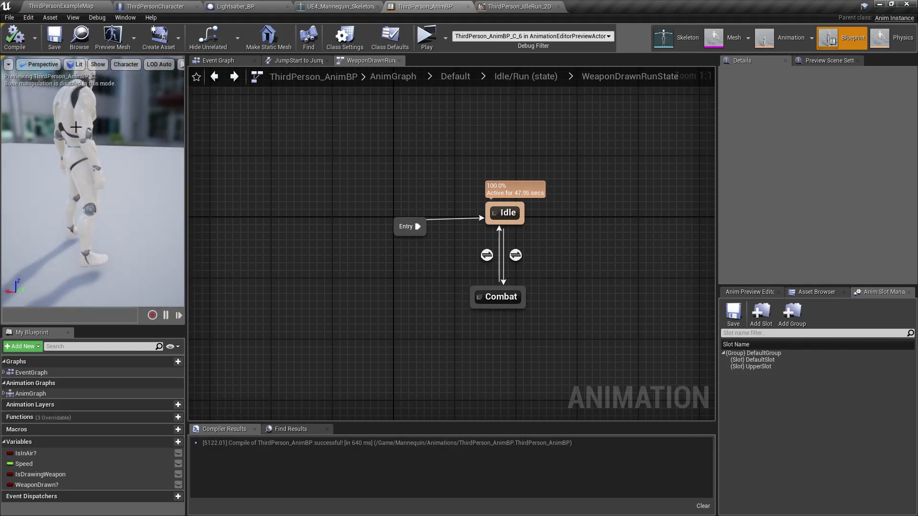
middle_click_drag(75, 127, 53, 86)
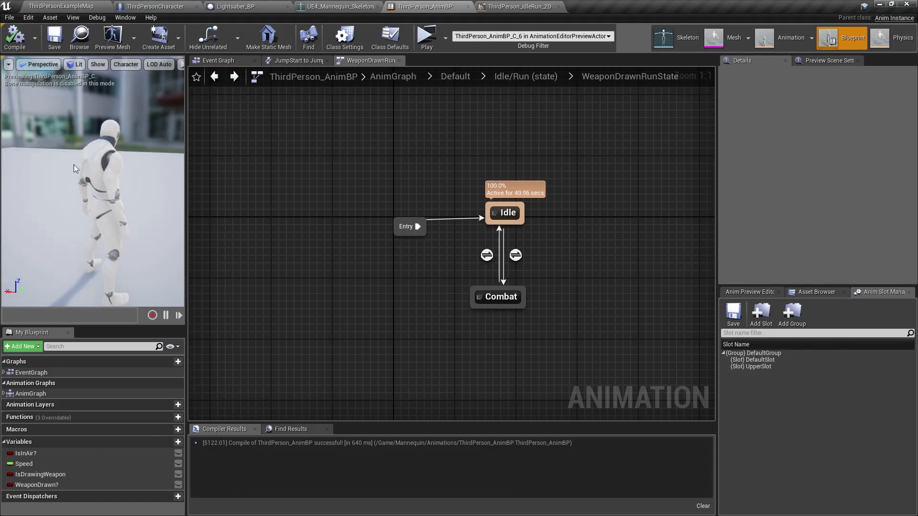
In the ThirdPersonCharacter blueprint, set the WeaponR component's parent socket to WeaponSheathedSocket and save all assets.
left_click(133, 5)
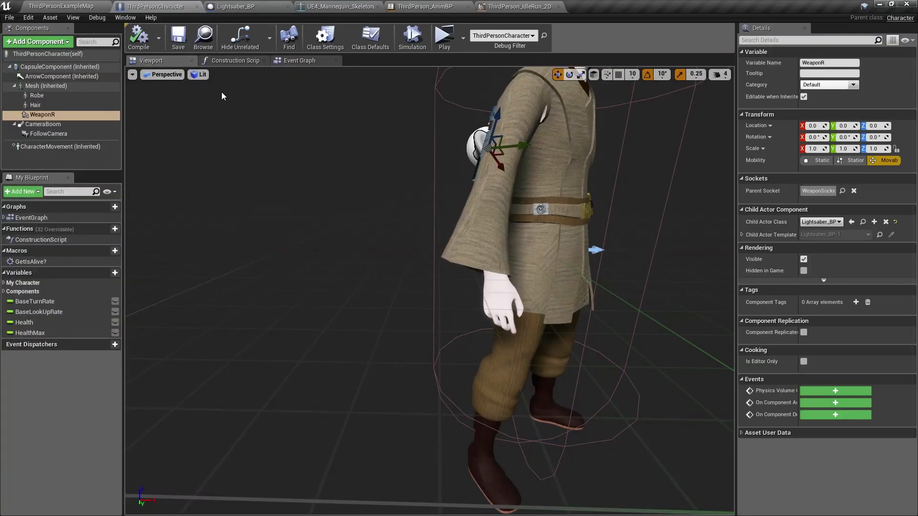
right_click_drag(430, 287, 583, 285)
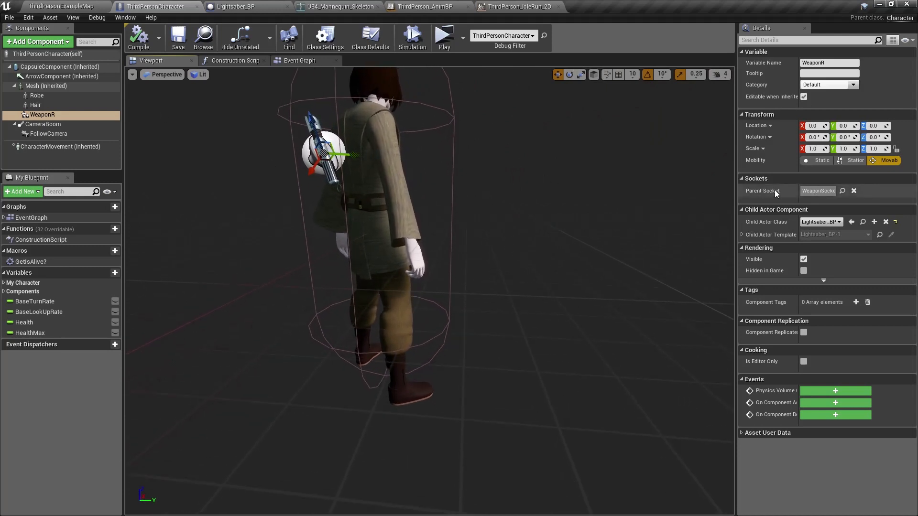
left_click(841, 192)
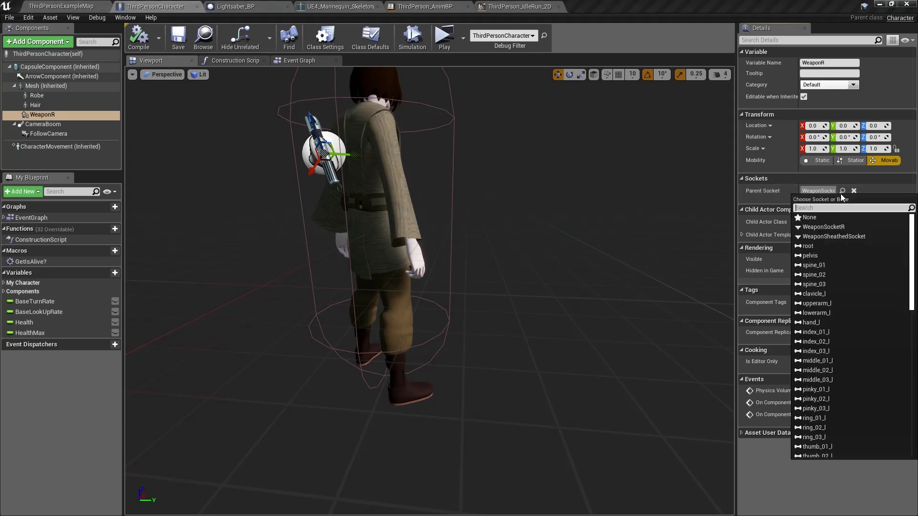
left_click(837, 236)
mouse_move(533, 264)
right_mouse_down()
mouse_move(507, 264)
mouse_move(533, 264)
right_mouse_up()
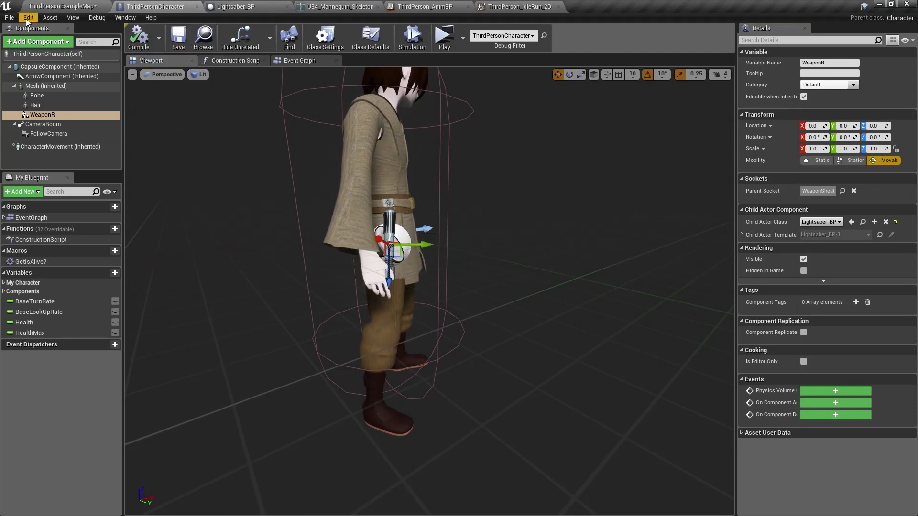
left_click(9, 18)
left_click(24, 74)
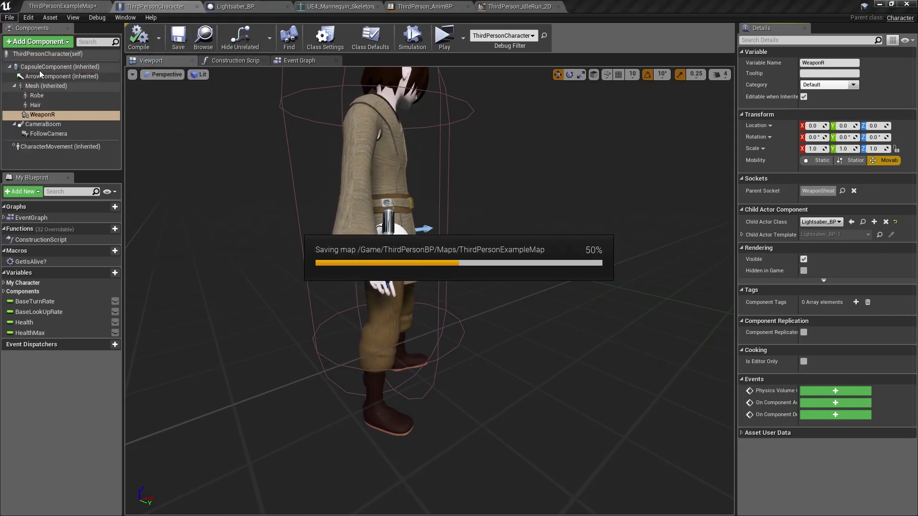
Play-test the level maximized, running in several directions with the lightsaber drawn, and sheathe it while running.
left_click(443, 47)
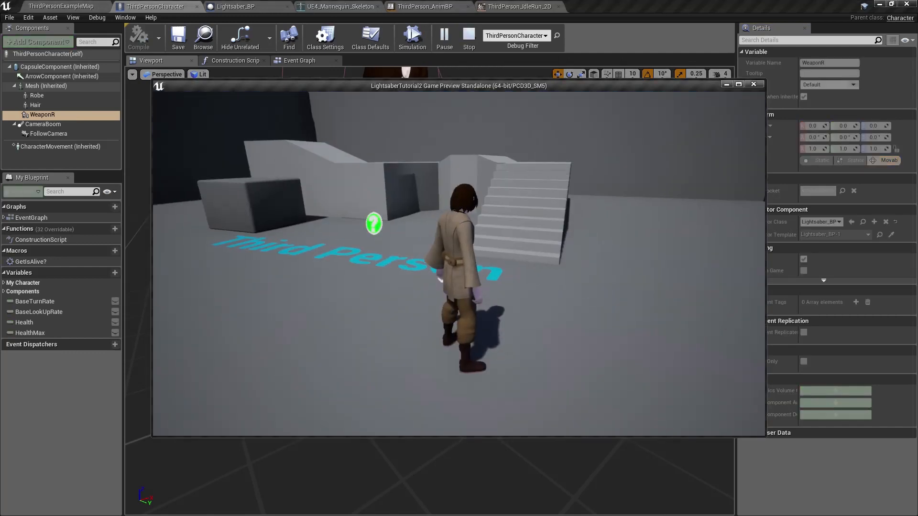
left_click(738, 84)
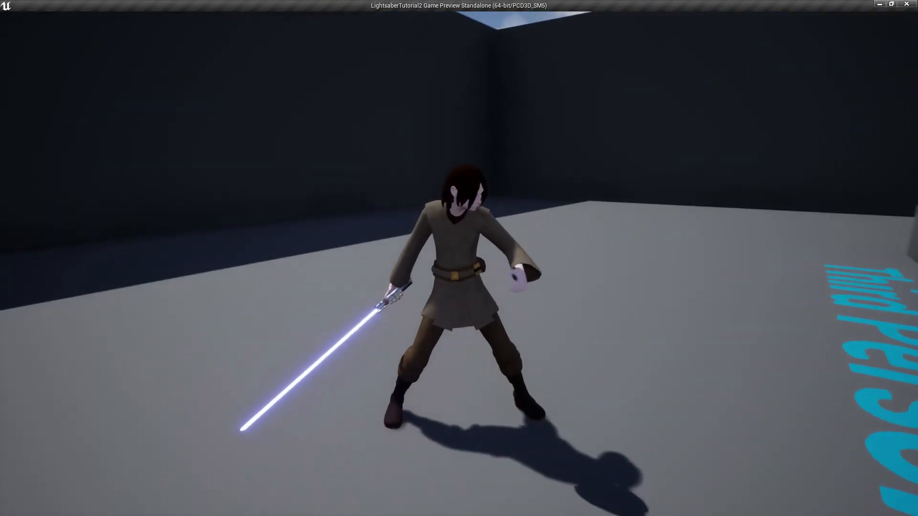
key("w")
key("a")
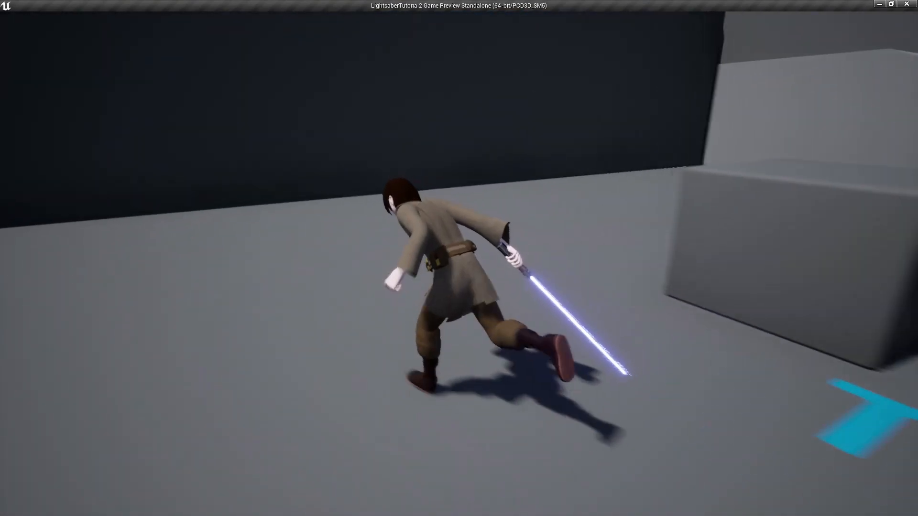
key("s")
key("w")
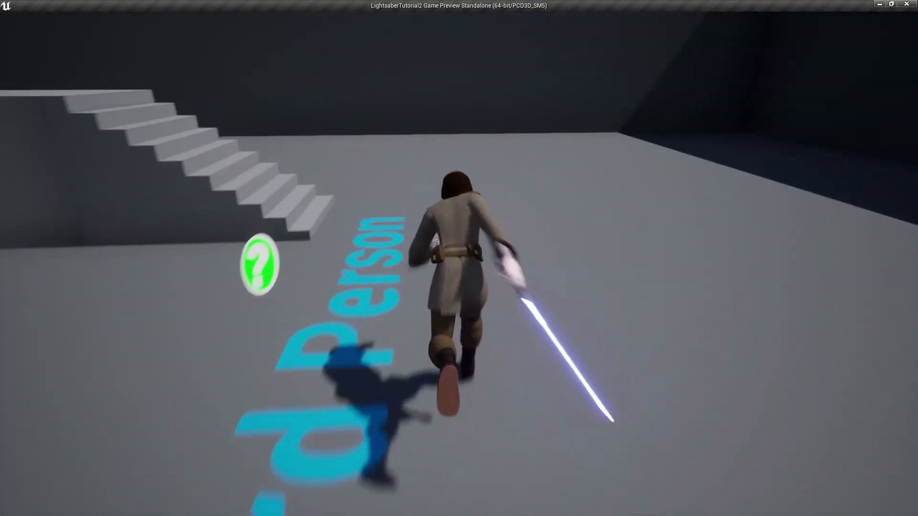
key("e")
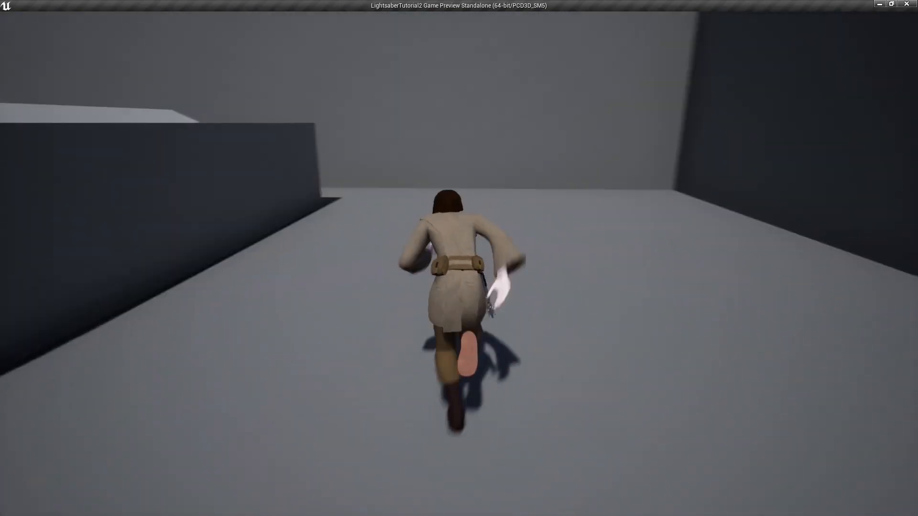
Test unarmed movement with the weapon sheathed by running in all directions and jumping over the blocks.
key("d")
key("space")
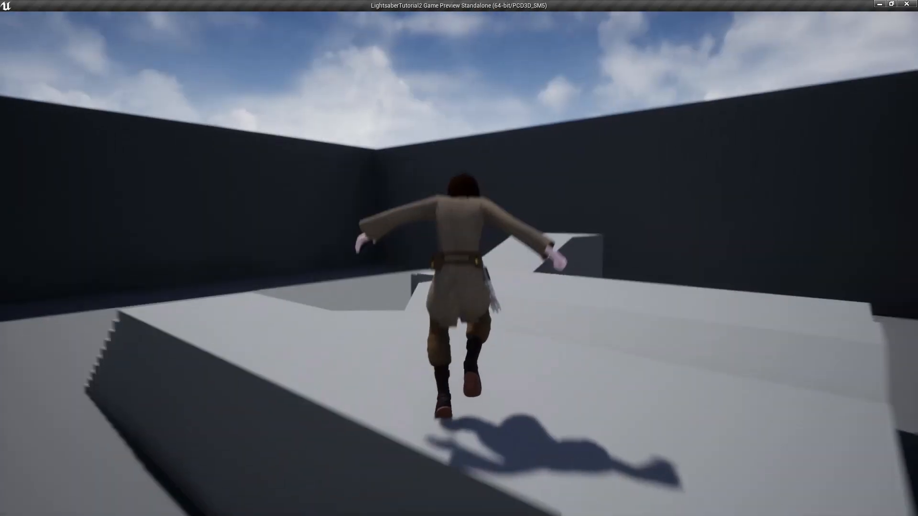
key("a")
key("space")
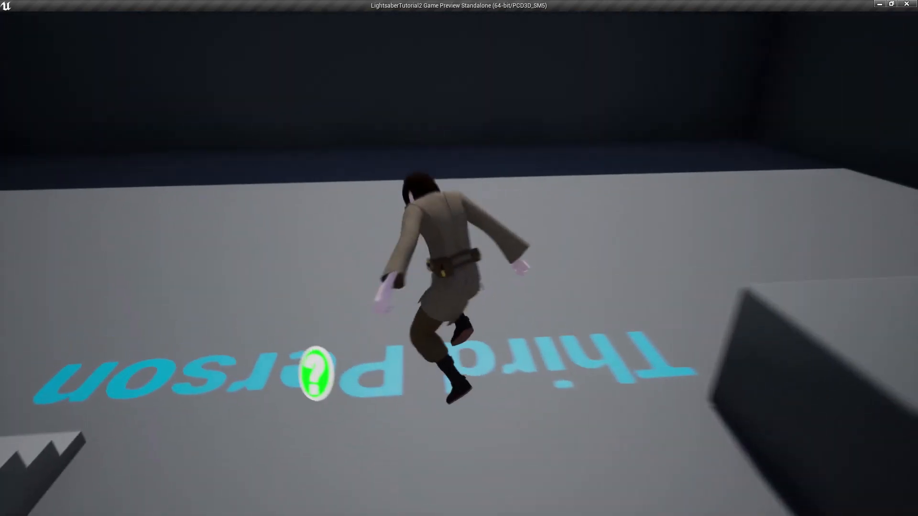
key("s")
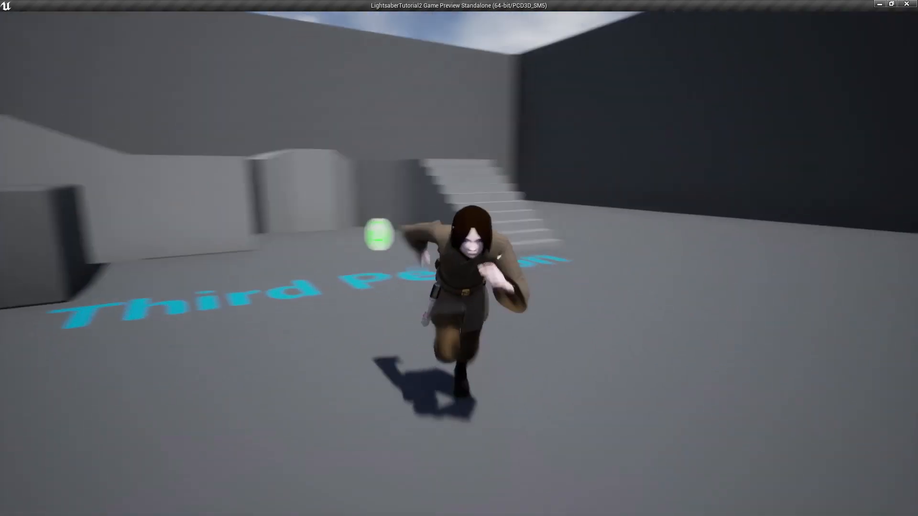
key("a")
key("d")
key("w")
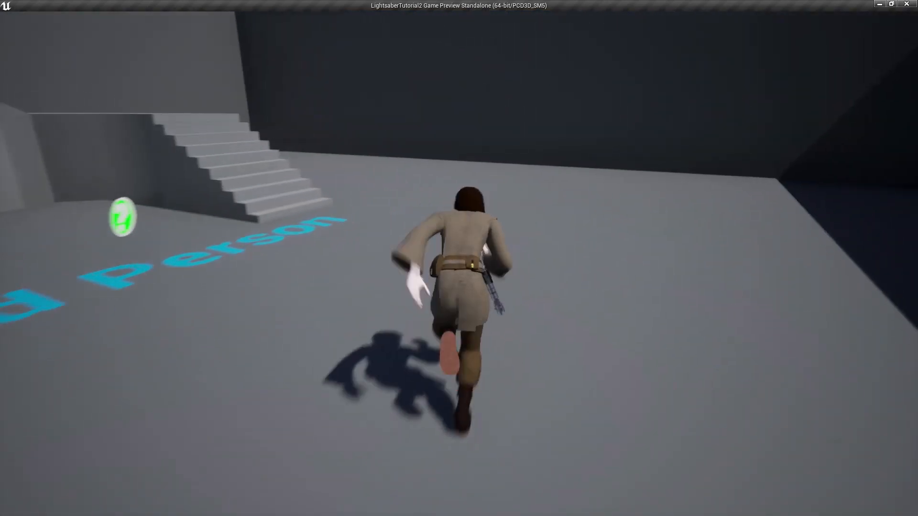
key("d")
key("a")
key("d")
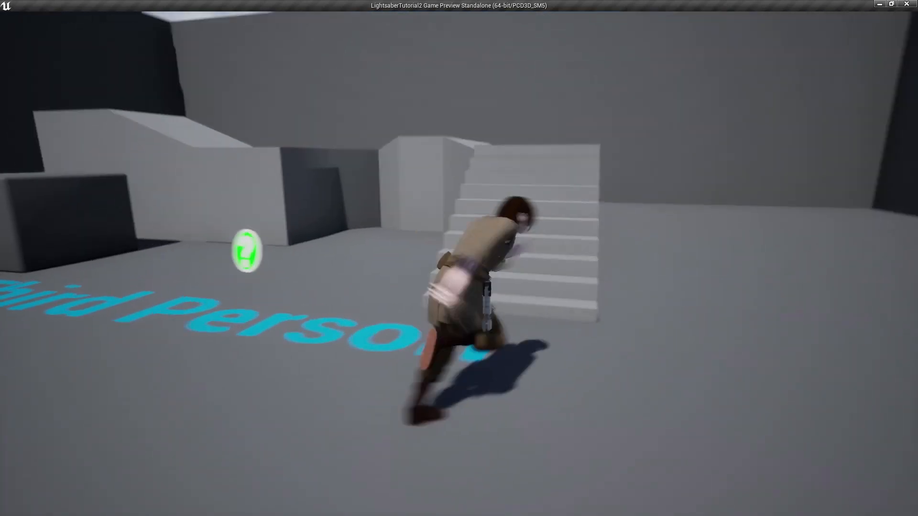
key("s")
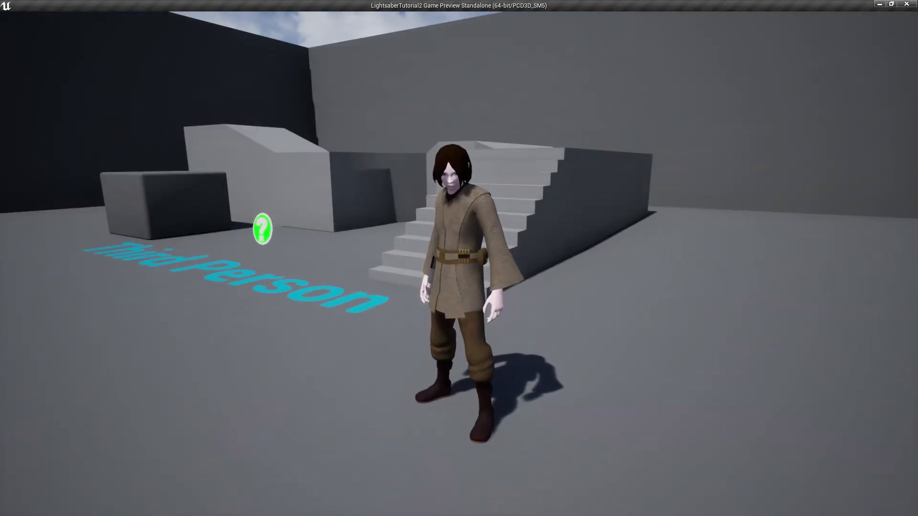